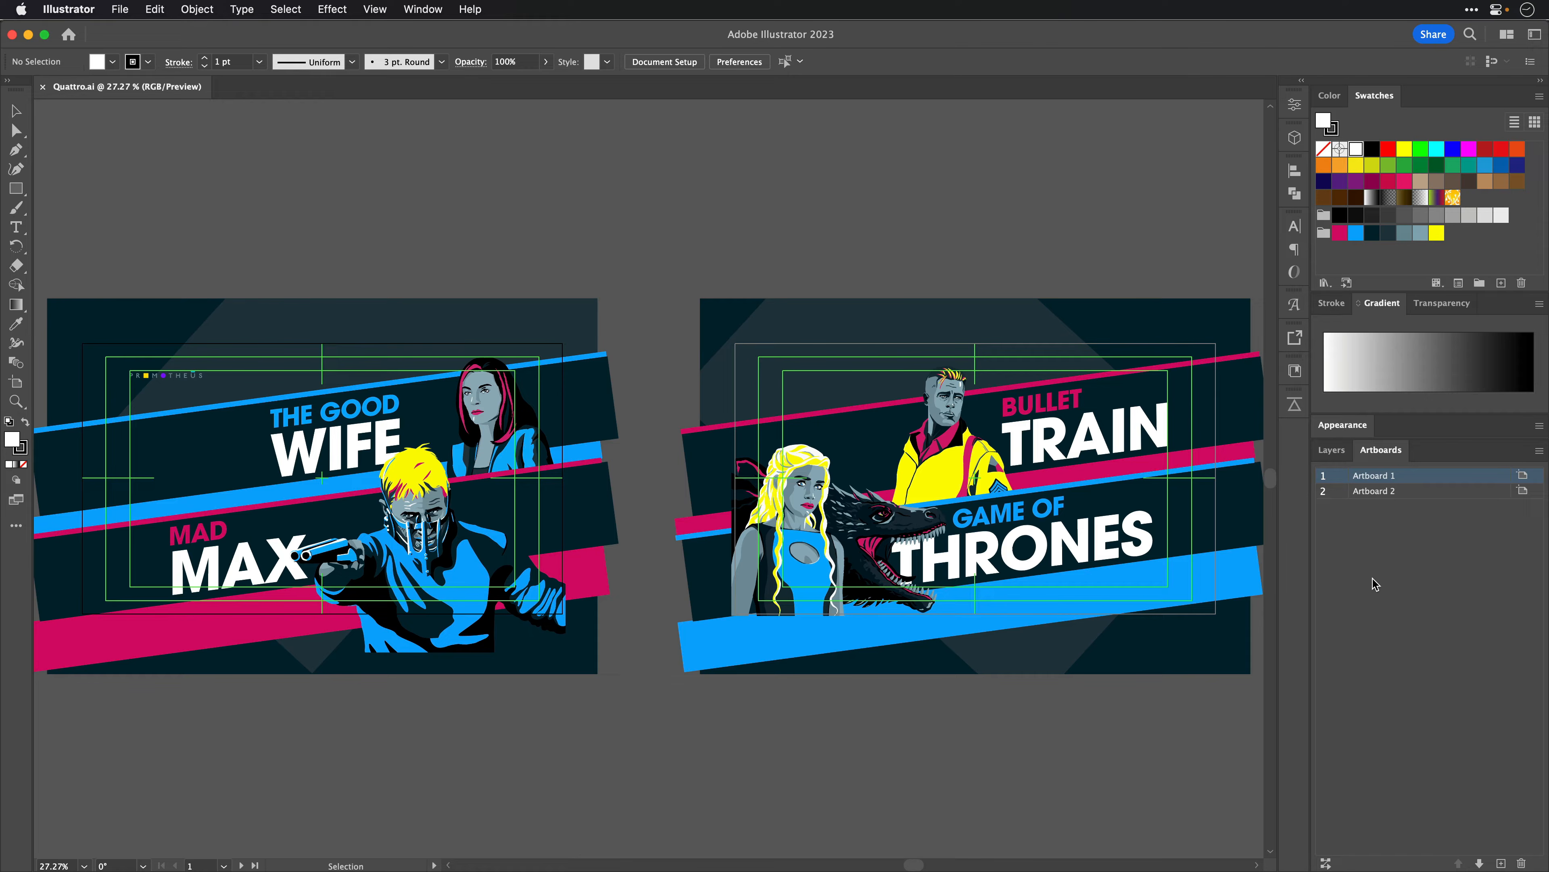
Step: View Artboard 1 and Artboard 2 individually, and fit both artboards in the window again
{"action": "double_click", "coordinate": [1324, 476]}
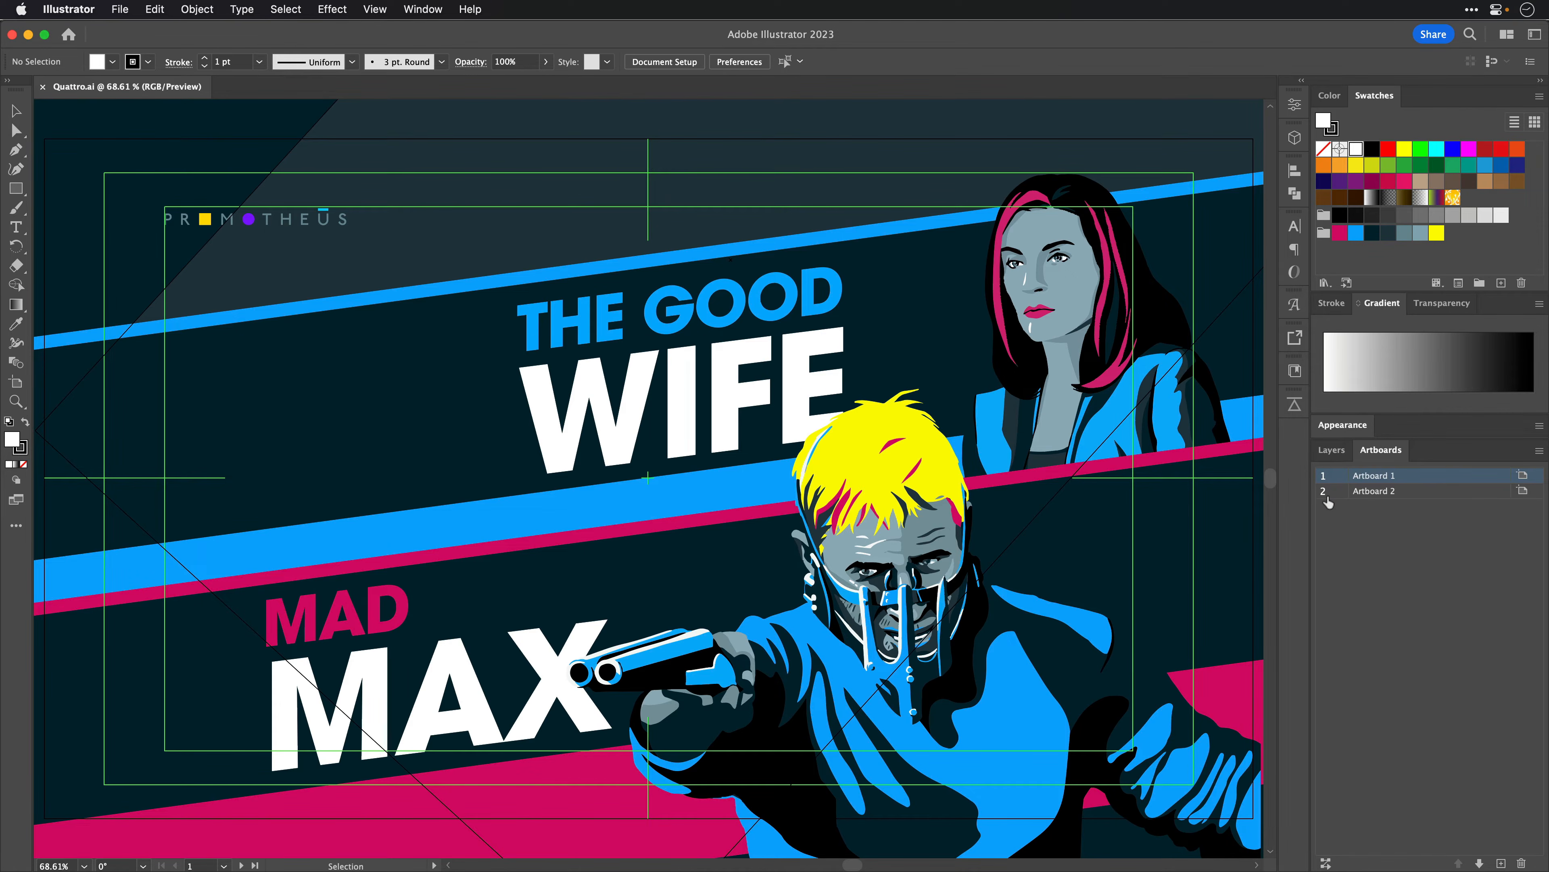
{"action": "double_click", "coordinate": [1324, 495]}
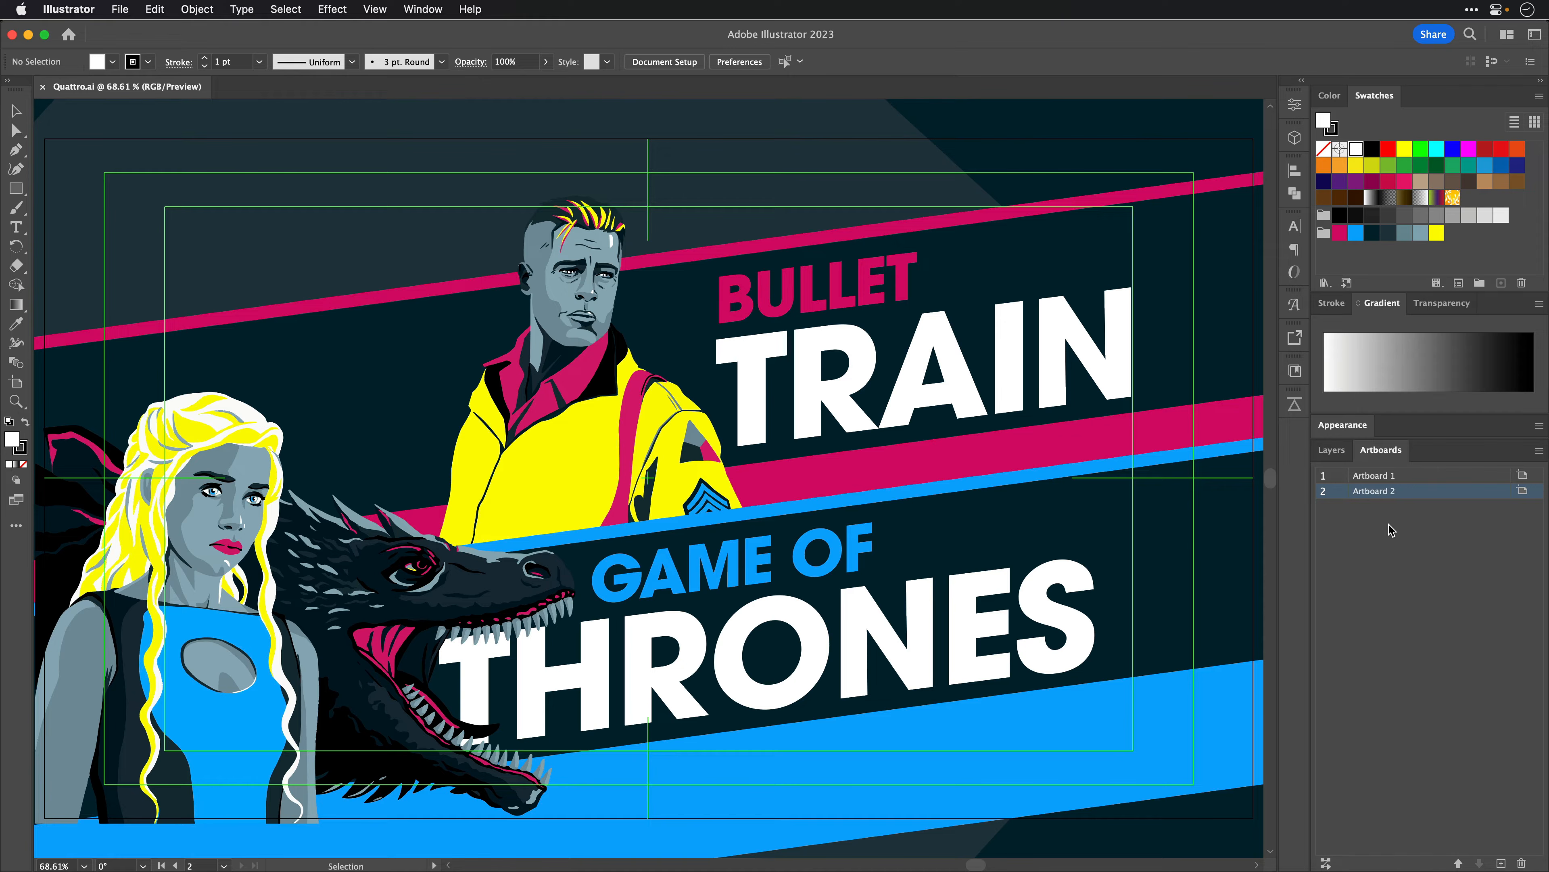
{"action": "key", "text": "super+alt+0"}
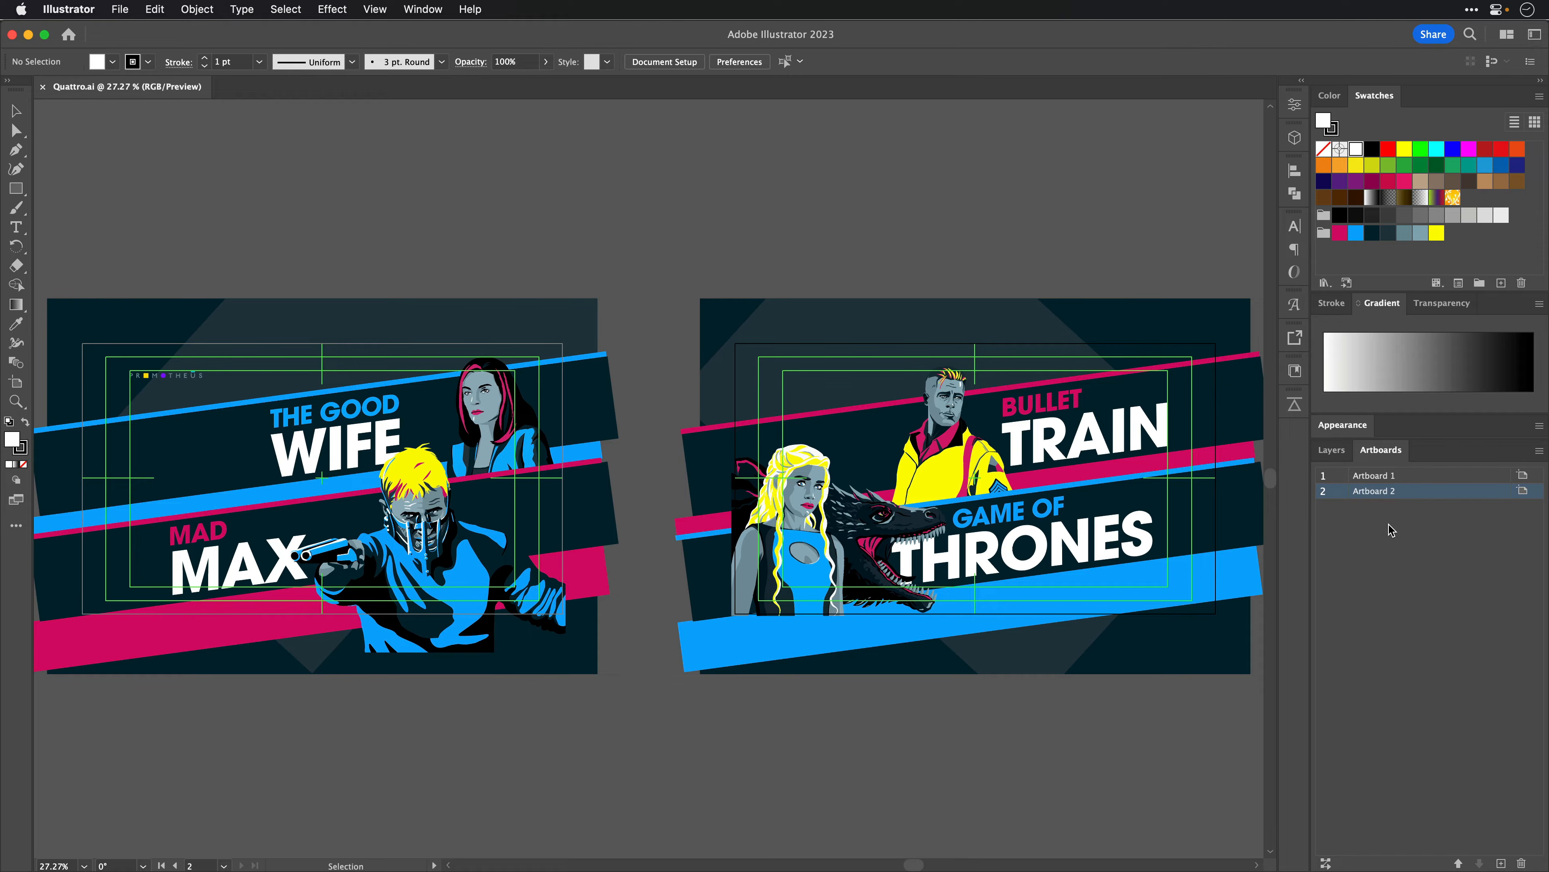
Step: Switch to After Effects, select Quattro.ai on the Desktop for import, and preview both of its artboards
{"action": "key", "text": "super+Tab"}
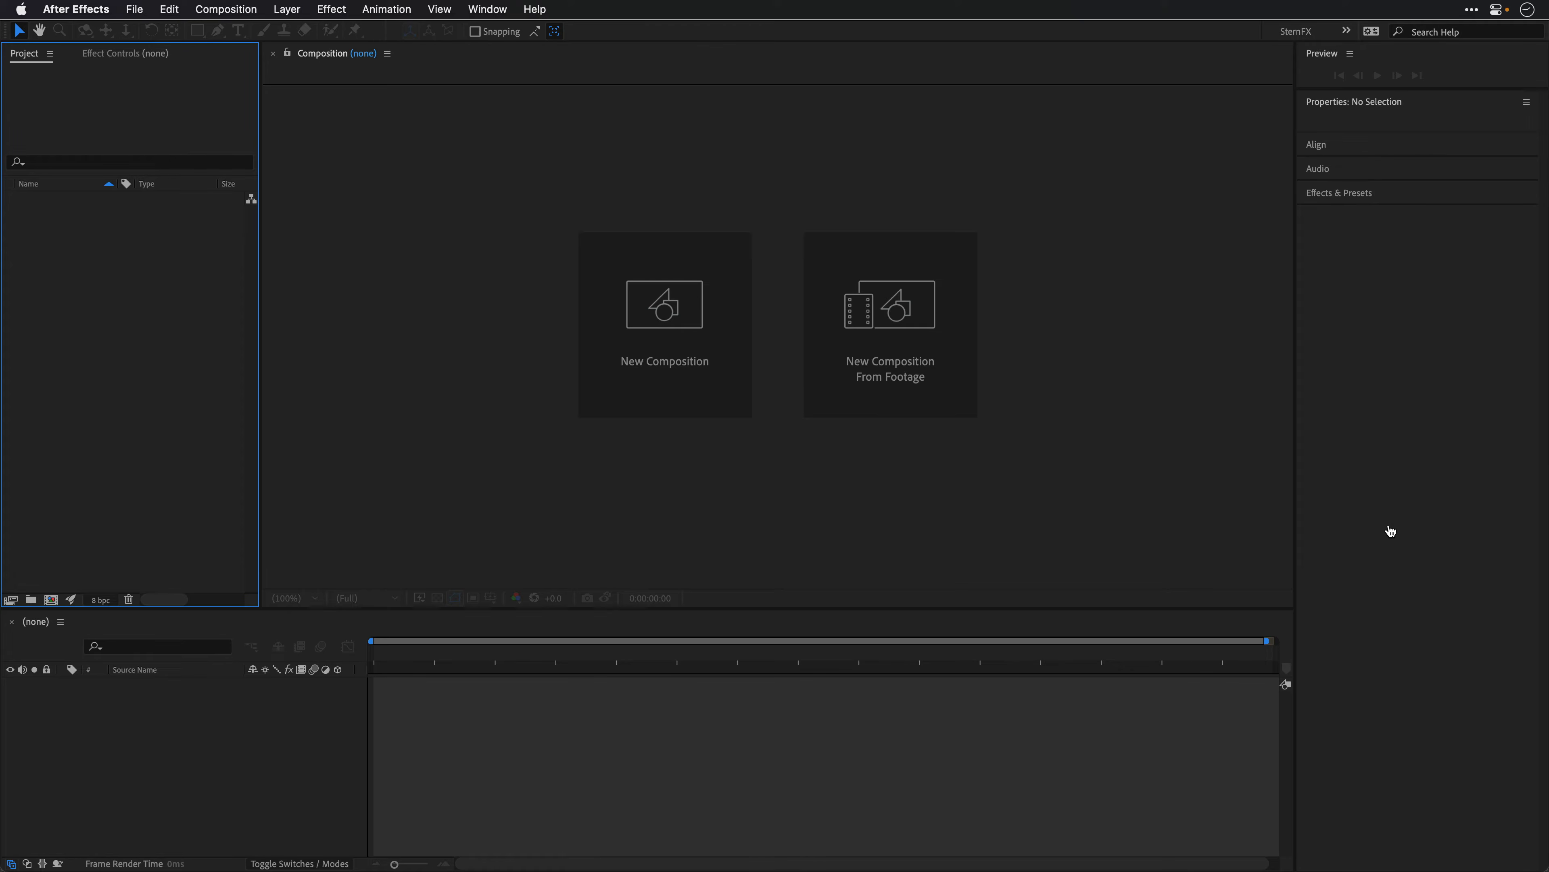
{"action": "double_click", "coordinate": [94, 263]}
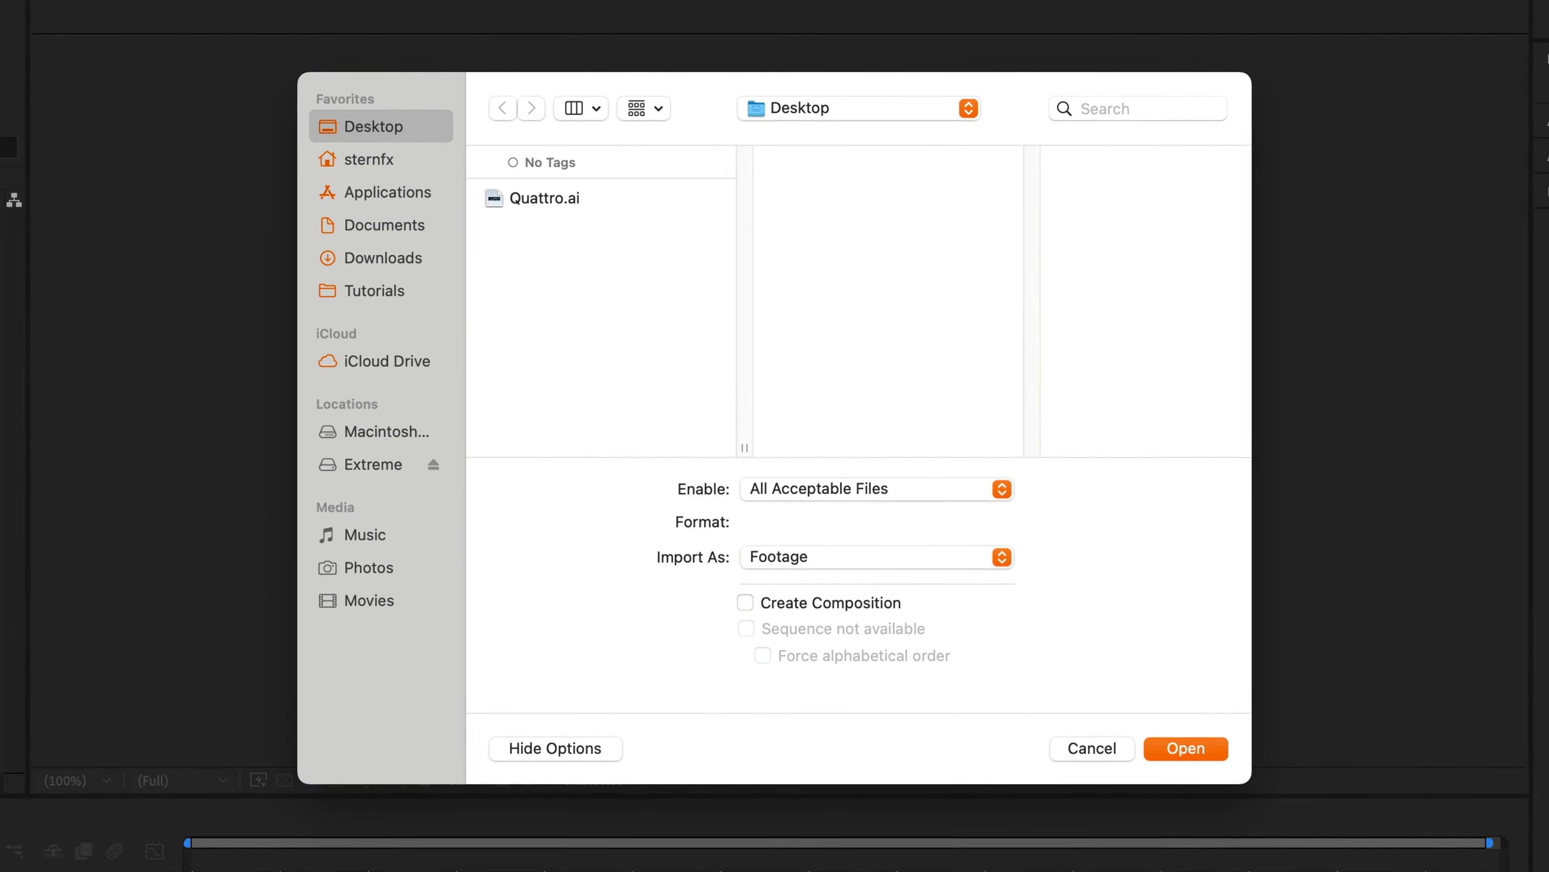
{"action": "left_click", "coordinate": [517, 201]}
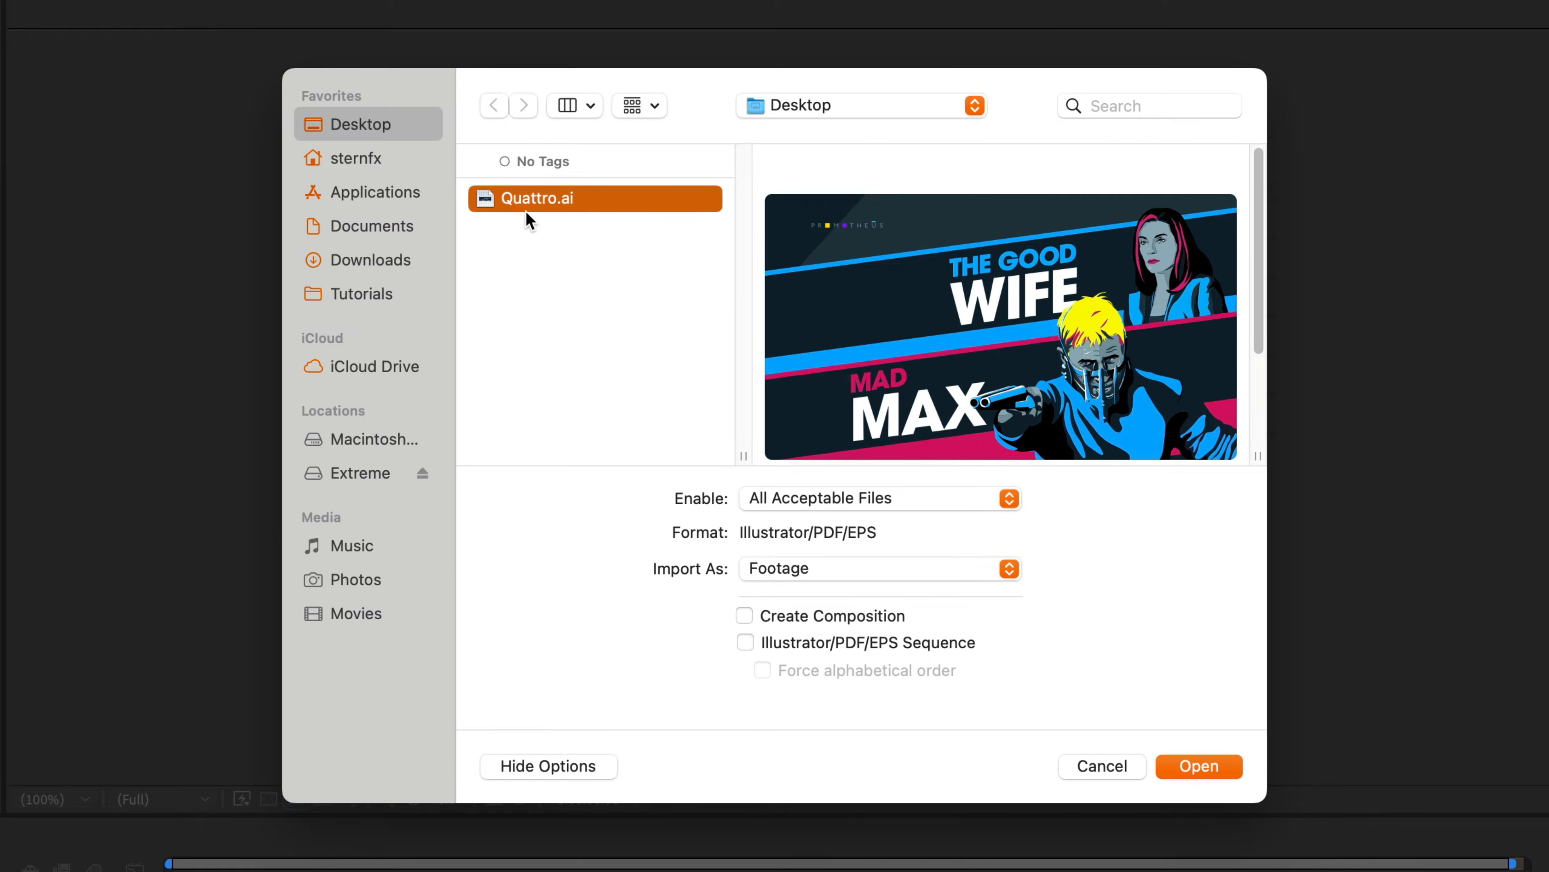
{"action": "mouse_move", "coordinate": [973, 292]}
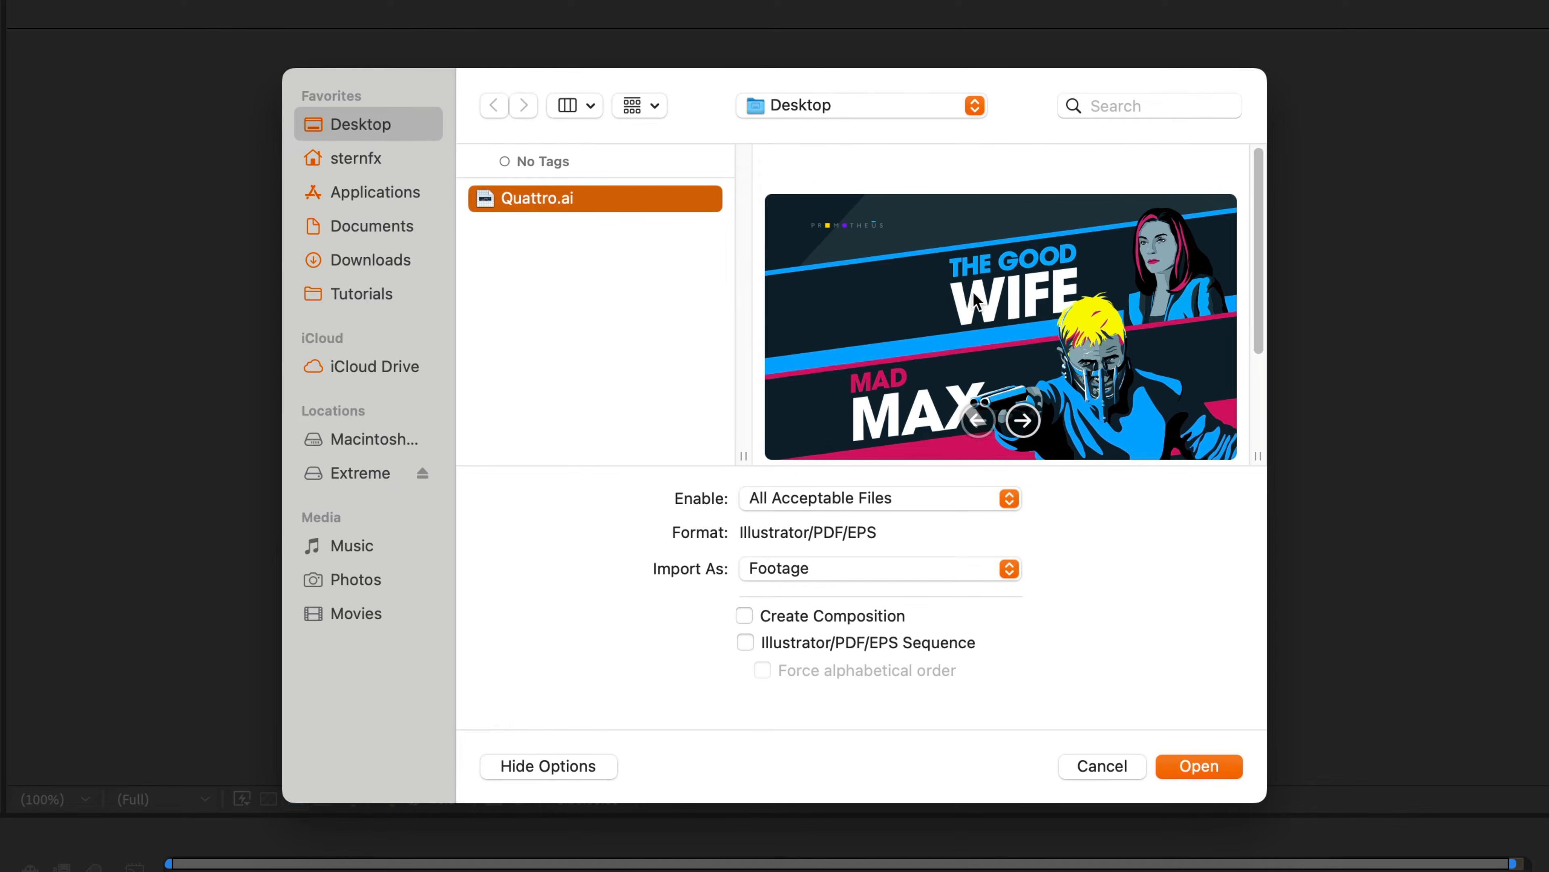
{"action": "left_click", "coordinate": [1023, 422]}
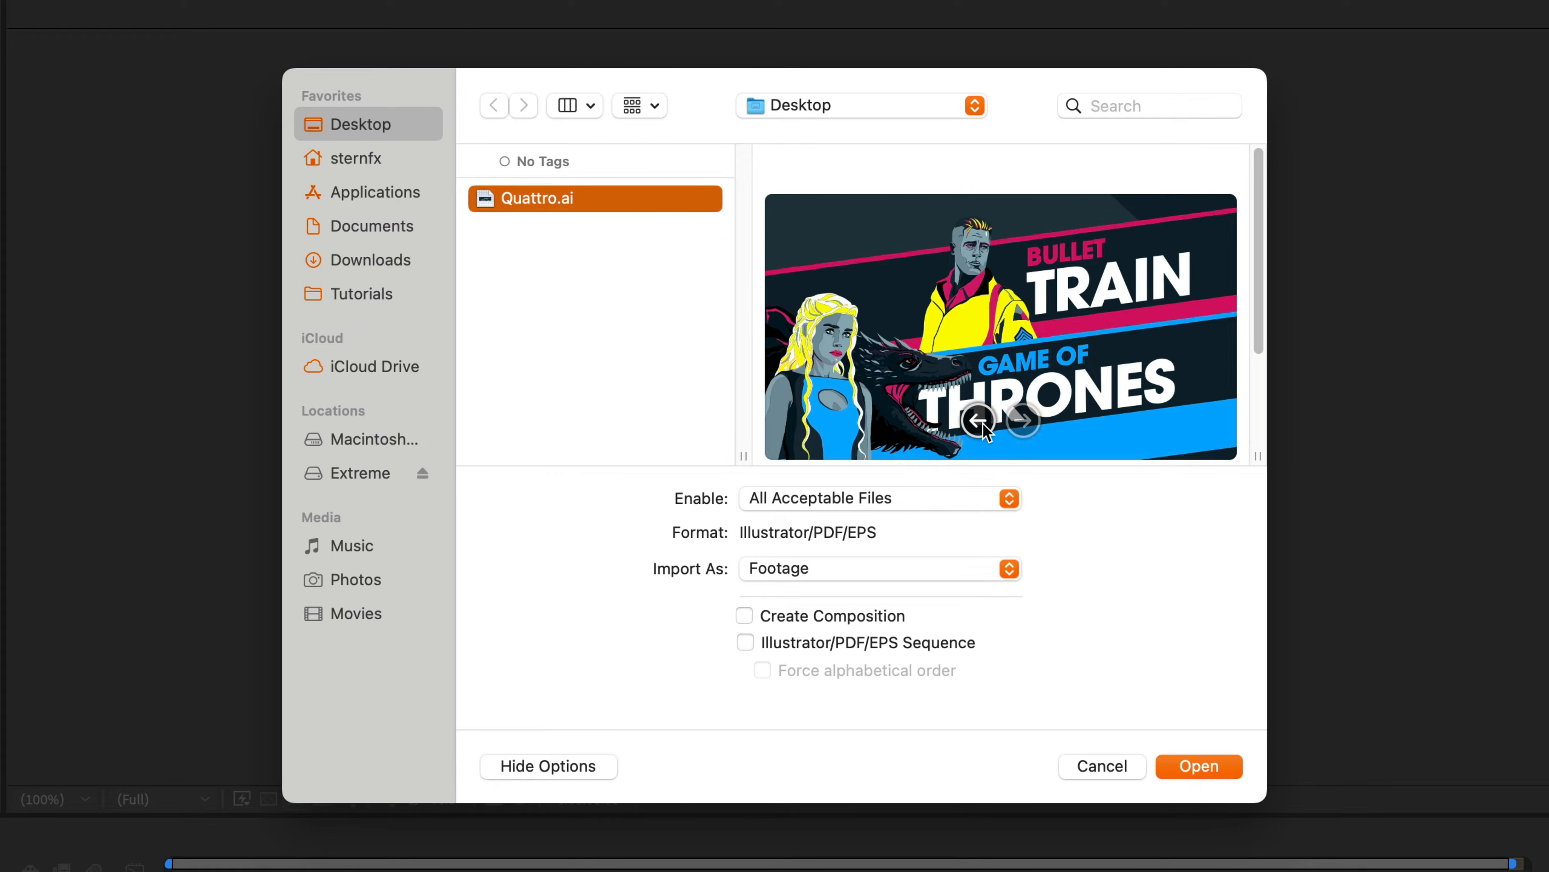
{"action": "left_click", "coordinate": [1024, 422]}
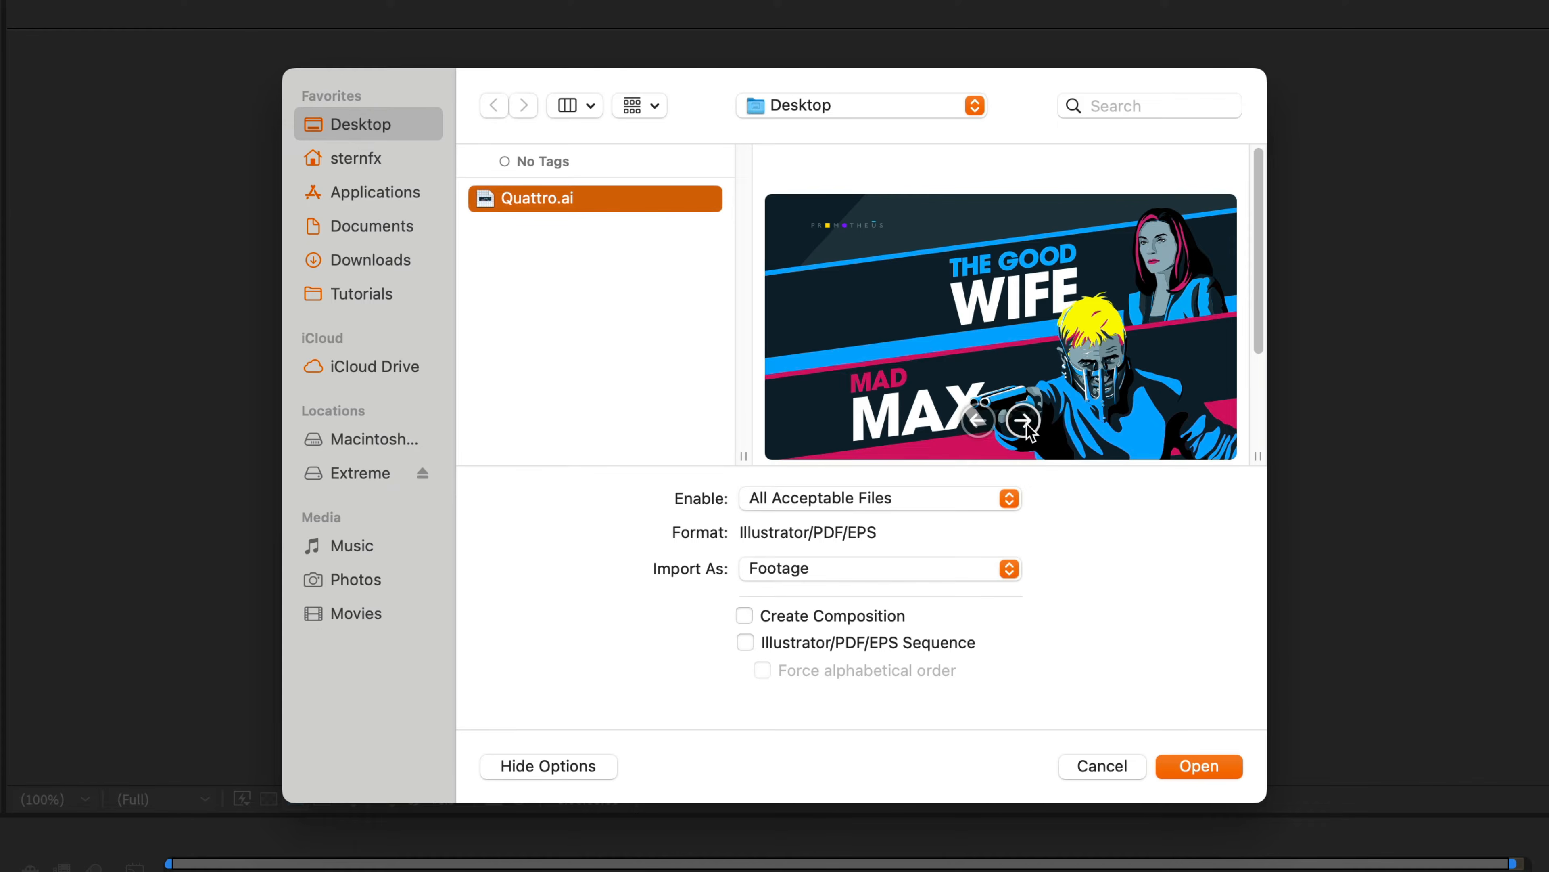
{"action": "left_click", "coordinate": [977, 421]}
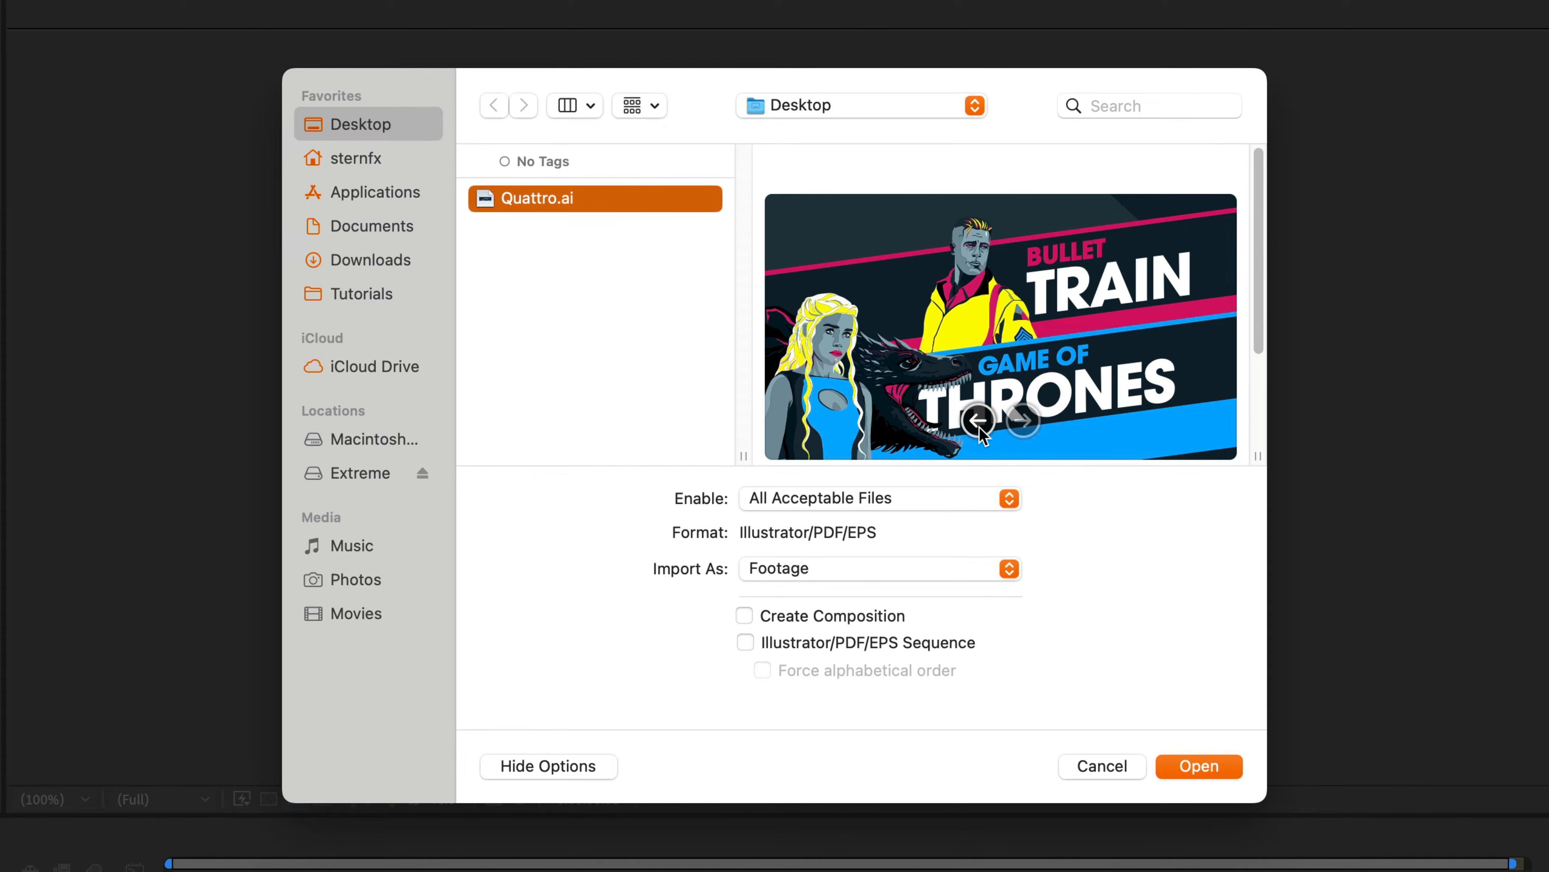
Step: Import Quattro.ai as Footage with merged layers
{"action": "left_click", "coordinate": [1215, 771]}
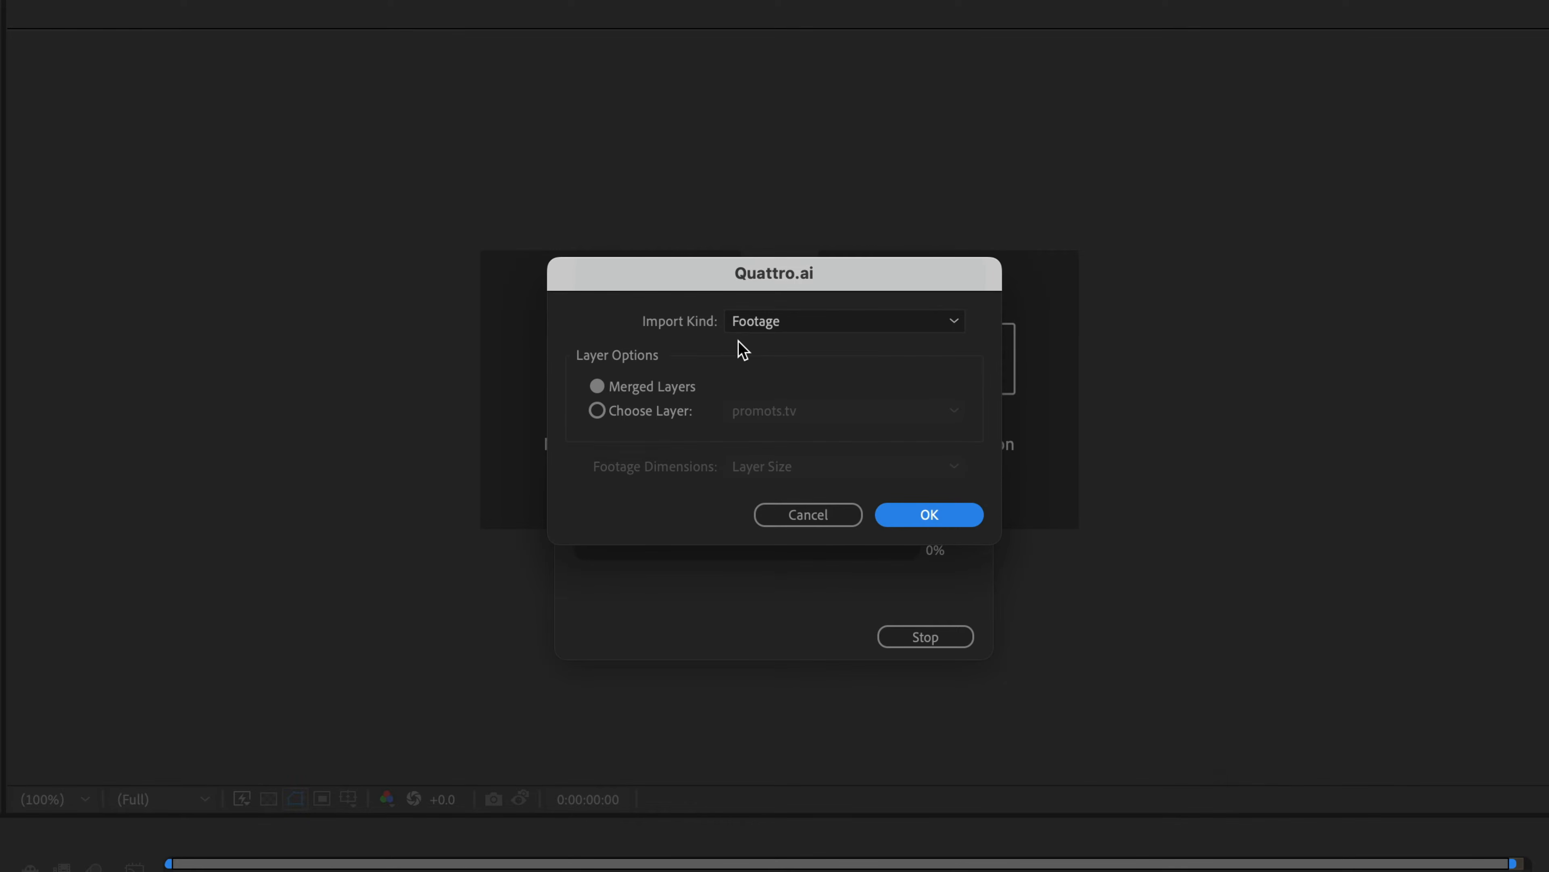
{"action": "left_click", "coordinate": [815, 328]}
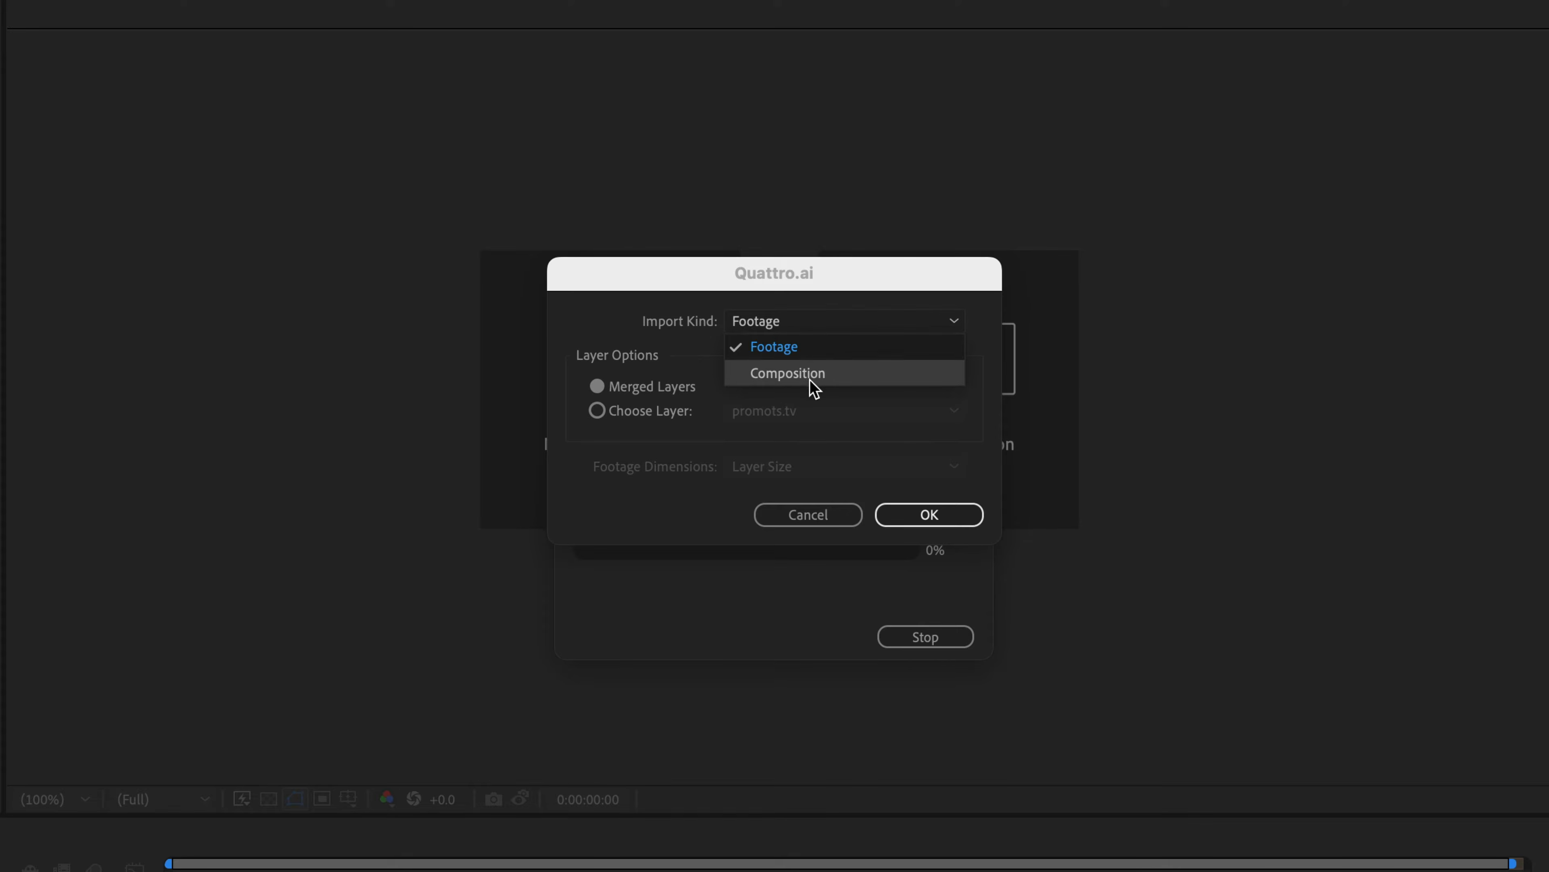
{"action": "left_click", "coordinate": [808, 349]}
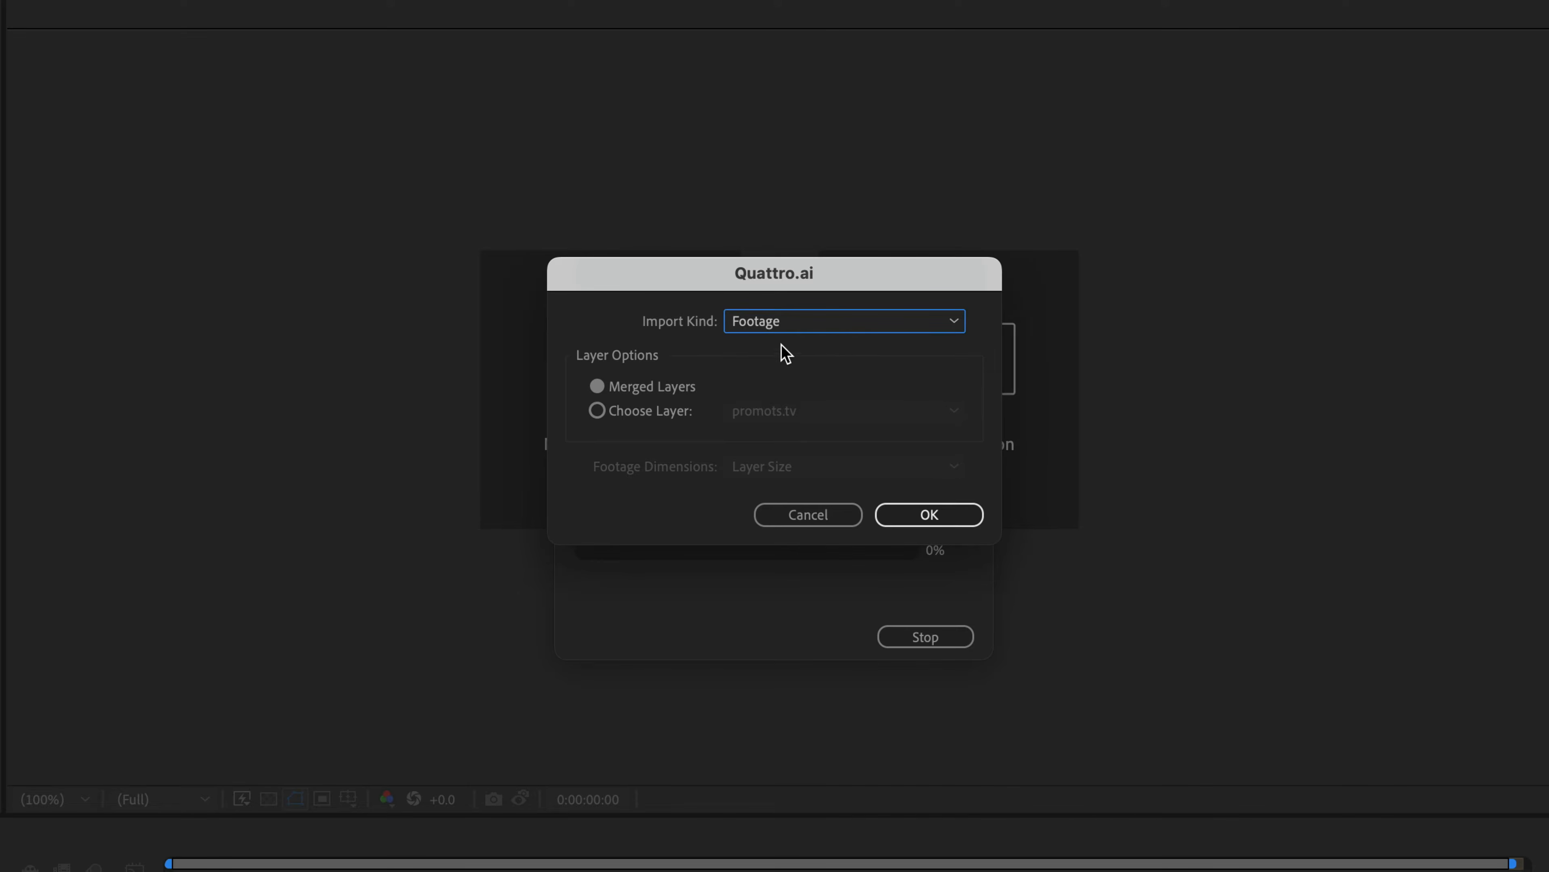
{"action": "left_click", "coordinate": [932, 514]}
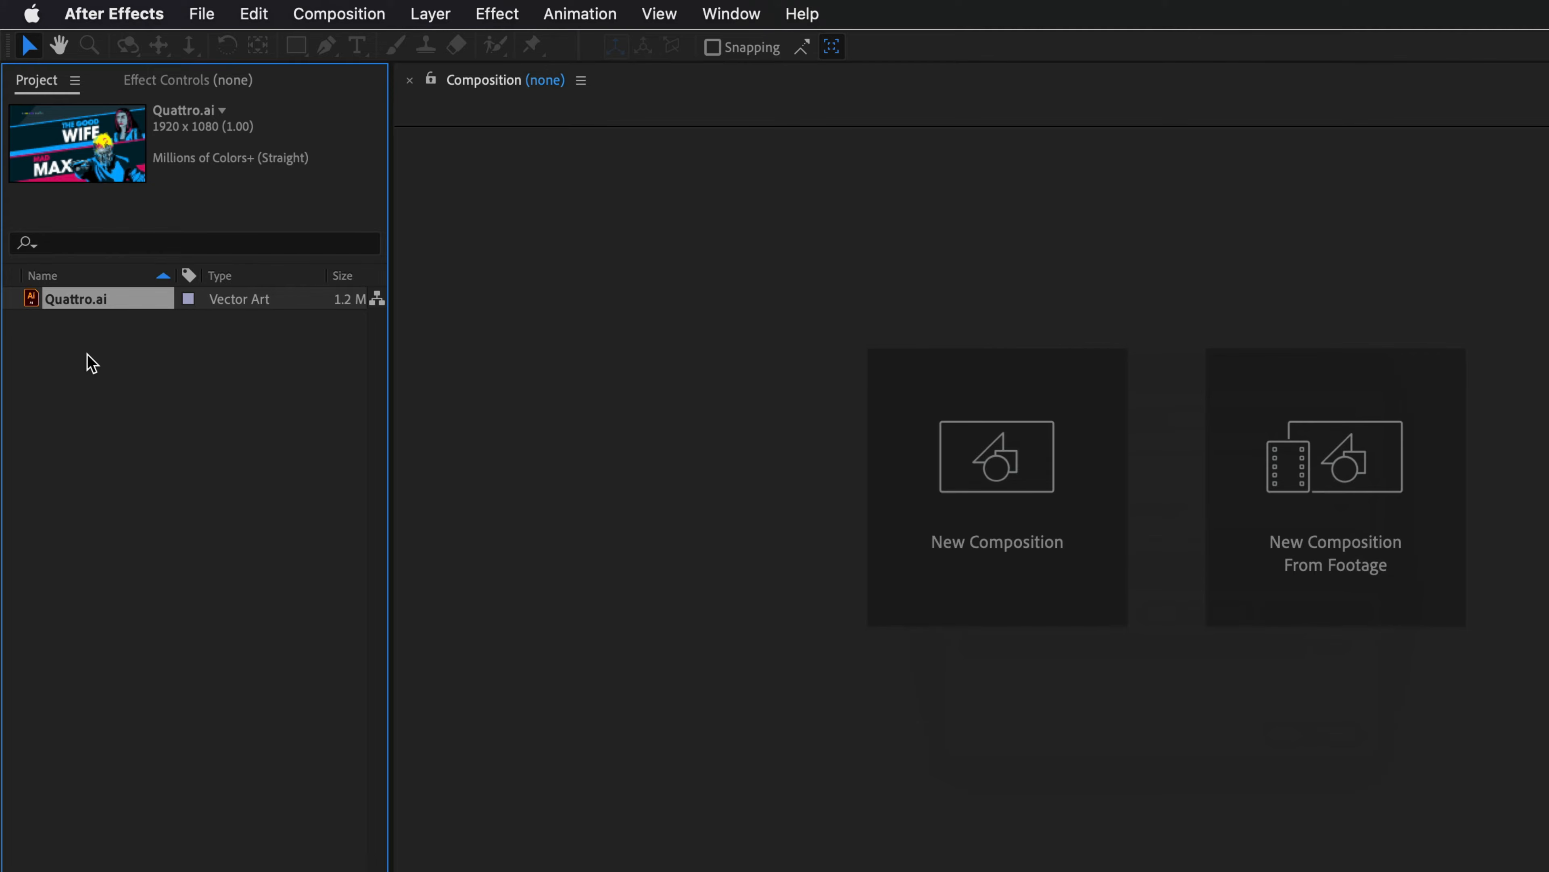
Step: View the imported Quattro.ai footage, close its viewer, and delete the file from the project
{"action": "double_click", "coordinate": [67, 299]}
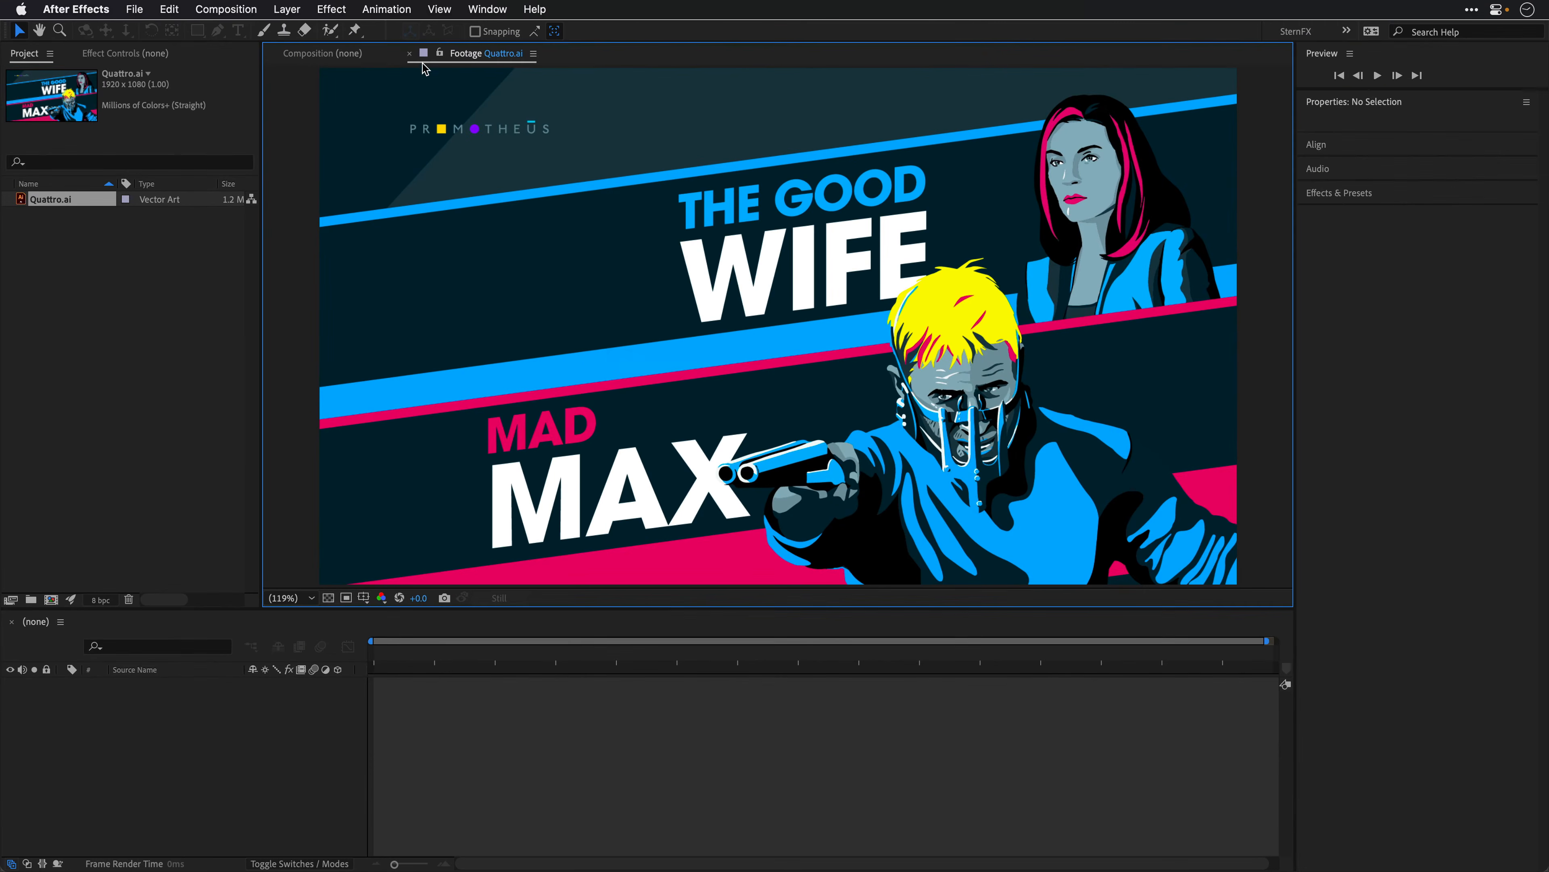
{"action": "left_click", "coordinate": [409, 53]}
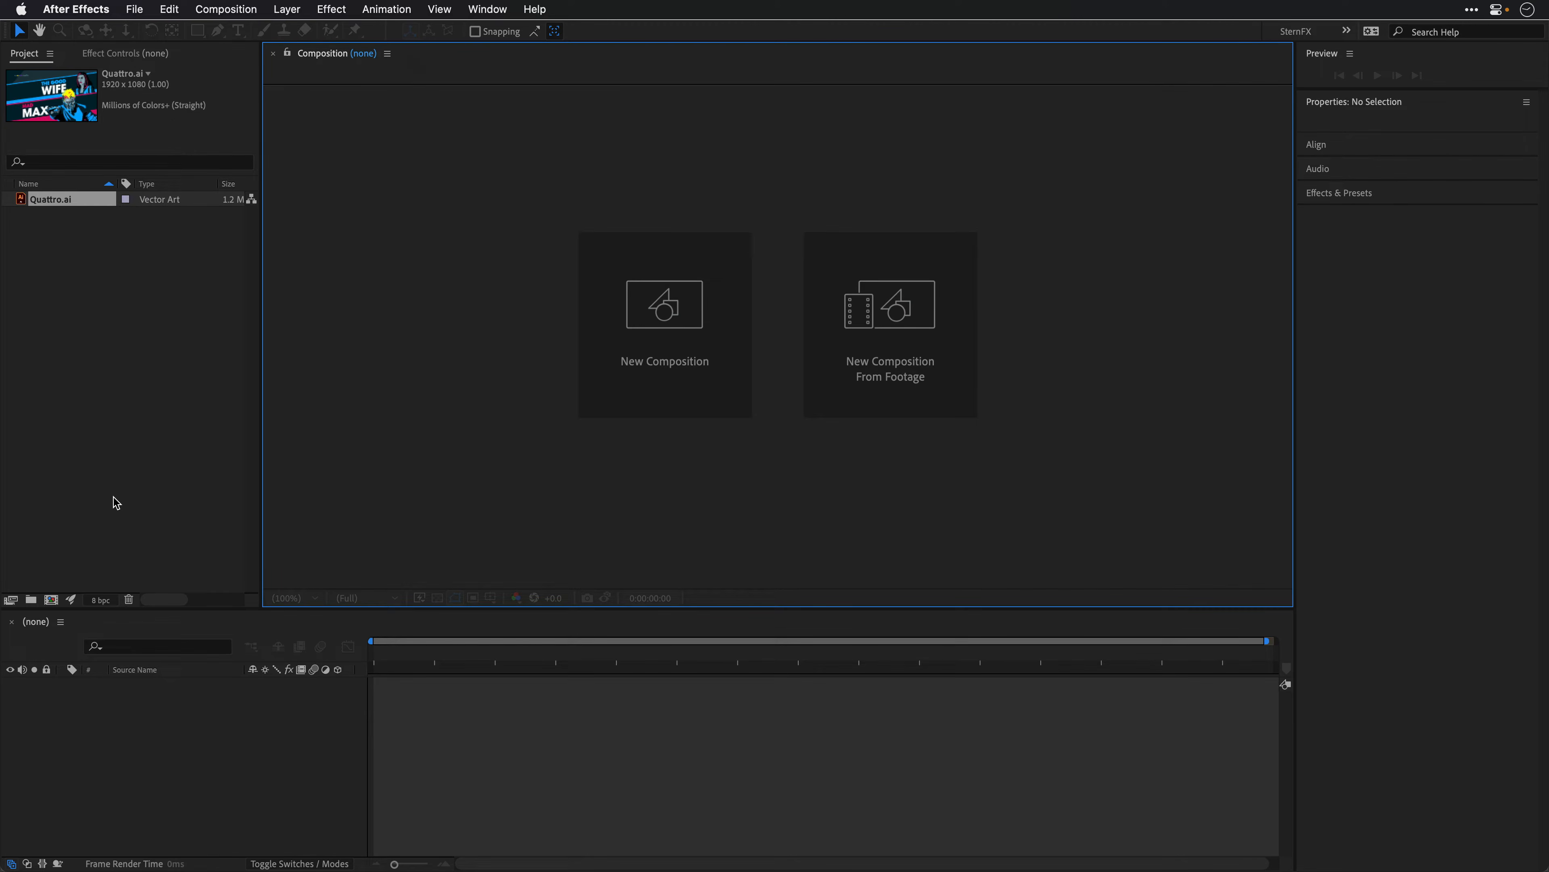
{"action": "left_click", "coordinate": [129, 600]}
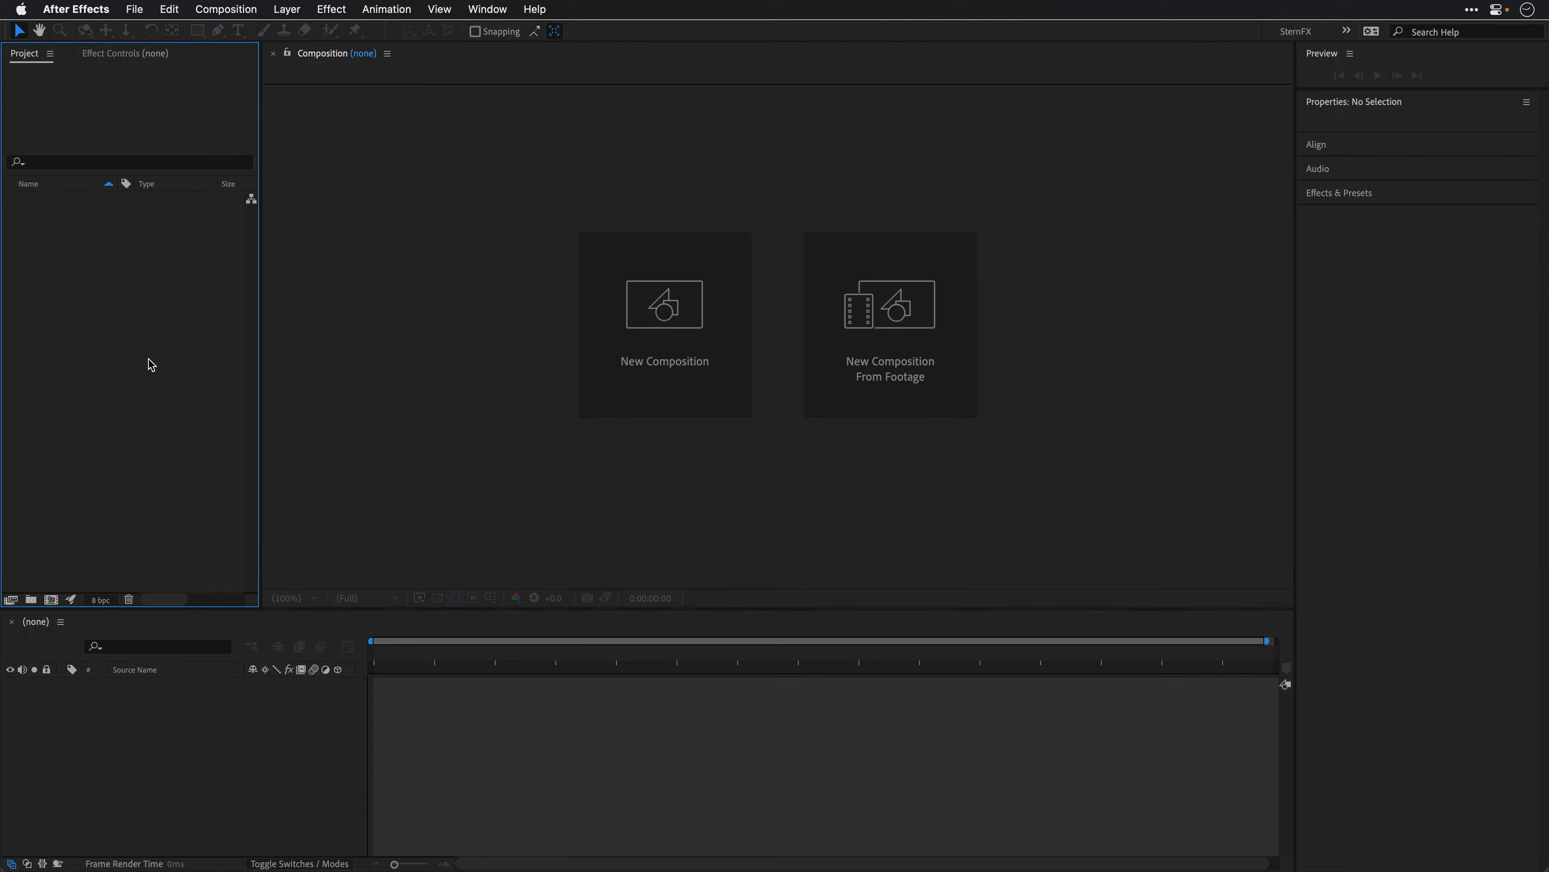
Step: Switch to Illustrator and check the document color mode and the RGB working space in the color settings
{"action": "key", "text": "super+Tab"}
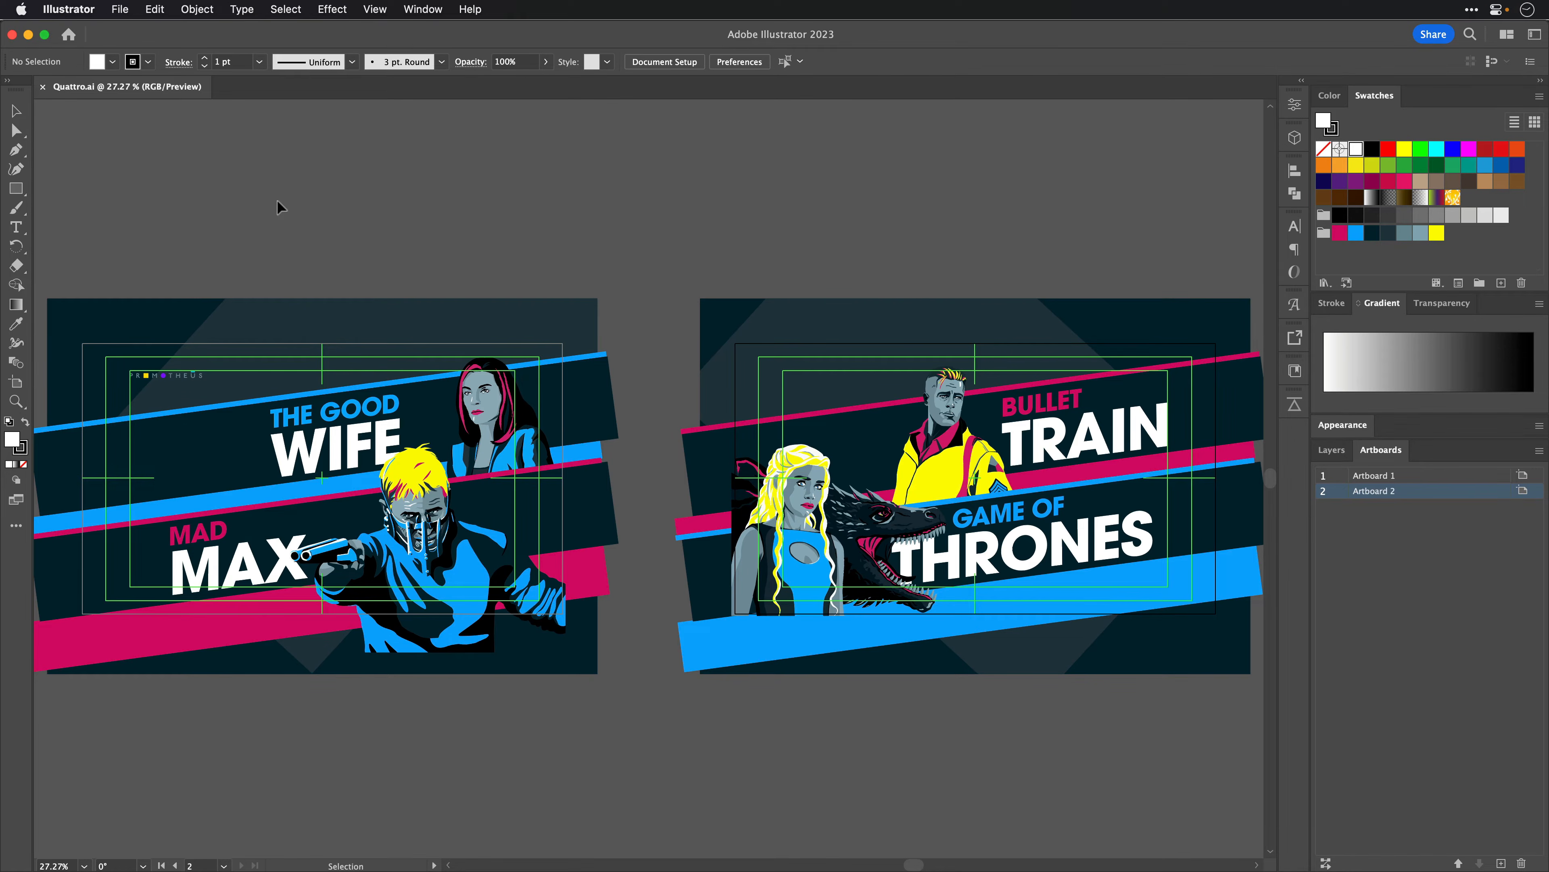
{"action": "left_click", "coordinate": [122, 12]}
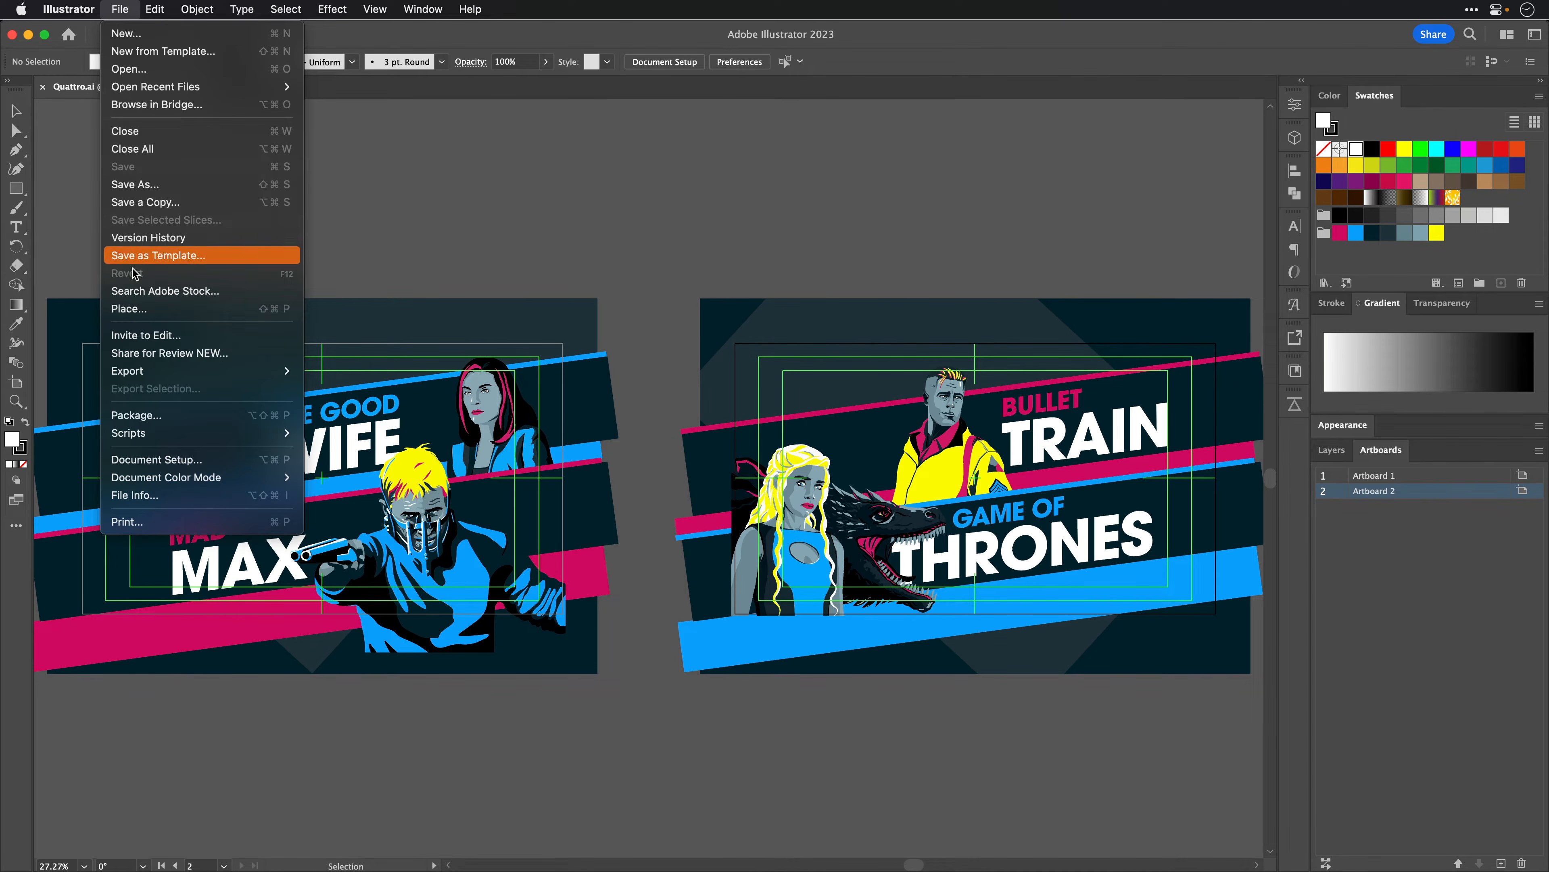
{"action": "mouse_move", "coordinate": [131, 478]}
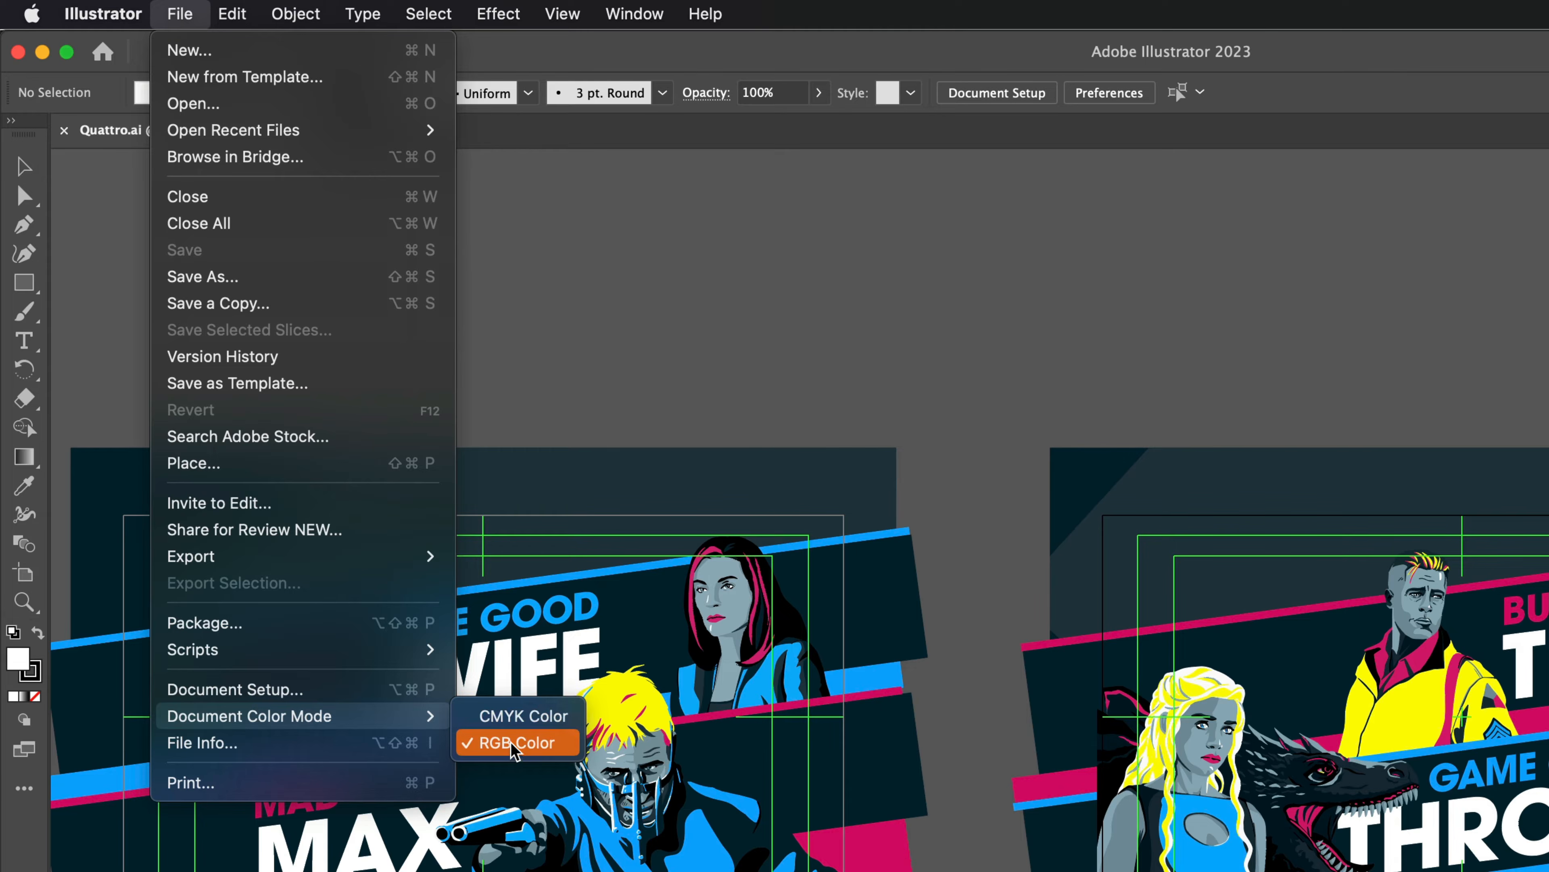
{"action": "mouse_move", "coordinate": [239, 17]}
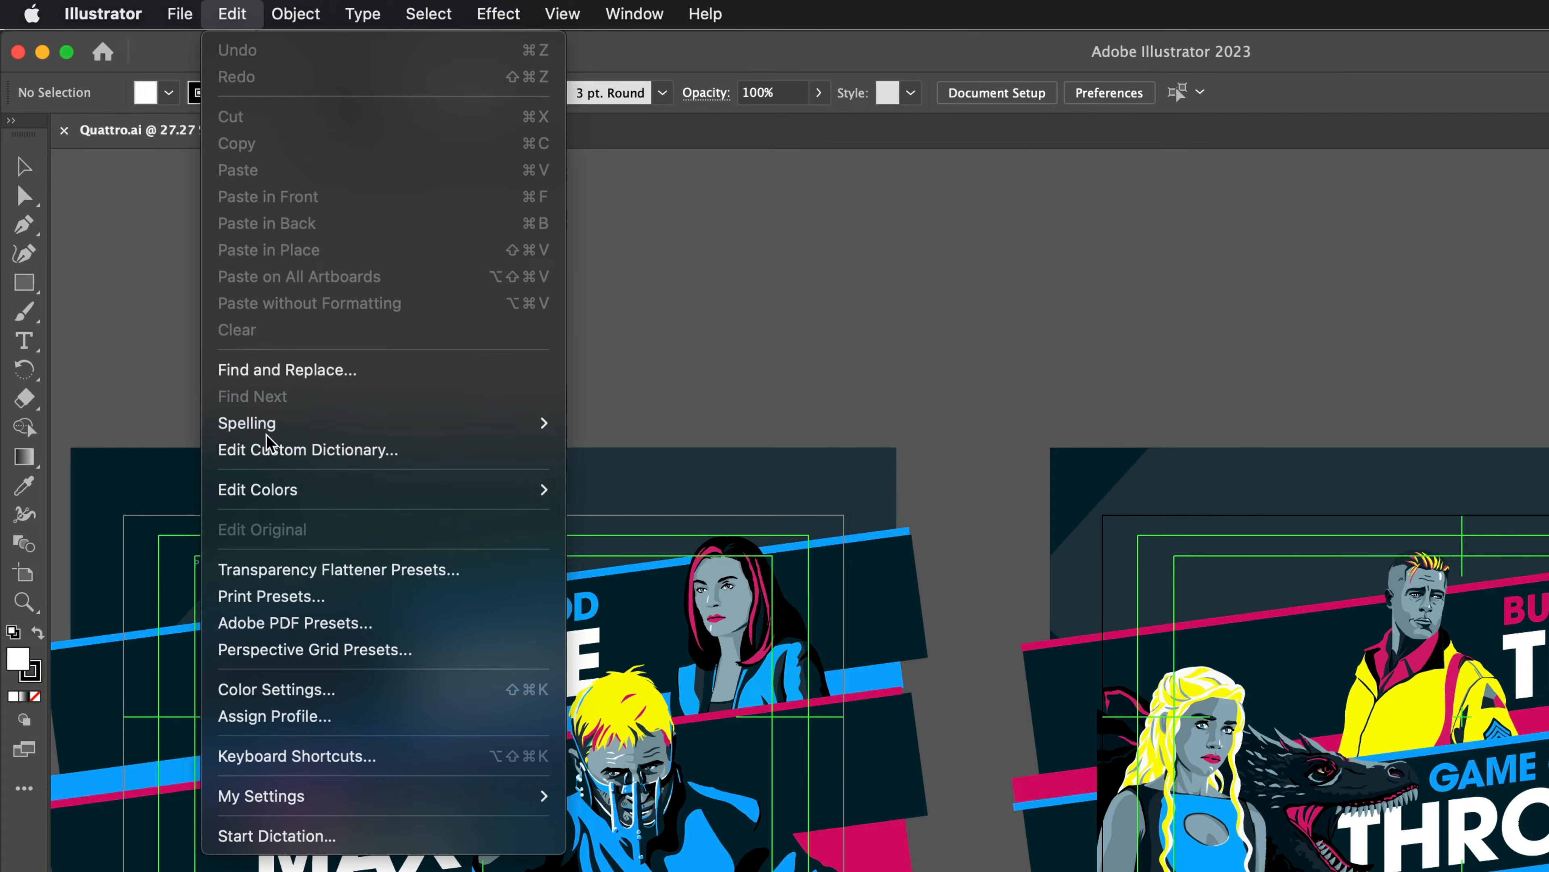
{"action": "left_click", "coordinate": [270, 688]}
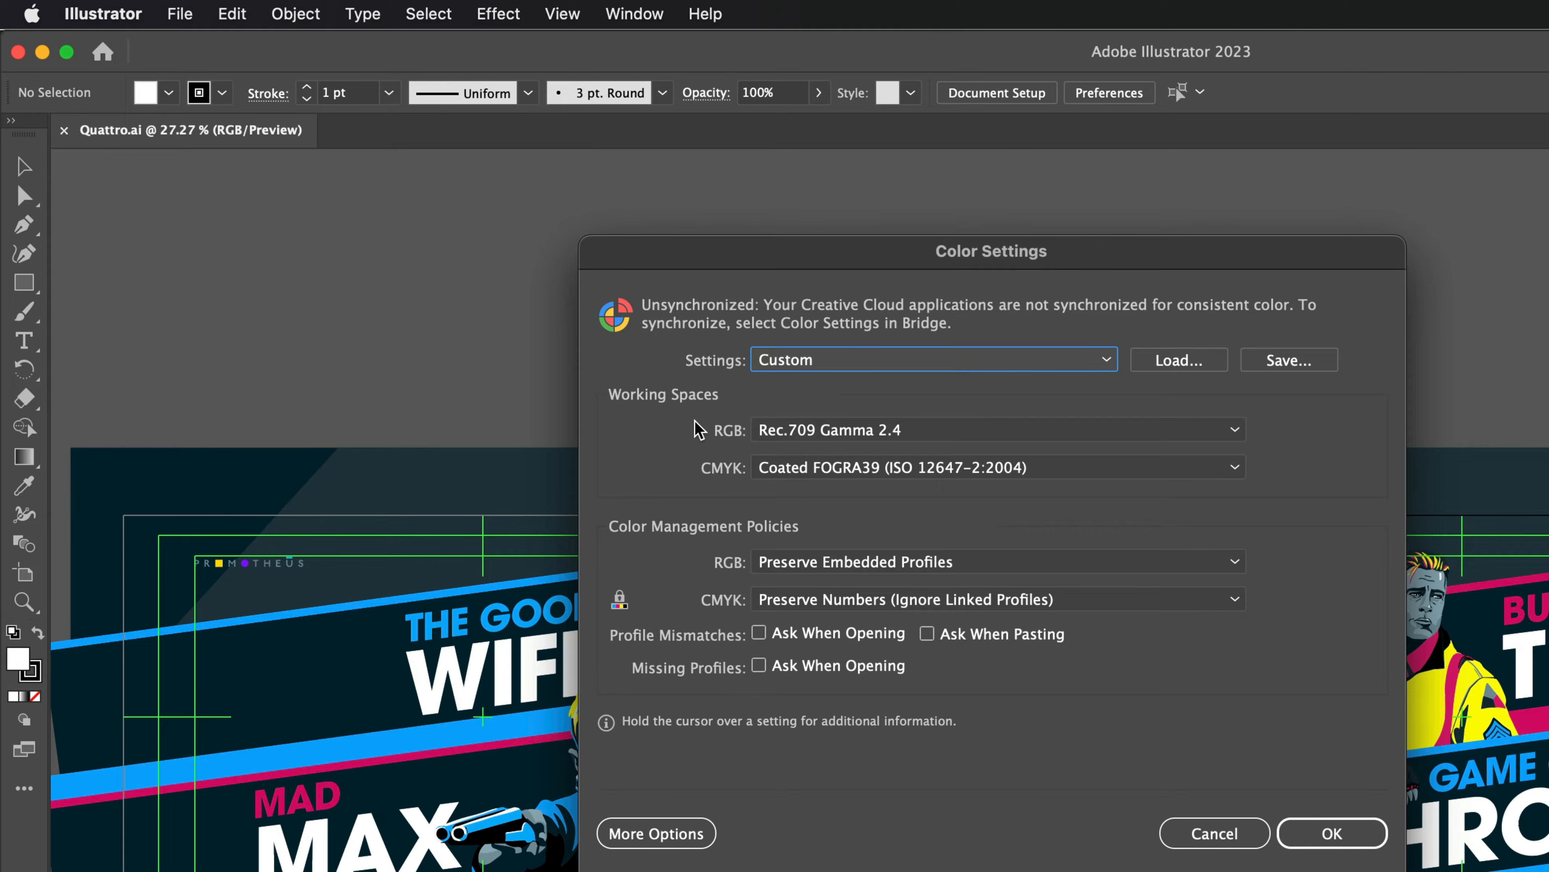
{"action": "left_click", "coordinate": [1316, 839]}
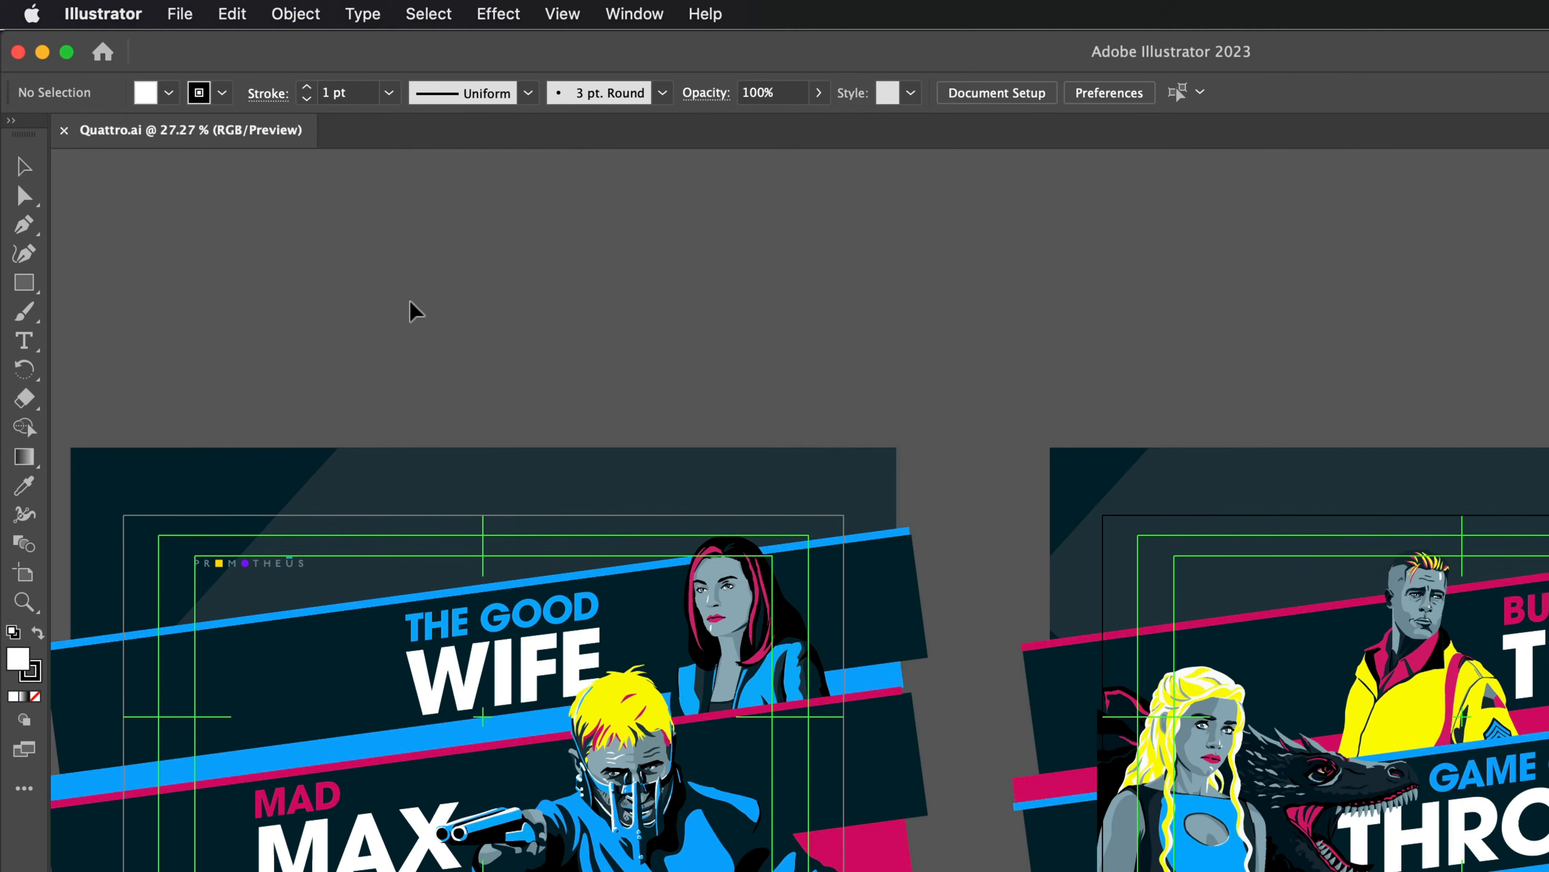
Step: Examine the HDV/HDTV 1080 preset among the Film & Video presets for new documents, and leave without creating one
{"action": "left_click", "coordinate": [176, 15]}
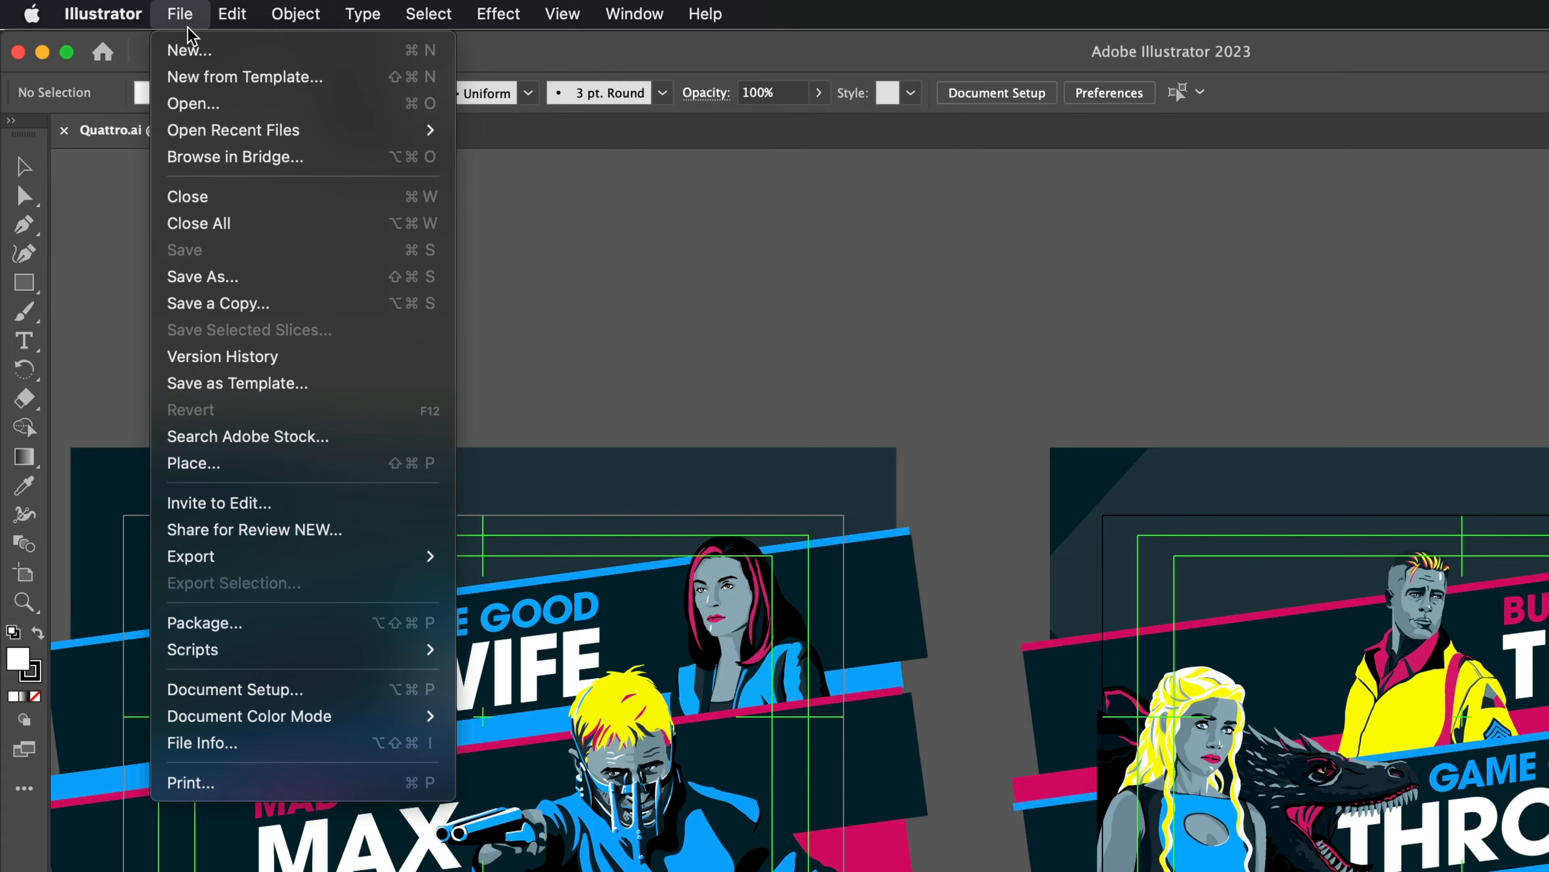
{"action": "left_click", "coordinate": [190, 53]}
{"action": "left_click", "coordinate": [970, 303]}
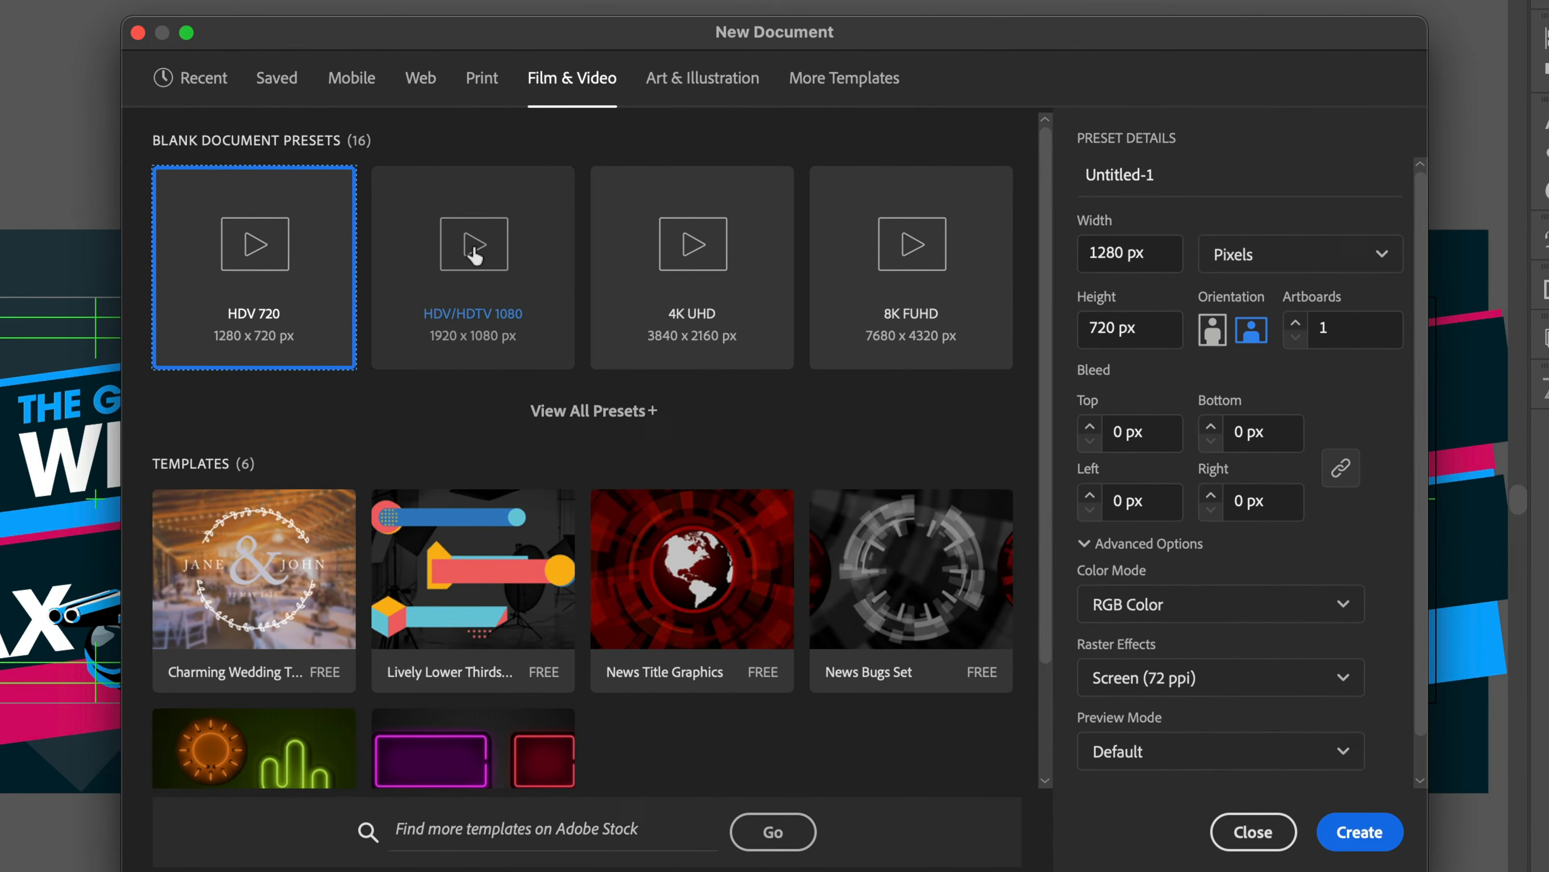
{"action": "left_click", "coordinate": [475, 257]}
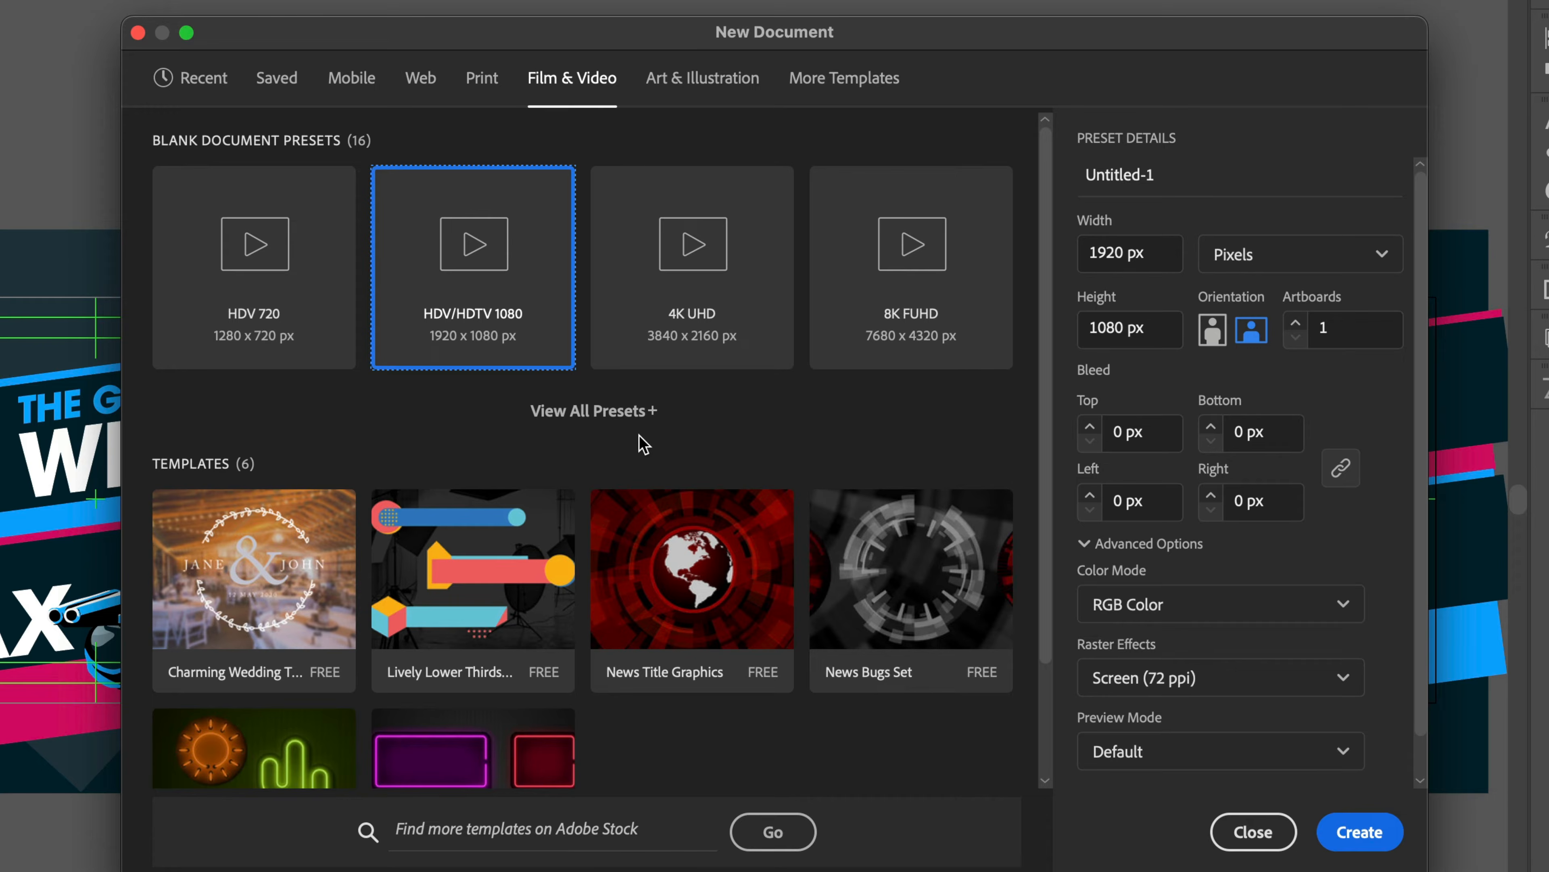
{"action": "left_click", "coordinate": [1251, 839]}
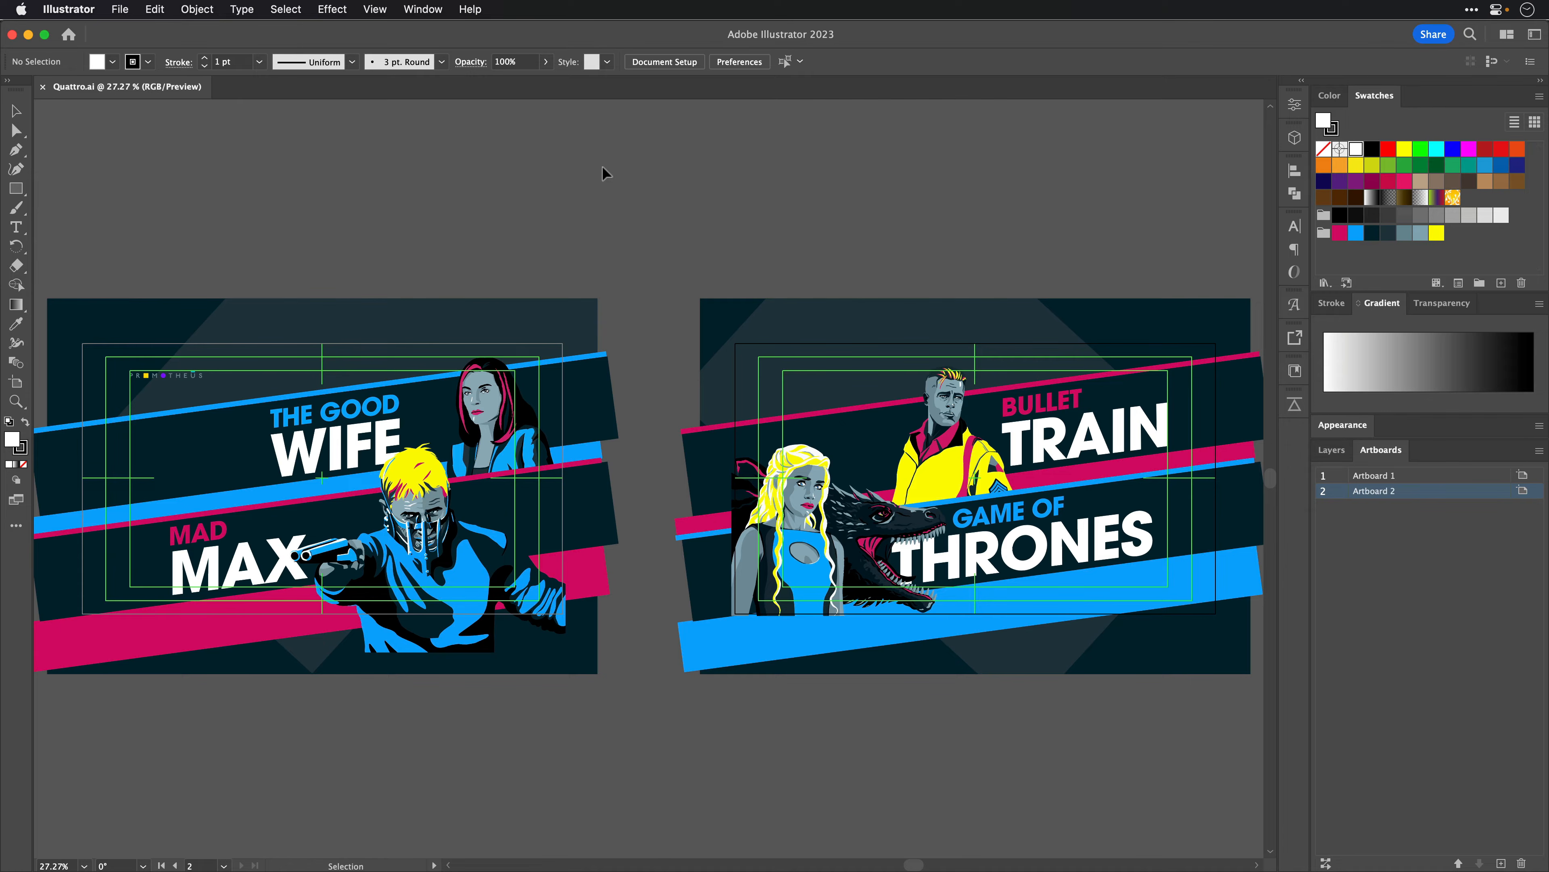
Step: Show the document's layers and collapse the gradient settings to view the complete layer list
{"action": "left_click", "coordinate": [1340, 452]}
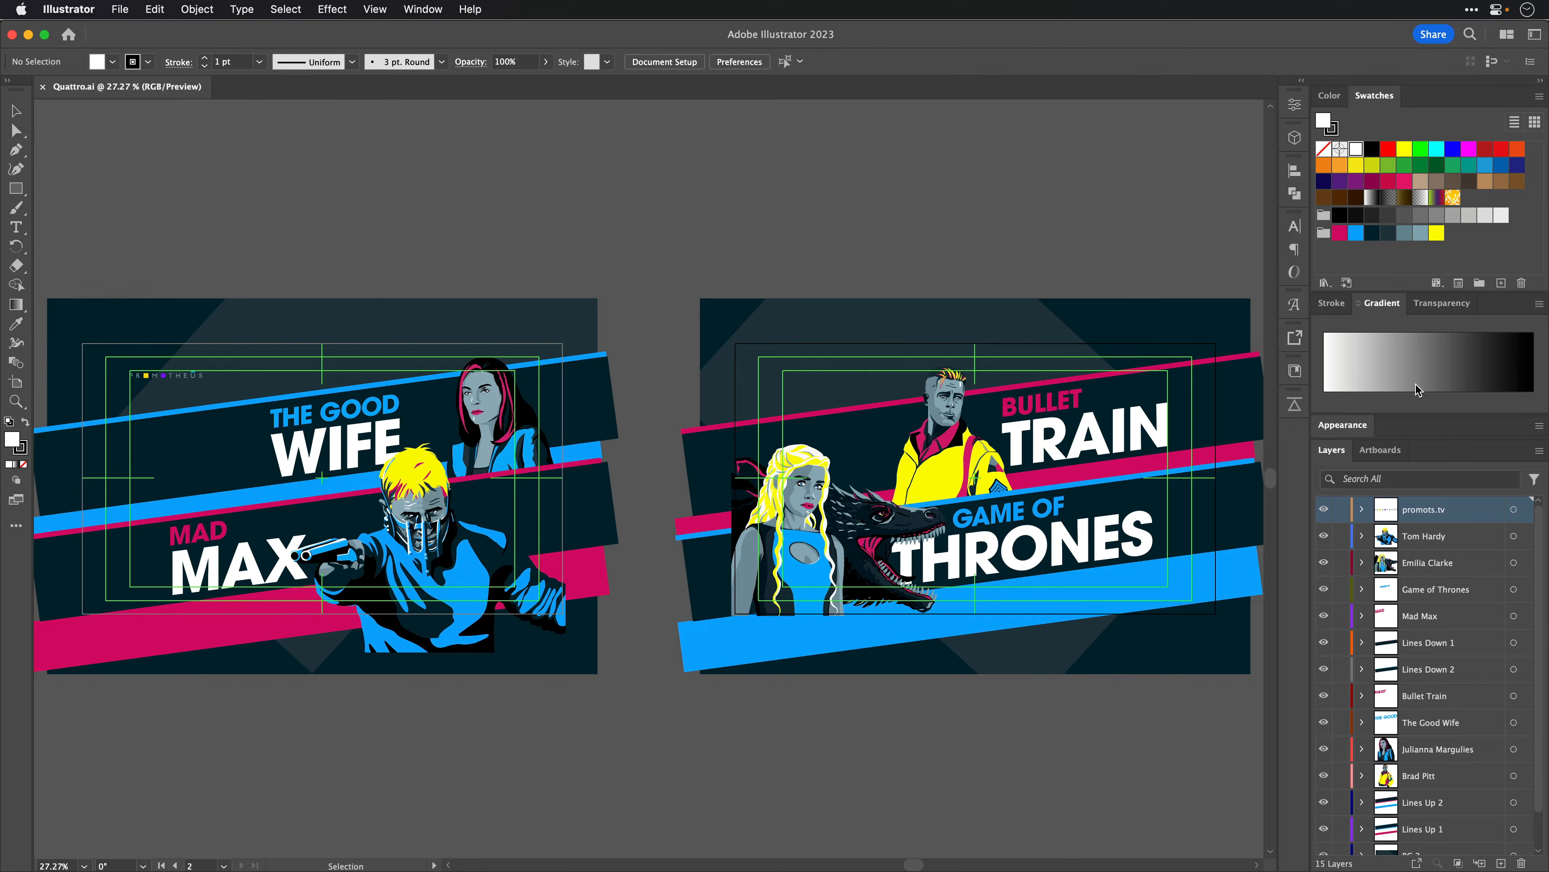
{"action": "left_click", "coordinate": [1358, 305]}
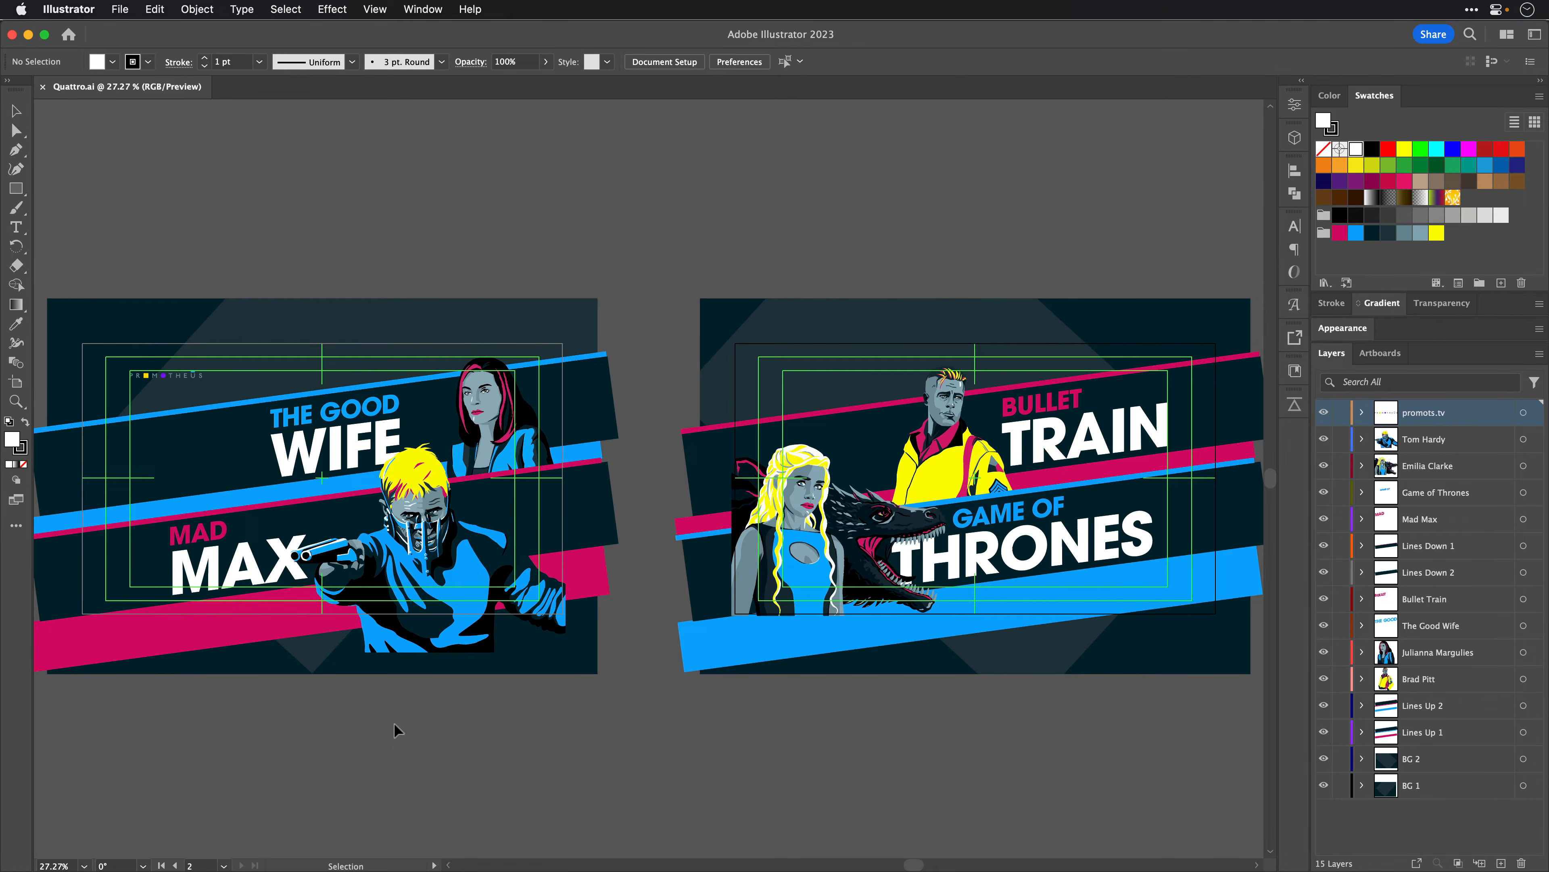
Step: Save the document to the Desktop as _.ai in Adobe Illustrator format, saving each artboard in range 1-2 to a separate file
{"action": "left_click", "coordinate": [129, 9]}
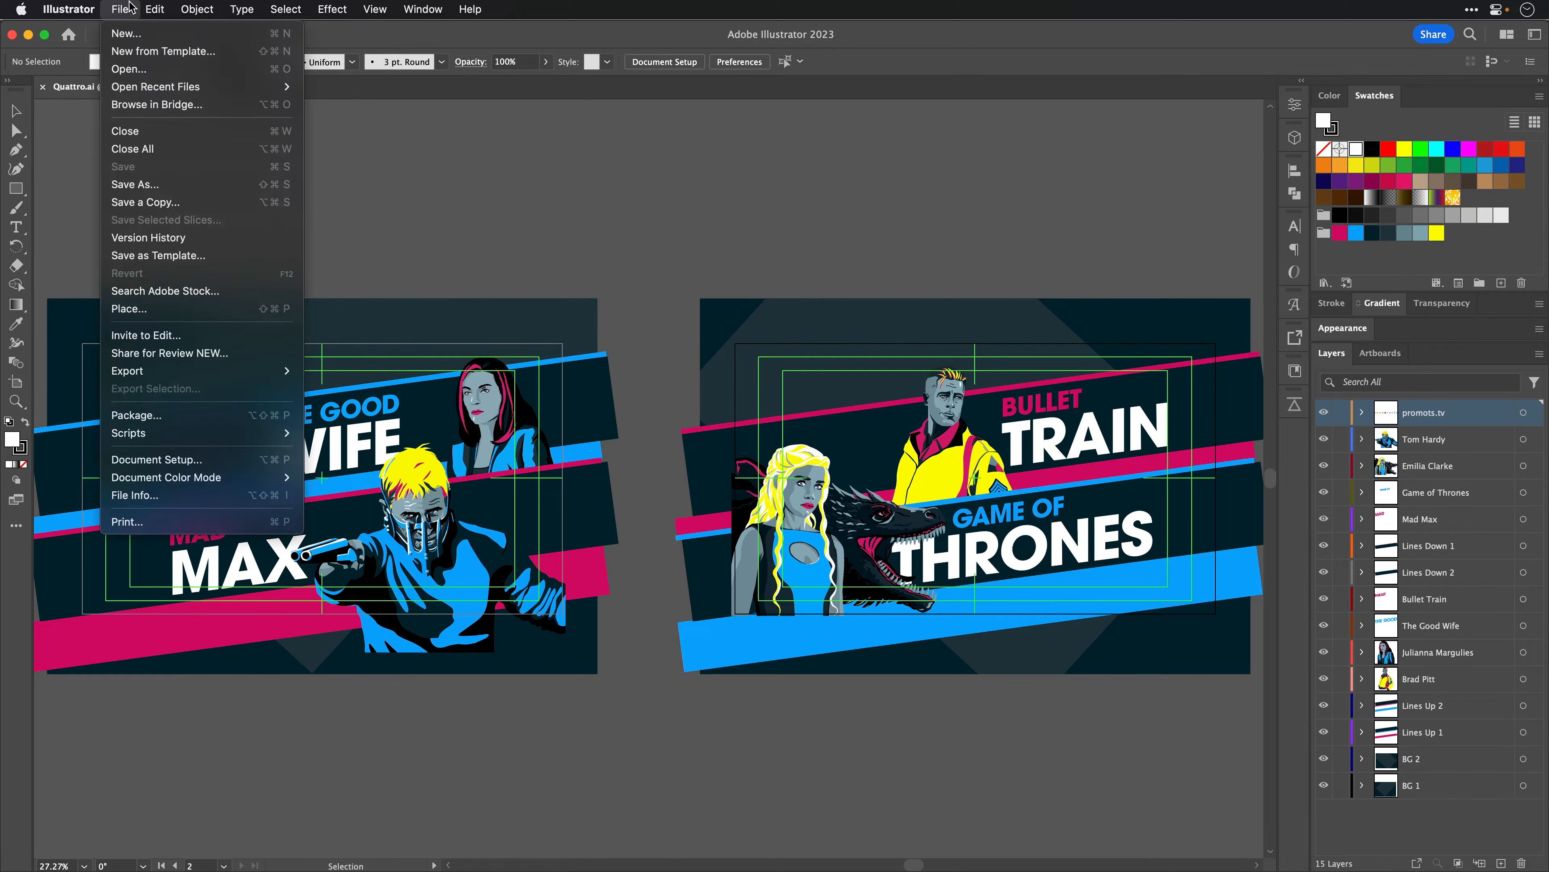
{"action": "left_click", "coordinate": [147, 184]}
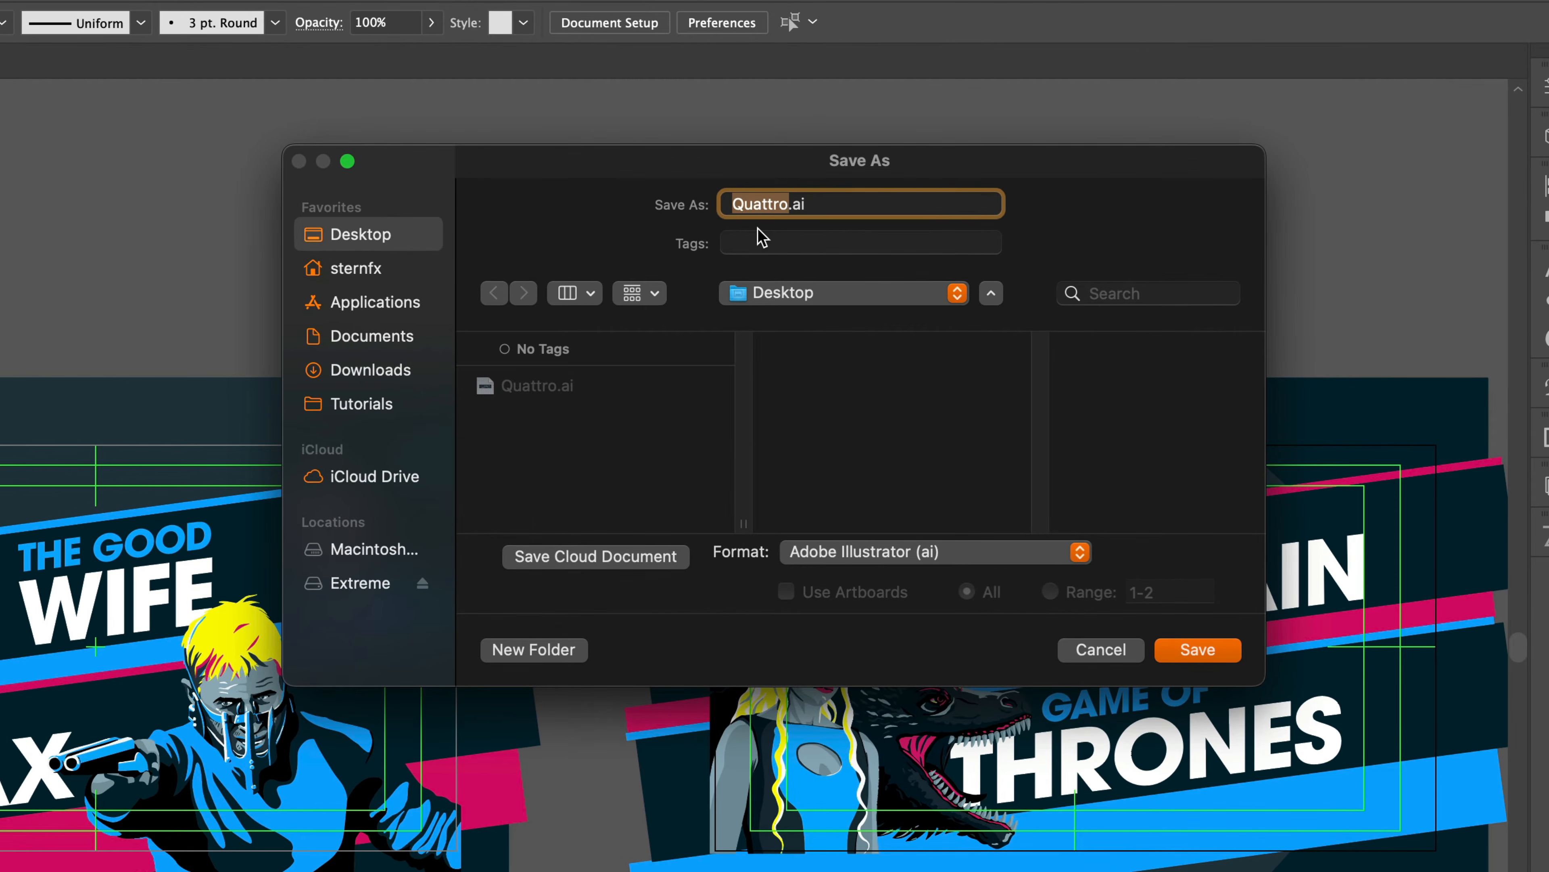
{"action": "key", "text": "BackSpace"}
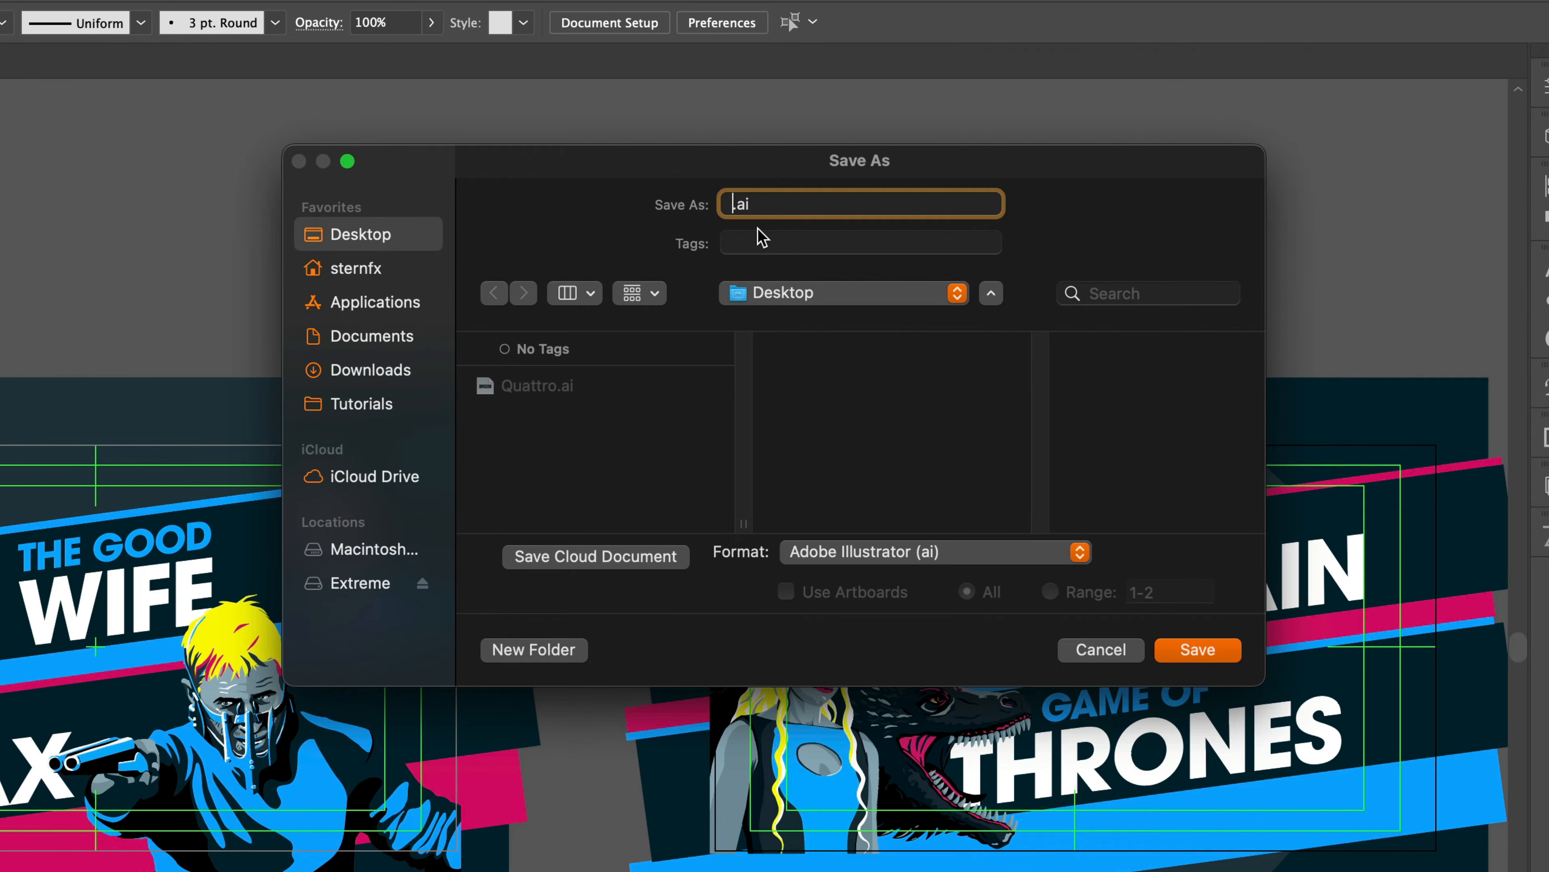
{"action": "type", "text": "_"}
{"action": "left_click", "coordinate": [1215, 654]}
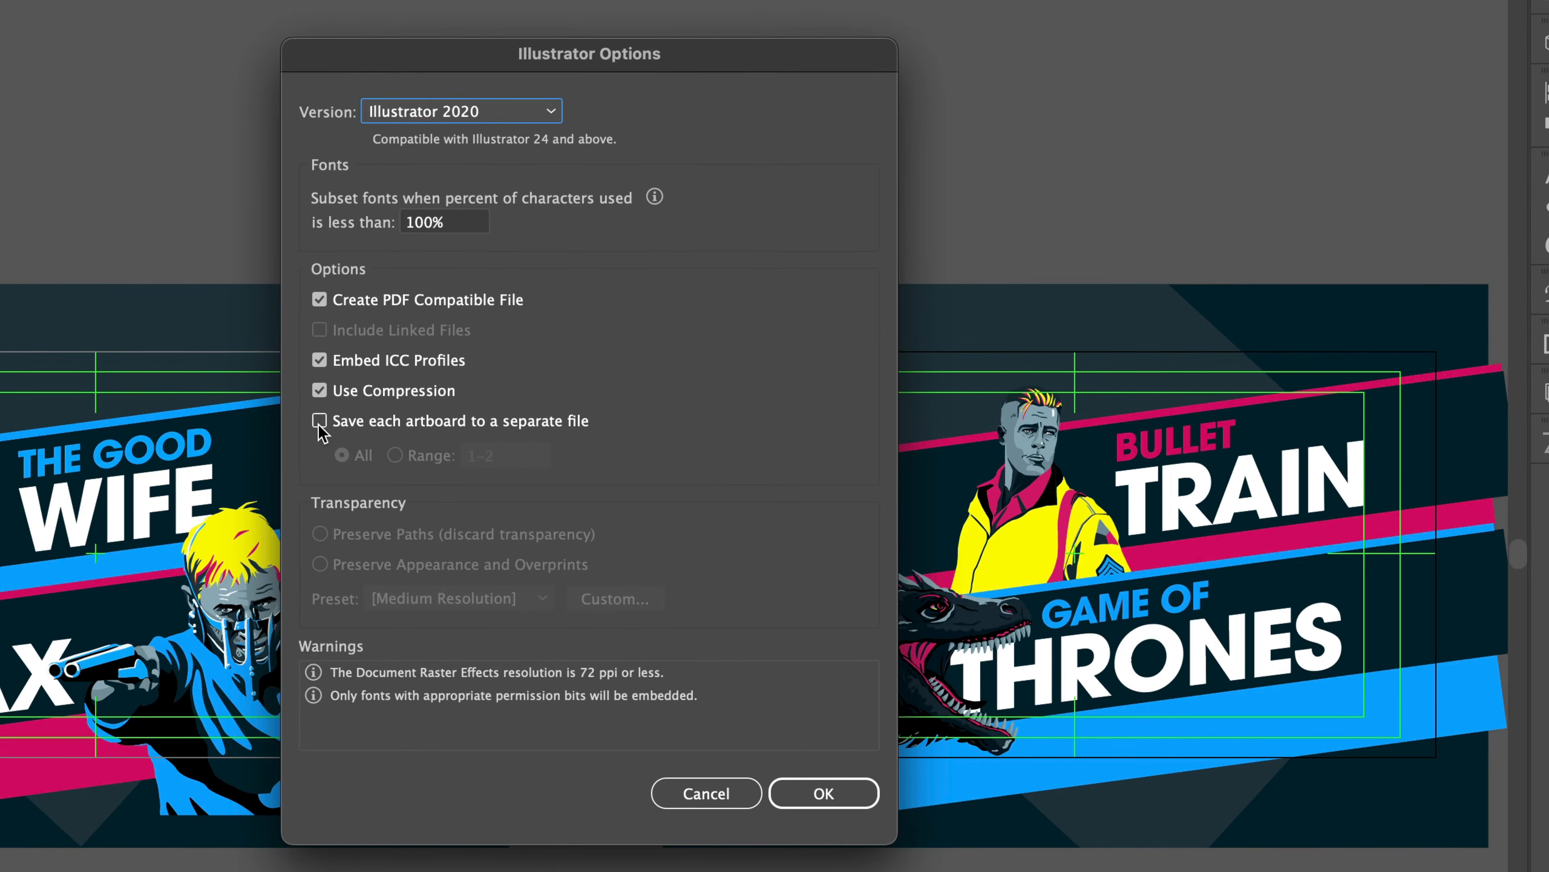
{"action": "left_click", "coordinate": [319, 423]}
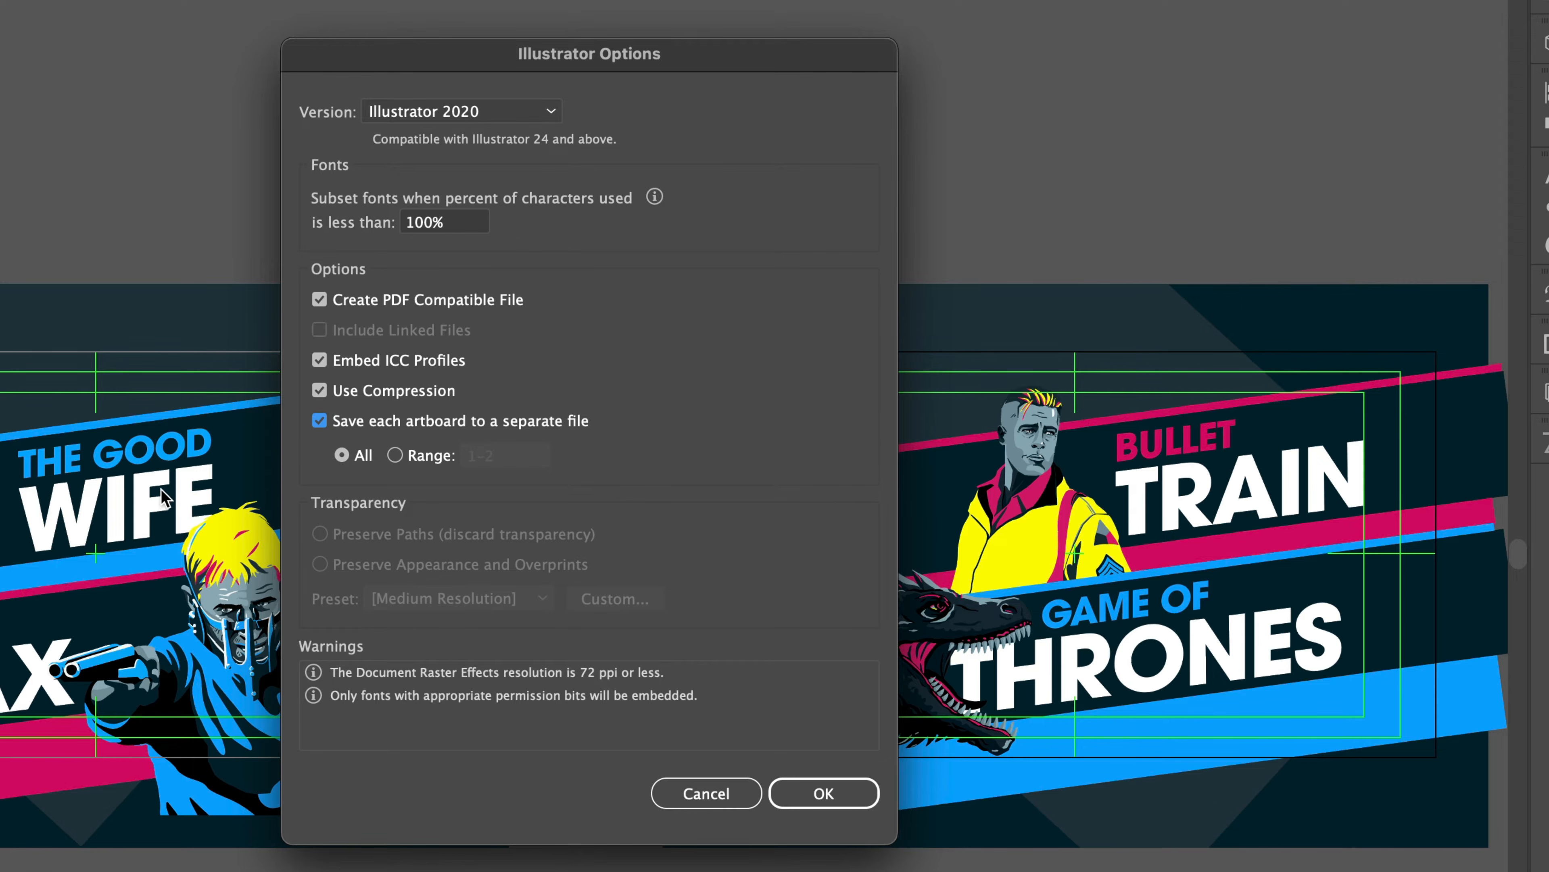
{"action": "left_click", "coordinate": [395, 457]}
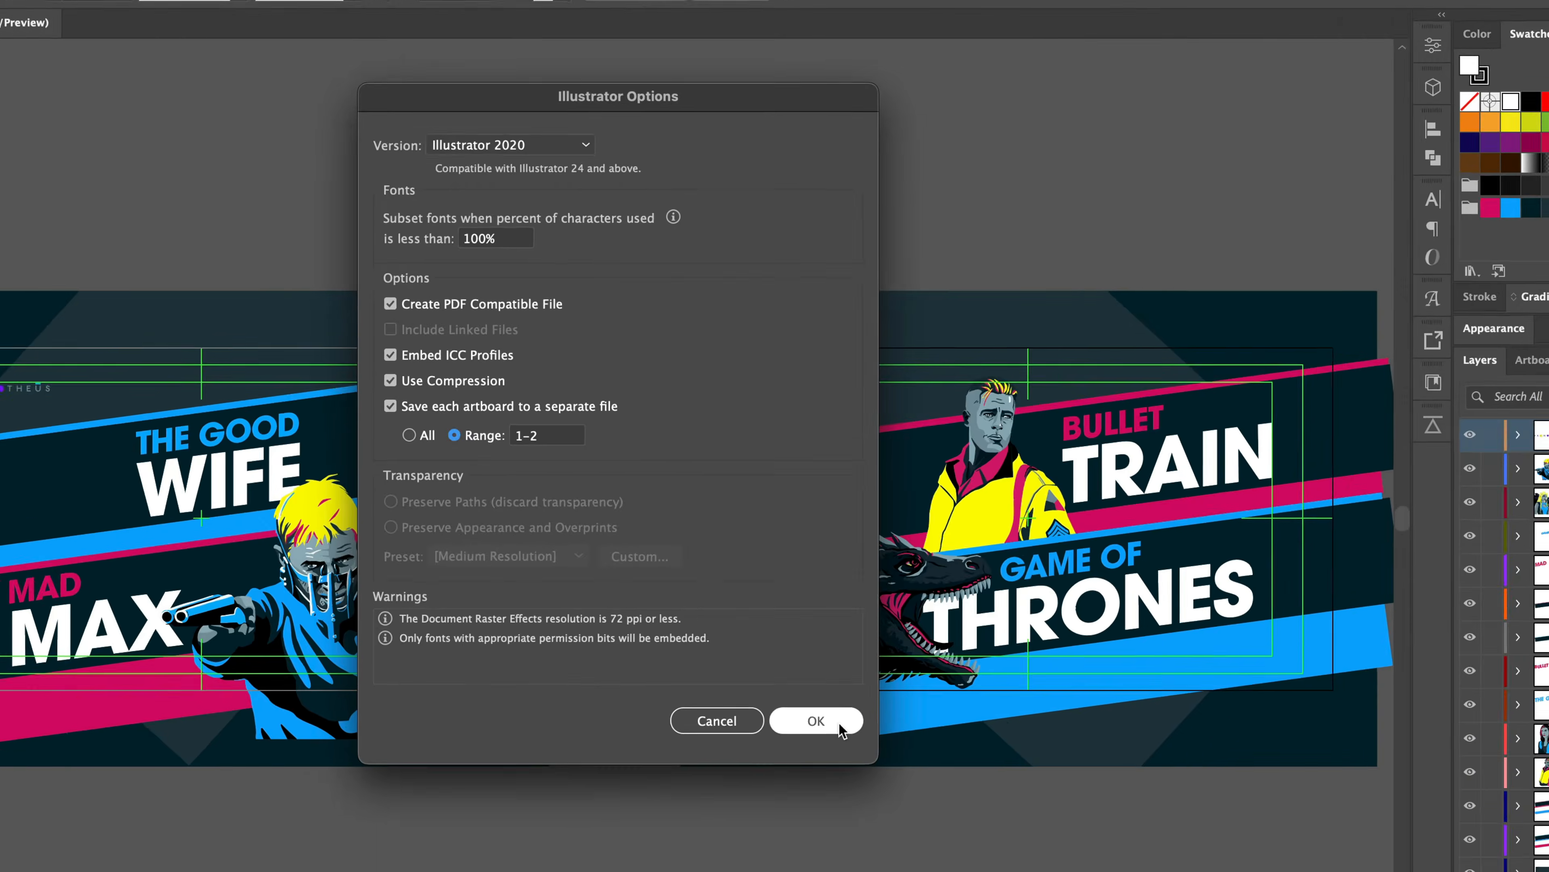
{"action": "left_click", "coordinate": [817, 792]}
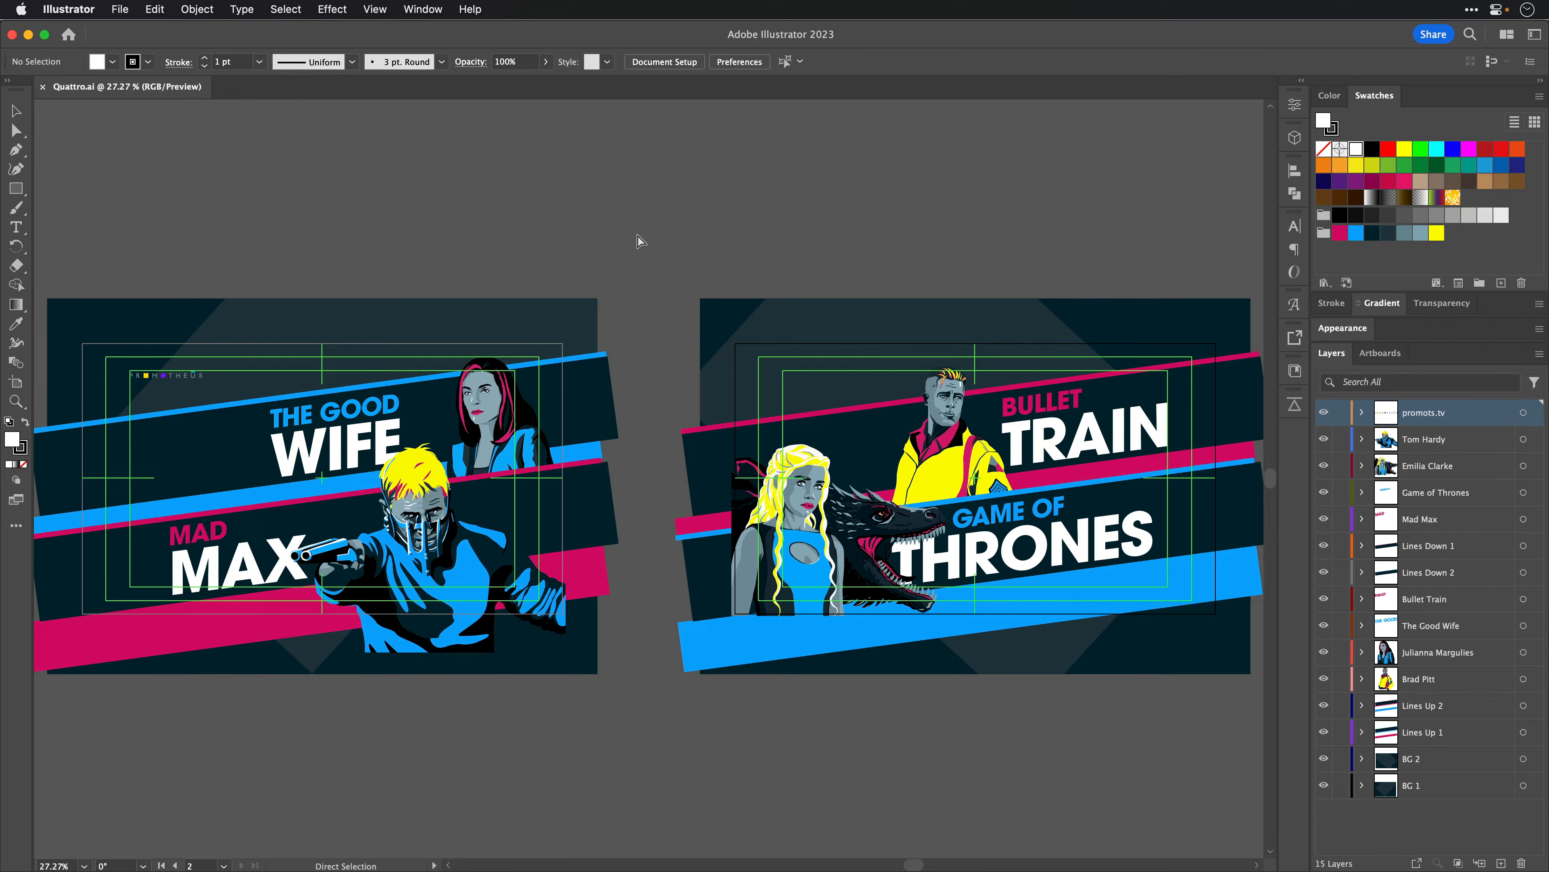
Step: Switch to Finder and rename _-01.ai as Quattro-01.ai, reusing the base name copied from Quattro.ai, and copy the Quattro-0 prefix
{"action": "key", "text": "super+Tab"}
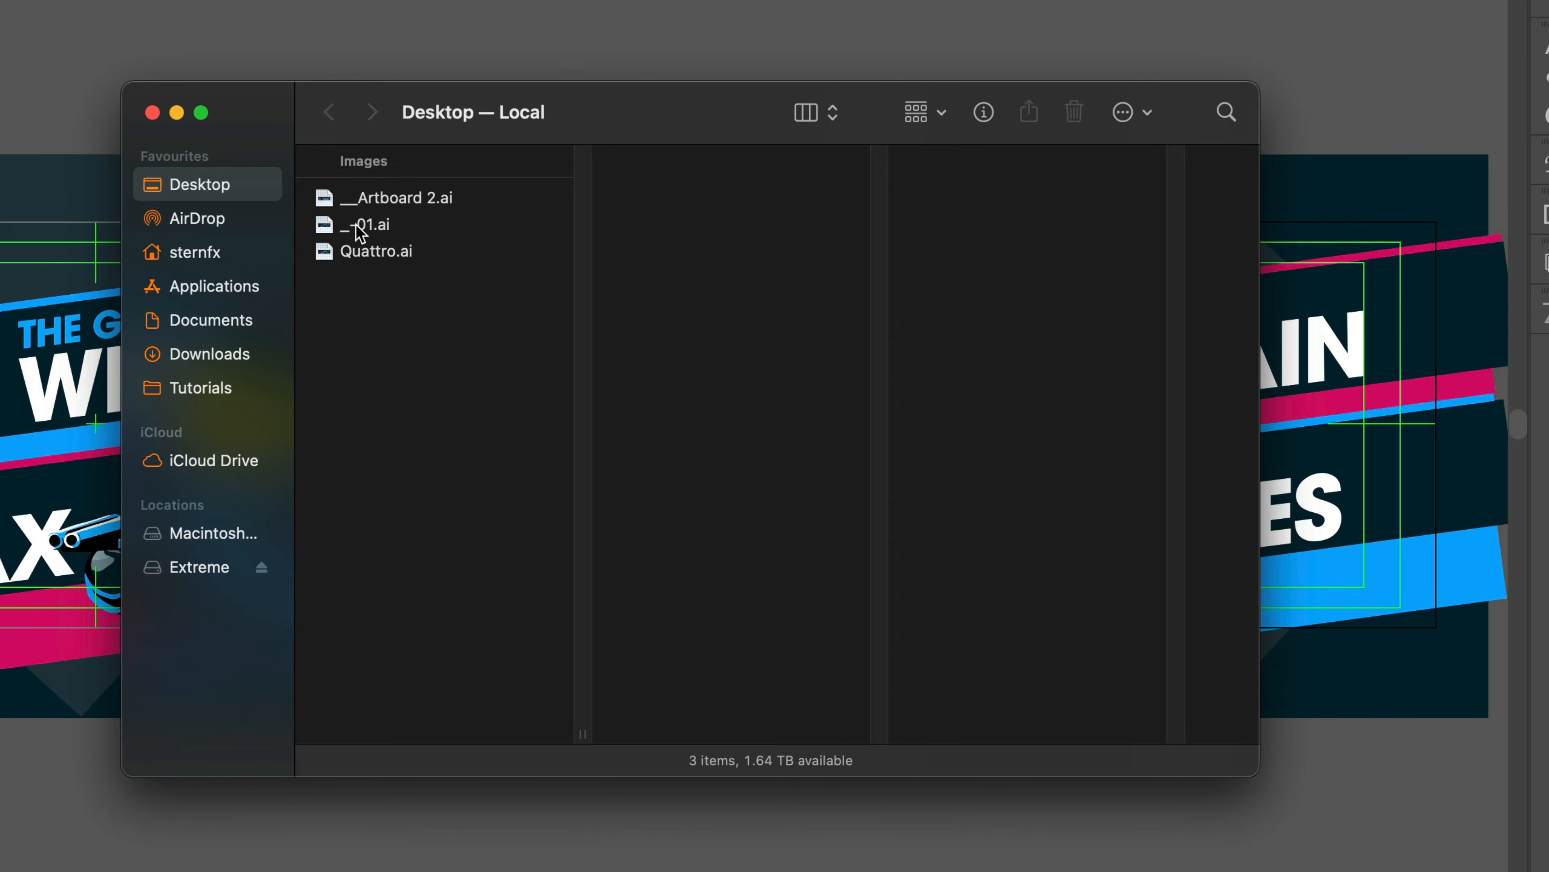
{"action": "left_click", "coordinate": [361, 252]}
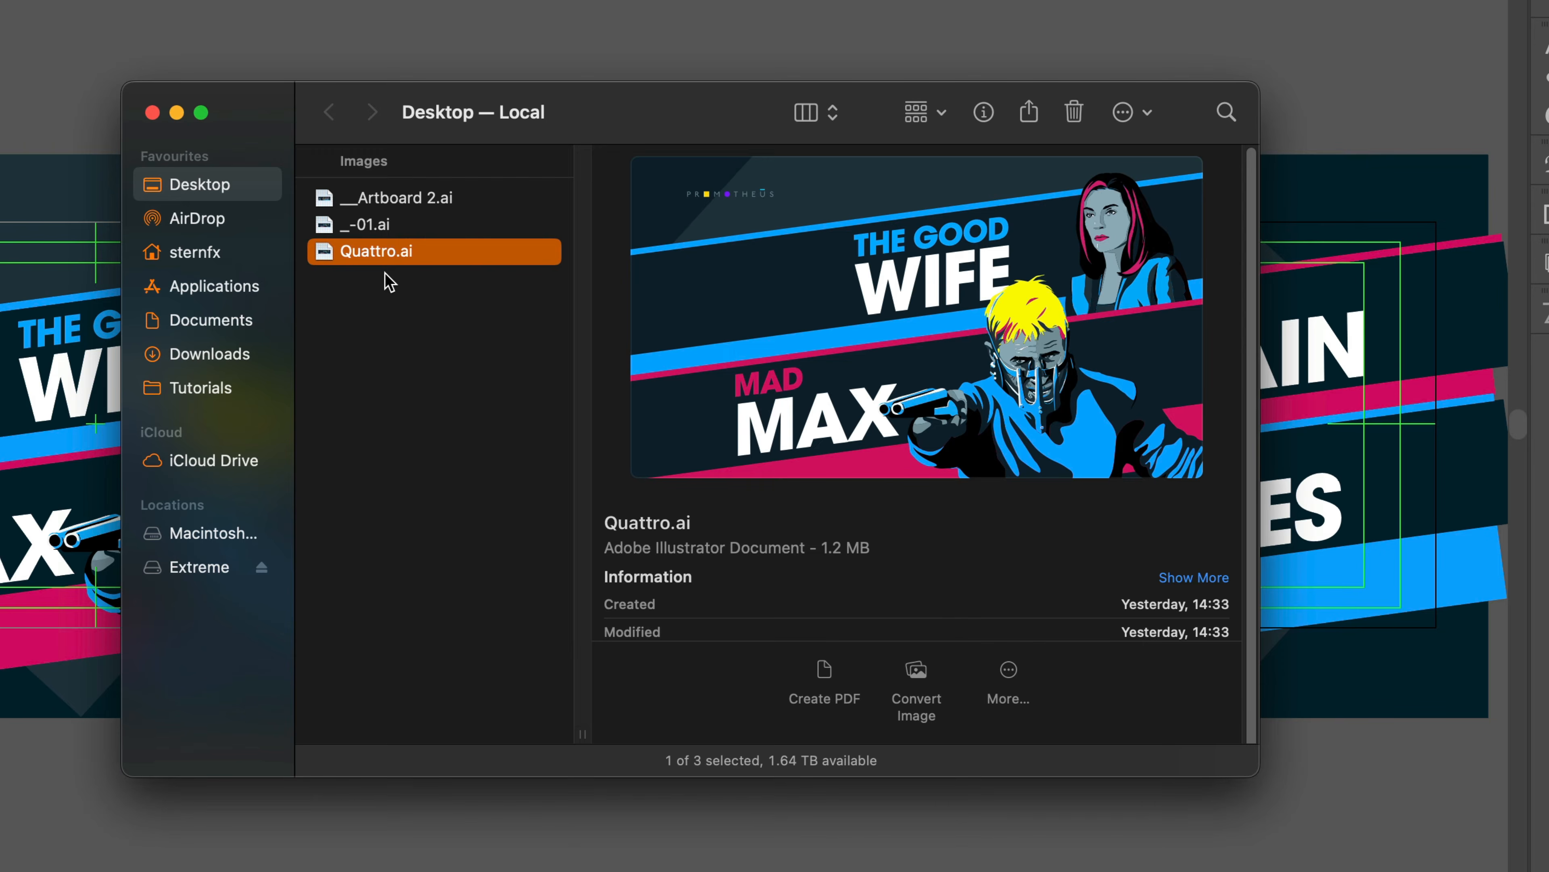
{"action": "key", "text": "Return"}
{"action": "key", "text": "super+c"}
{"action": "key", "text": "Return"}
{"action": "key", "text": "Up"}
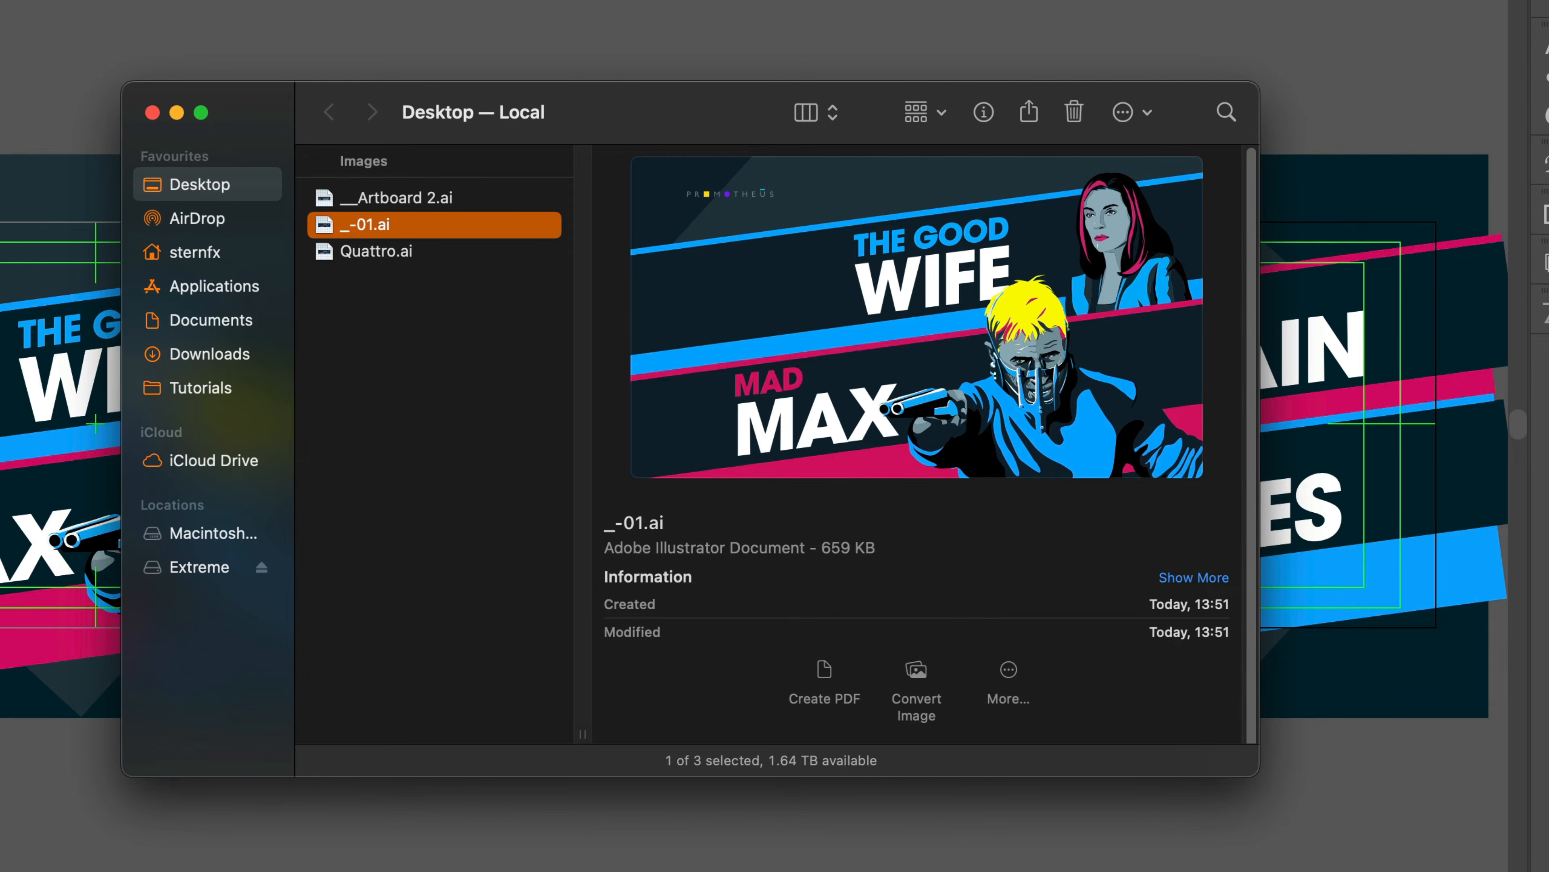
{"action": "key", "text": "Return"}
{"action": "key", "text": "Left"}
{"action": "key", "text": "shift+Right"}
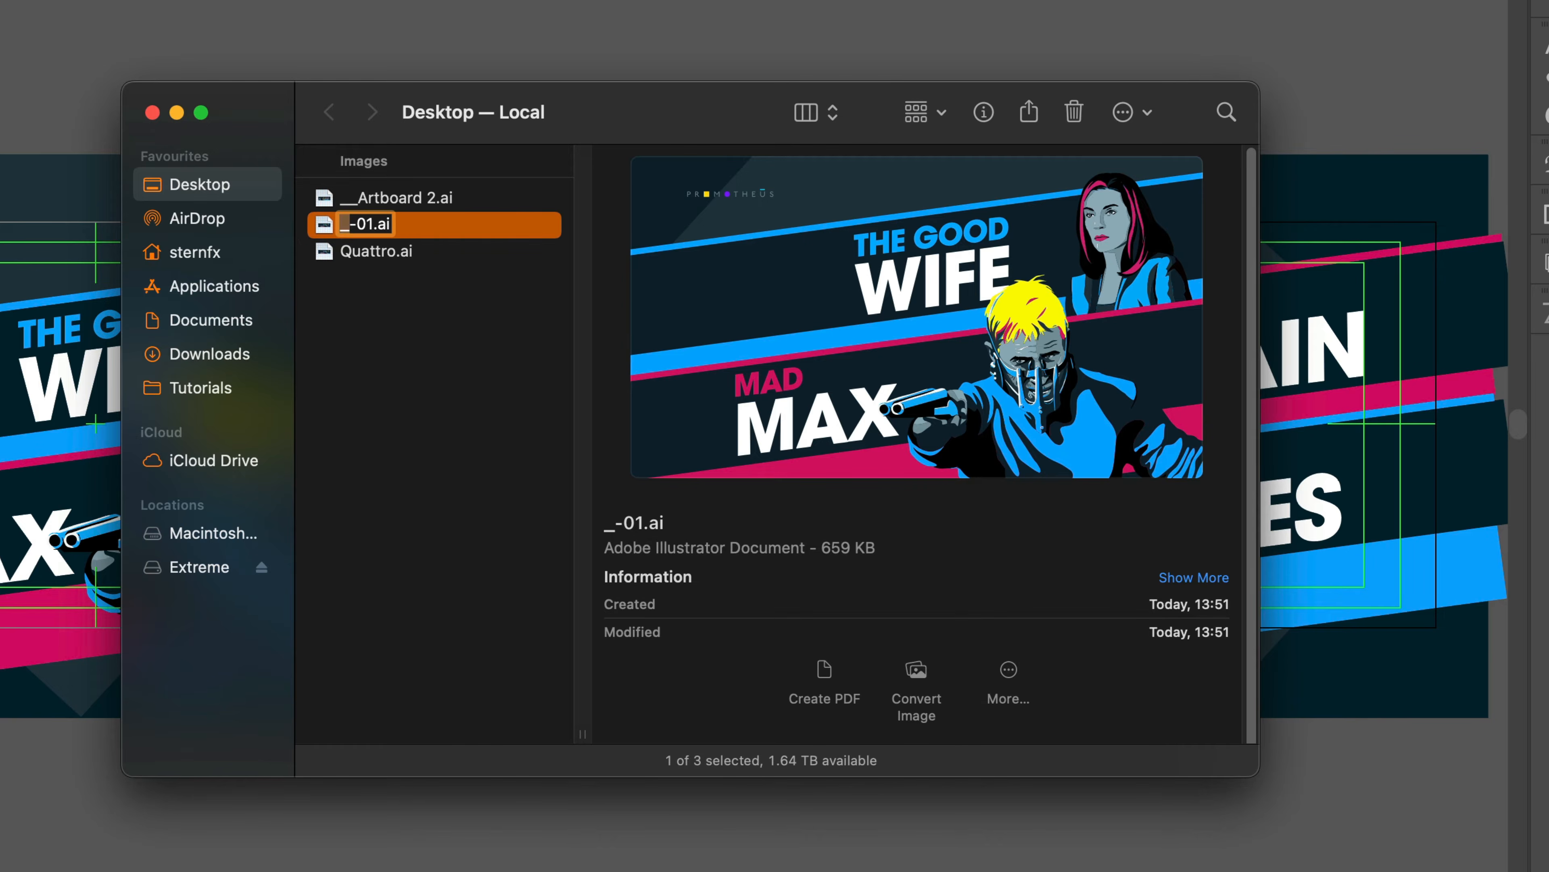
{"action": "key", "text": "super+v"}
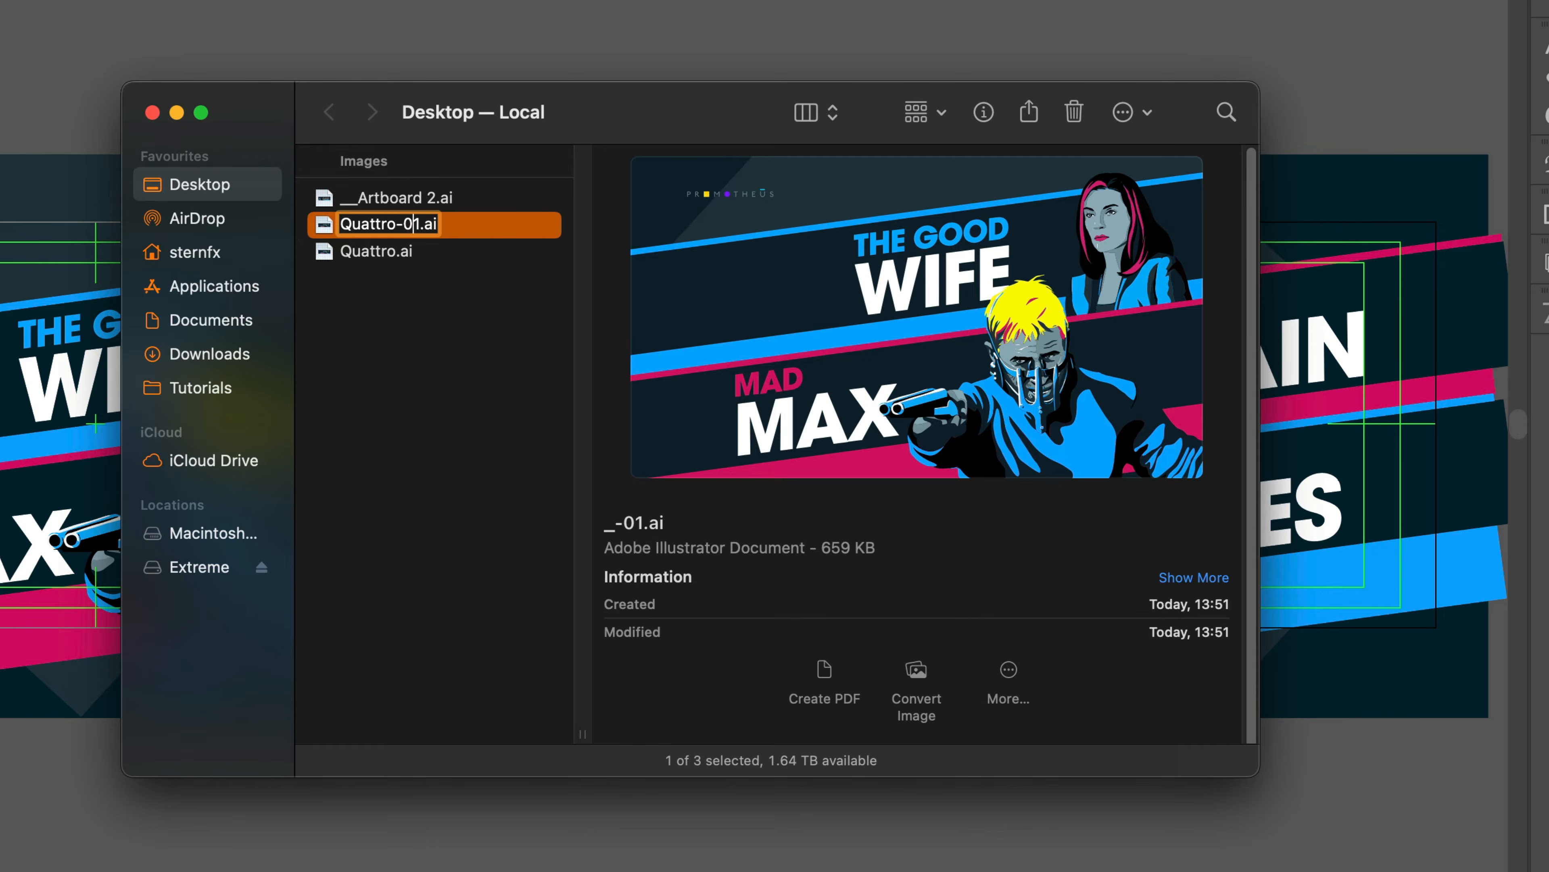
{"action": "key", "text": "shift+super+Left"}
{"action": "key", "text": "super+c"}
{"action": "key", "text": "Return"}
Step: Rename the file __Artboard 2.ai as Quattro-02.ai
{"action": "key", "text": "Up"}
{"action": "key", "text": "Return"}
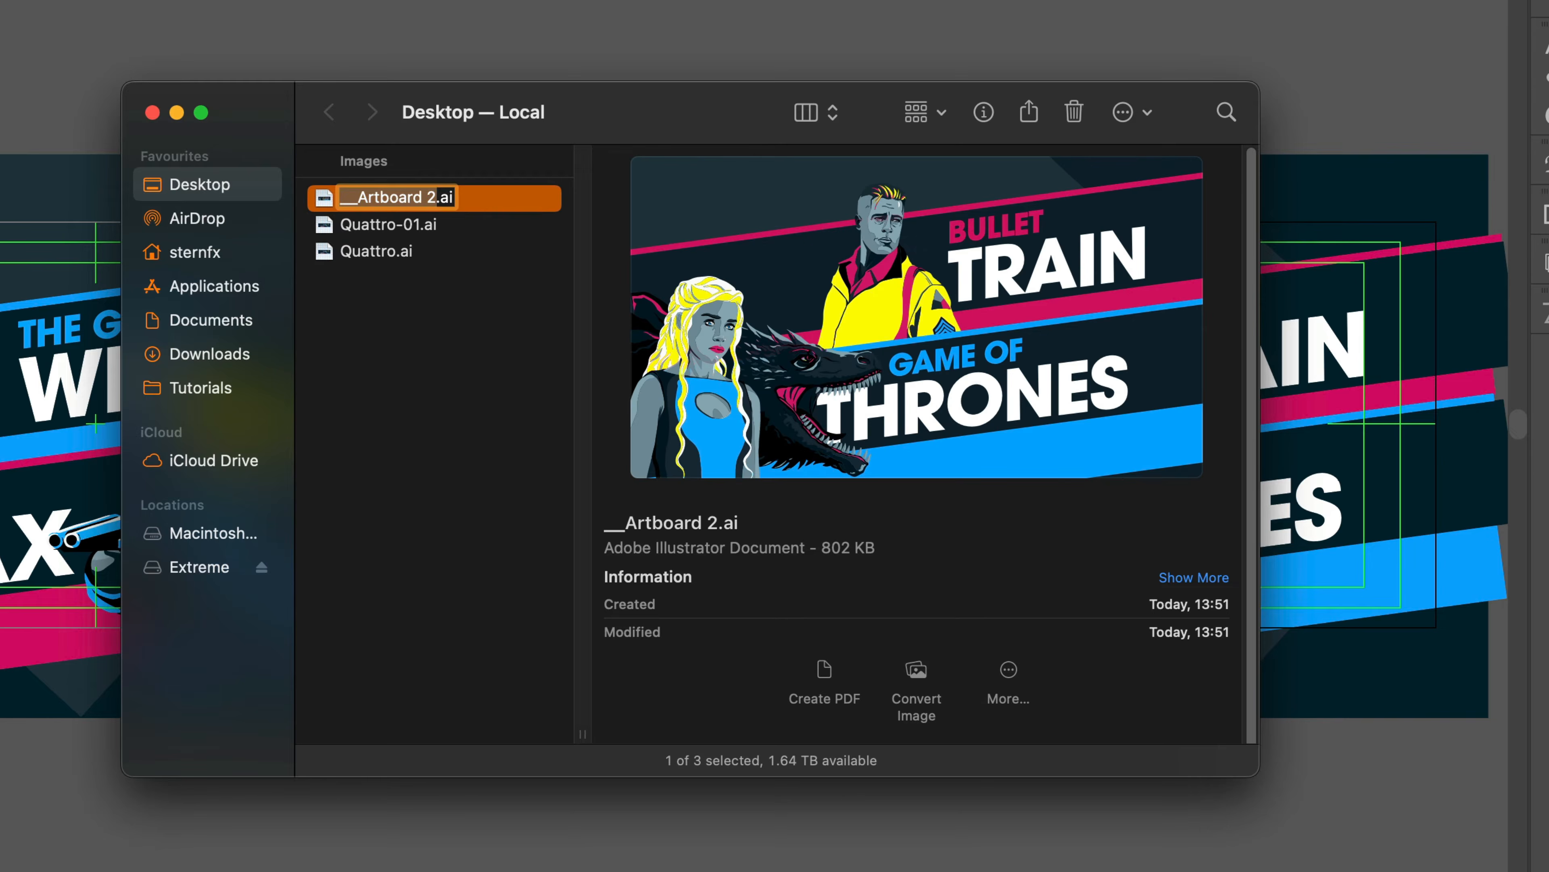
{"action": "key", "text": "super+v"}
{"action": "type", "text": "2"}
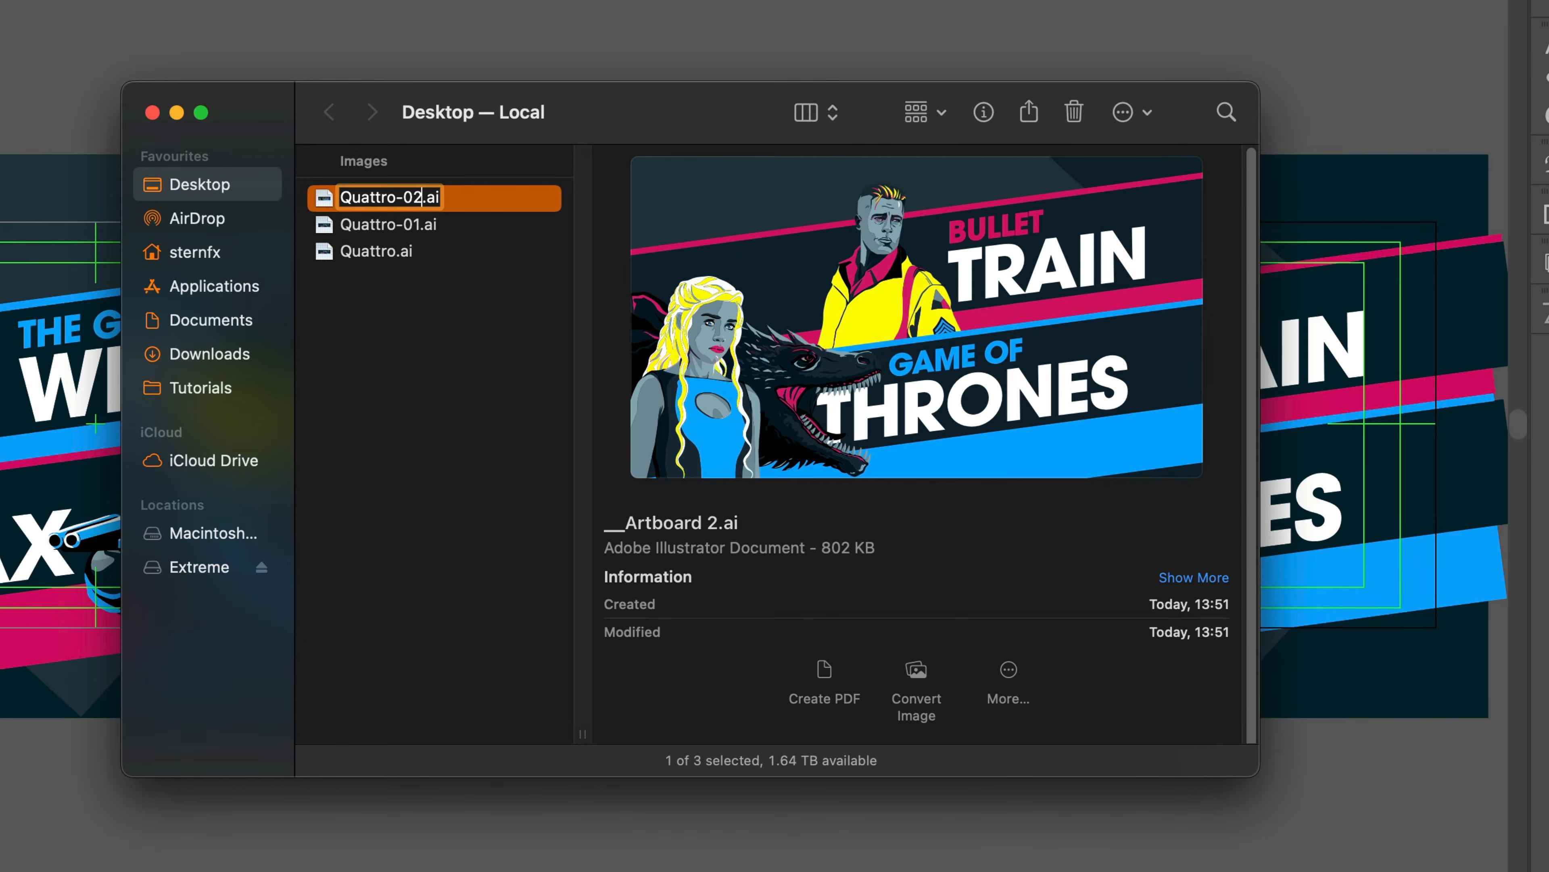
{"action": "key", "text": "Return"}
Step: Open Quattro-01.ai and Quattro-02.ai in Illustrator and examine each document's full artboard and layers
{"action": "key", "text": "Up"}
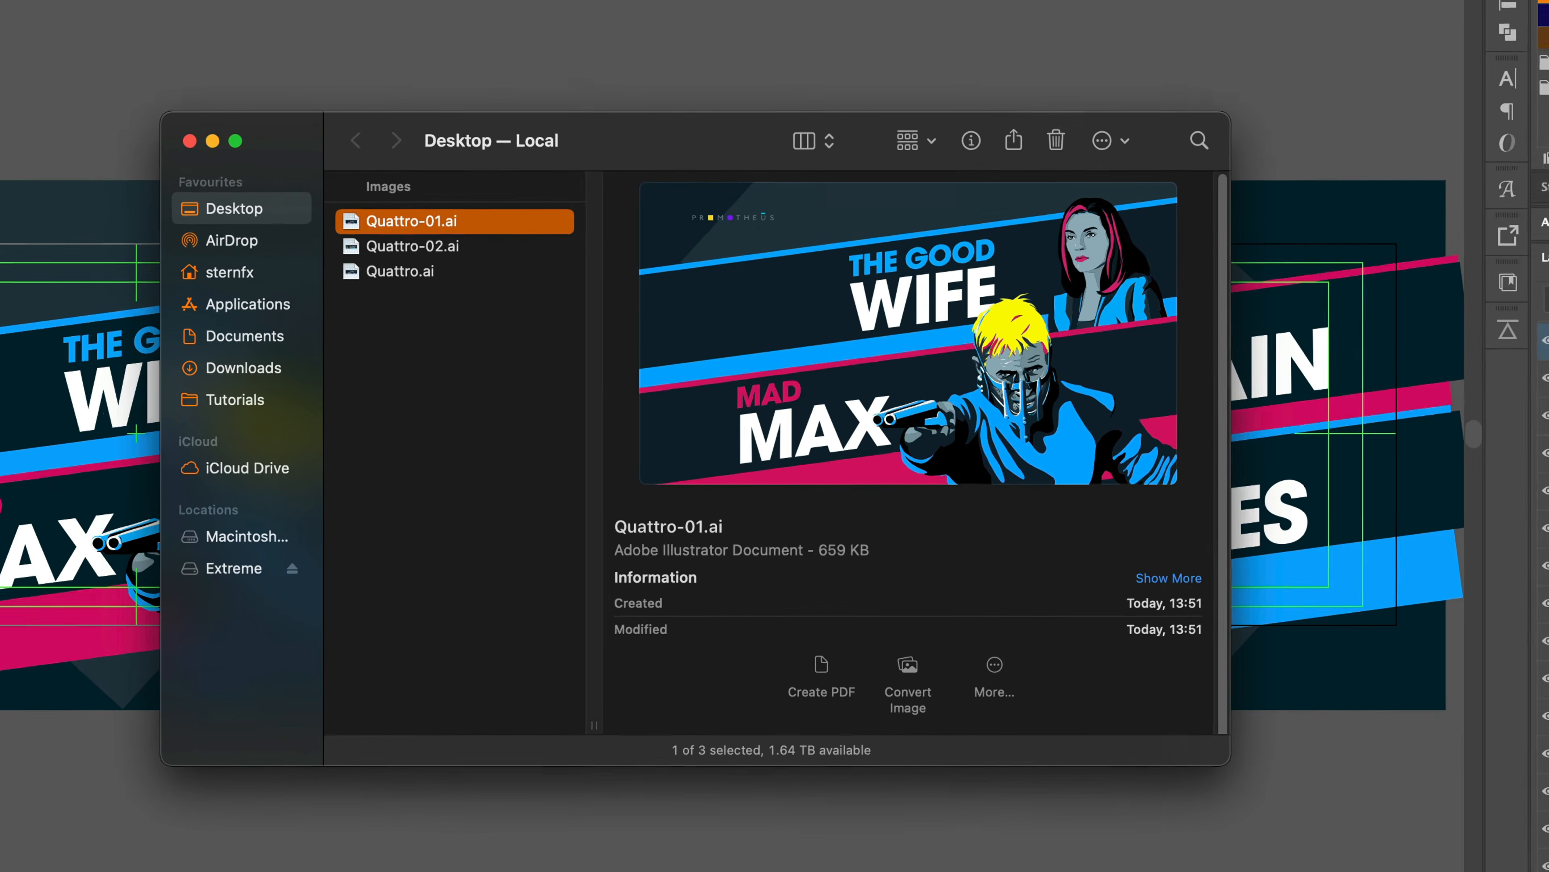
{"action": "key", "text": "shift+Down"}
{"action": "key", "text": "super+Tab"}
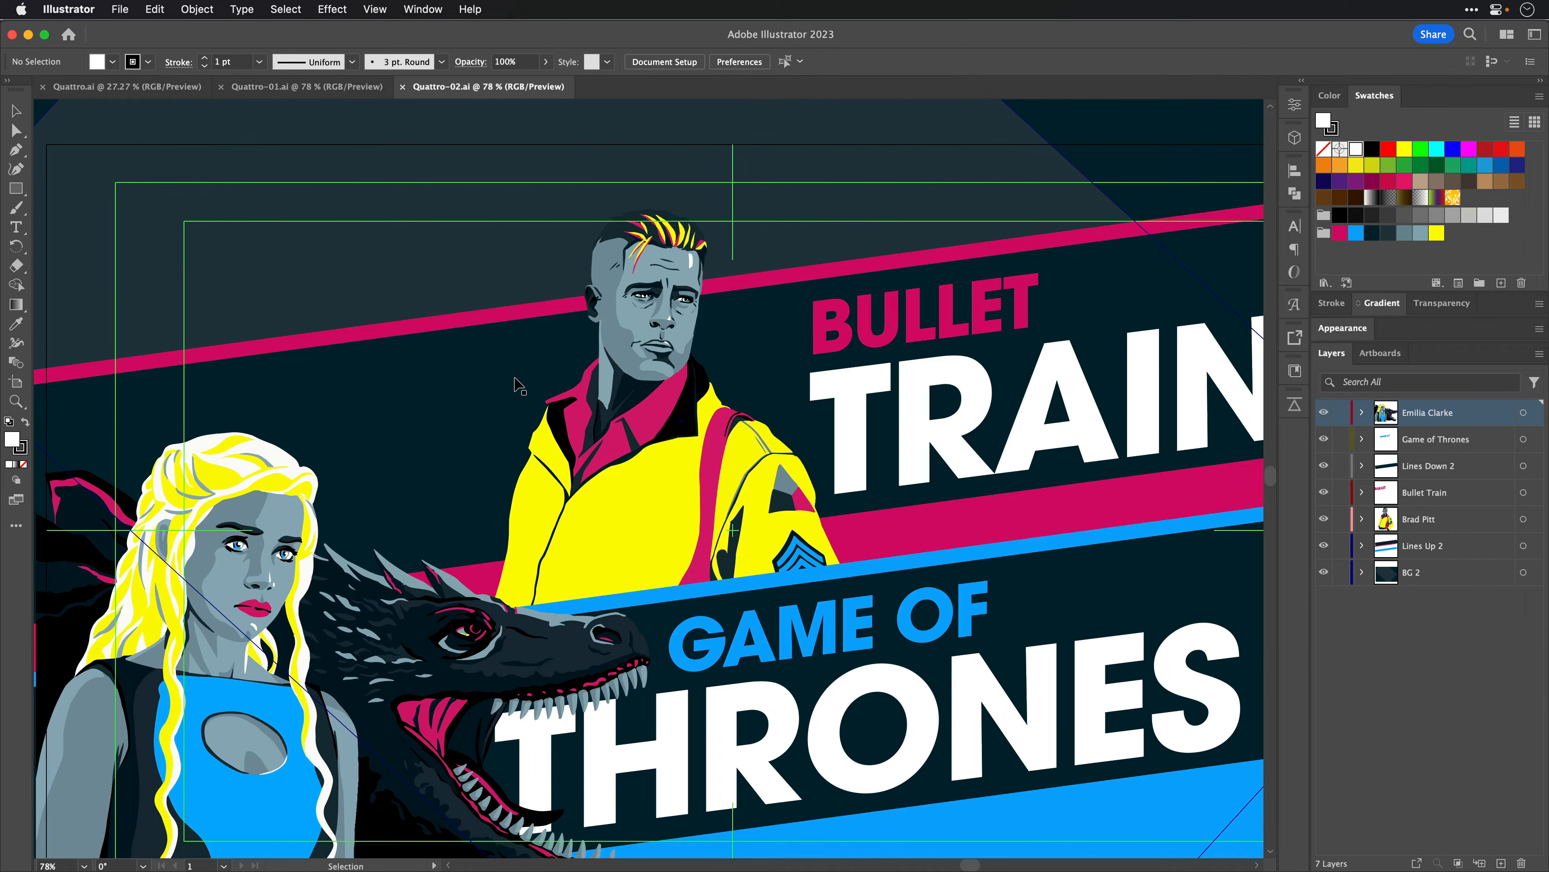
{"action": "key", "text": "super+0"}
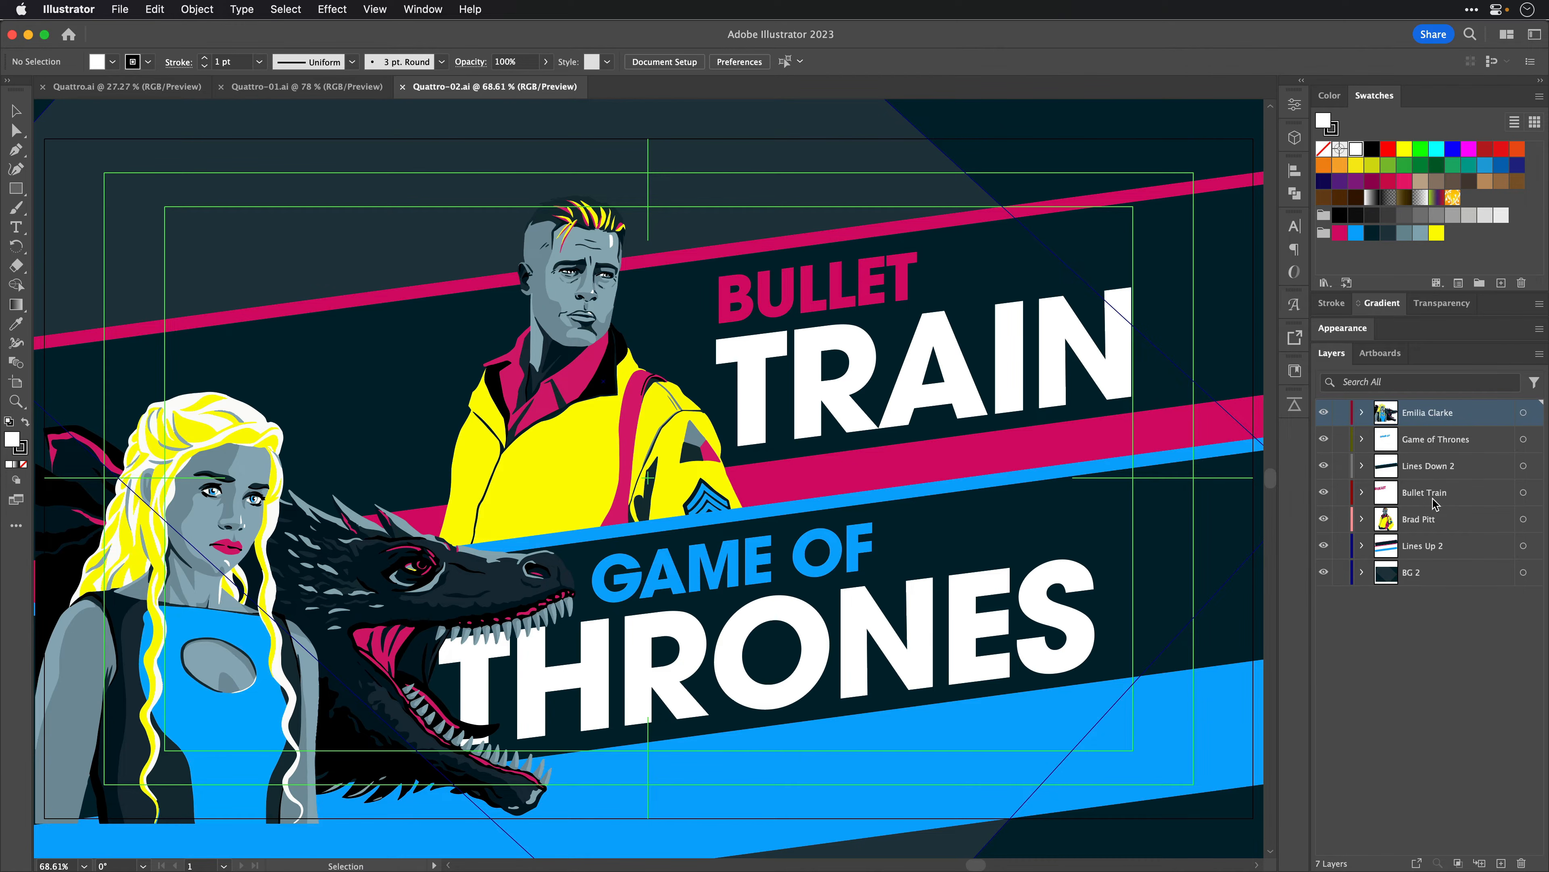
{"action": "left_click", "coordinate": [305, 86]}
{"action": "key", "text": "super+0"}
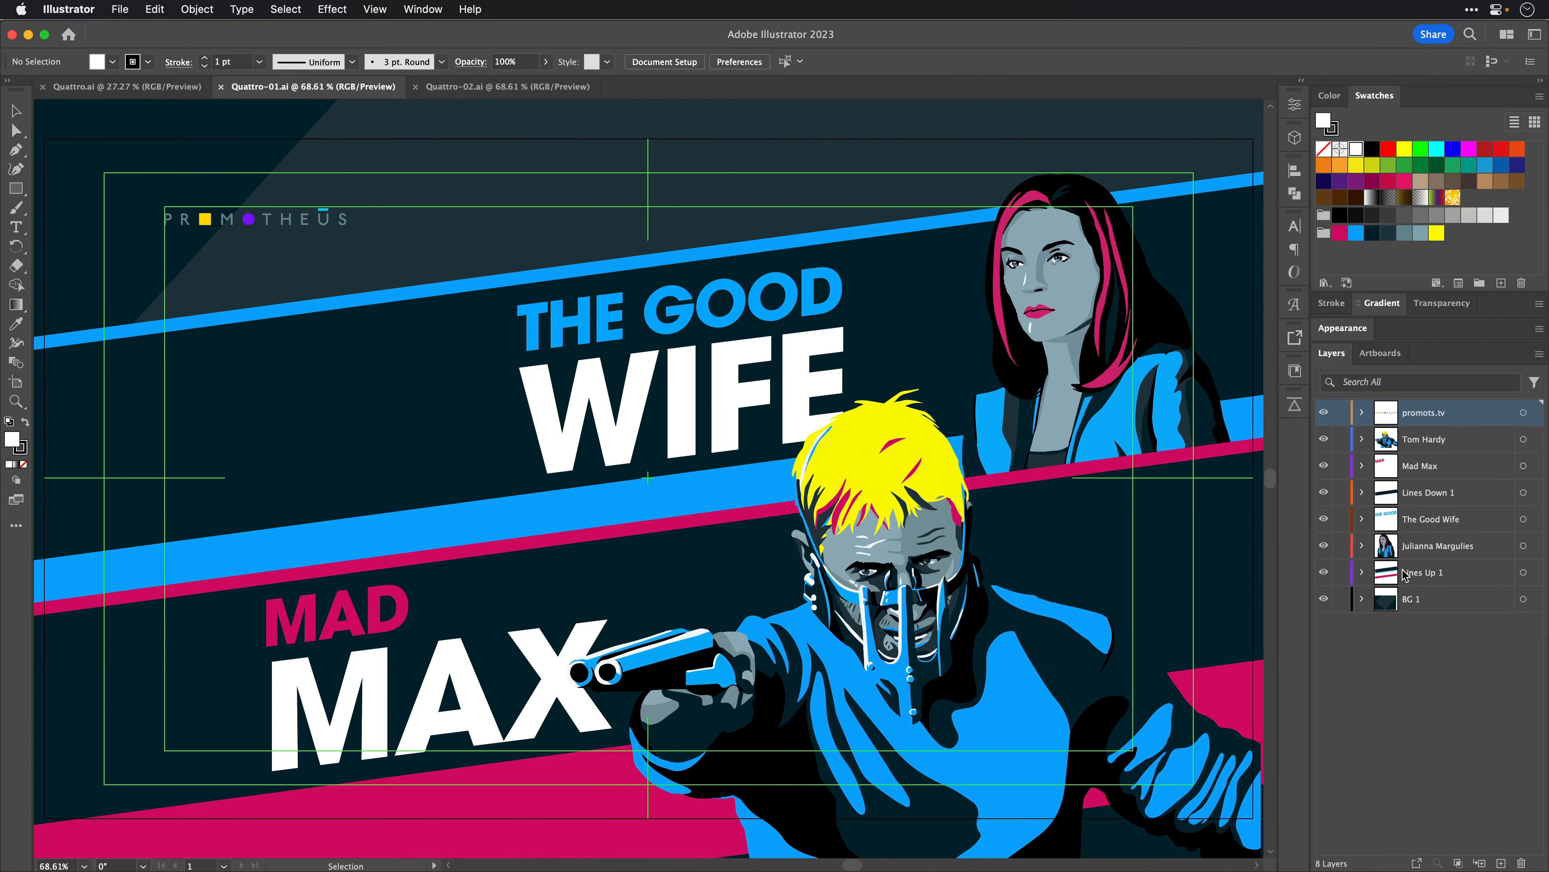
Step: Switch to After Effects and start importing Quattro-01.ai from the Desktop, with the Illustrator/PDF/EPS Sequence option off
{"action": "key", "text": "super+Tab"}
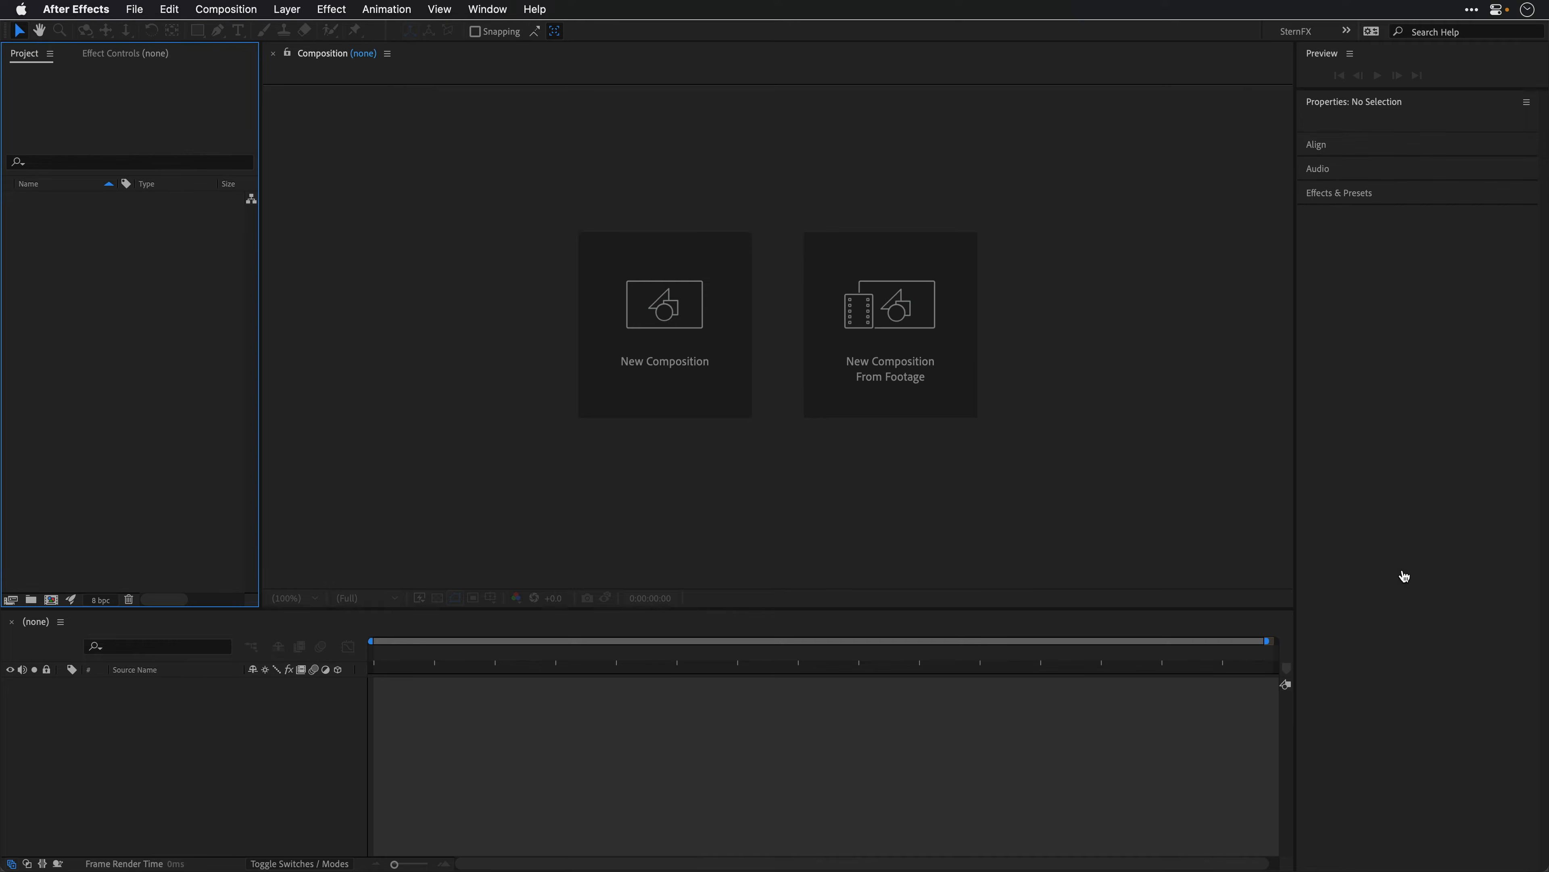
{"action": "double_click", "coordinate": [113, 255]}
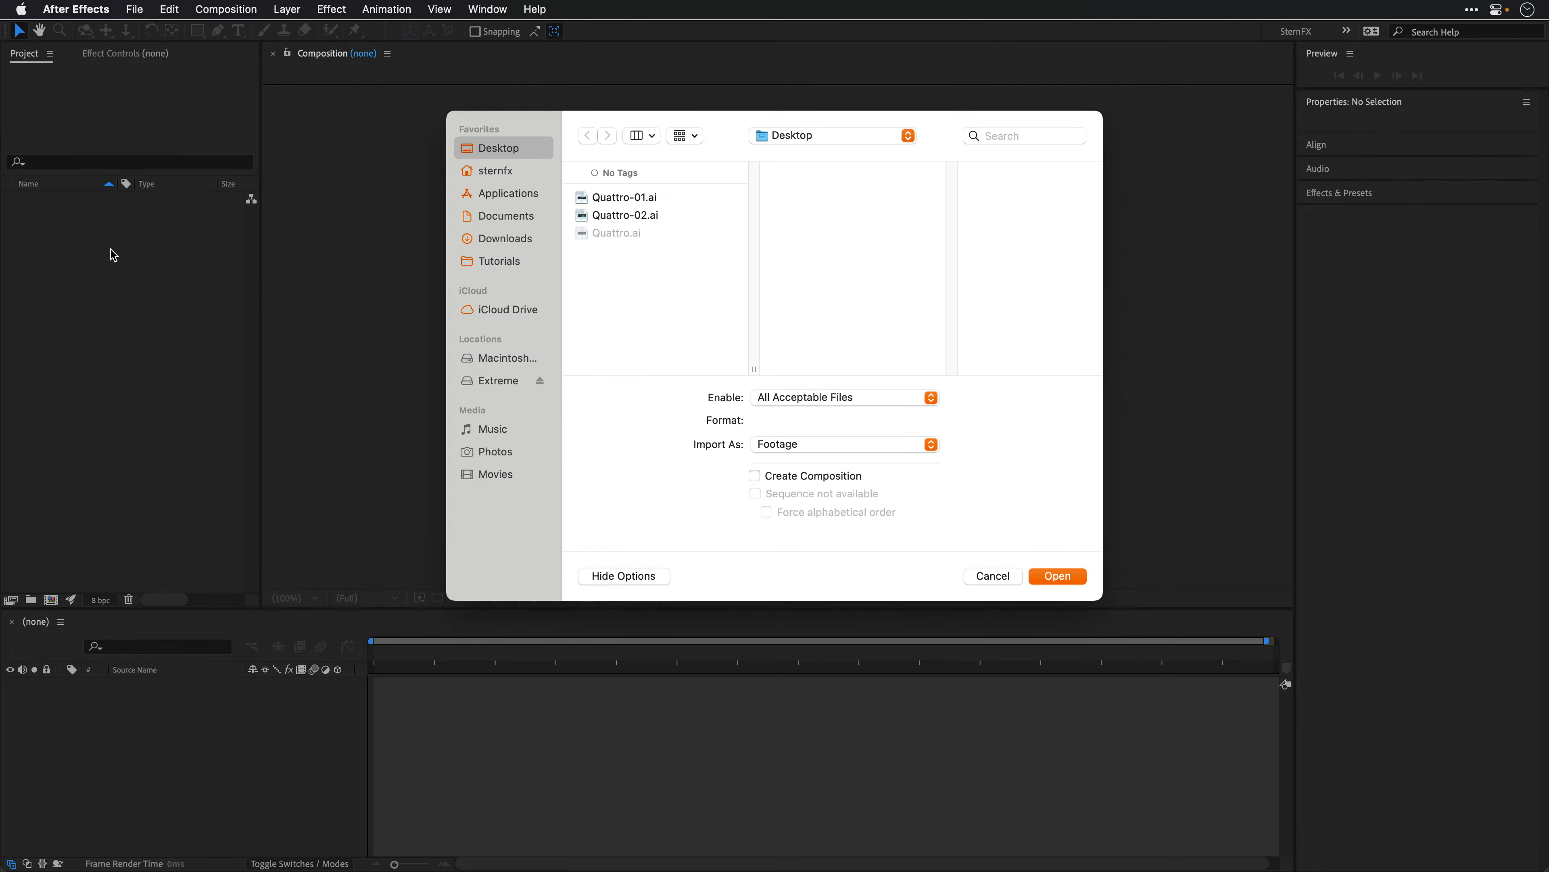
{"action": "left_click", "coordinate": [645, 198]}
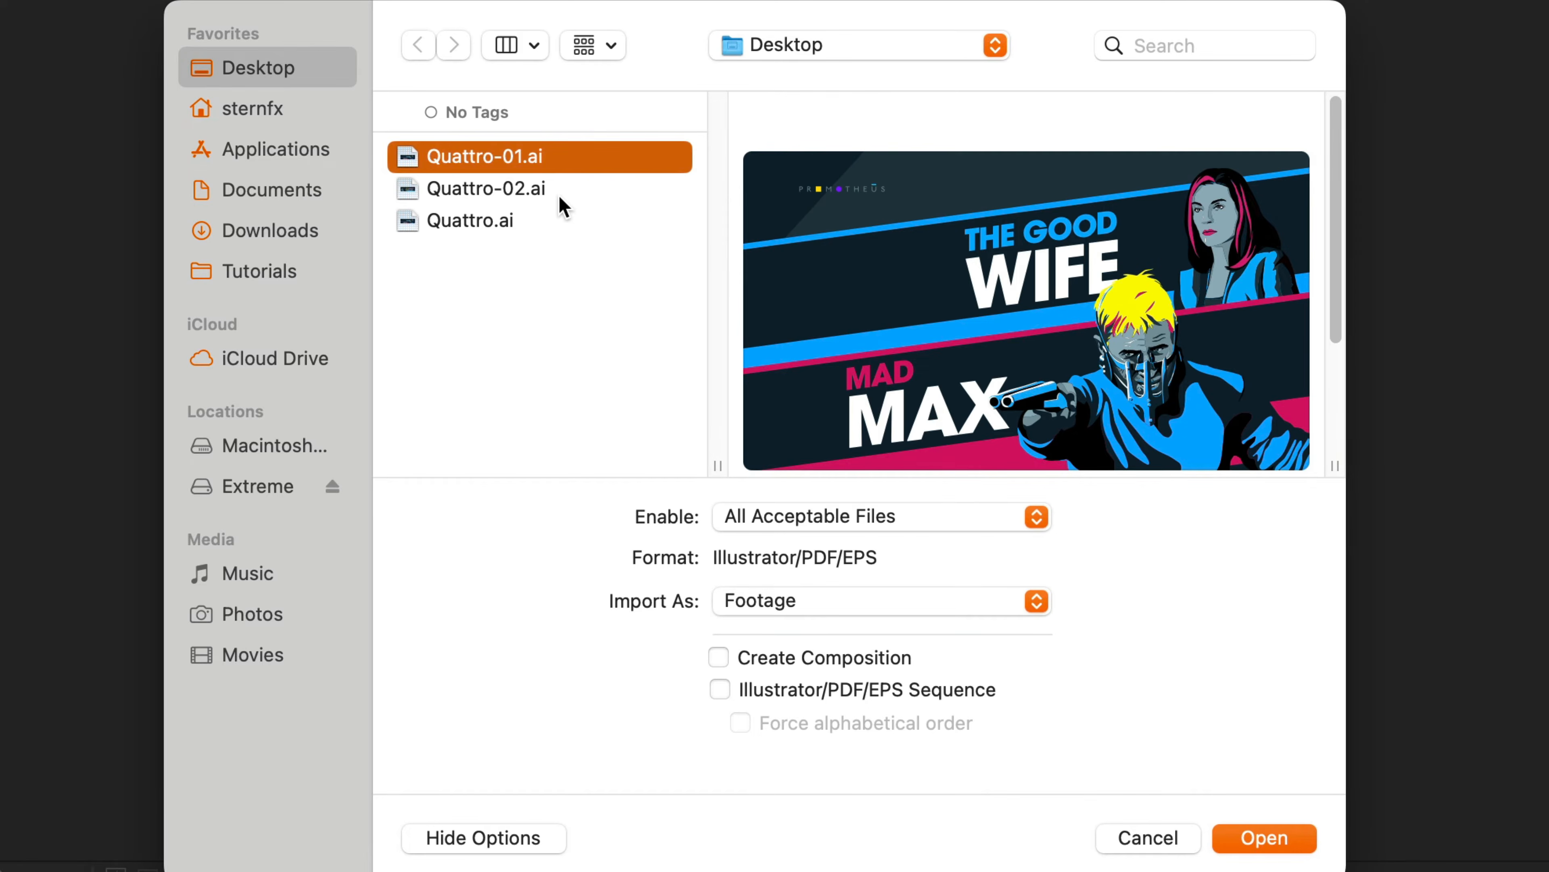
{"action": "left_click", "coordinate": [719, 690]}
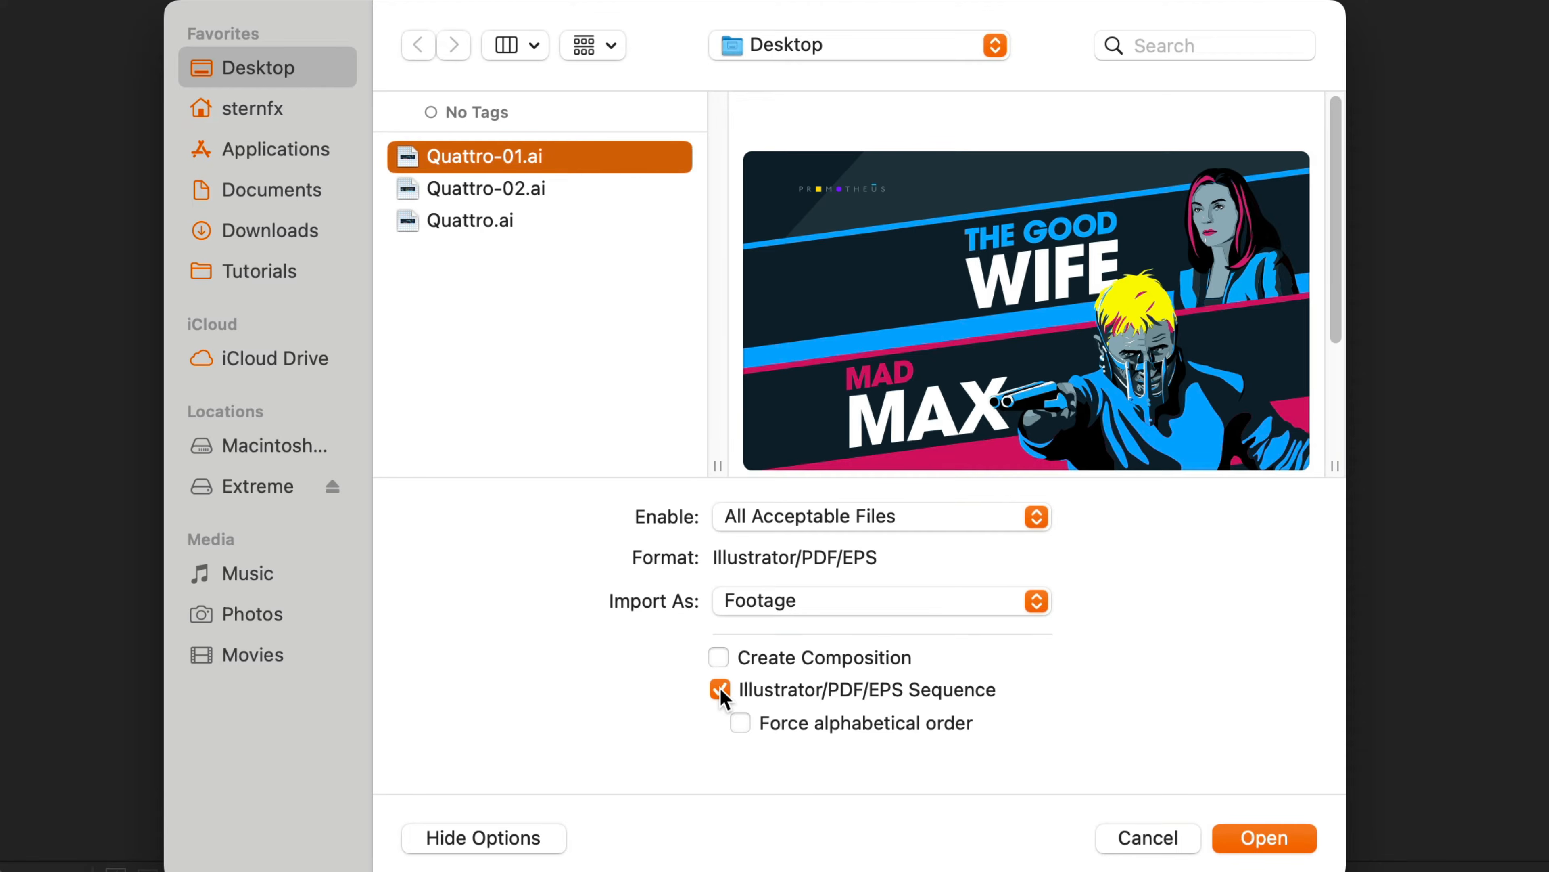
{"action": "left_click", "coordinate": [720, 691]}
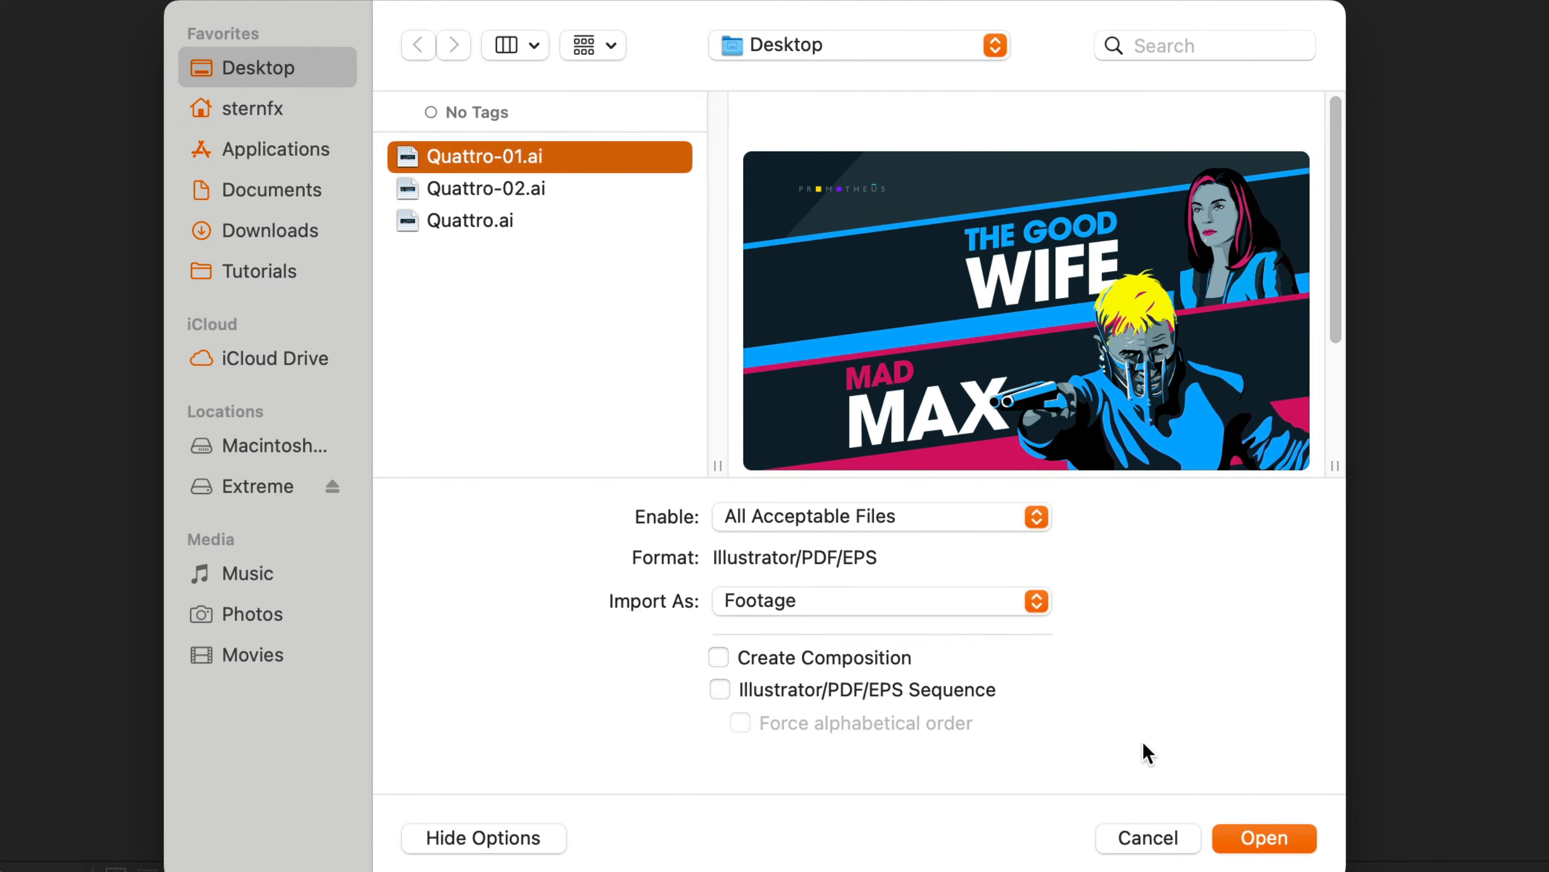
{"action": "left_click", "coordinate": [1264, 836]}
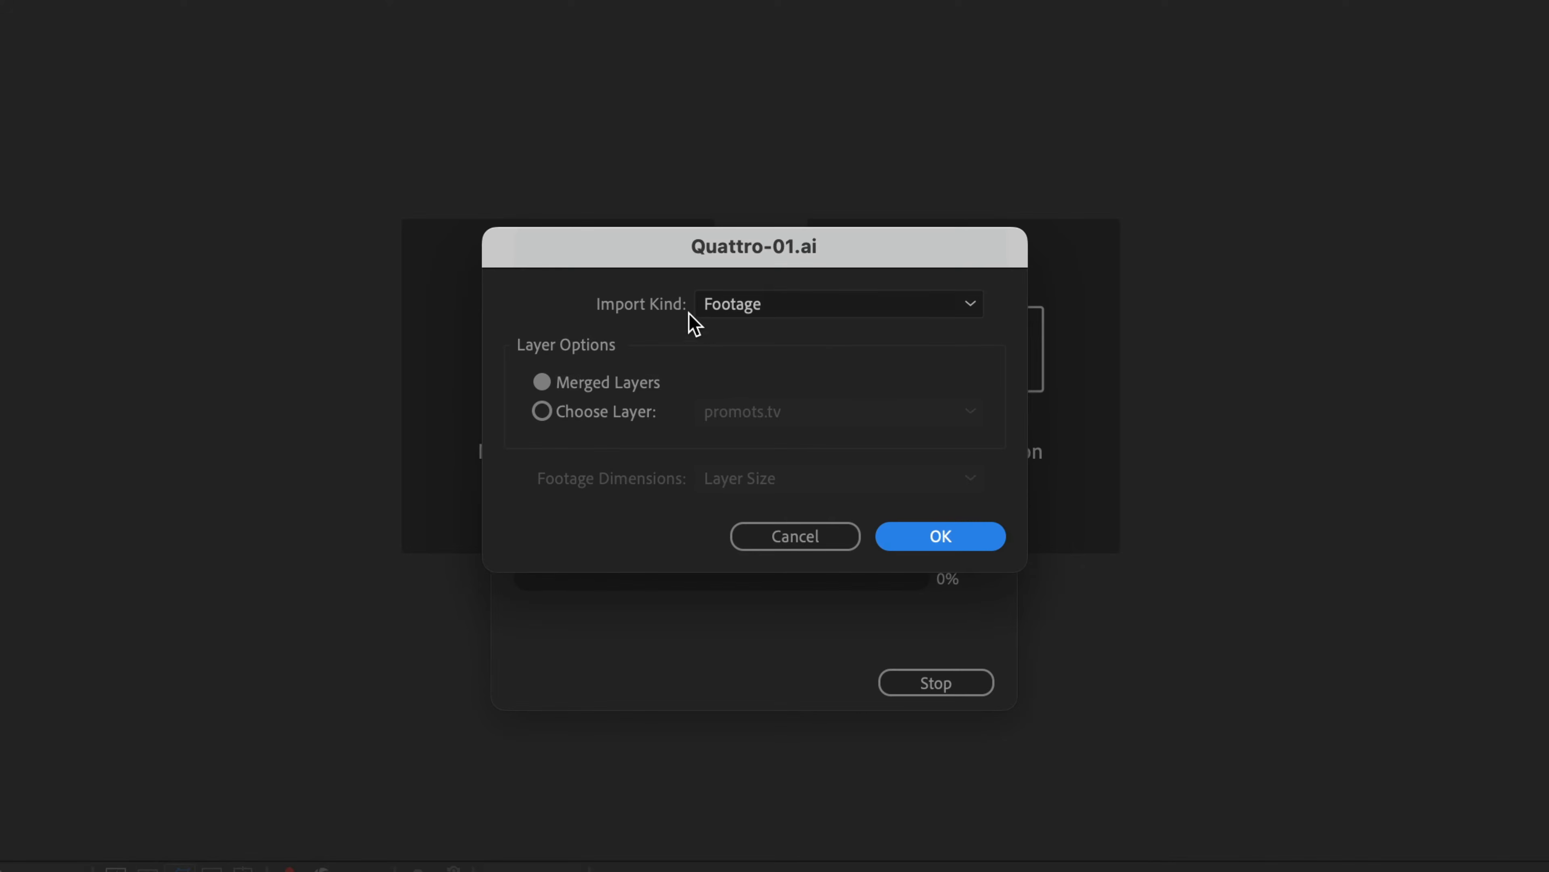
Step: Import Quattro-01.ai as a Composition with Layer Size footage dimensions, and open the resulting composition
{"action": "left_click", "coordinate": [785, 308]}
{"action": "left_click", "coordinate": [788, 370]}
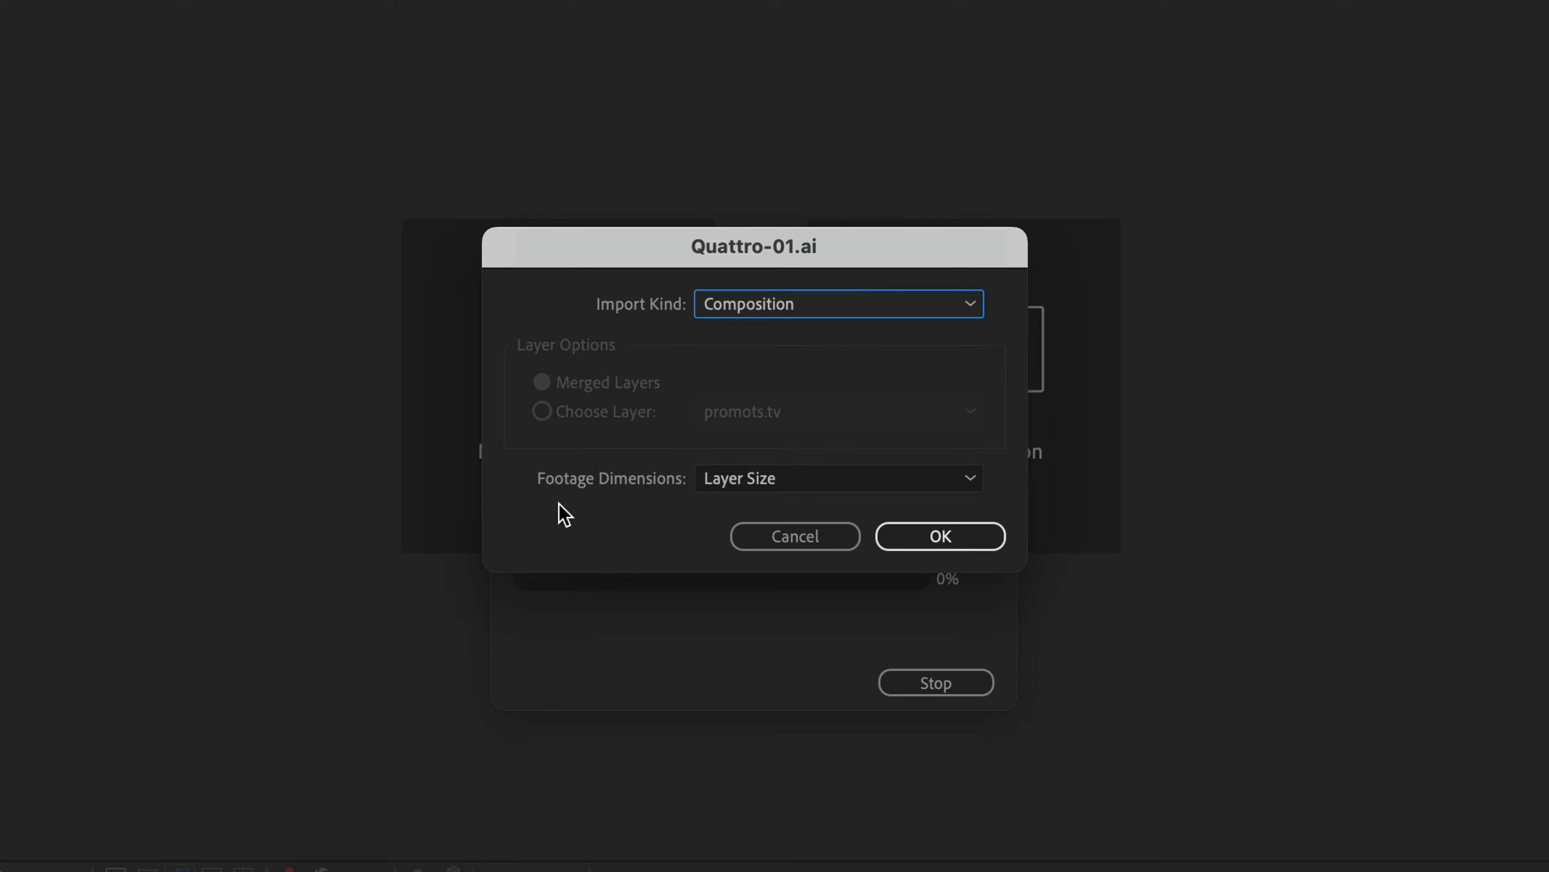
{"action": "left_click", "coordinate": [760, 483]}
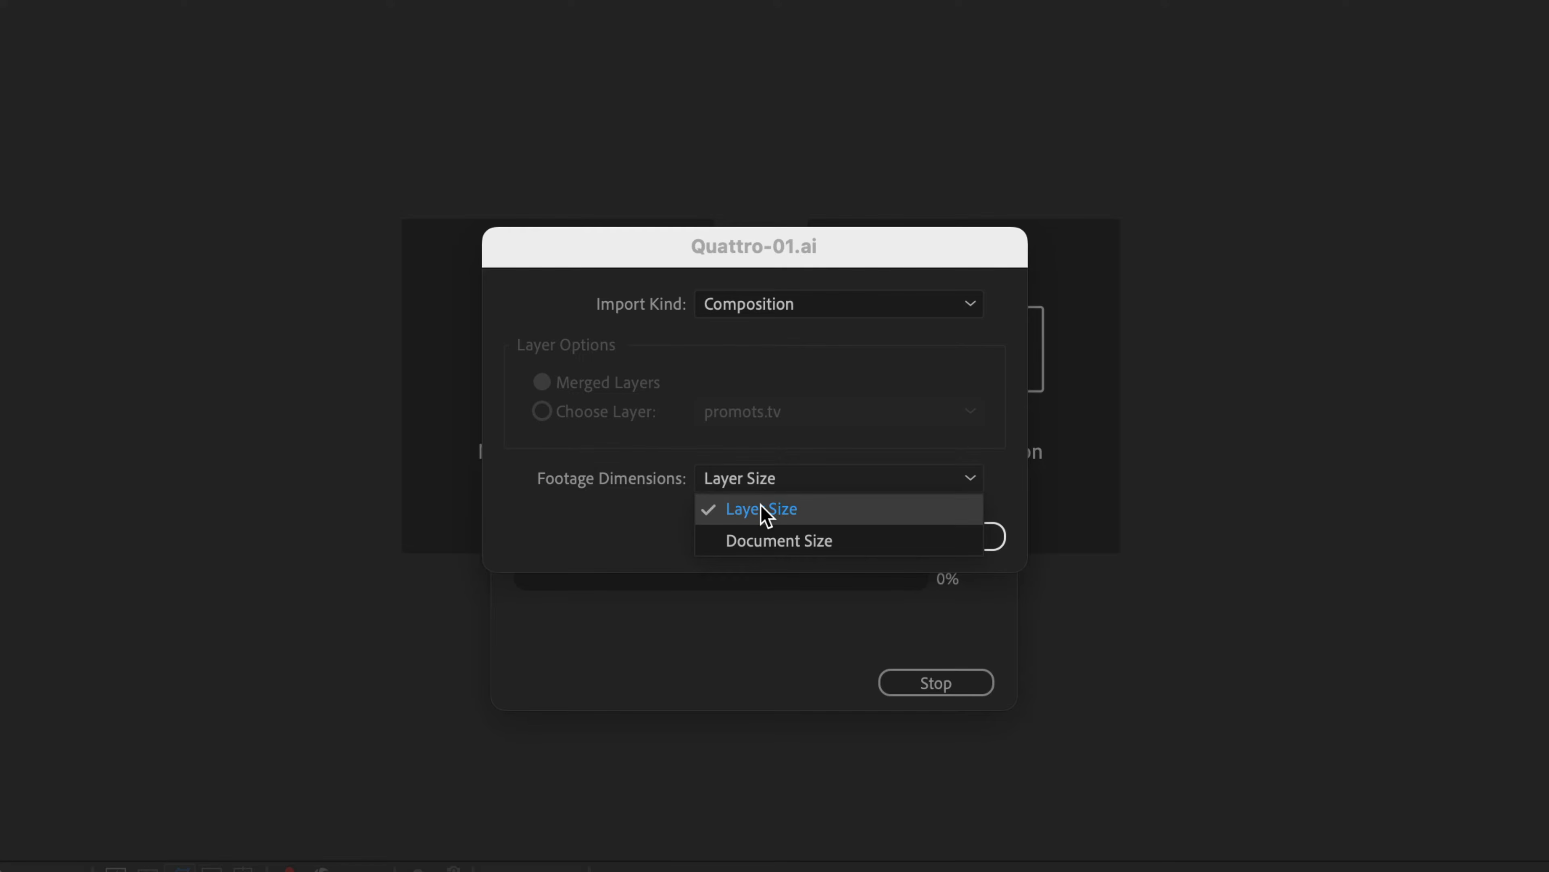
{"action": "left_click", "coordinate": [765, 510]}
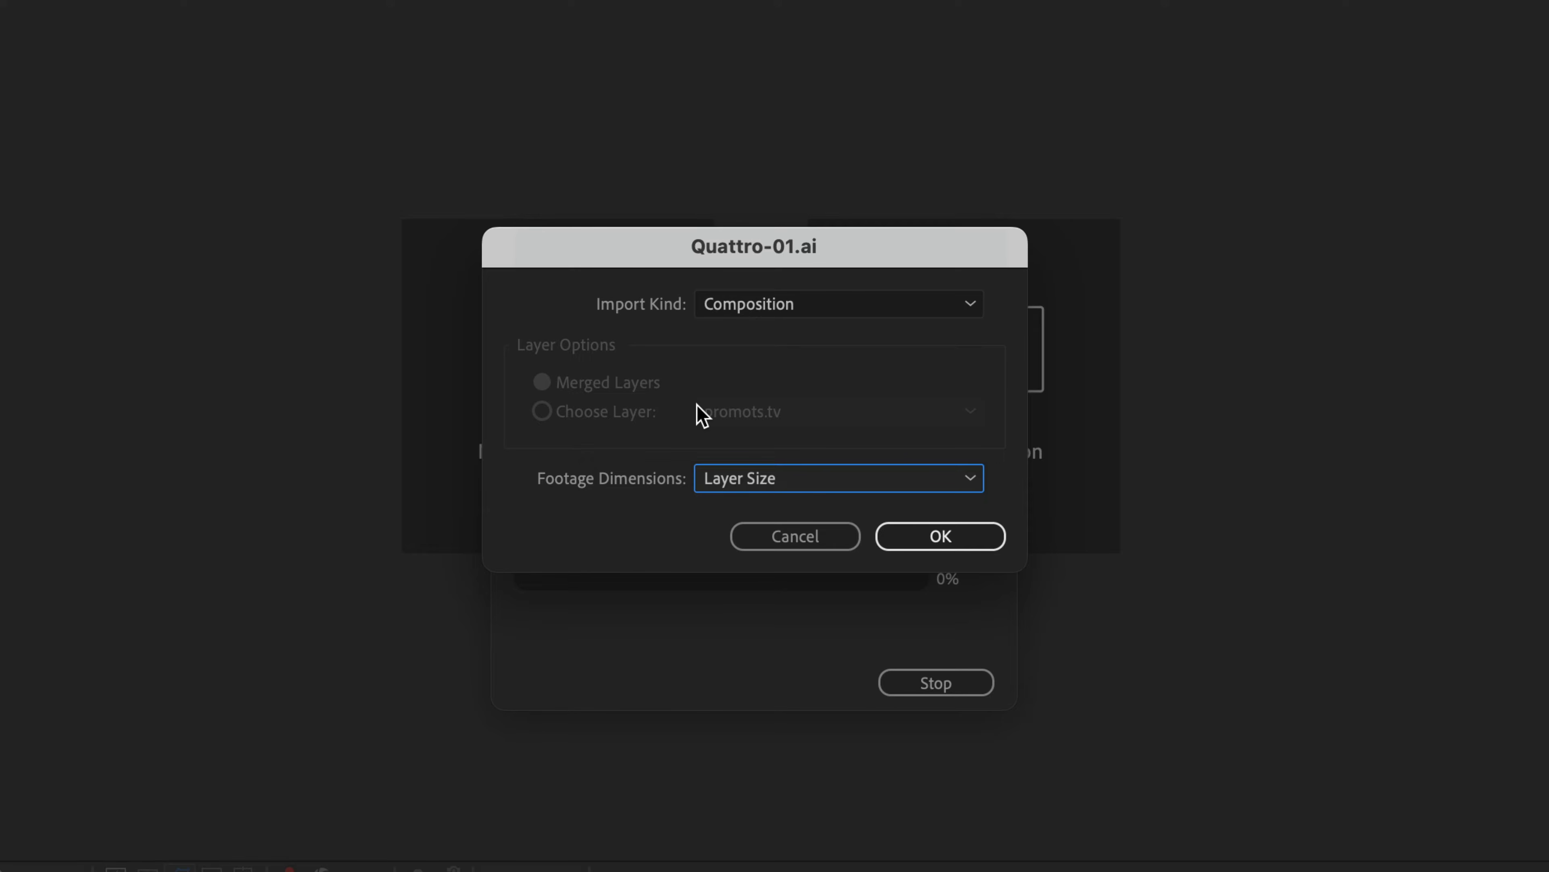
{"action": "left_click", "coordinate": [962, 537]}
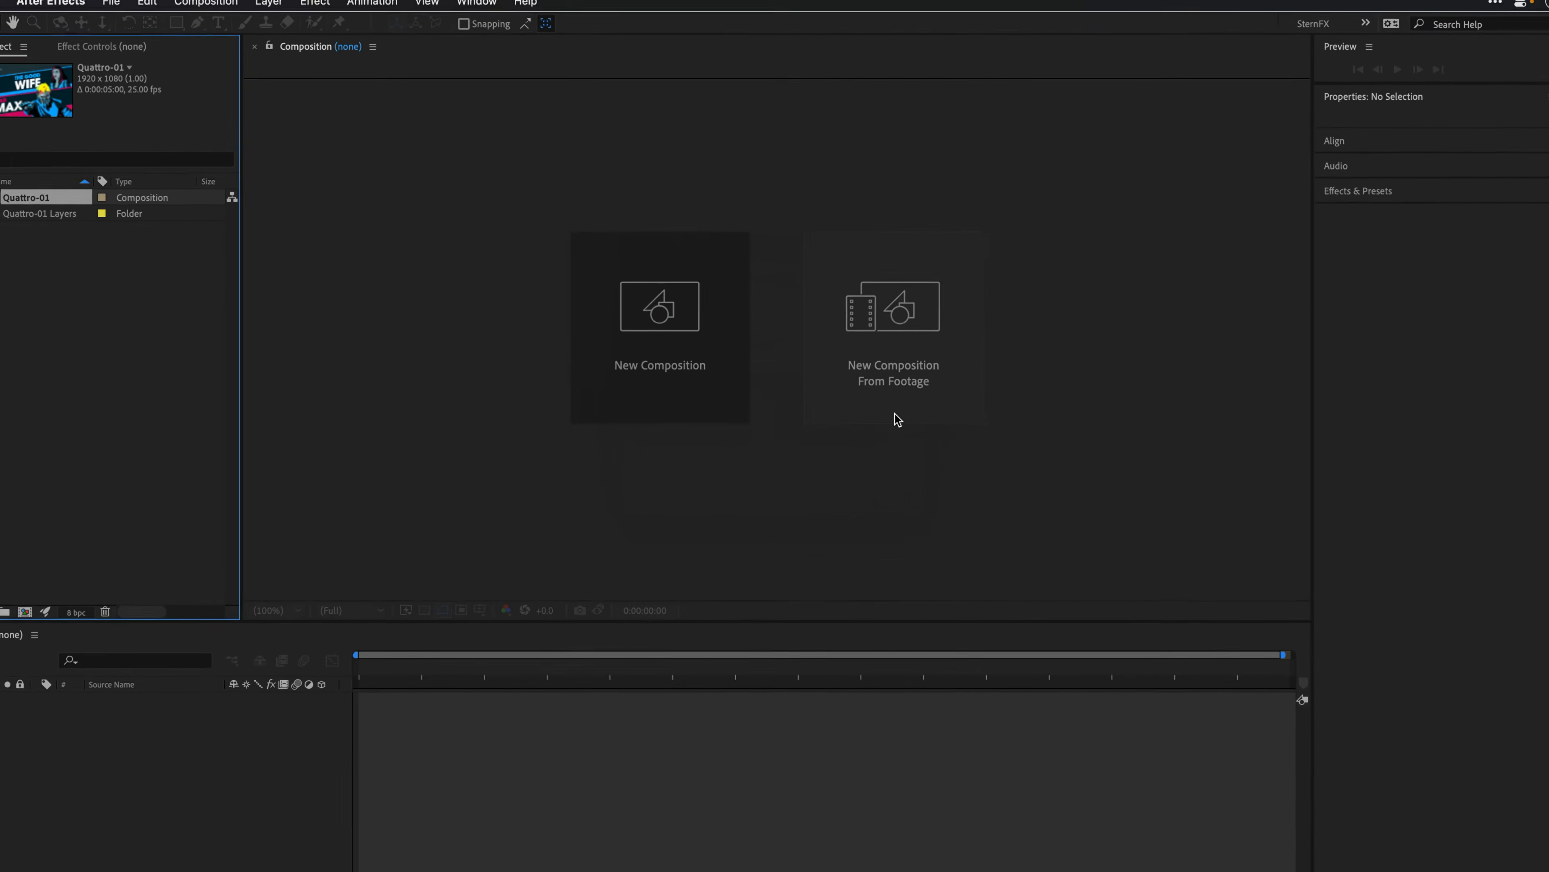
{"action": "double_click", "coordinate": [28, 198]}
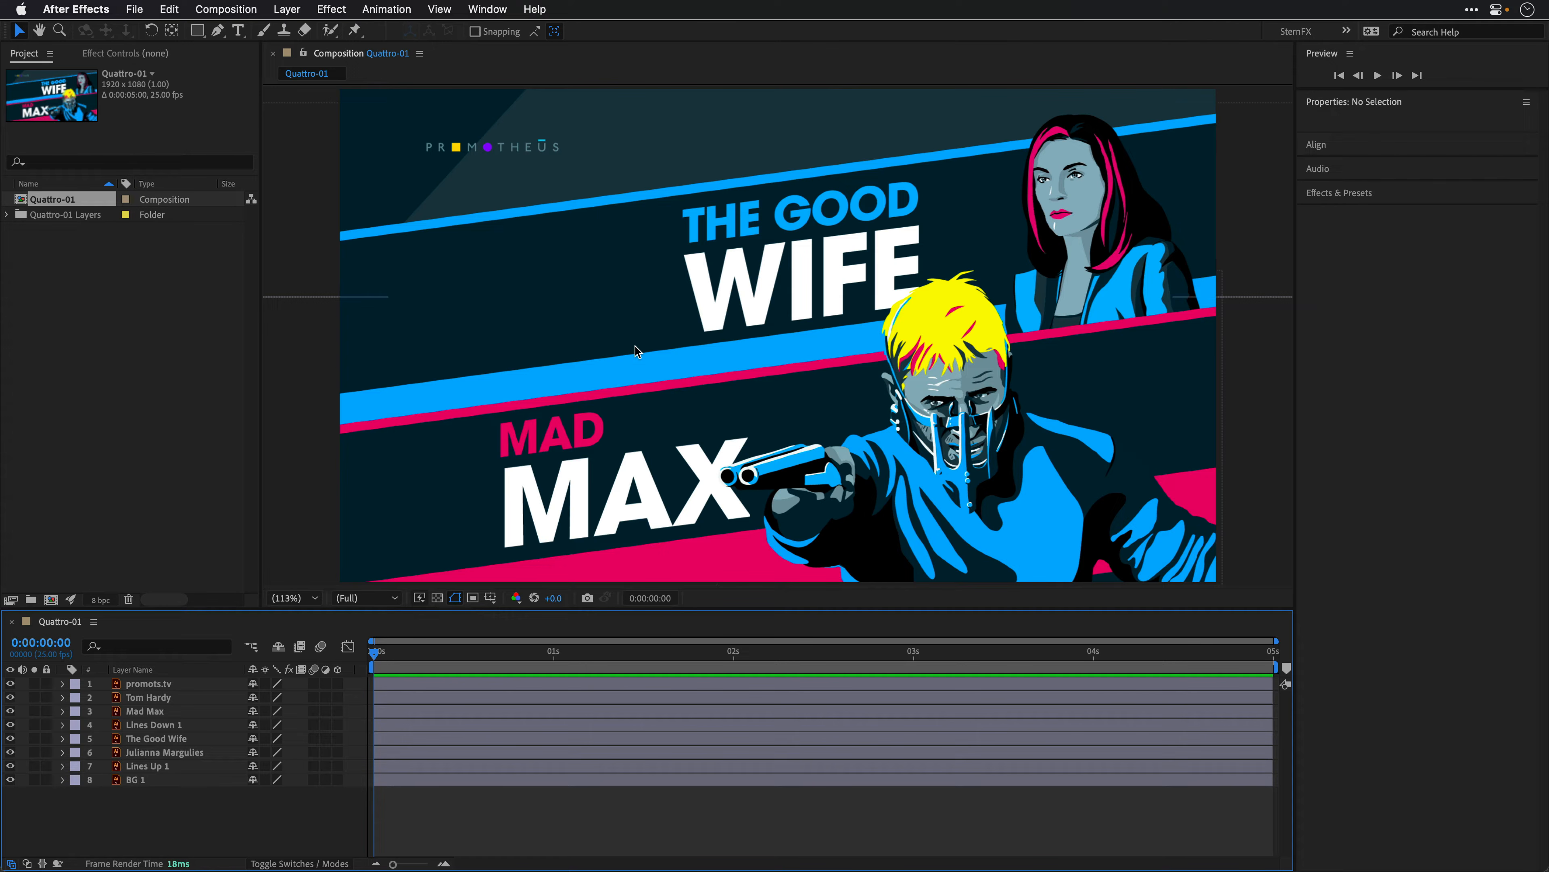
Step: Try moving the Tom Hardy layer up to about position 1418.7, 589.3 in the composition, and undo the move
{"action": "left_click", "coordinate": [939, 481]}
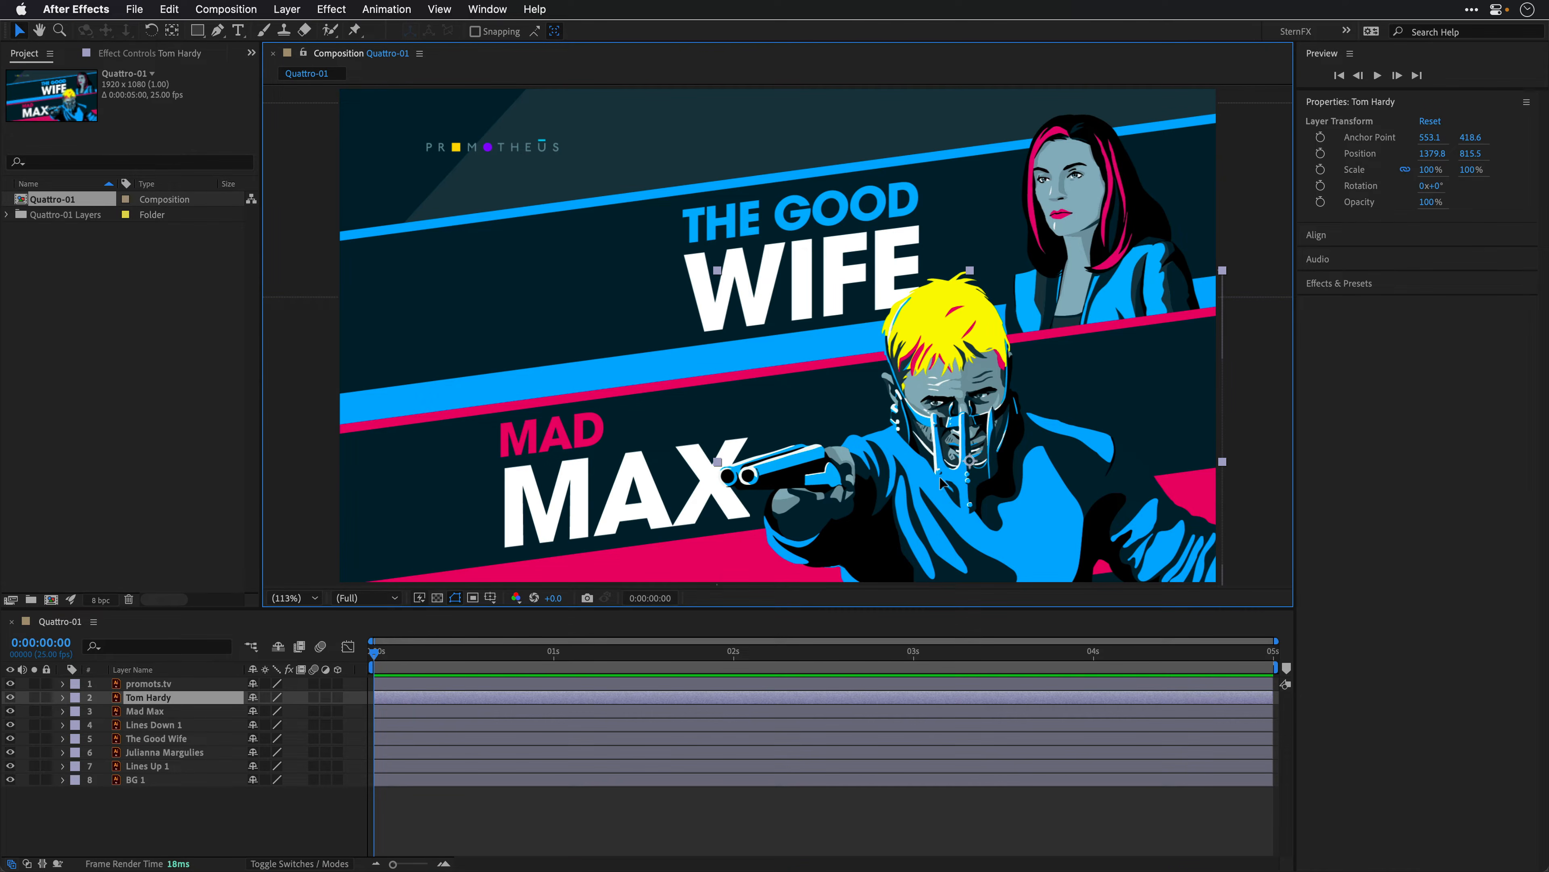
{"action": "left_click_drag", "start_coordinate": [939, 482], "coordinate": [960, 380]}
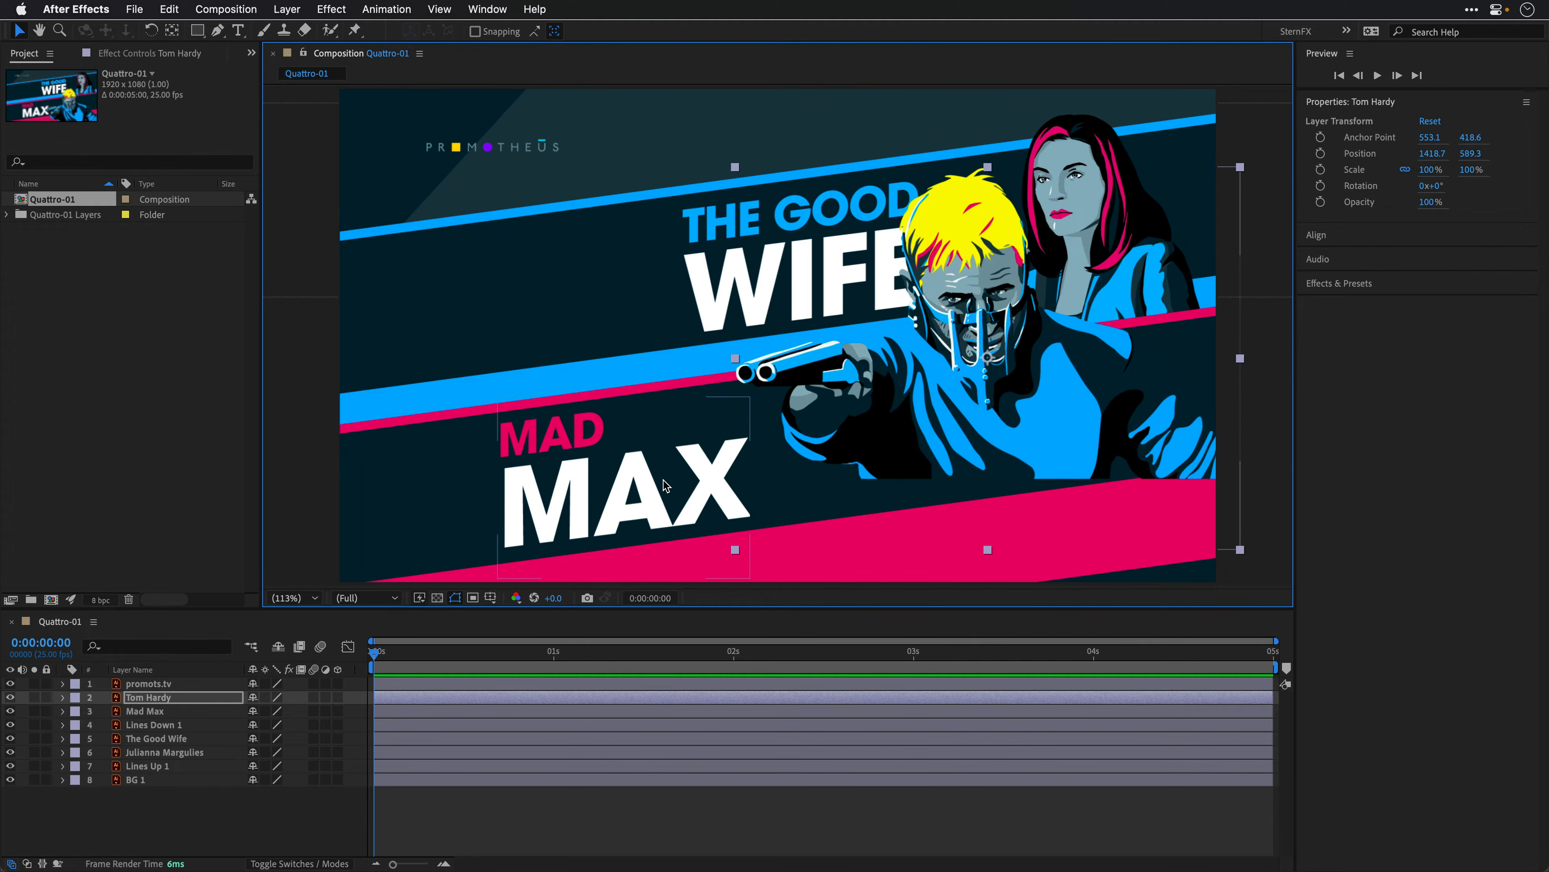
{"action": "key", "text": "super+z"}
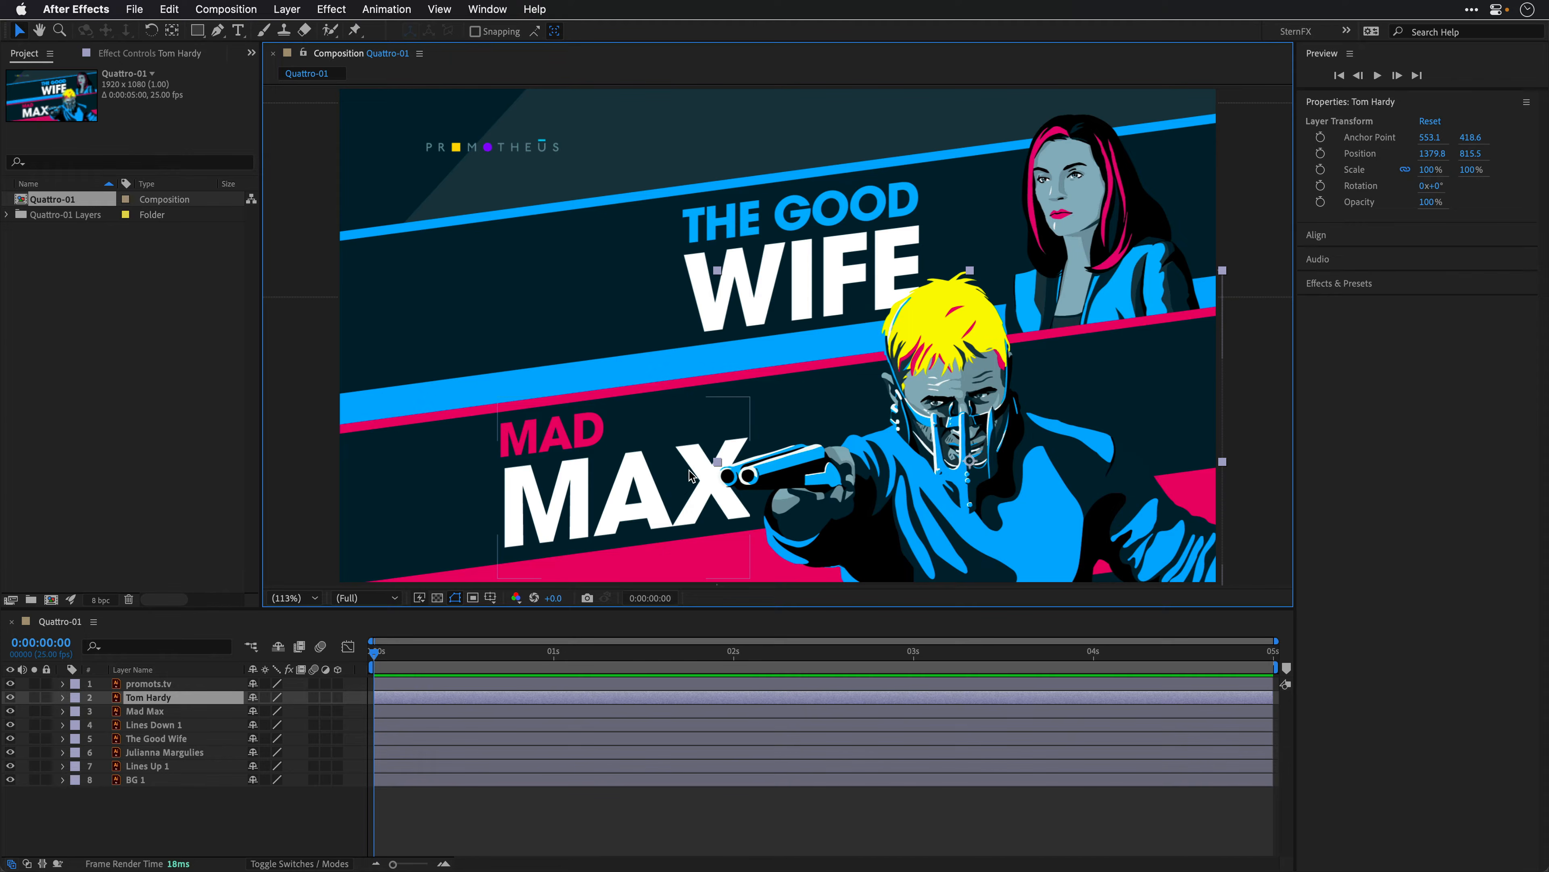
Step: Try moving the Lines Up 1 layer to about position 821.9, 524.3 to reveal its full extent, and undo the move
{"action": "scroll", "coordinate": [689, 474], "scroll_direction": "down", "scroll_amount": 1}
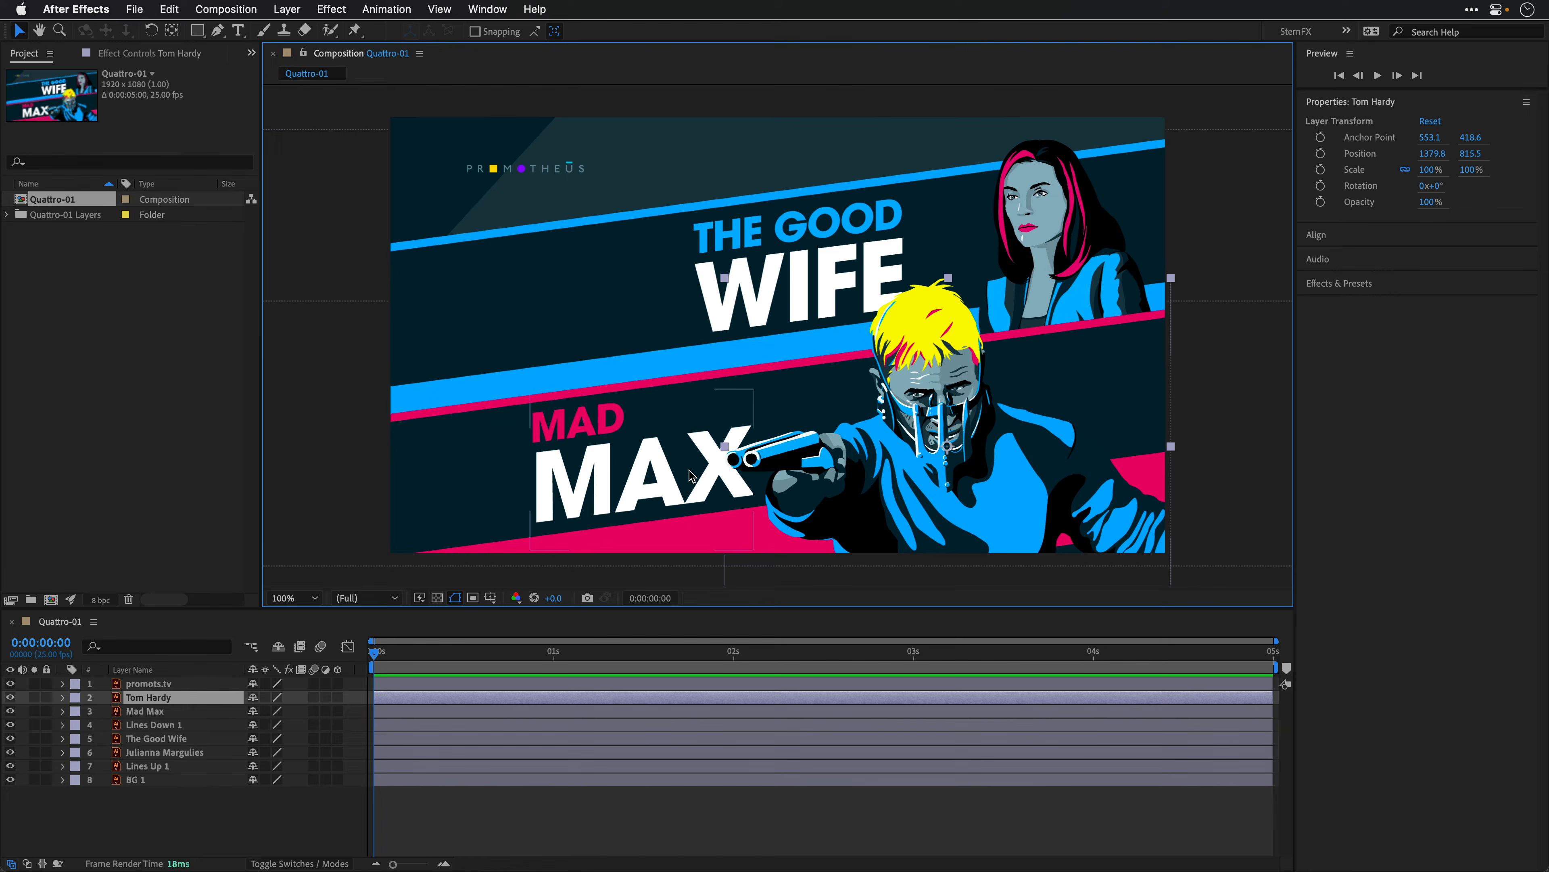
{"action": "scroll", "coordinate": [702, 464], "scroll_direction": "down", "scroll_amount": 2}
{"action": "left_click_drag", "start_coordinate": [559, 260], "coordinate": [586, 240]}
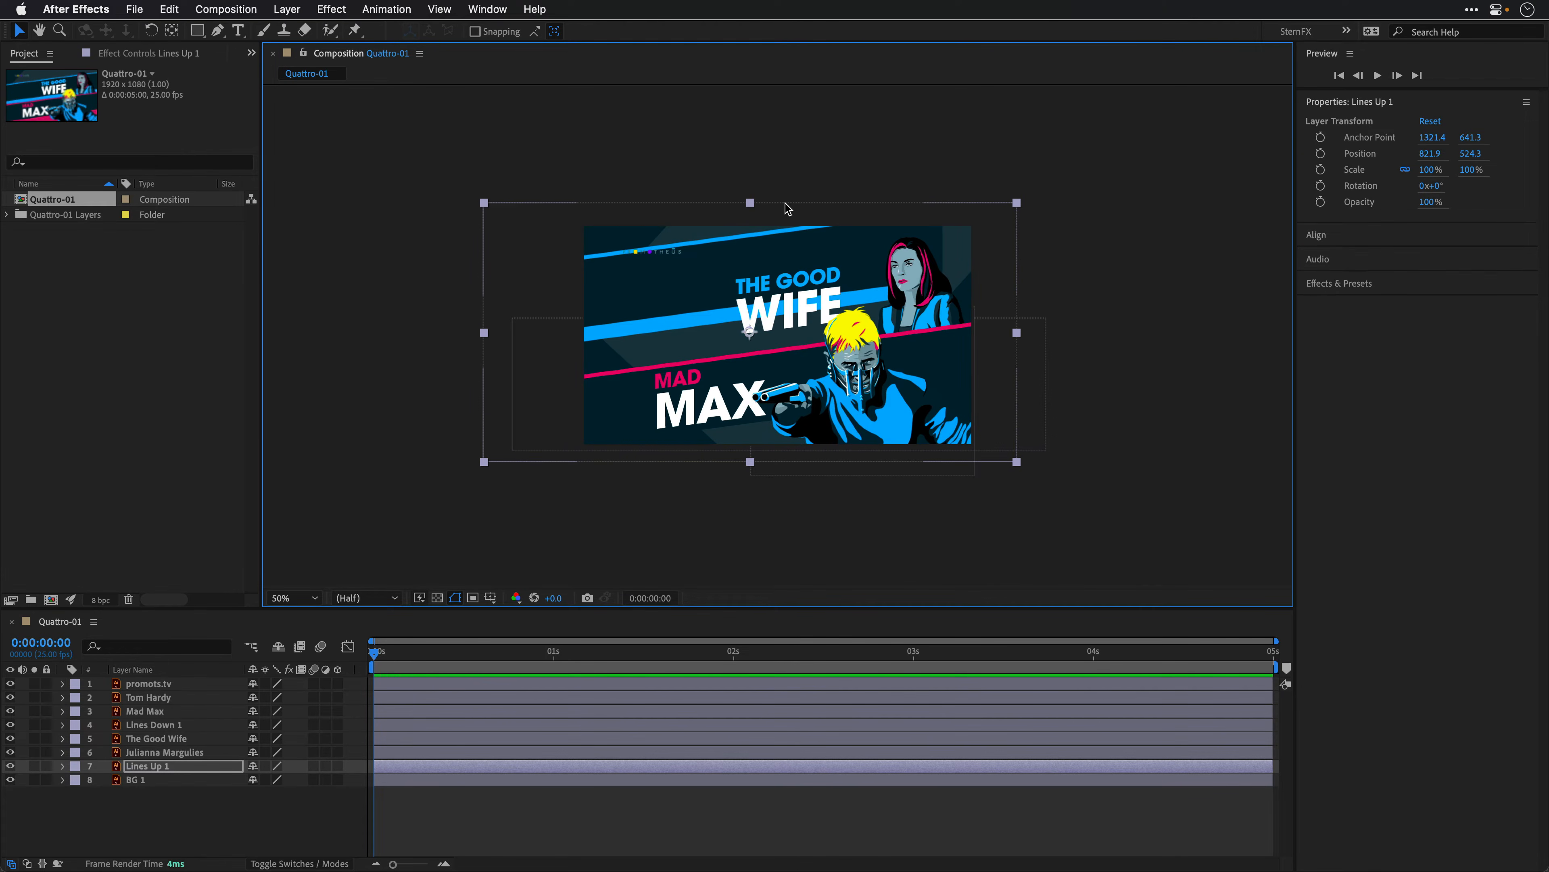
{"action": "key", "text": "super+z"}
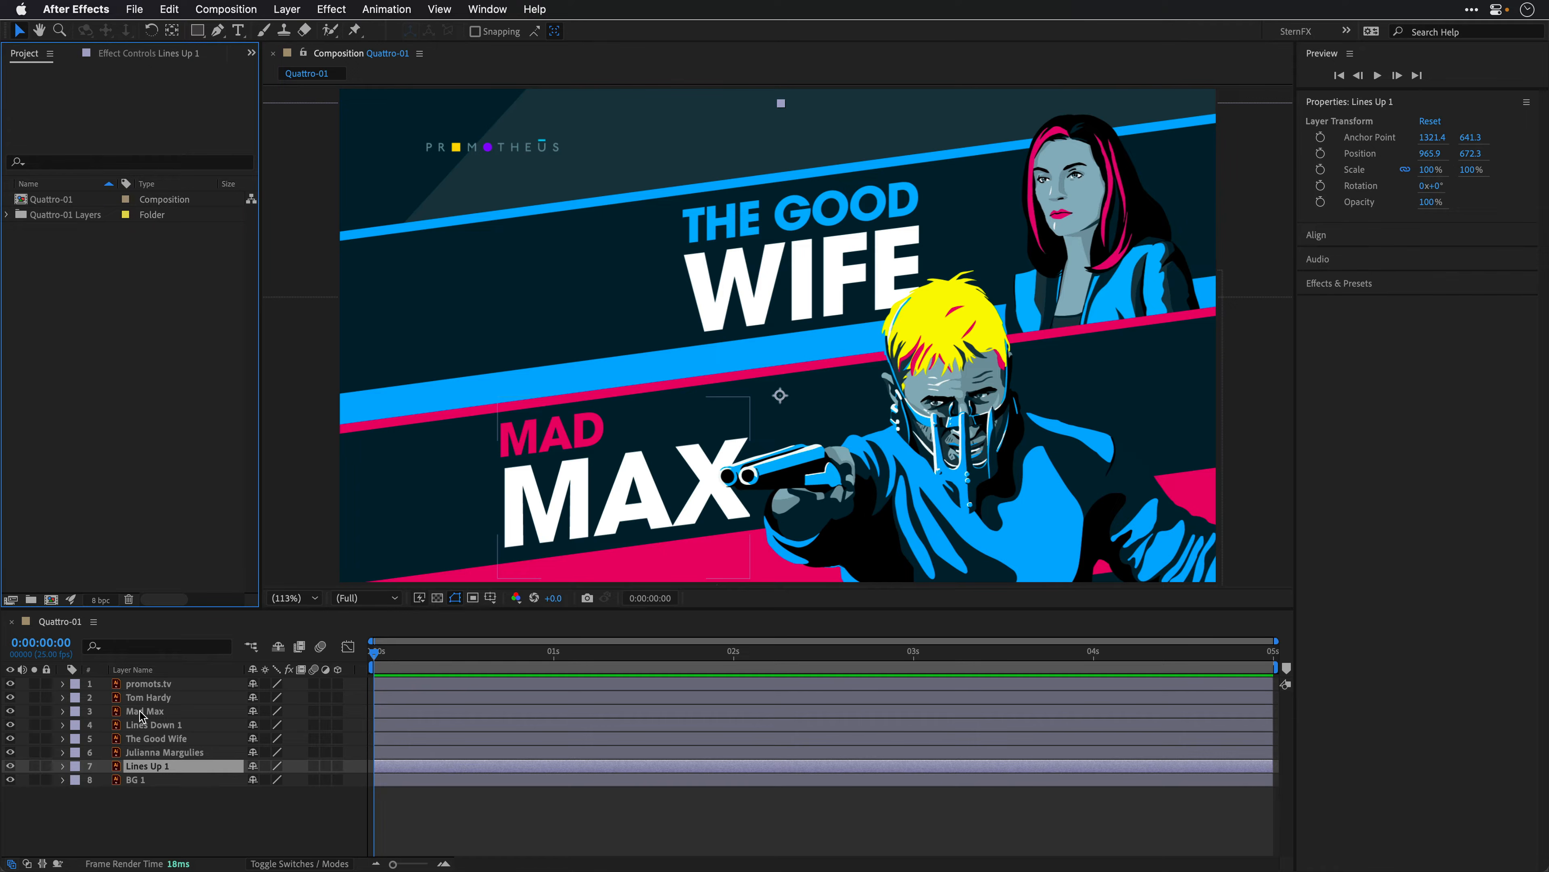
Step: Open the source file of the Mad Max layer in Illustrator to edit the original artwork
{"action": "left_click", "coordinate": [140, 712]}
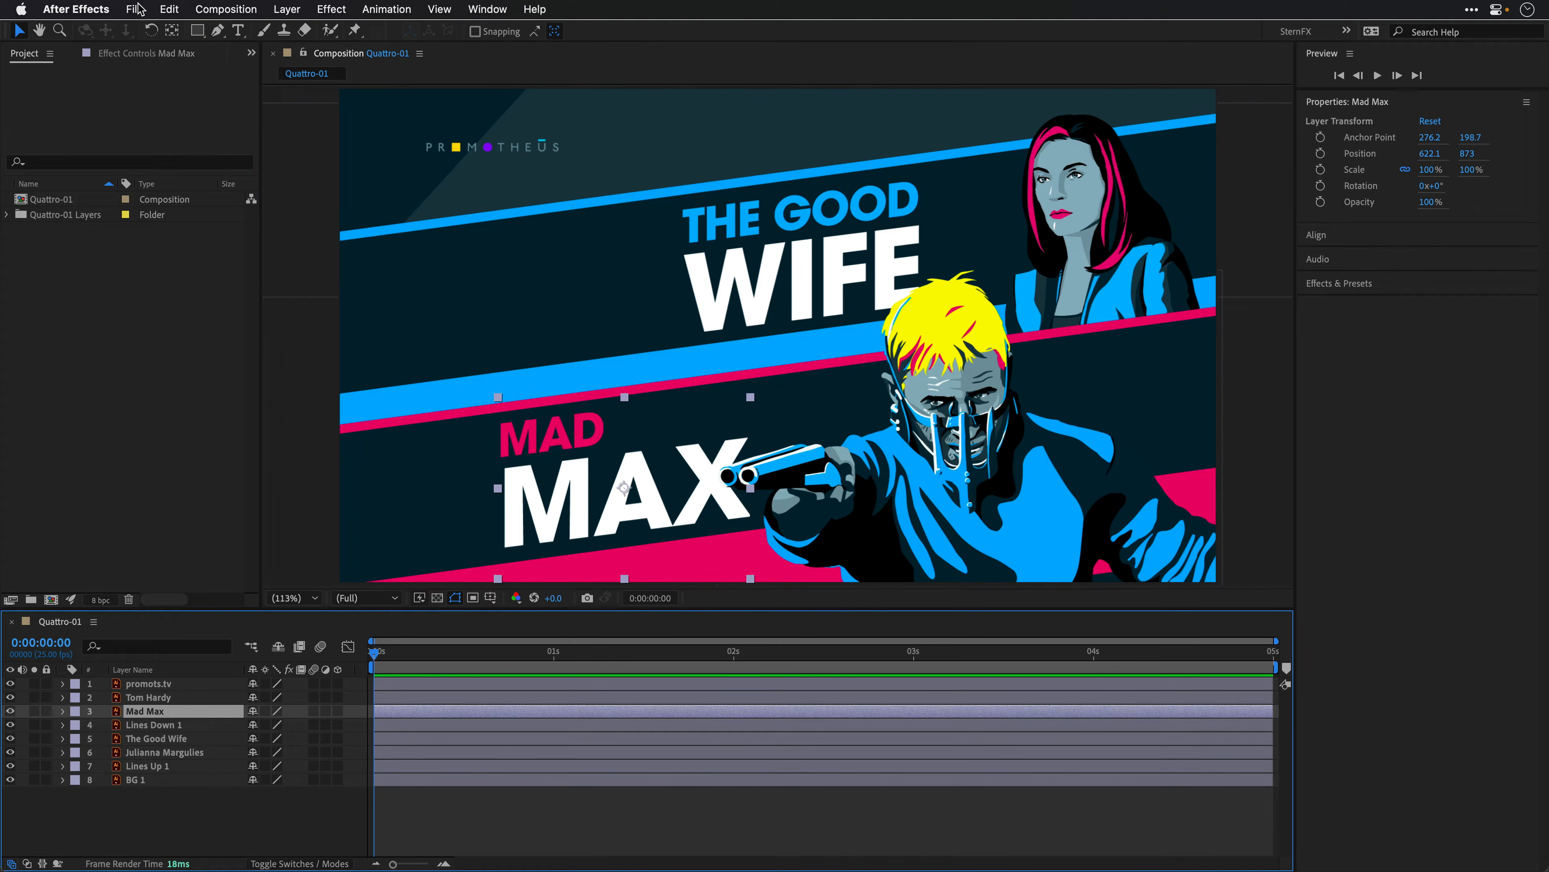
{"action": "left_click", "coordinate": [169, 9]}
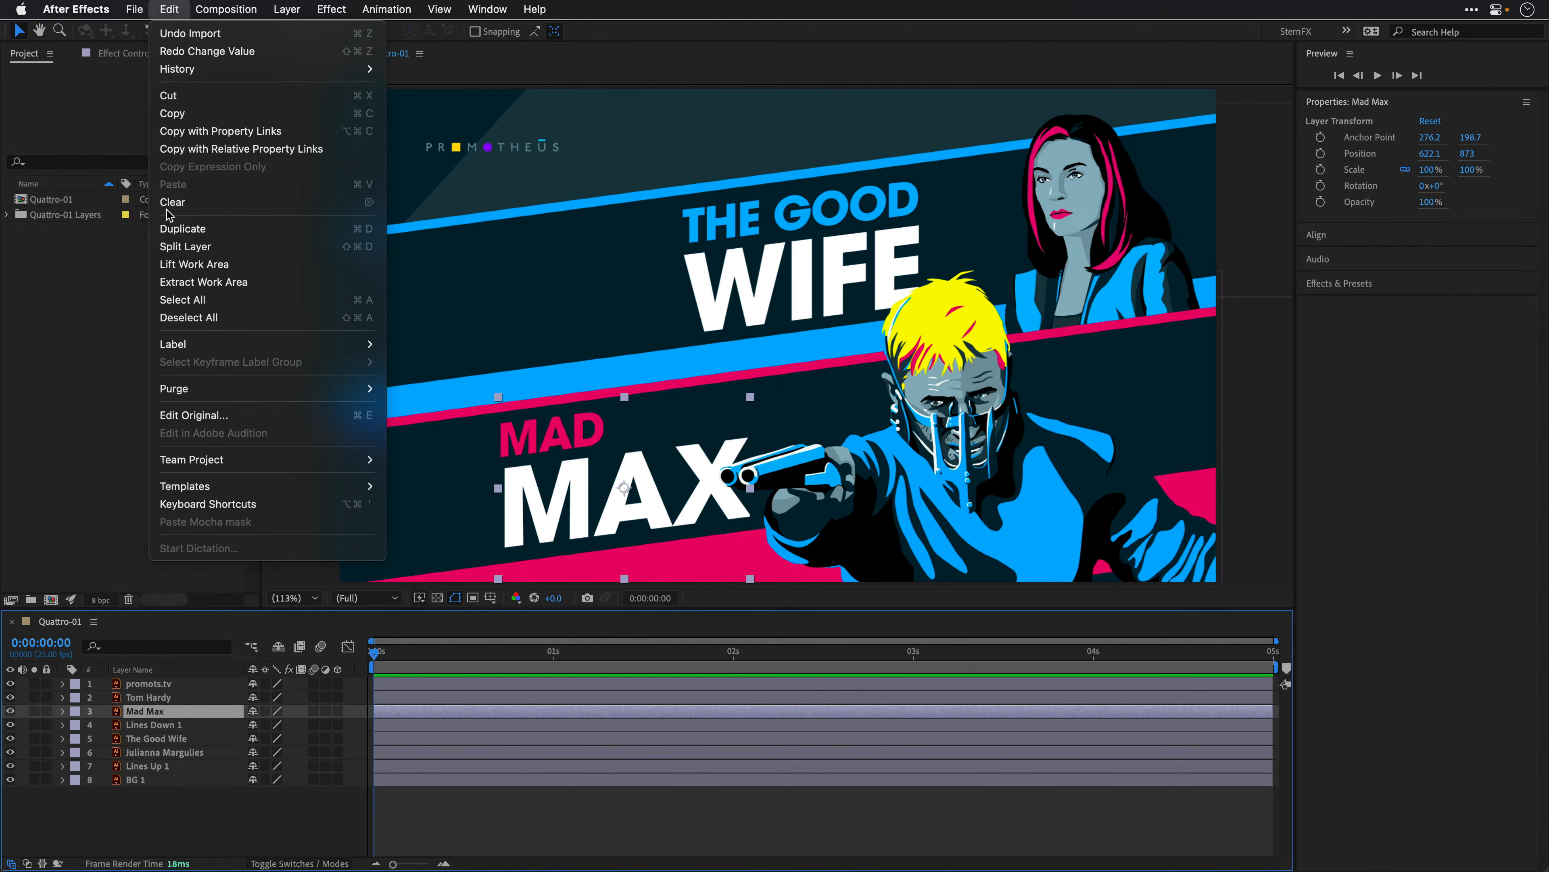
{"action": "left_click", "coordinate": [162, 417]}
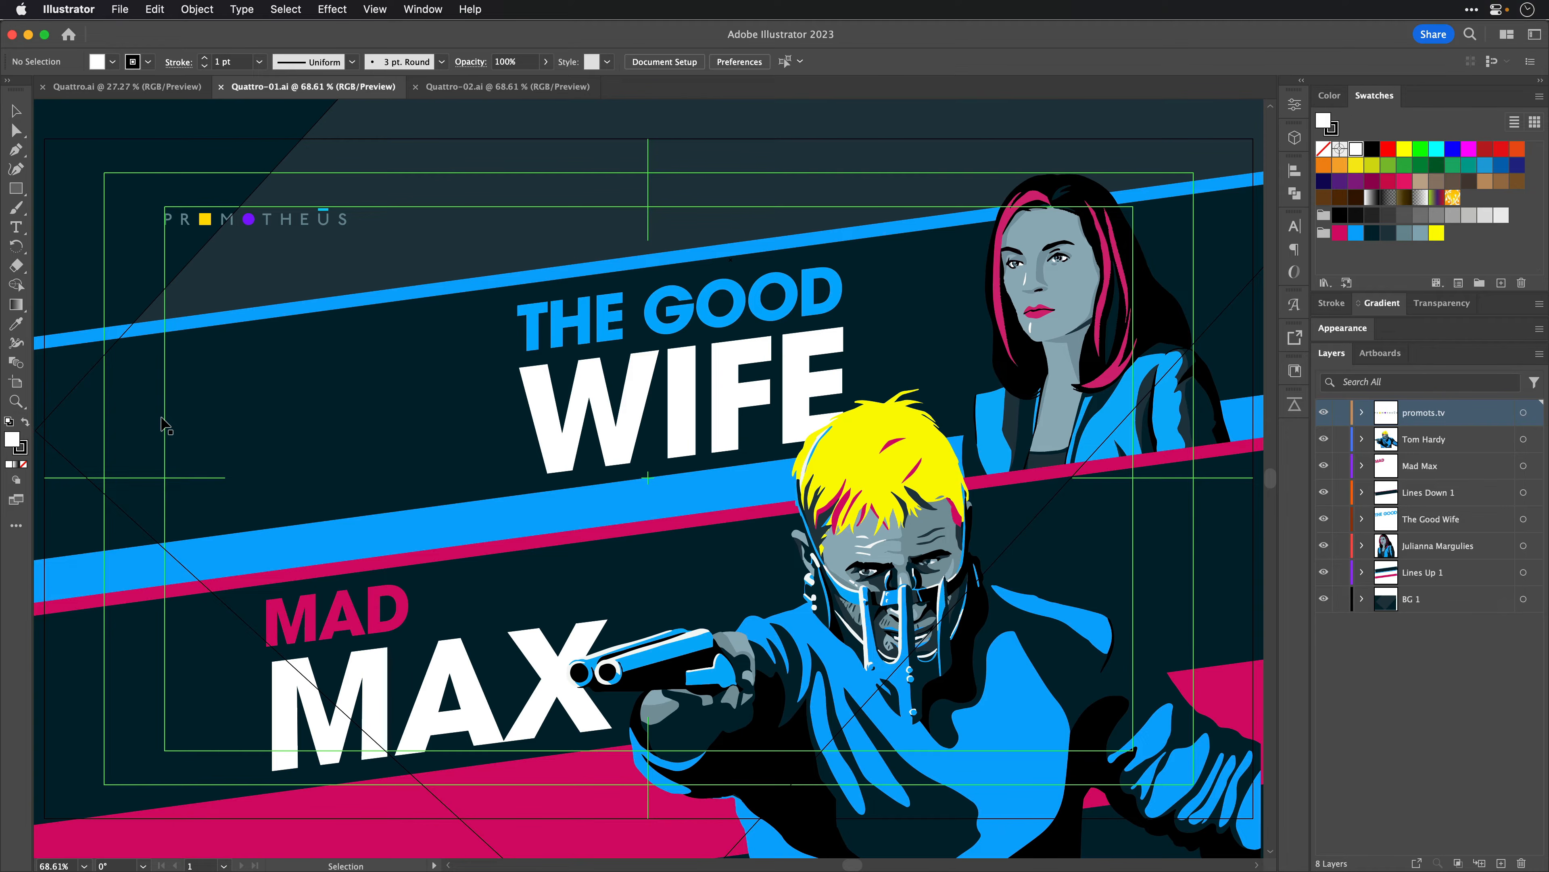
{"action": "key", "text": "super+minus"}
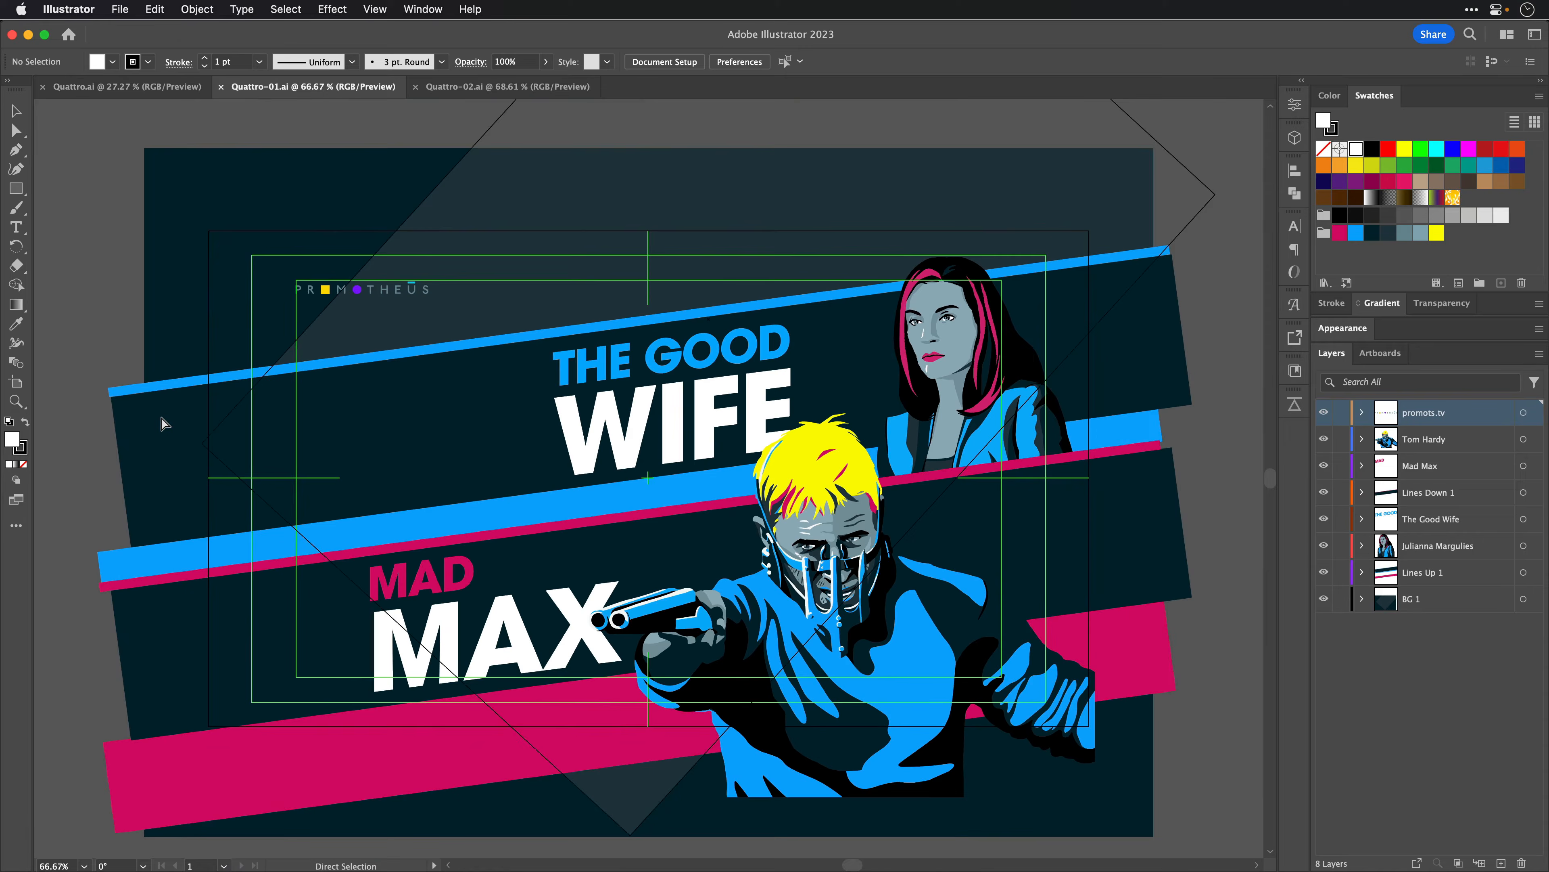
{"action": "key", "text": "super+minus"}
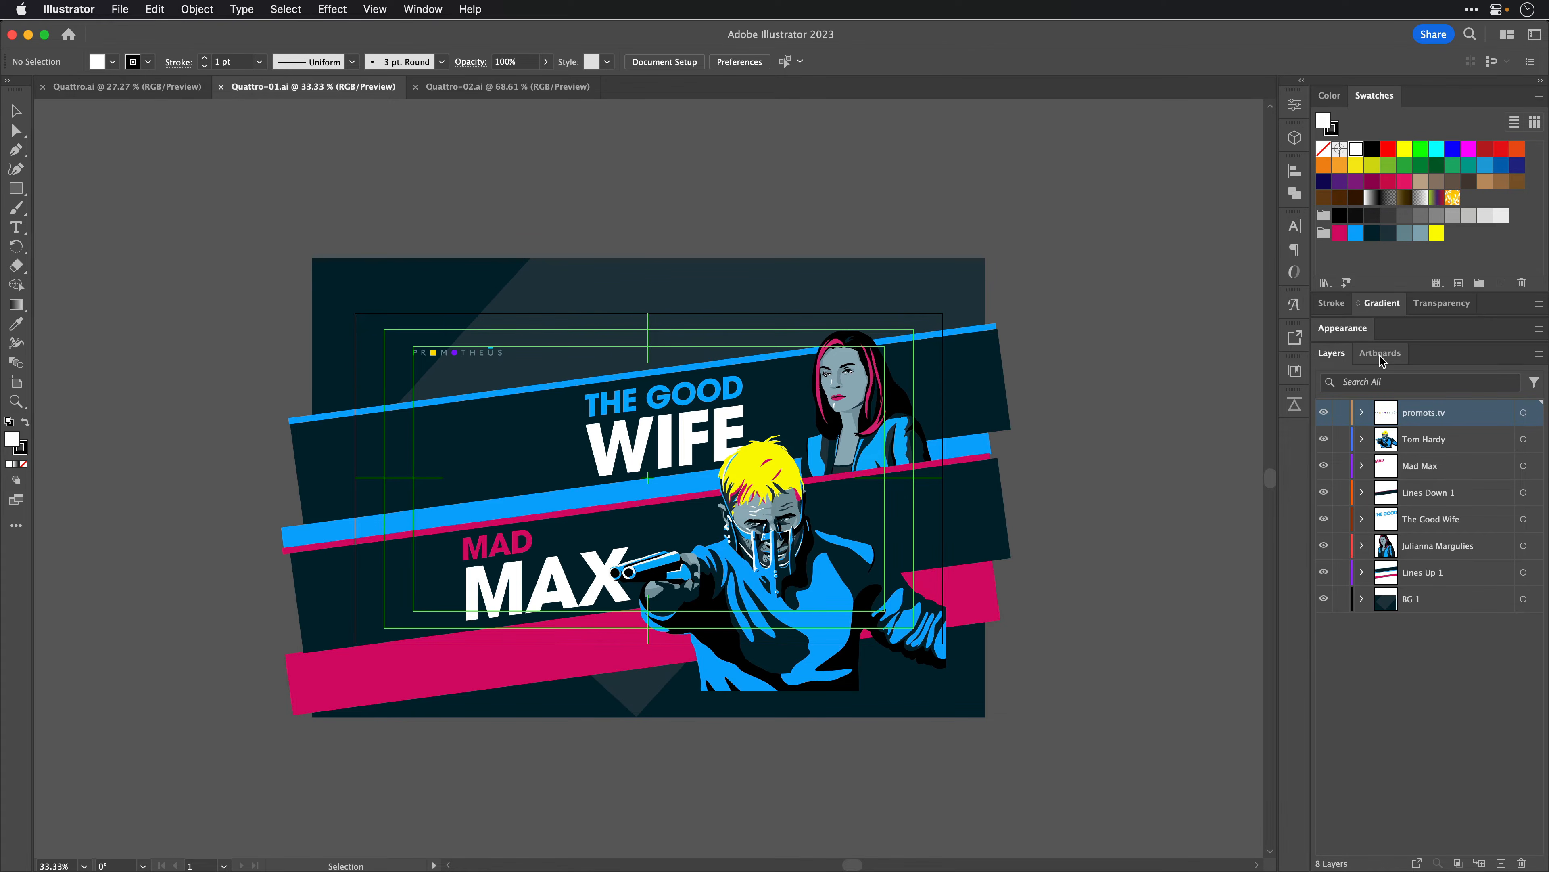
Step: Try adding a new artboard beside Artboard 1 and moving it to about X 3433, Y 558 px, and undo both changes
{"action": "left_click", "coordinate": [1381, 354]}
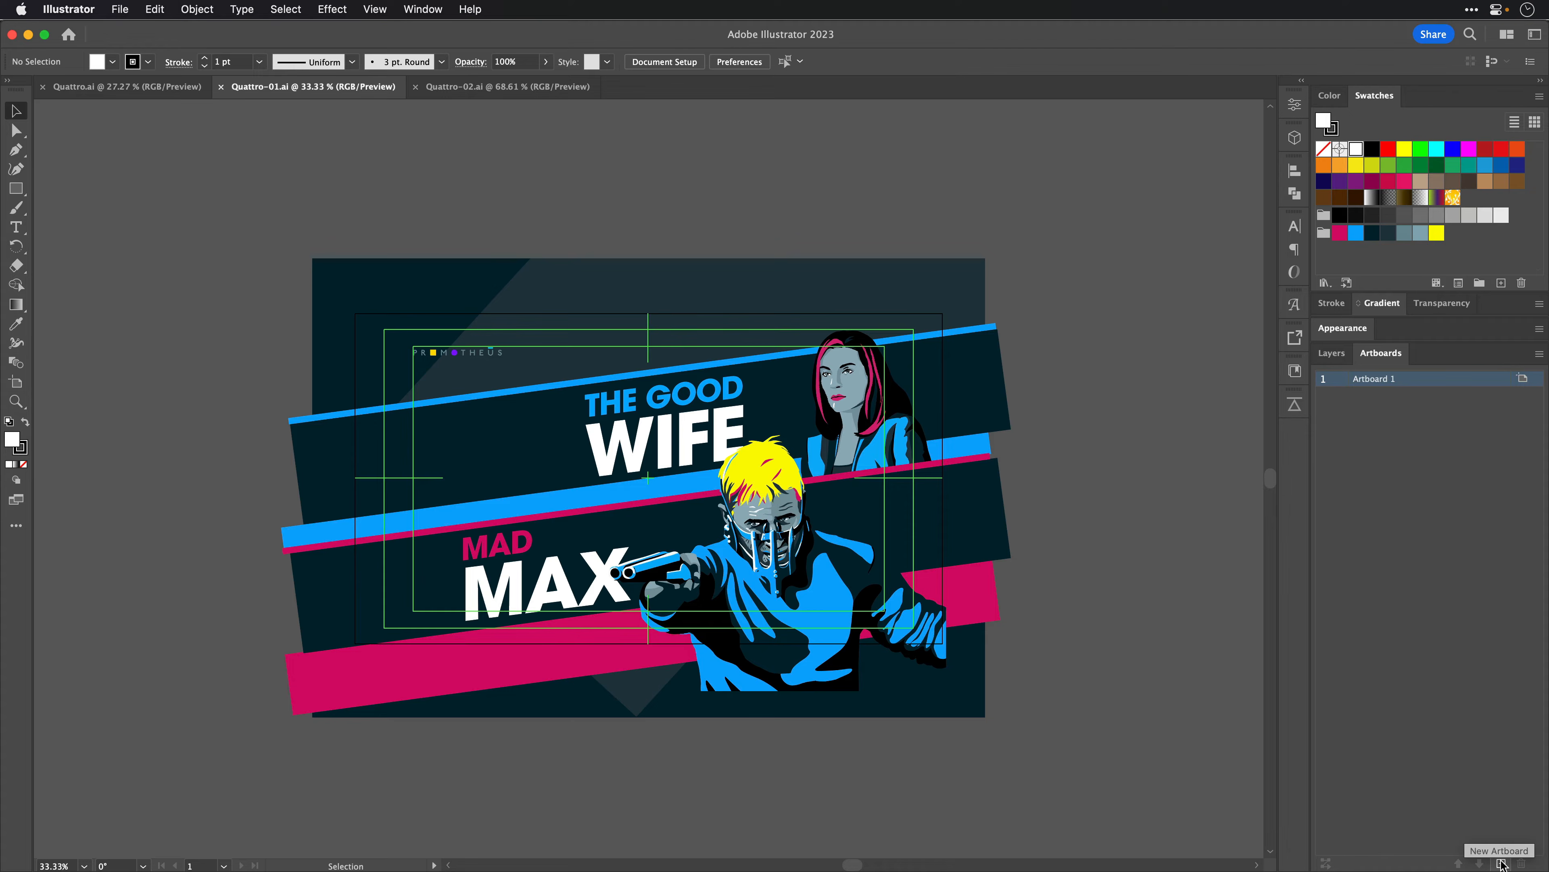
{"action": "left_click", "coordinate": [1502, 863]}
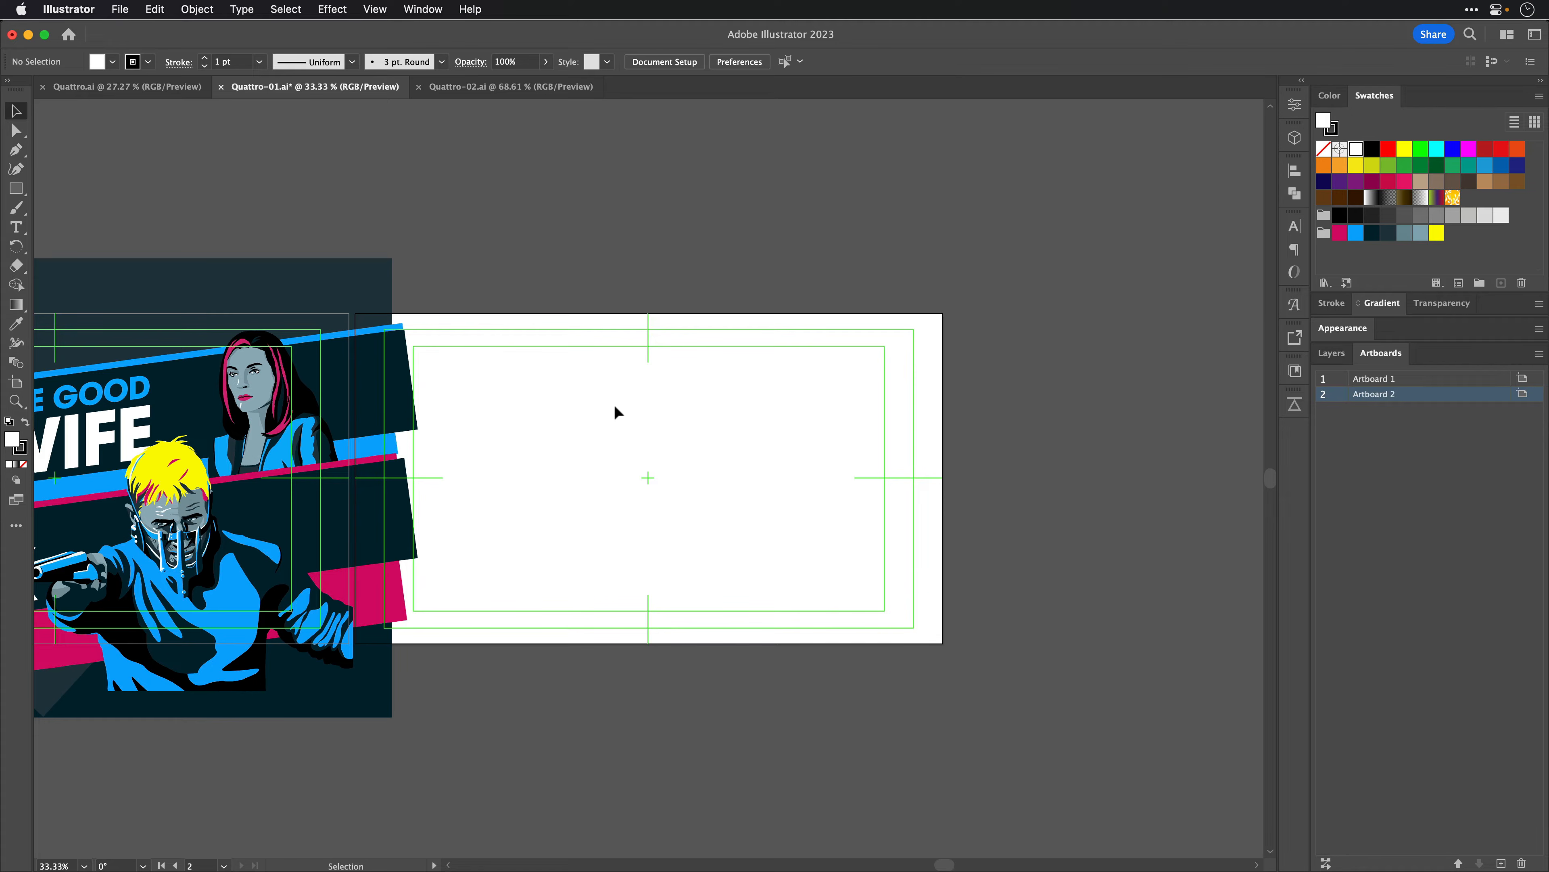
{"action": "left_click", "coordinate": [8, 384]}
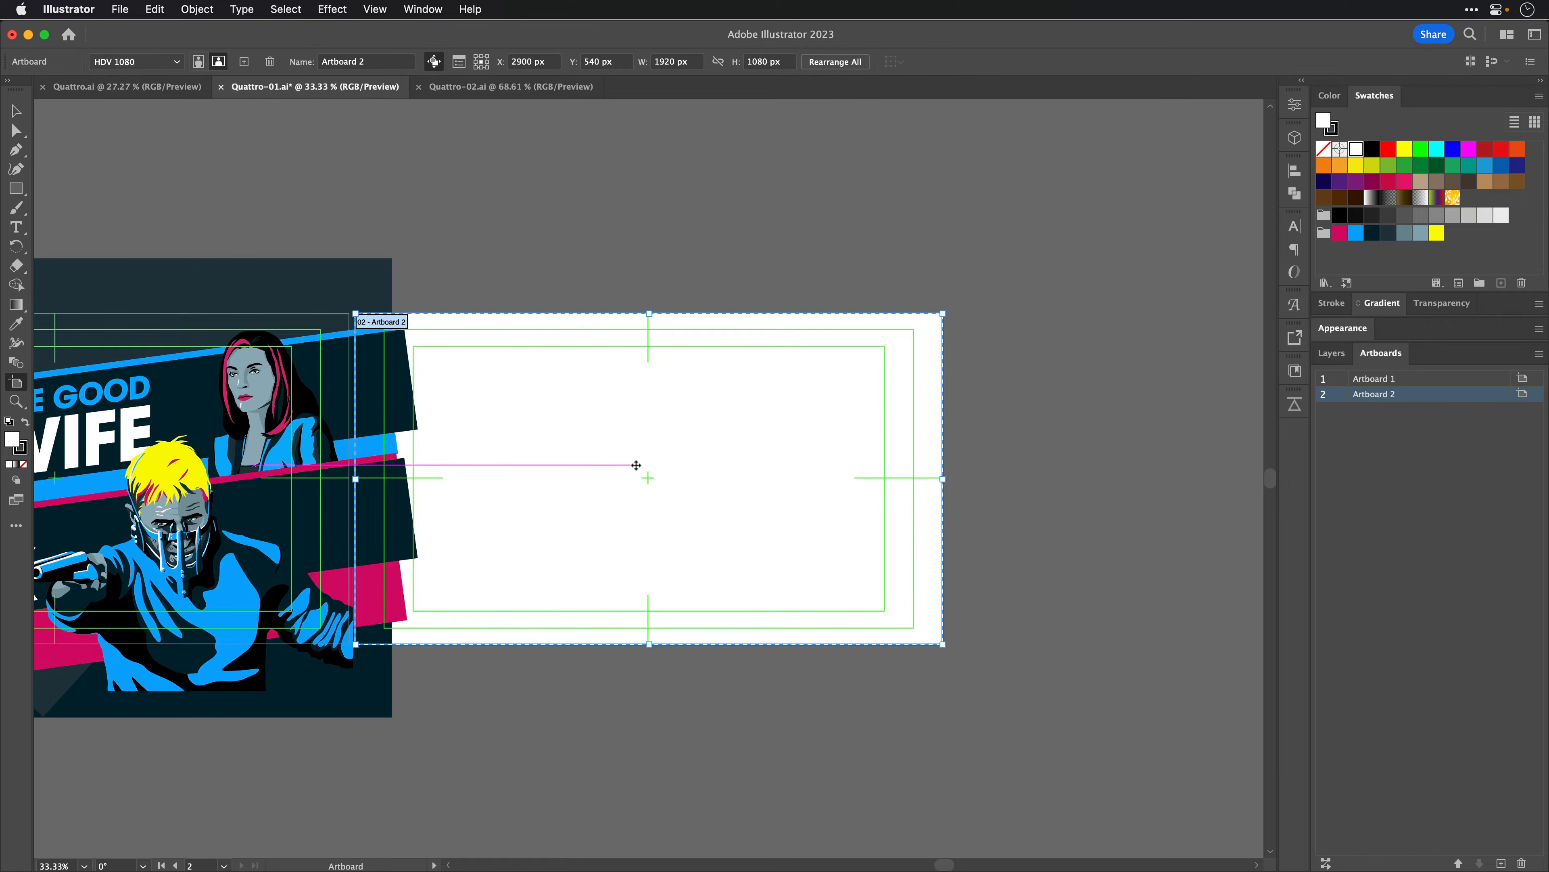
{"action": "left_click_drag", "start_coordinate": [636, 465], "coordinate": [799, 471]}
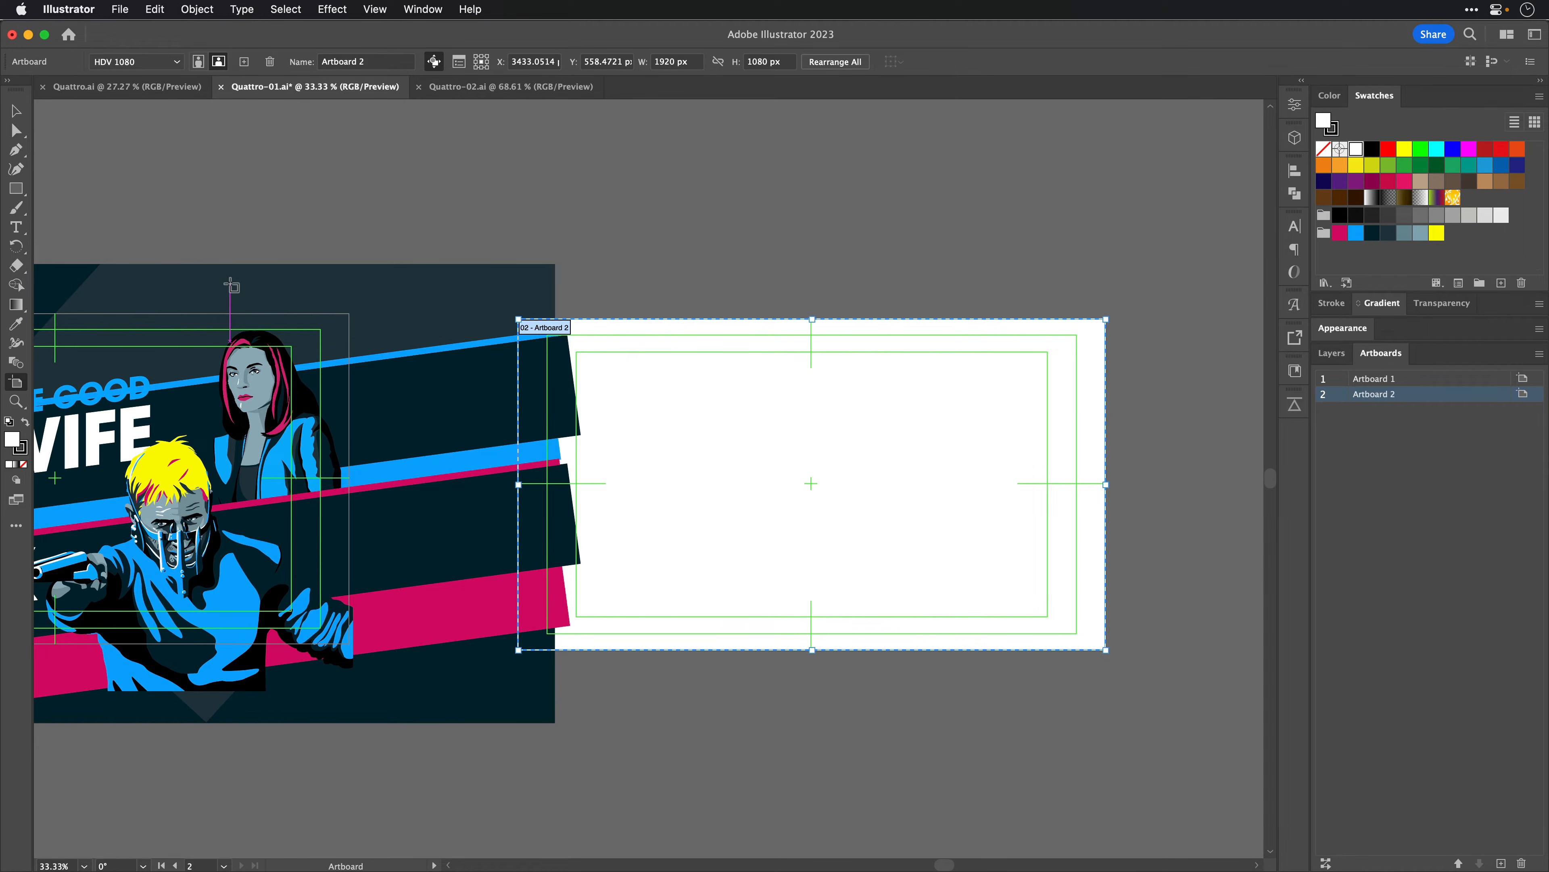
{"action": "key", "text": "super+z"}
{"action": "key", "text": "super+z"}
{"action": "key", "text": "super+z"}
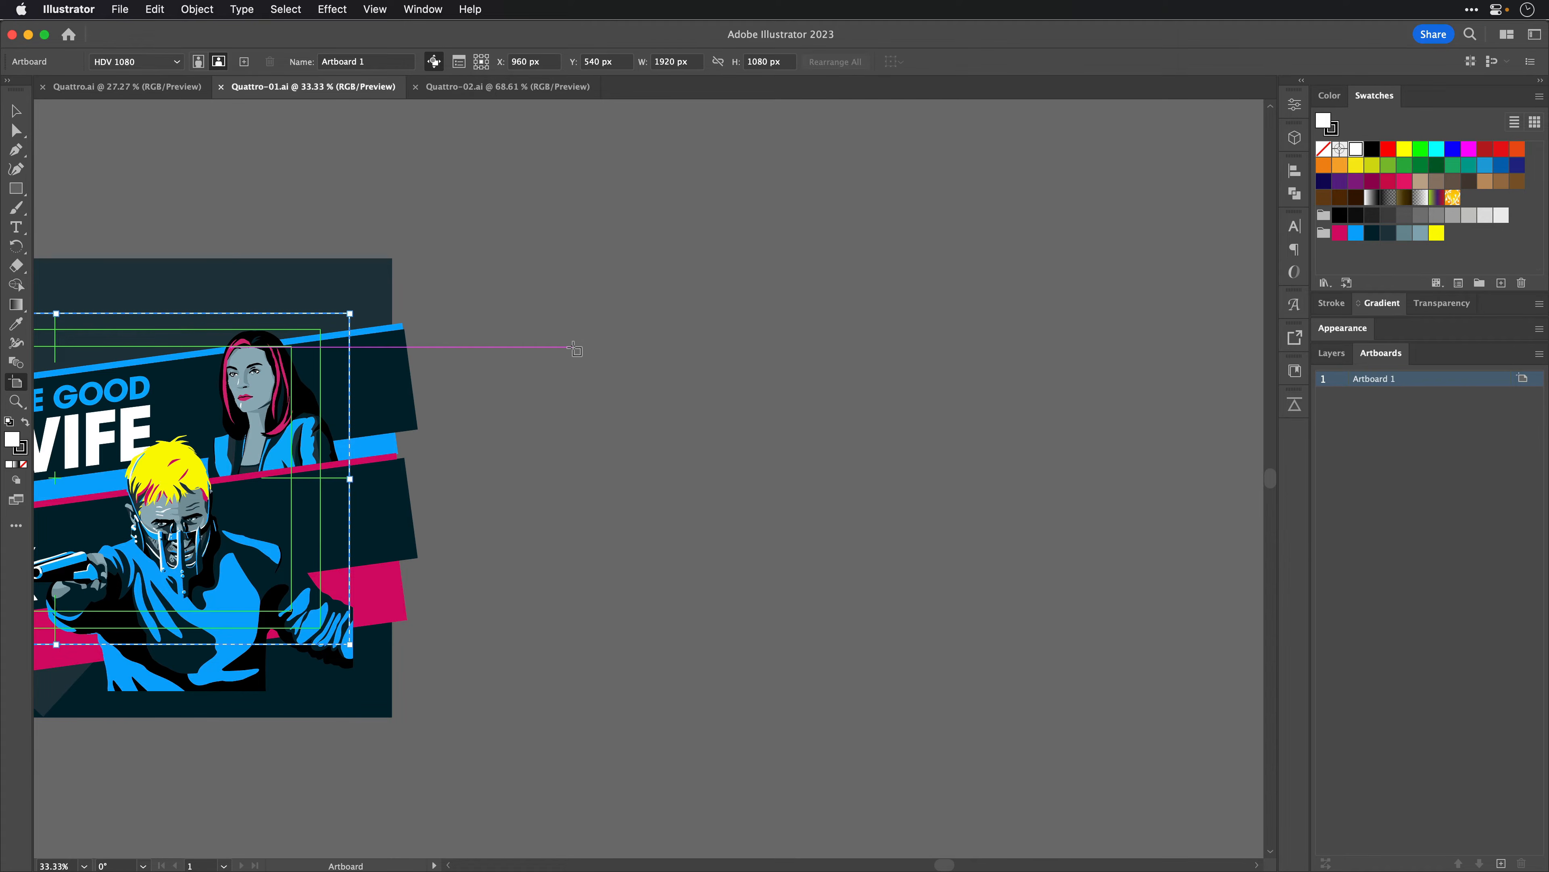
Step: Draw a second artboard of 2200 × 1500 px around the full dark background, overlapping Artboard 1
{"action": "key", "text": "super+0"}
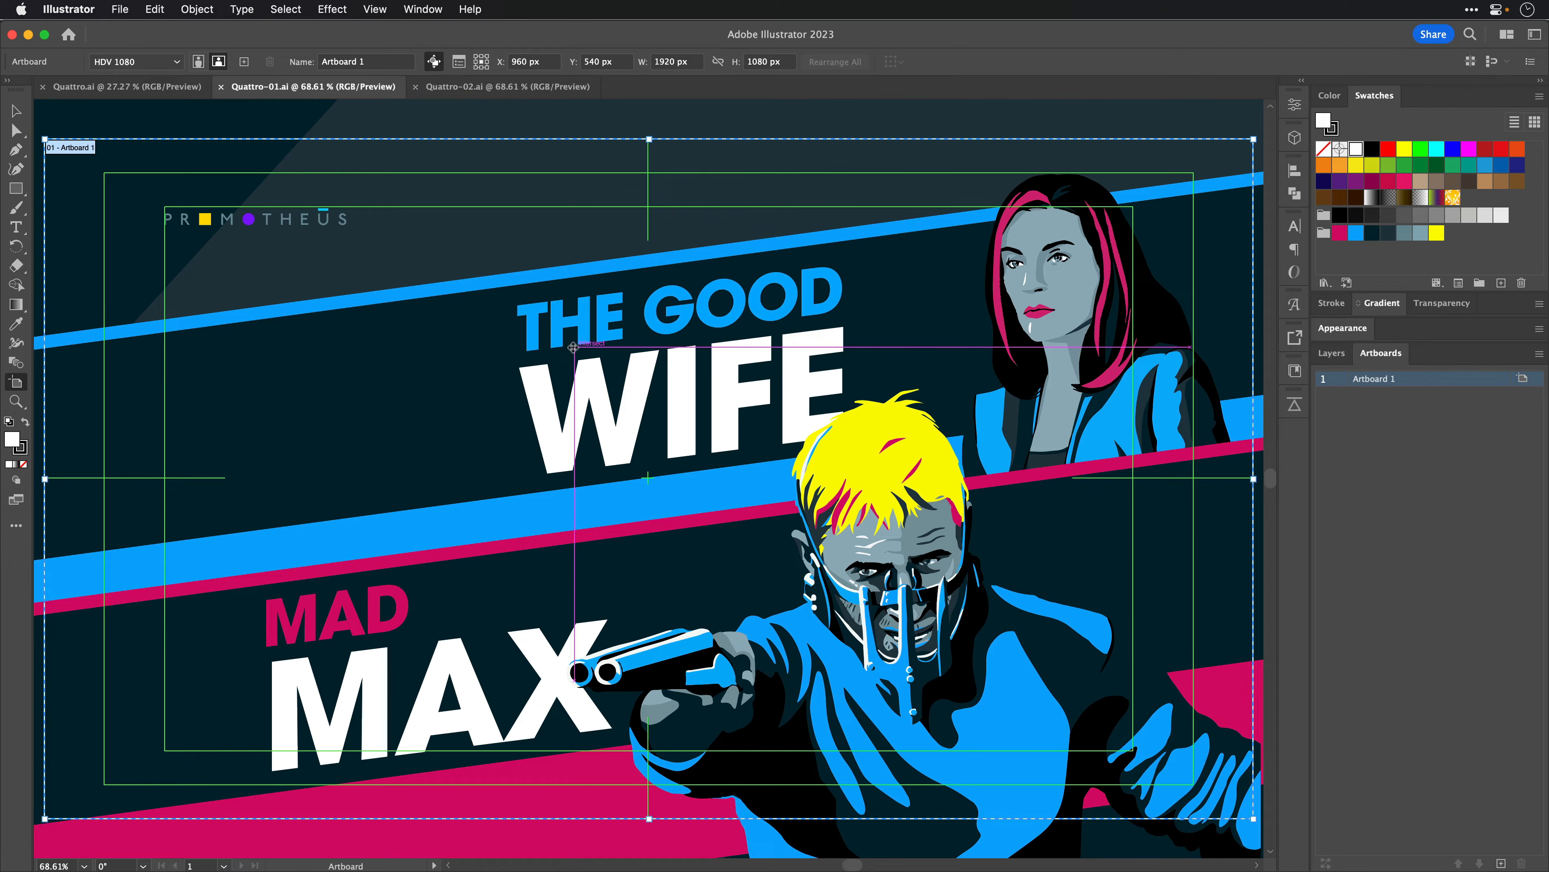
{"action": "key", "text": "v"}
{"action": "key", "text": "super+minus"}
{"action": "key", "text": "super+minus"}
{"action": "key", "text": "super+minus"}
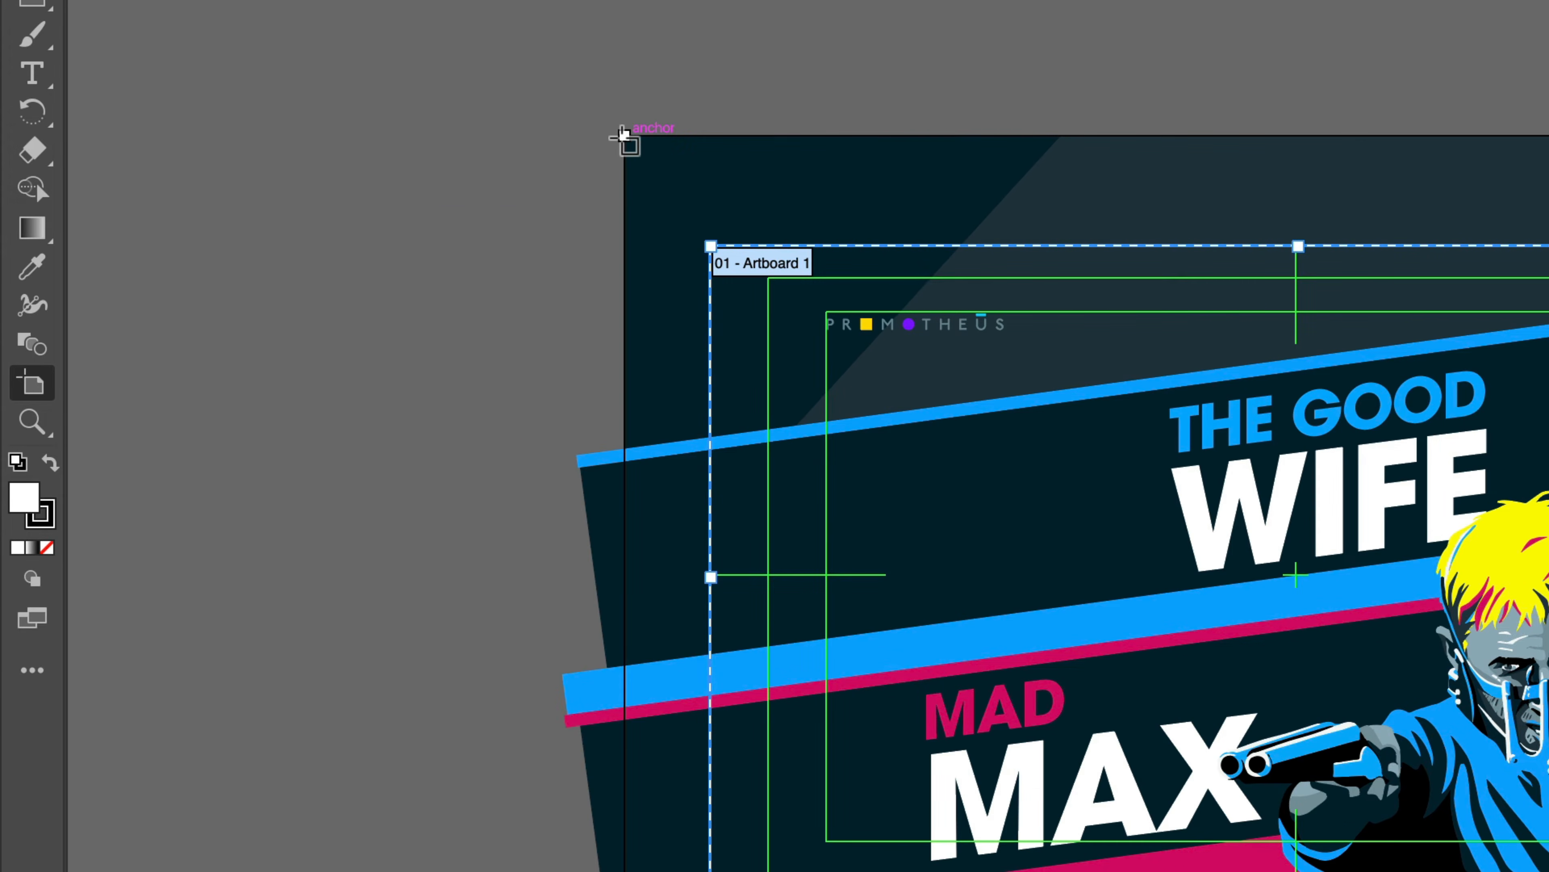
{"action": "mouse_move", "coordinate": [624, 135]}
{"action": "left_mouse_down"}
{"action": "mouse_move", "coordinate": [1349, 794]}
{"action": "mouse_move", "coordinate": [1548, 871]}
{"action": "left_mouse_up"}
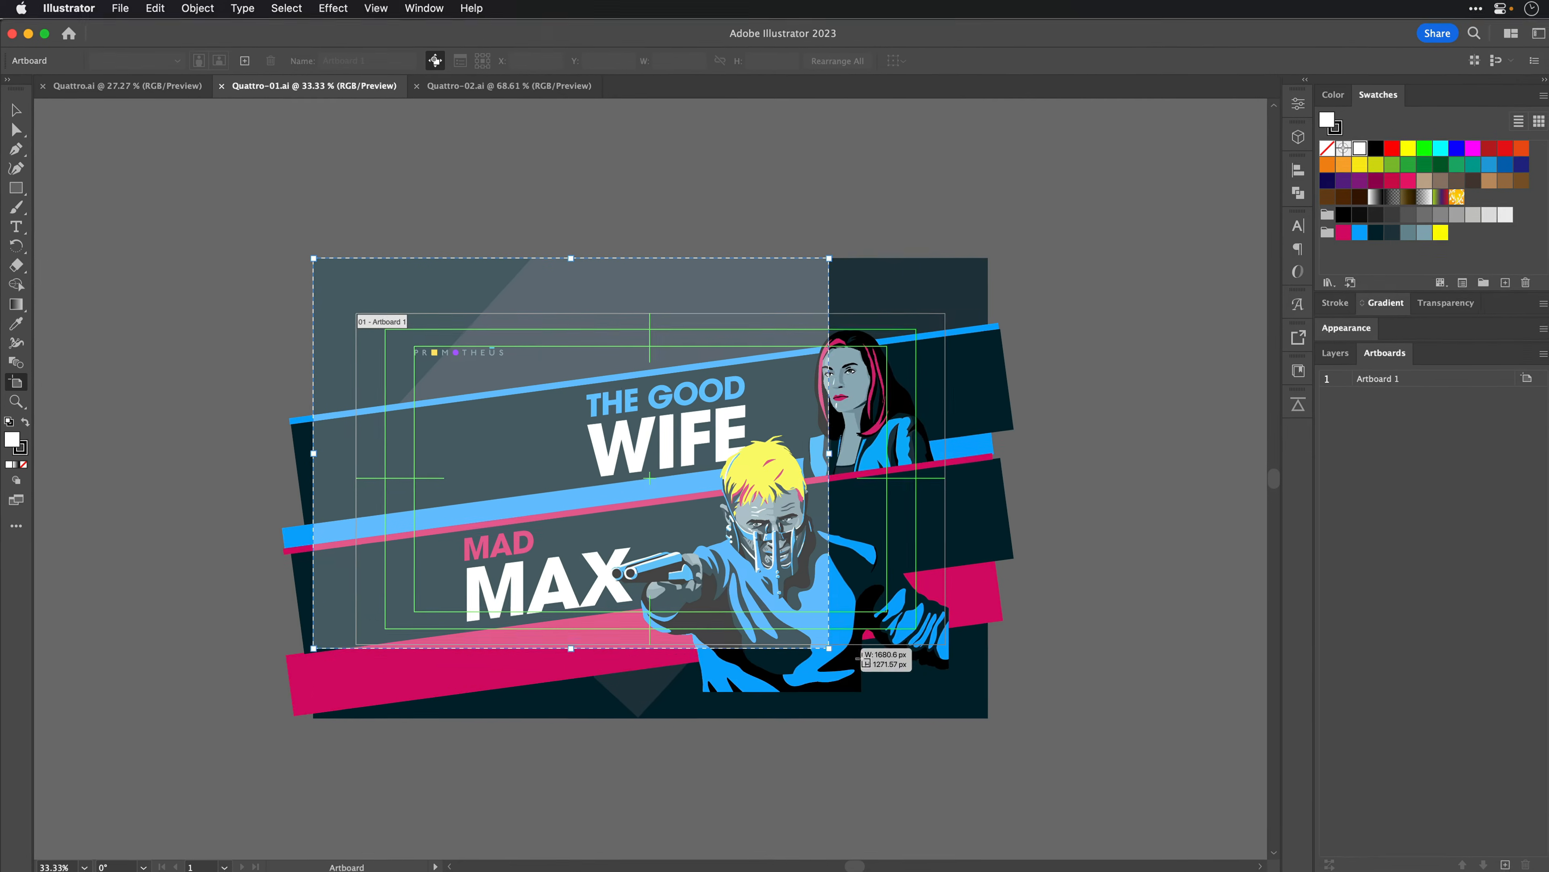
{"action": "left_click_drag", "start_coordinate": [863, 658], "coordinate": [982, 713]}
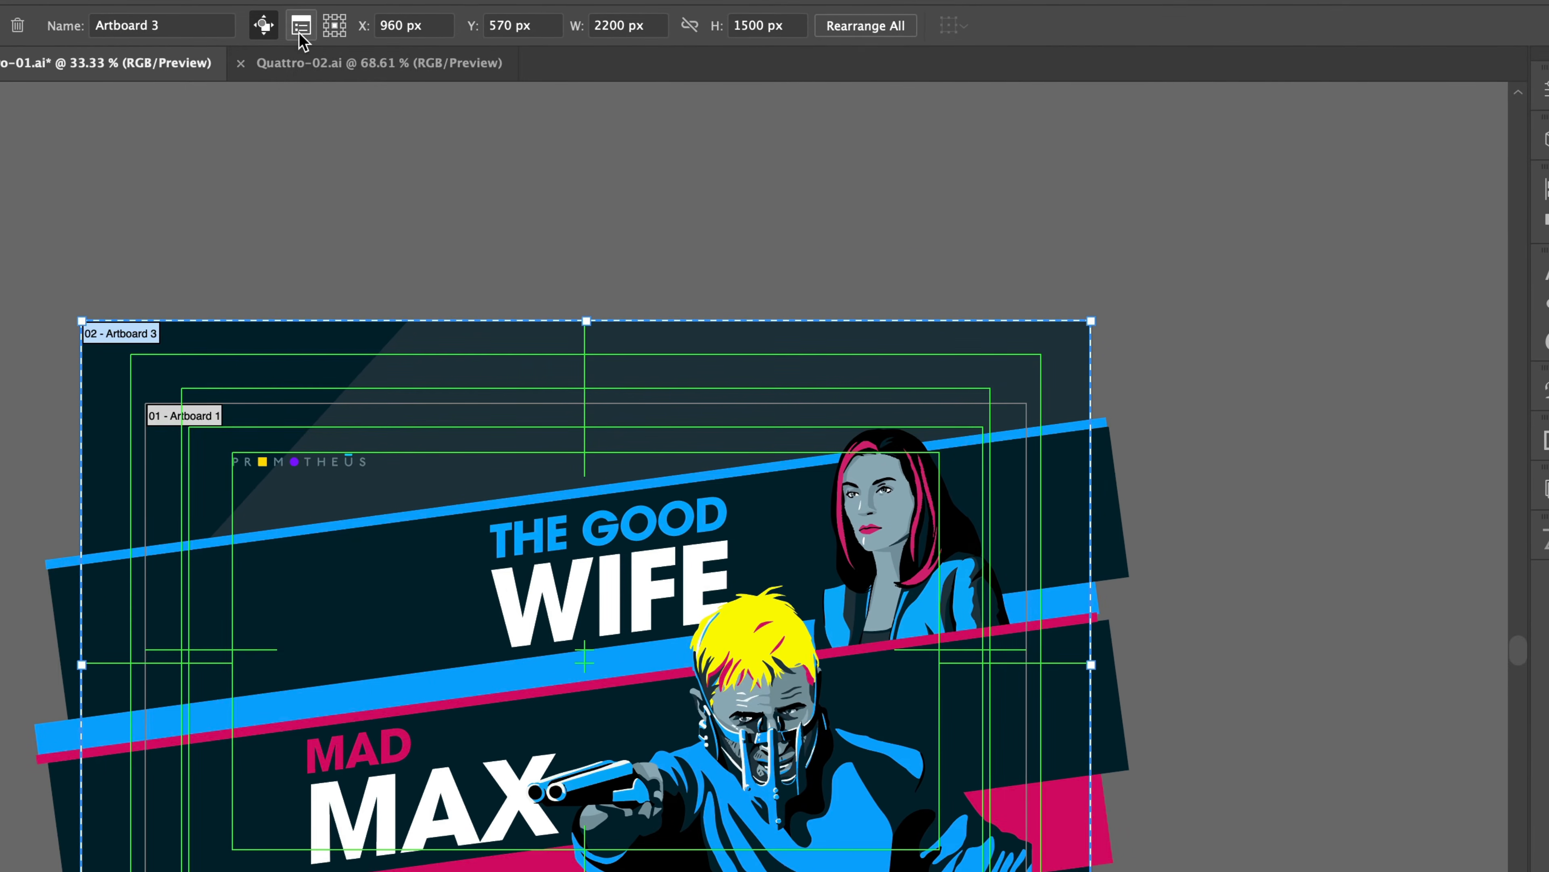
Step: Turn off the center mark, cross hairs and video safe areas for the larger artboard
{"action": "left_click", "coordinate": [301, 27]}
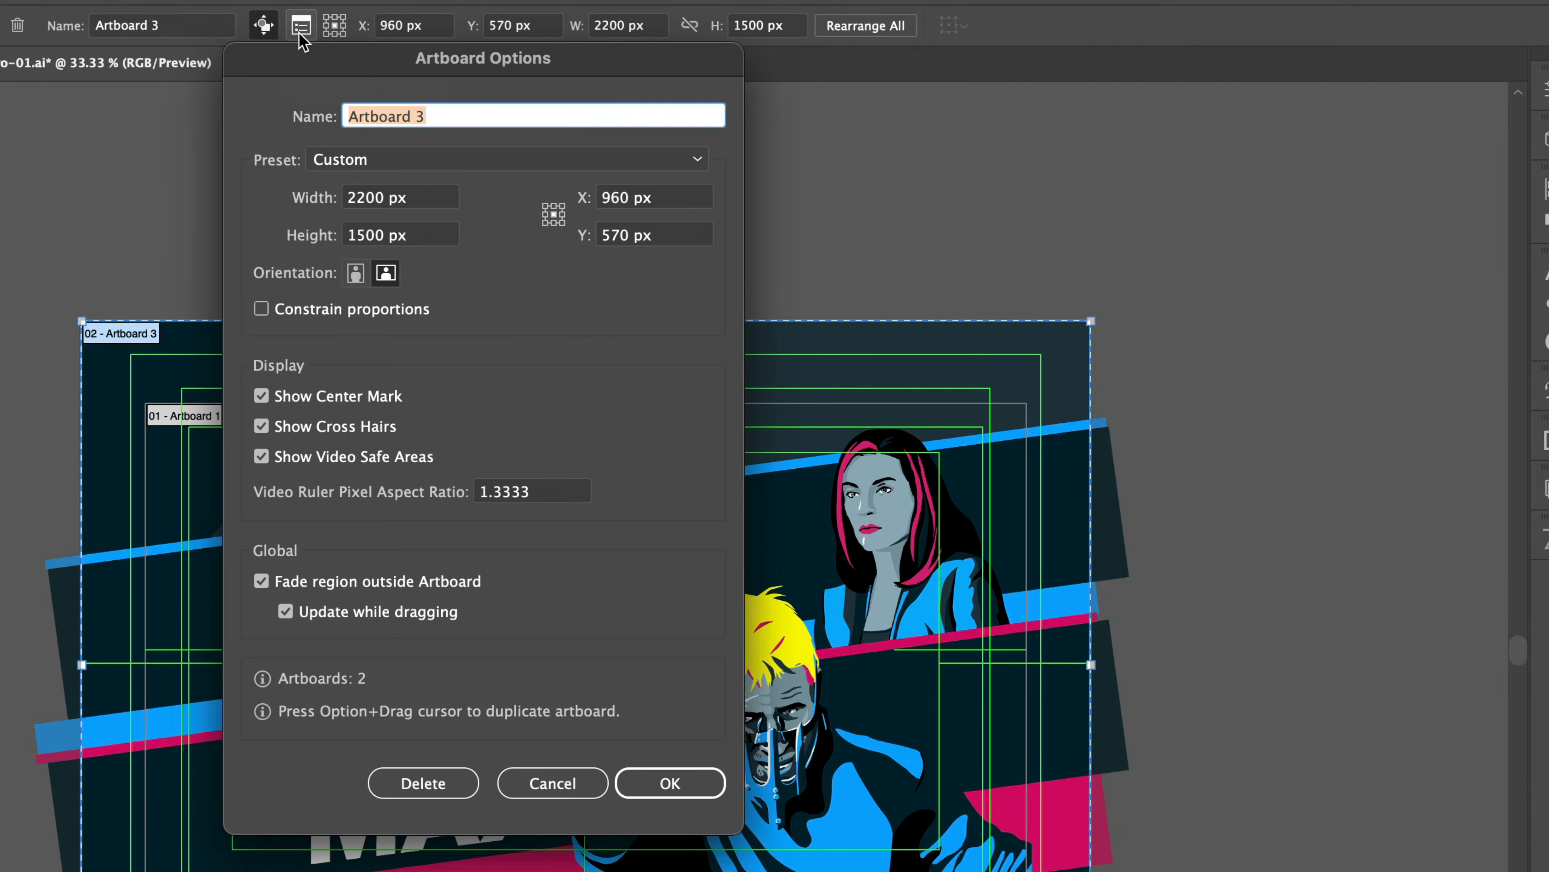
{"action": "left_click", "coordinate": [290, 400]}
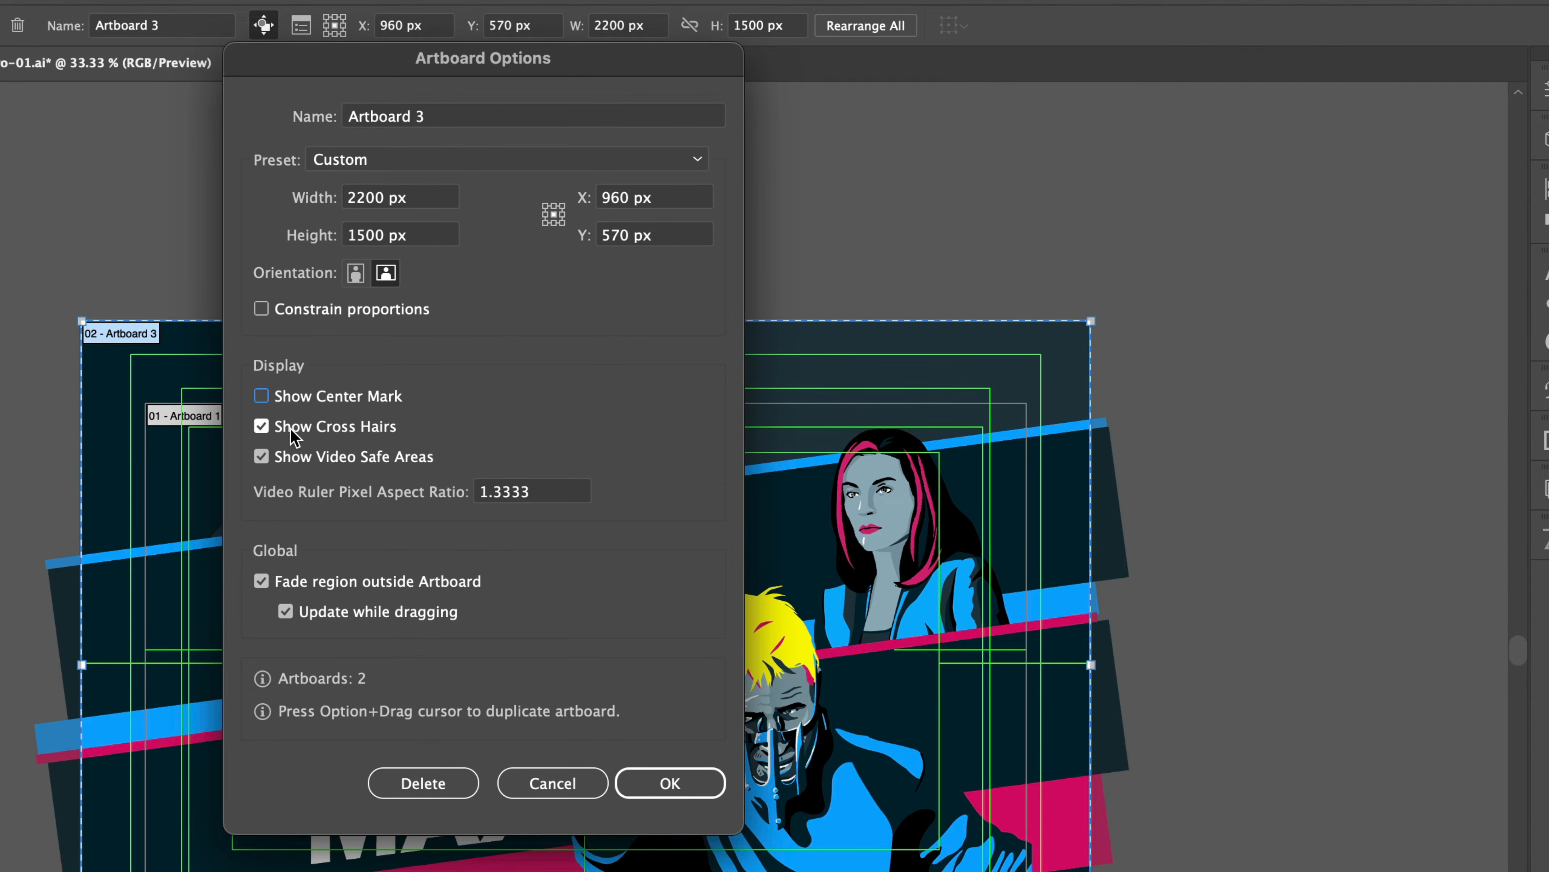
{"action": "left_click", "coordinate": [291, 427]}
{"action": "left_click", "coordinate": [292, 456]}
{"action": "left_click", "coordinate": [671, 786]}
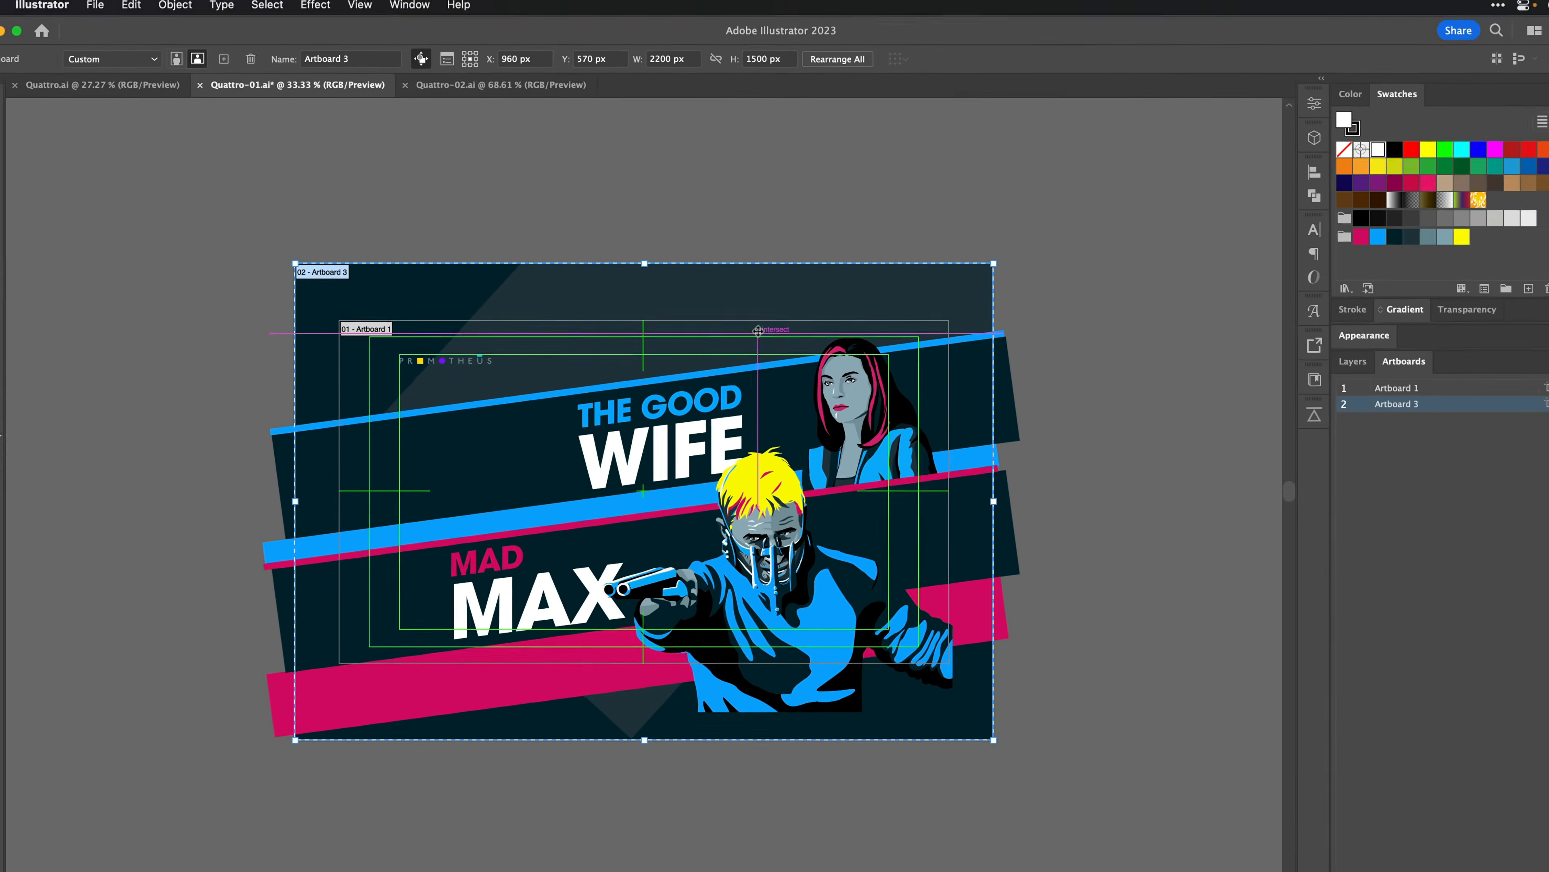
{"action": "left_click", "coordinate": [375, 9]}
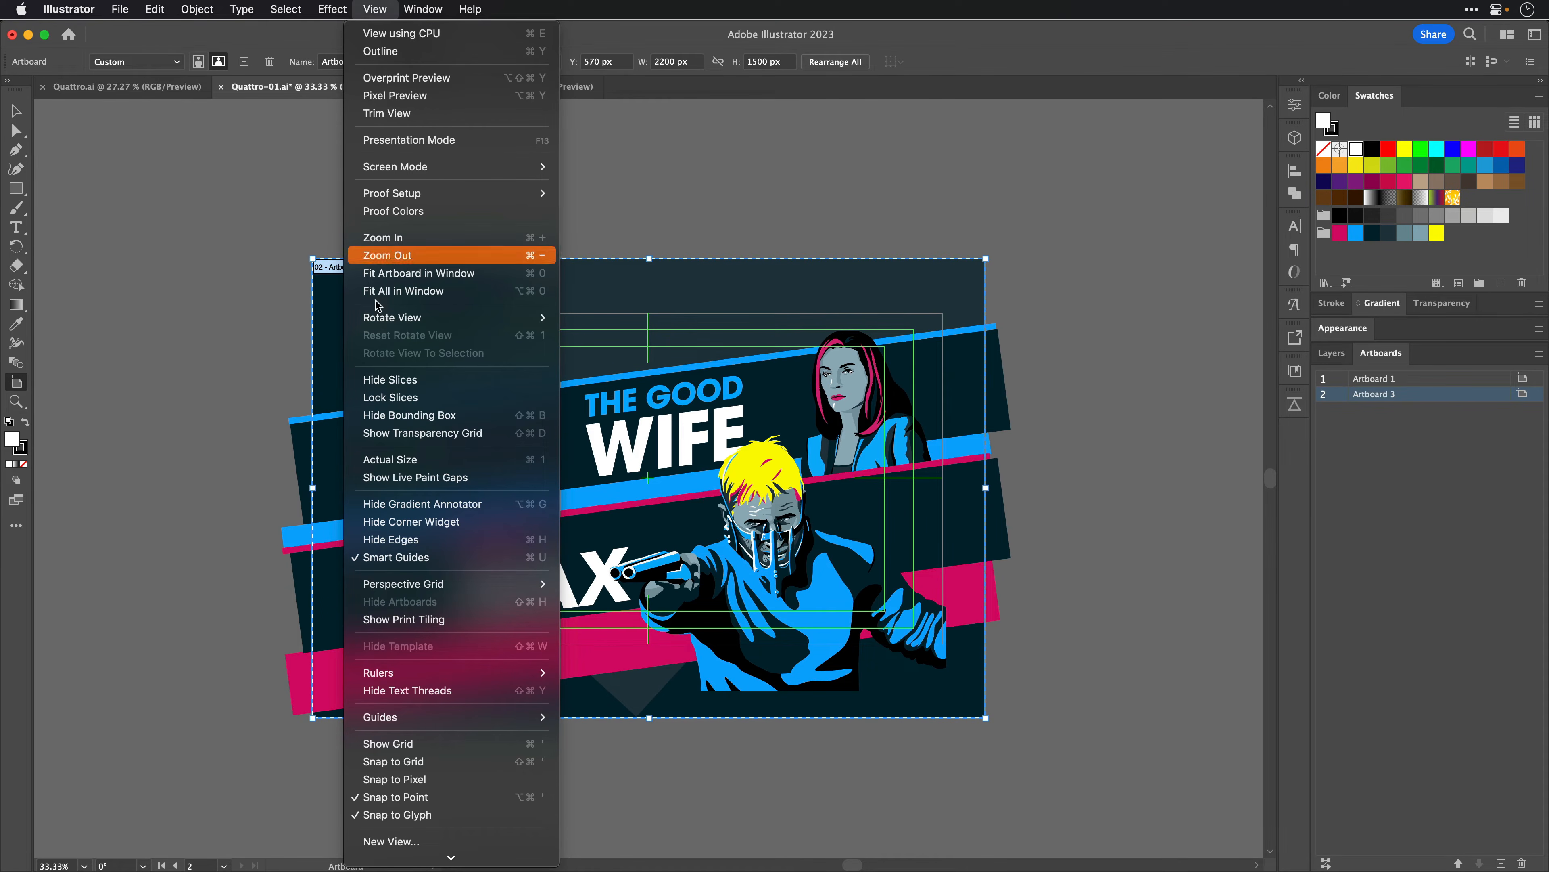
{"action": "mouse_move", "coordinate": [393, 675]}
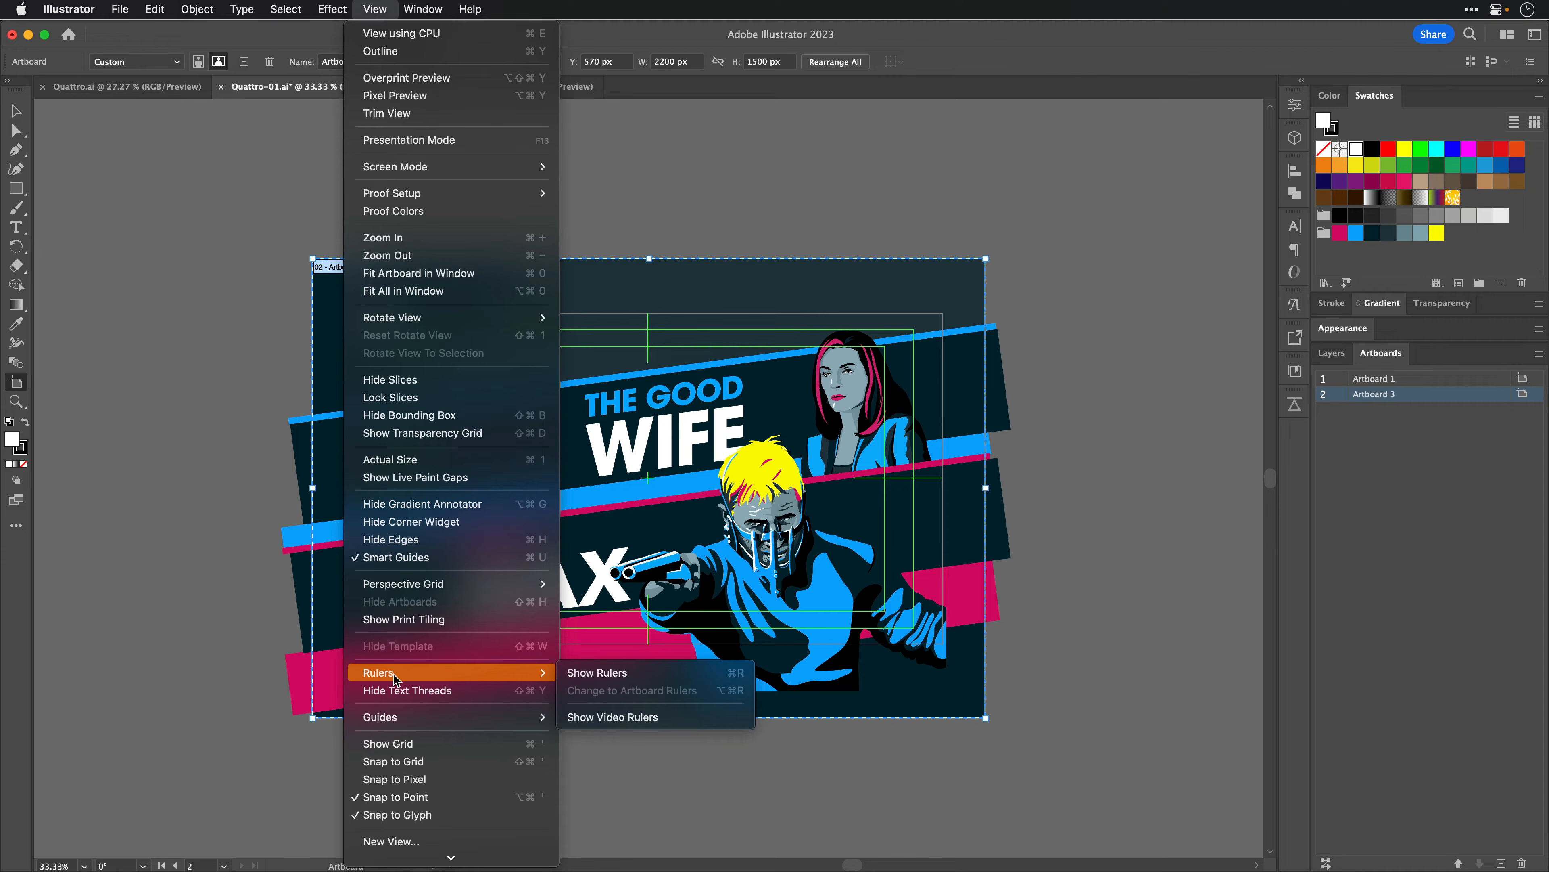
{"action": "left_click", "coordinate": [184, 651]}
Step: Turn off the center mark and cross hairs for Artboard 1
{"action": "left_click", "coordinate": [1372, 379]}
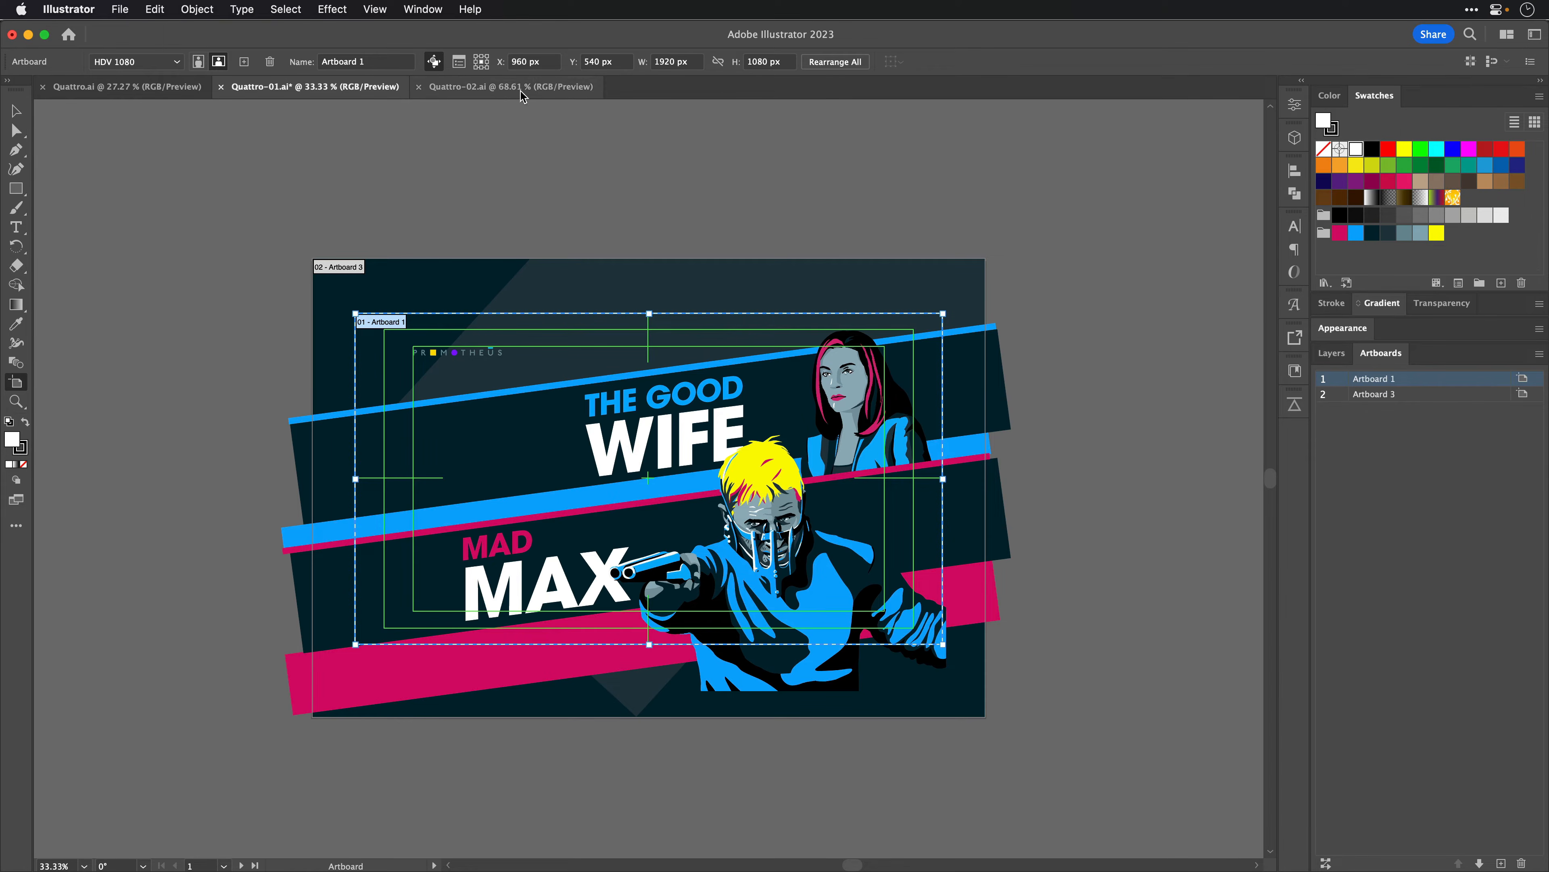
{"action": "left_click", "coordinate": [457, 62]}
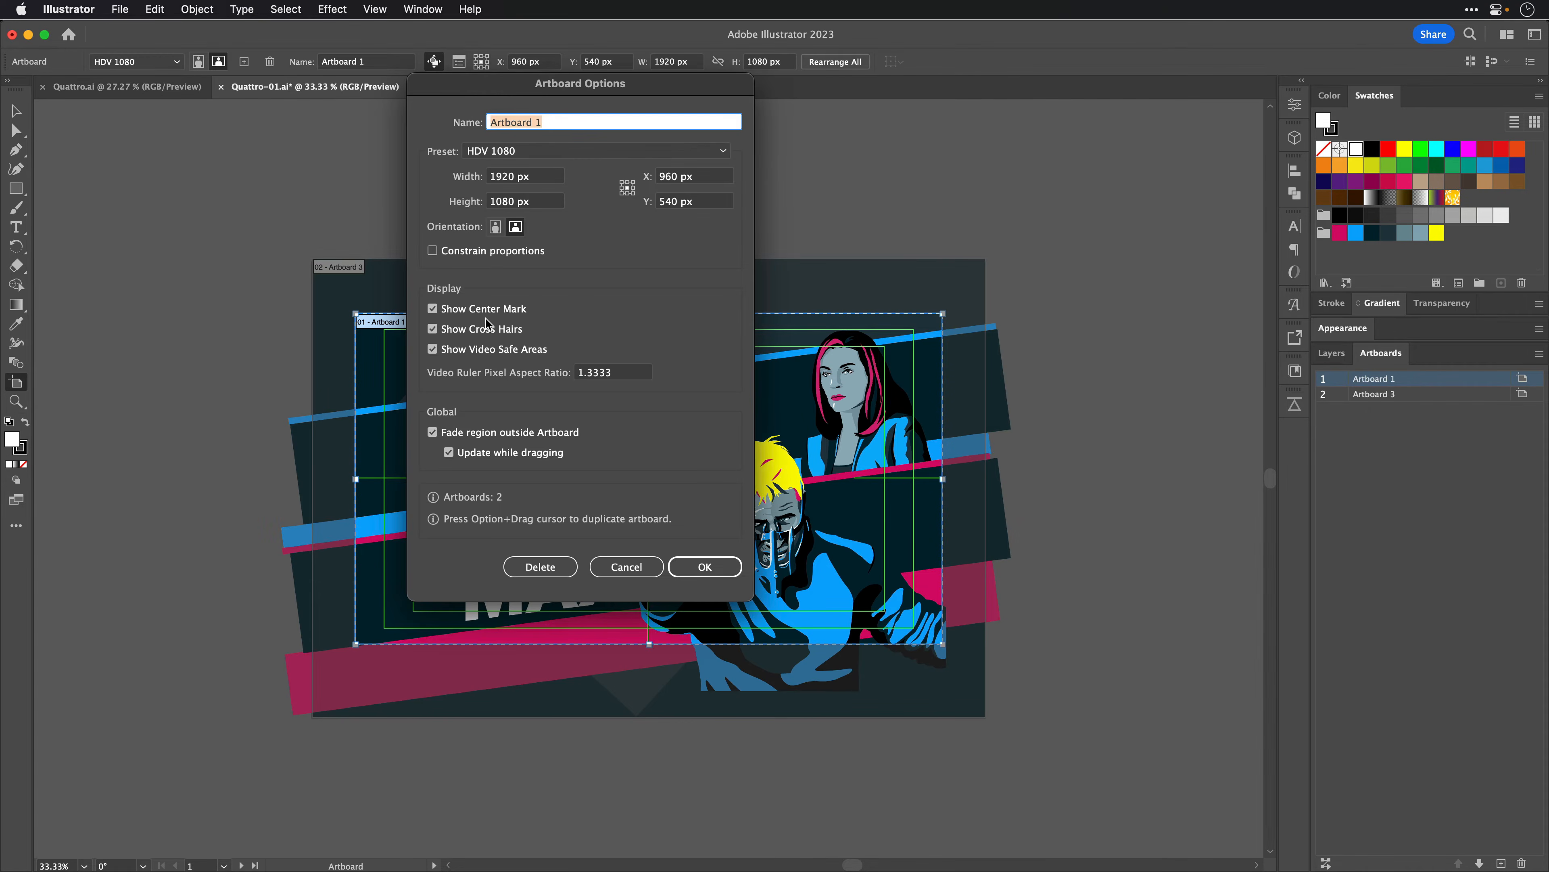
{"action": "left_click", "coordinate": [451, 310]}
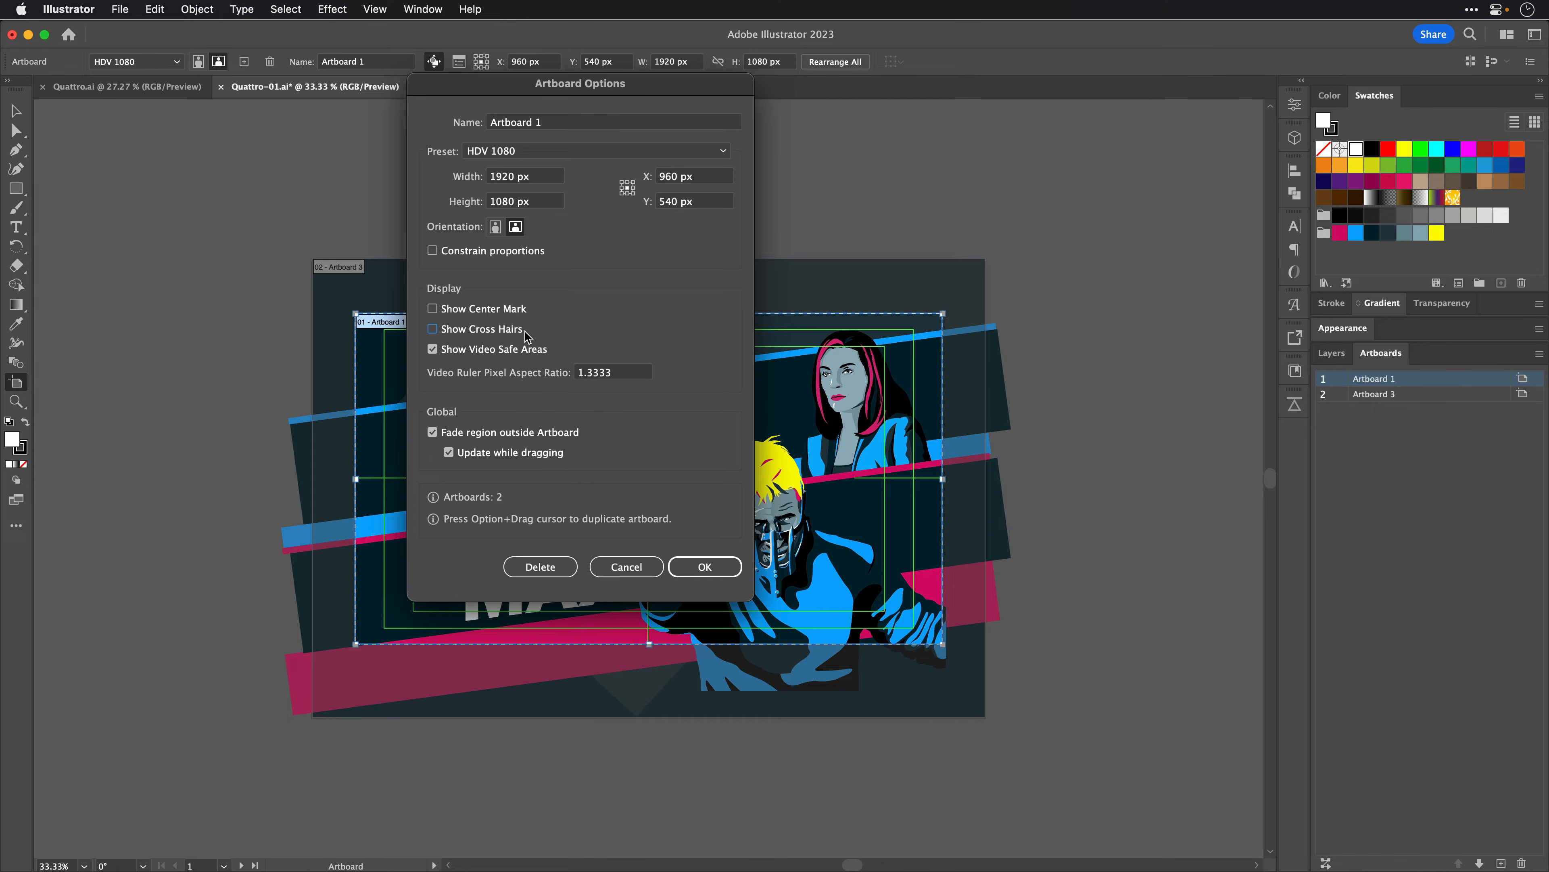
{"action": "left_click", "coordinate": [705, 566]}
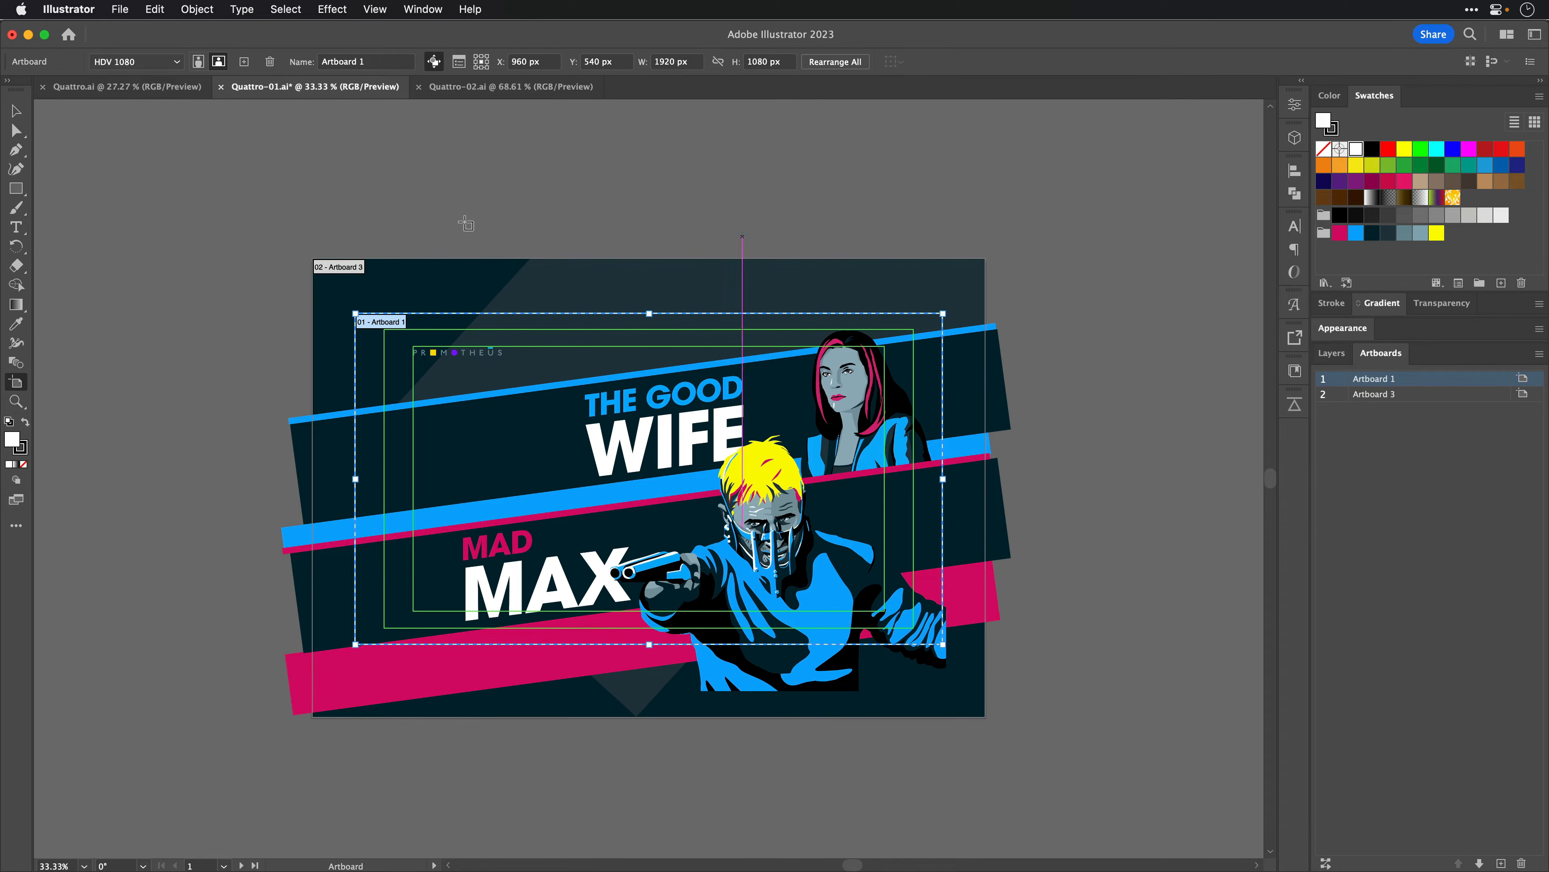
Step: Leave artboard editing, save Quattro-01.ai, and switch back to After Effects
{"action": "left_click", "coordinate": [15, 112]}
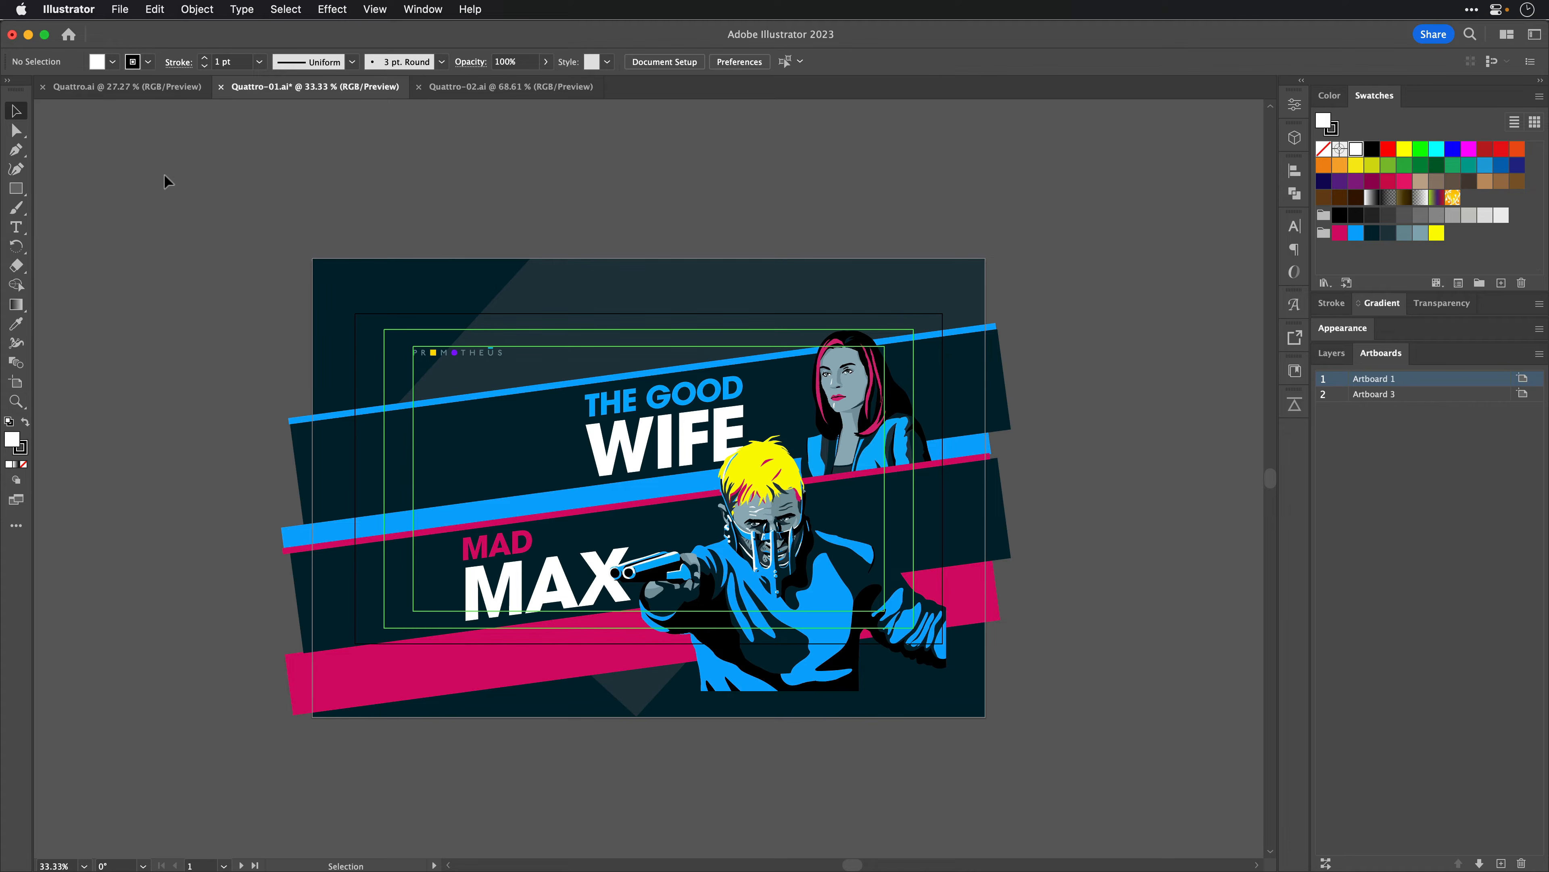
{"action": "key", "text": "super+s"}
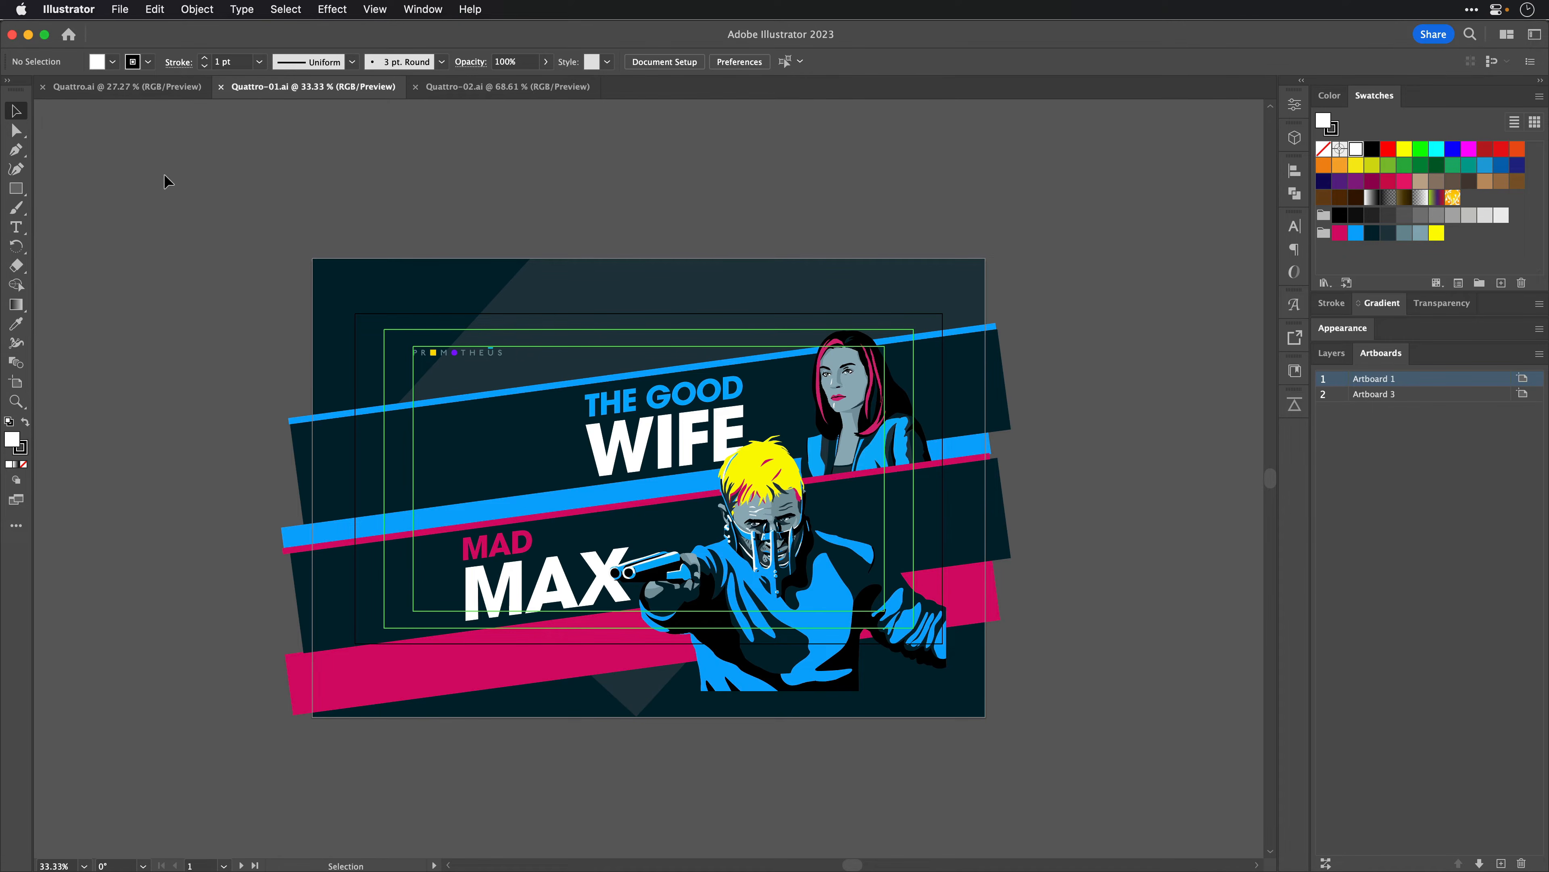
{"action": "key", "text": "super+Tab"}
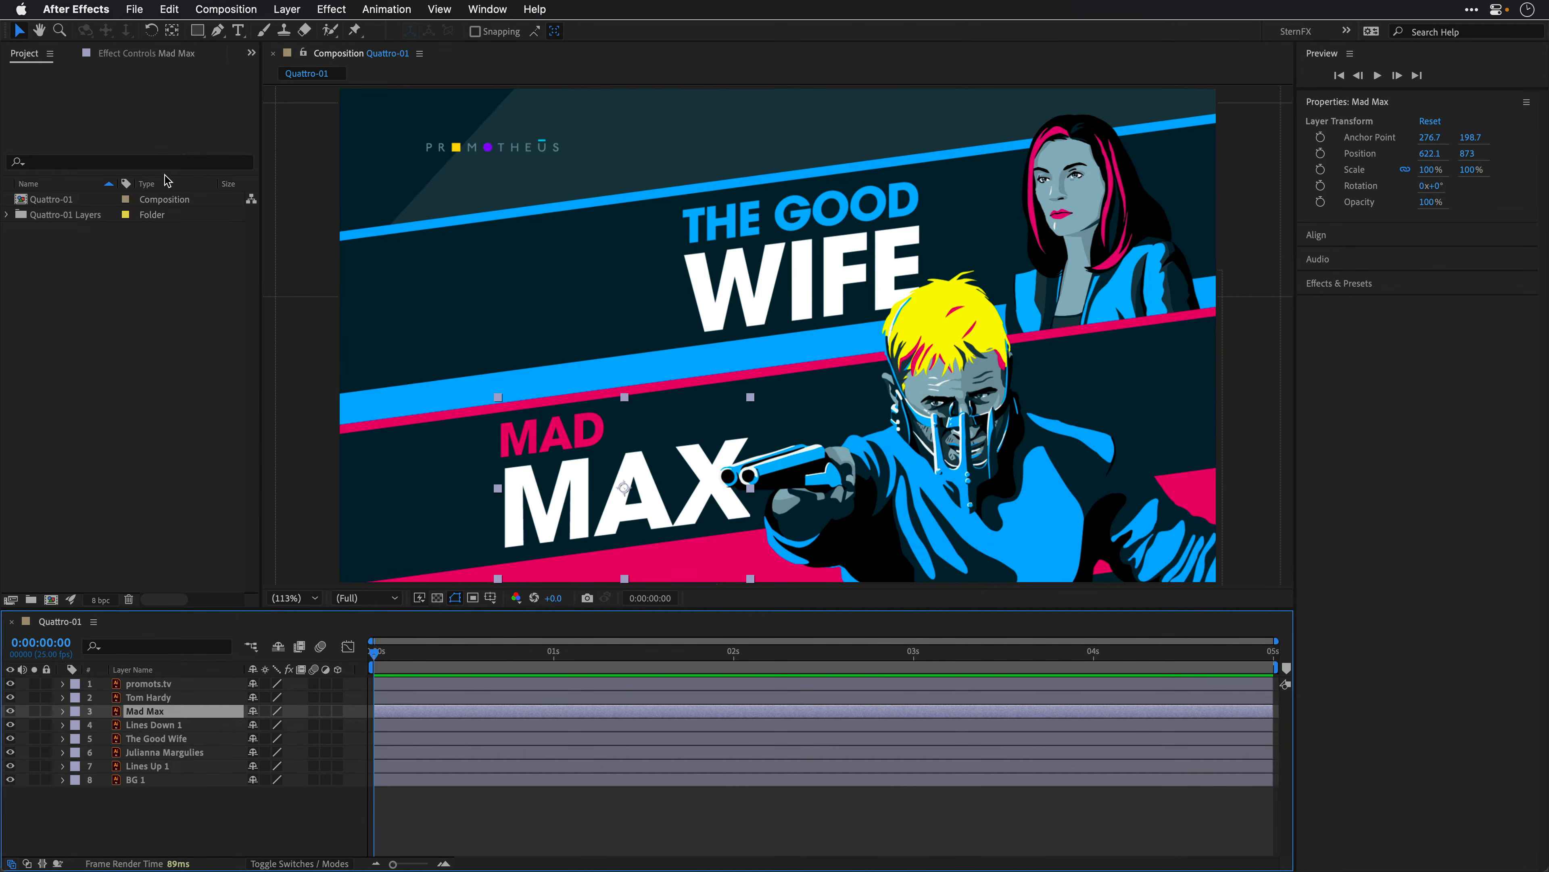
Step: Try moving the Tom Hardy layer to about position 1483.8, 715.5 to check its full extent, and undo the move
{"action": "key", "text": "comma"}
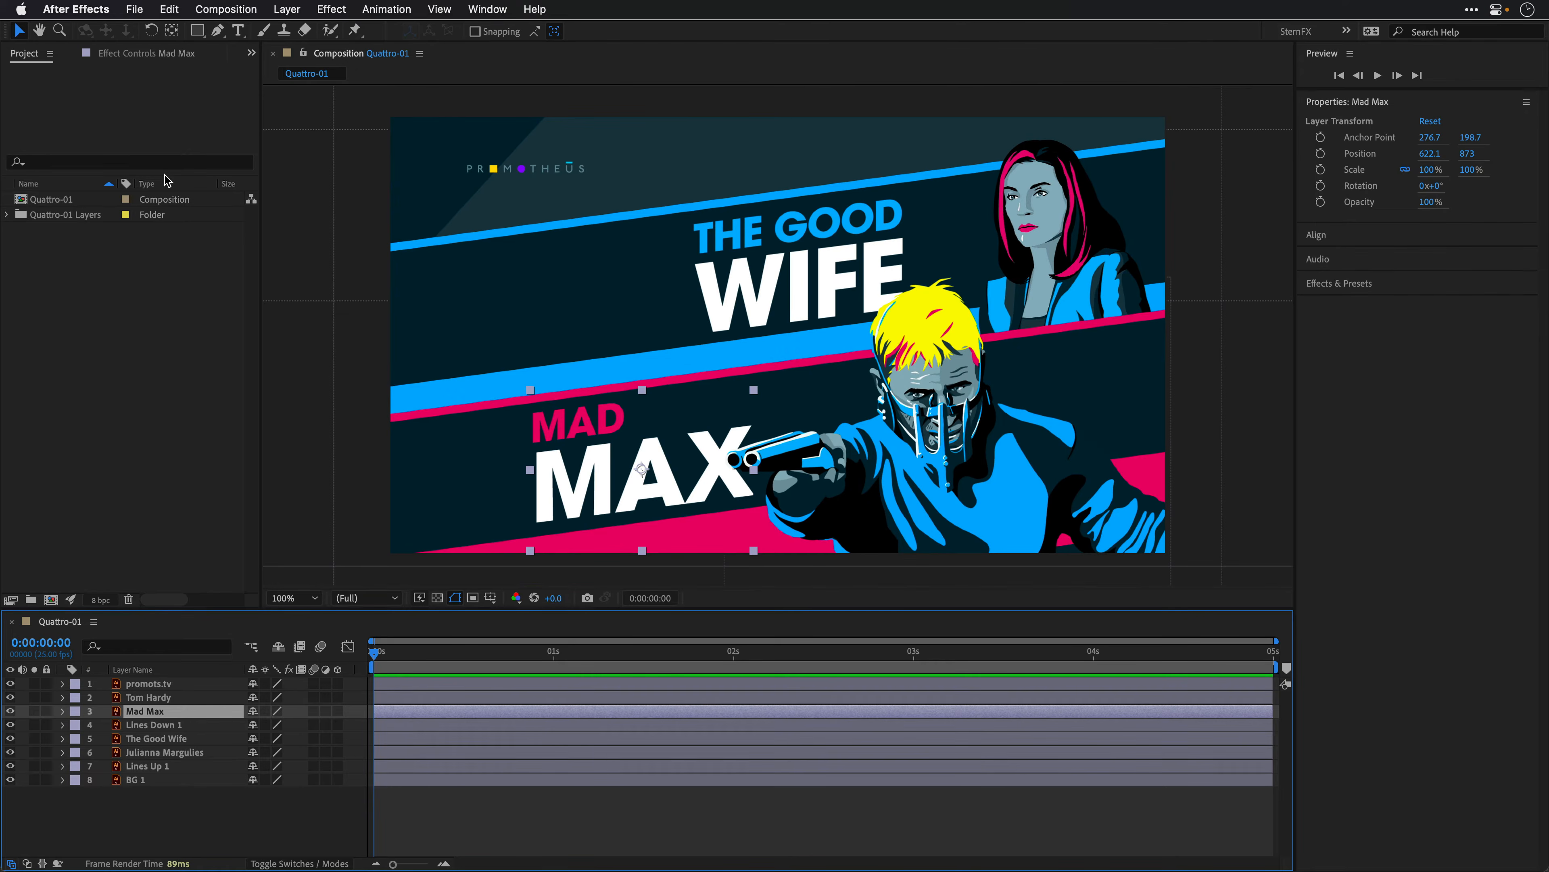
{"action": "key", "text": "comma"}
{"action": "key", "text": "comma"}
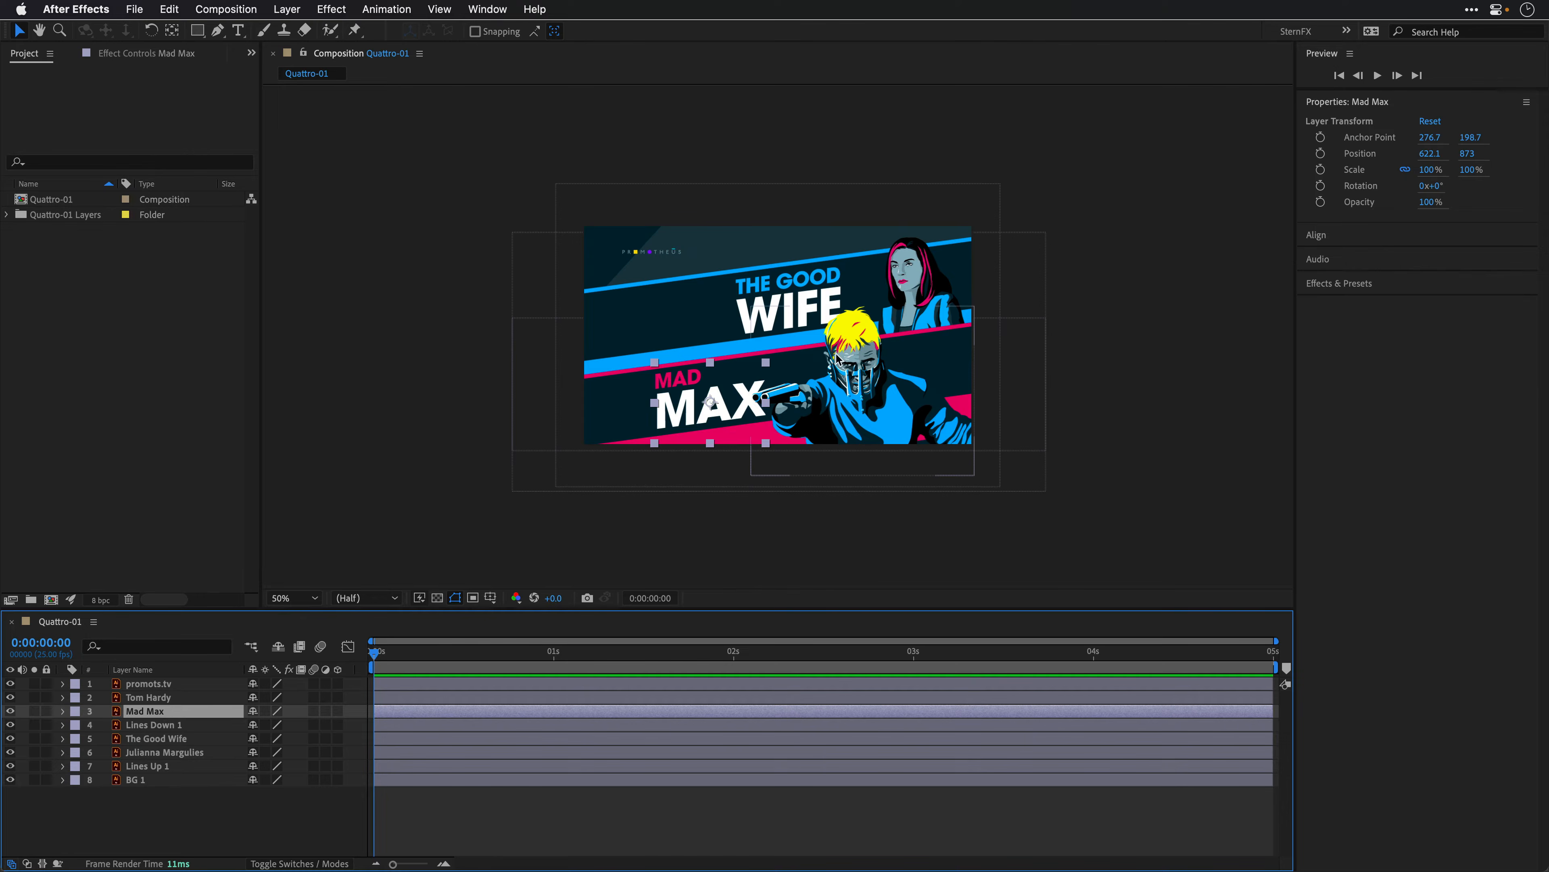
{"action": "left_click", "coordinate": [882, 390]}
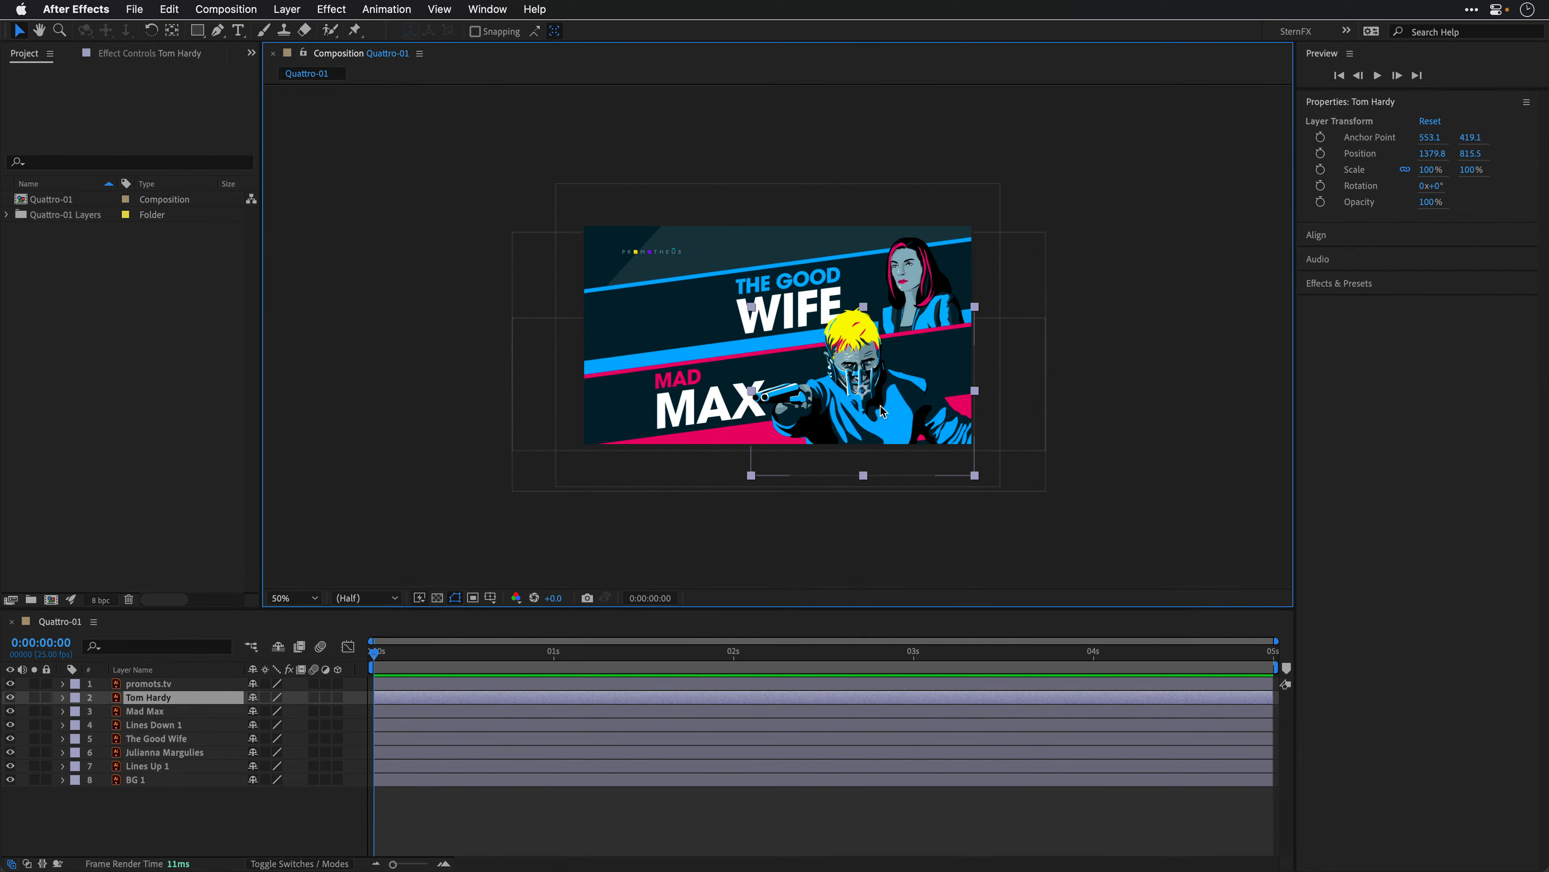
{"action": "left_click_drag", "start_coordinate": [877, 413], "coordinate": [907, 393]}
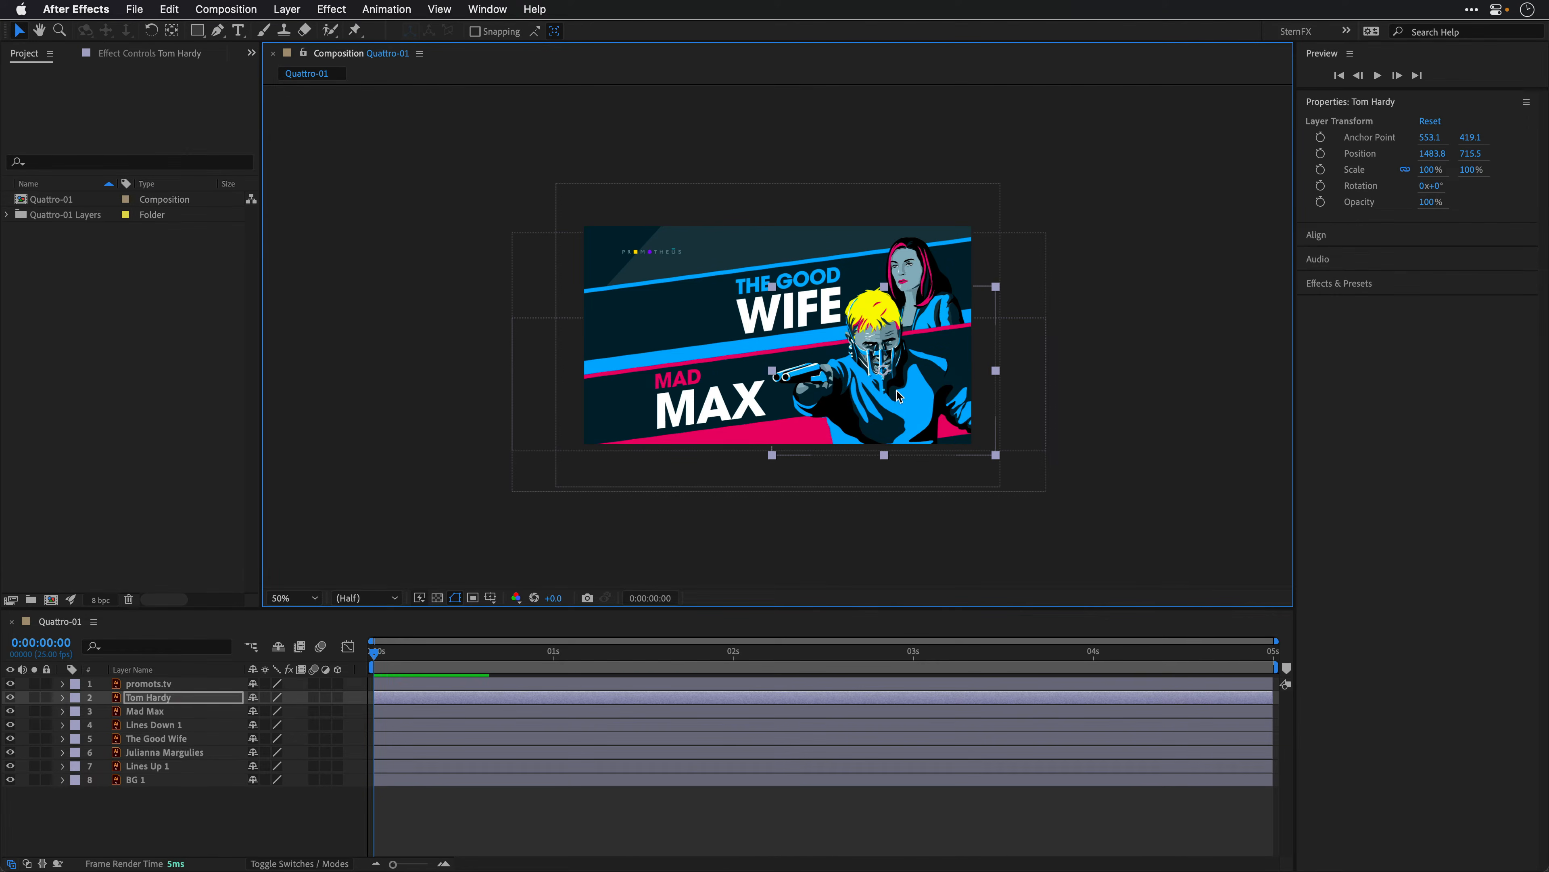
{"action": "key", "text": "super+z"}
Step: Try moving the Lines Down 1 layer to about position 729.9, 787.6, and undo the move
{"action": "left_click", "coordinate": [546, 382]}
{"action": "left_click_drag", "start_coordinate": [546, 383], "coordinate": [501, 391]}
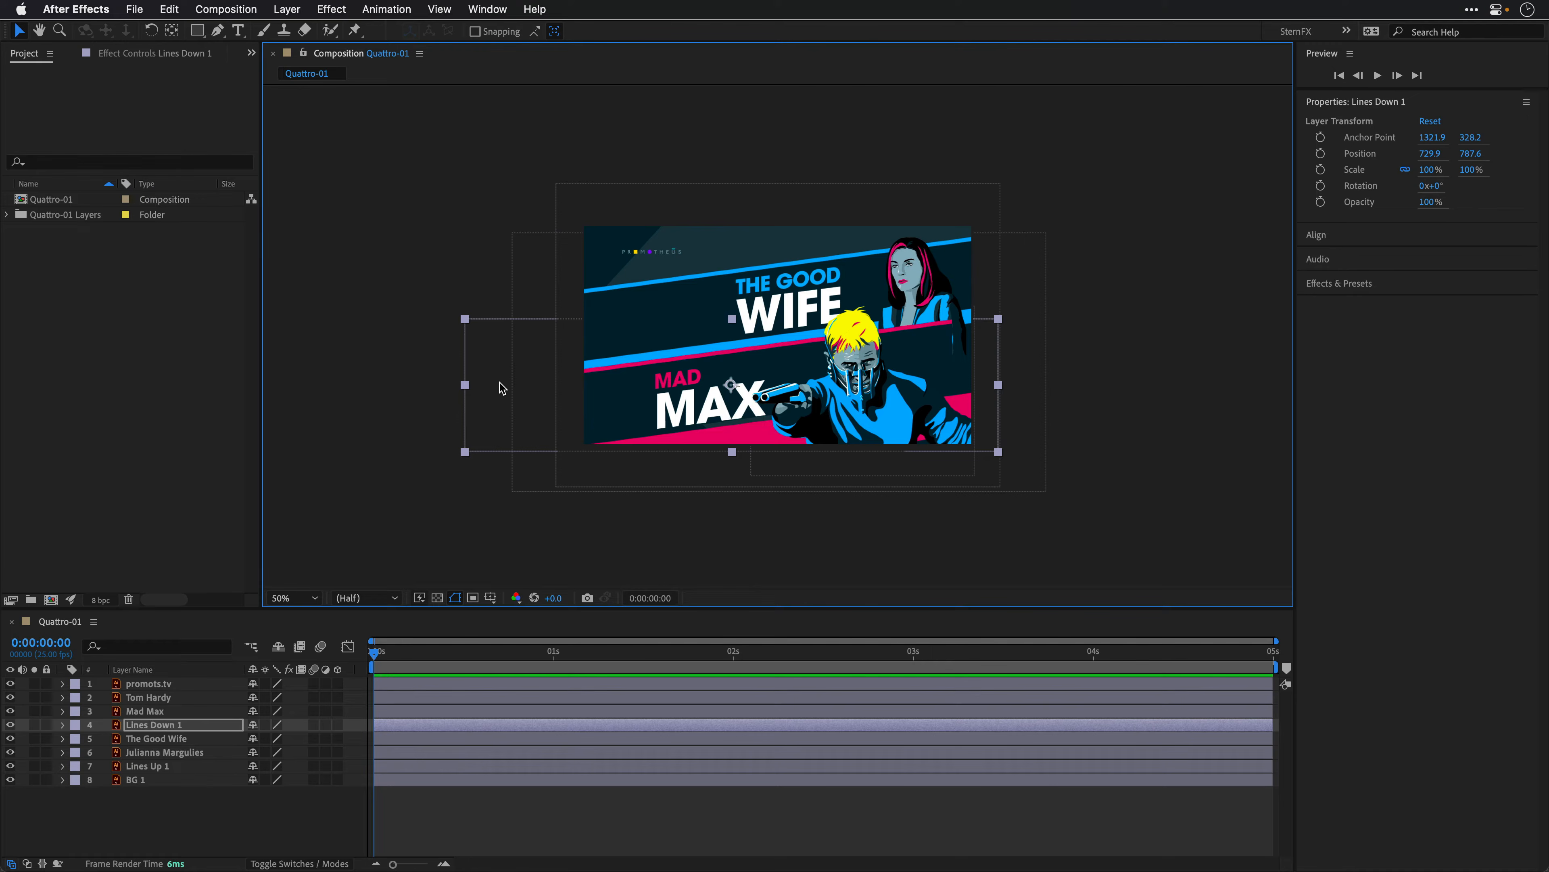
{"action": "key", "text": "super+z"}
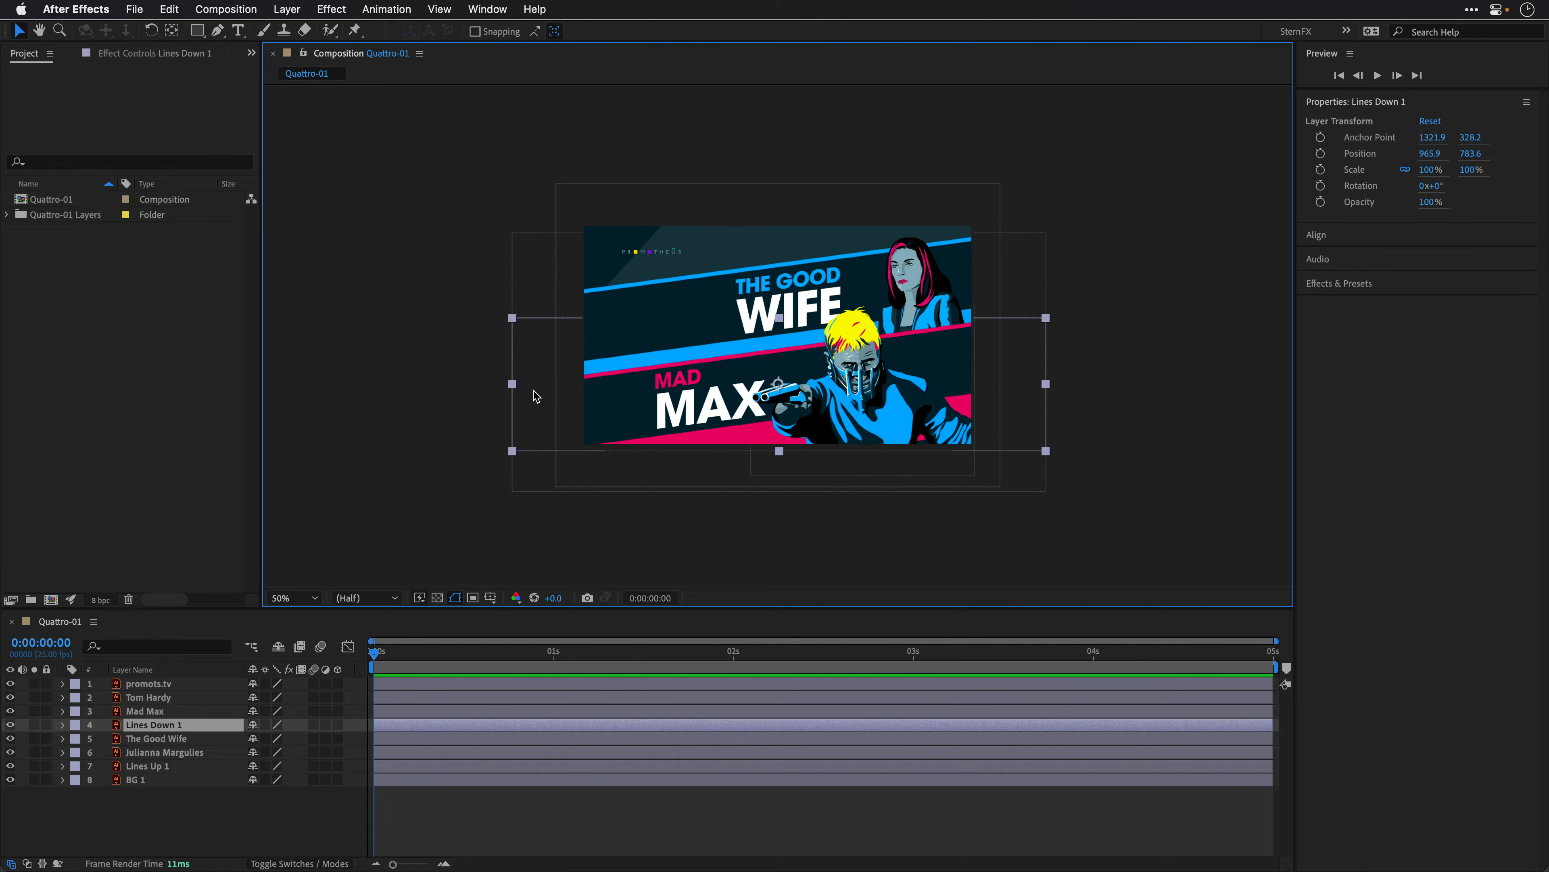
Step: Switch to Illustrator and bring up the Quattro-02.ai document with its whole artwork in view
{"action": "key", "text": "super+Tab"}
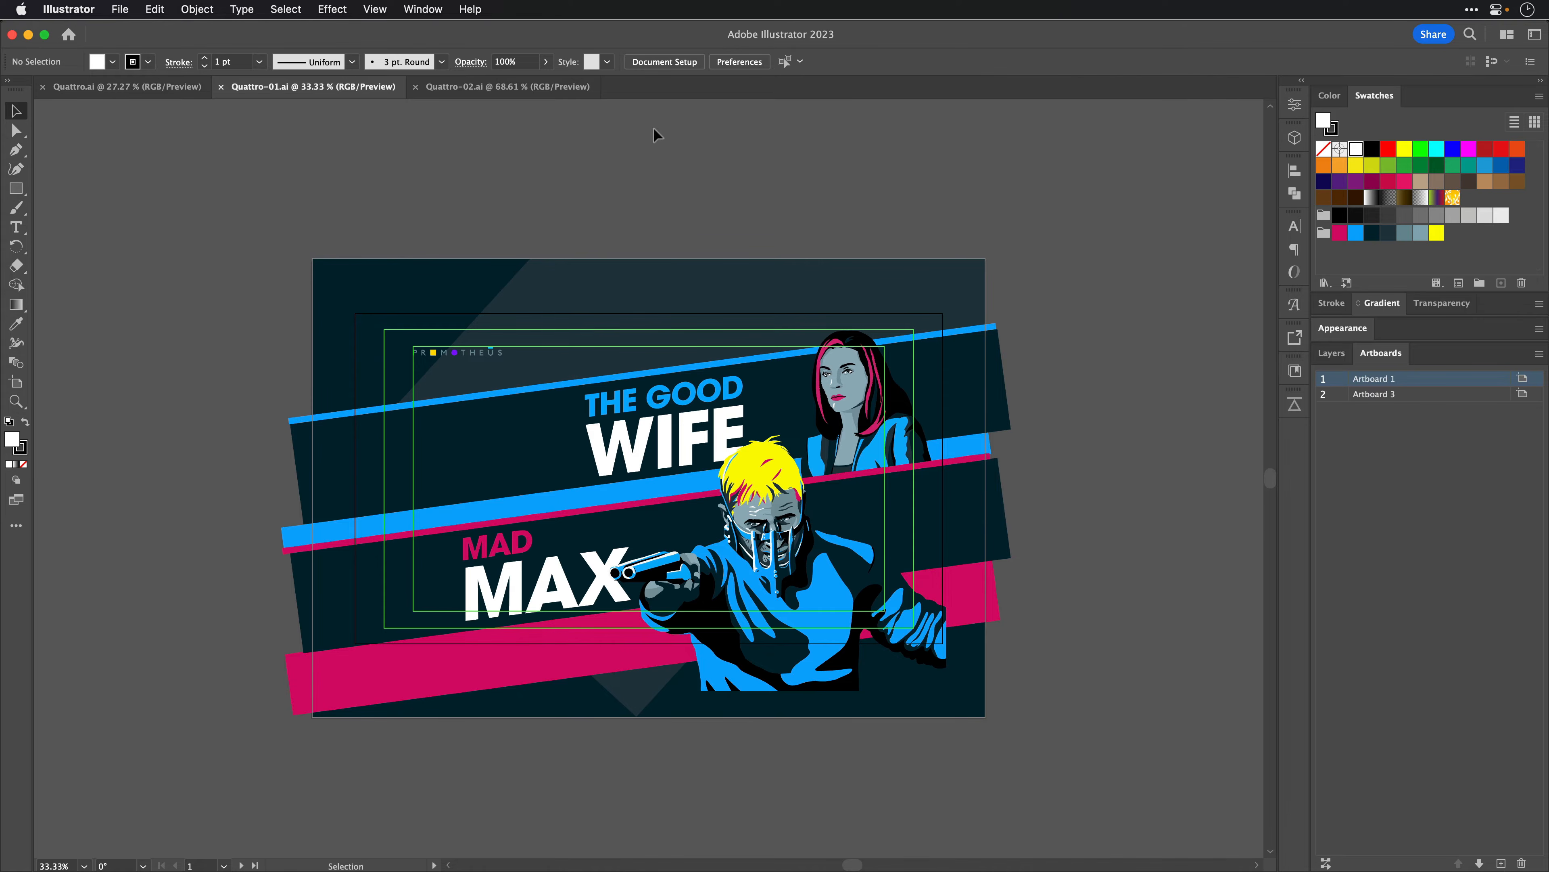
{"action": "left_click", "coordinate": [502, 94]}
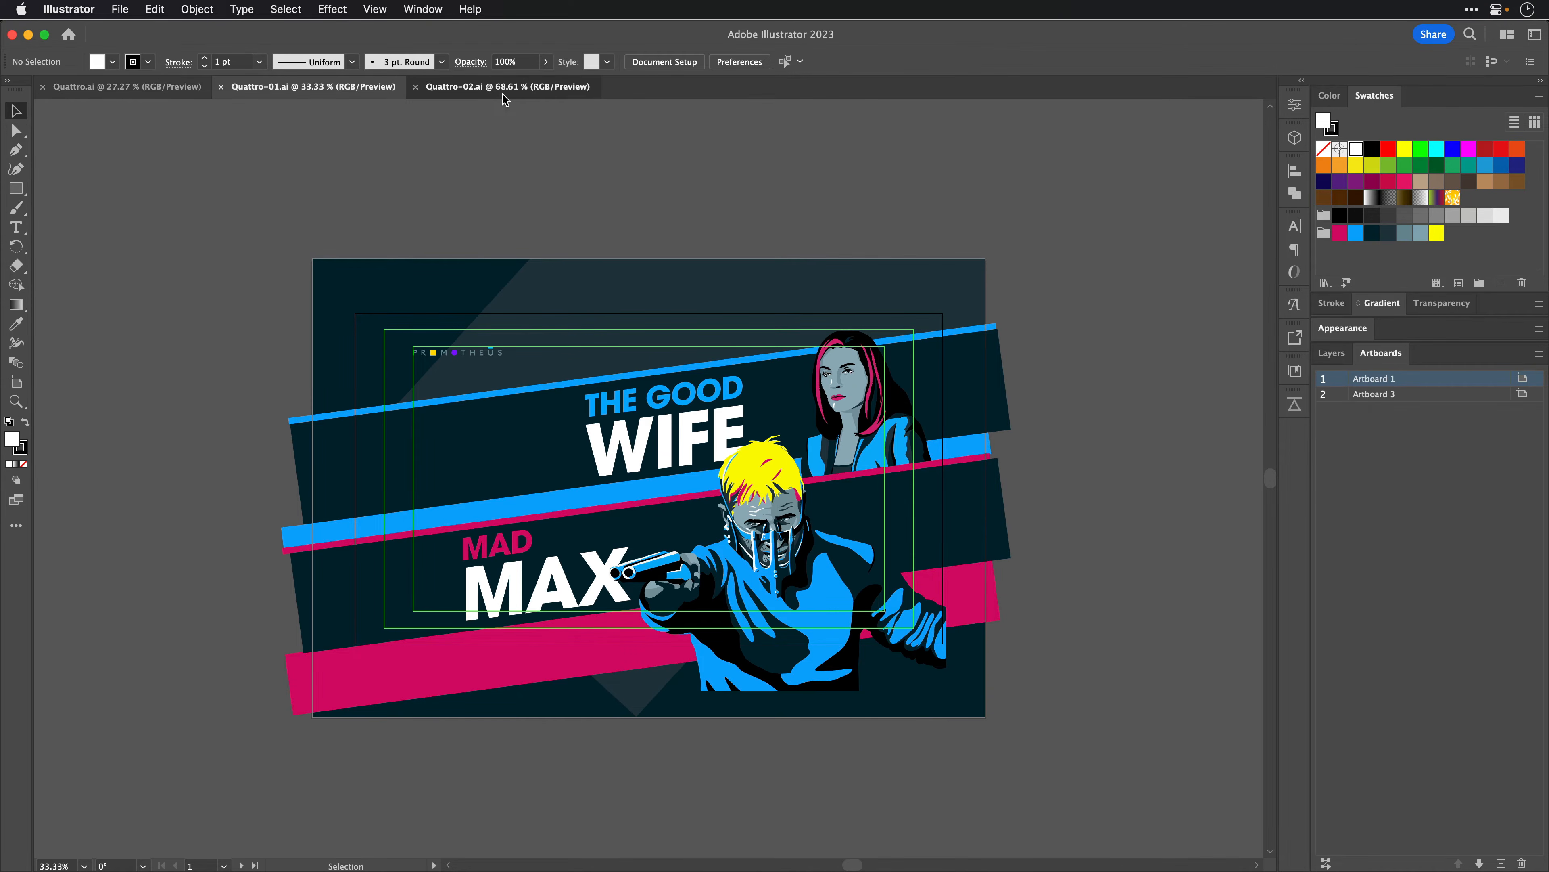
{"action": "key", "text": "super+minus"}
{"action": "key", "text": "super+minus"}
{"action": "key", "text": "super+minus"}
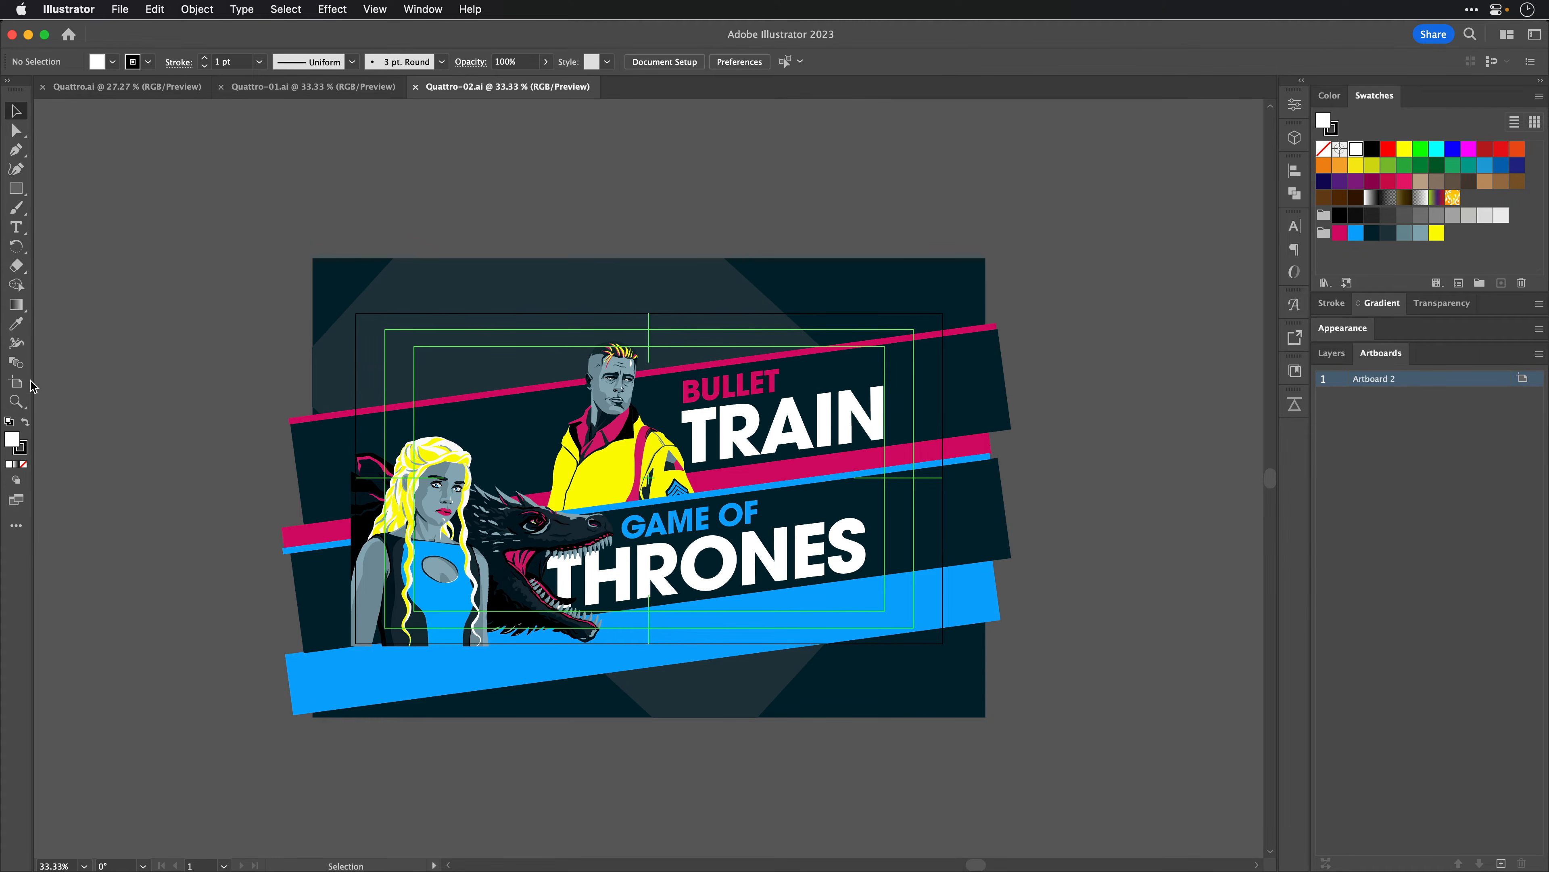
Step: Draw a 2200 x 1500 px artboard around the full background and turn off its center mark, cross hairs and video safe areas
{"action": "left_click", "coordinate": [15, 382]}
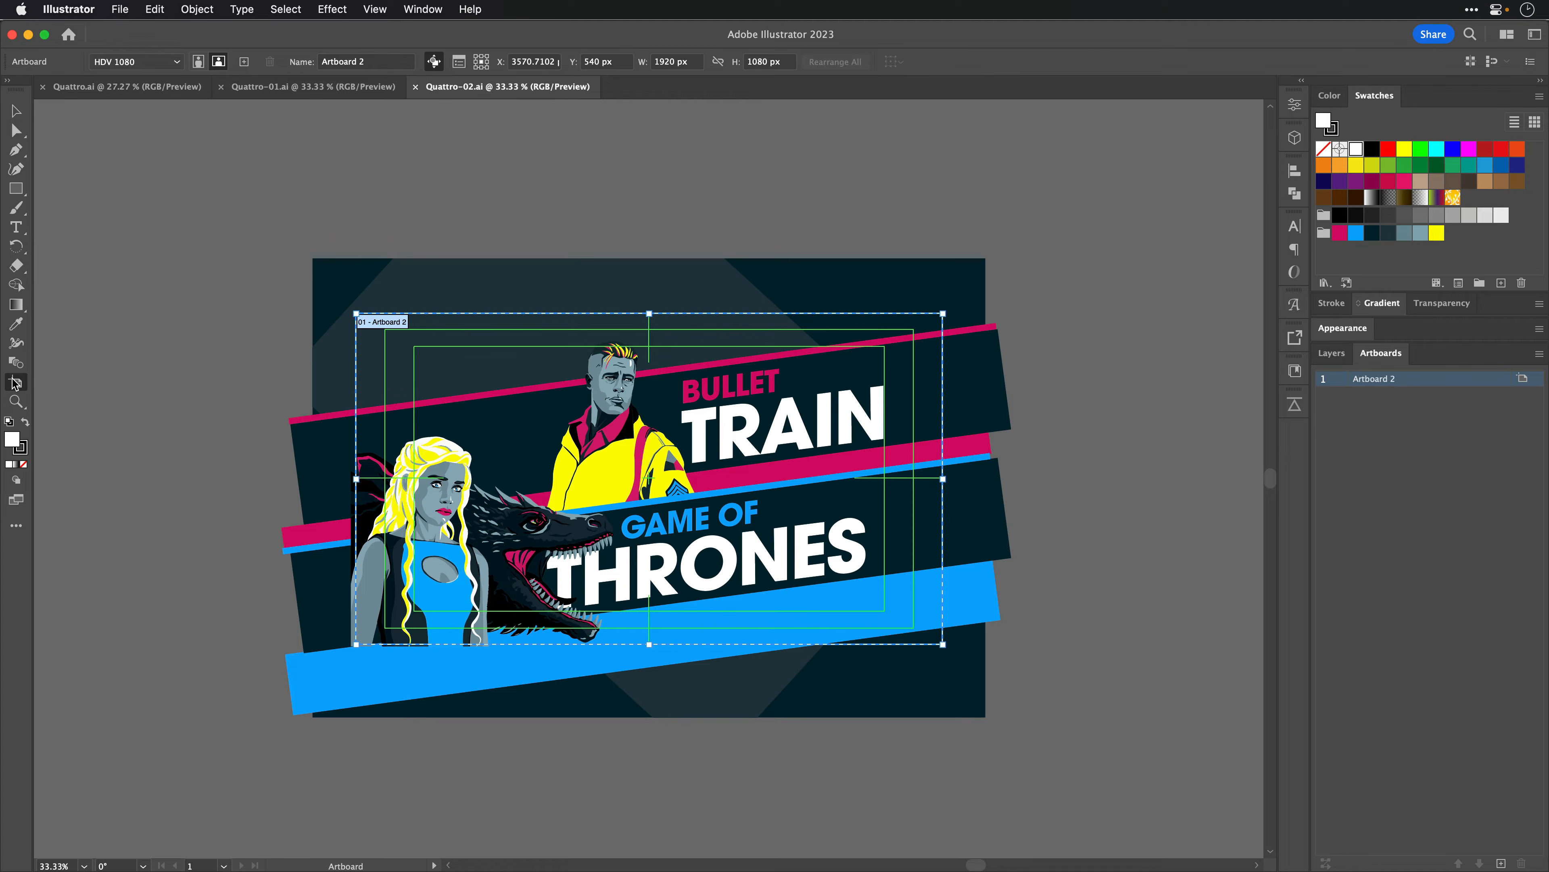
{"action": "left_click_drag", "start_coordinate": [312, 258], "coordinate": [984, 715]}
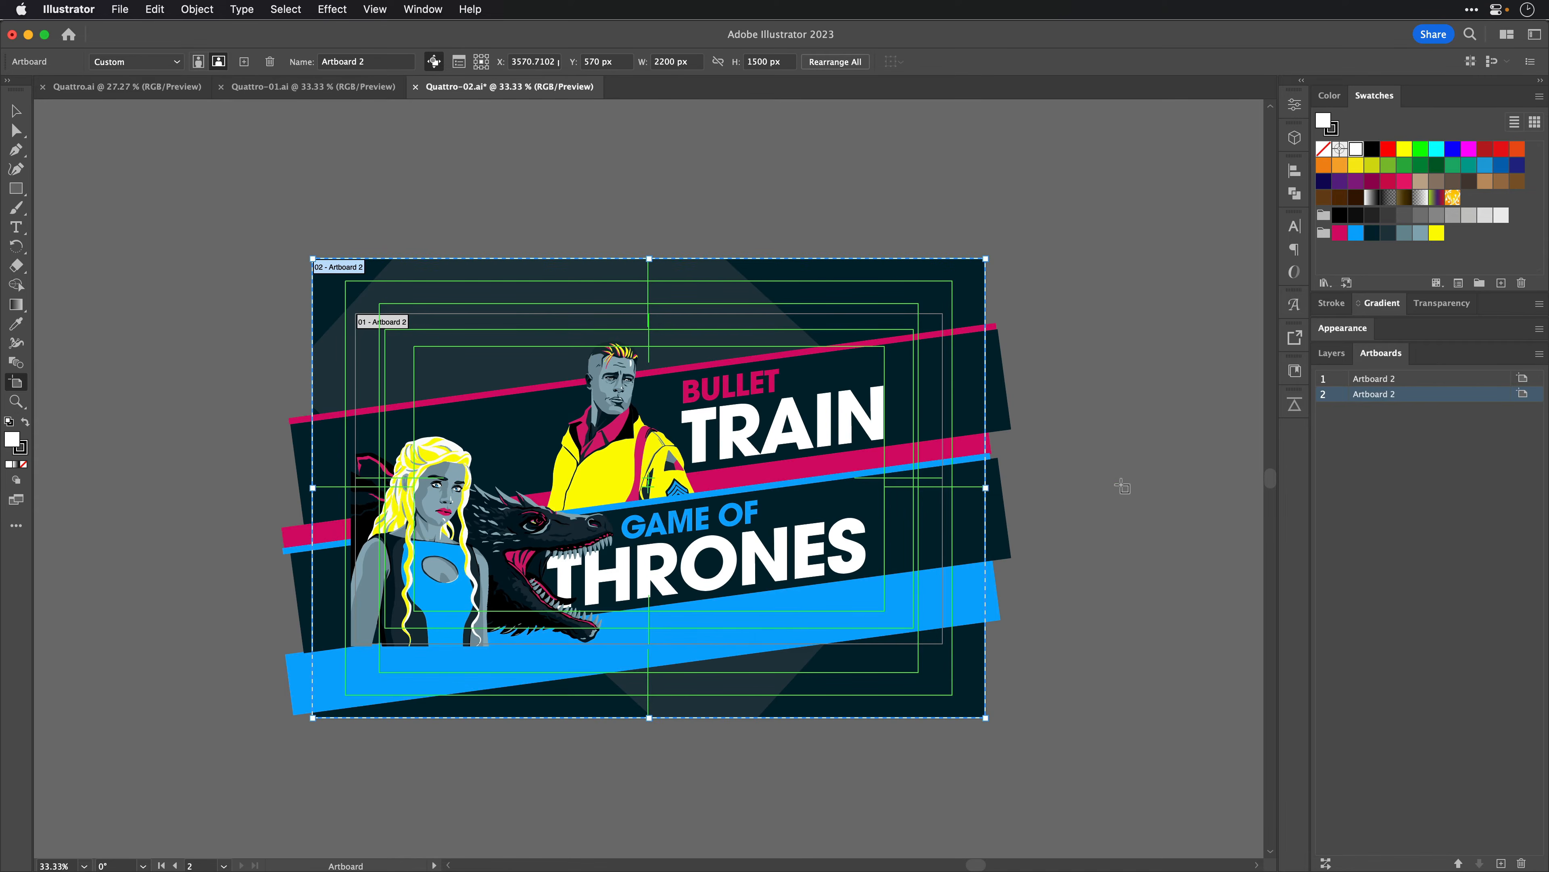
{"action": "left_click", "coordinate": [459, 61]}
{"action": "left_click", "coordinate": [433, 308]}
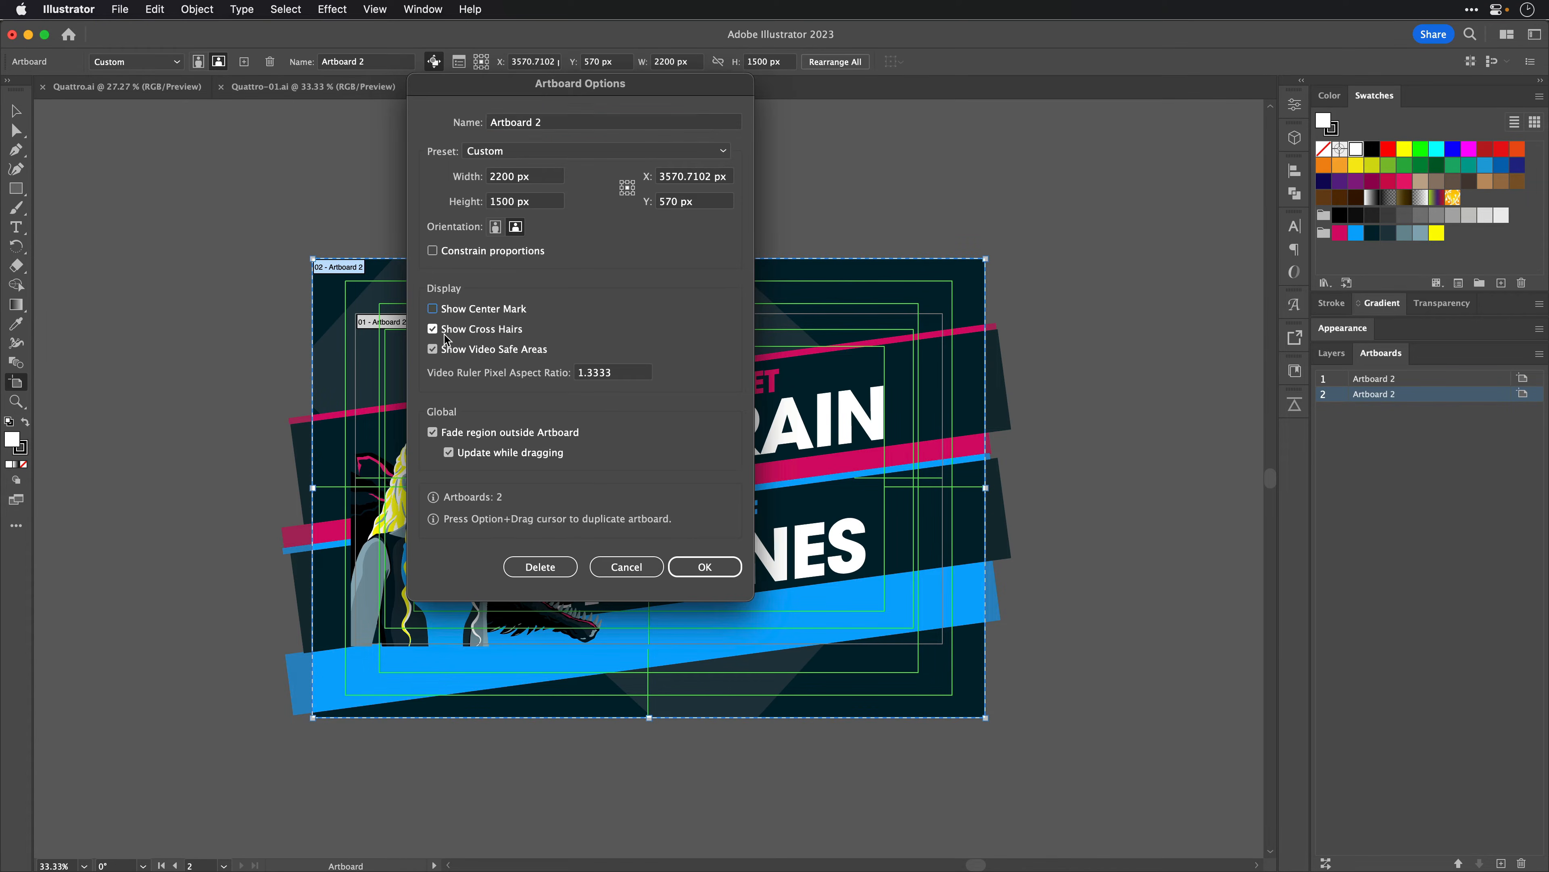
{"action": "left_click", "coordinate": [433, 328]}
{"action": "left_click", "coordinate": [433, 349]}
{"action": "left_click", "coordinate": [692, 574]}
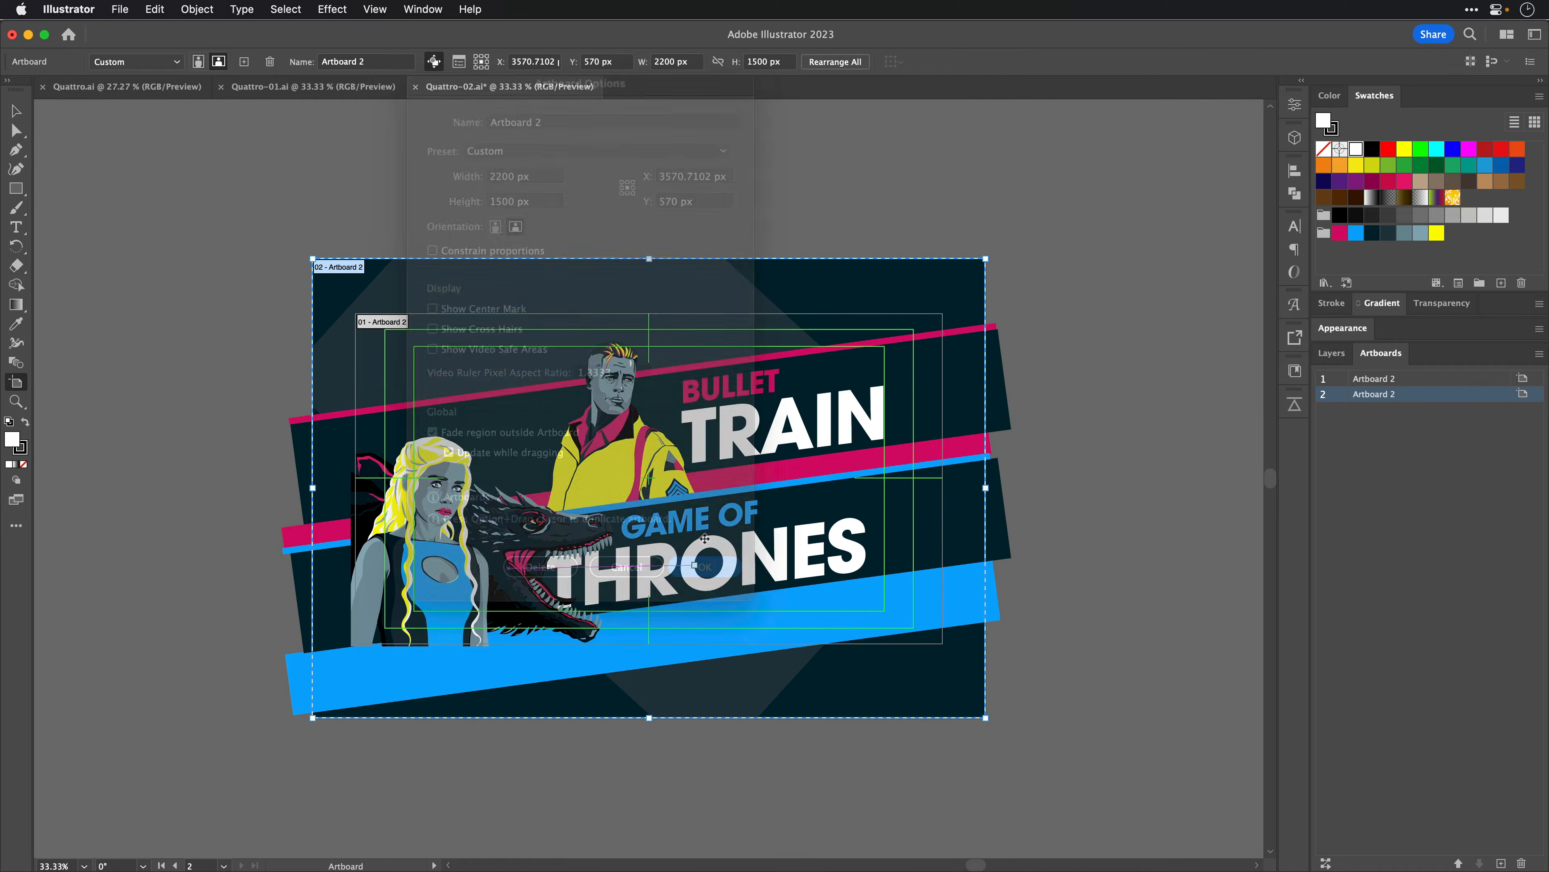
Step: Turn off the center mark, cross hairs and video safe areas for the original 1920 x 1080 px artboard
{"action": "left_click", "coordinate": [1339, 380]}
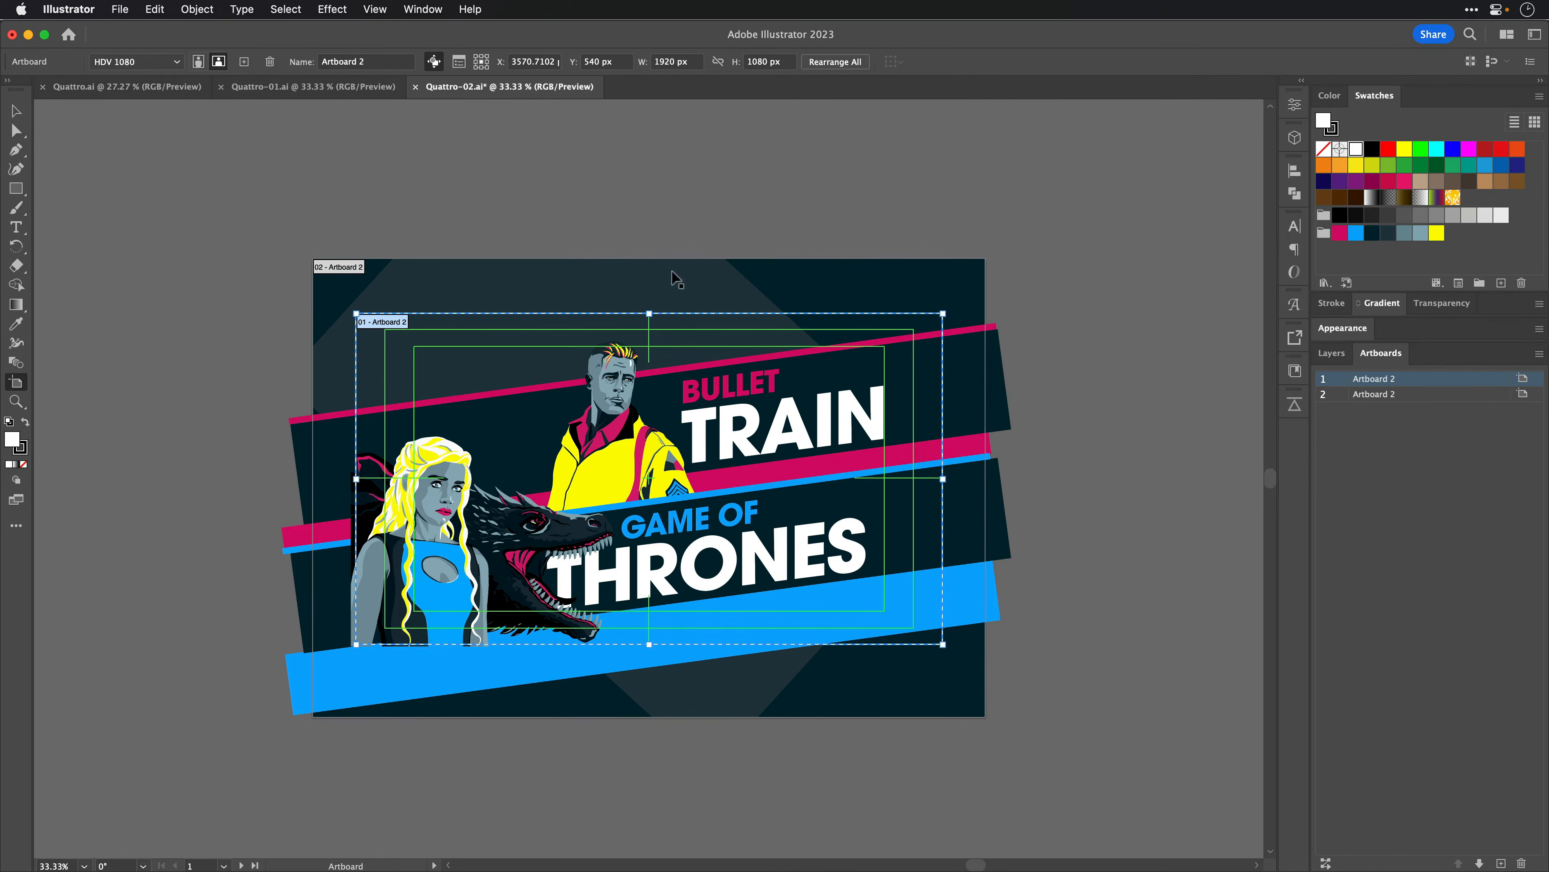
{"action": "left_click", "coordinate": [458, 61]}
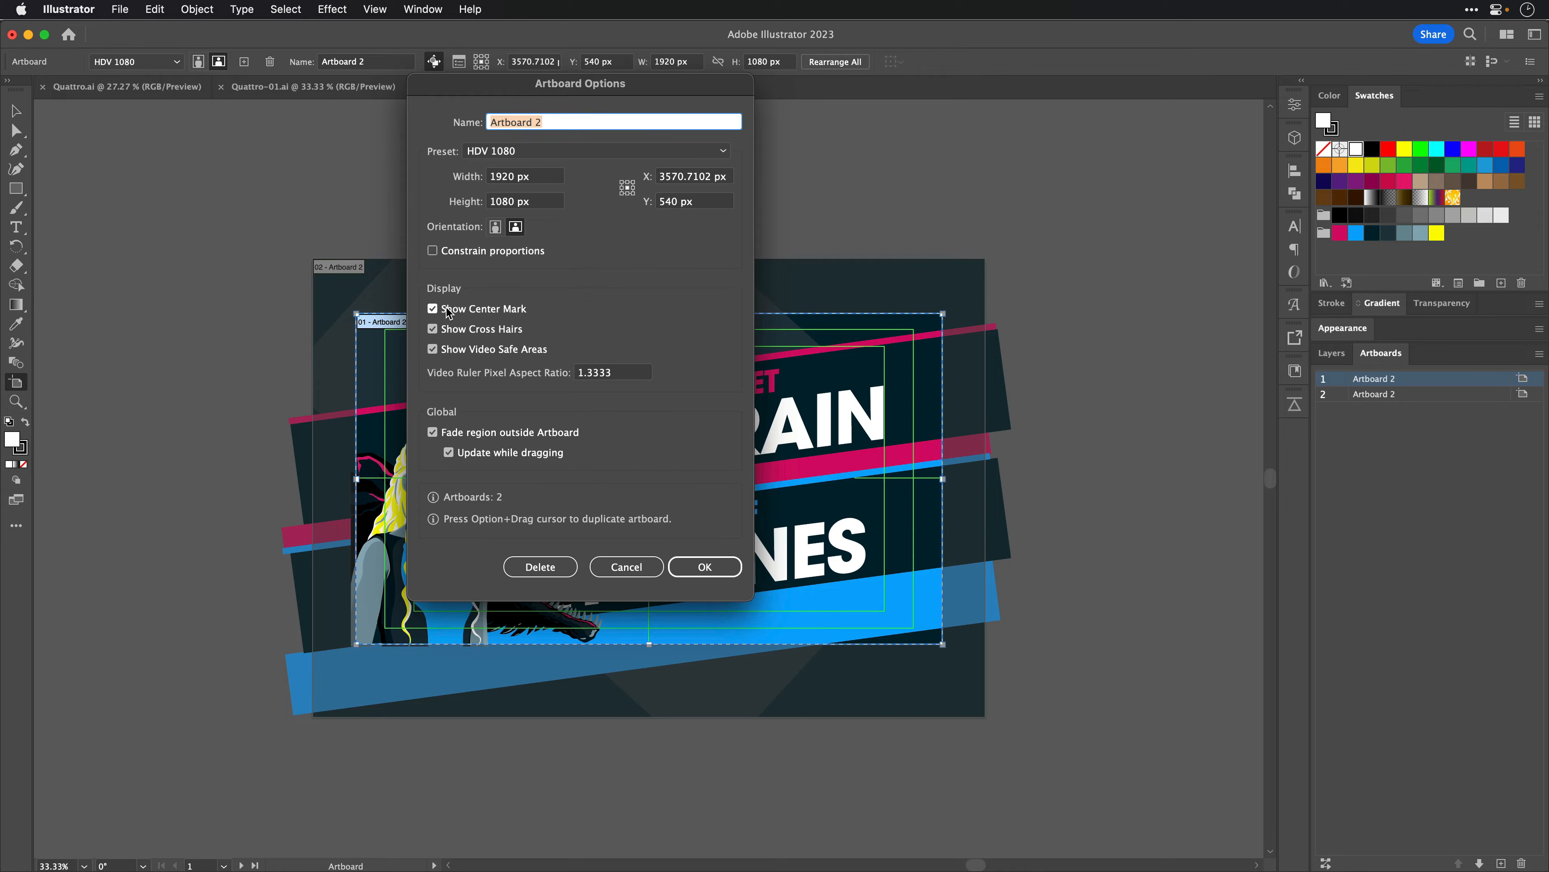
{"action": "left_click", "coordinate": [432, 308]}
{"action": "left_click", "coordinate": [433, 328]}
{"action": "left_click", "coordinate": [433, 348]}
{"action": "left_click", "coordinate": [671, 566]}
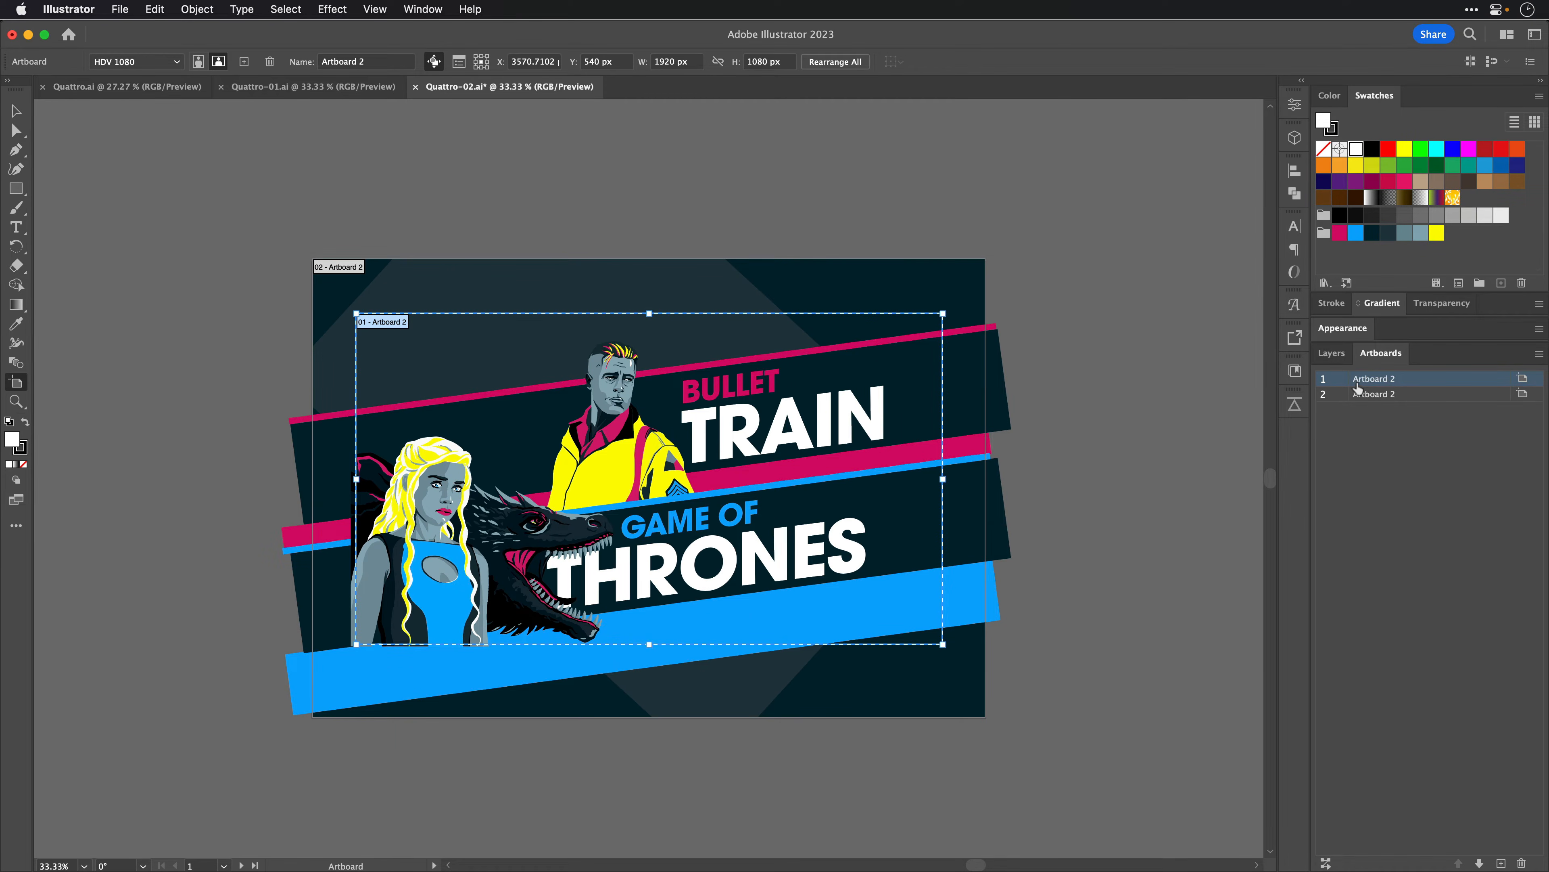
{"action": "left_click", "coordinate": [1380, 398]}
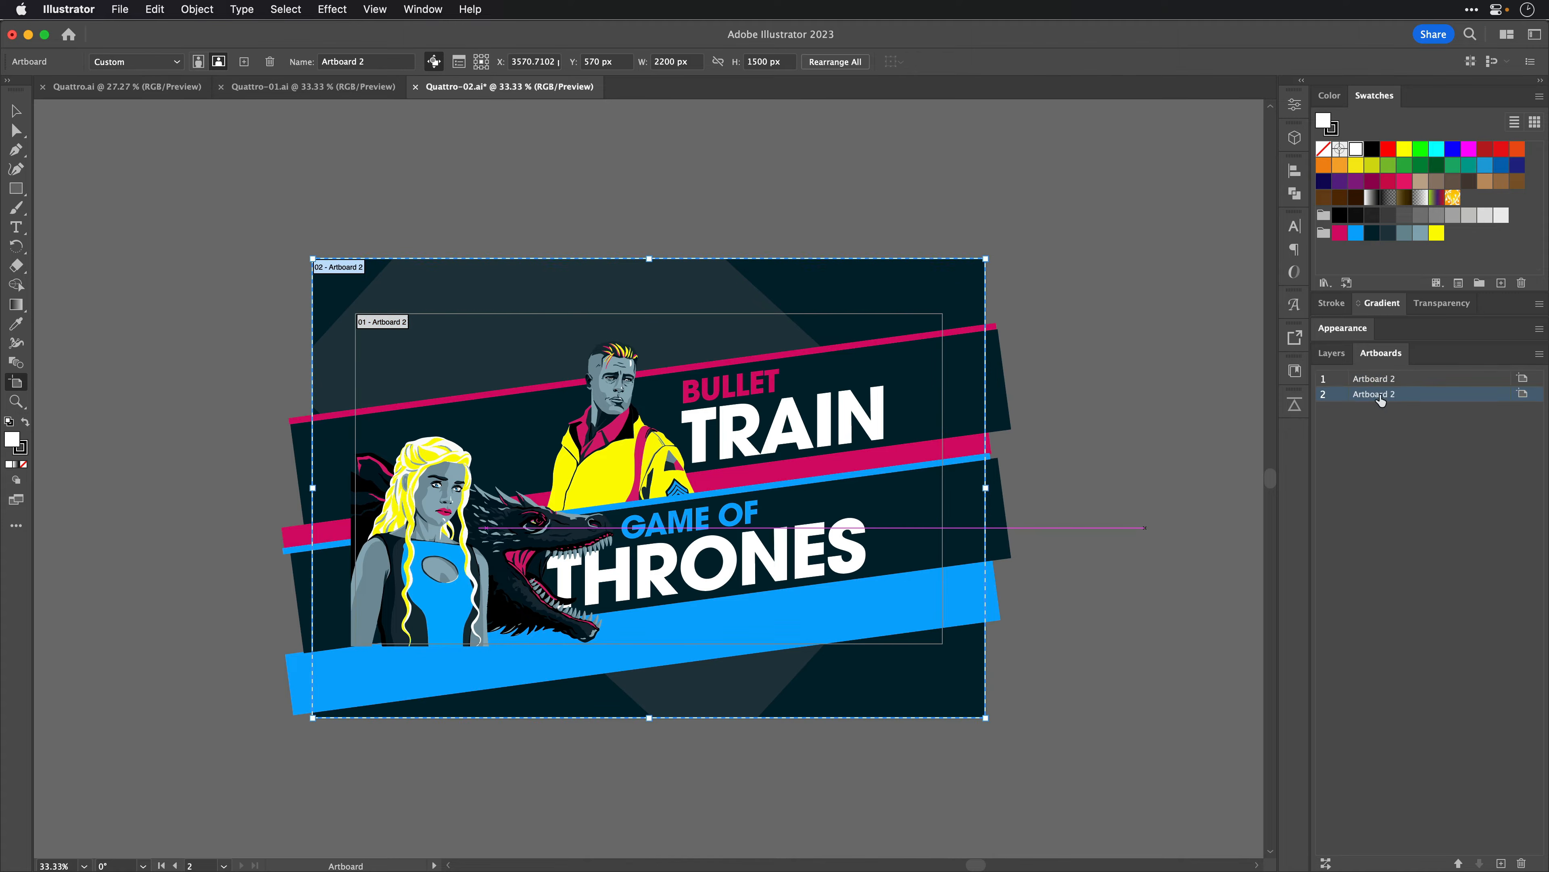
{"action": "double_click", "coordinate": [1383, 395]}
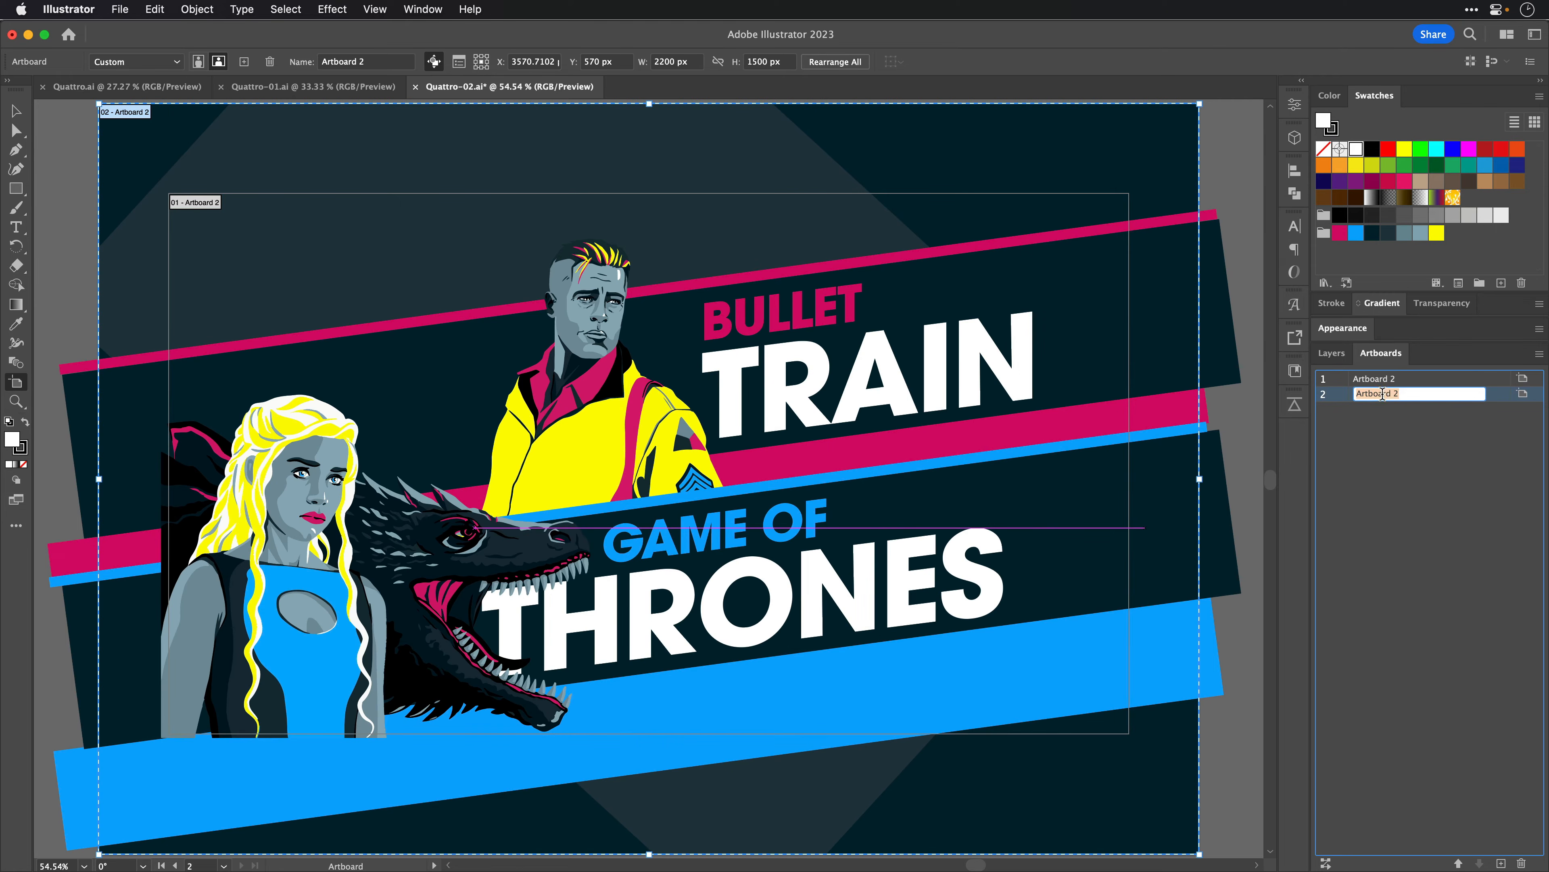
{"action": "left_click", "coordinate": [1385, 420]}
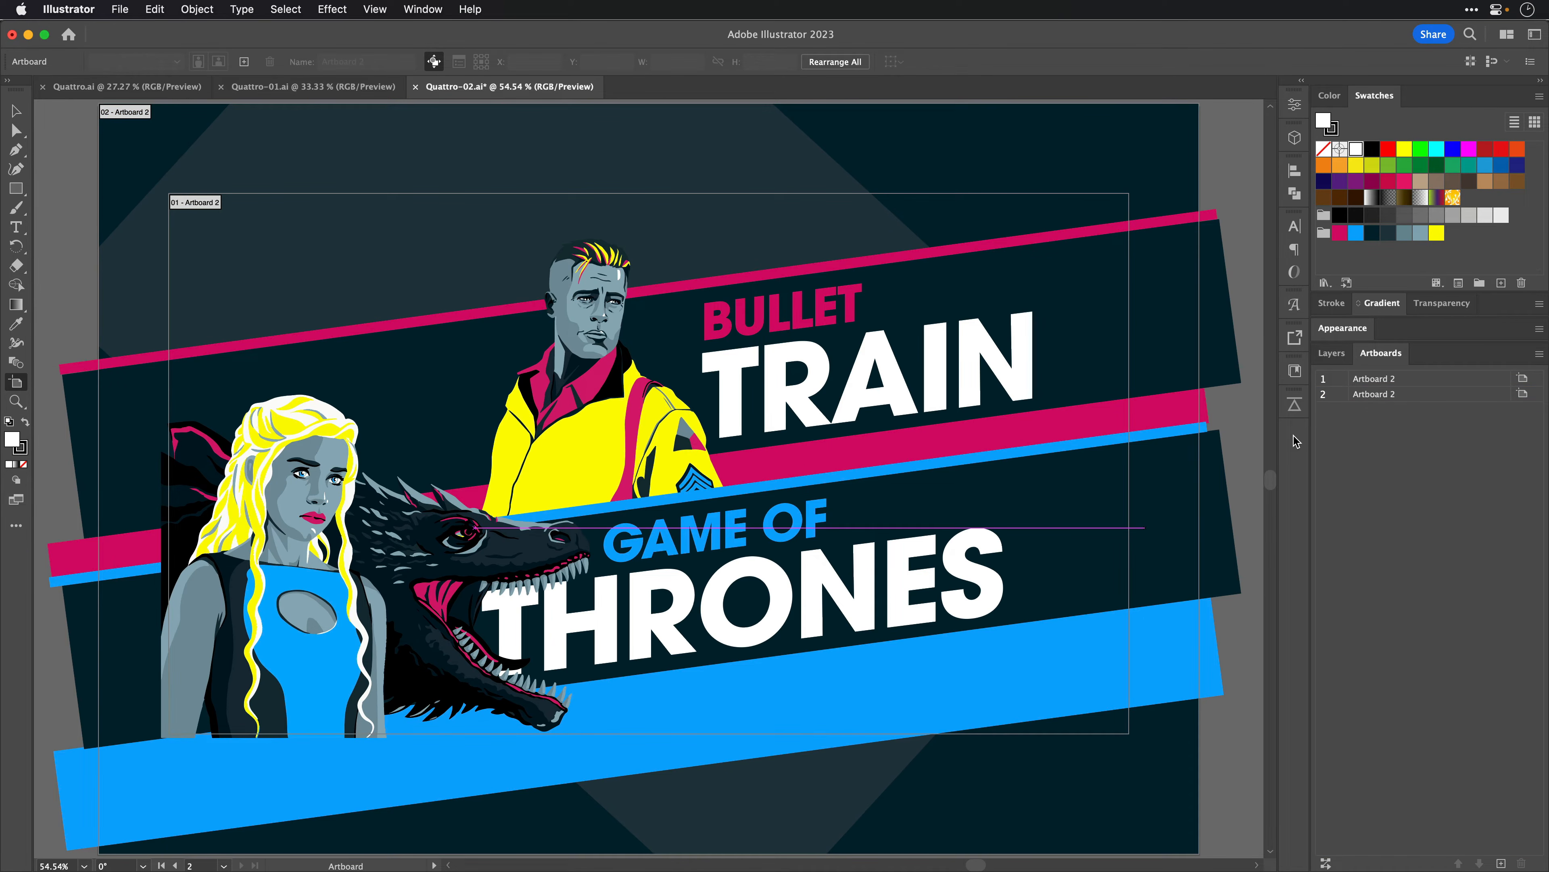
Step: Save Quattro-02.ai and switch to After Effects
{"action": "key", "text": "super+s"}
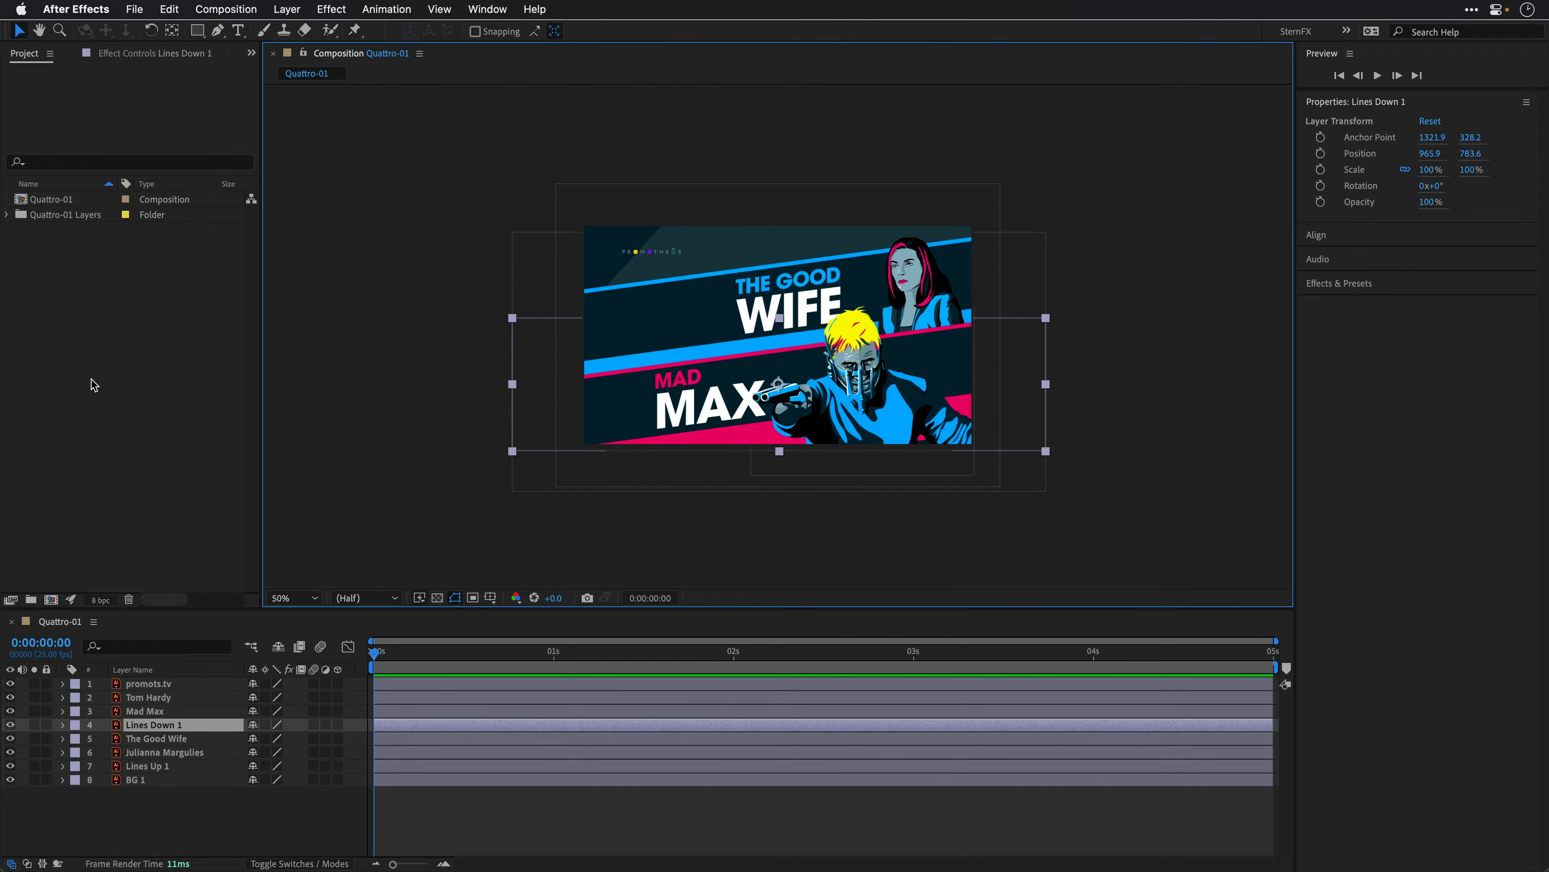
Step: Set the import preference for multiple dragged items to Composition - Retain Layer Sizes
{"action": "left_click", "coordinate": [79, 9]}
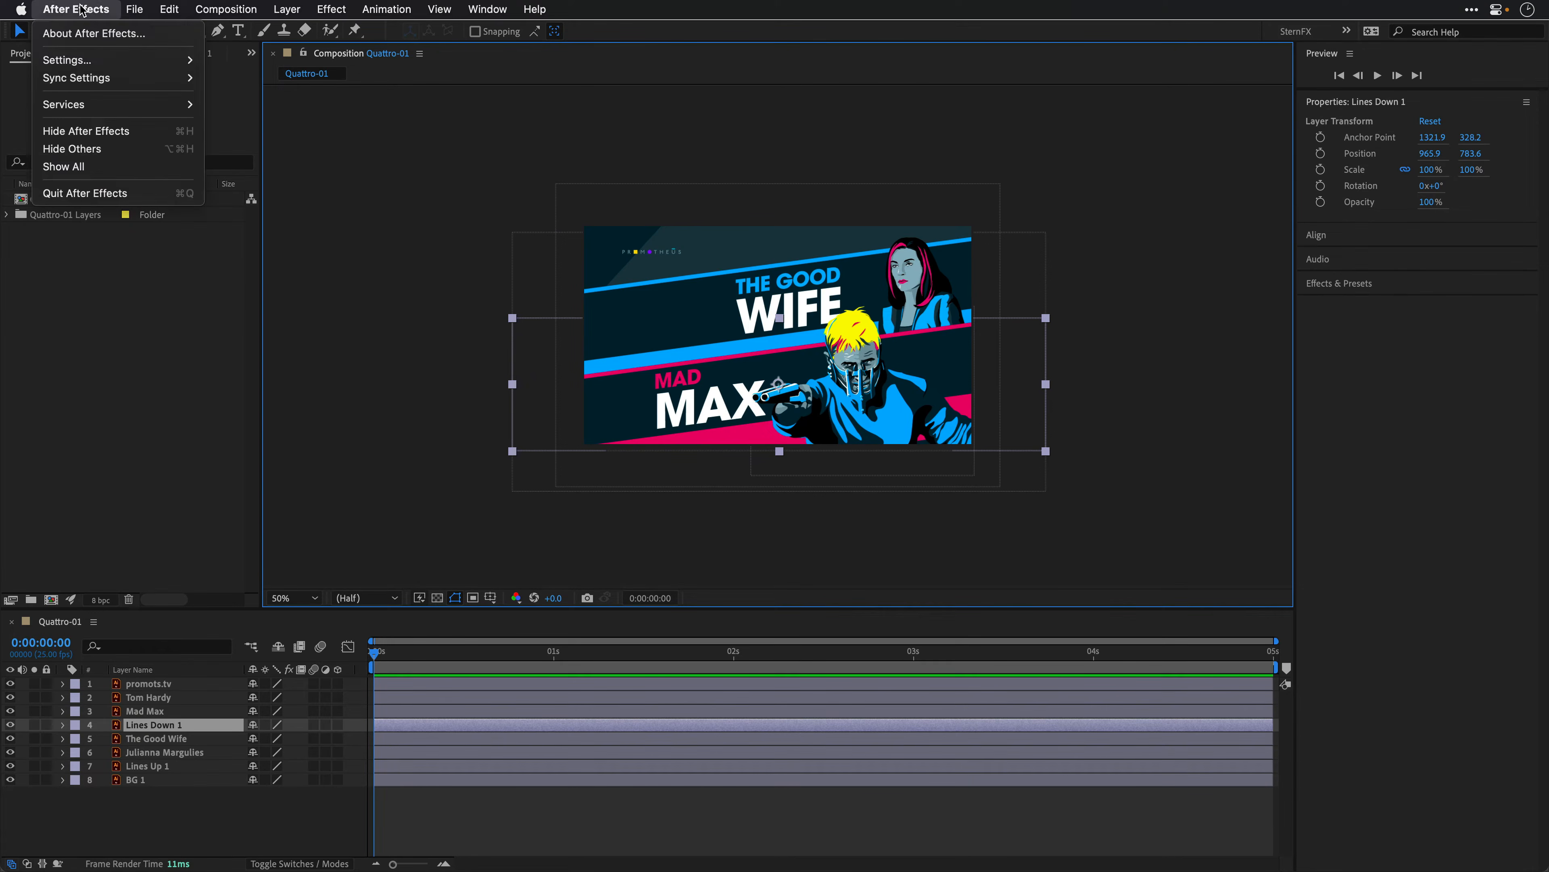
{"action": "mouse_move", "coordinate": [80, 63]}
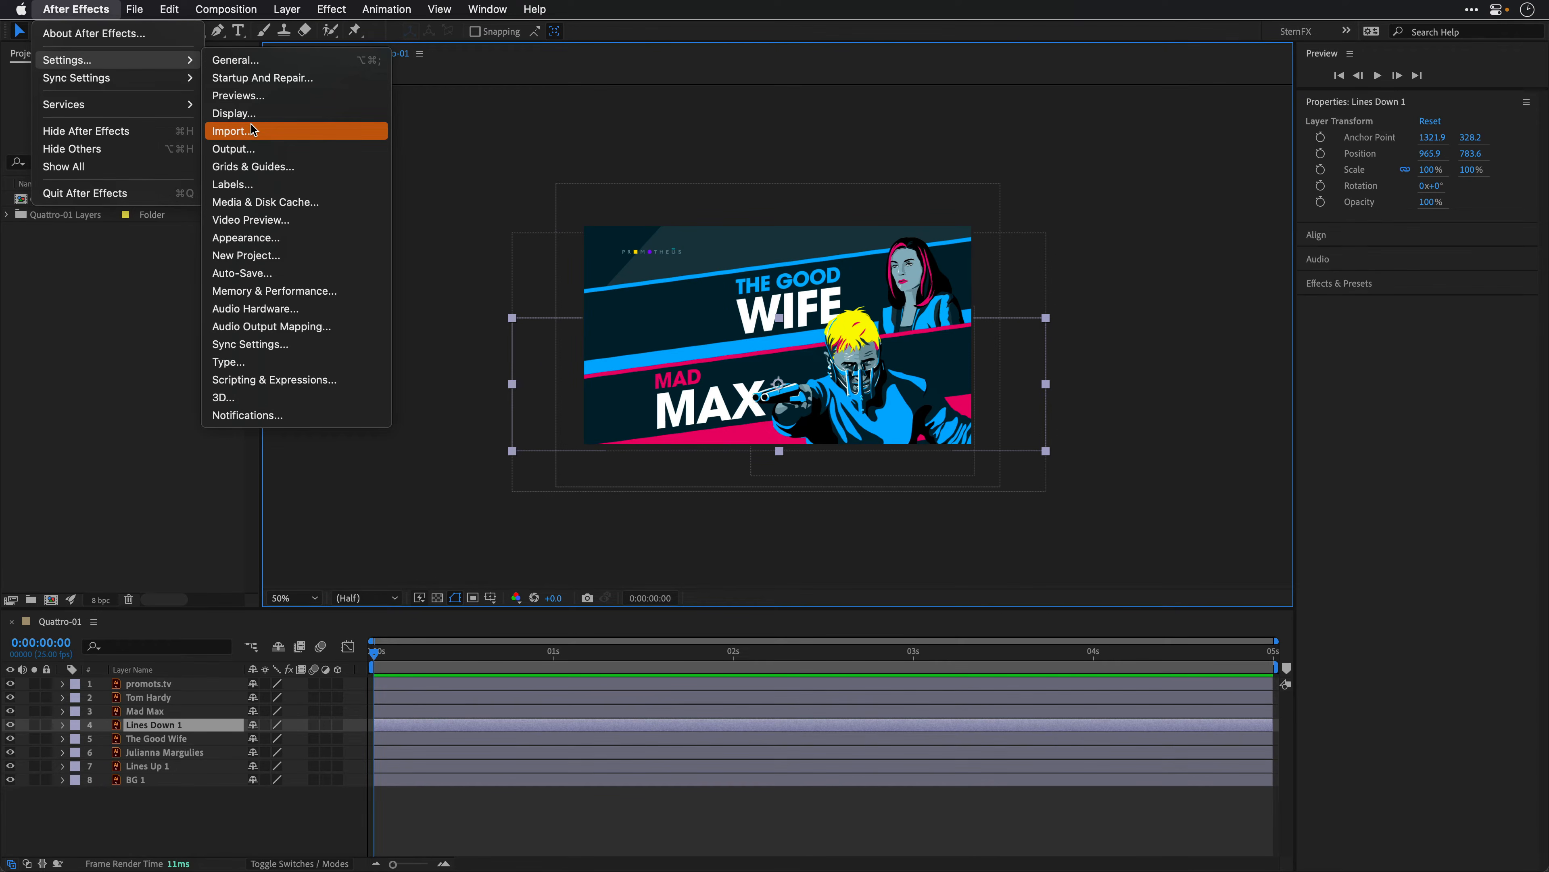
{"action": "left_click", "coordinate": [277, 133]}
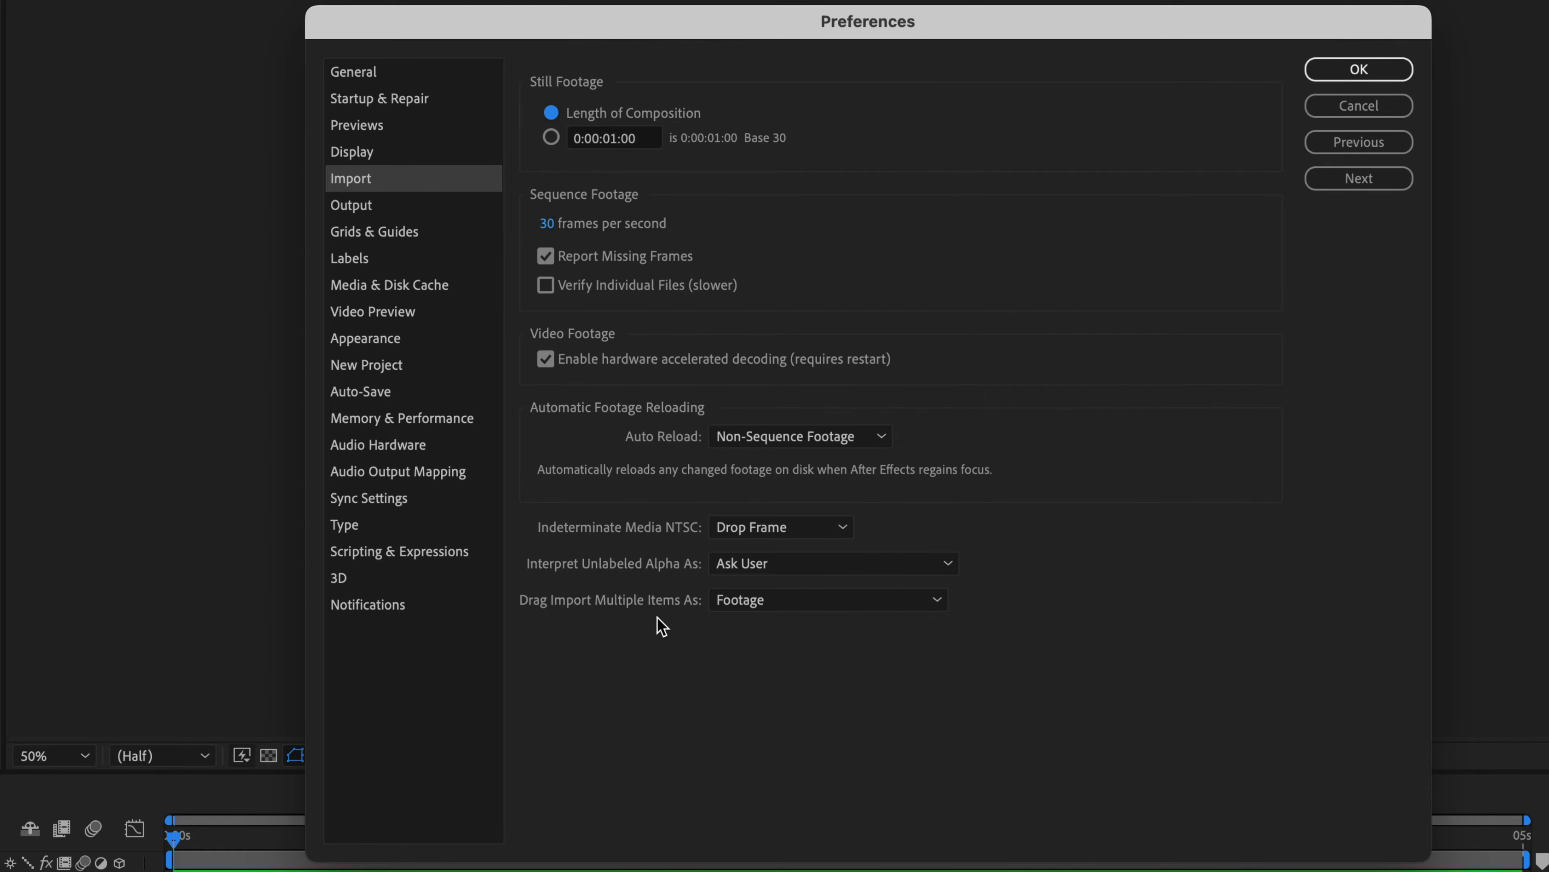
{"action": "left_click", "coordinate": [767, 603]}
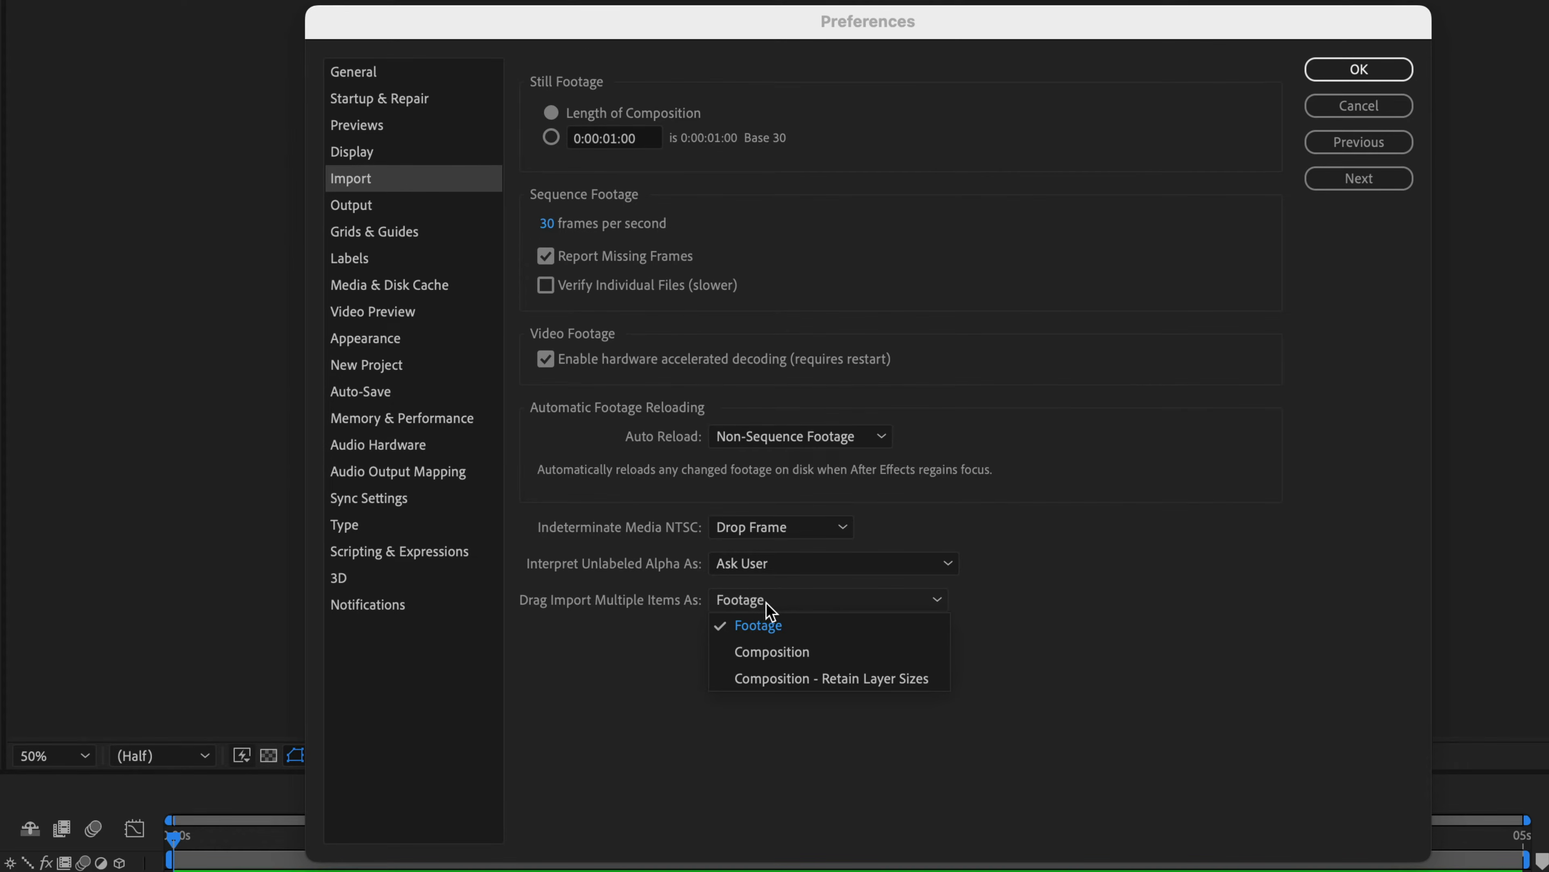
{"action": "left_click", "coordinate": [770, 677]}
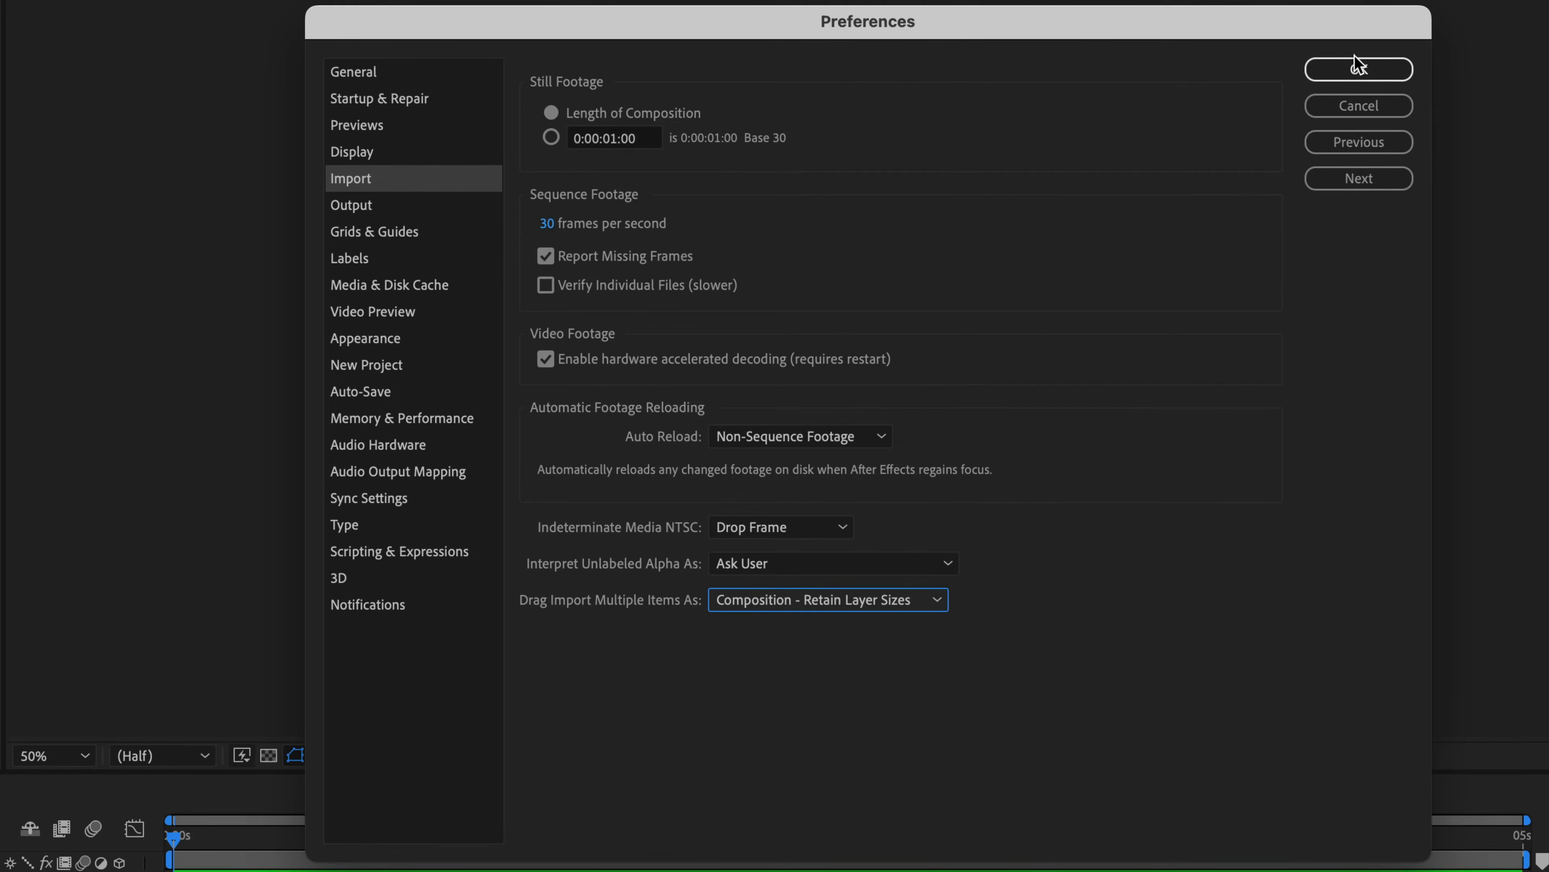
{"action": "left_click", "coordinate": [1357, 70]}
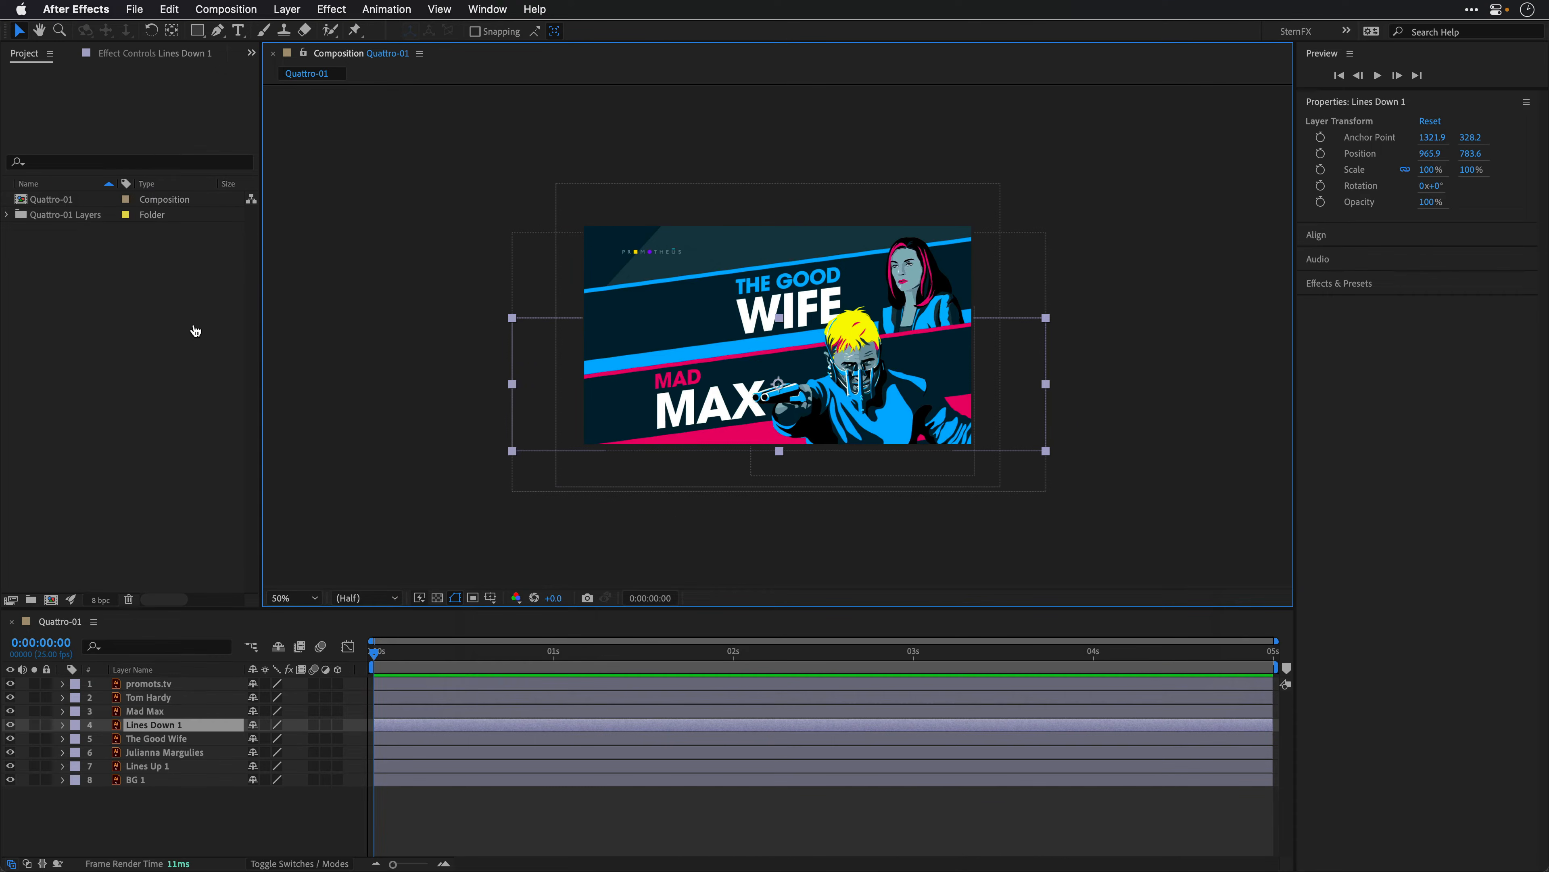
Step: Import Quattro-02.ai from the Desktop folder into the project and open the Quattro-02 composition
{"action": "key", "text": "super+Tab"}
{"action": "left_click", "coordinate": [503, 389]}
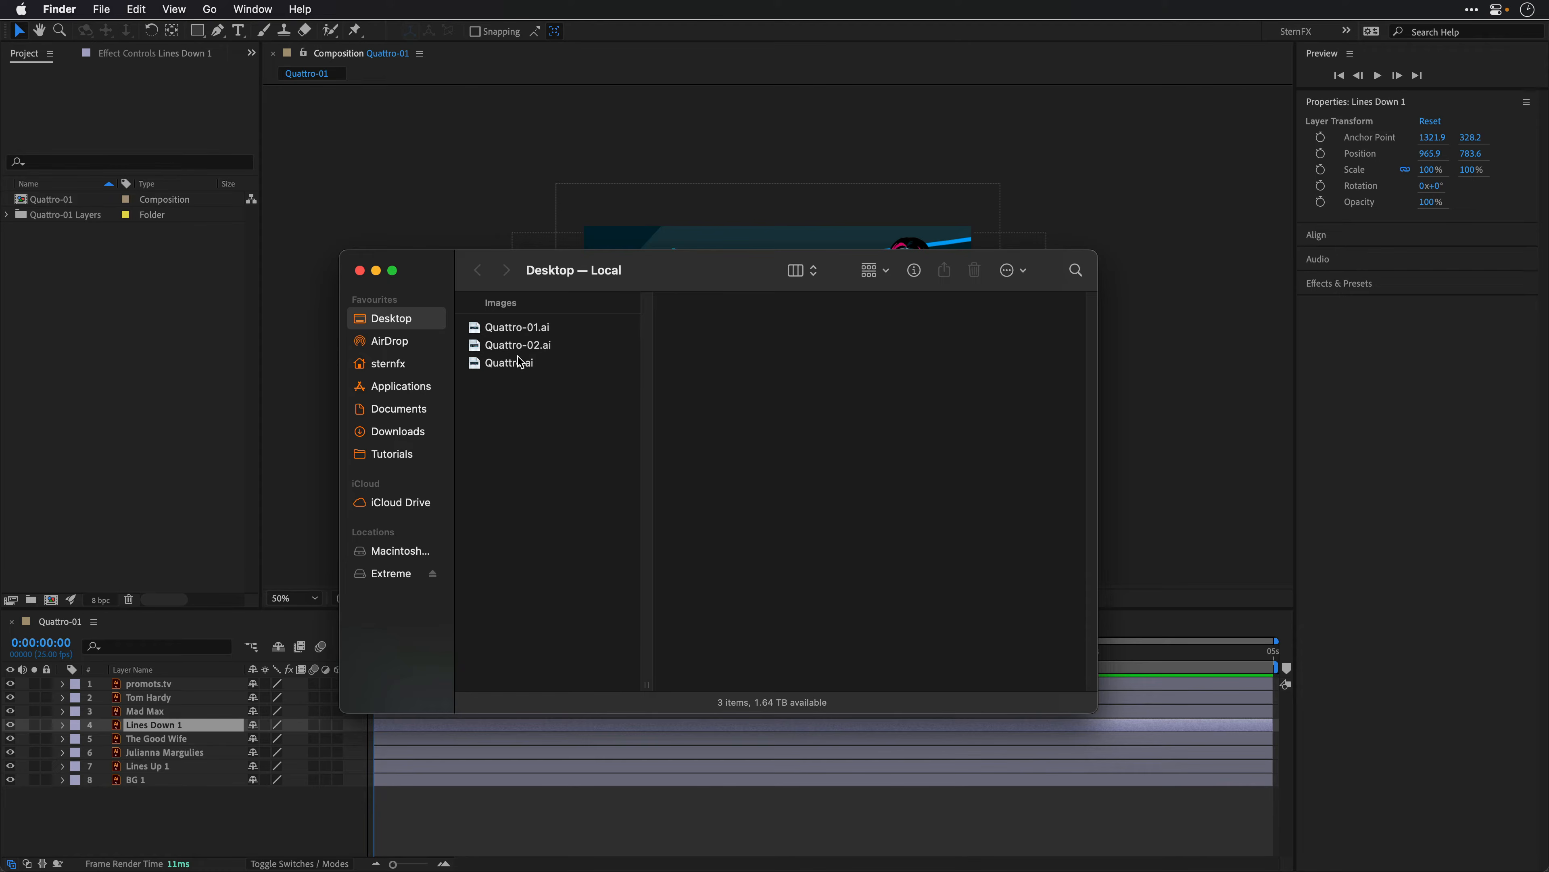
{"action": "left_click", "coordinate": [504, 345]}
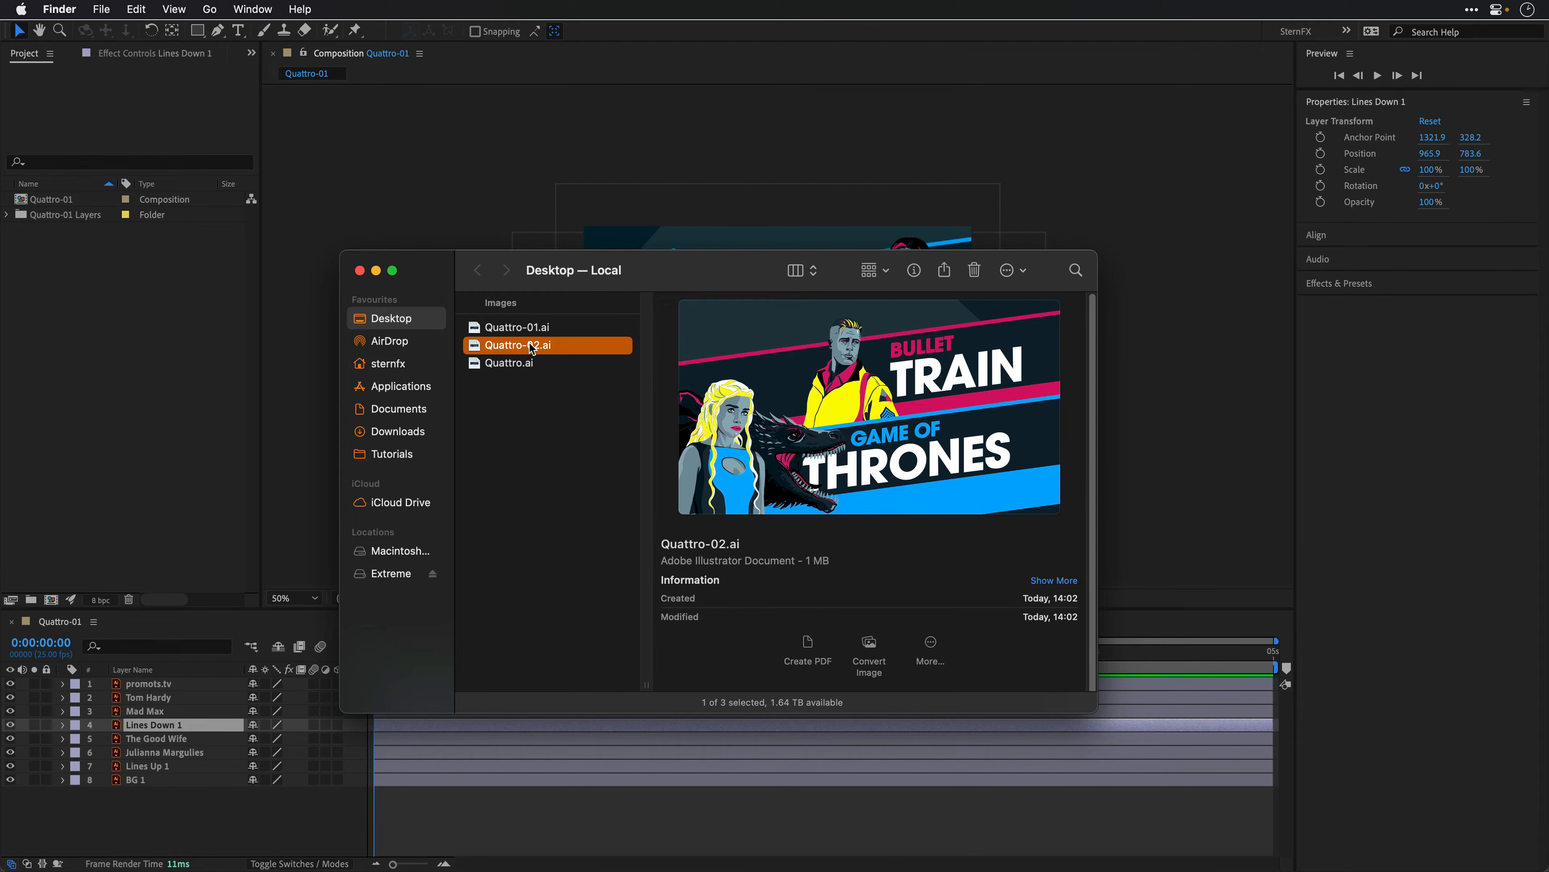
{"action": "left_click_drag", "start_coordinate": [533, 346], "coordinate": [113, 306]}
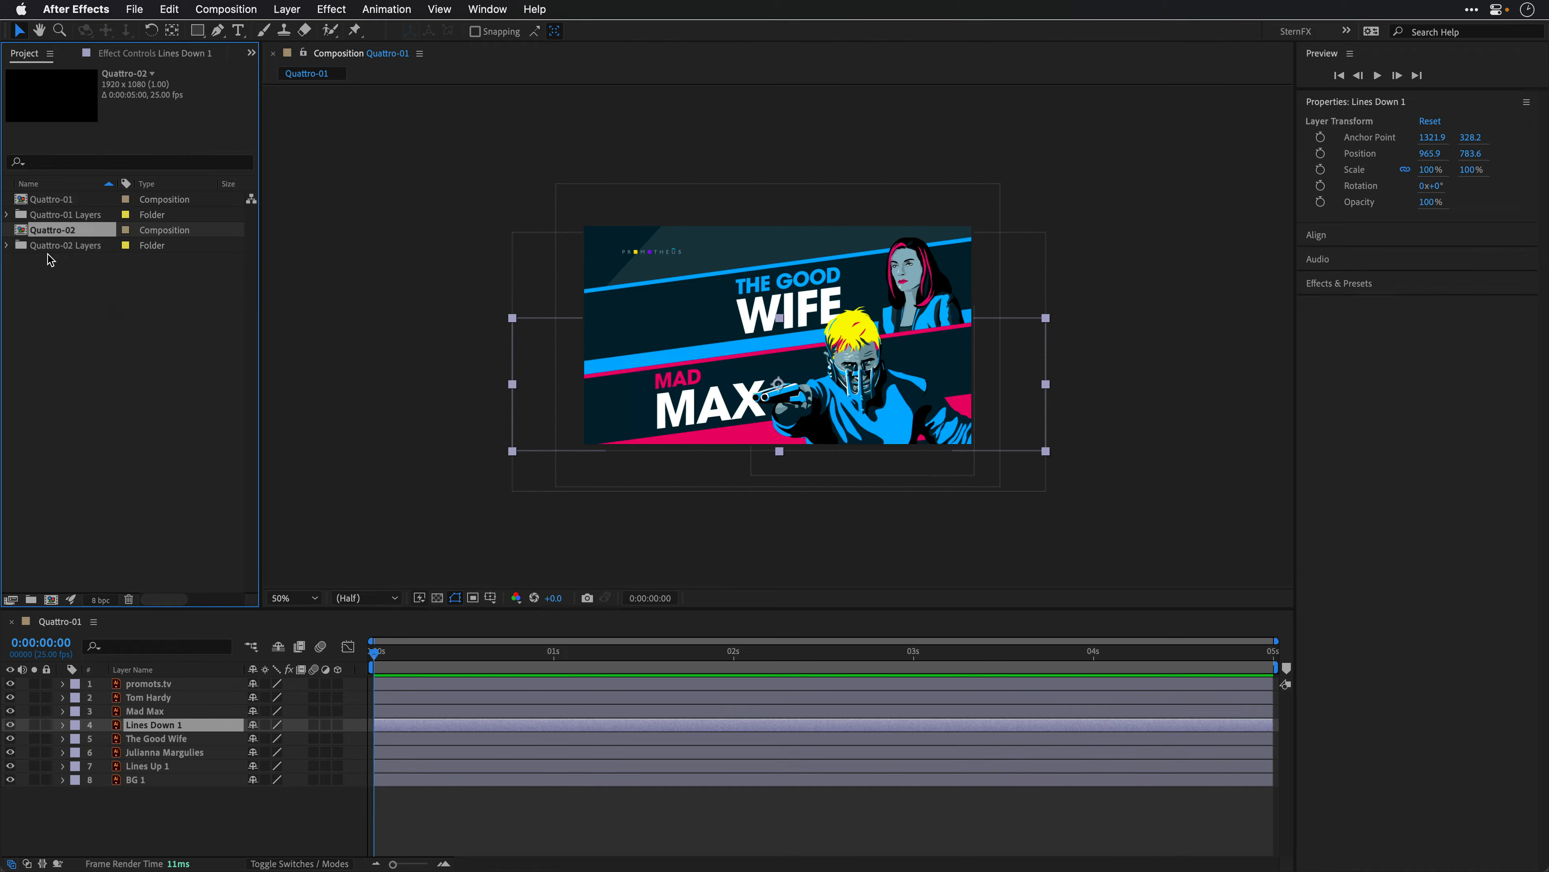
{"action": "double_click", "coordinate": [52, 231]}
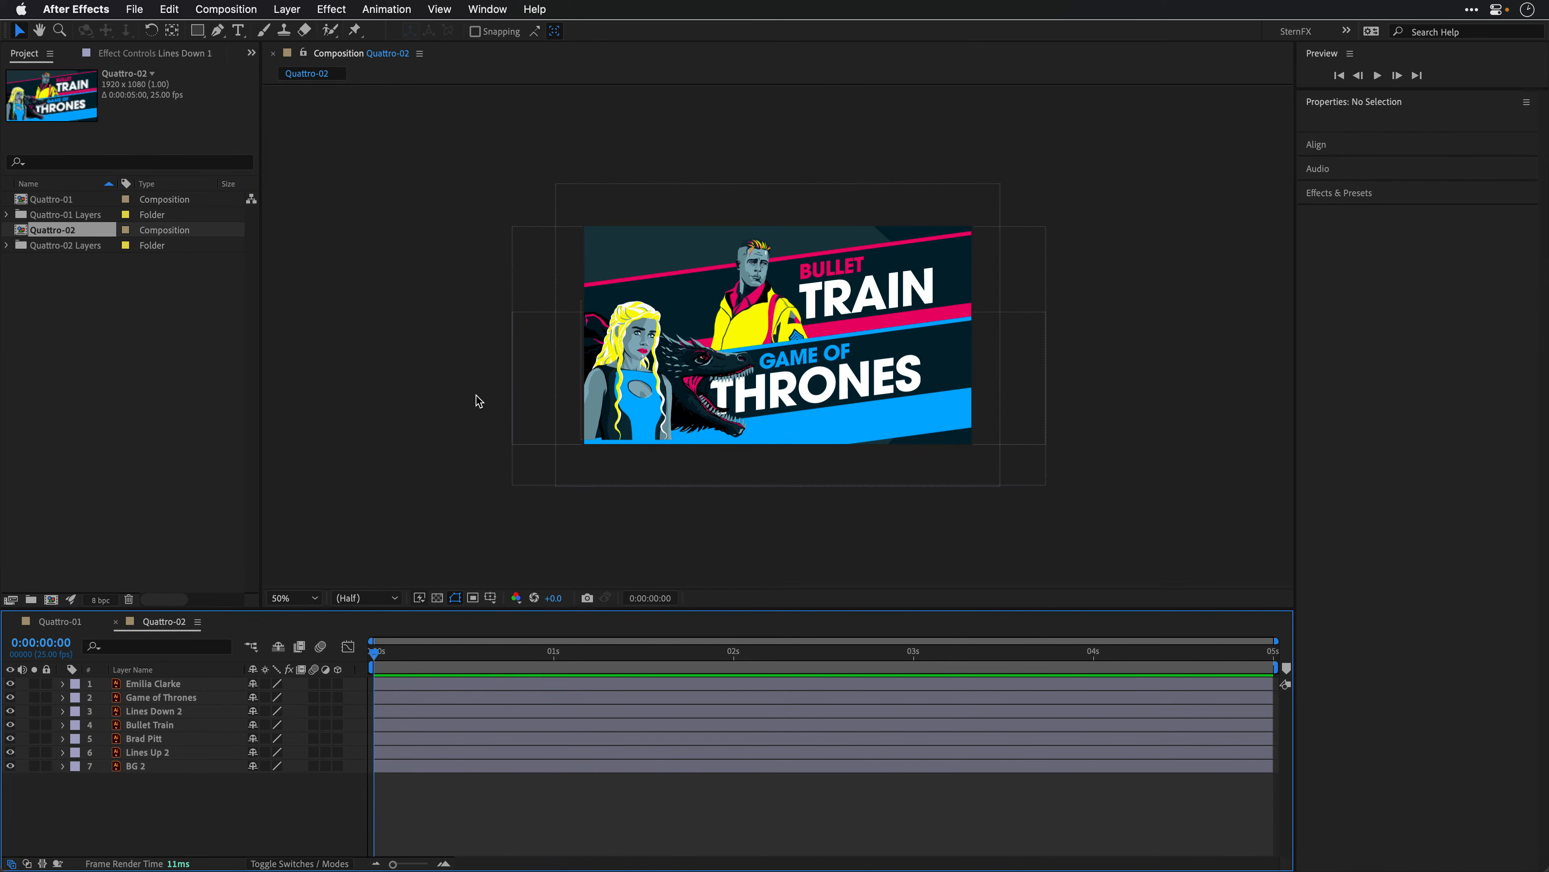
Step: Try moving the Lines Down 2 layer to about position 1274, 693.5 to check its full extent, and revert the move
{"action": "left_click", "coordinate": [552, 432]}
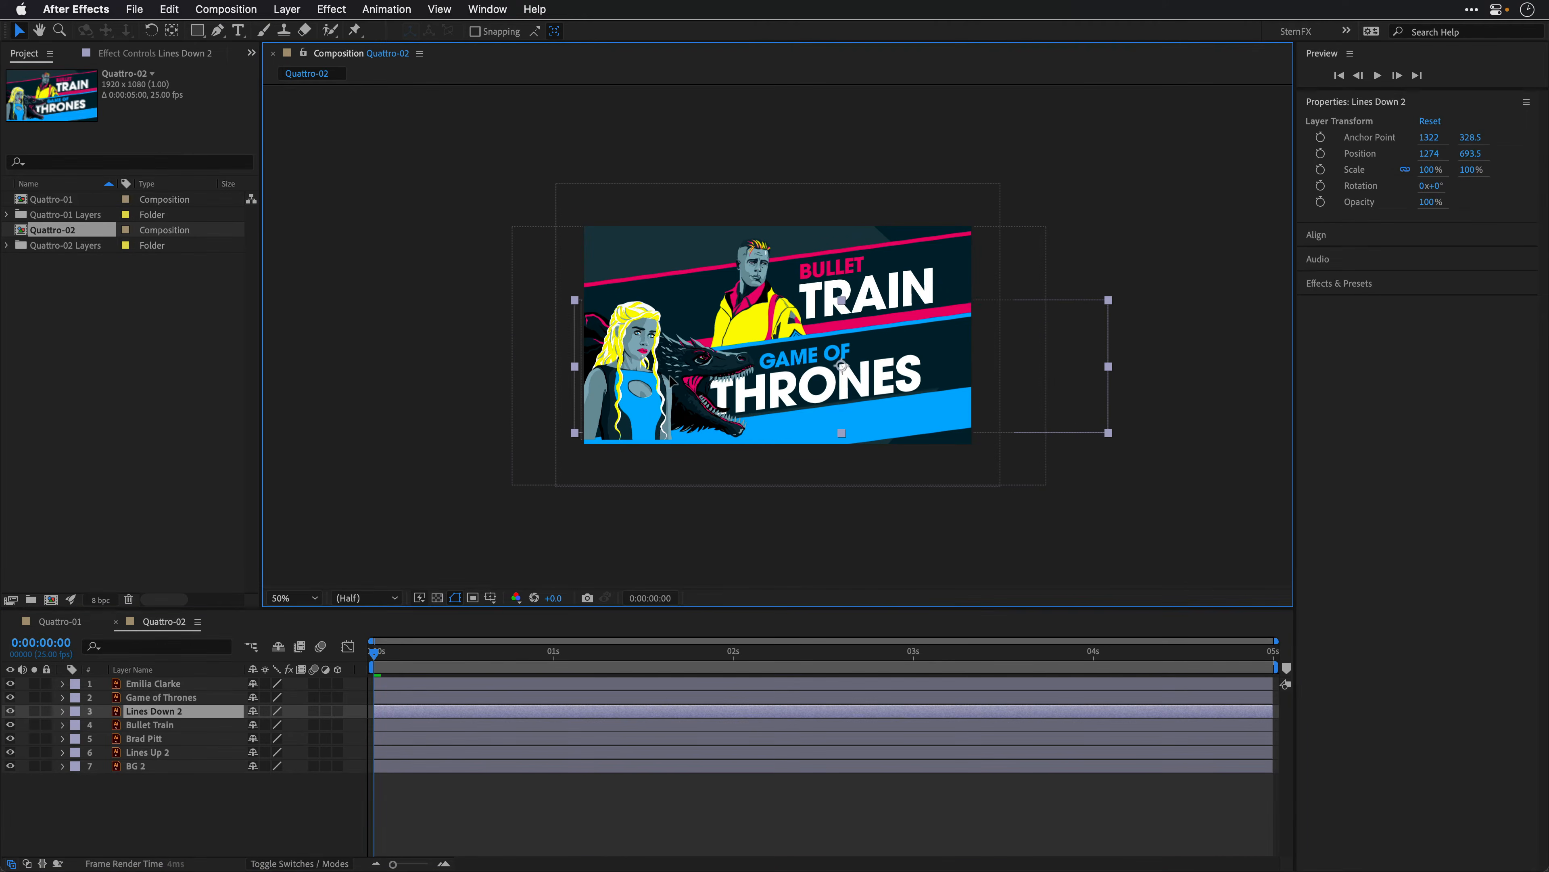
{"action": "left_click_drag", "start_coordinate": [671, 382], "coordinate": [609, 394]}
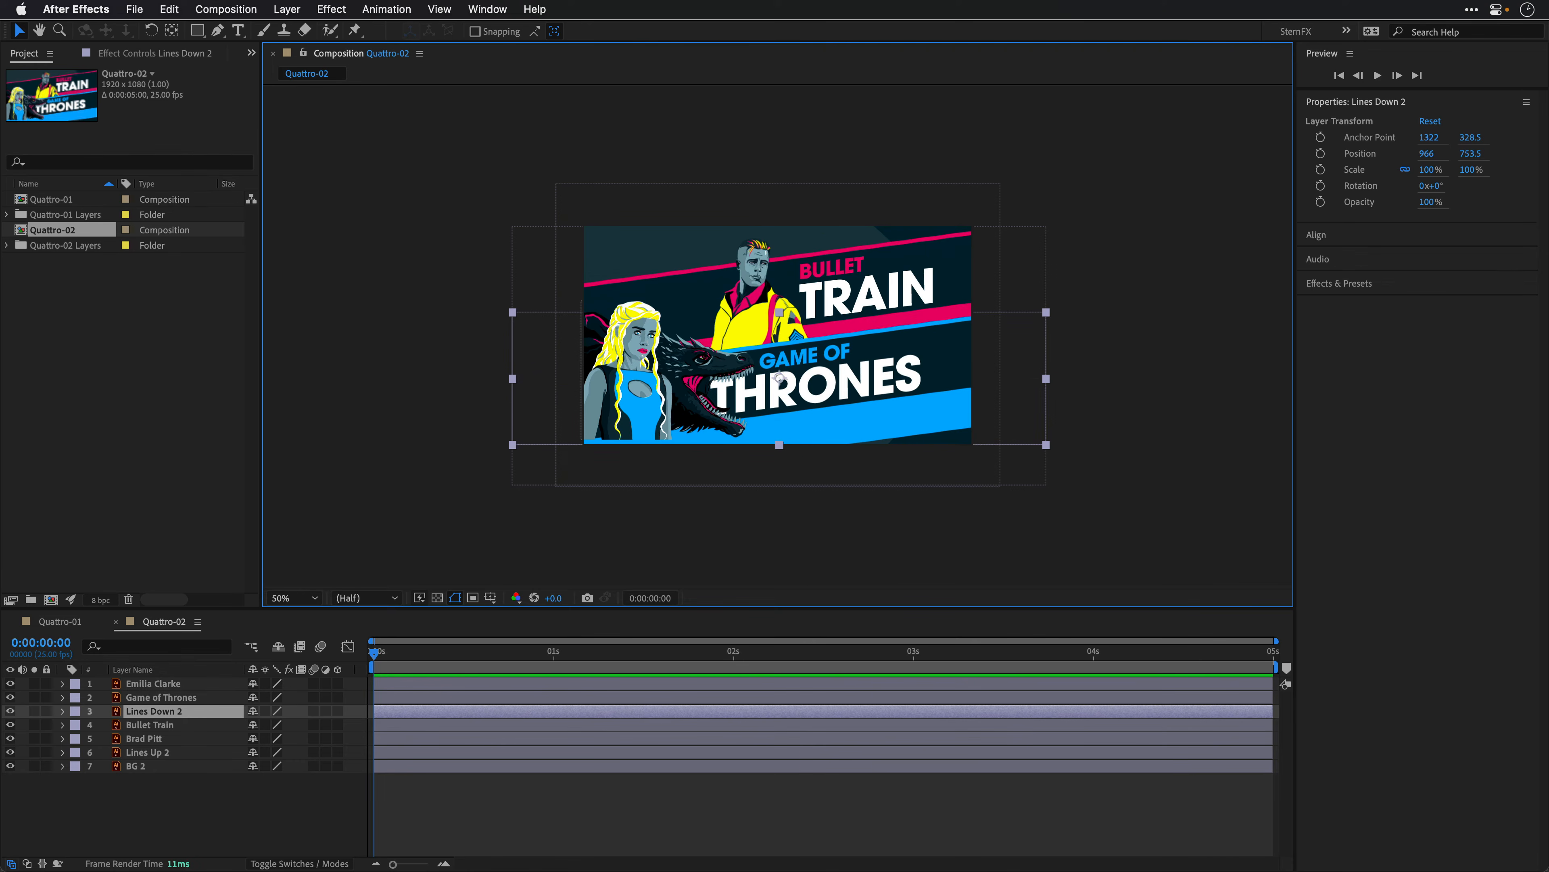
Step: Move the Emilia Clarke layer to about position 367, 762.5 in the Quattro-02 composition
{"action": "left_click", "coordinate": [154, 685]}
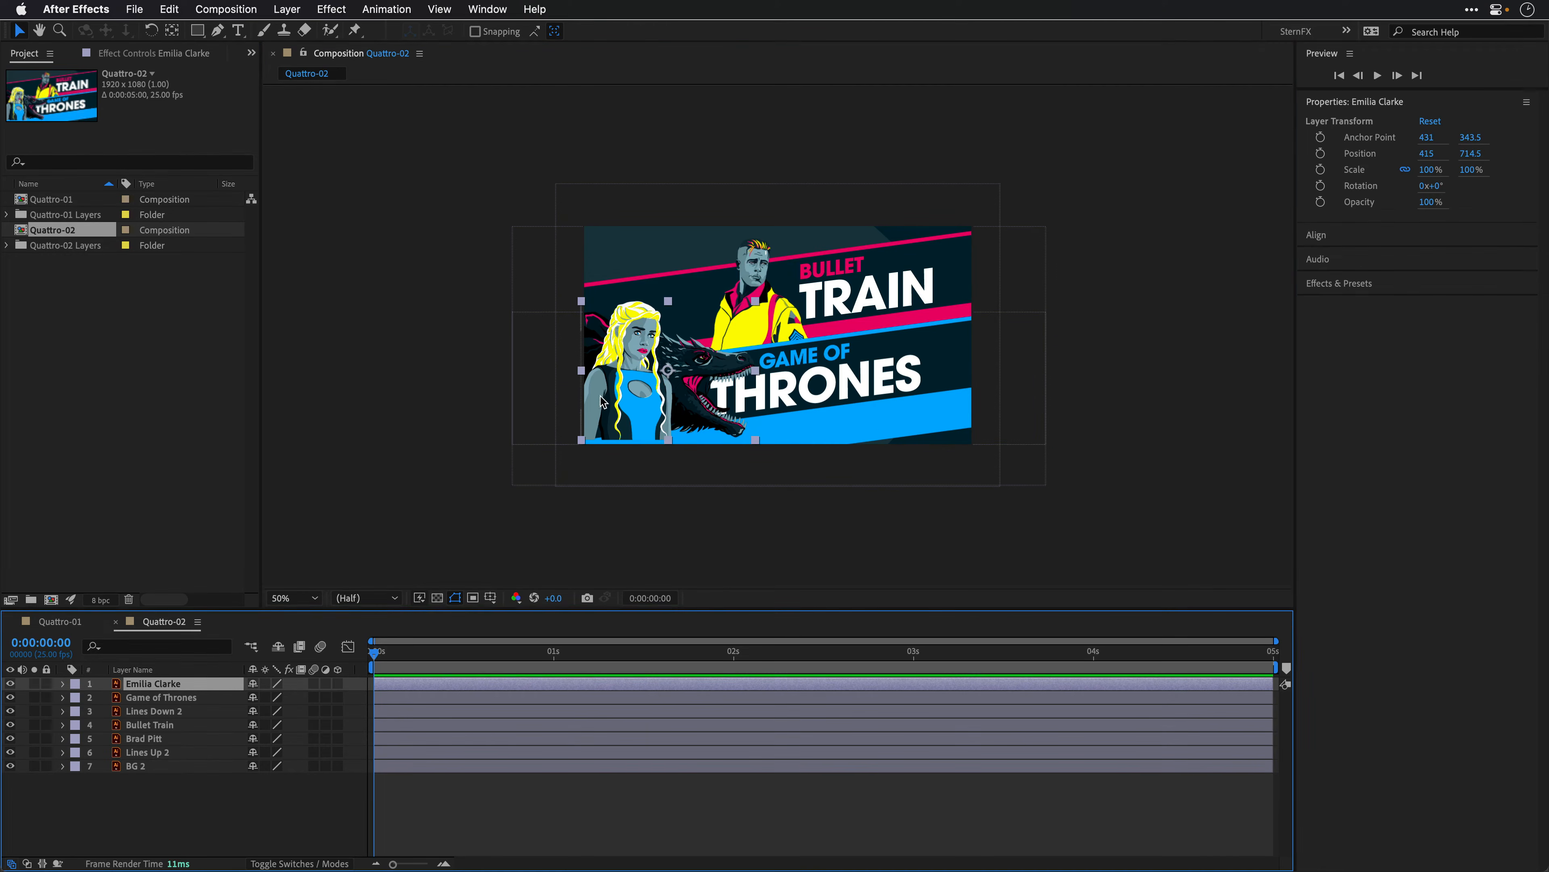
{"action": "left_click_drag", "start_coordinate": [603, 401], "coordinate": [594, 411]}
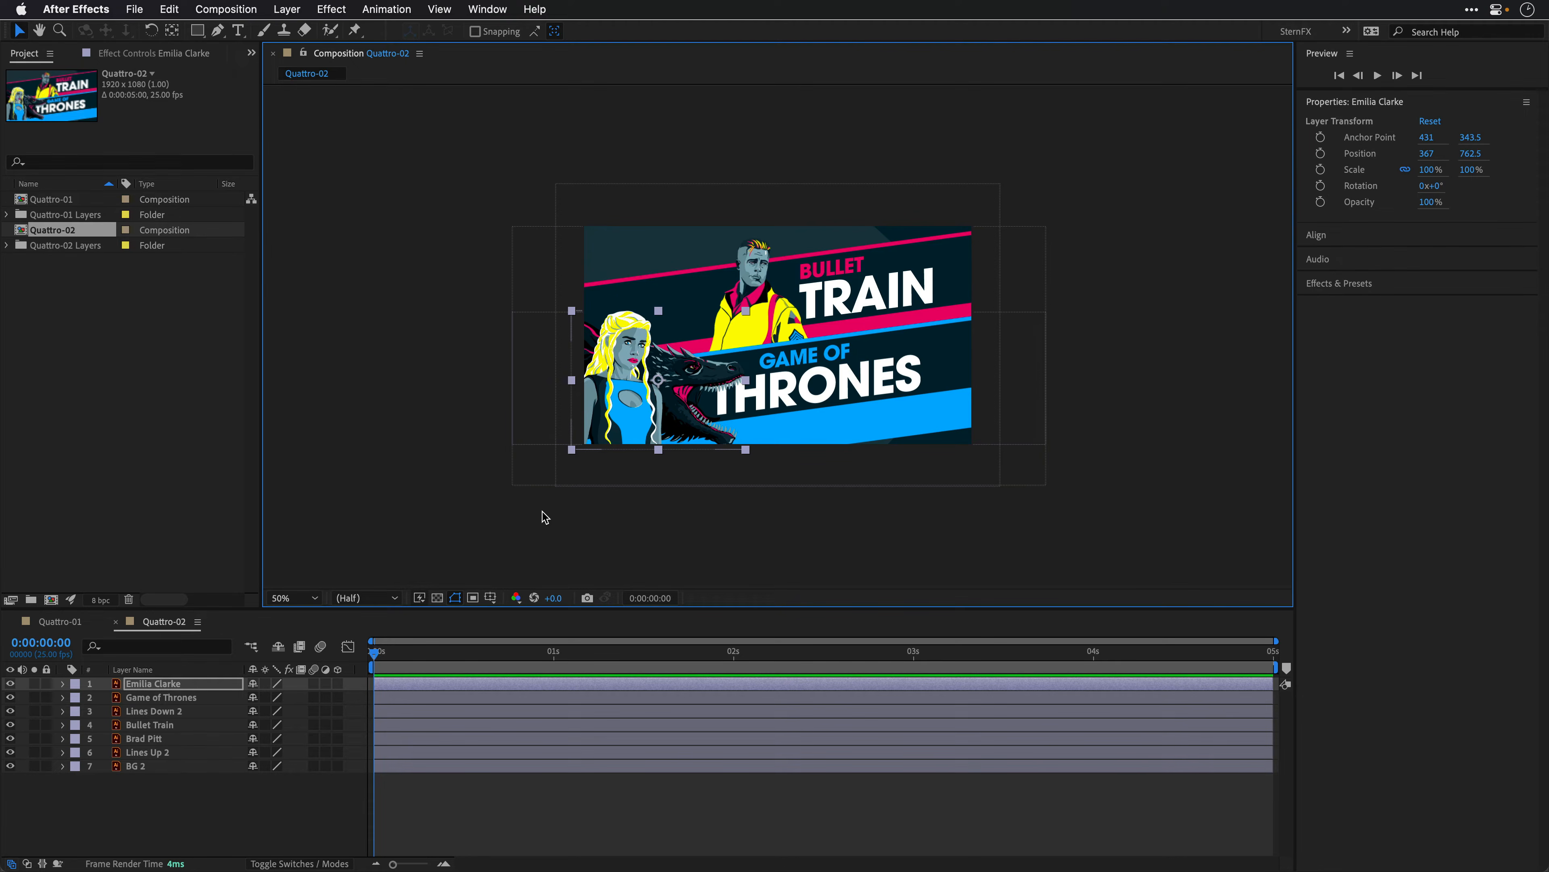
{"action": "key", "text": "shift+slash"}
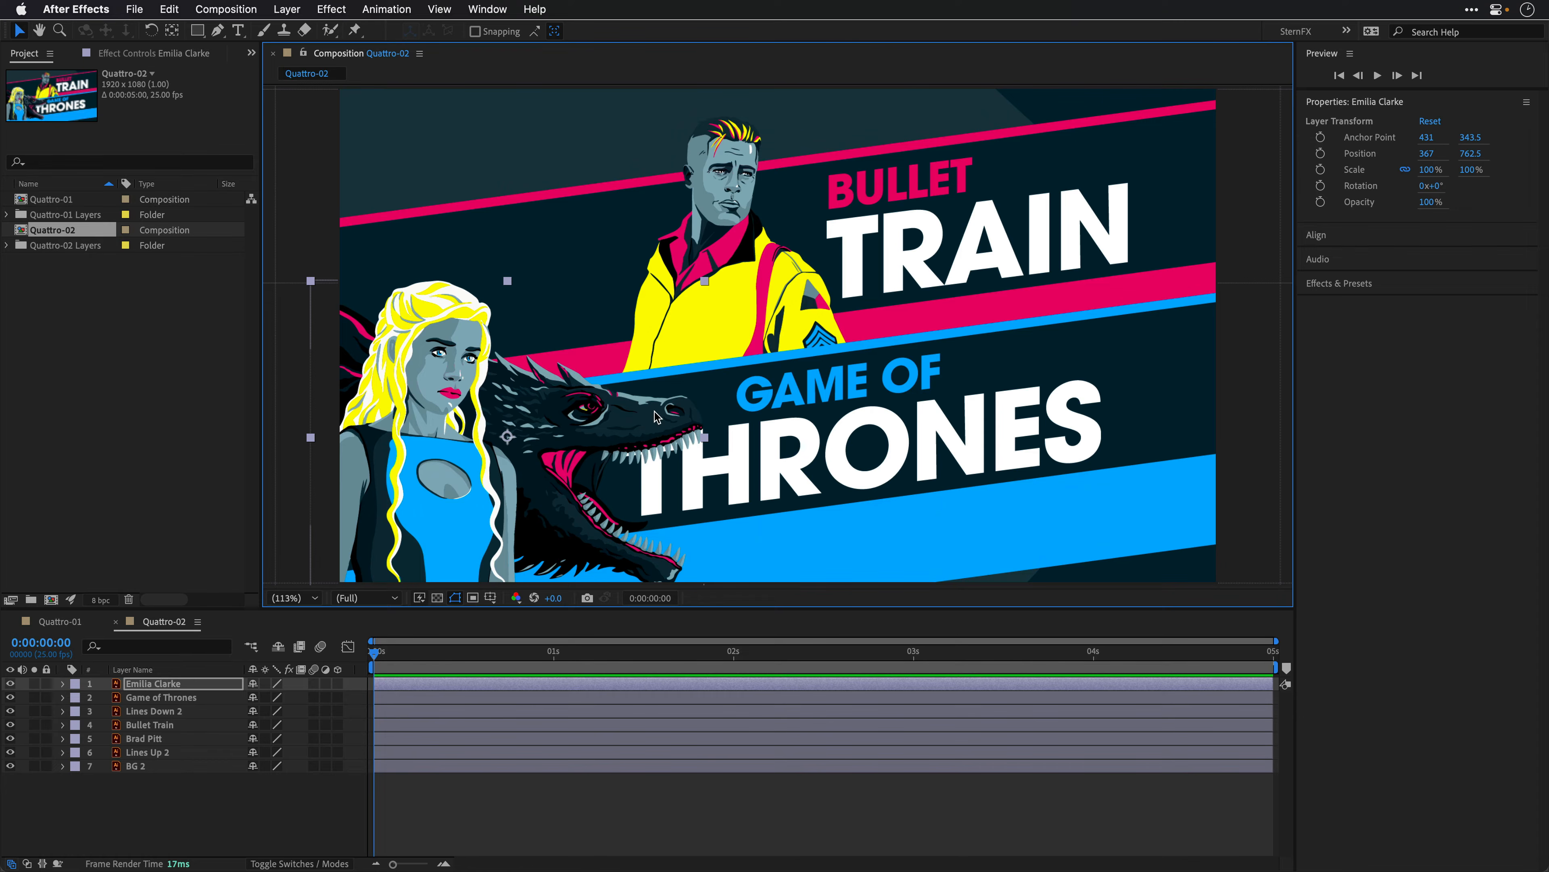
Step: Bring up the Quattro-01 composition and review its size, frame rate and duration settings without changing them
{"action": "left_click", "coordinate": [62, 623]}
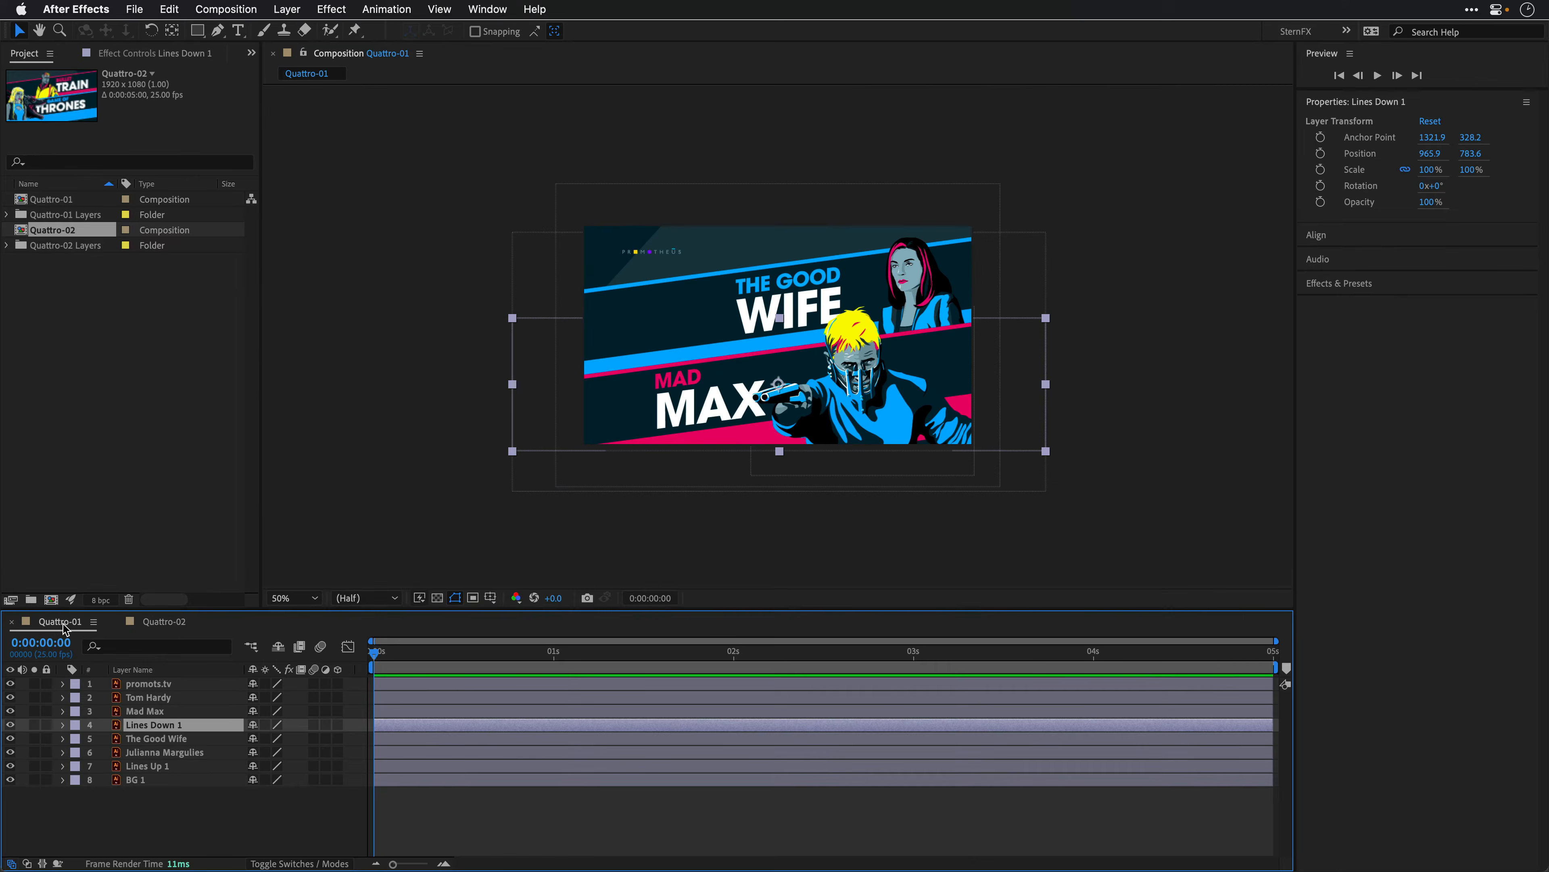
{"action": "key", "text": "shift+slash"}
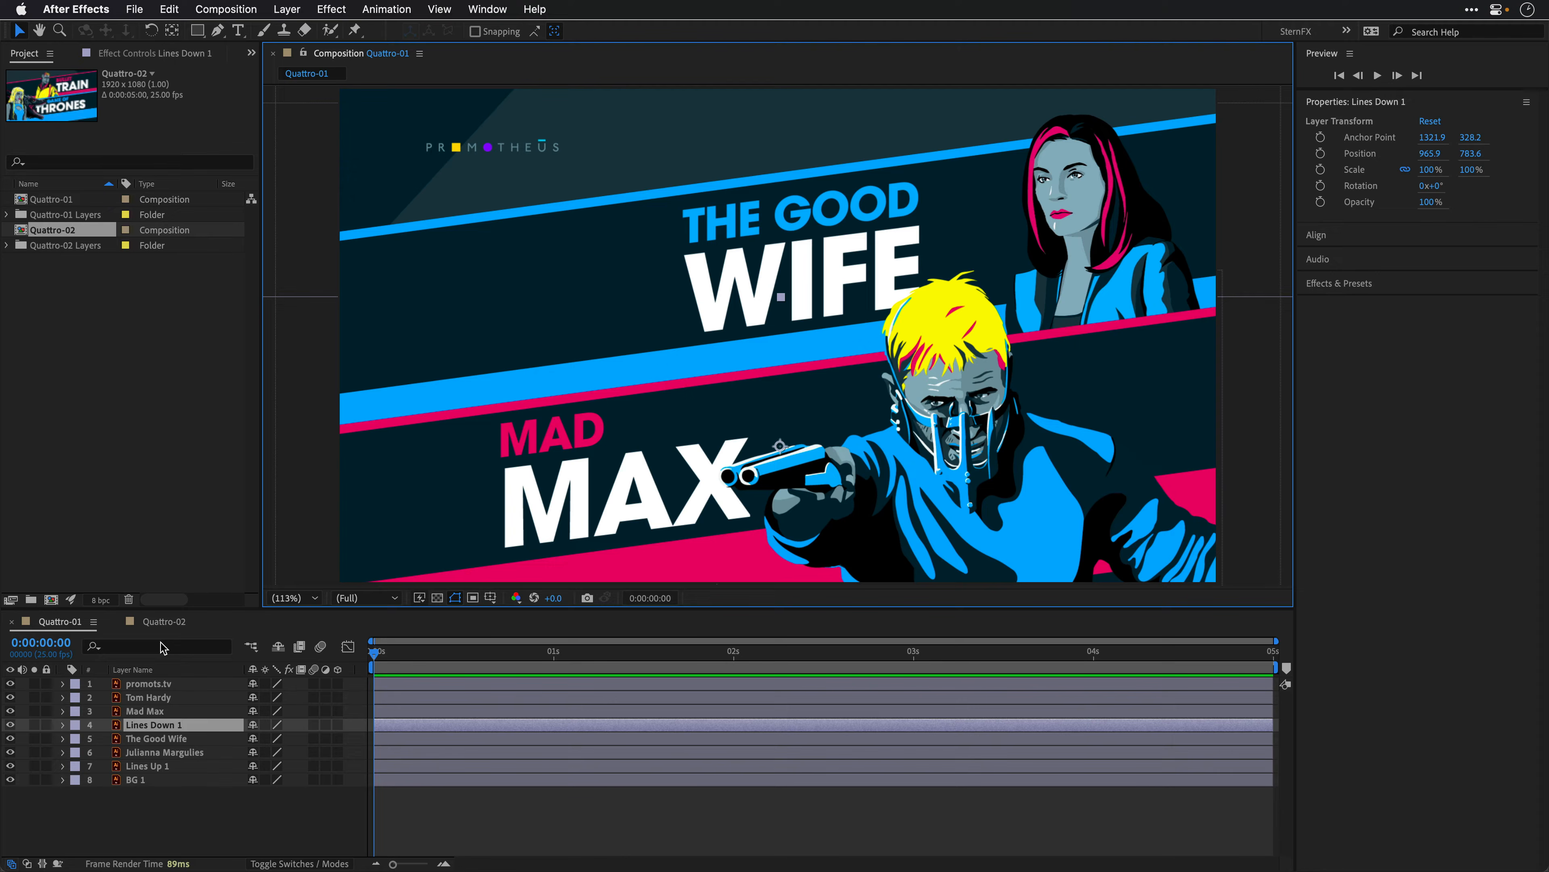
{"action": "left_click", "coordinate": [225, 8]}
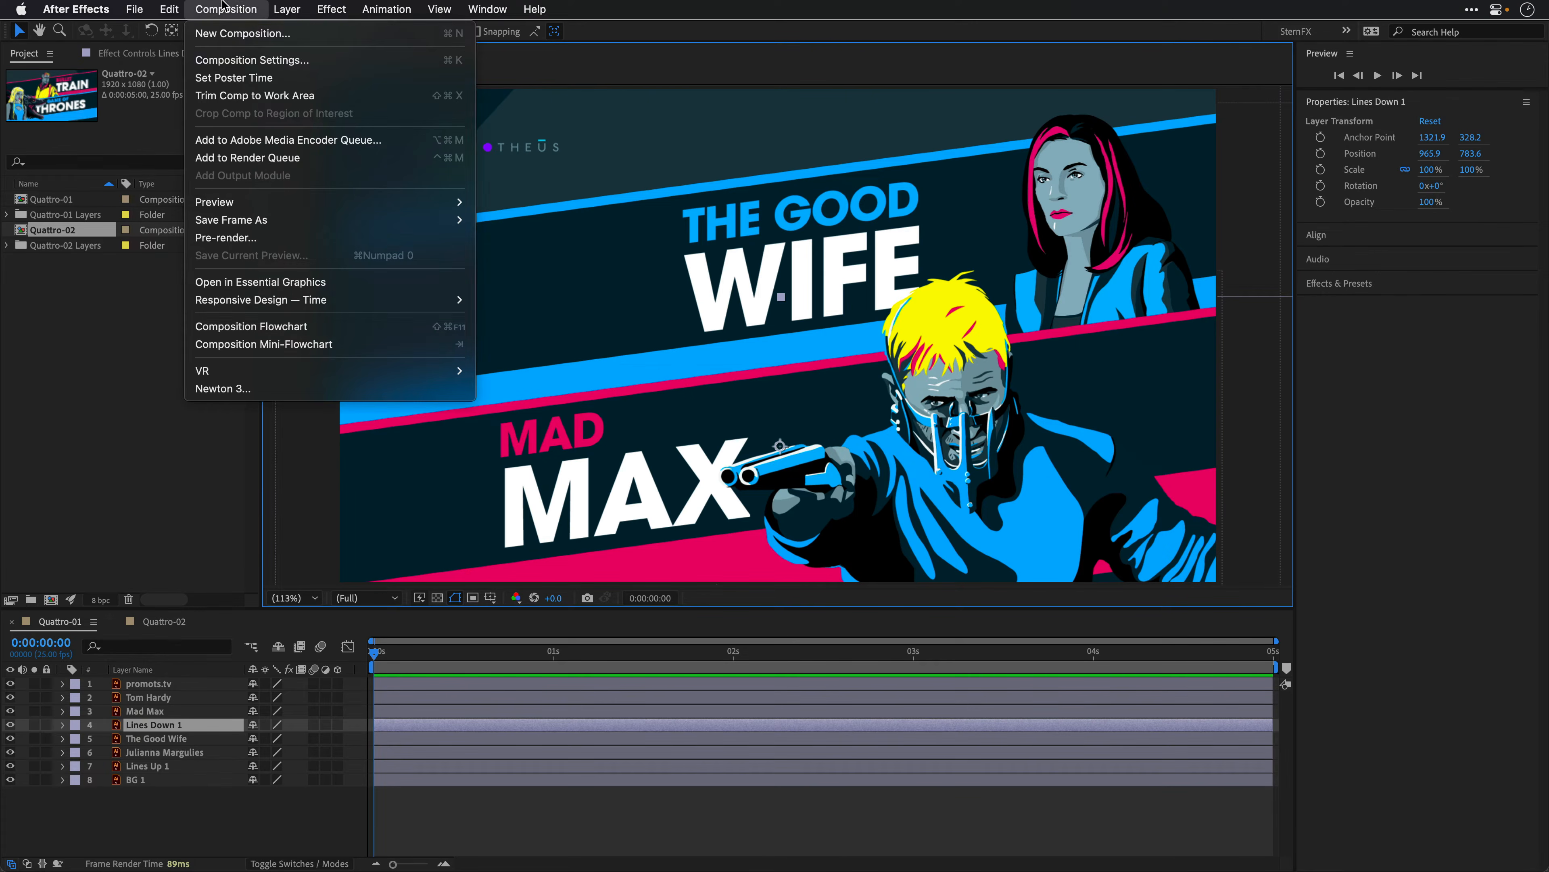
{"action": "left_click", "coordinate": [225, 60]}
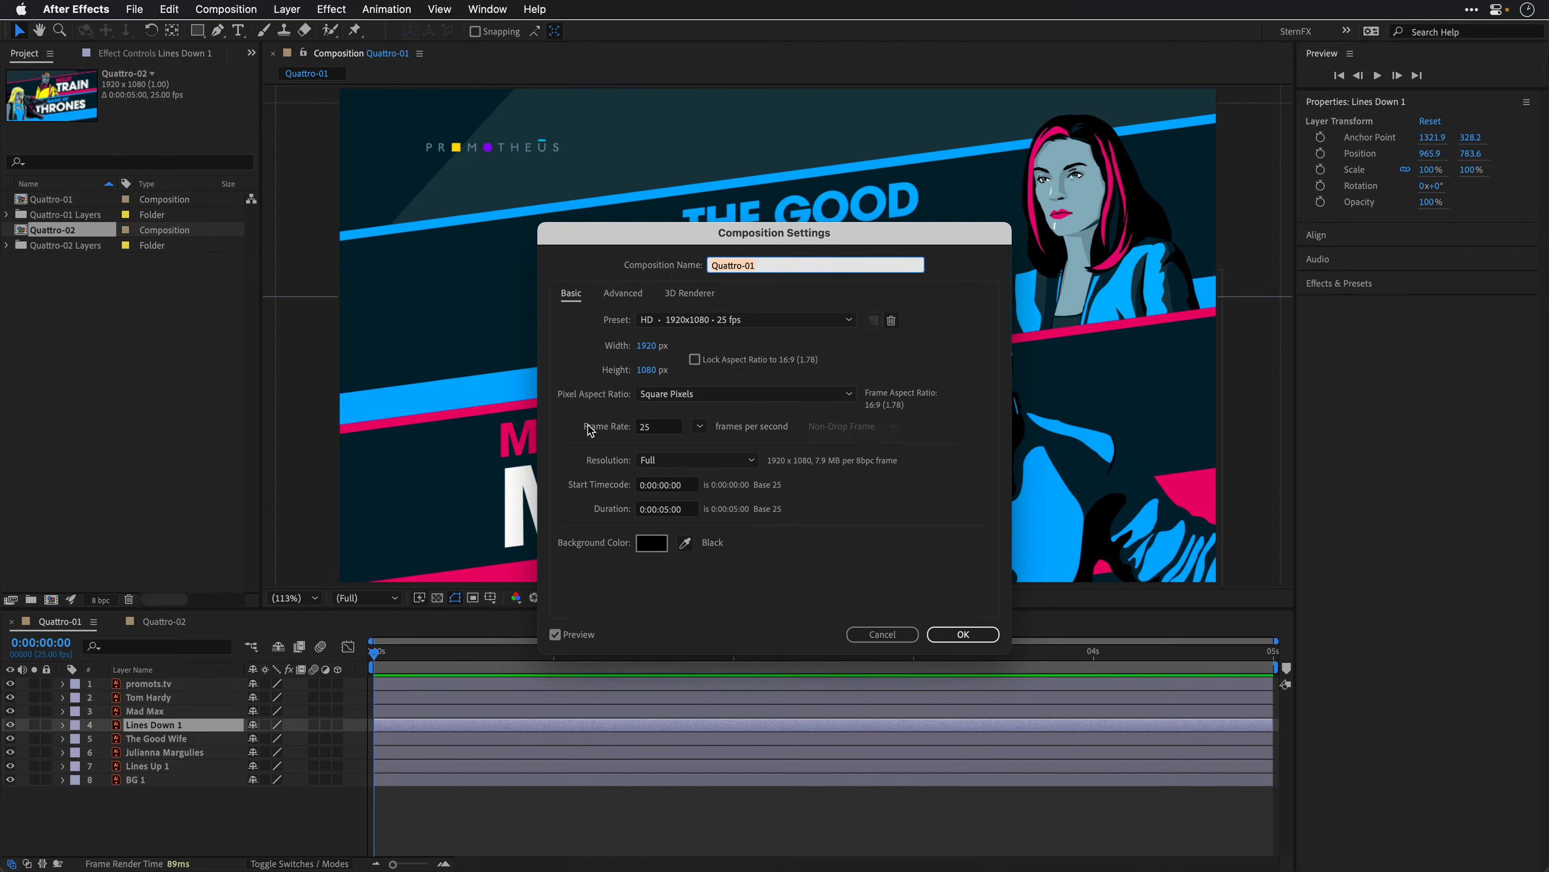
{"action": "left_click", "coordinate": [882, 636]}
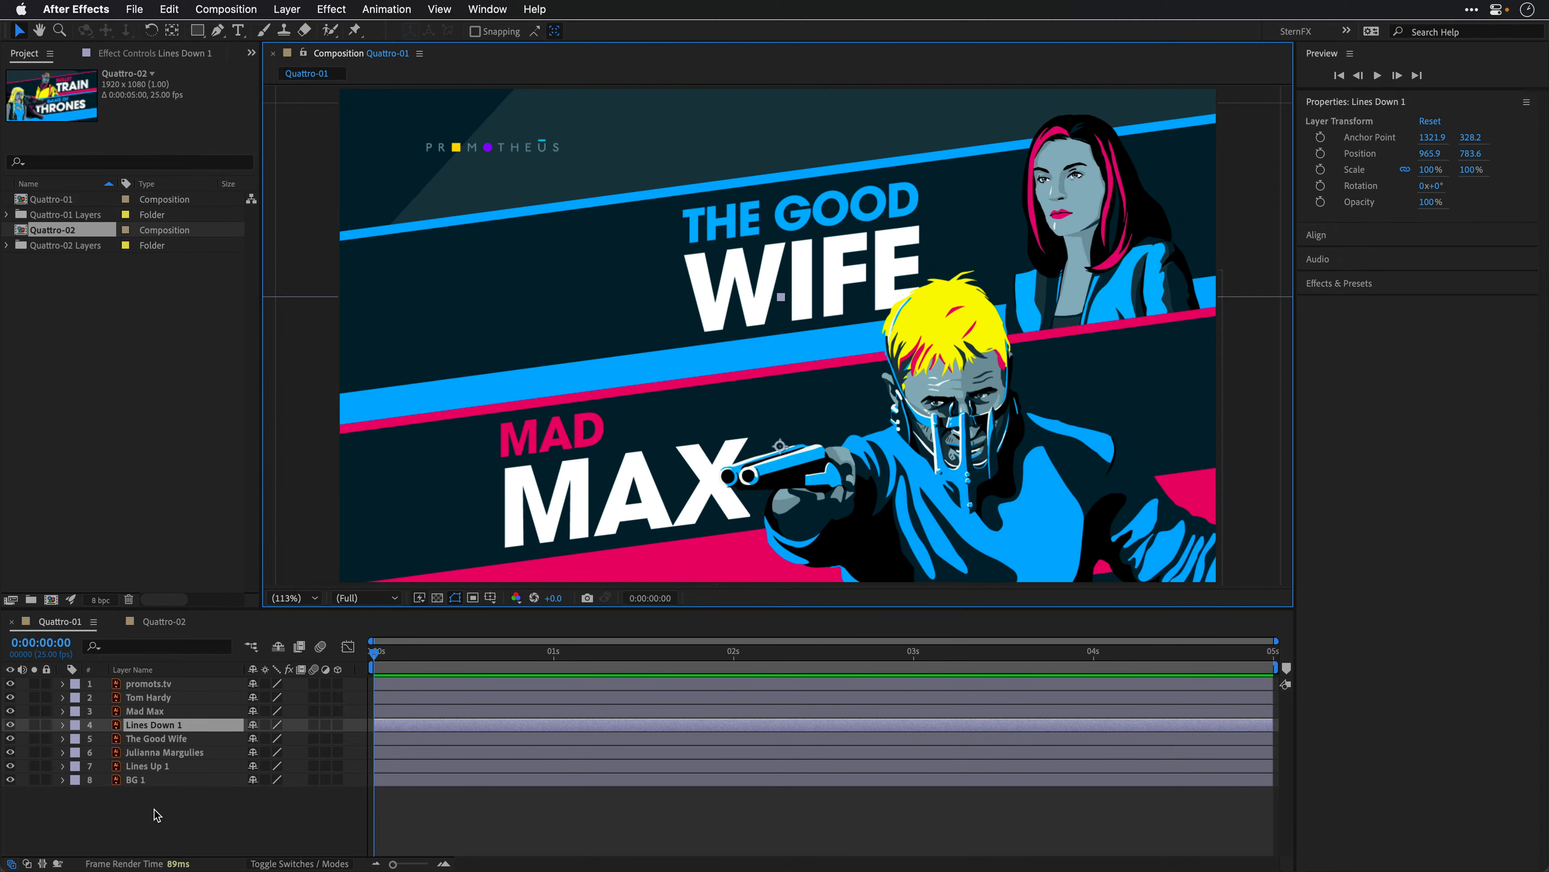
Step: Hide and show the Lines Up 1 layer repeatedly to examine which artwork it contains
{"action": "left_click", "coordinate": [150, 768]}
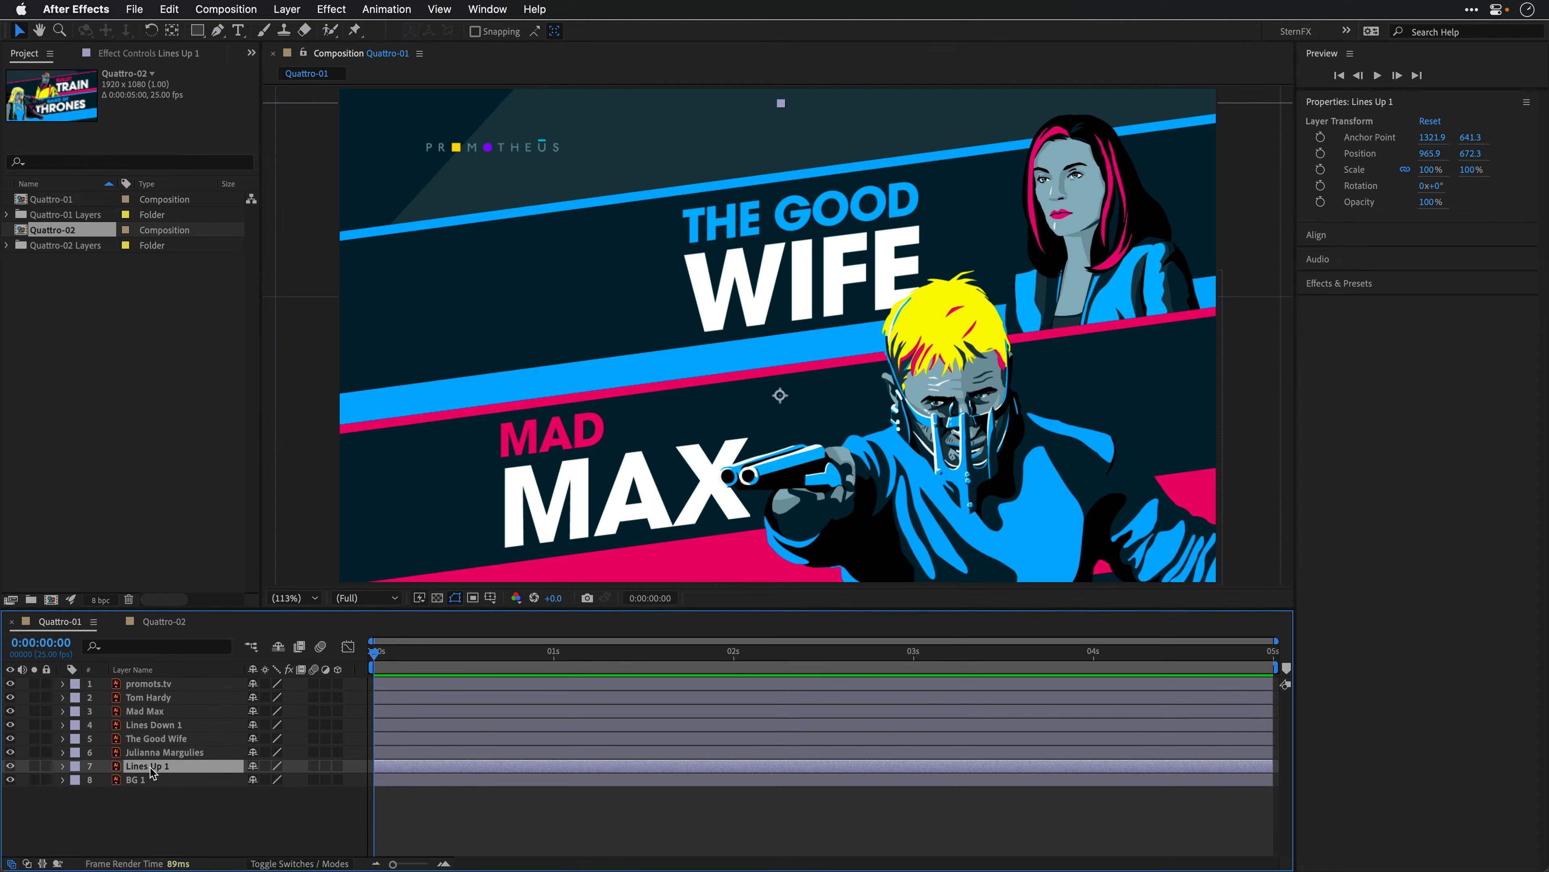
{"action": "left_click", "coordinate": [10, 766]}
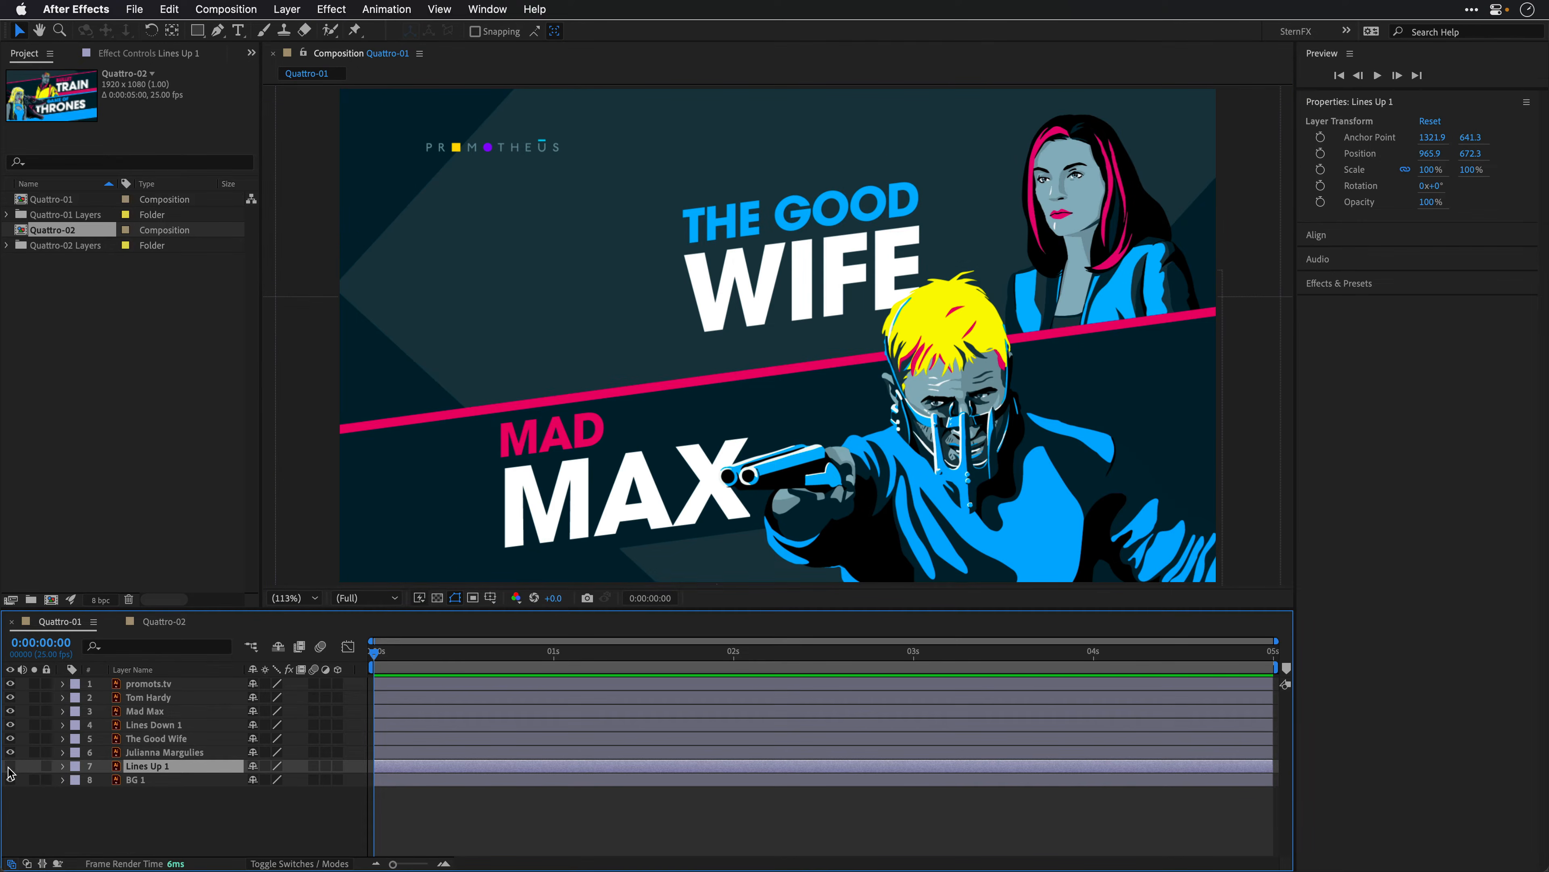
{"action": "left_click", "coordinate": [10, 766]}
{"action": "left_click", "coordinate": [10, 766]}
{"action": "left_click", "coordinate": [10, 766]}
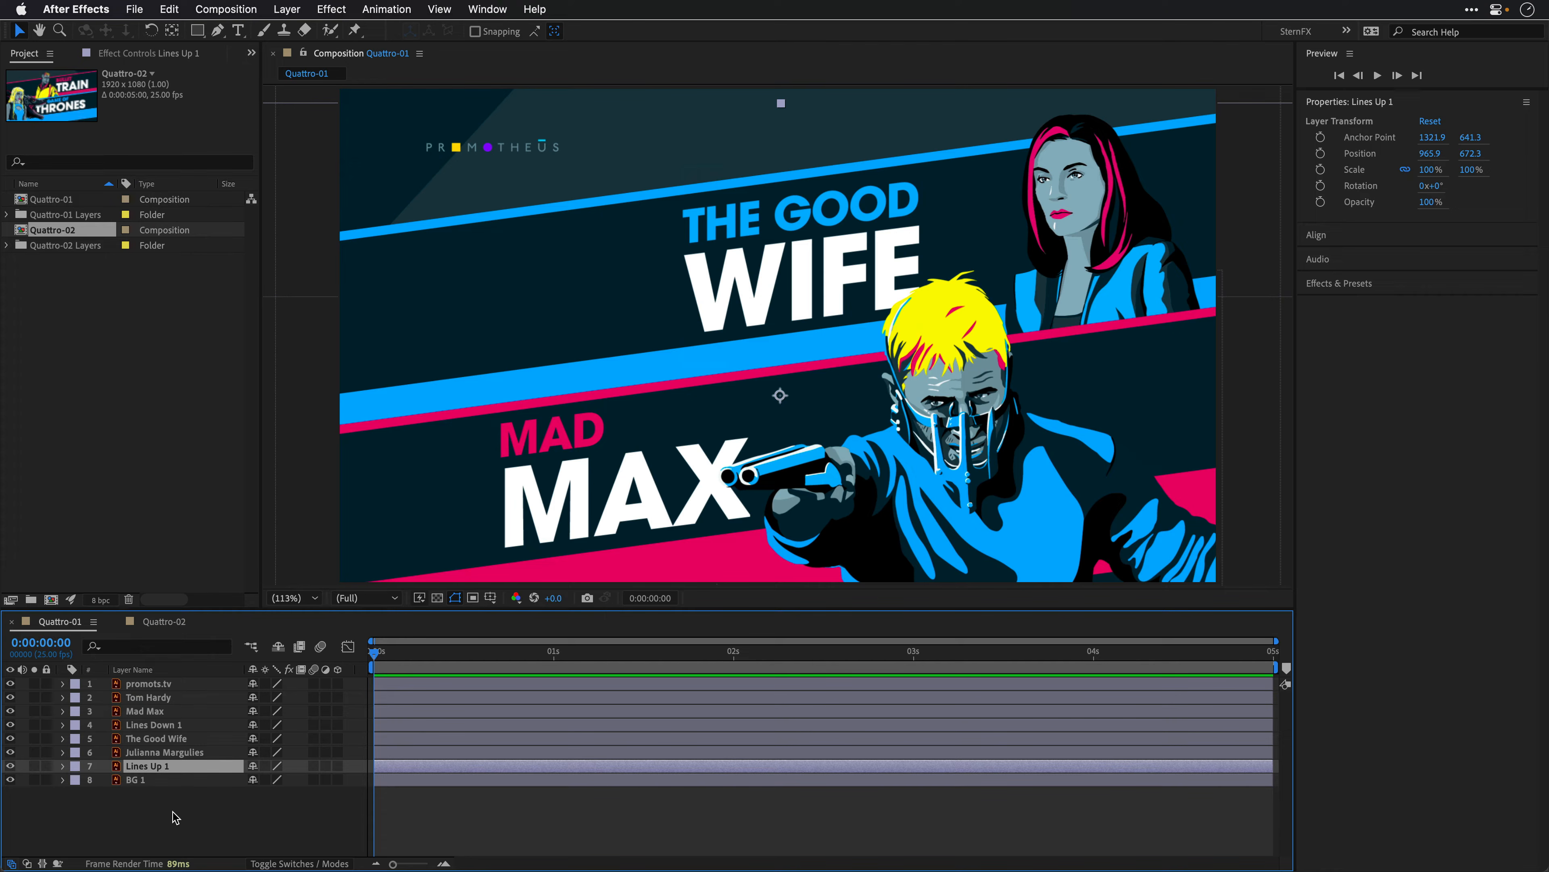
Step: Switch to Illustrator and examine the Lines Up 1 layer in Quattro-01.ai by selecting its artwork and expanding its contents
{"action": "key", "text": "super+Tab"}
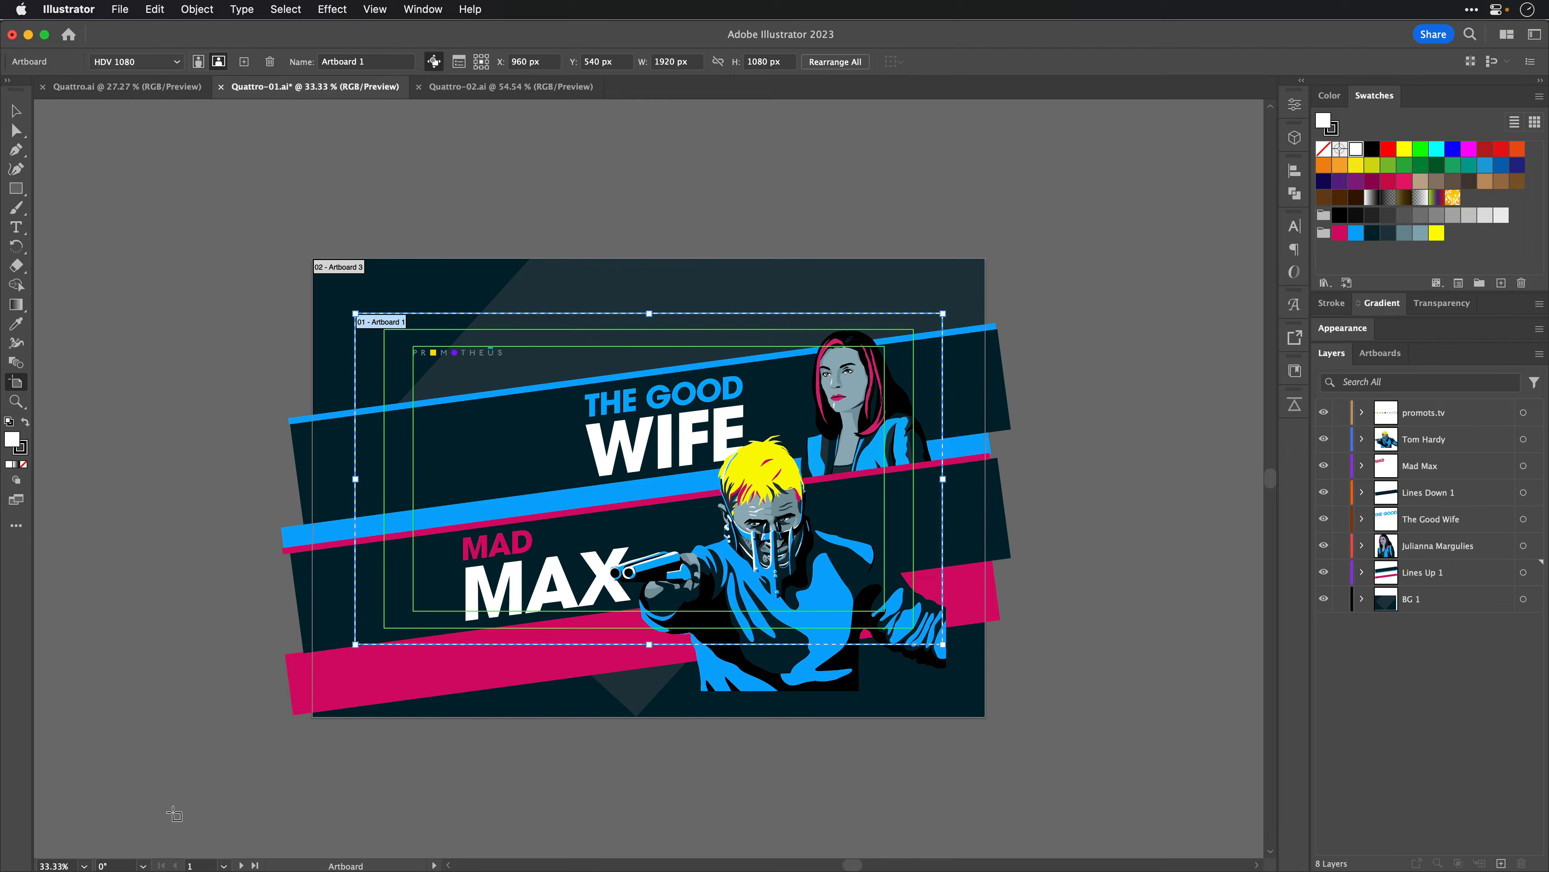
{"action": "key", "text": "super+equal"}
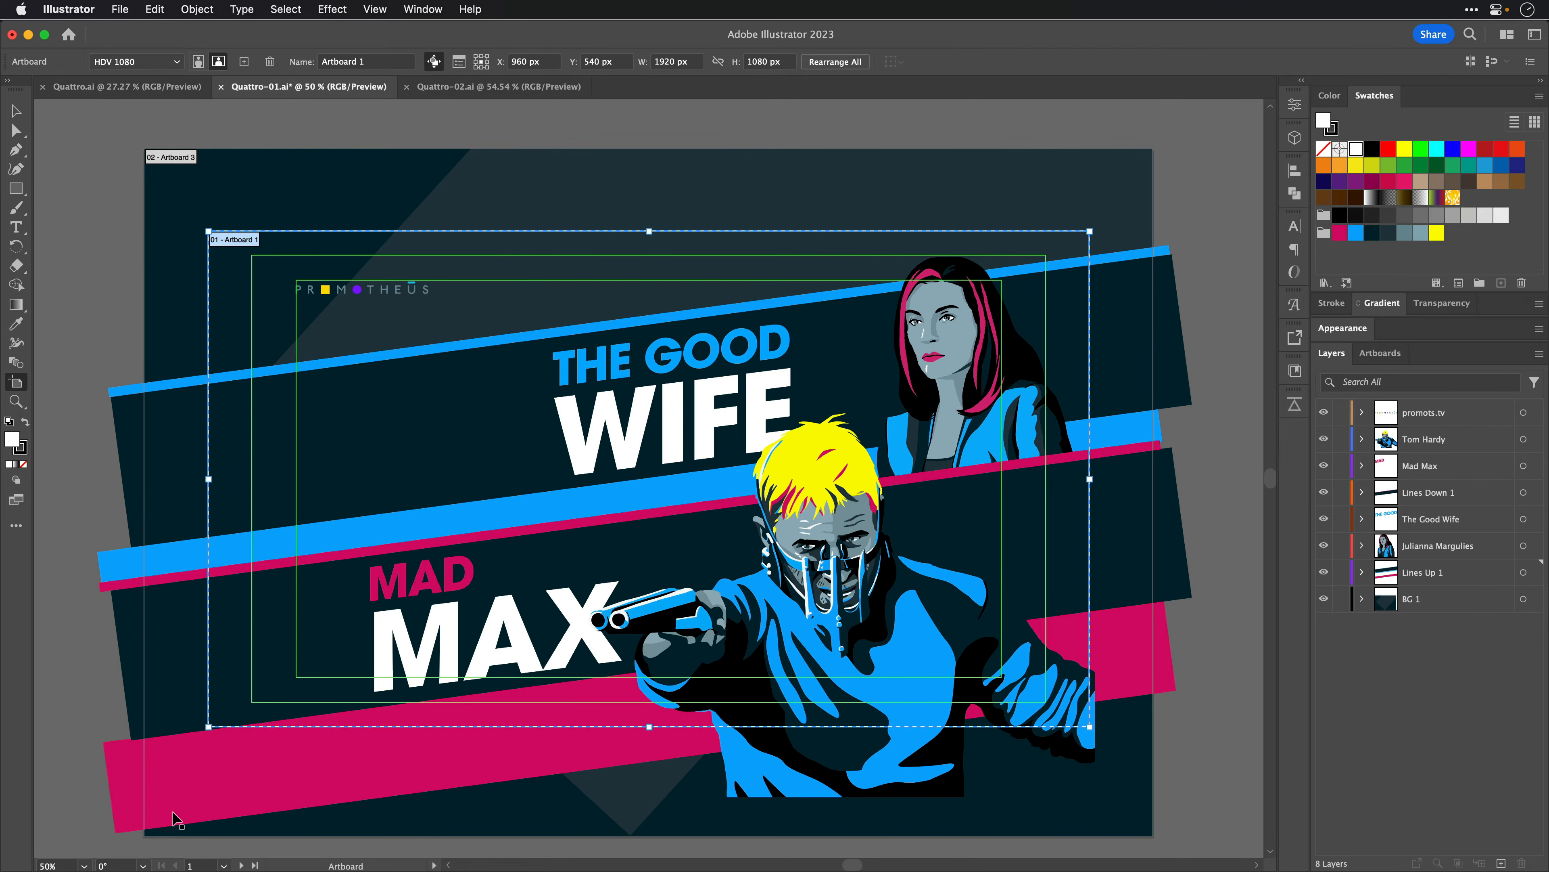
{"action": "left_click", "coordinate": [1421, 574]}
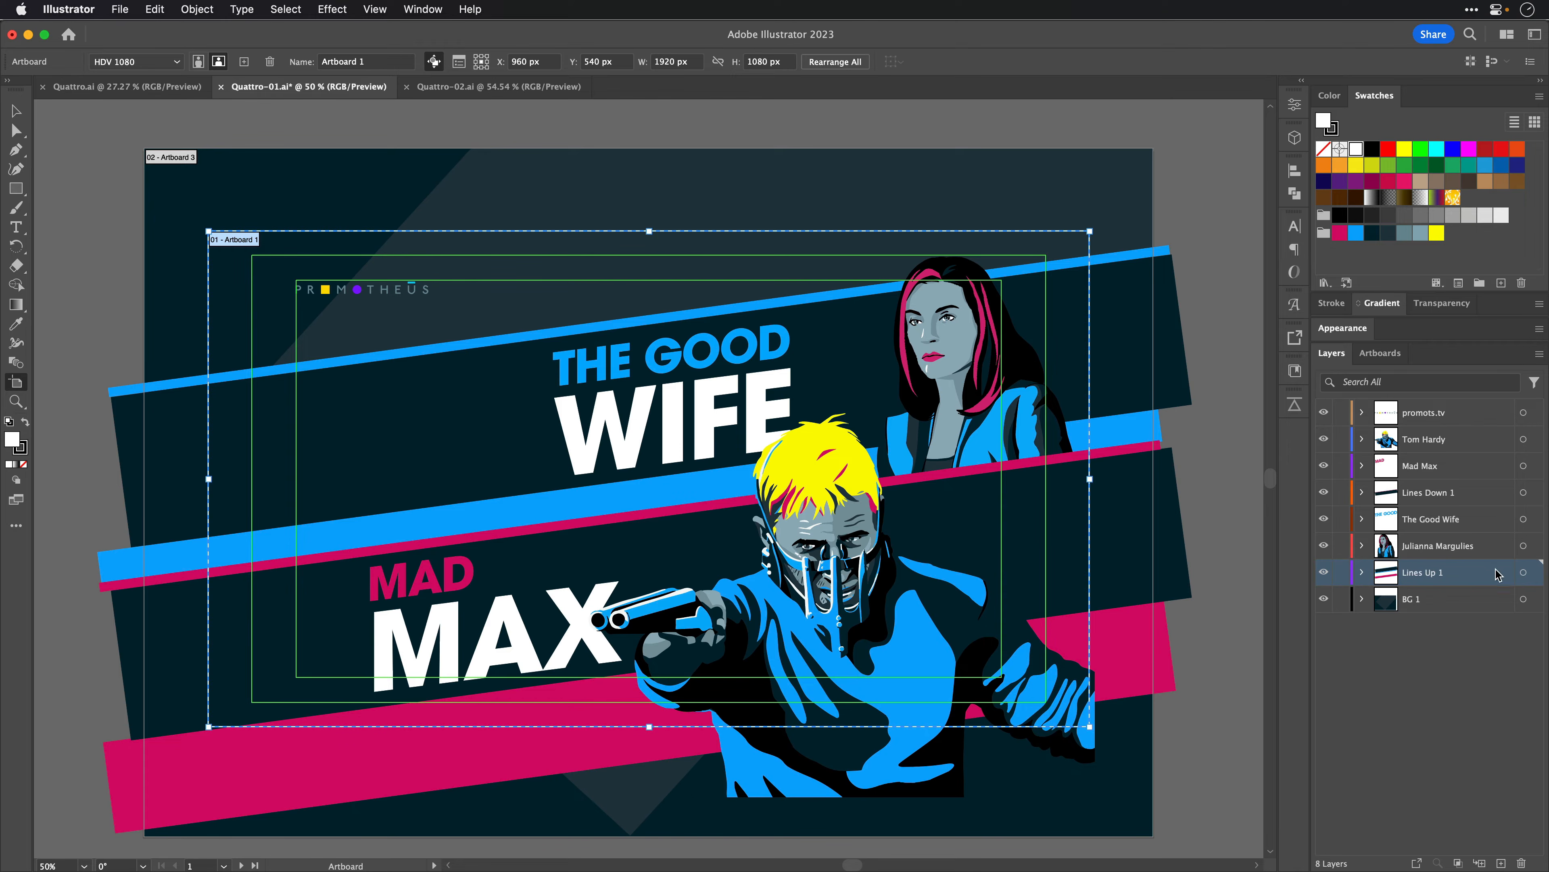
{"action": "left_click", "coordinate": [1525, 577]}
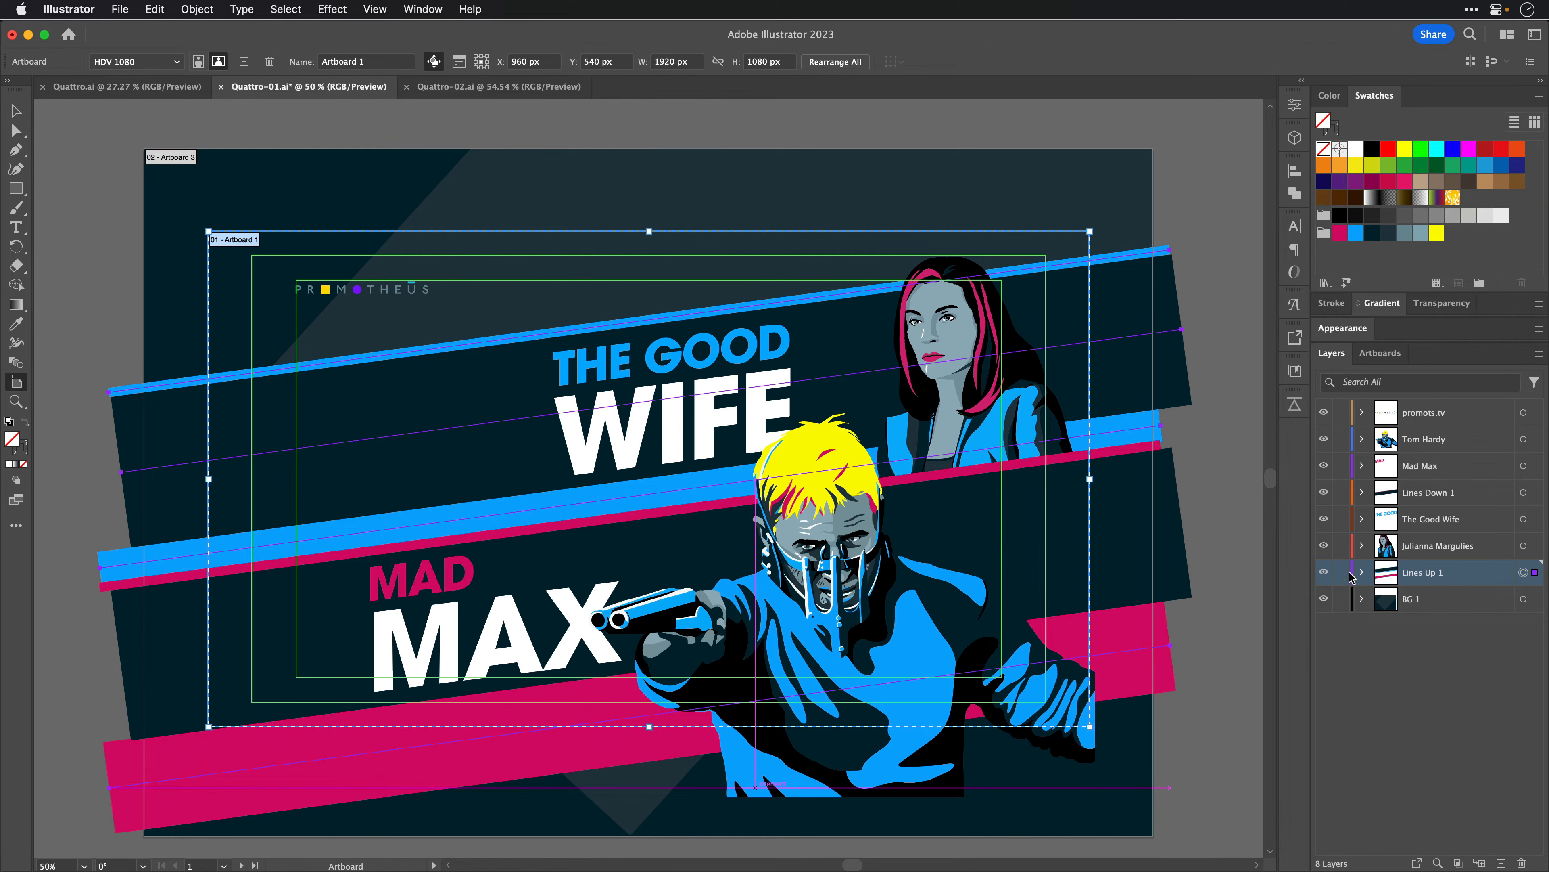
{"action": "left_click", "coordinate": [1362, 573]}
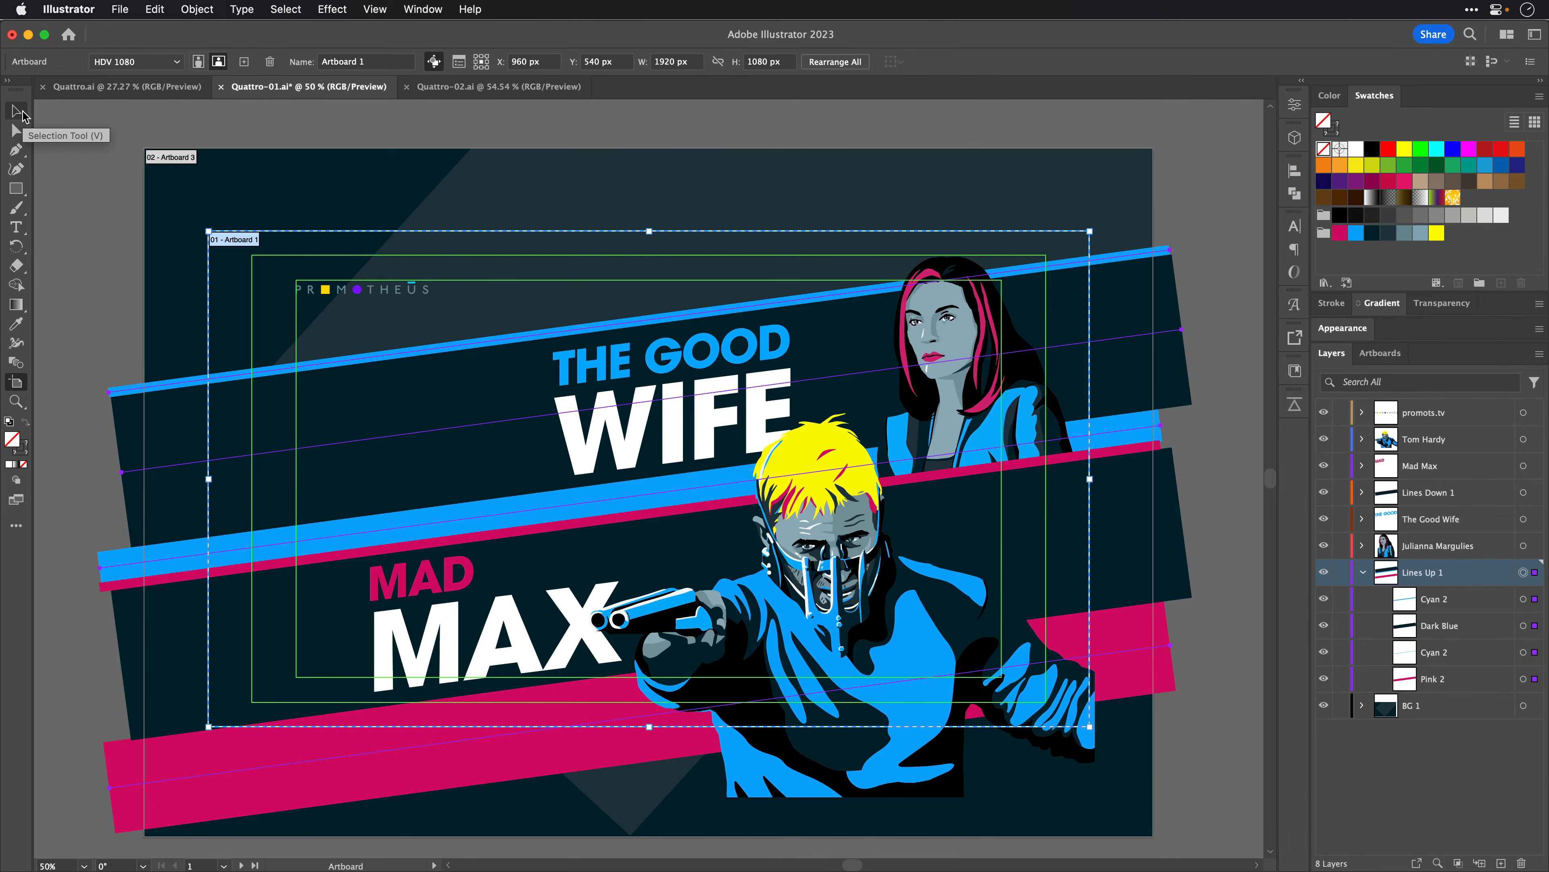
{"action": "left_click", "coordinate": [23, 115]}
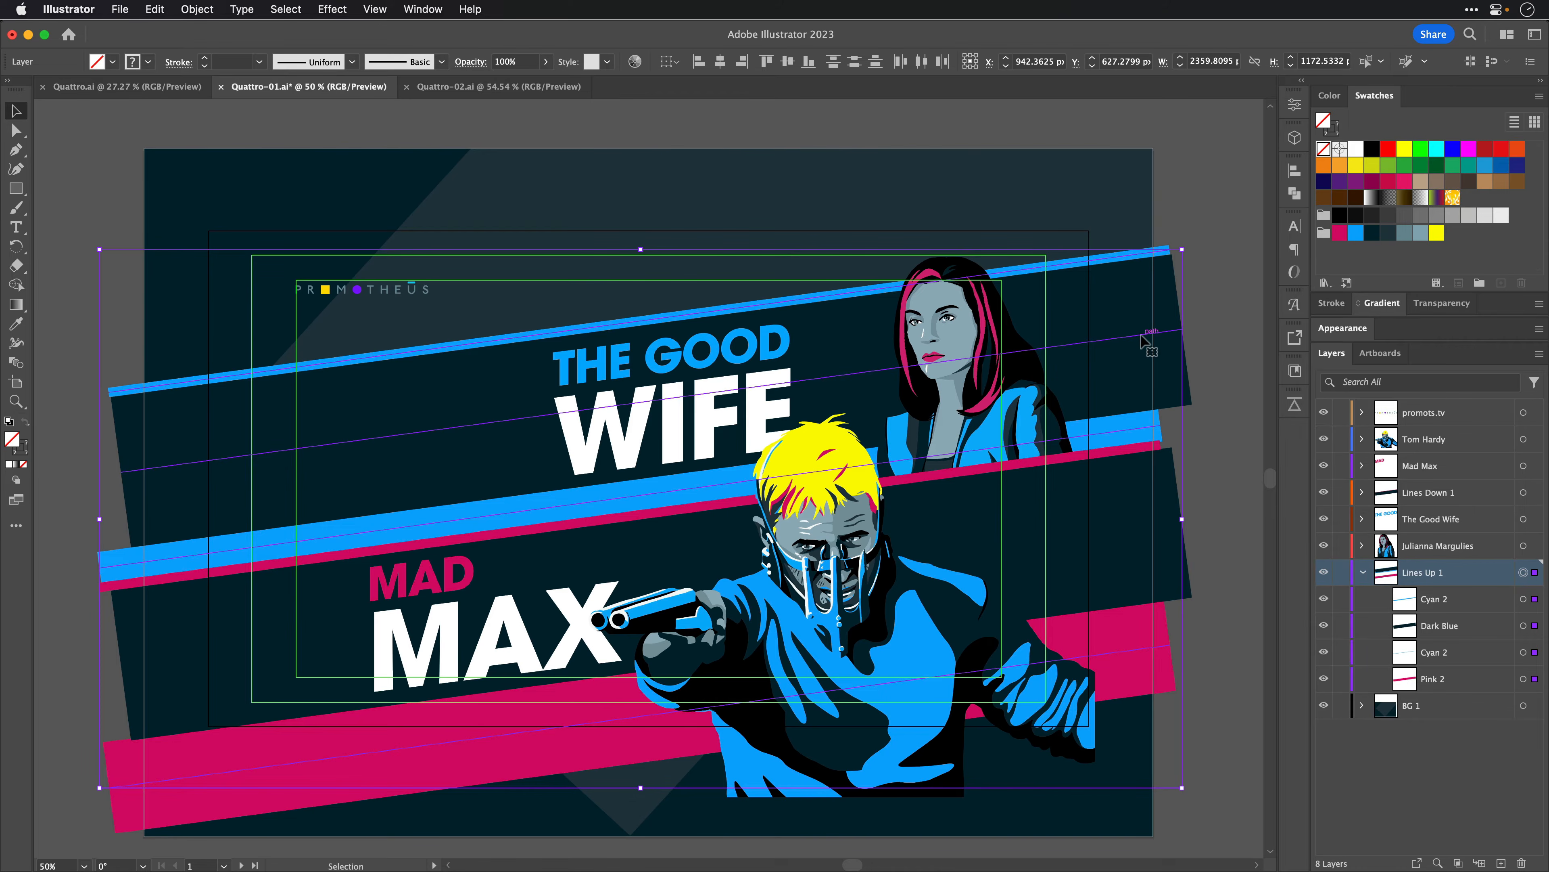
{"action": "left_click_drag", "start_coordinate": [1147, 342], "coordinate": [1172, 305]}
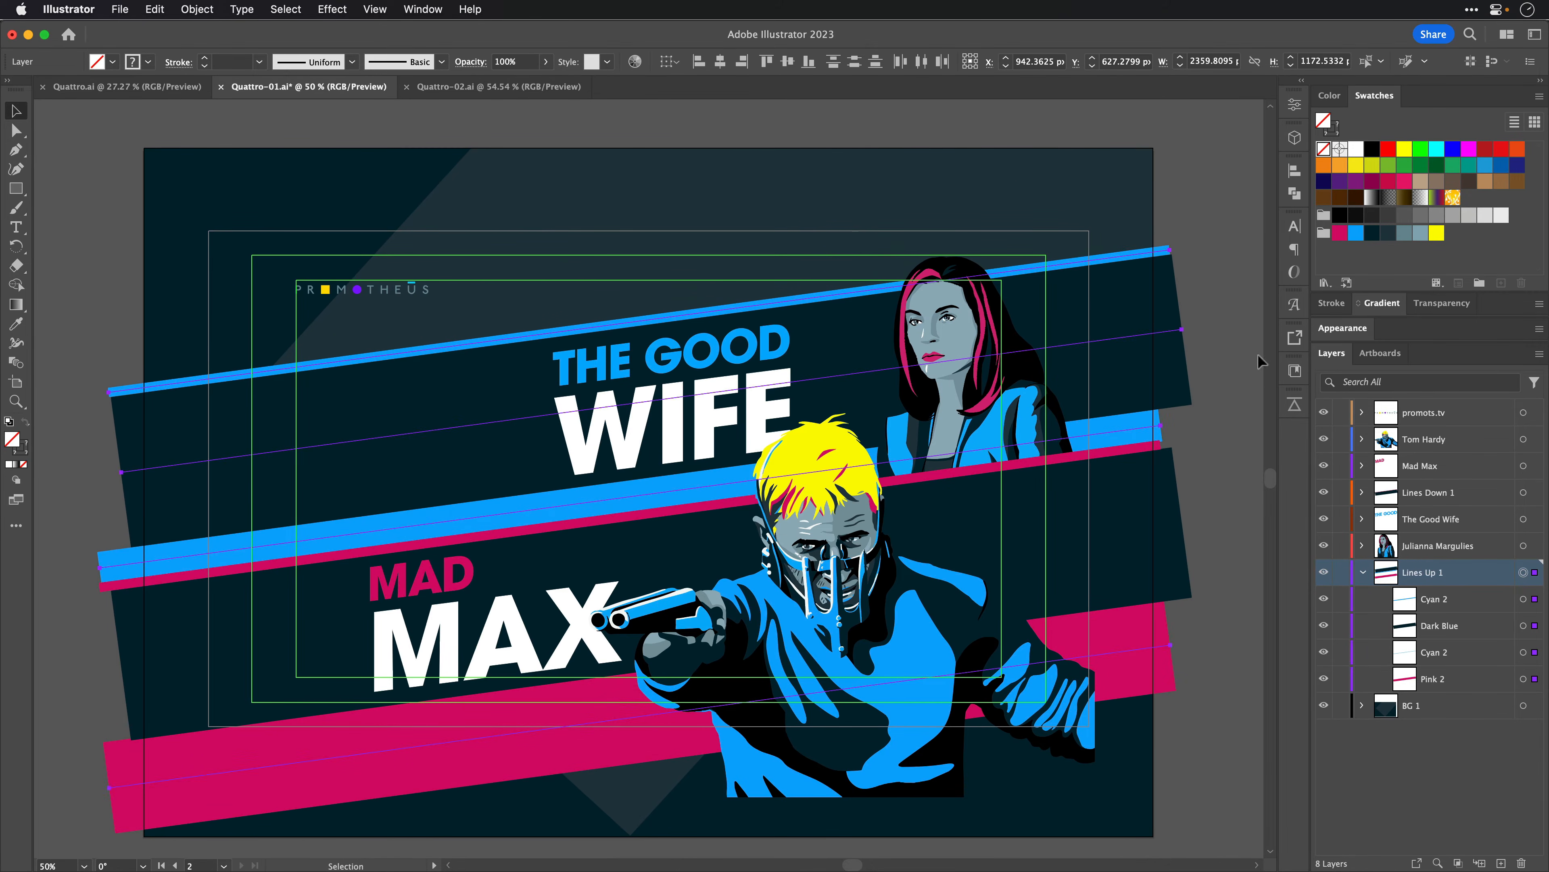
{"action": "left_click", "coordinate": [1442, 752]}
{"action": "left_click", "coordinate": [1428, 601]}
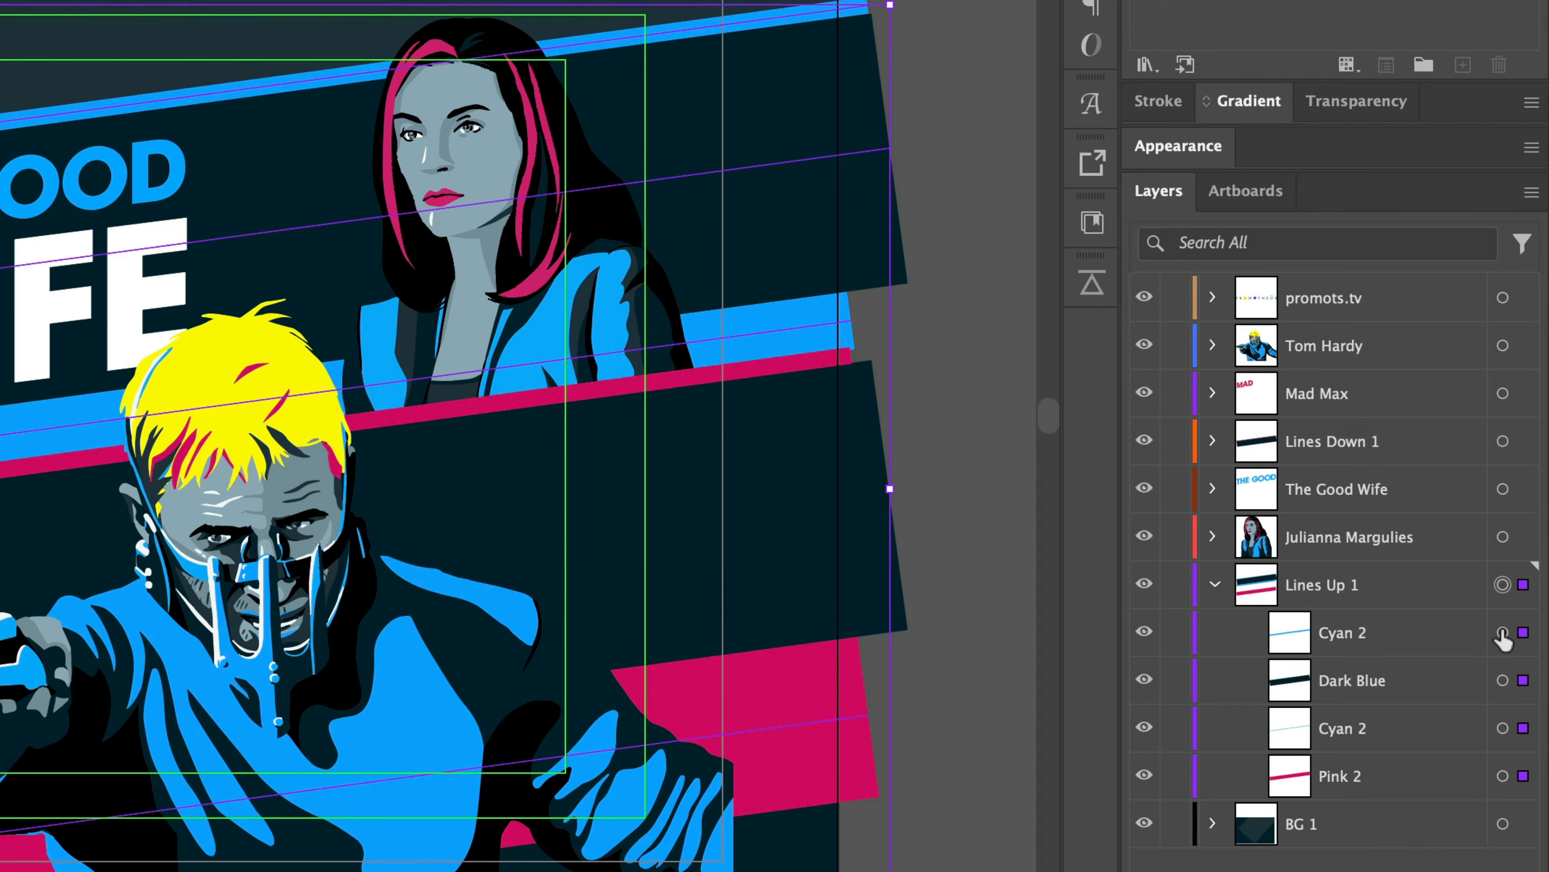
Step: Try to move the two Cyan 2 paths, Dark Blue and Pink 2 out of Lines Up 1 to the top layer level
{"action": "left_click", "coordinate": [1503, 633]}
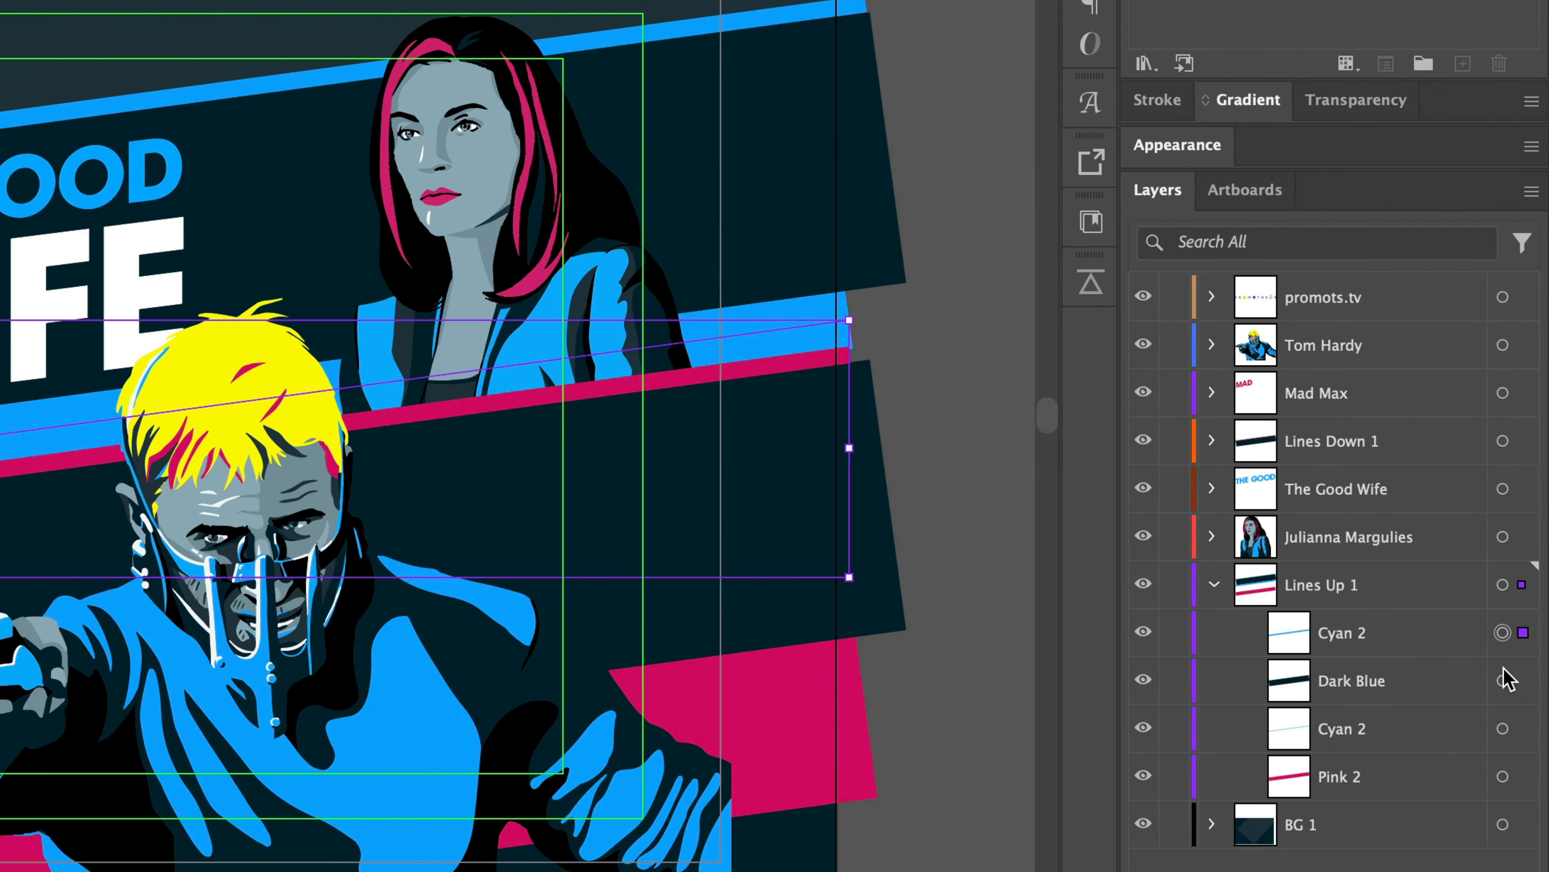
{"action": "left_click", "coordinate": [1503, 680], "text": "shift"}
{"action": "left_click", "coordinate": [1503, 728], "text": "shift"}
{"action": "left_click", "coordinate": [1503, 760], "text": "shift"}
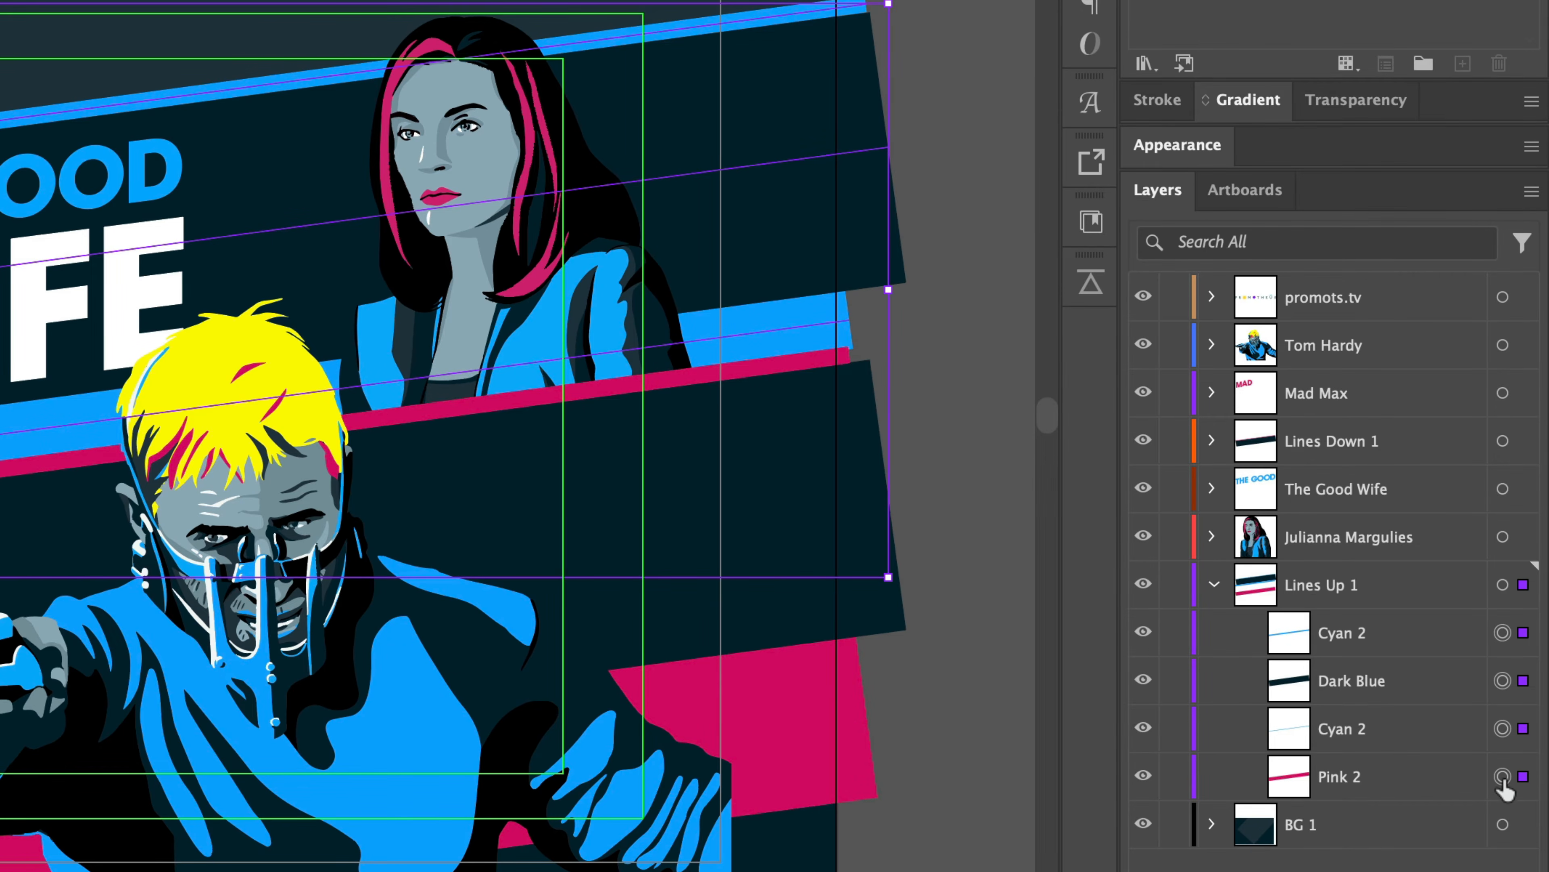
{"action": "left_click_drag", "start_coordinate": [1303, 642], "coordinate": [1326, 558]}
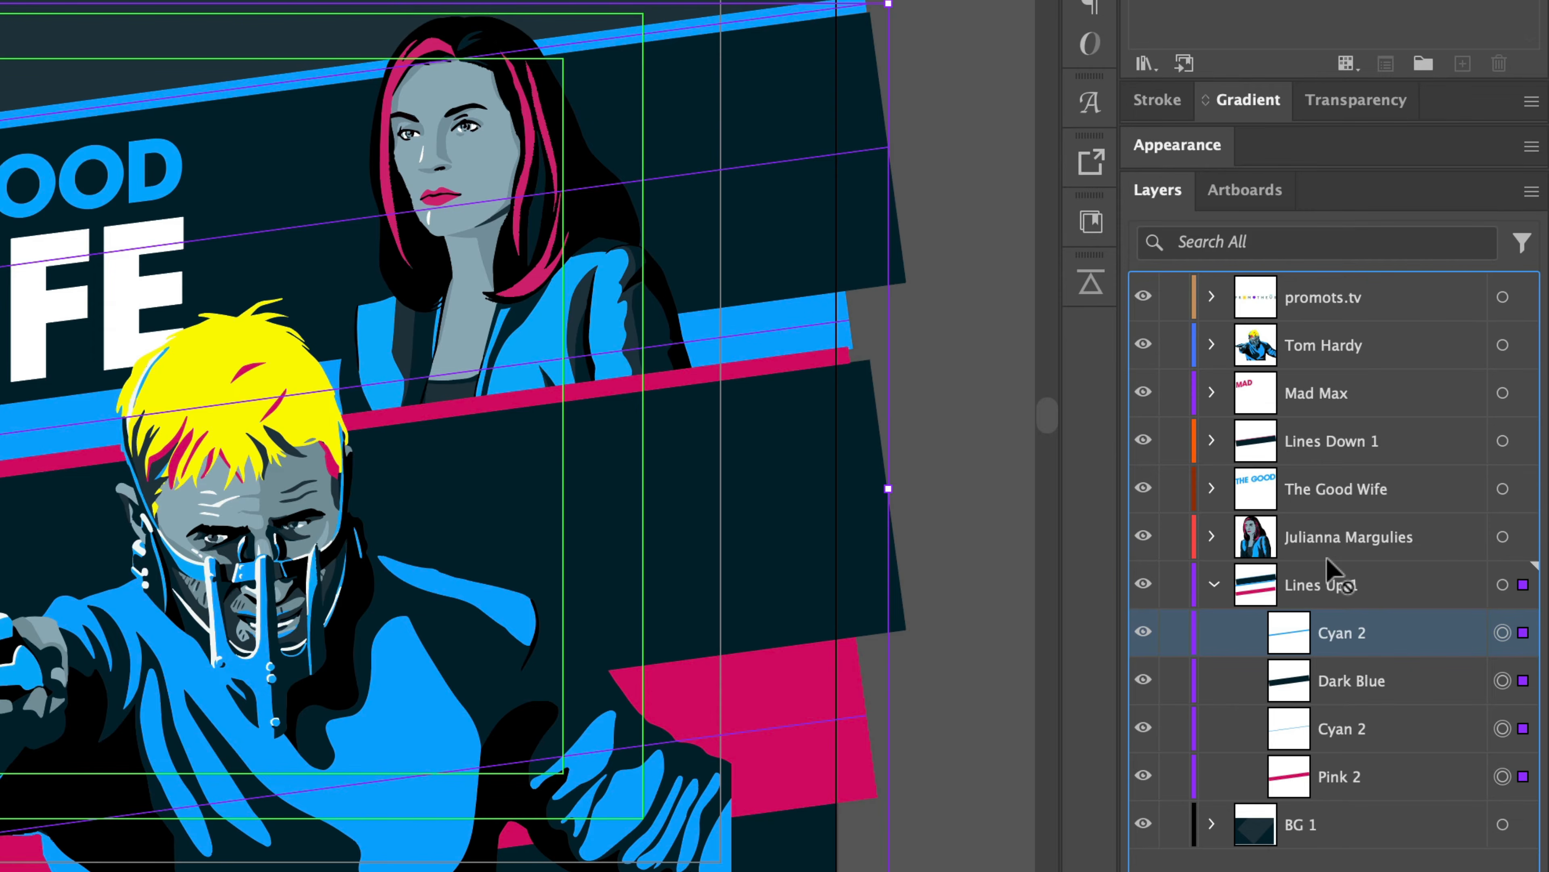
{"action": "left_click_drag", "start_coordinate": [1327, 558], "coordinate": [1333, 567]}
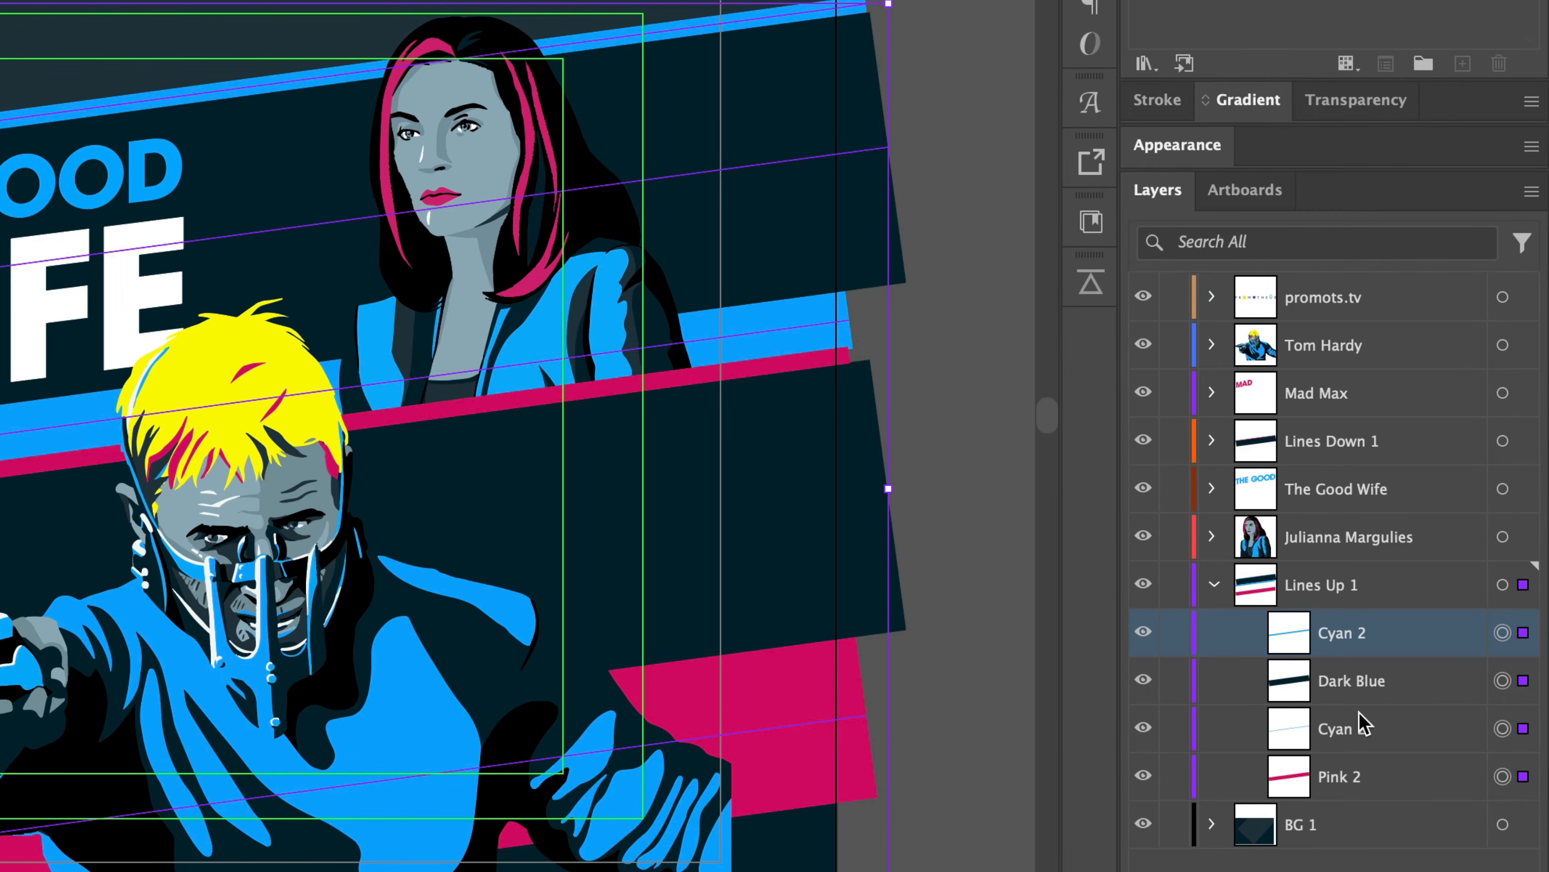
Step: Release the paths of the Lines Up 1 layer to separate layers using the Sequence option
{"action": "left_click", "coordinate": [1334, 586]}
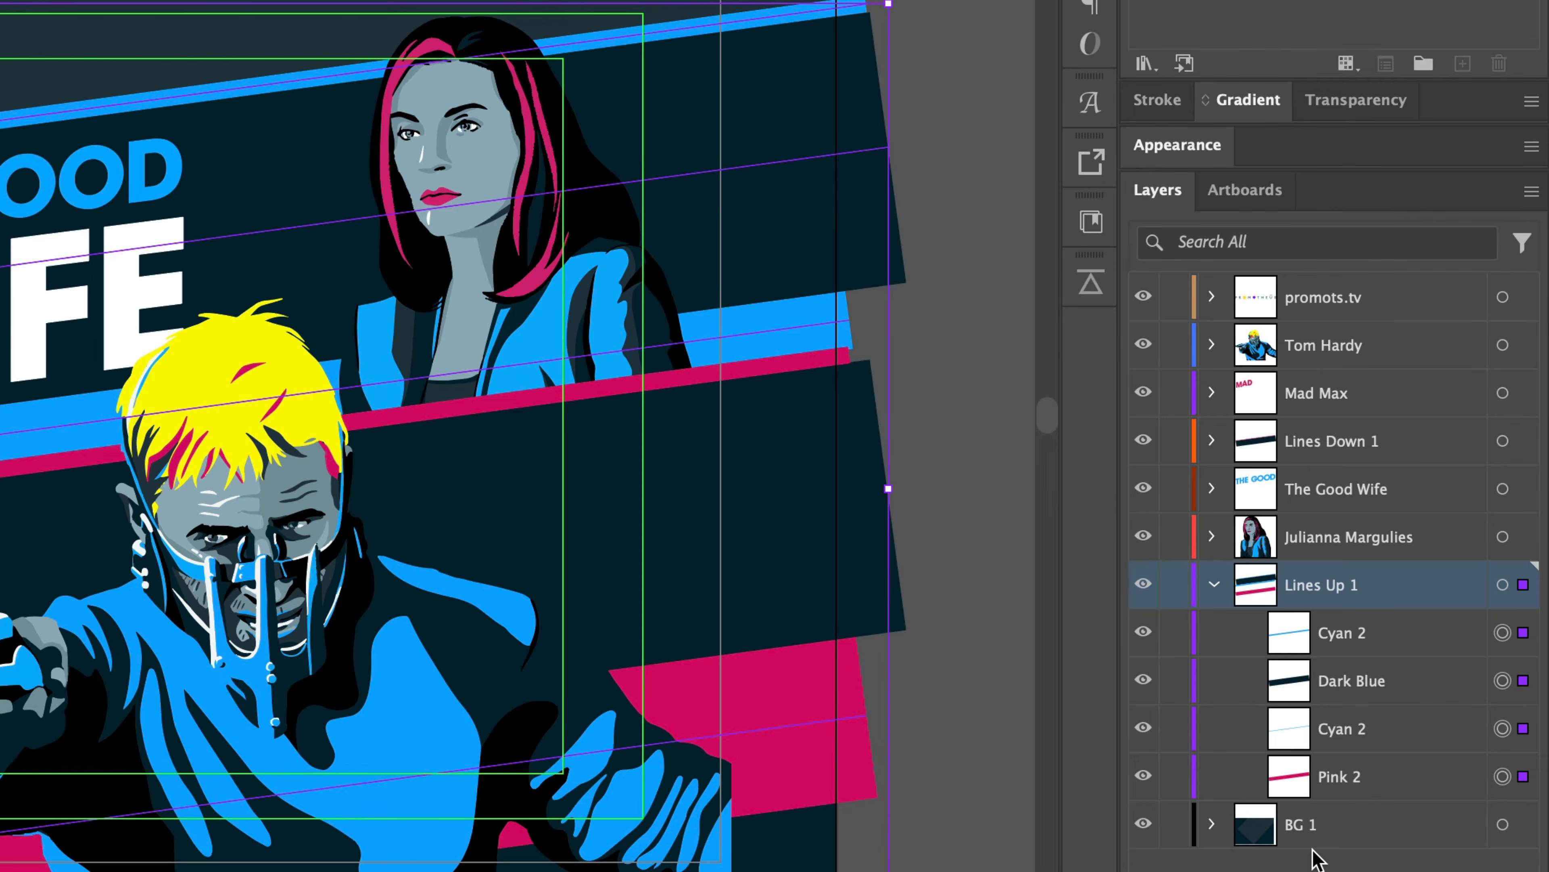
{"action": "left_click", "coordinate": [1502, 585]}
{"action": "left_click", "coordinate": [1530, 192]}
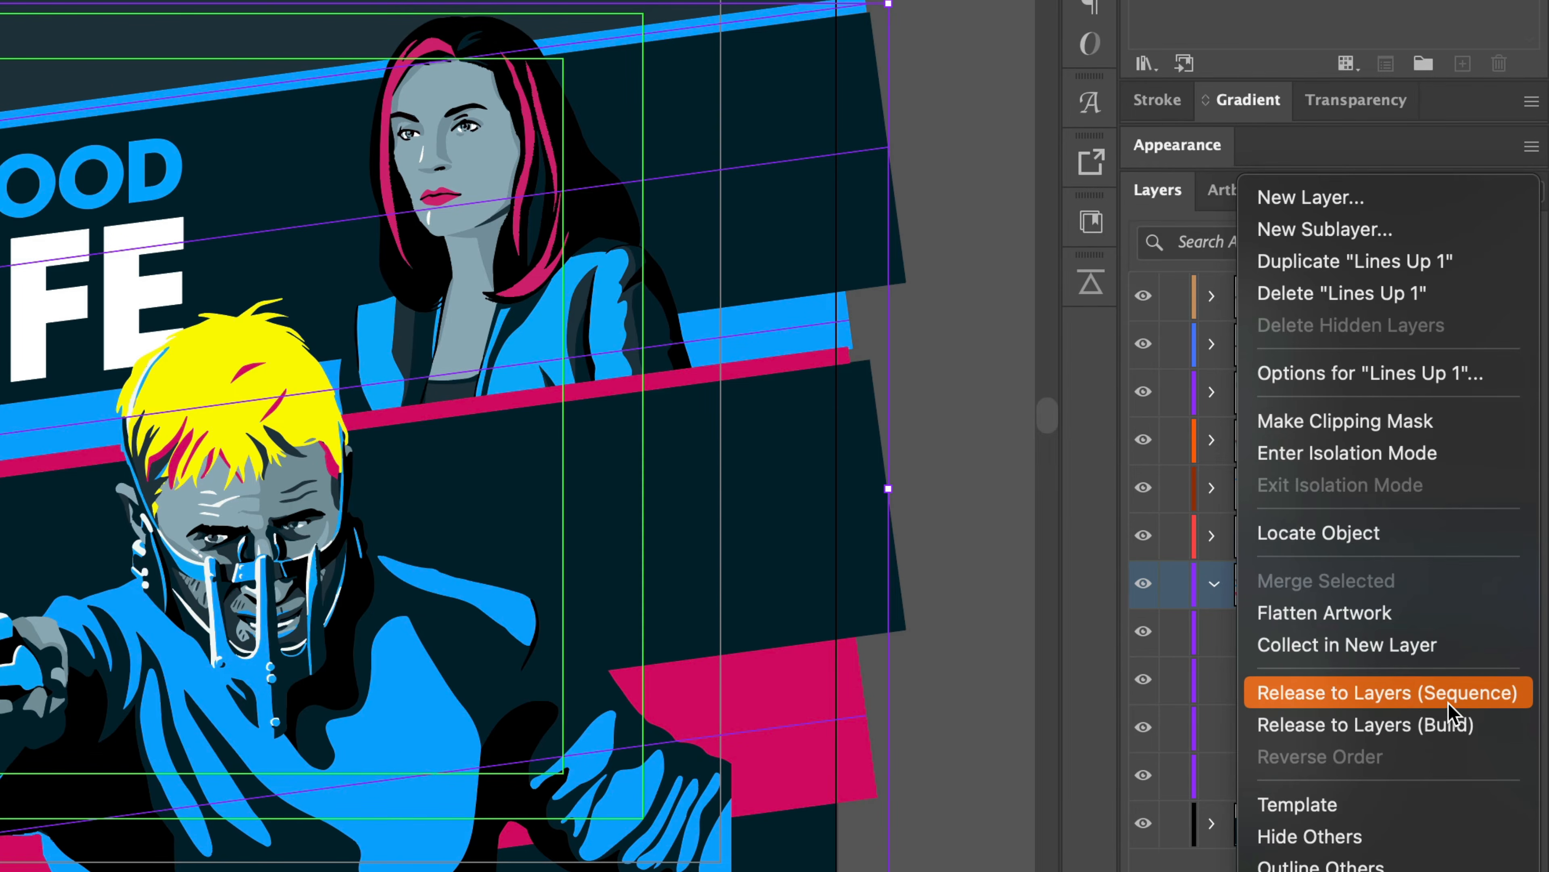
{"action": "left_click", "coordinate": [1392, 696]}
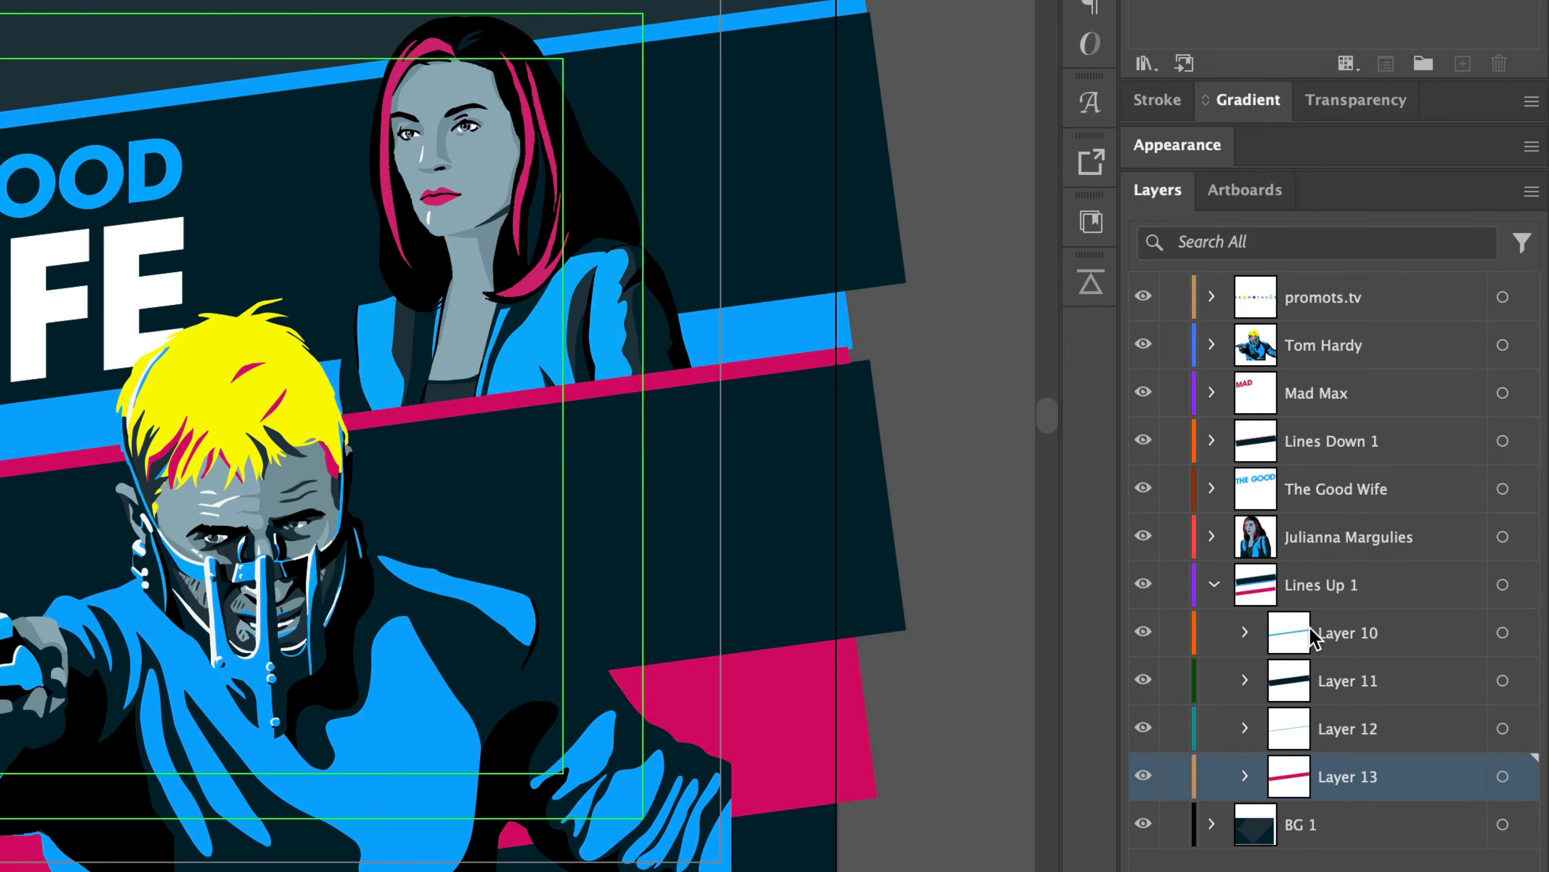
Step: Move Layer 10 through Layer 13 out of Lines Up 1 to the top level below Julianna Margulies, and delete the emptied Lines Up 1 layer
{"action": "left_click", "coordinate": [1300, 640], "text": "shift"}
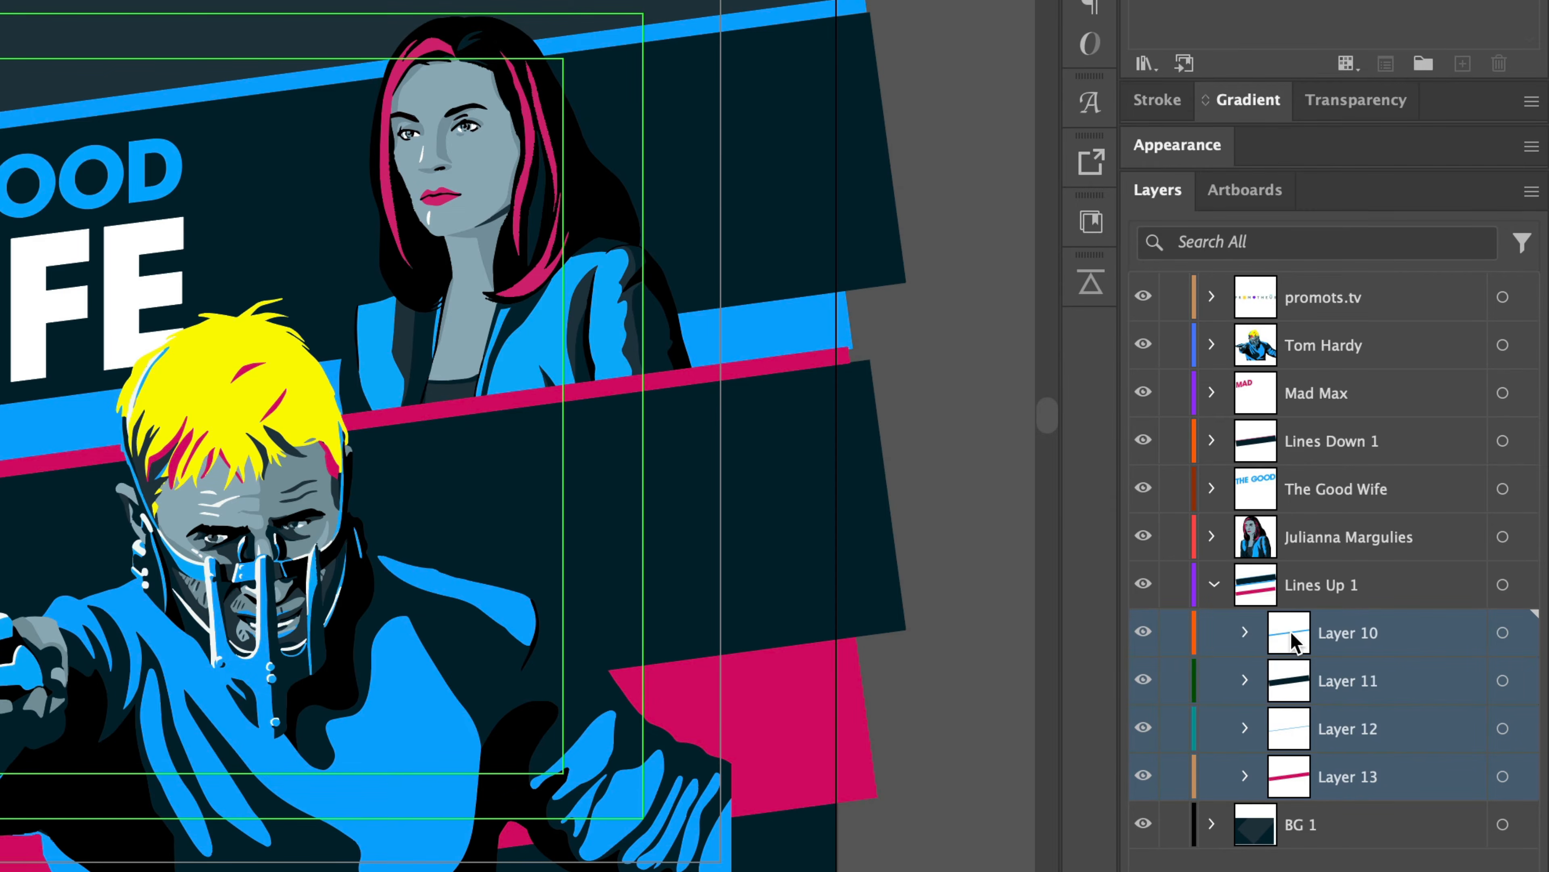
{"action": "left_click_drag", "start_coordinate": [1295, 641], "coordinate": [1312, 576]}
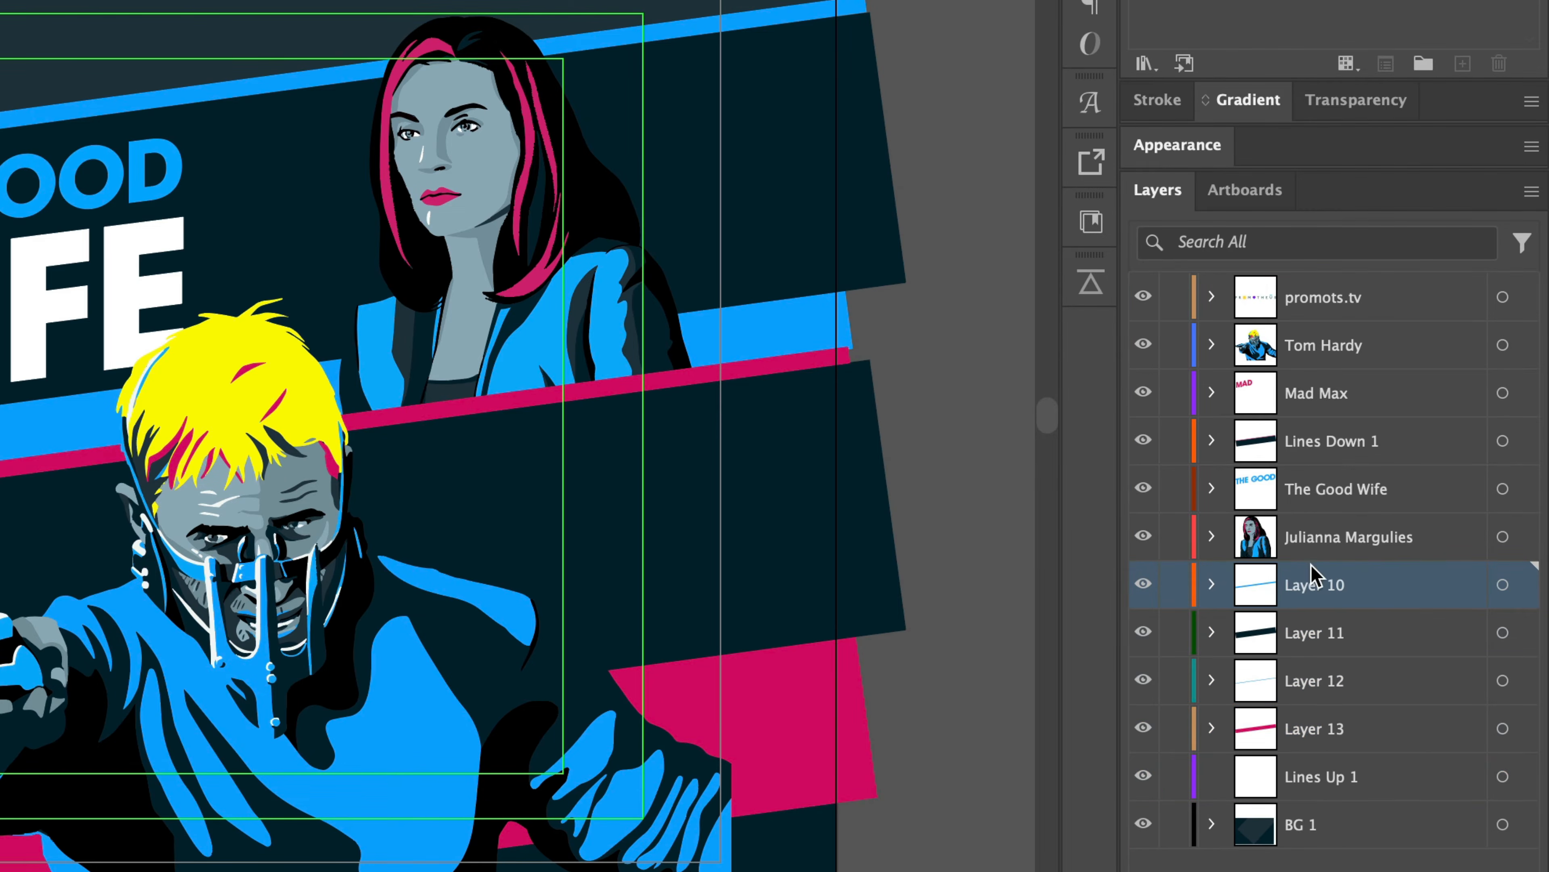
{"action": "left_click", "coordinate": [1315, 784]}
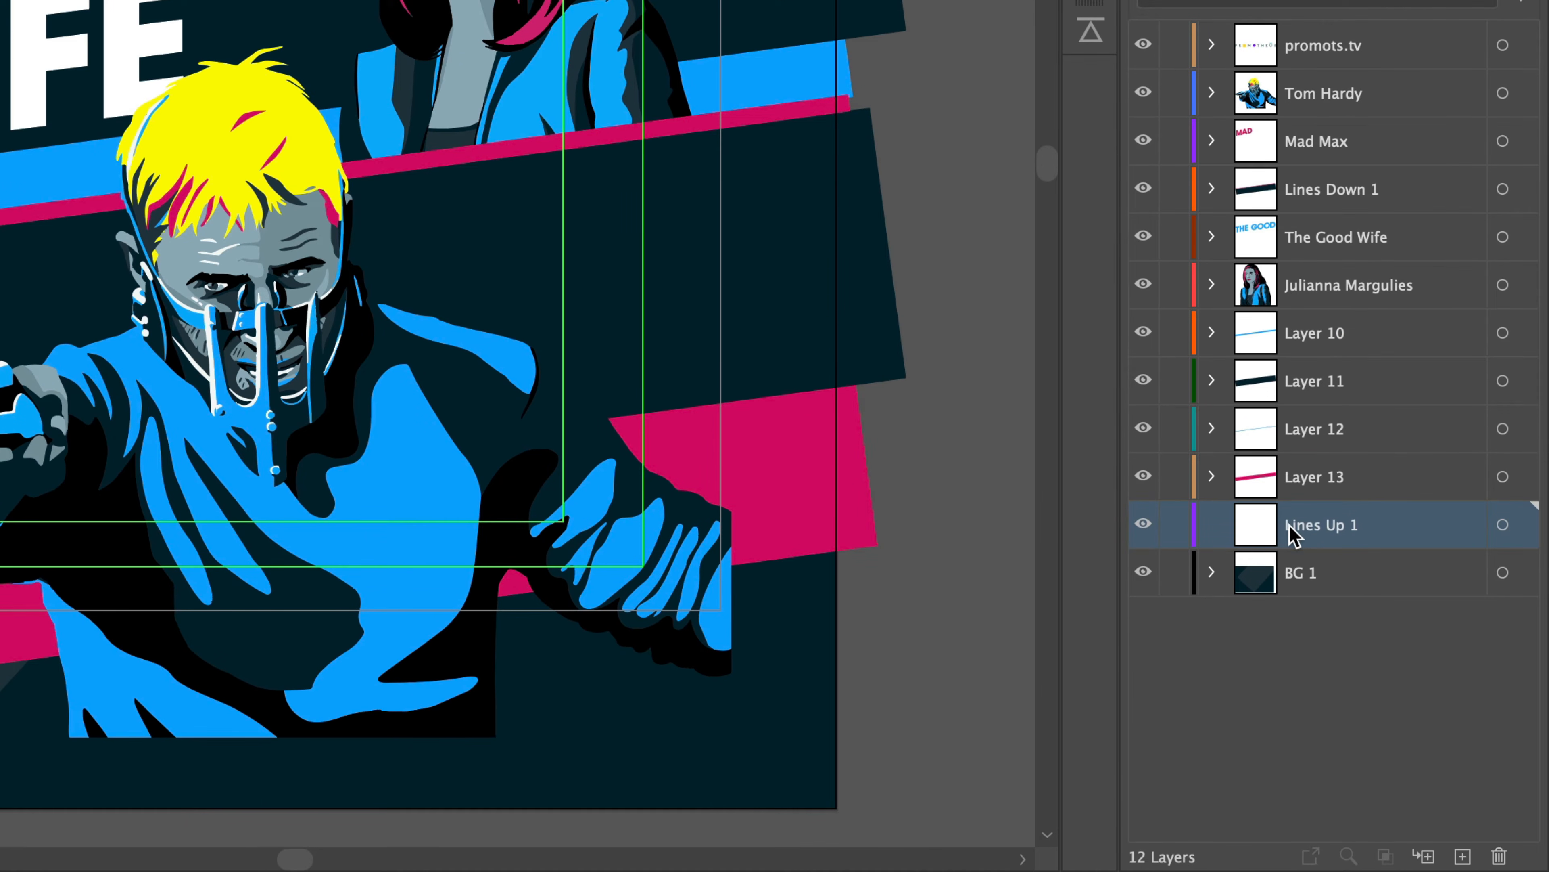
{"action": "left_click", "coordinate": [1499, 856]}
Step: Rename Layer 10 as Line 1 and Layer 11 as Line 2
{"action": "left_click", "coordinate": [1321, 345]}
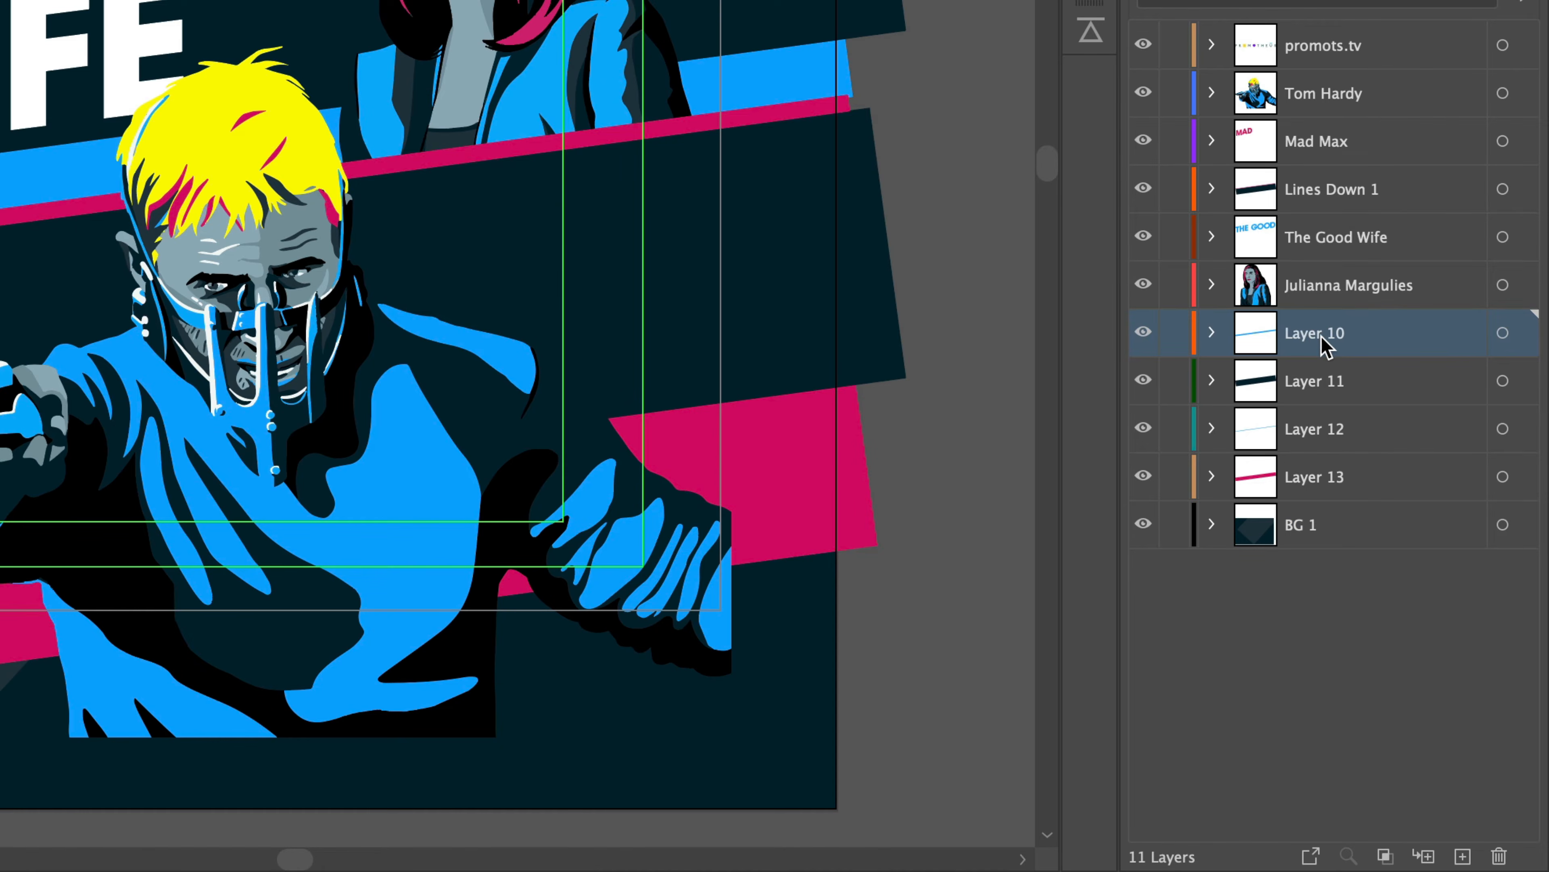
{"action": "double_click", "coordinate": [1321, 339]}
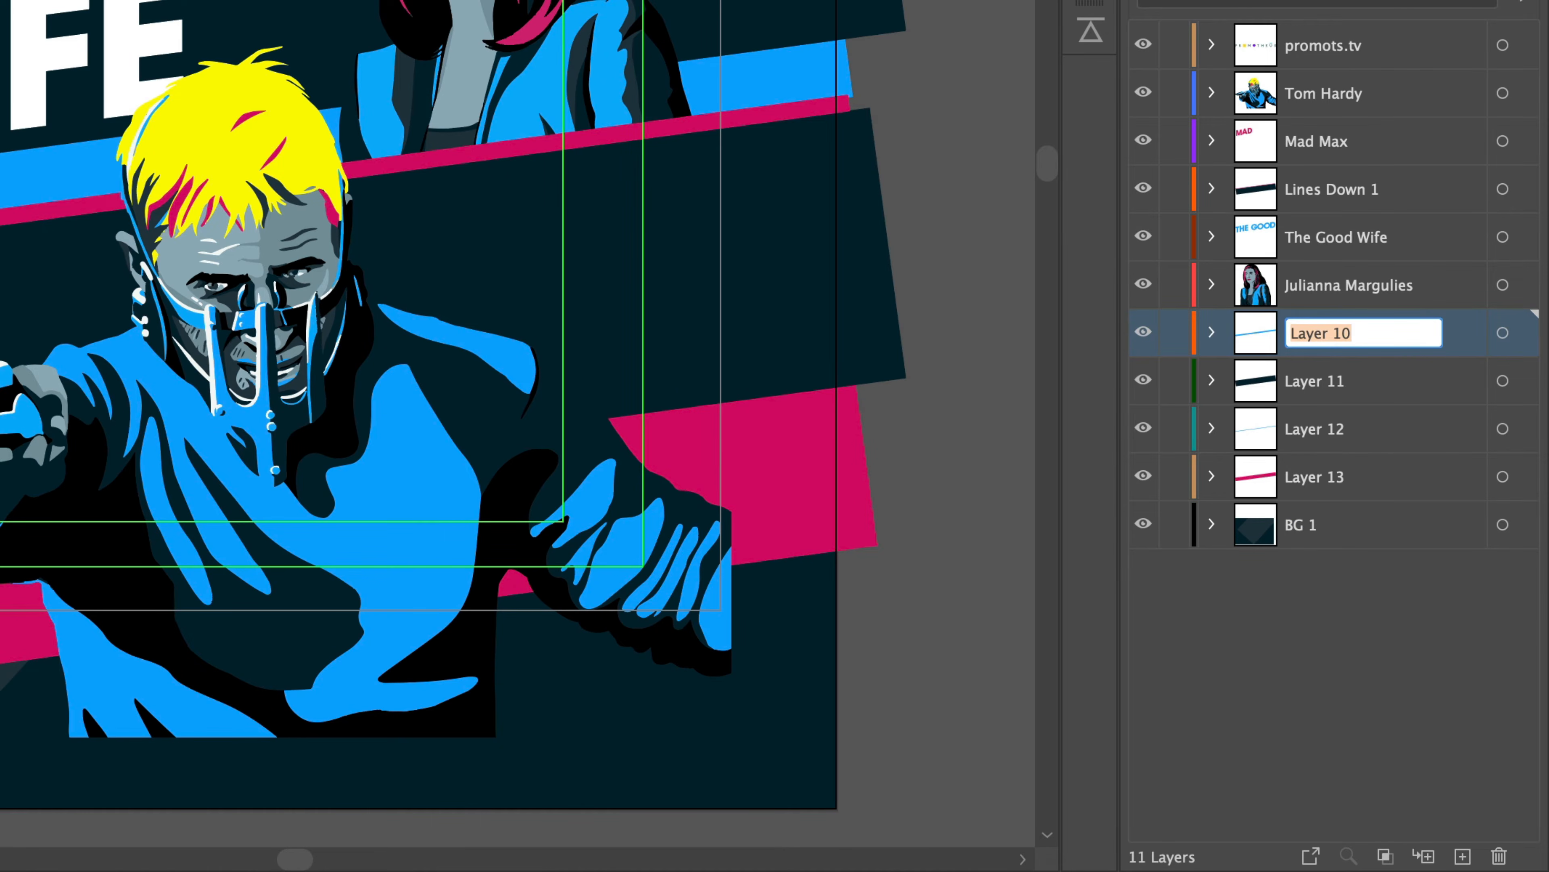
{"action": "type", "text": "Line 1"}
{"action": "key", "text": "super+a"}
{"action": "key", "text": "super+c"}
{"action": "left_click", "coordinate": [1300, 386]}
{"action": "double_click", "coordinate": [1315, 382]}
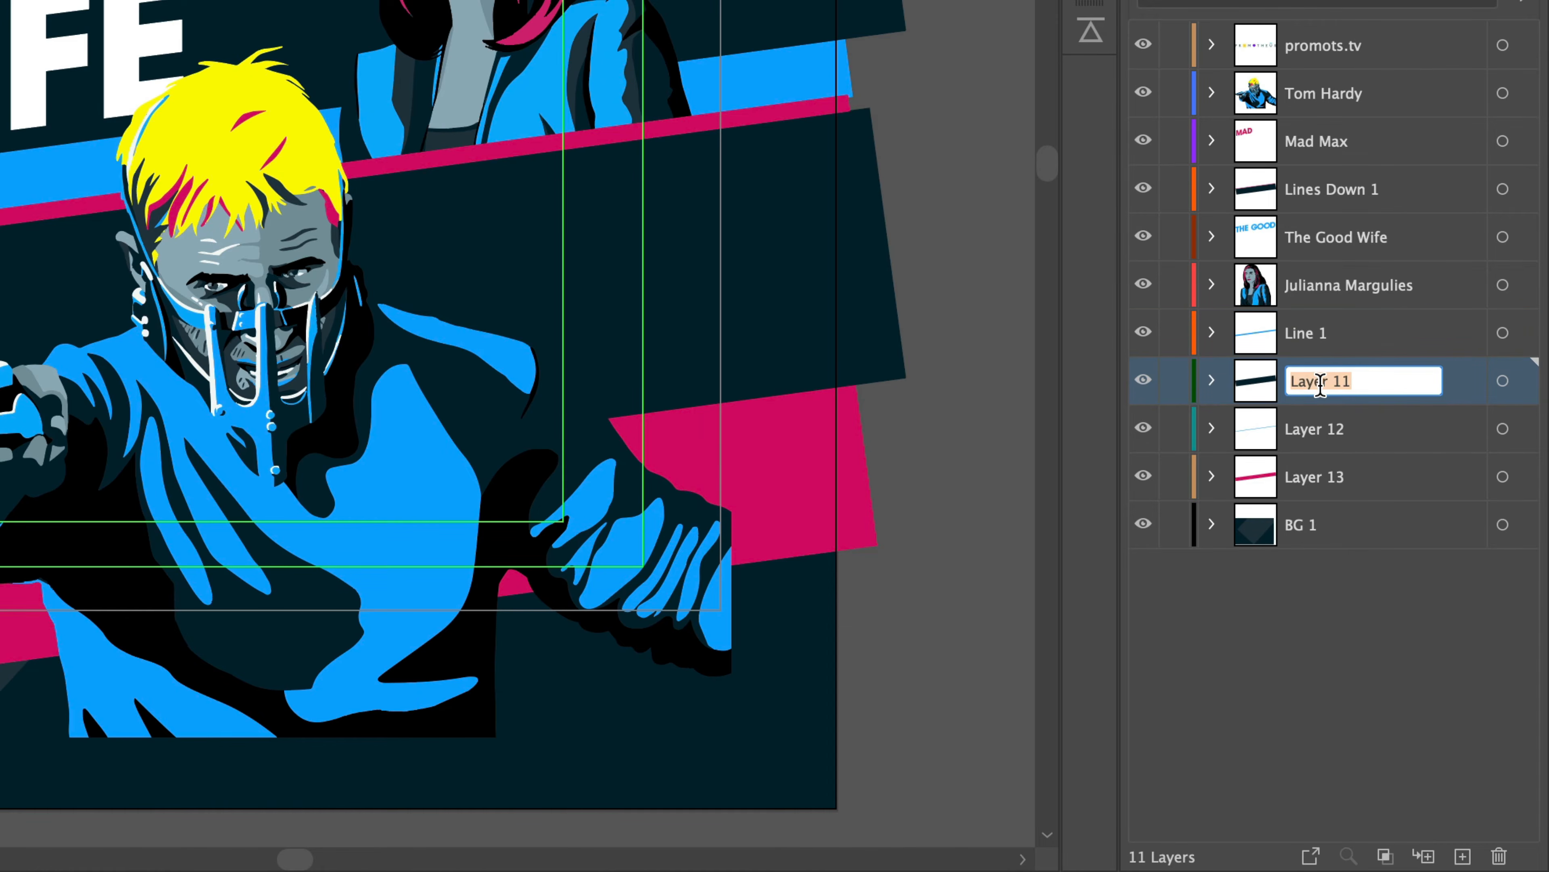
{"action": "key", "text": "super+v"}
{"action": "key", "text": "BackSpace"}
{"action": "type", "text": "2"}
Step: Rename Layer 12 as Line 3 and Layer 13 as Line 4, and save Quattro-01.ai
{"action": "double_click", "coordinate": [1314, 428]}
{"action": "key", "text": "super+v"}
{"action": "key", "text": "BackSpace"}
{"action": "type", "text": "3"}
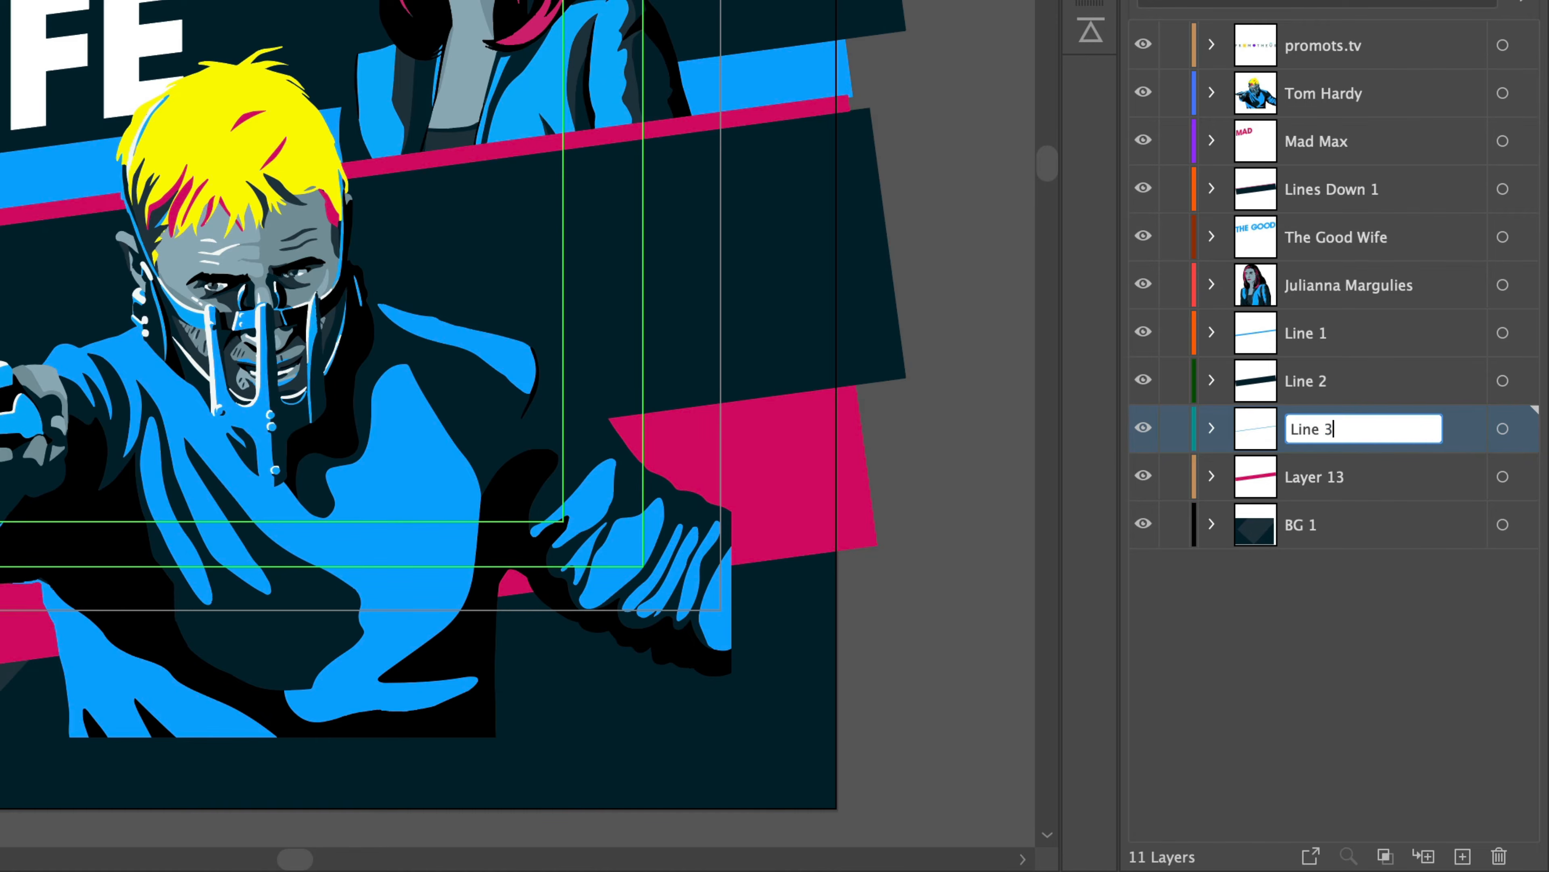
{"action": "double_click", "coordinate": [1318, 476]}
{"action": "key", "text": "super+v"}
{"action": "key", "text": "BackSpace"}
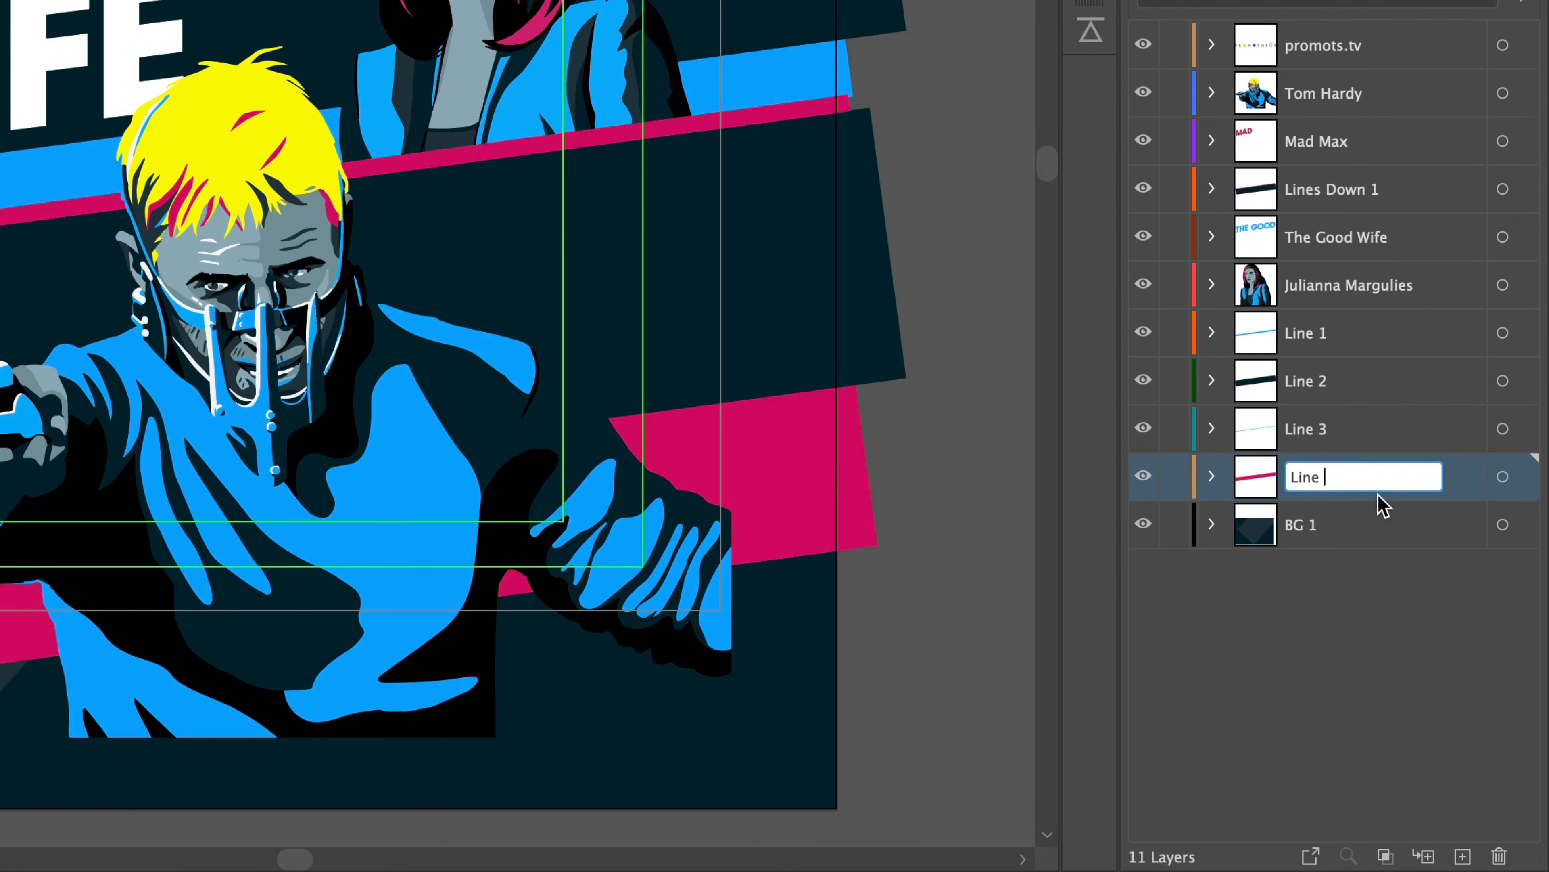
{"action": "type", "text": "4"}
{"action": "key", "text": "Return"}
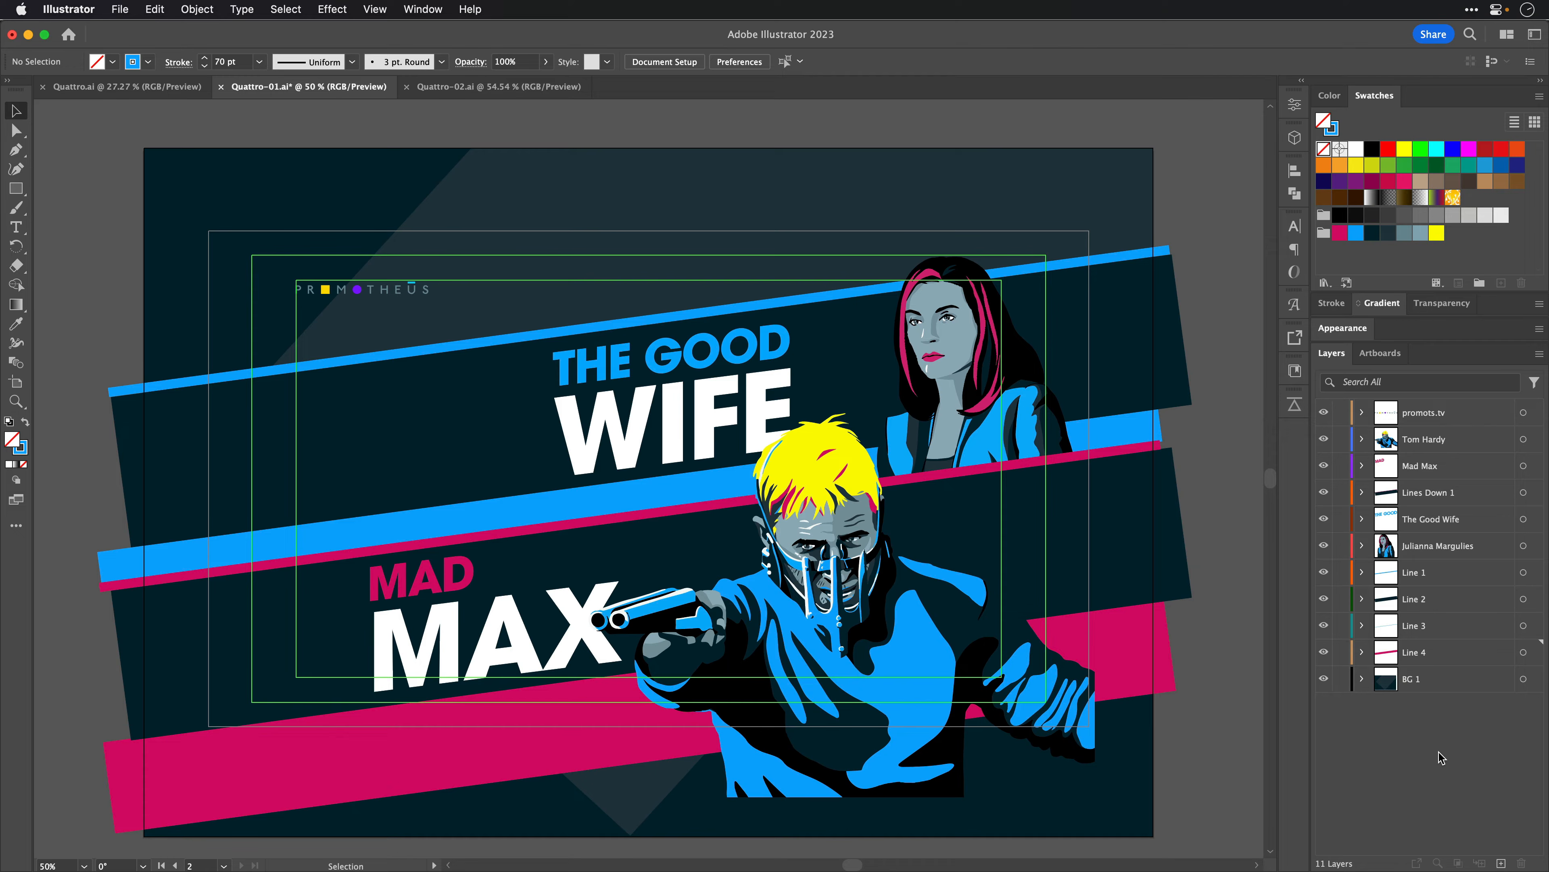
{"action": "key", "text": "super+s"}
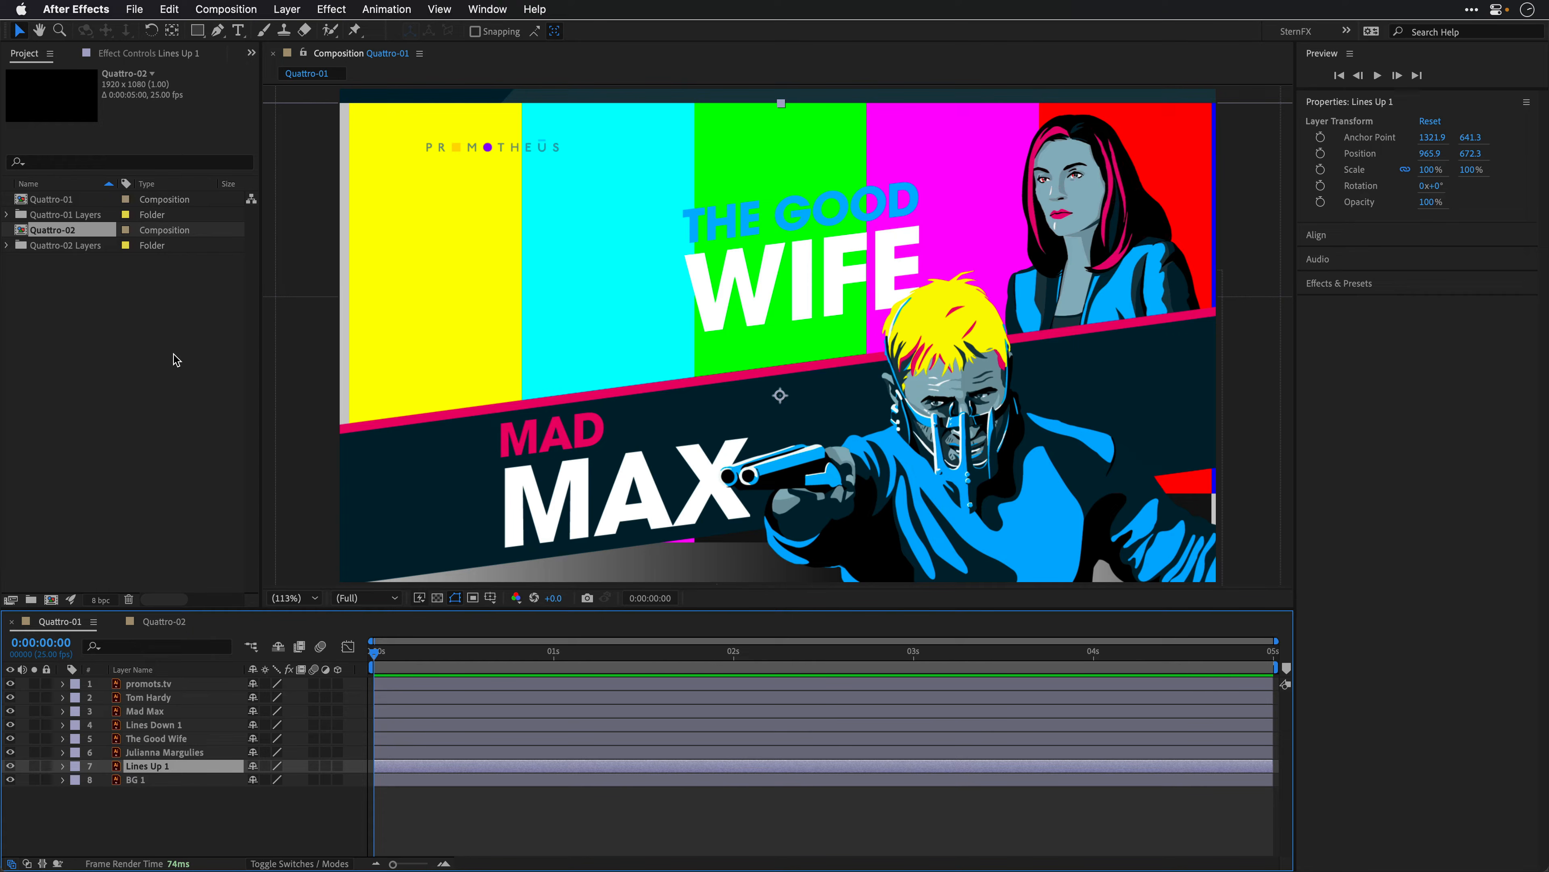
Step: Switch to After Effects and delete the outdated Quattro-01 composition together with its Quattro-01 Layers folder
{"action": "left_click", "coordinate": [50, 200]}
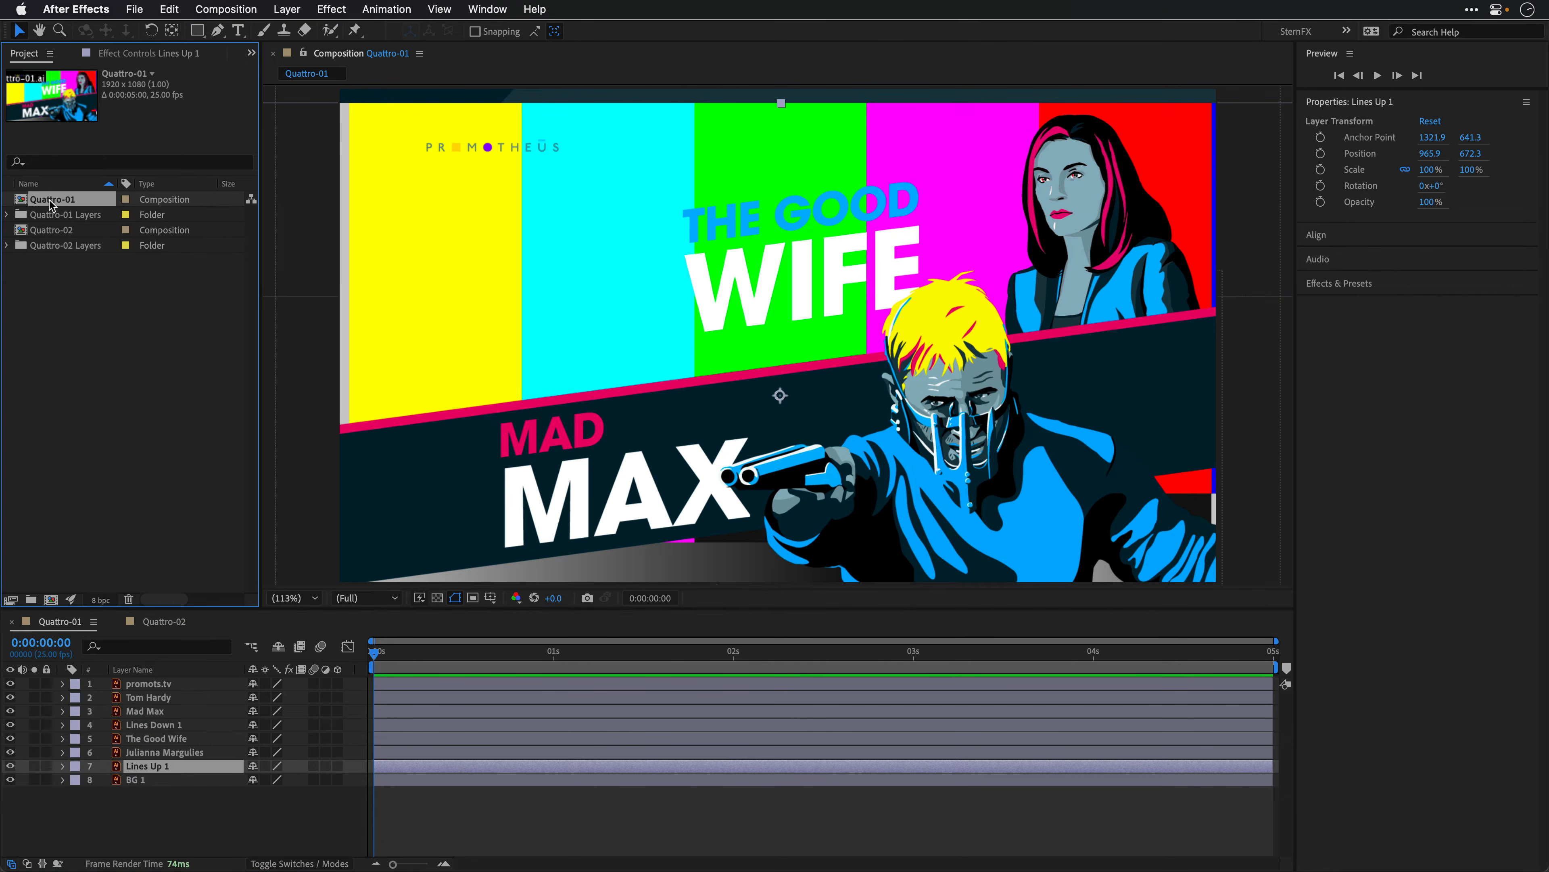
{"action": "left_click", "coordinate": [52, 214], "text": "shift"}
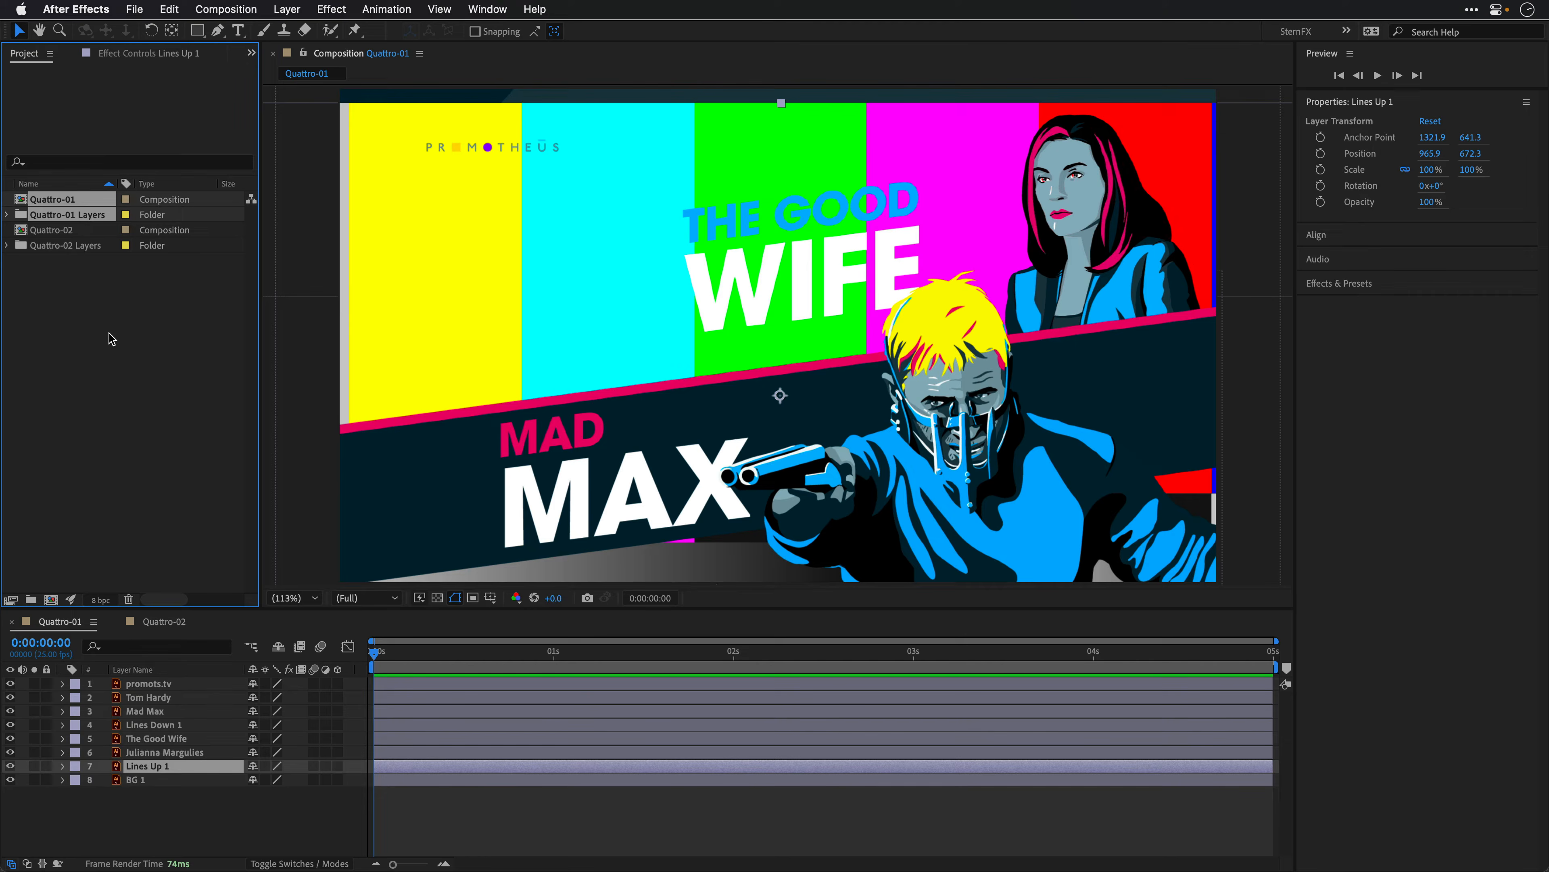
{"action": "key", "text": "Delete"}
{"action": "key", "text": "Return"}
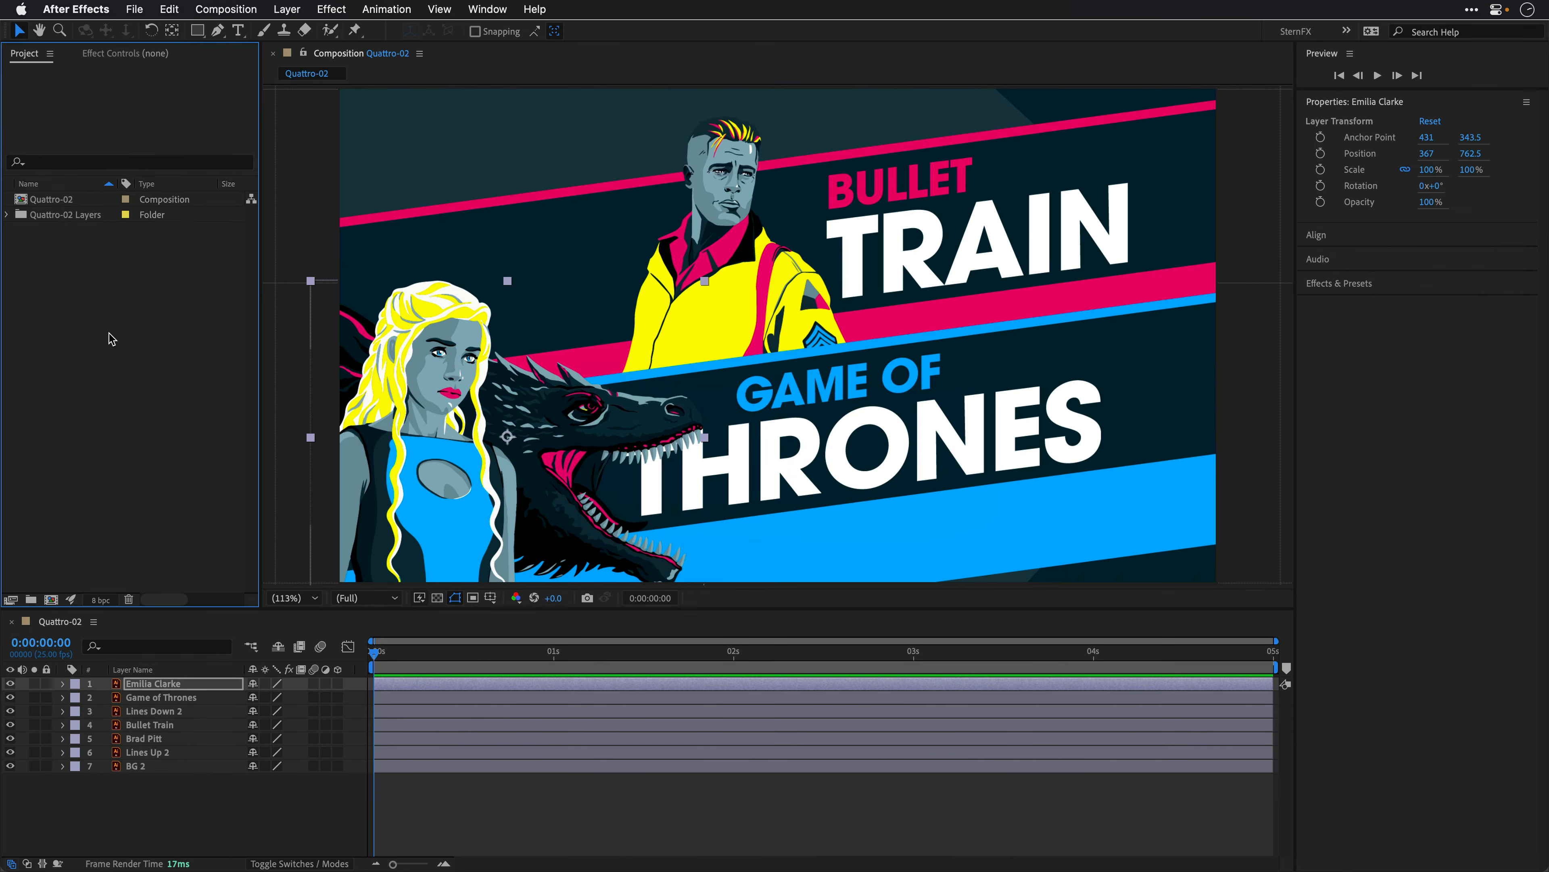
Step: Import Quattro-01.ai from the Desktop as a layered composition and open the new Quattro-01 composition
{"action": "double_click", "coordinate": [110, 333]}
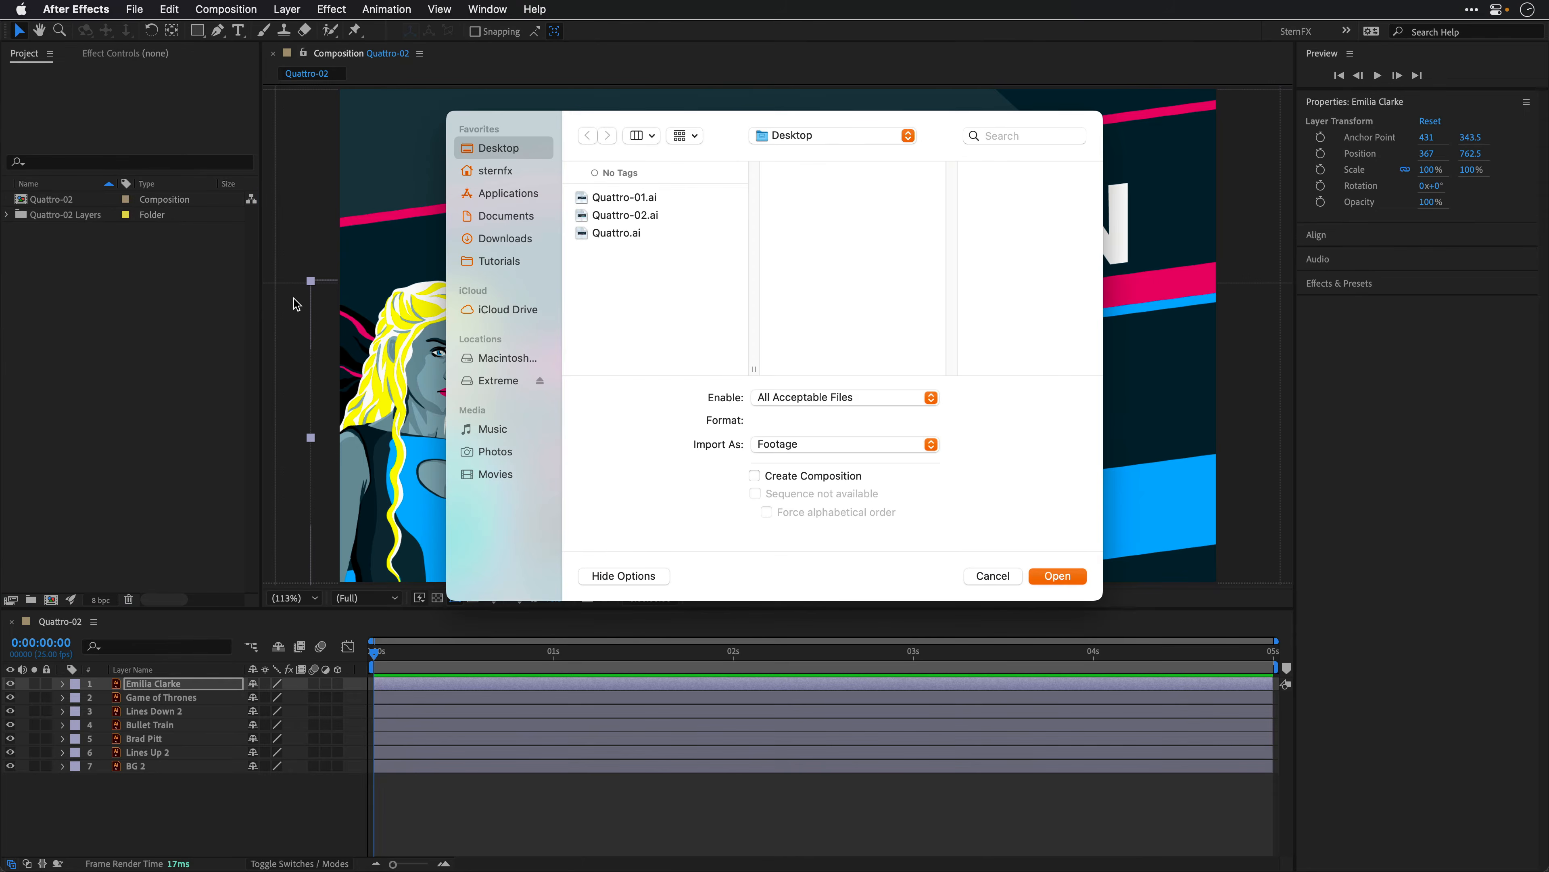
{"action": "left_click", "coordinate": [629, 199]}
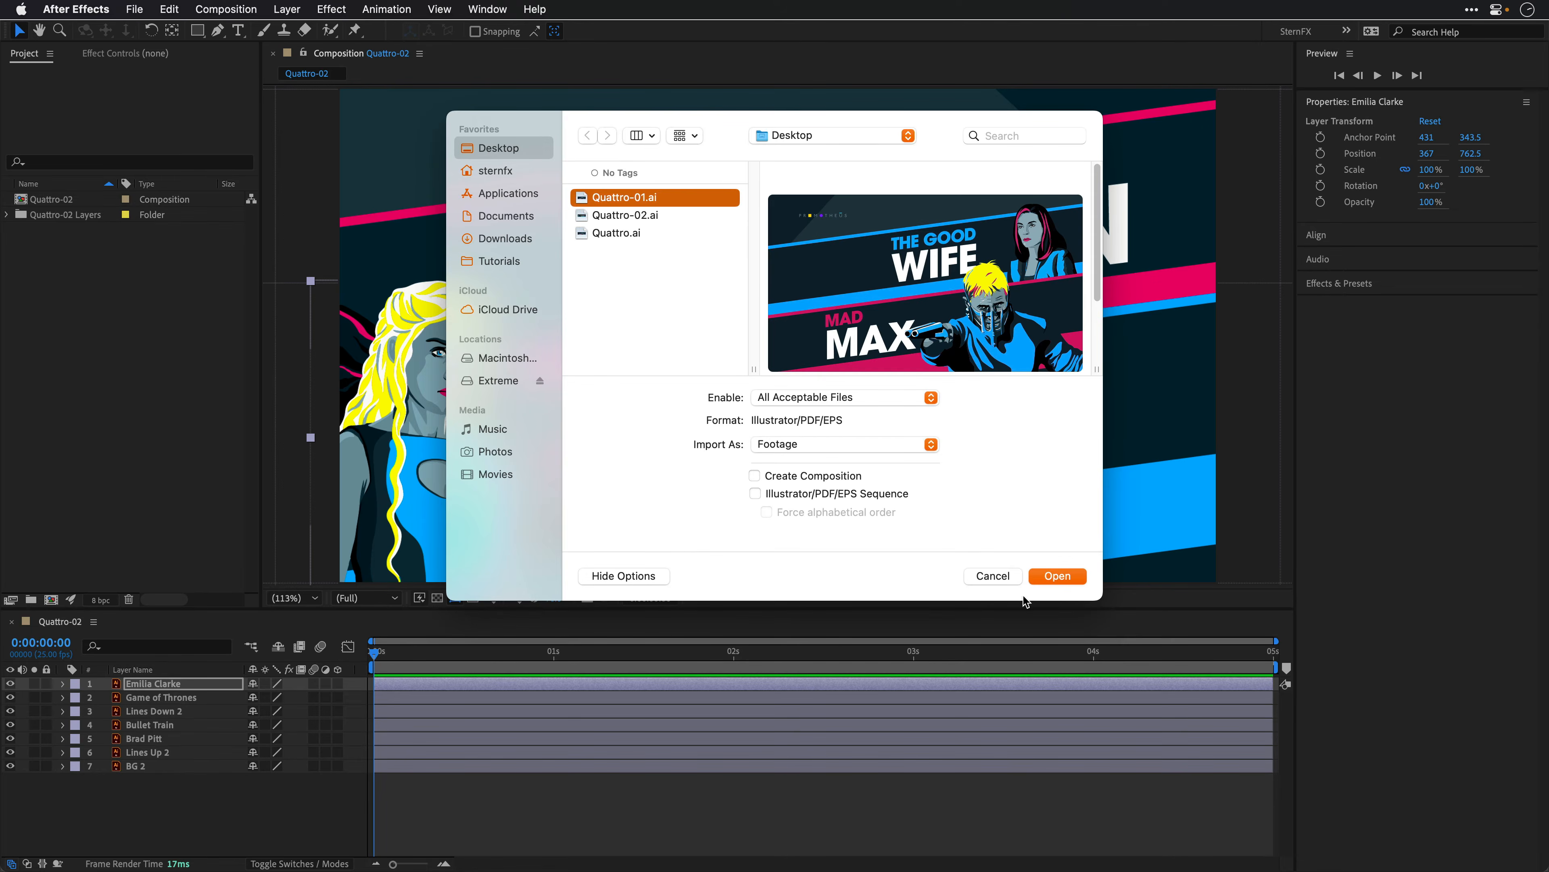
{"action": "left_click", "coordinate": [1057, 576]}
{"action": "left_click", "coordinate": [874, 409]}
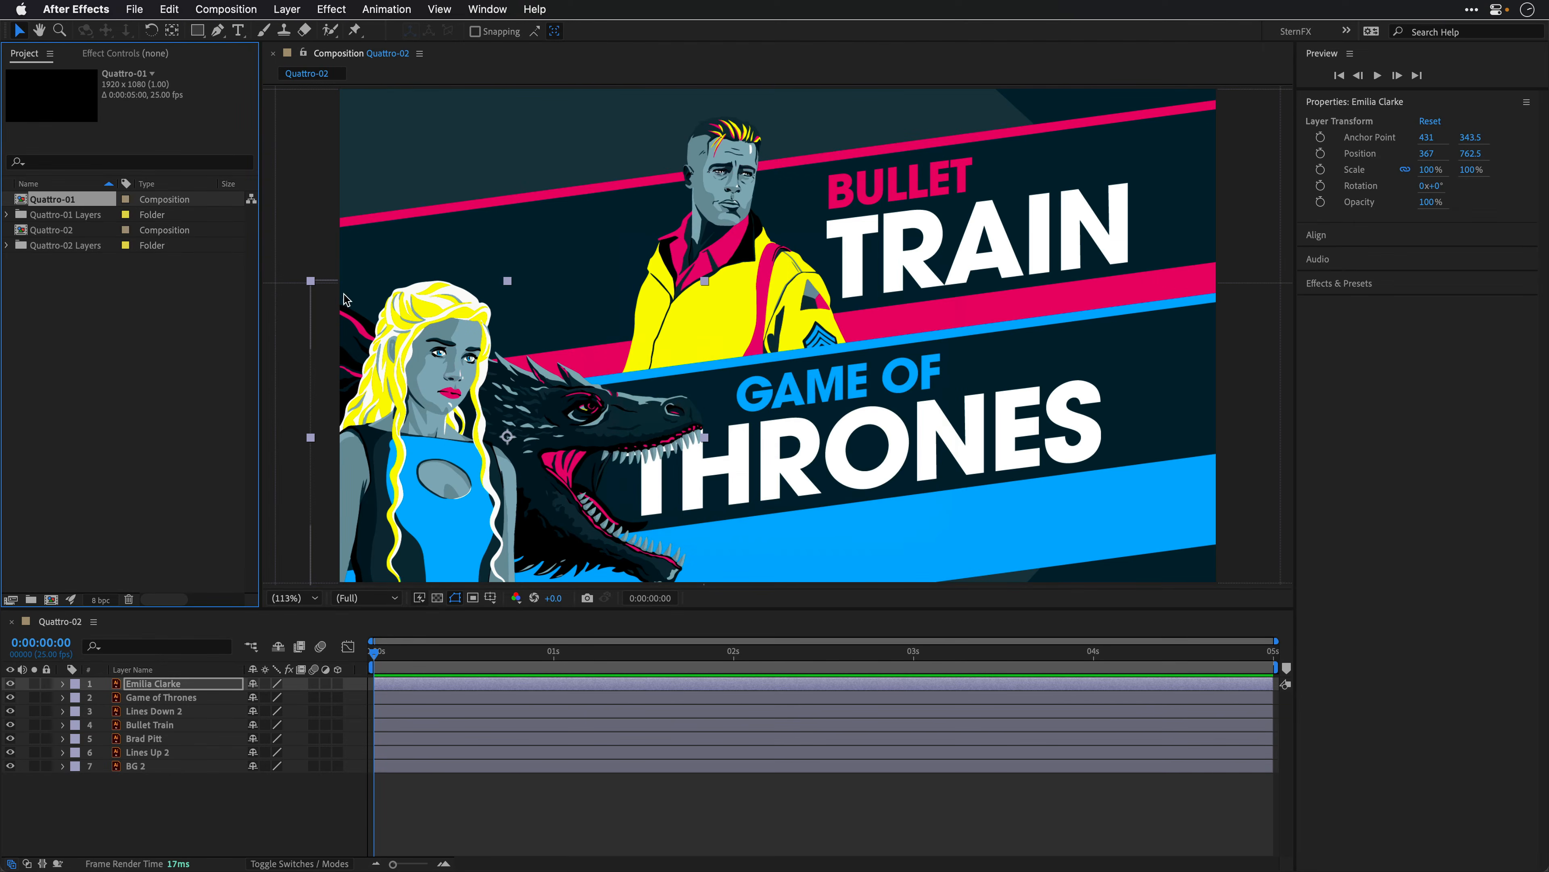
{"action": "double_click", "coordinate": [58, 200]}
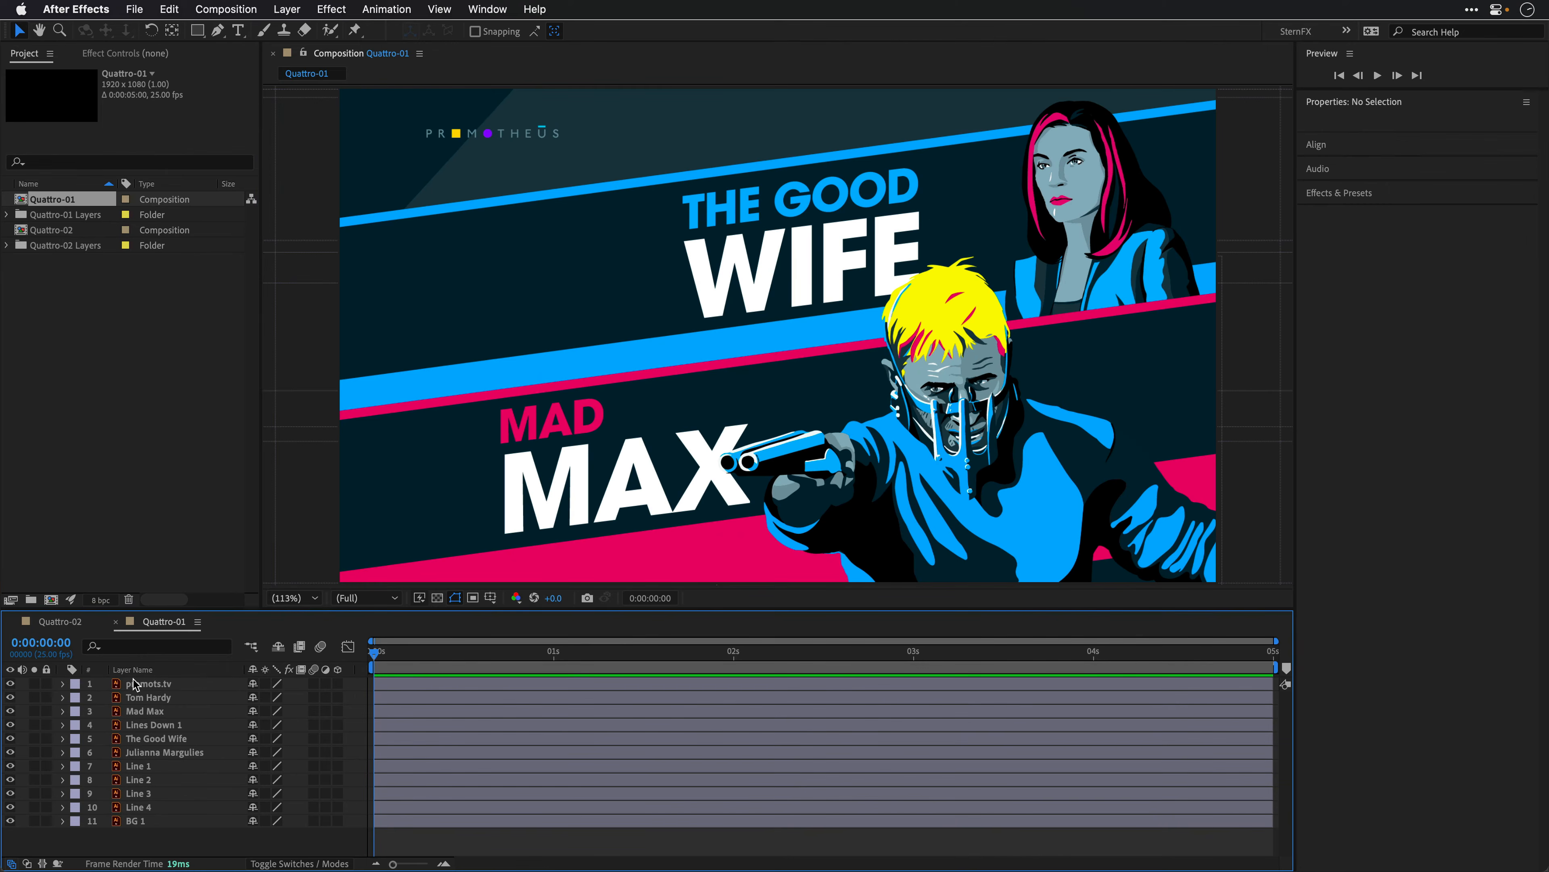
Step: Hide and show the Line 3 layer to check which single line it contains
{"action": "left_click", "coordinate": [145, 779]}
{"action": "left_click", "coordinate": [145, 793]}
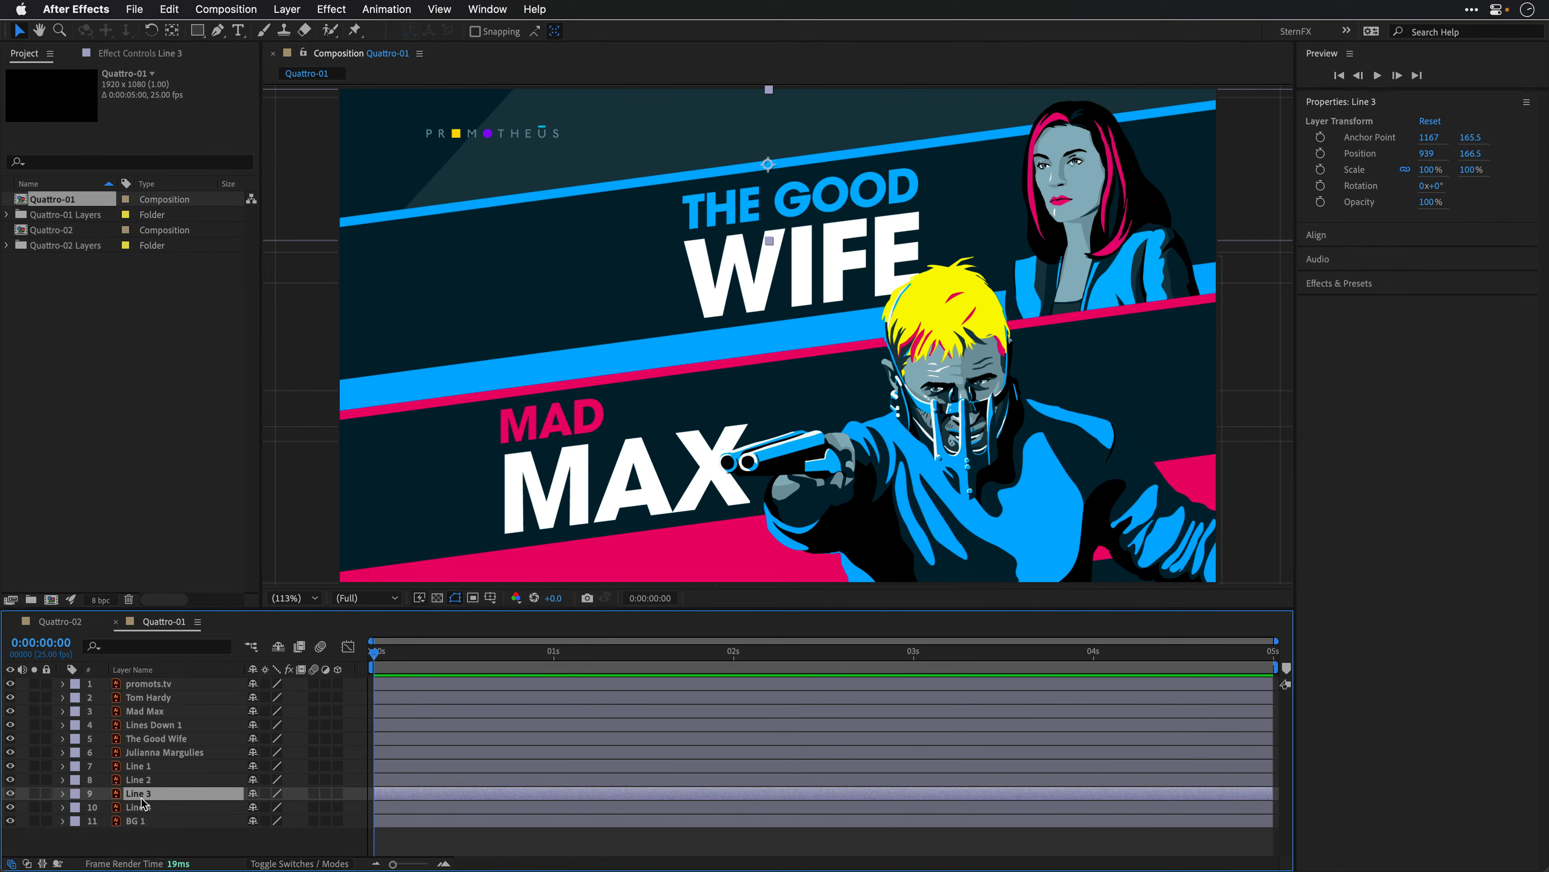
{"action": "left_click", "coordinate": [10, 793]}
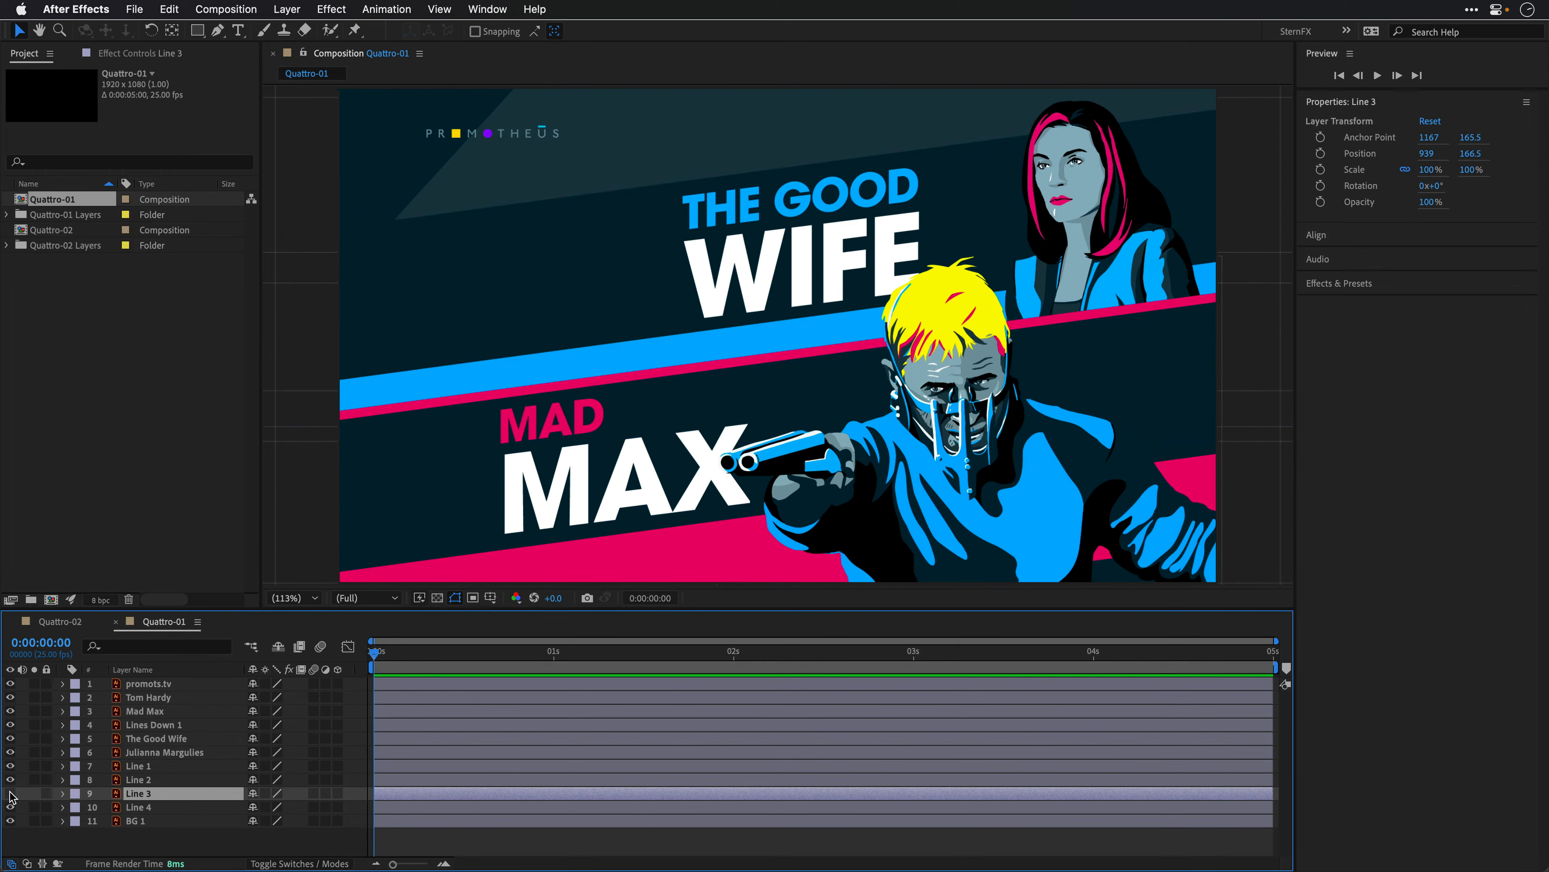
{"action": "left_click", "coordinate": [10, 793]}
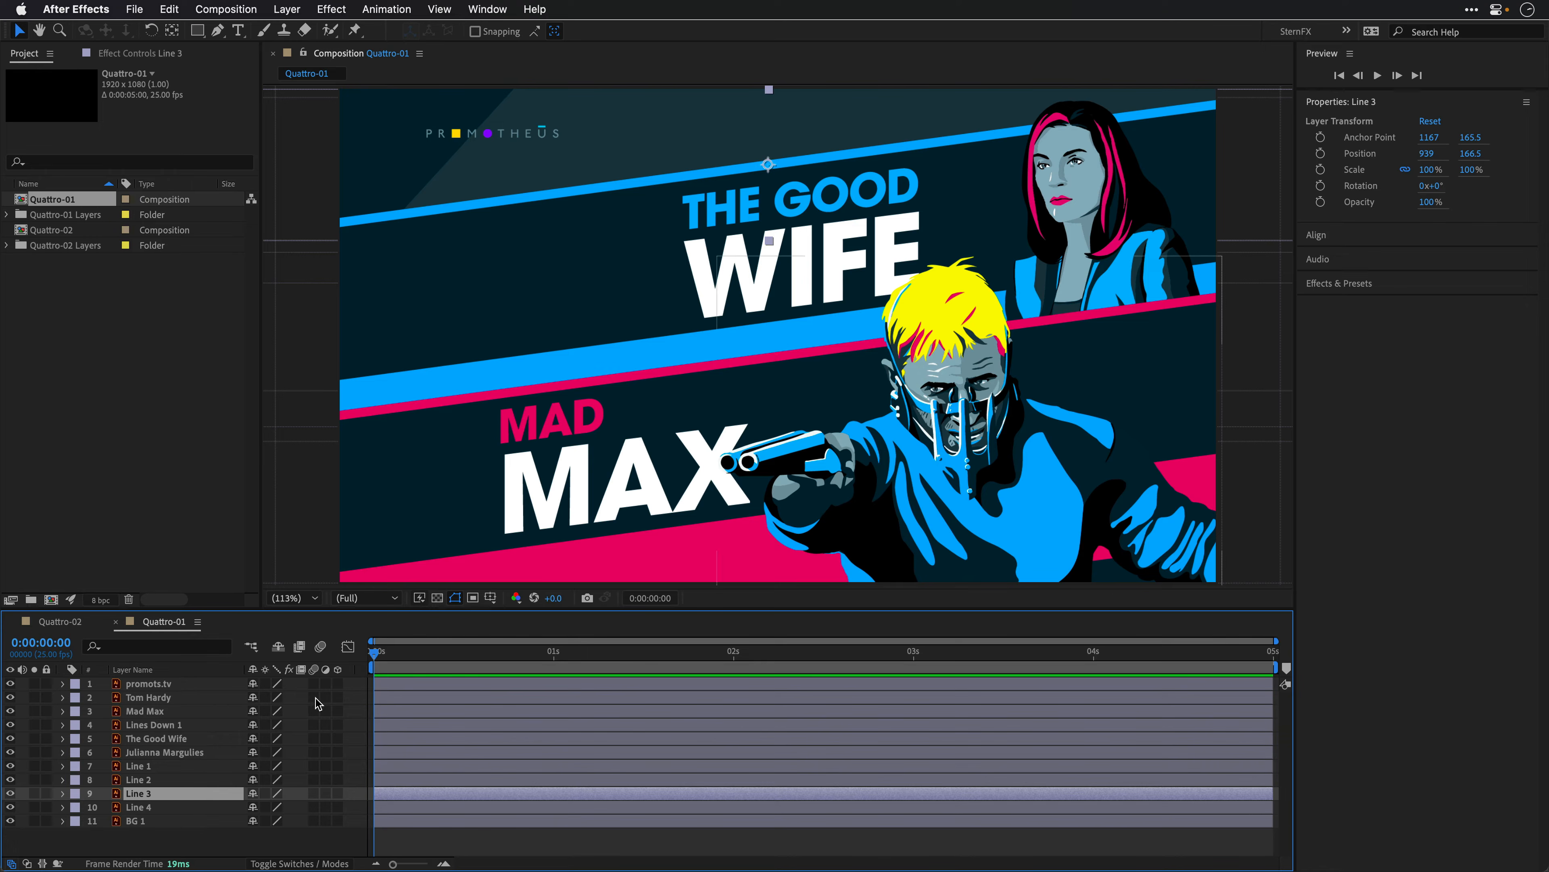
Step: Apply the Linear Wipe effect to Line 3 and keyframe its Transition Completion at 100% on the first frame
{"action": "left_click", "coordinate": [1369, 286]}
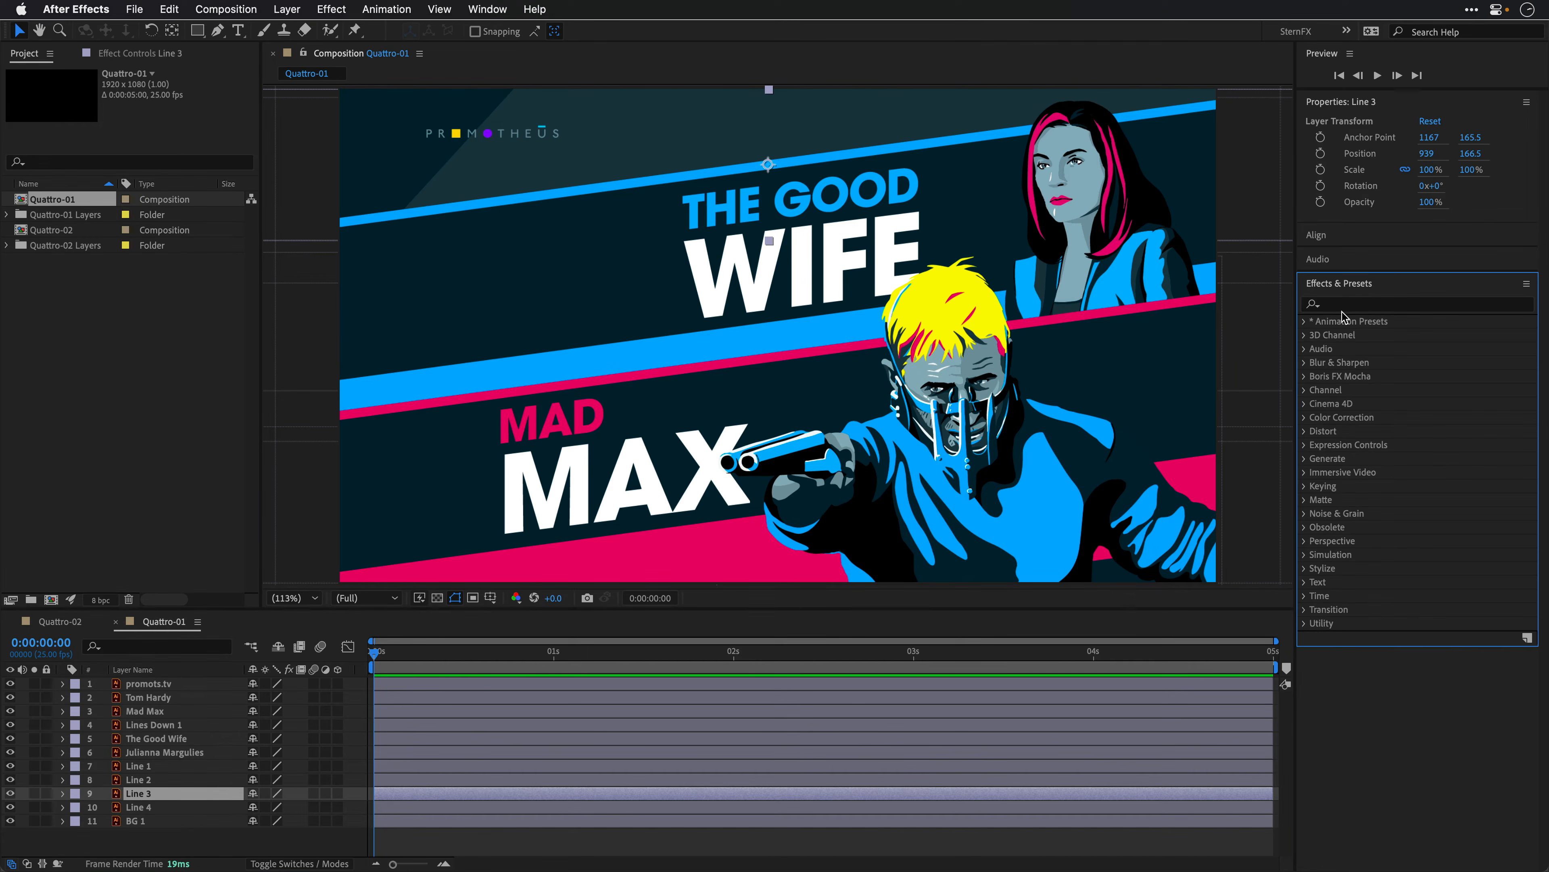
{"action": "left_click", "coordinate": [1305, 610]}
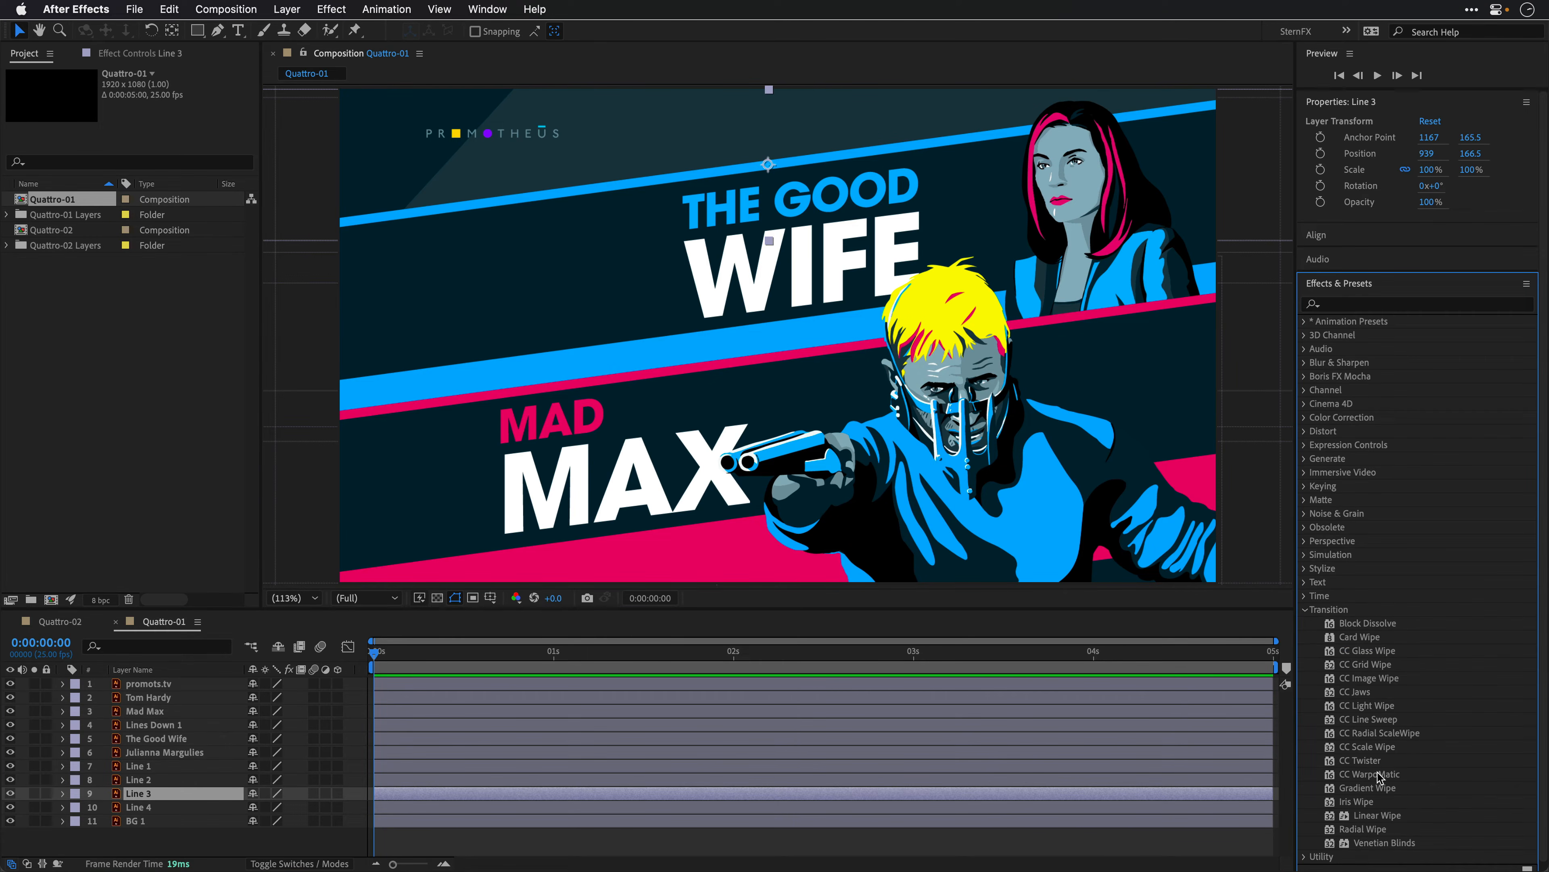
{"action": "double_click", "coordinate": [1380, 816]}
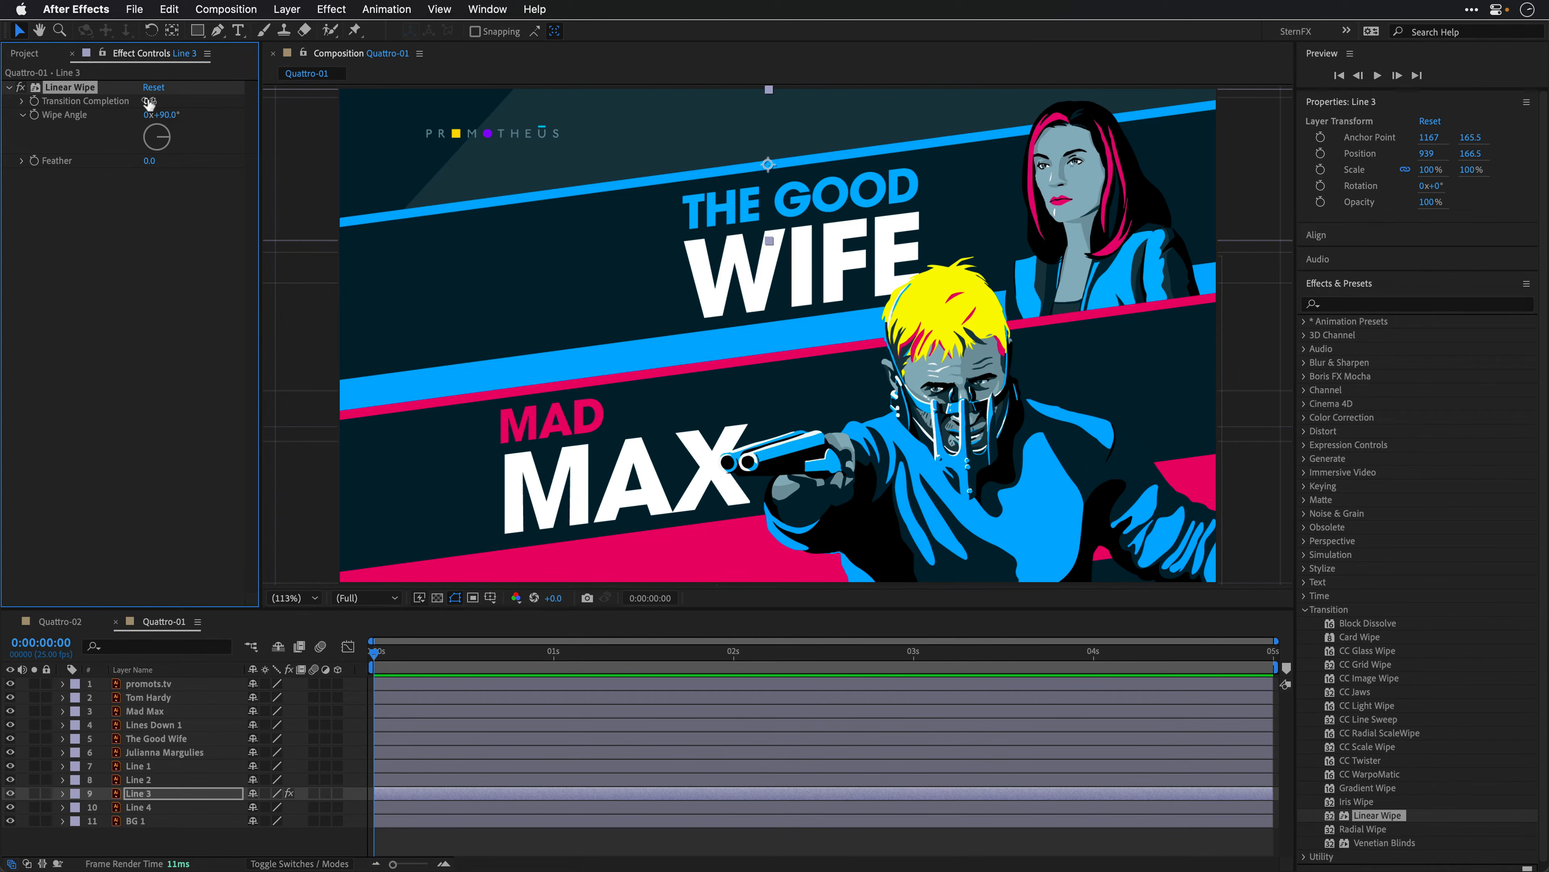
{"action": "left_click_drag", "start_coordinate": [148, 105], "coordinate": [193, 111]}
{"action": "left_click", "coordinate": [34, 100]}
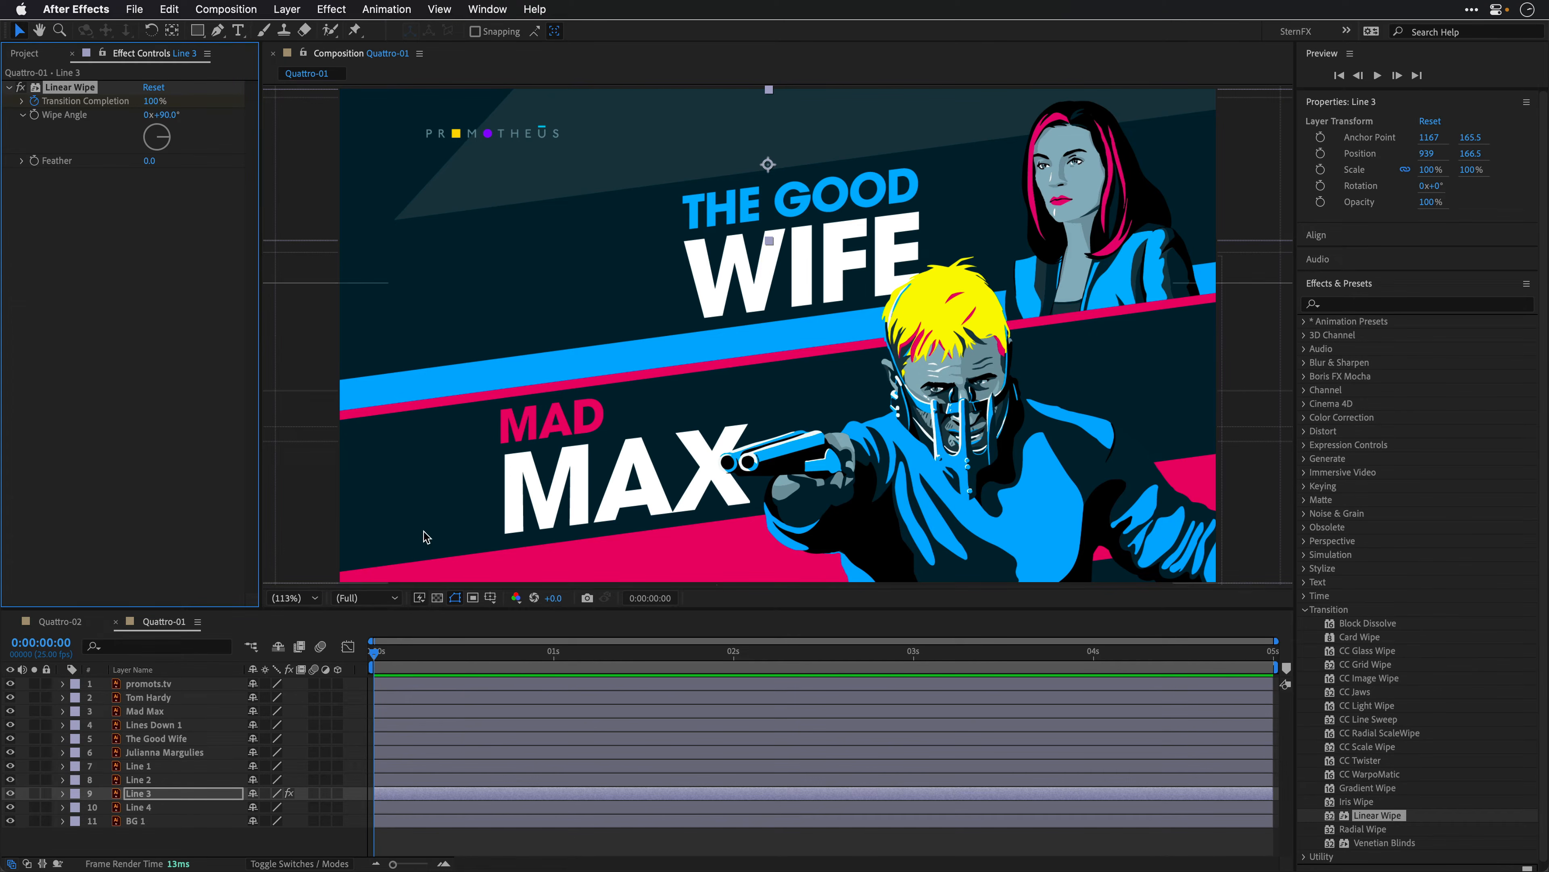
Step: Set Line 3's Transition Completion to 0% at 0:00:00:10
{"action": "left_click", "coordinate": [459, 653]}
{"action": "left_click_drag", "start_coordinate": [459, 652], "coordinate": [446, 652]}
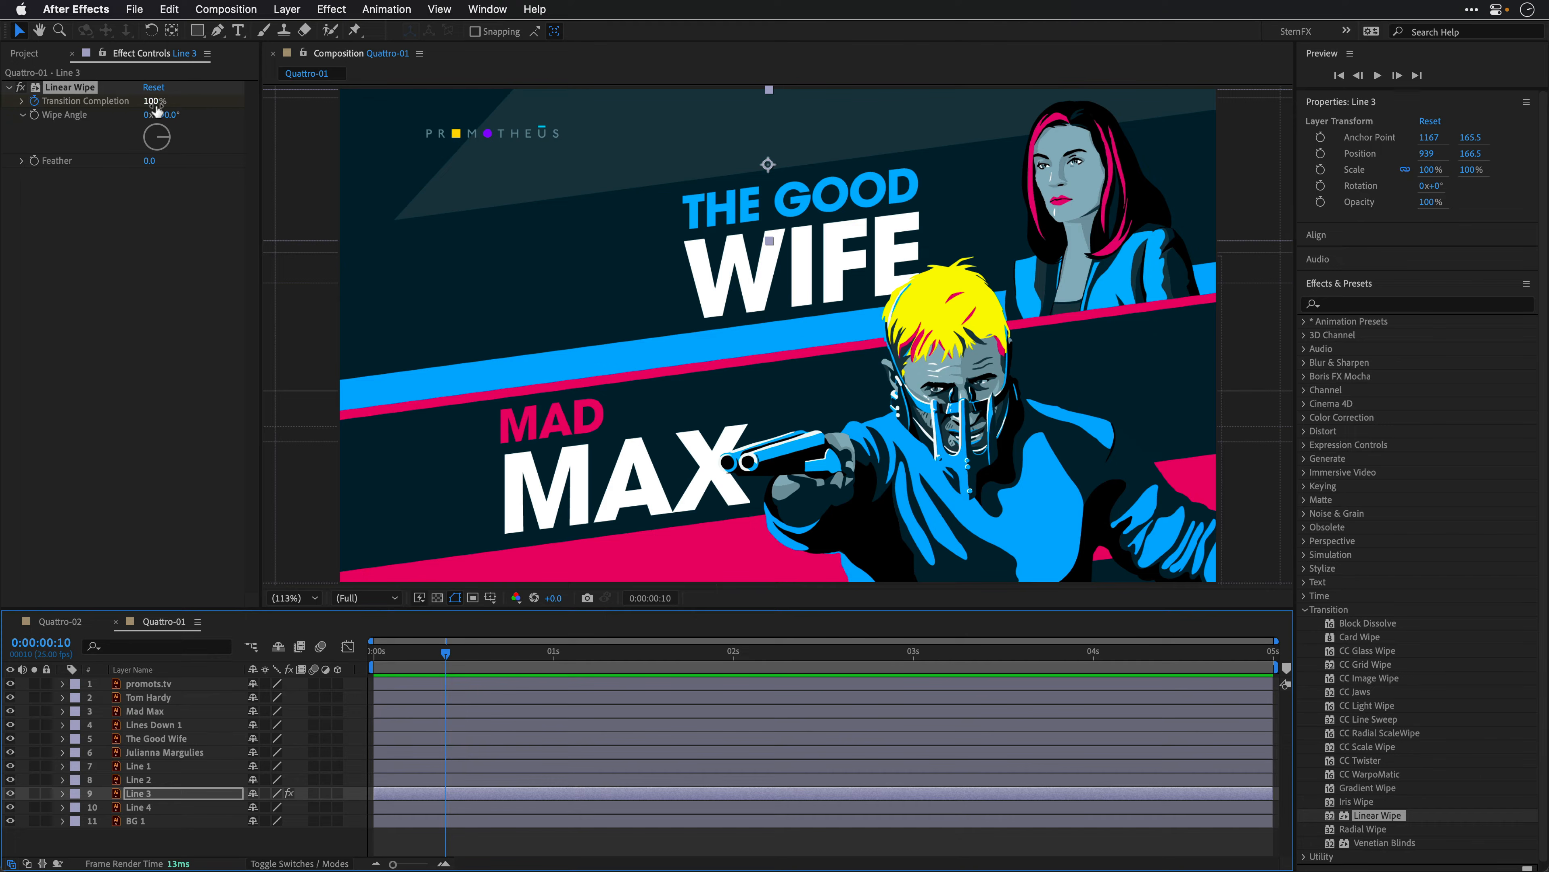
{"action": "left_click", "coordinate": [155, 101]}
{"action": "type", "text": "0"}
{"action": "key", "text": "Return"}
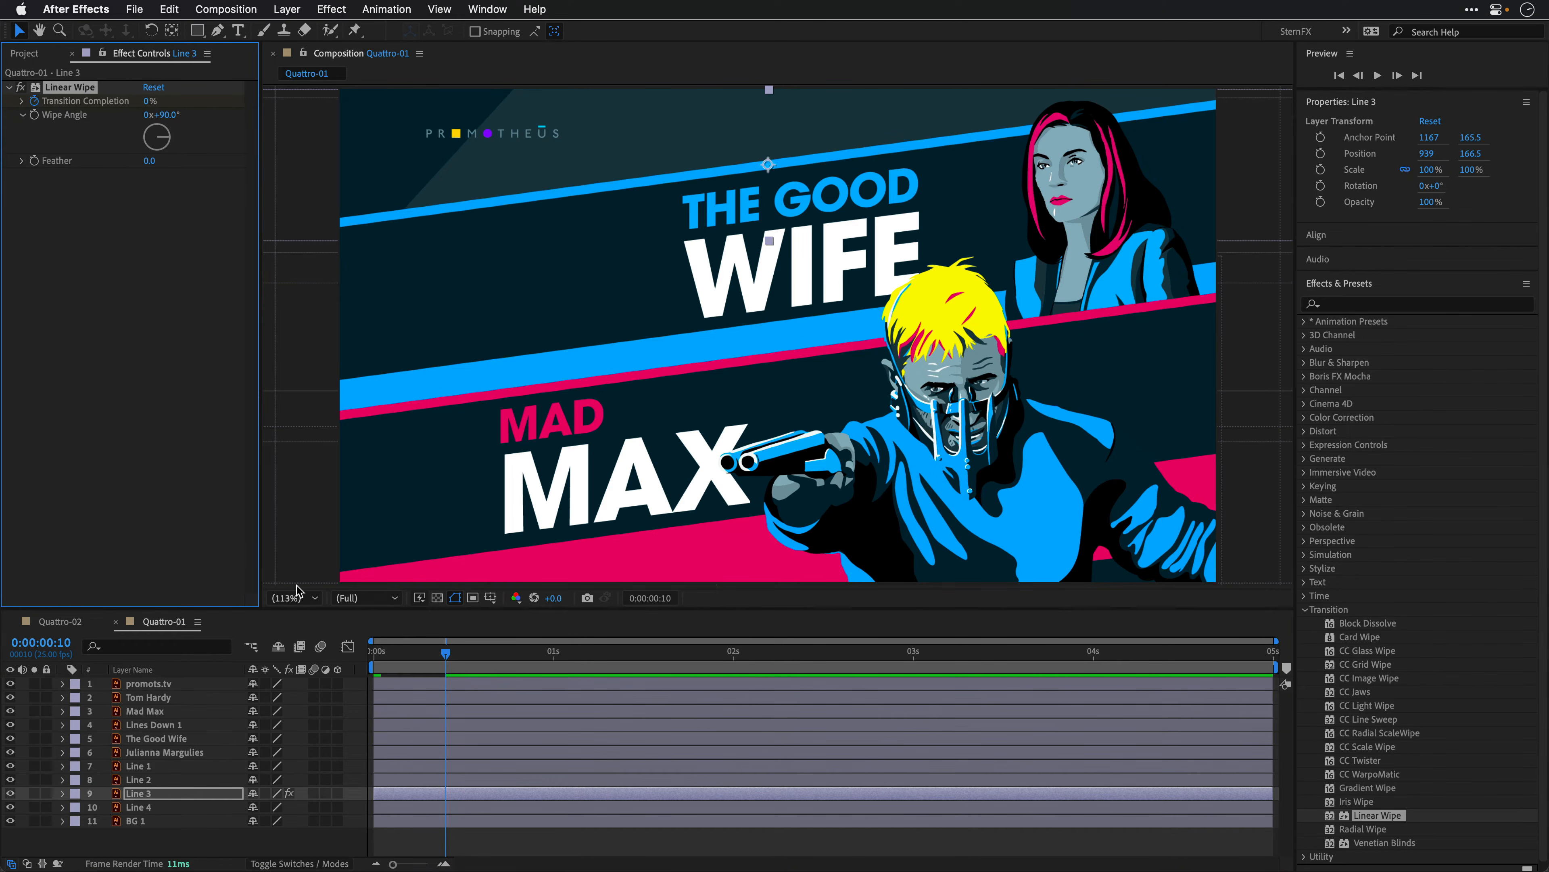
Step: Copy Line 3's Linear Wipe effect and paste it at the first frame onto Line 1, Line 2 and Line 4
{"action": "left_click", "coordinate": [371, 652]}
{"action": "left_click", "coordinate": [93, 187]}
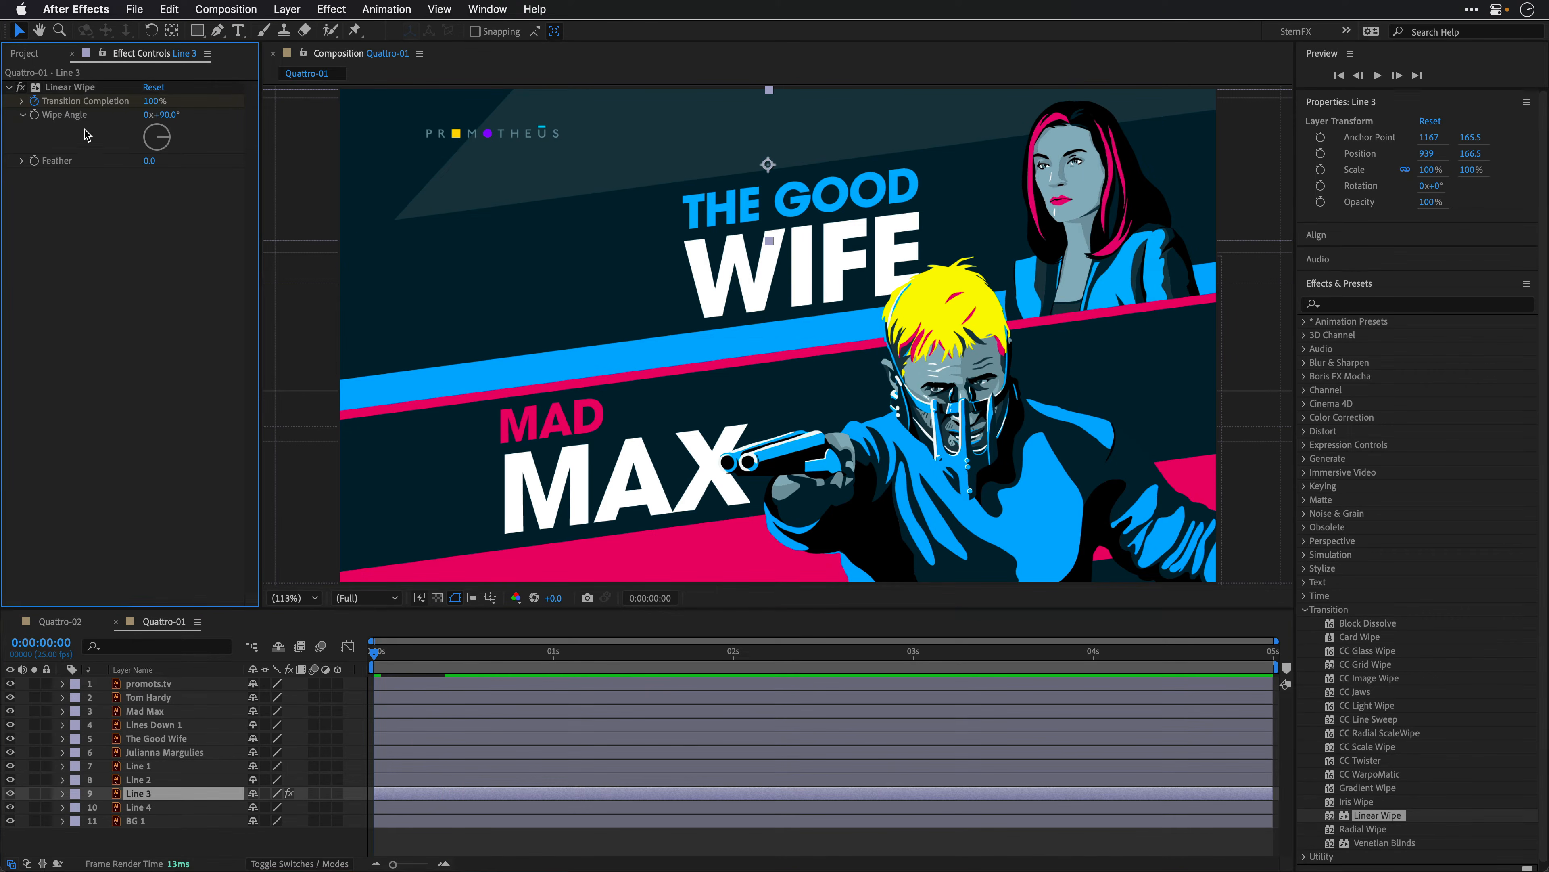
{"action": "left_click", "coordinate": [74, 87]}
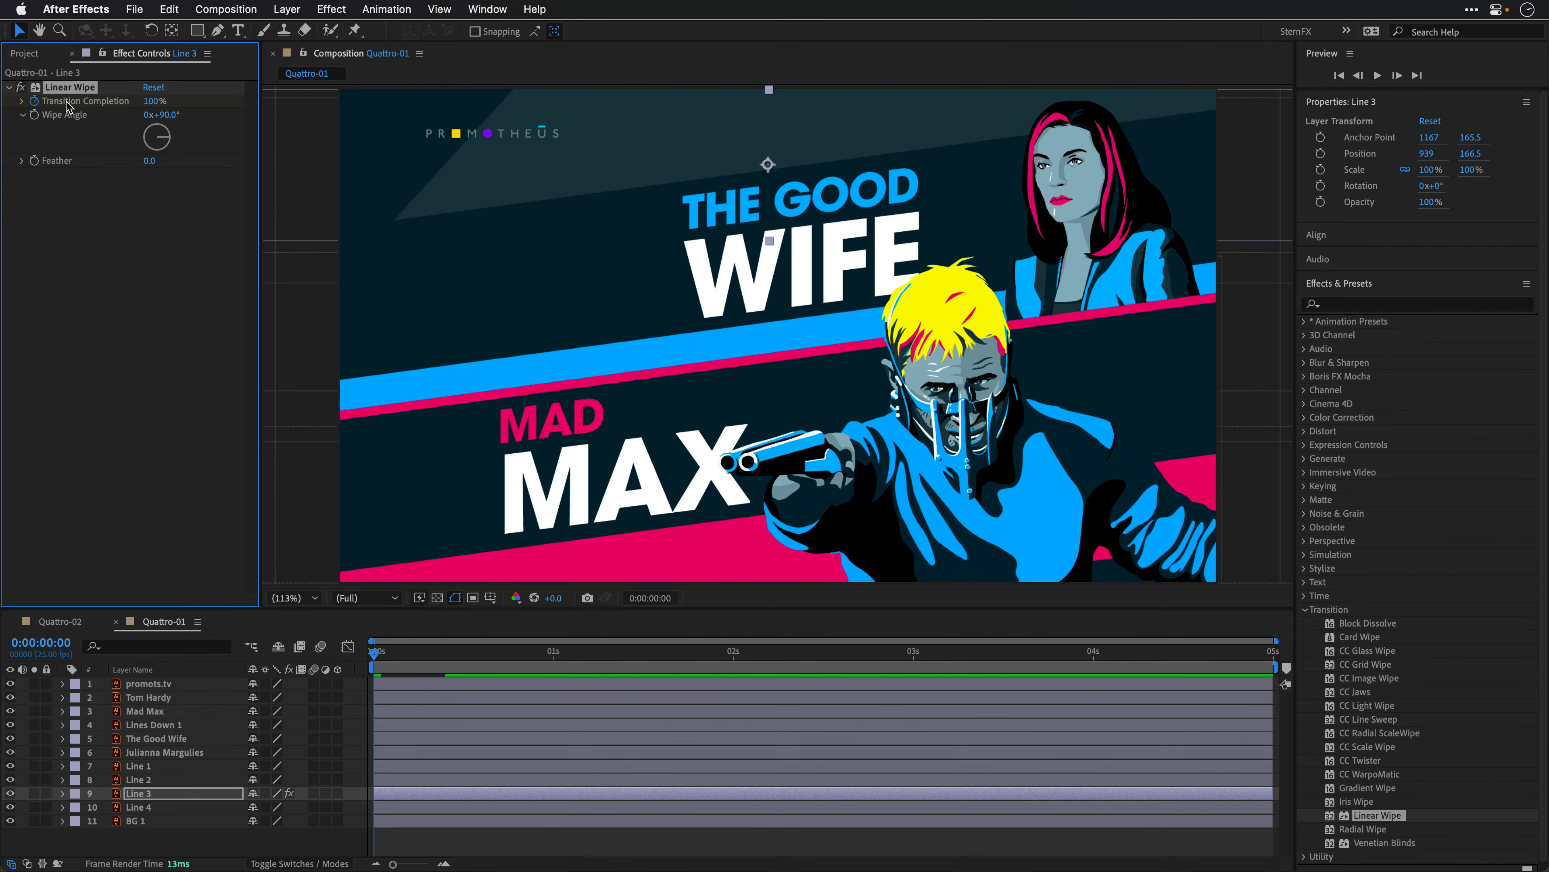
{"action": "left_click", "coordinate": [147, 766]}
{"action": "left_click", "coordinate": [150, 780], "text": "super"}
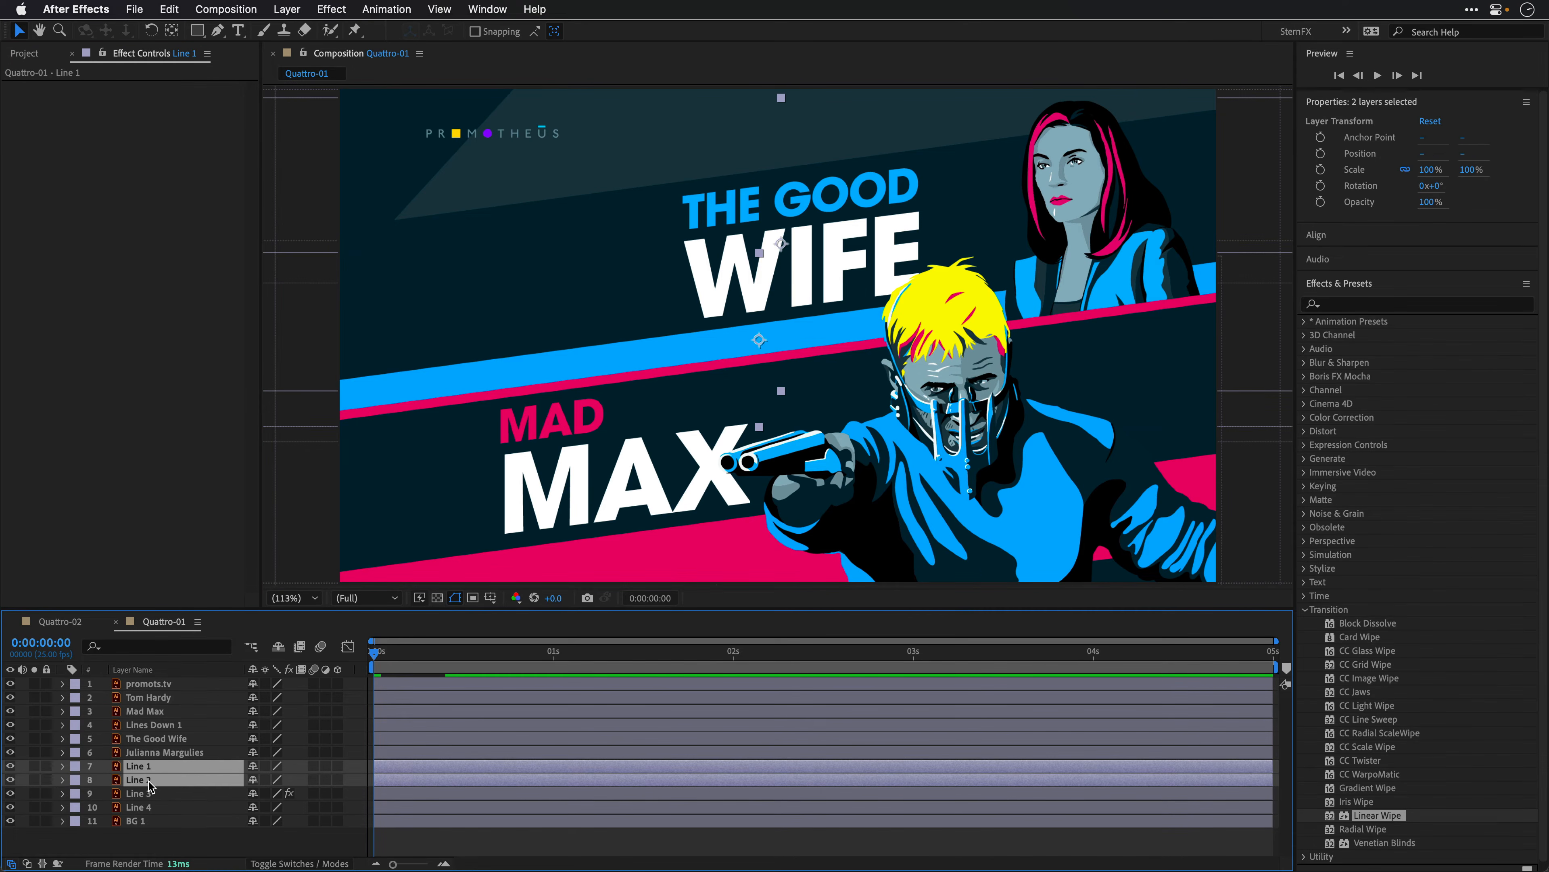
{"action": "left_click", "coordinate": [146, 807], "text": "super"}
{"action": "key", "text": "super+alt+shift+e"}
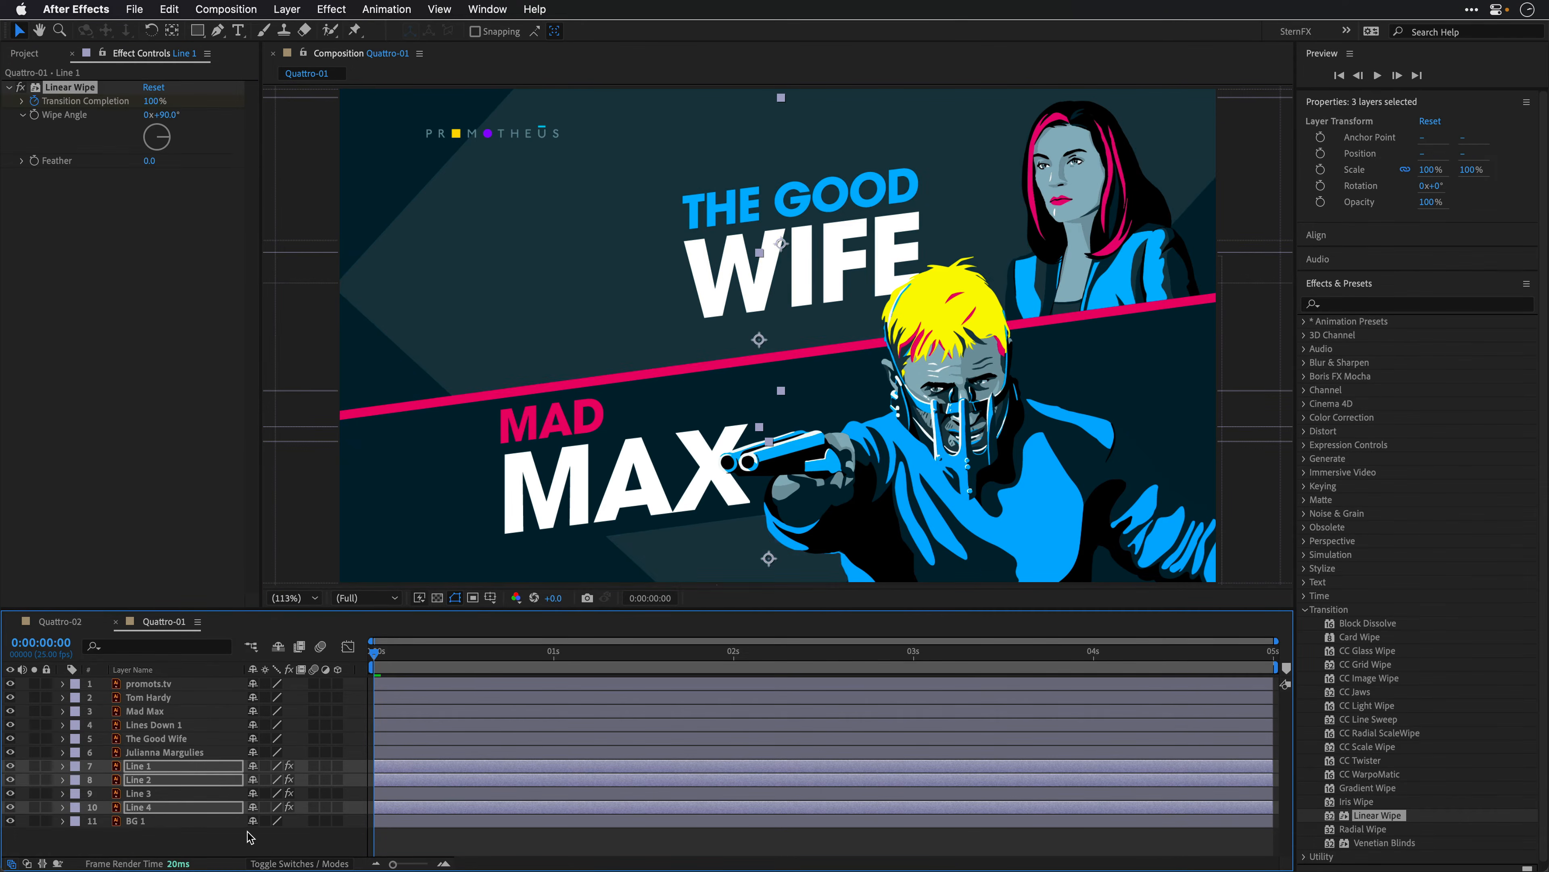
Step: Set the label colour of layers Line 1 through Line 4 to Blue
{"action": "left_click", "coordinate": [207, 829]}
{"action": "left_click", "coordinate": [150, 807]}
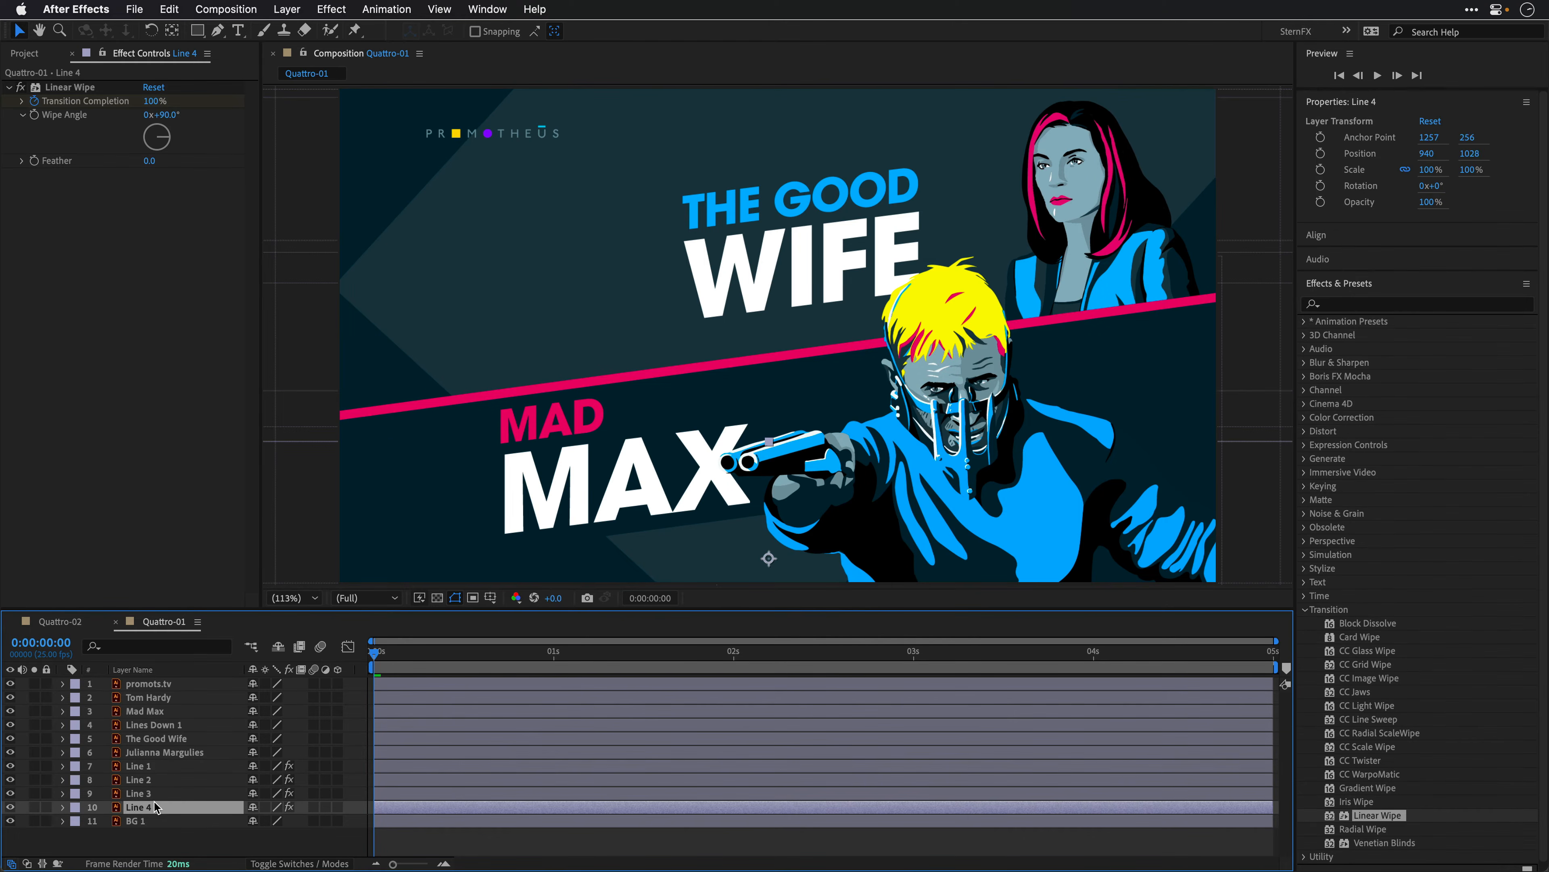
{"action": "left_click", "coordinate": [145, 781], "text": "shift"}
{"action": "left_click", "coordinate": [144, 769], "text": "shift"}
{"action": "left_click", "coordinate": [75, 771]}
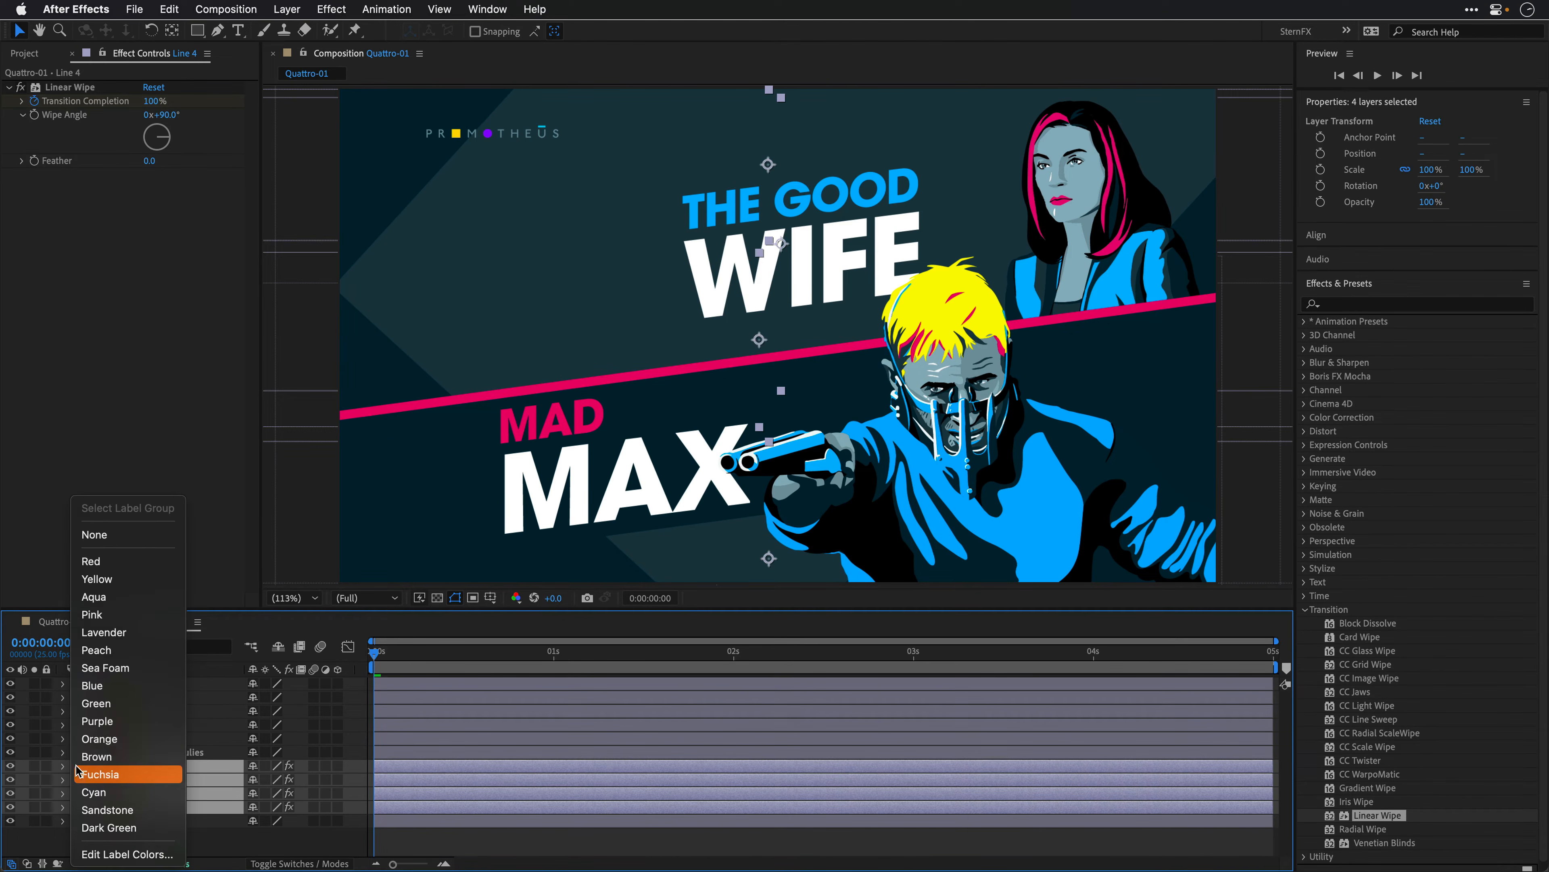
{"action": "left_click", "coordinate": [122, 698]}
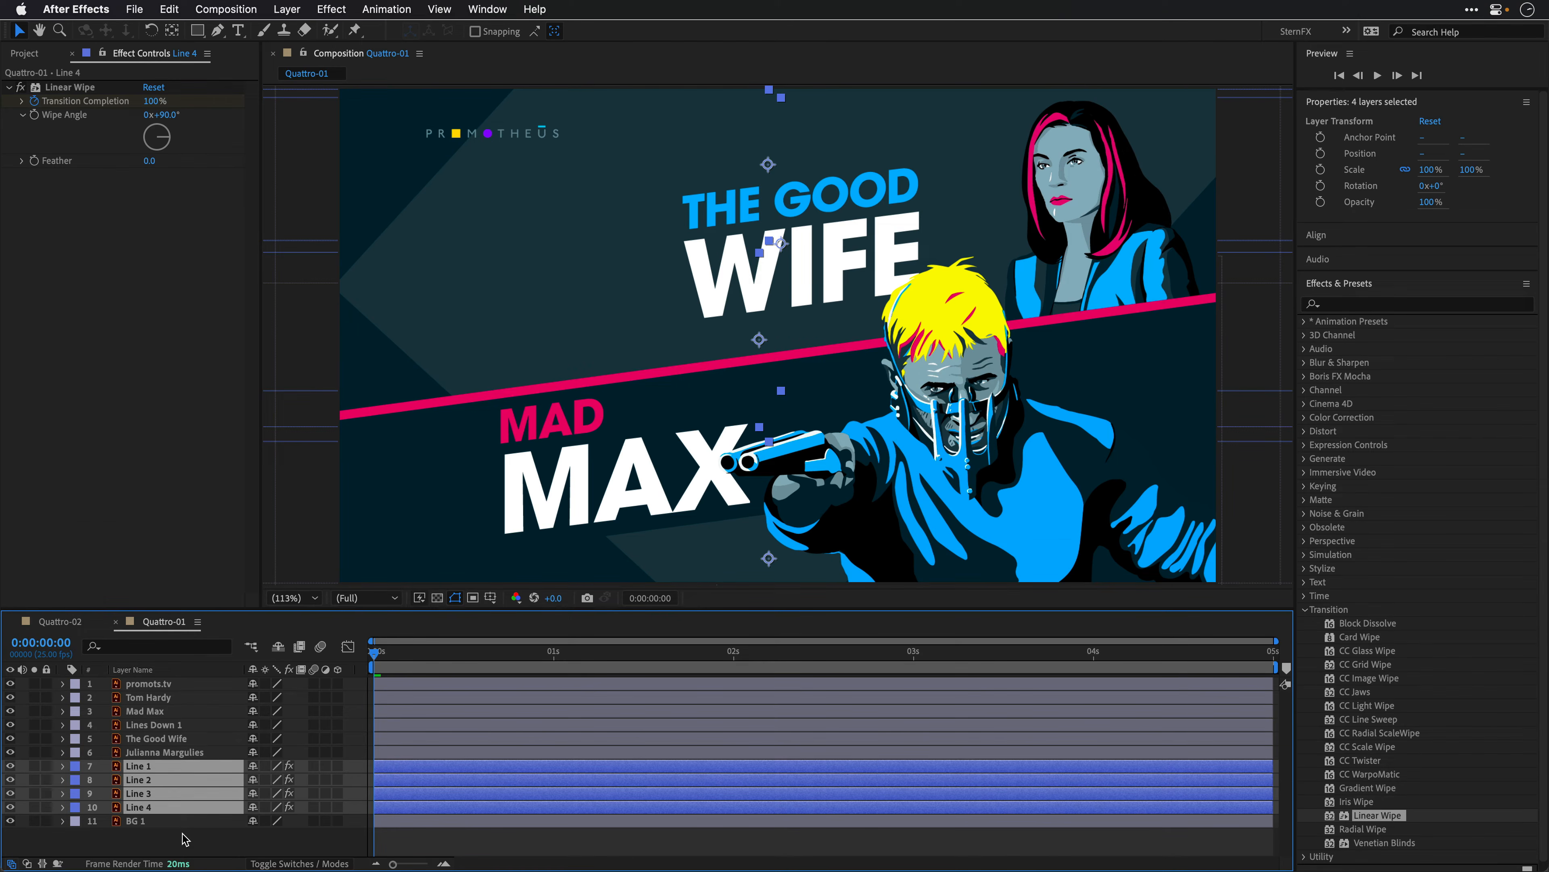
Step: Reveal the line layers' keyframes, stagger Line 2, Line 3 and Line 4 to start about 6, 9 and 3 frames in, and preview the wipes
{"action": "key", "text": "u"}
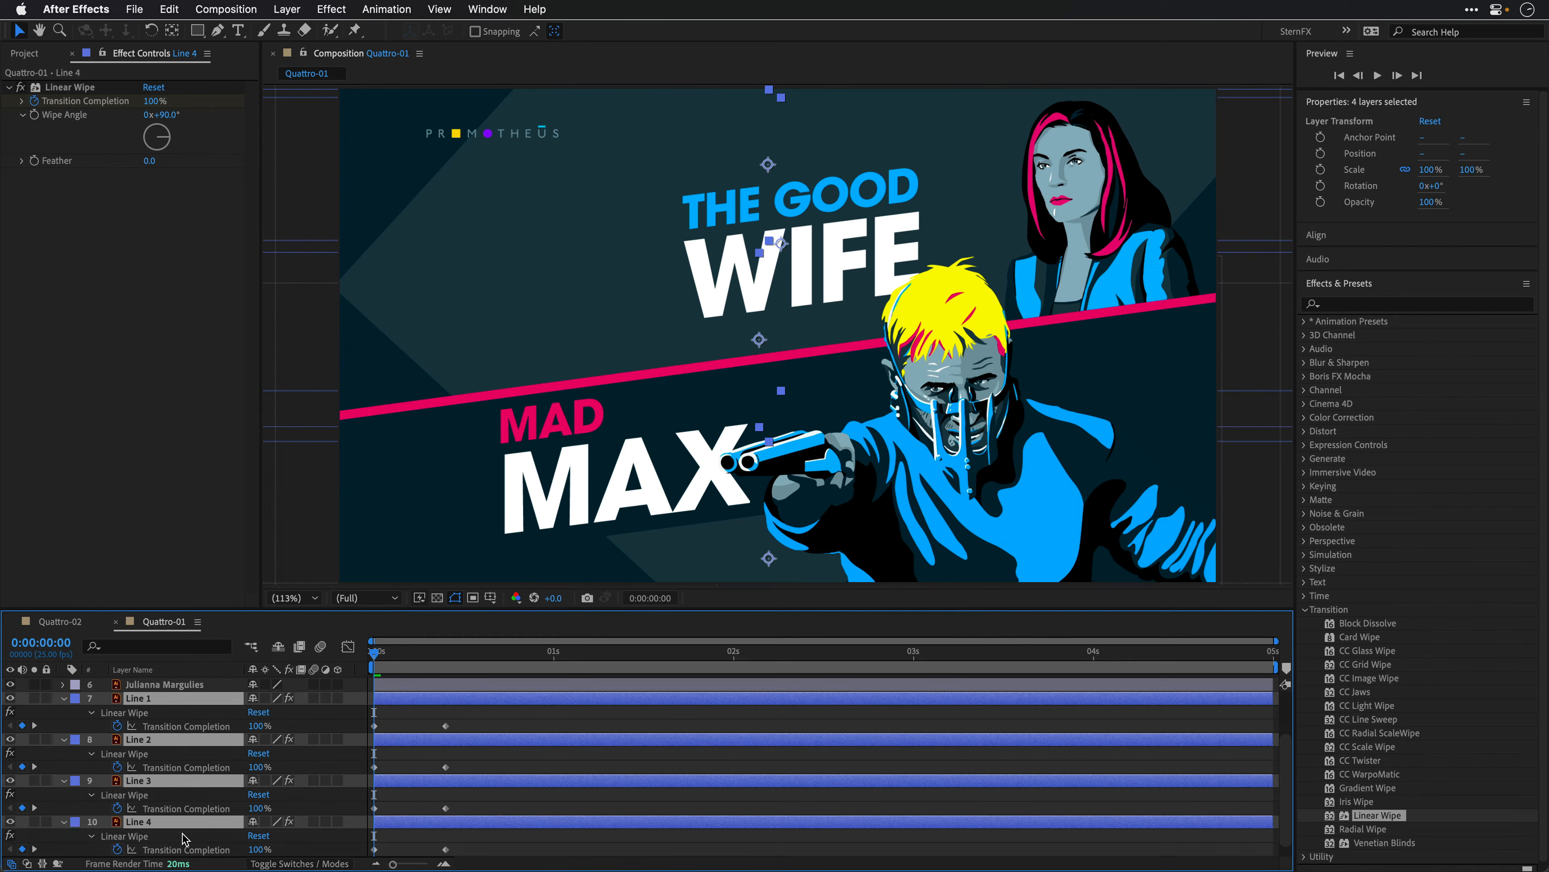
{"action": "left_click", "coordinate": [482, 760]}
{"action": "left_click", "coordinate": [407, 741]}
{"action": "left_click_drag", "start_coordinate": [407, 740], "coordinate": [488, 785]}
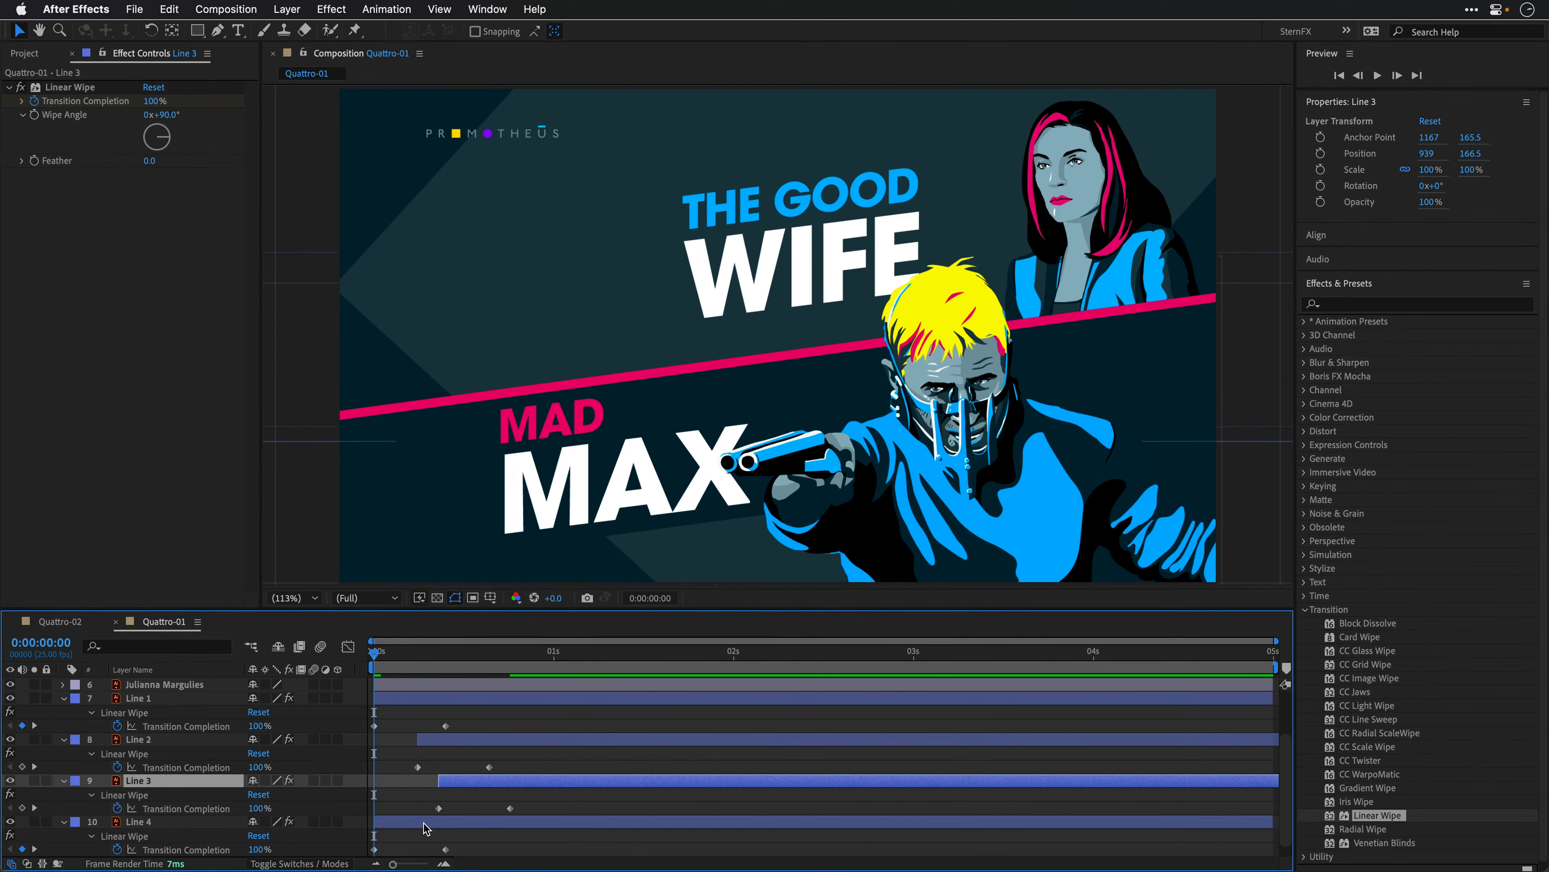
{"action": "left_click_drag", "start_coordinate": [425, 824], "coordinate": [447, 827]}
{"action": "key", "text": "space"}
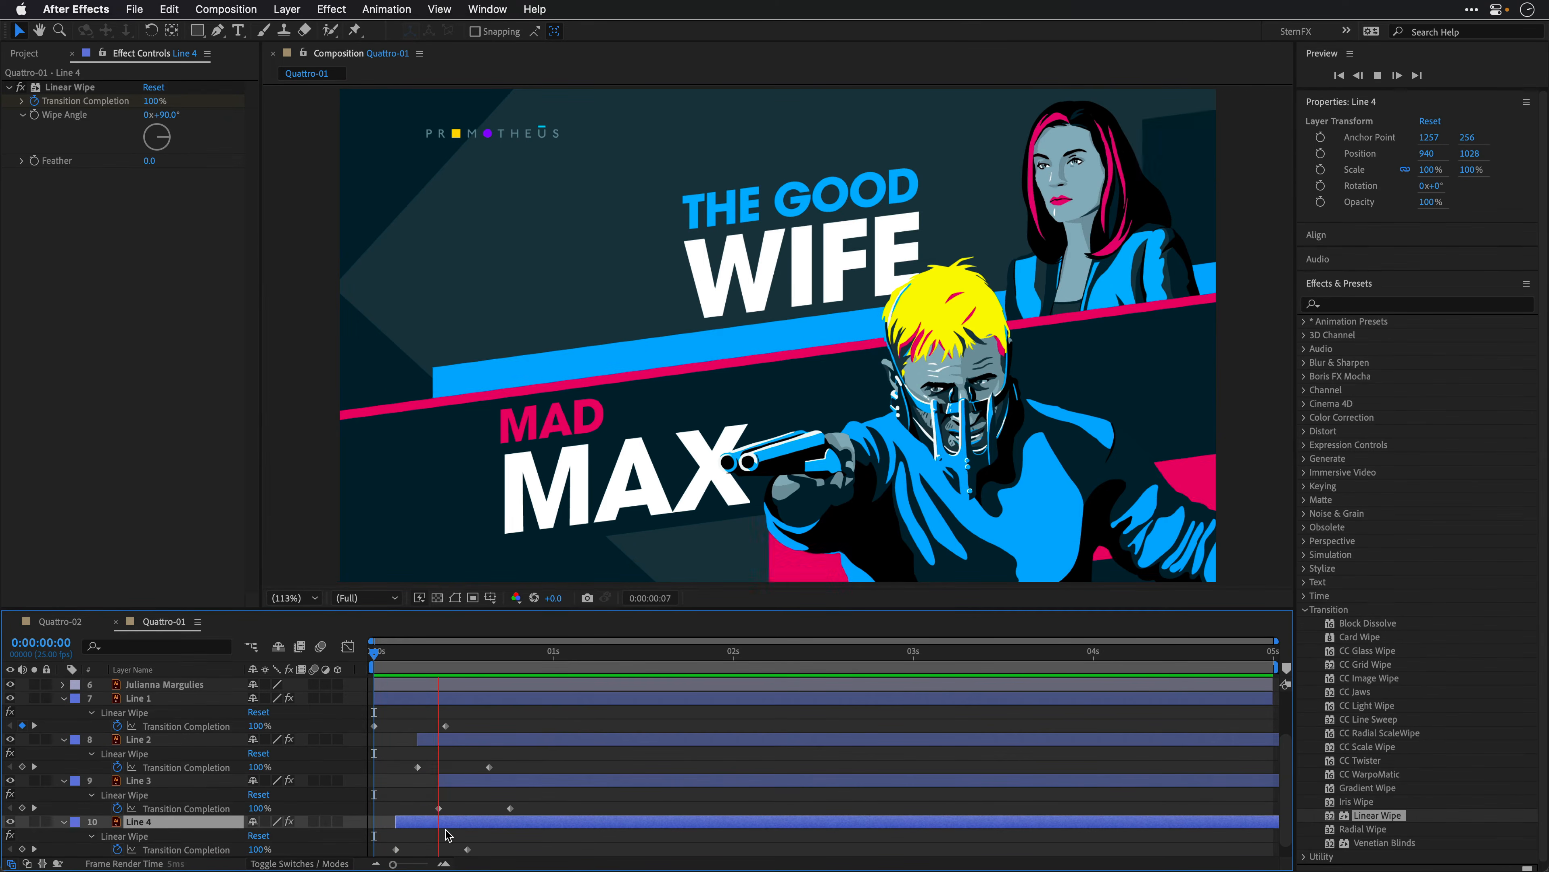
{"action": "key", "text": "space"}
Step: Select all Blue-labelled layers, collapse their properties, and undo the last time shift of Line 4
{"action": "scroll", "coordinate": [131, 755], "scroll_direction": "up", "scroll_amount": 5}
{"action": "left_click", "coordinate": [128, 766]}
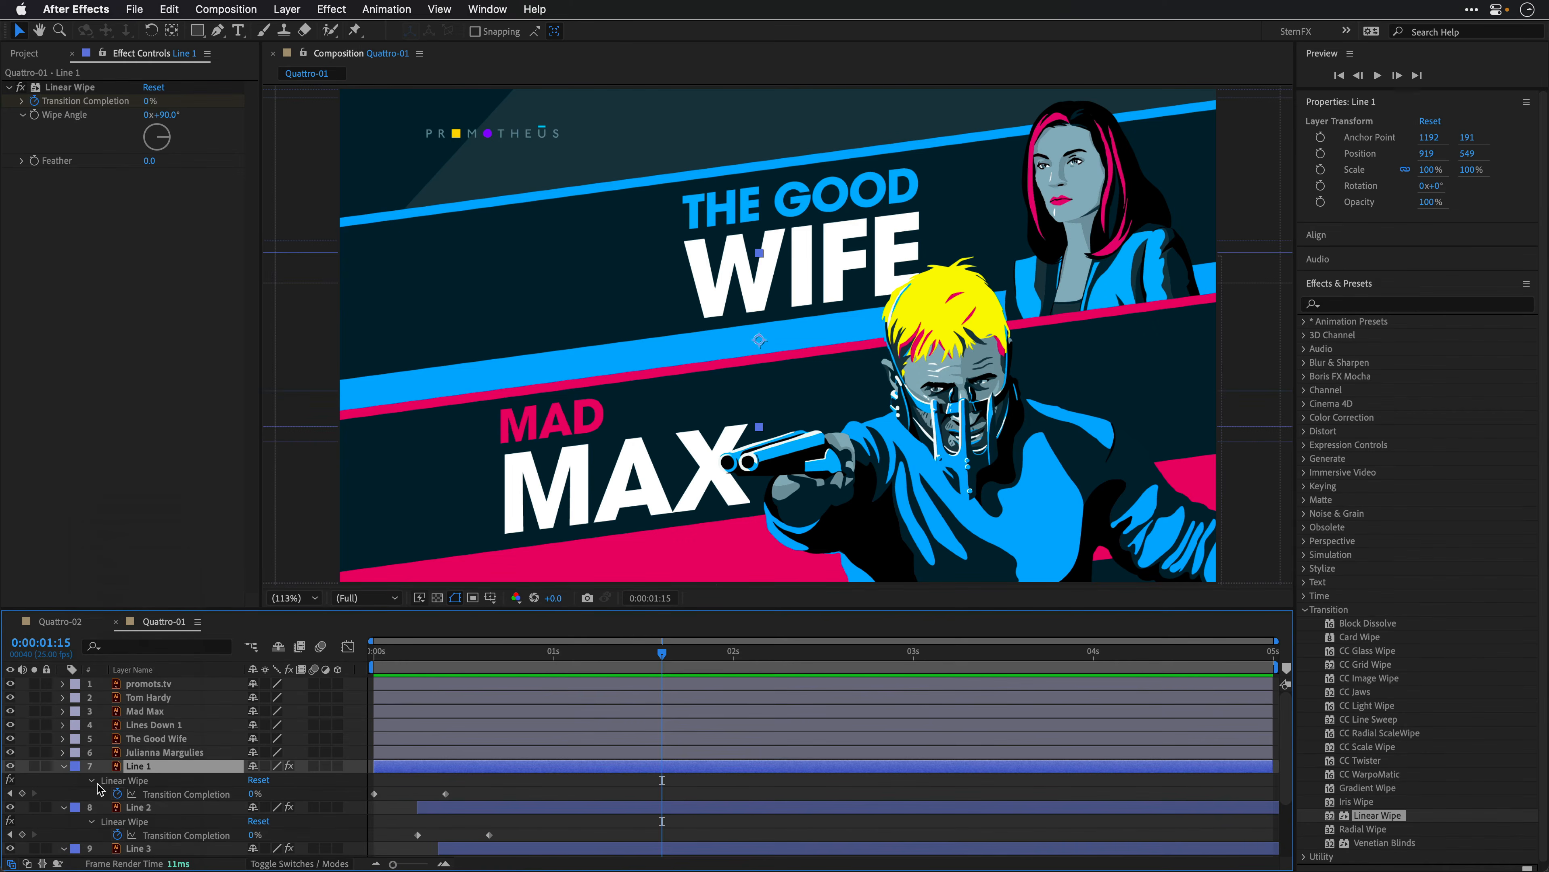
{"action": "left_click", "coordinate": [75, 766]}
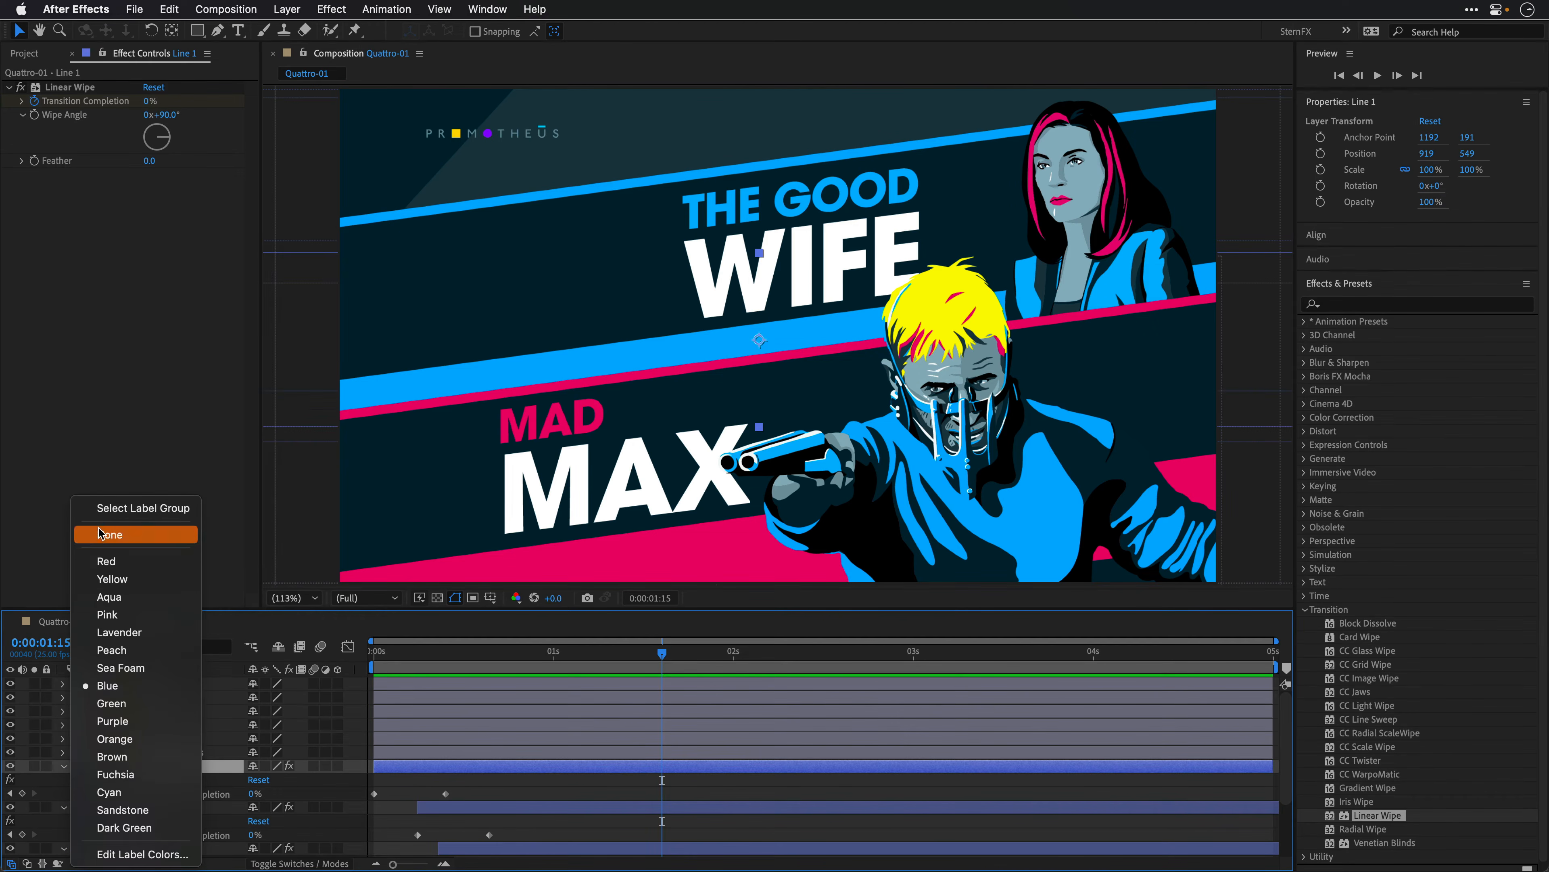
{"action": "left_click", "coordinate": [105, 511]}
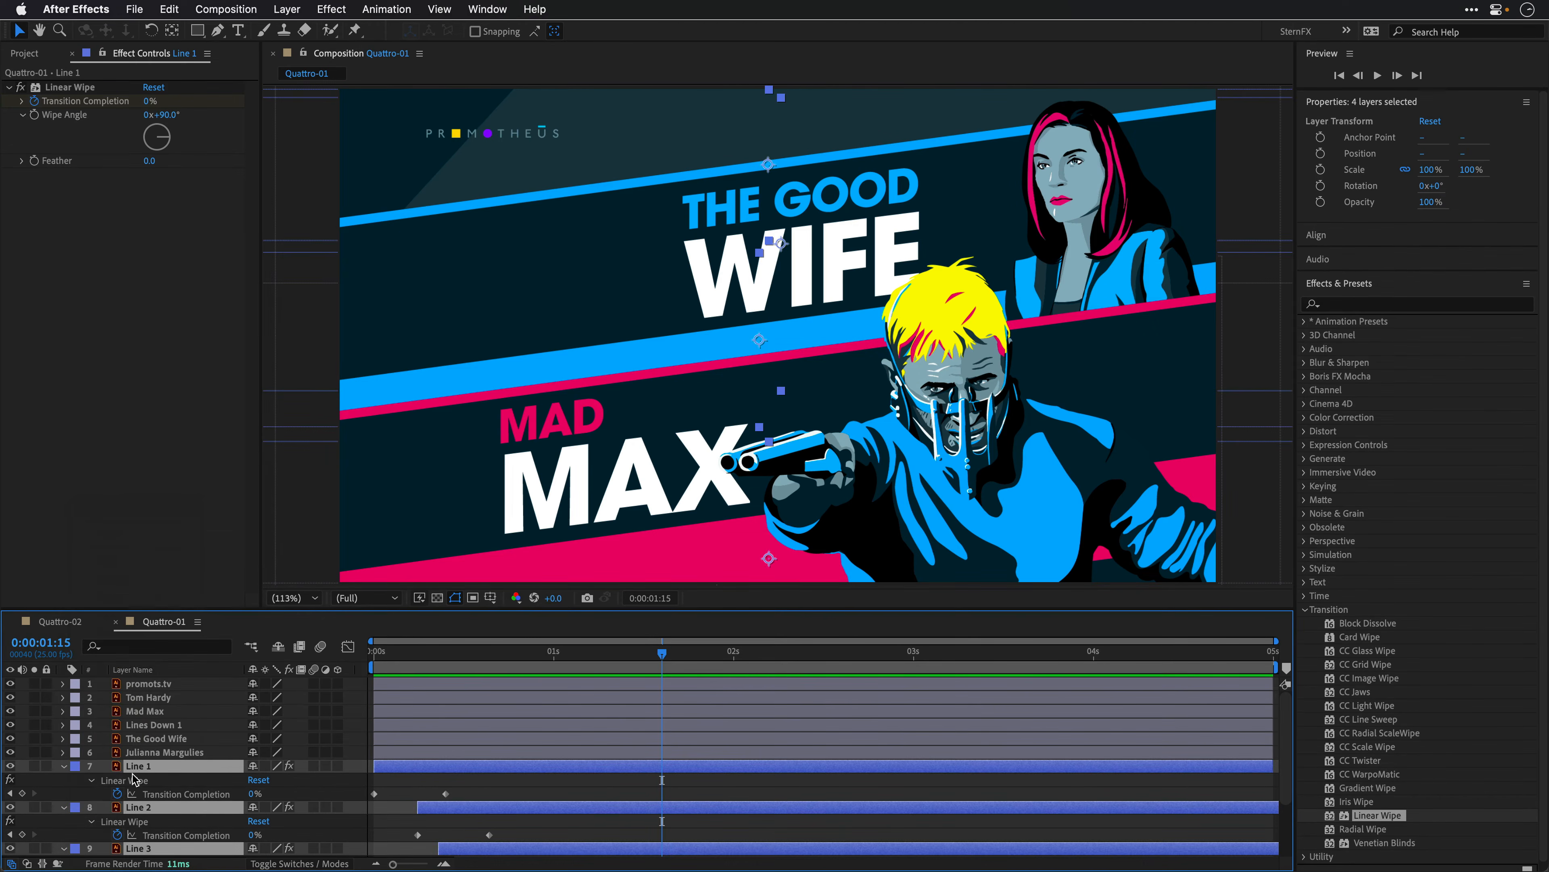
{"action": "left_click", "coordinate": [63, 767]}
{"action": "left_click", "coordinate": [122, 841]}
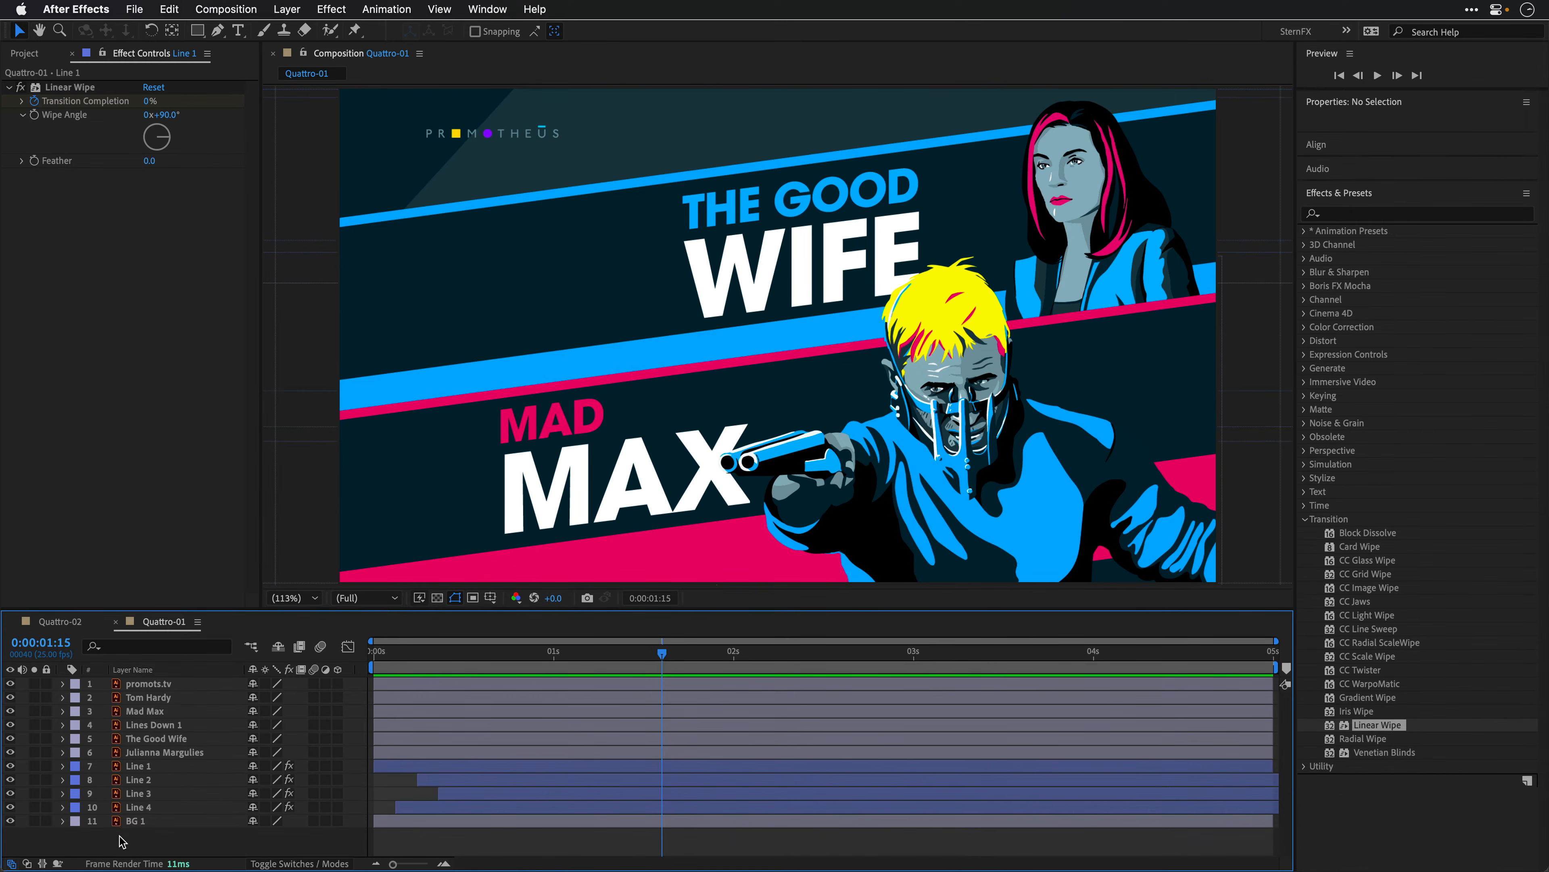
{"action": "key", "text": "super+z"}
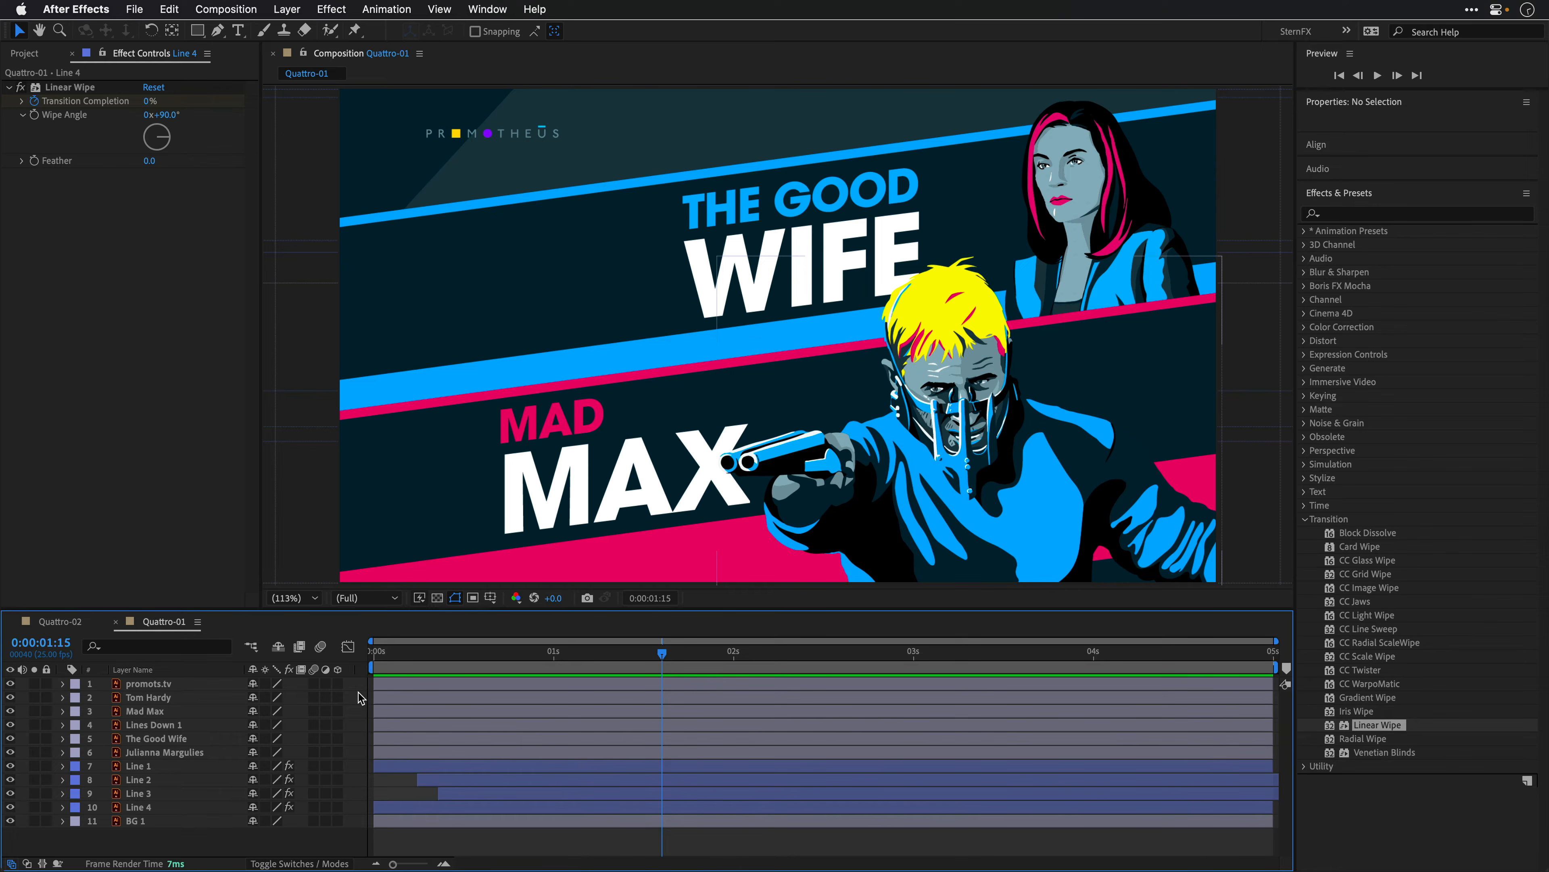
Step: Scale the Tom Hardy layer up to 469% and turn on its continuous rasterization
{"action": "left_click", "coordinate": [146, 701]}
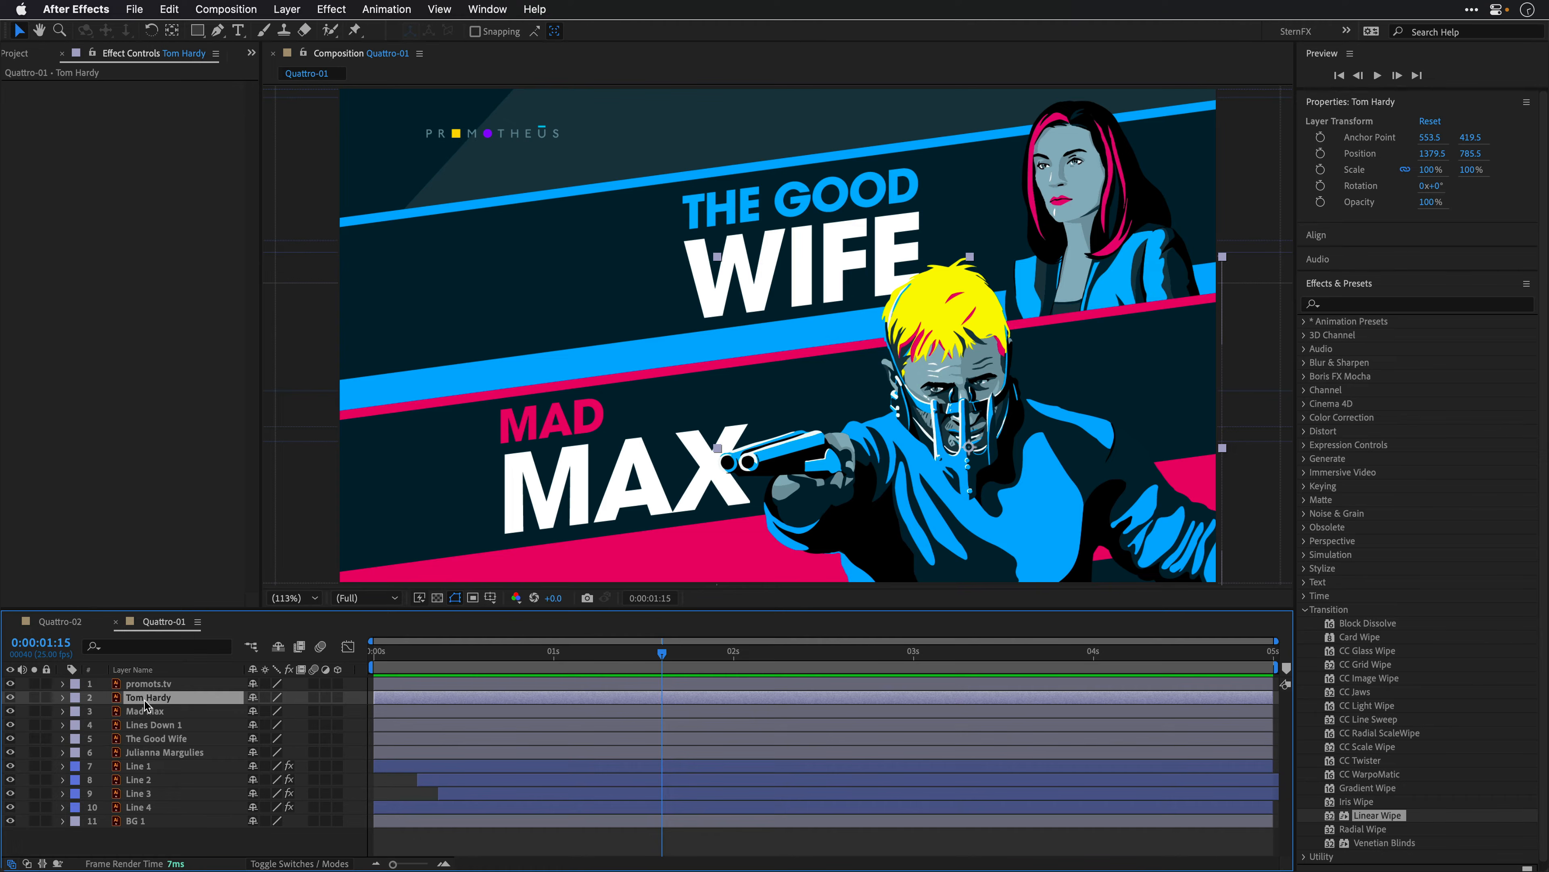
{"action": "key", "text": "s"}
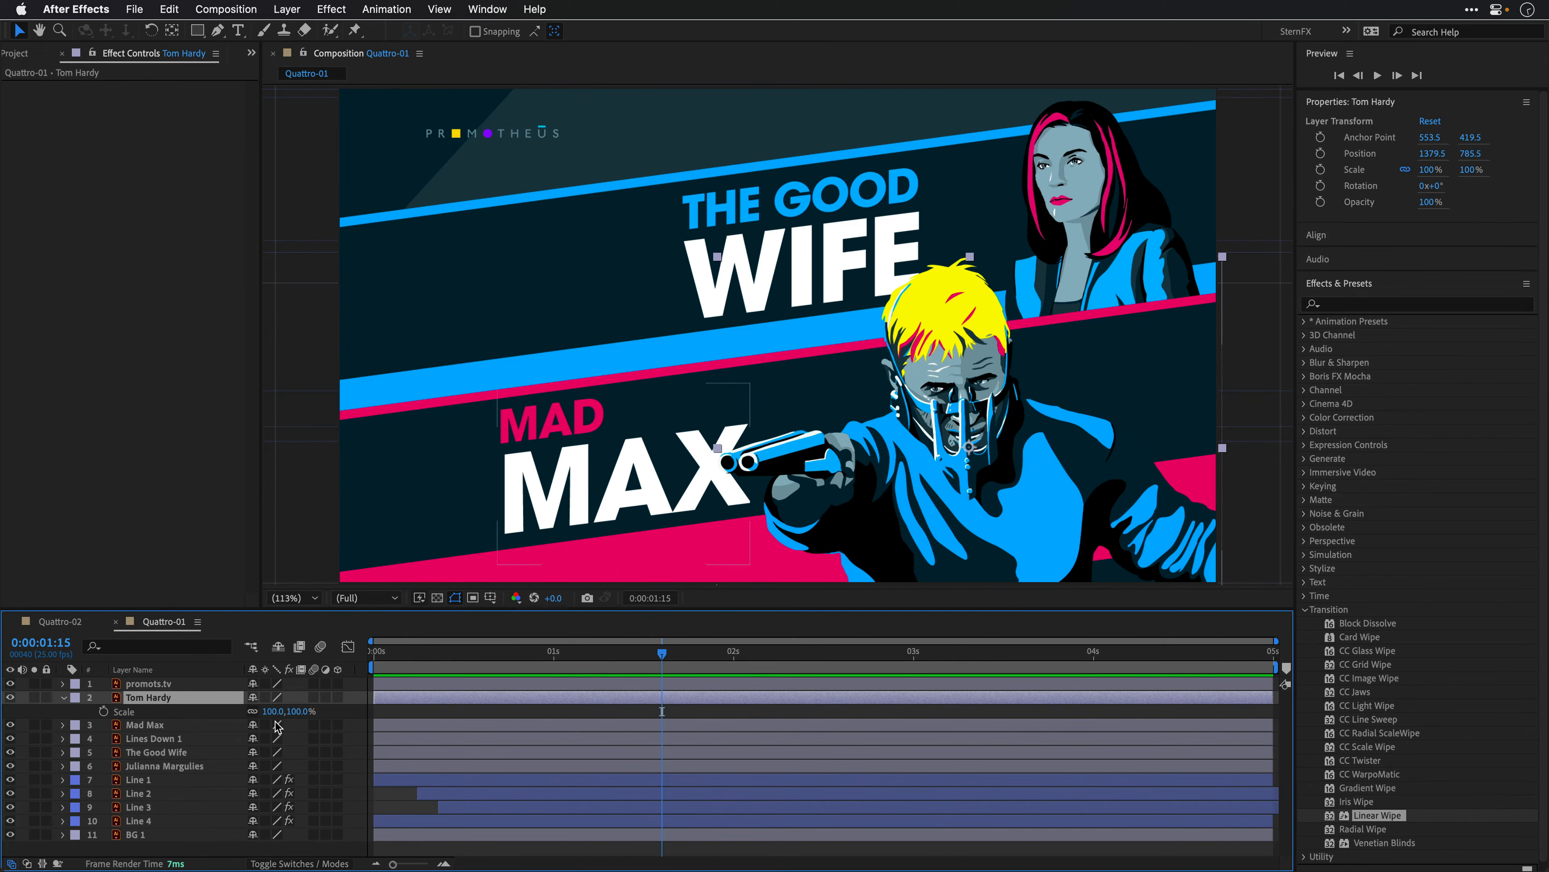
{"action": "left_click_drag", "start_coordinate": [287, 711], "coordinate": [575, 692]}
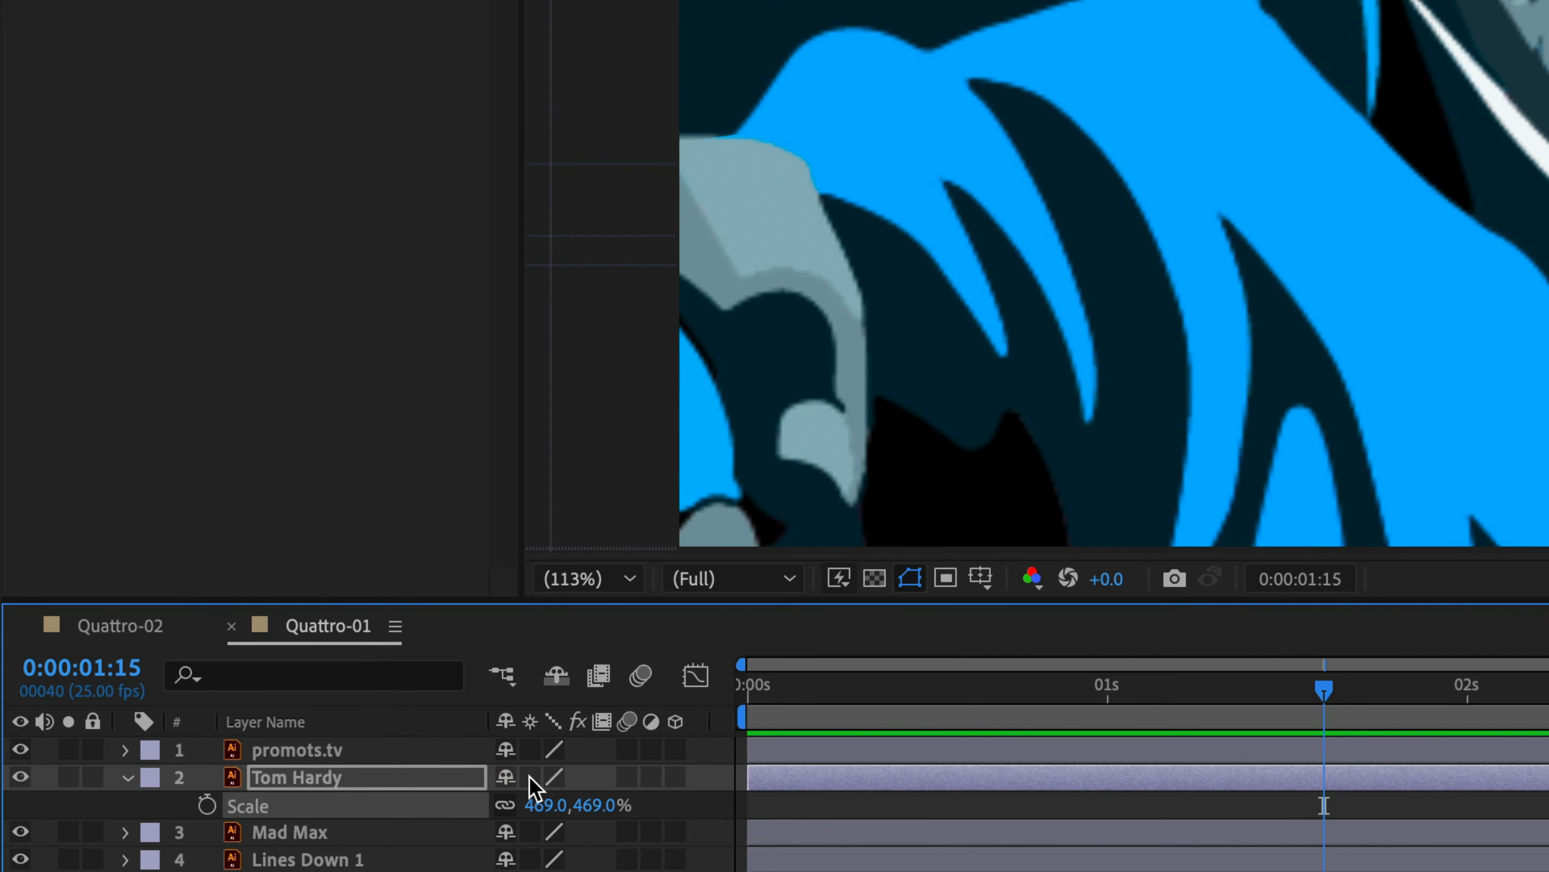
{"action": "left_click", "coordinate": [530, 778]}
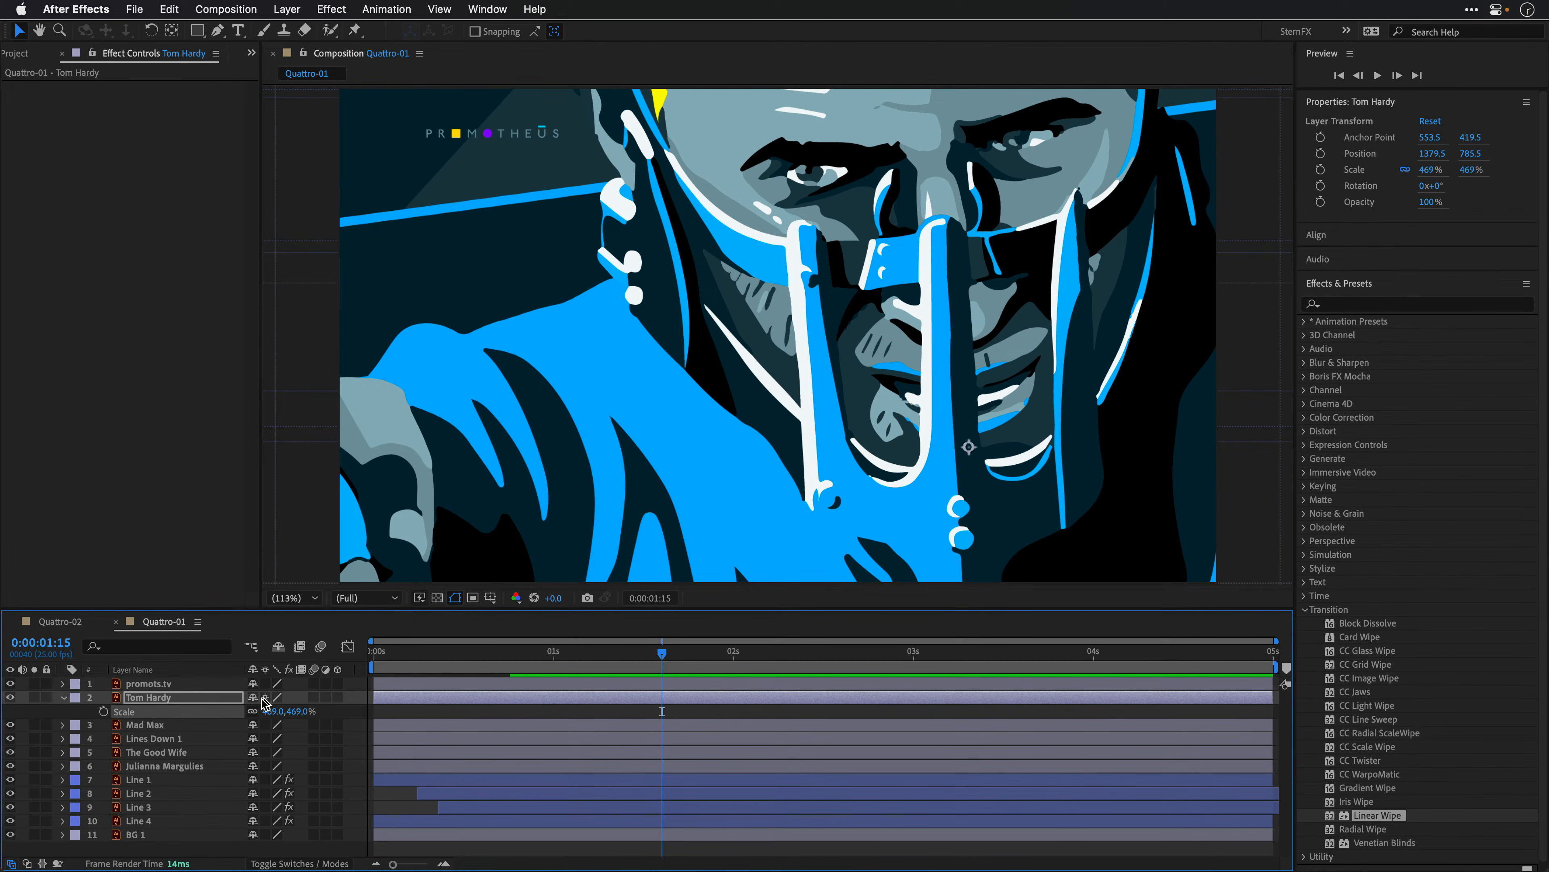
Step: Try scales of 1261% and 840% on the Tom Hardy layer, undo both, and inspect its edge quality up close
{"action": "left_click_drag", "start_coordinate": [296, 711], "coordinate": [897, 674]}
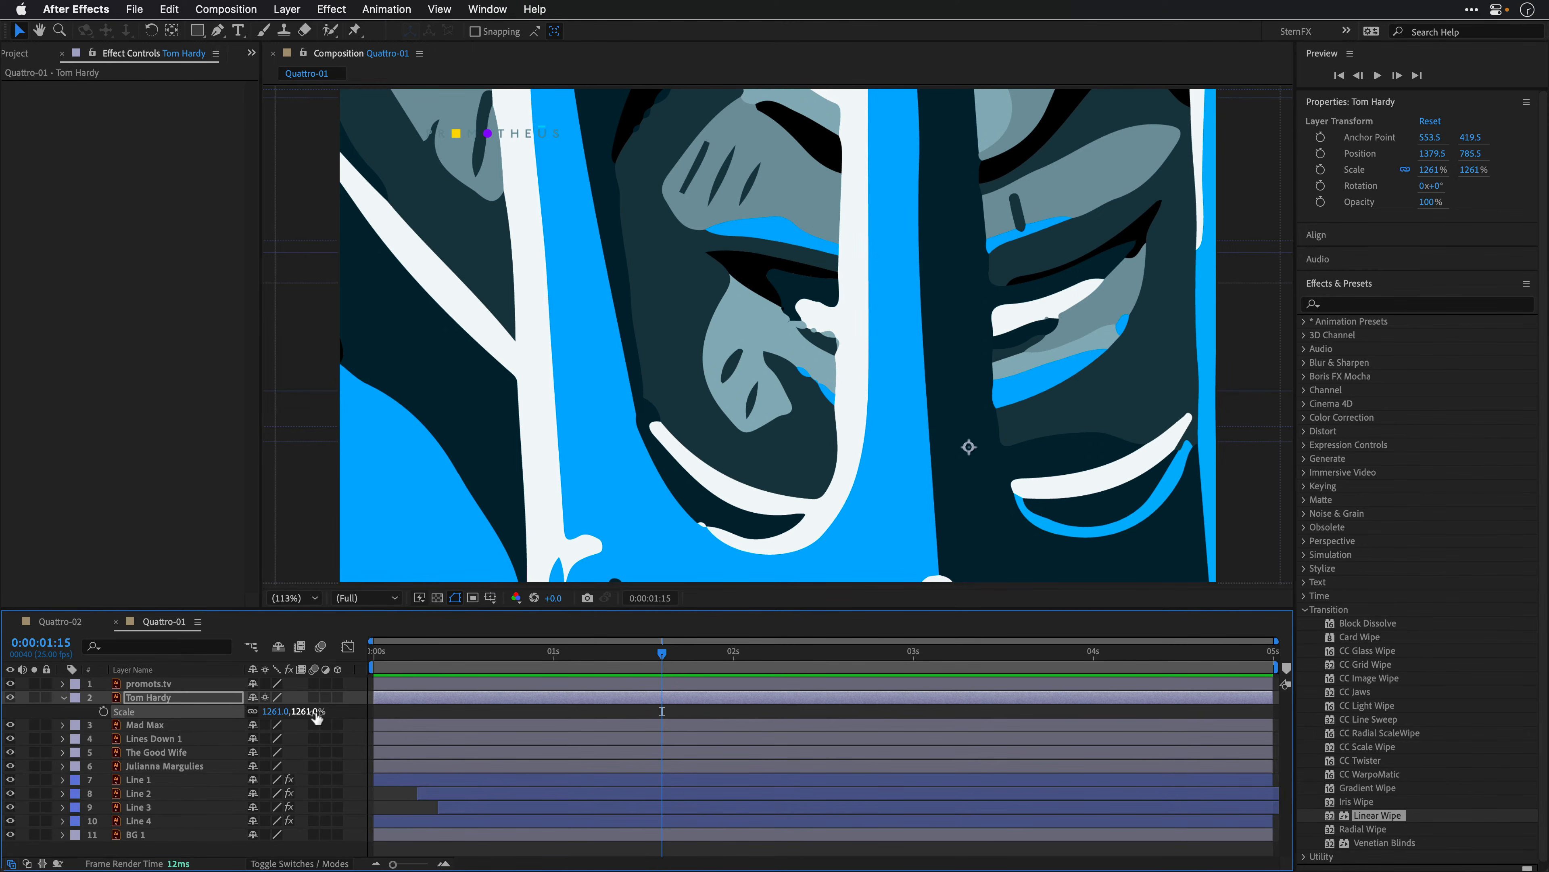
{"action": "left_click_drag", "start_coordinate": [318, 717], "coordinate": [4, 737]}
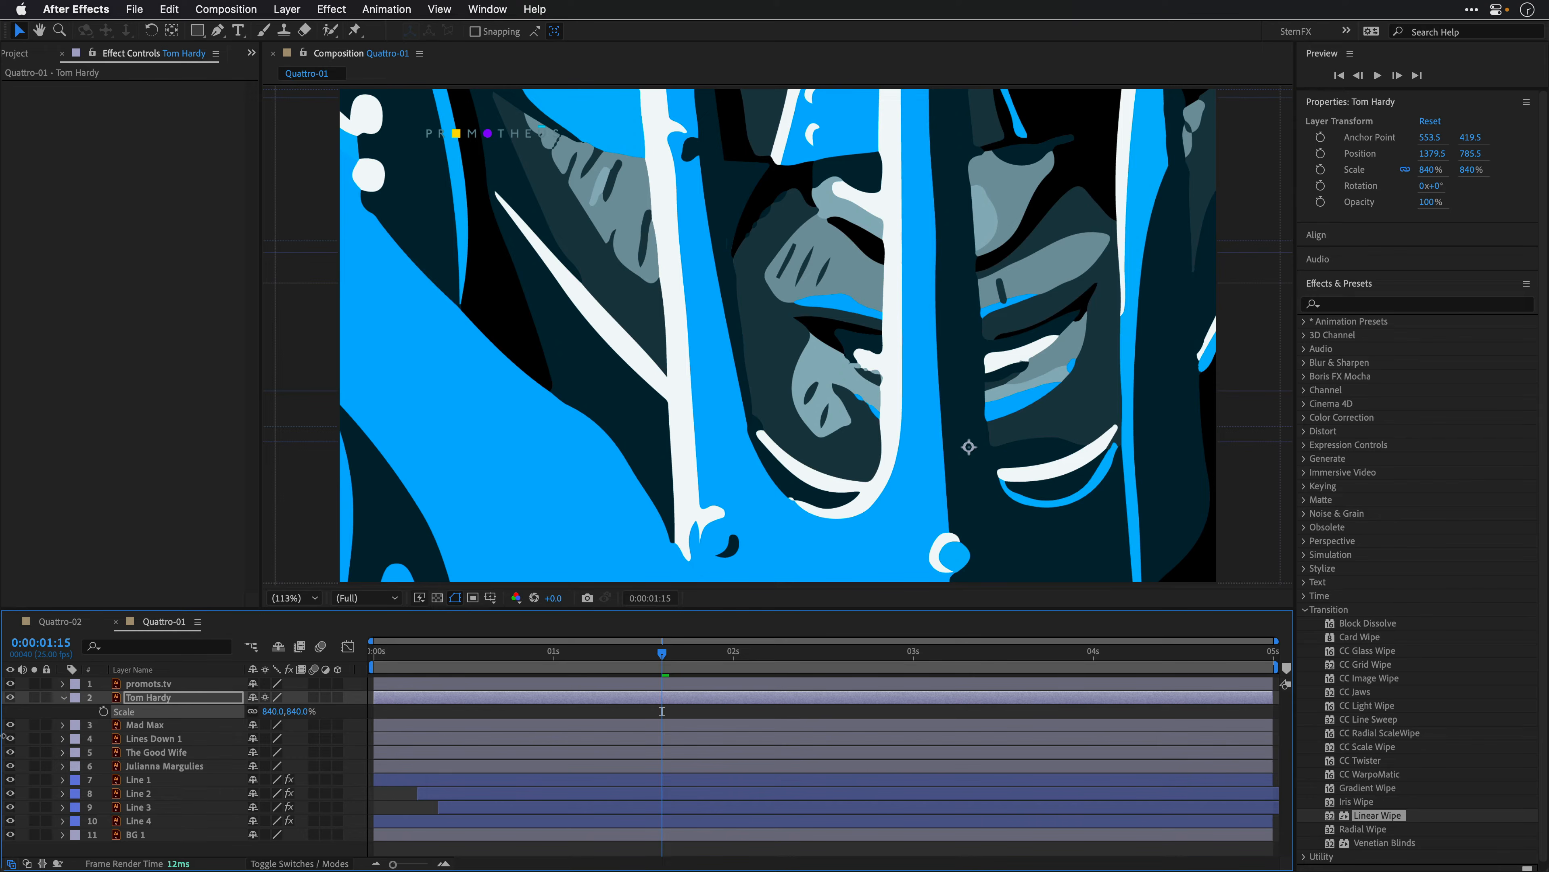
{"action": "key", "text": "super+z"}
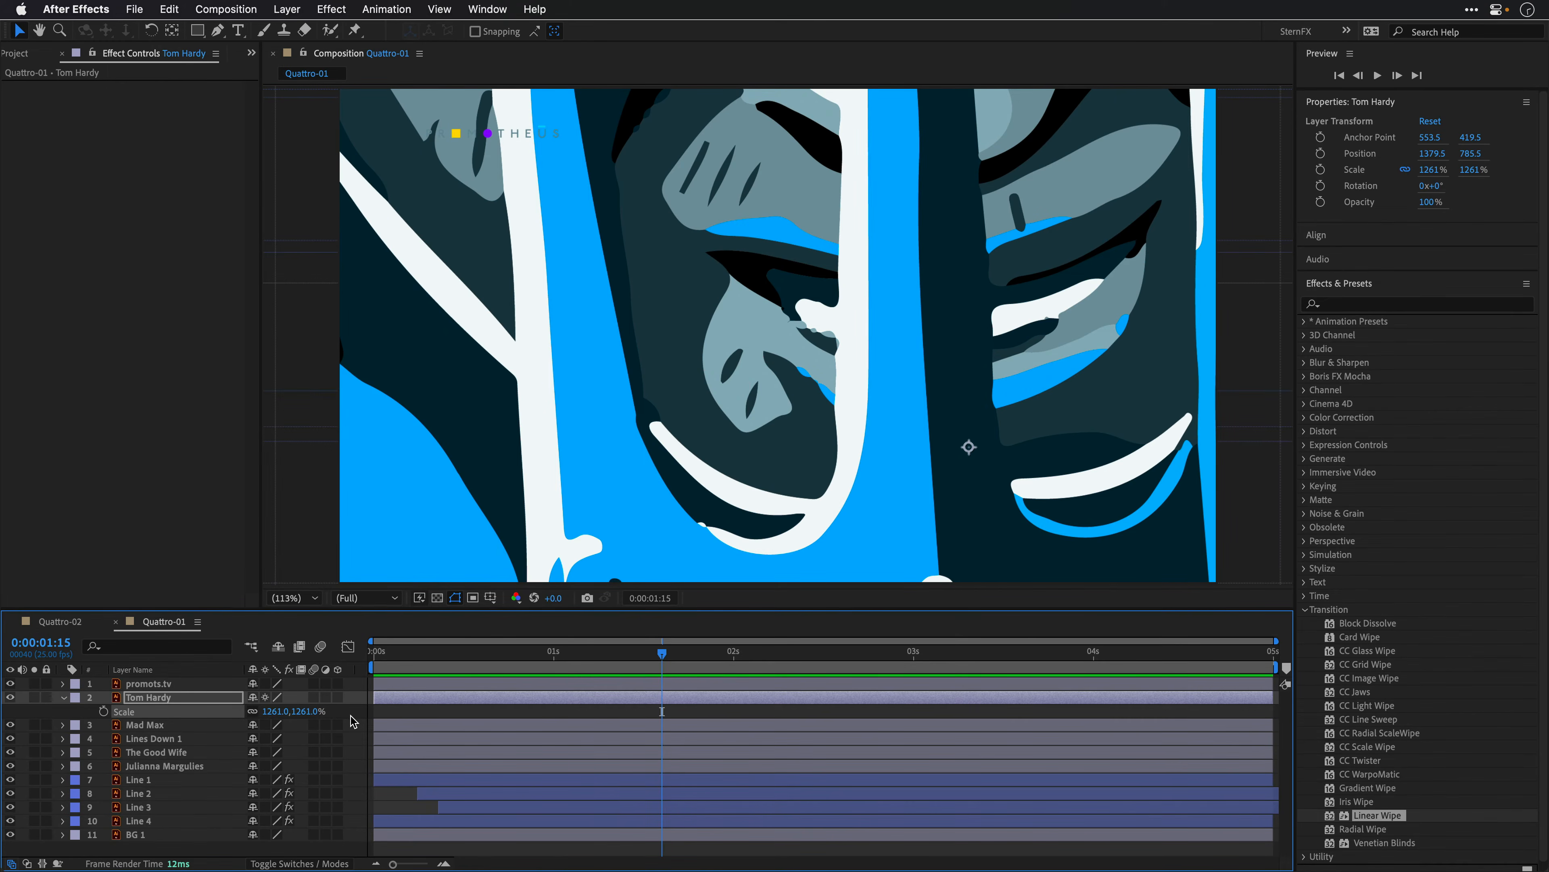
{"action": "key", "text": "super+z"}
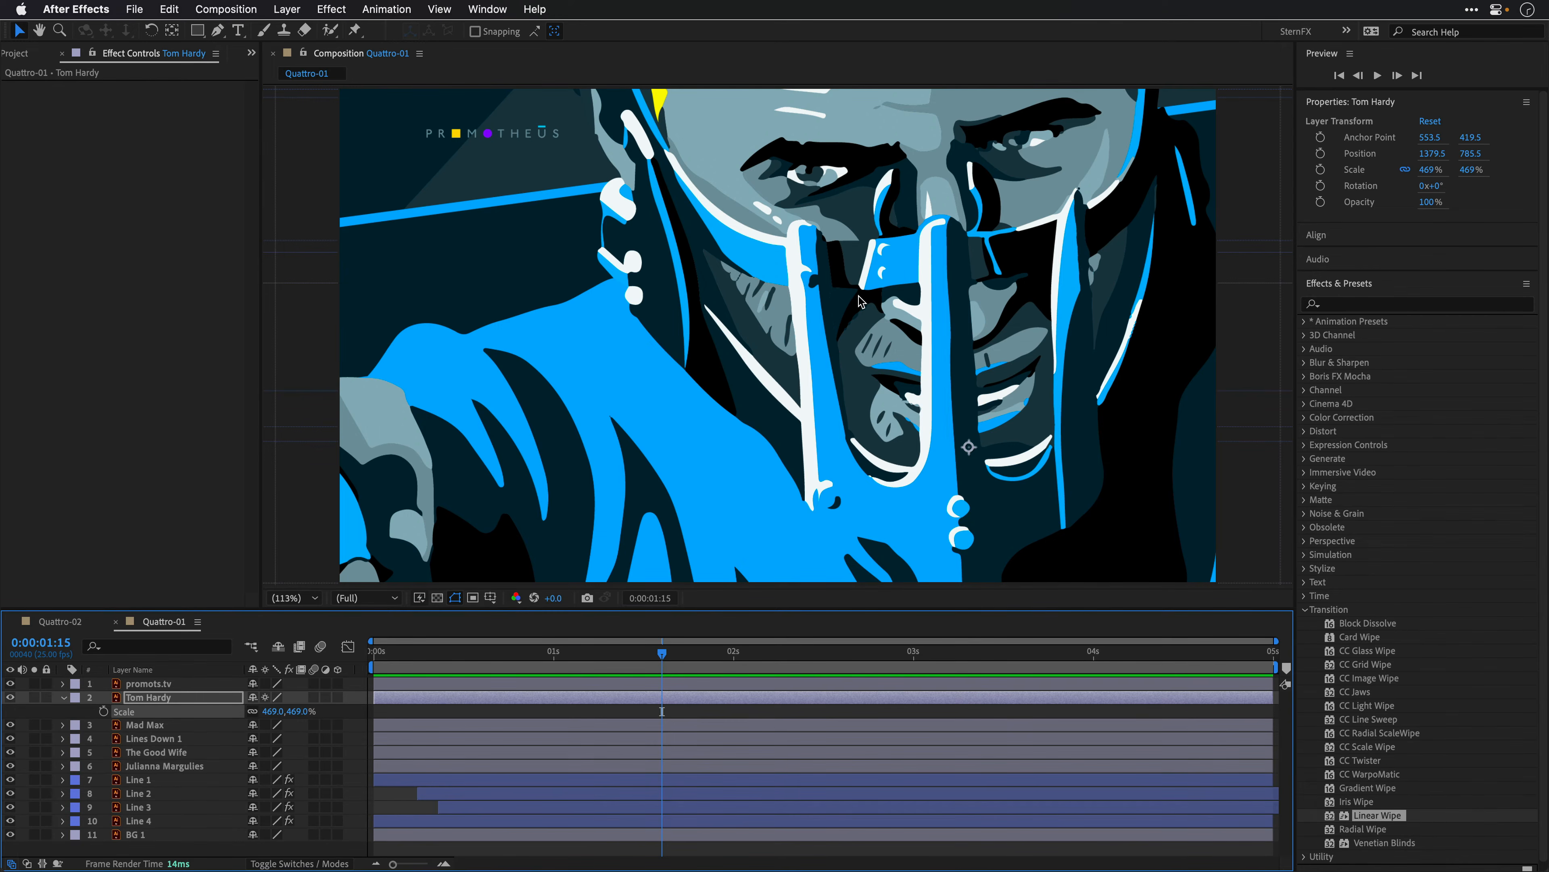
{"action": "scroll", "coordinate": [859, 295], "scroll_direction": "up", "scroll_amount": 6}
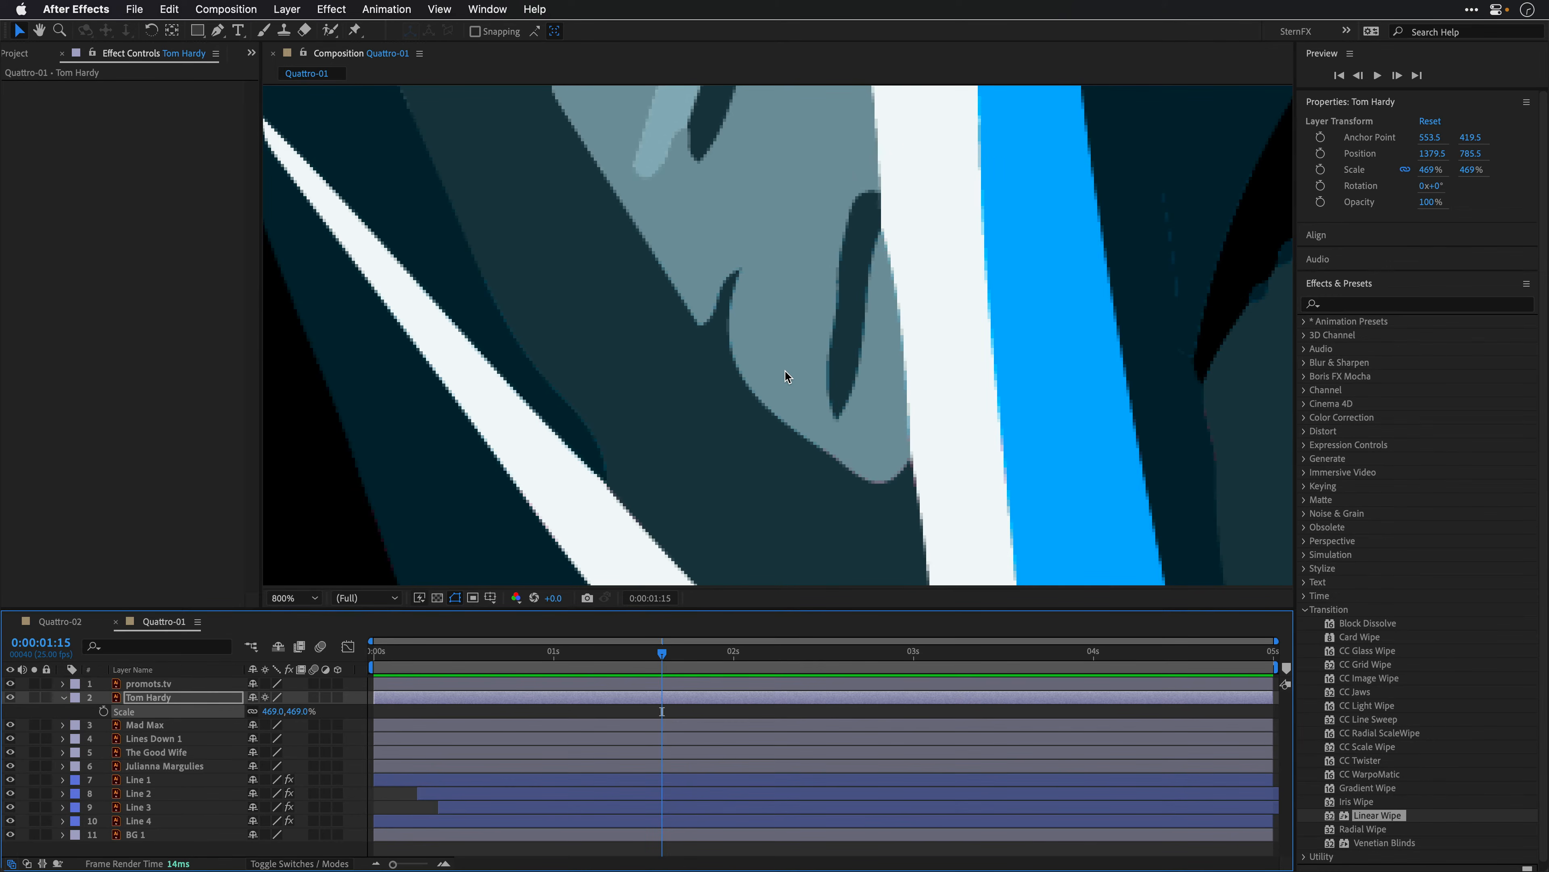
{"action": "key", "text": "shift+slash"}
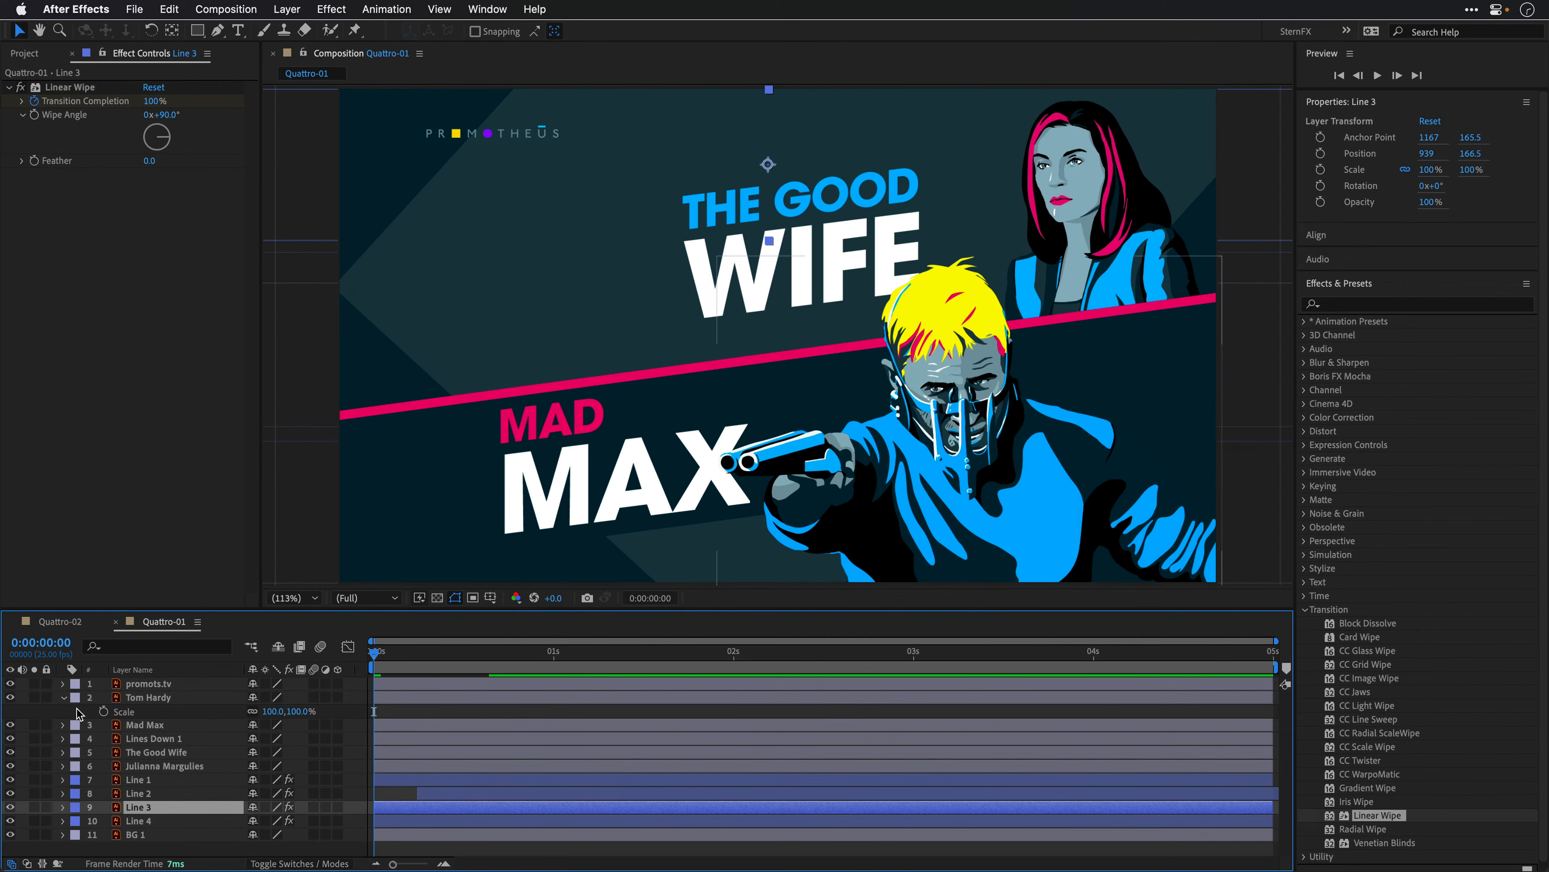
Step: Collapse the Tom Hardy layer's properties and check the Mad Max and The Good Wife title layers
{"action": "left_click", "coordinate": [63, 698]}
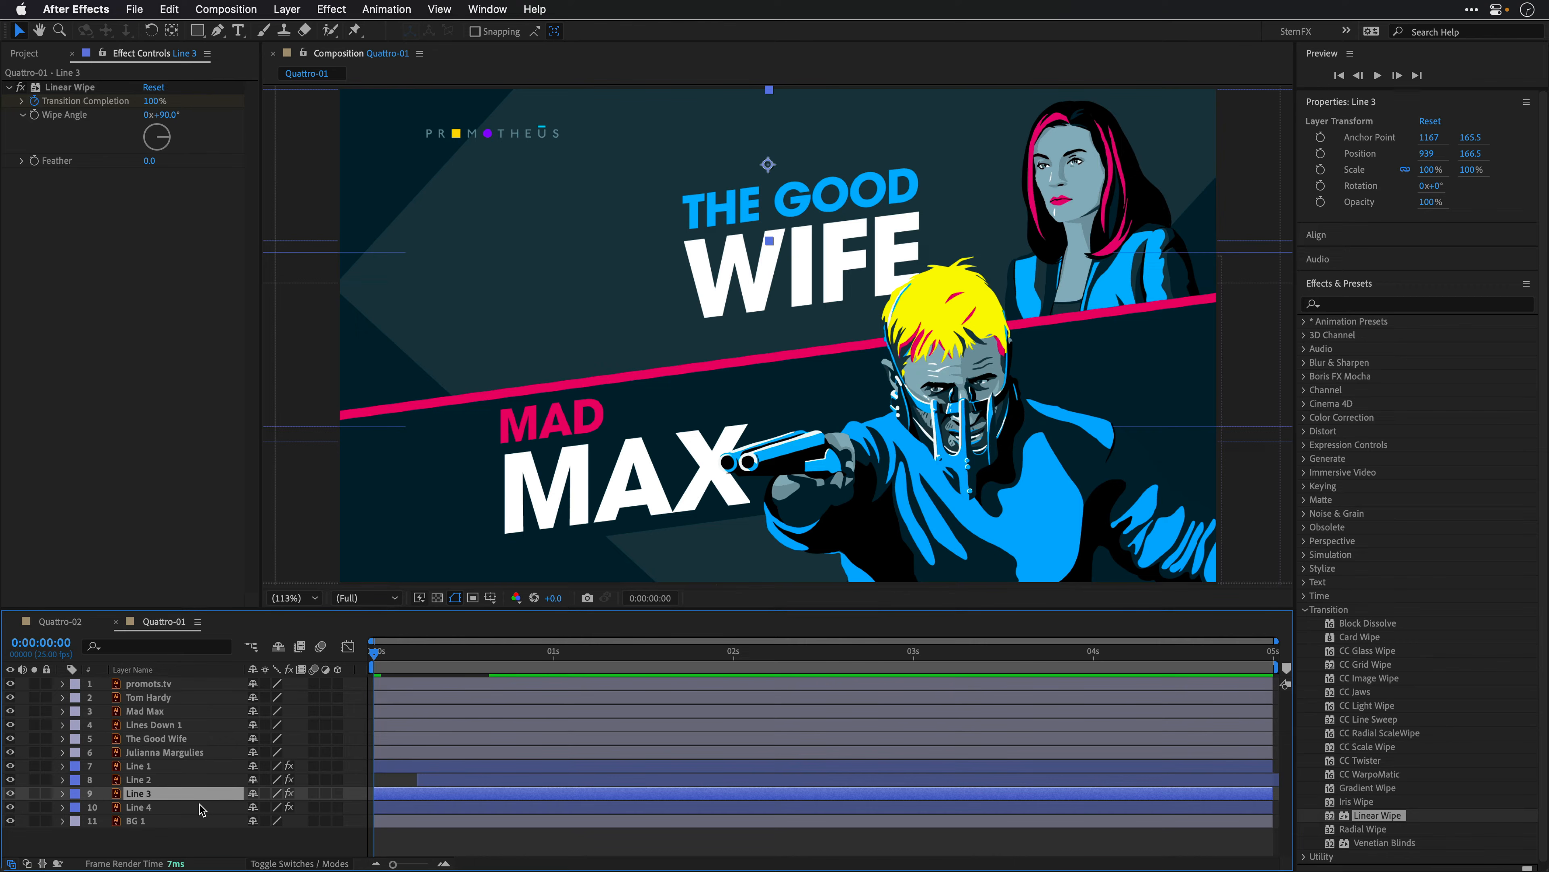
{"action": "left_click", "coordinate": [142, 713]}
{"action": "left_click", "coordinate": [173, 740]}
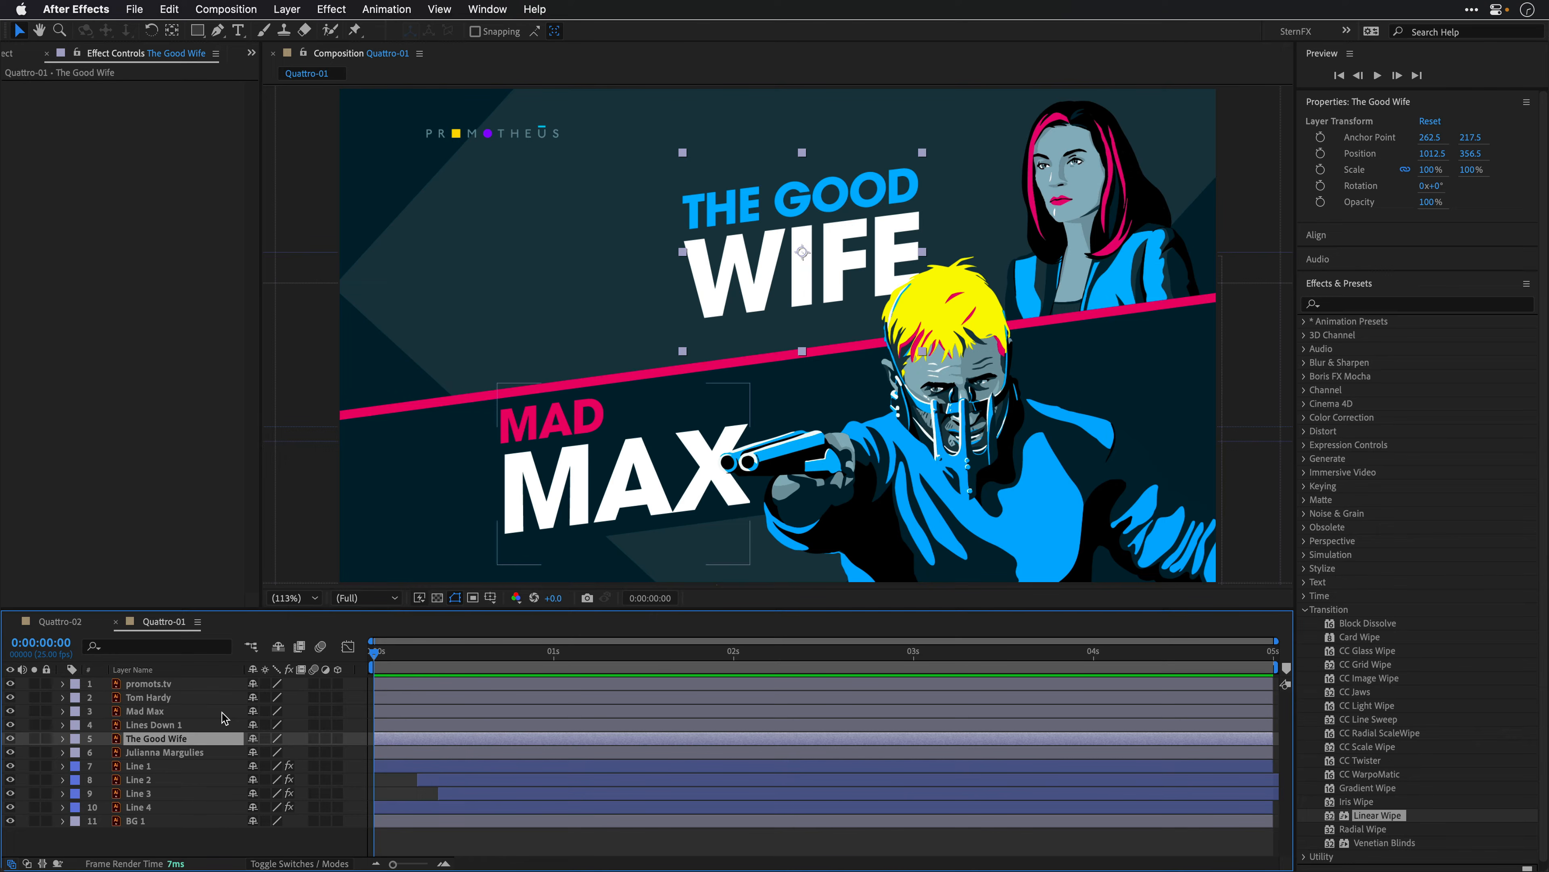
Step: Switch to Illustrator and inspect the type objects MAD, MAX and THE GOOD in Quattro-01.ai
{"action": "key", "text": "super+Tab"}
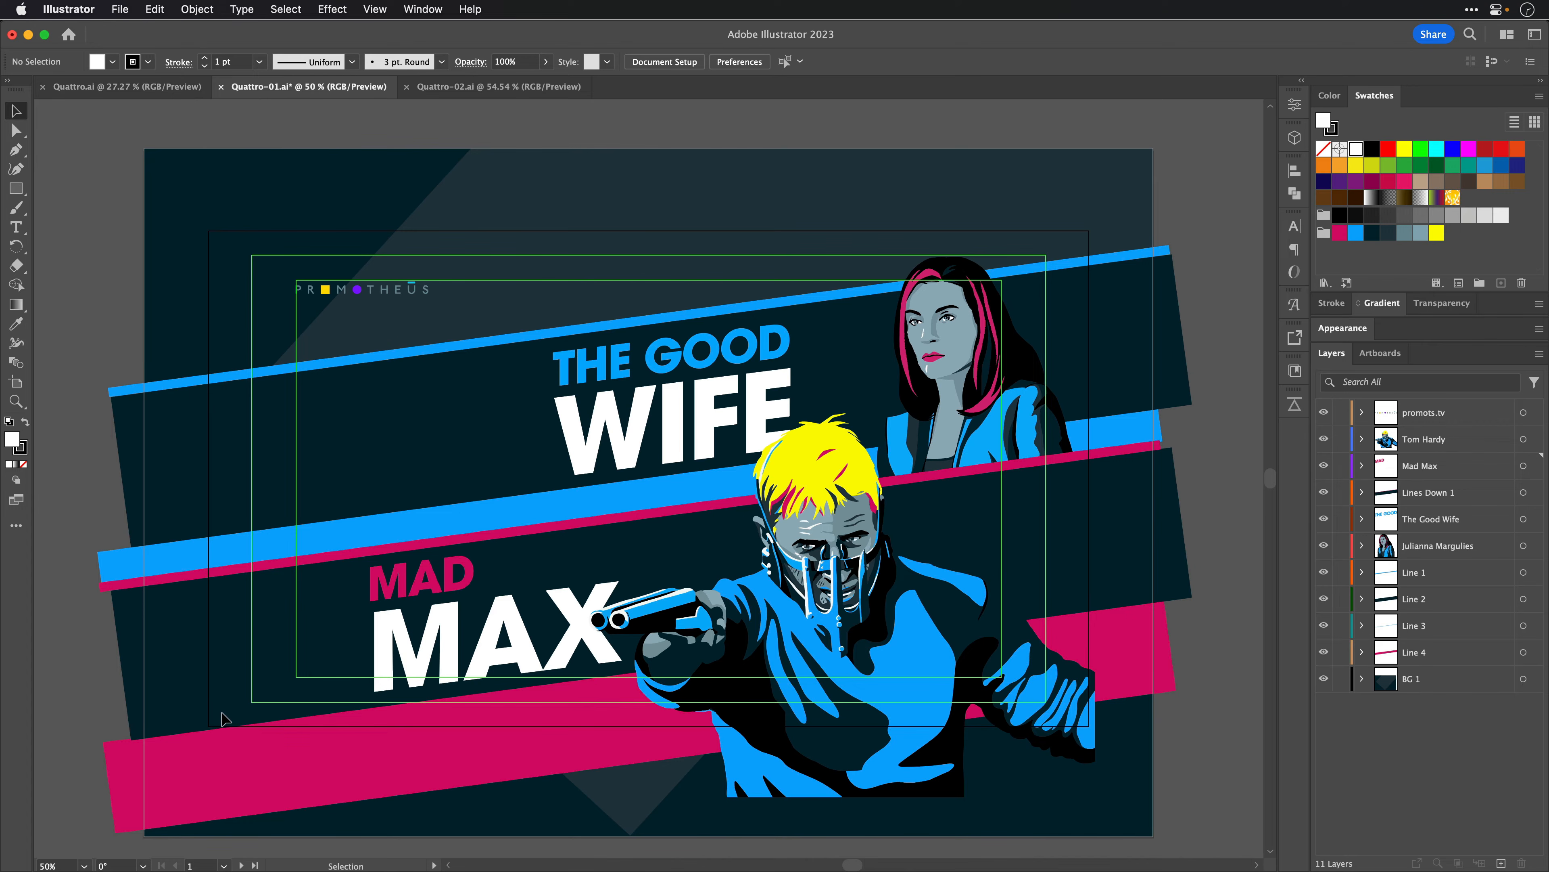
{"action": "left_click", "coordinate": [421, 583]}
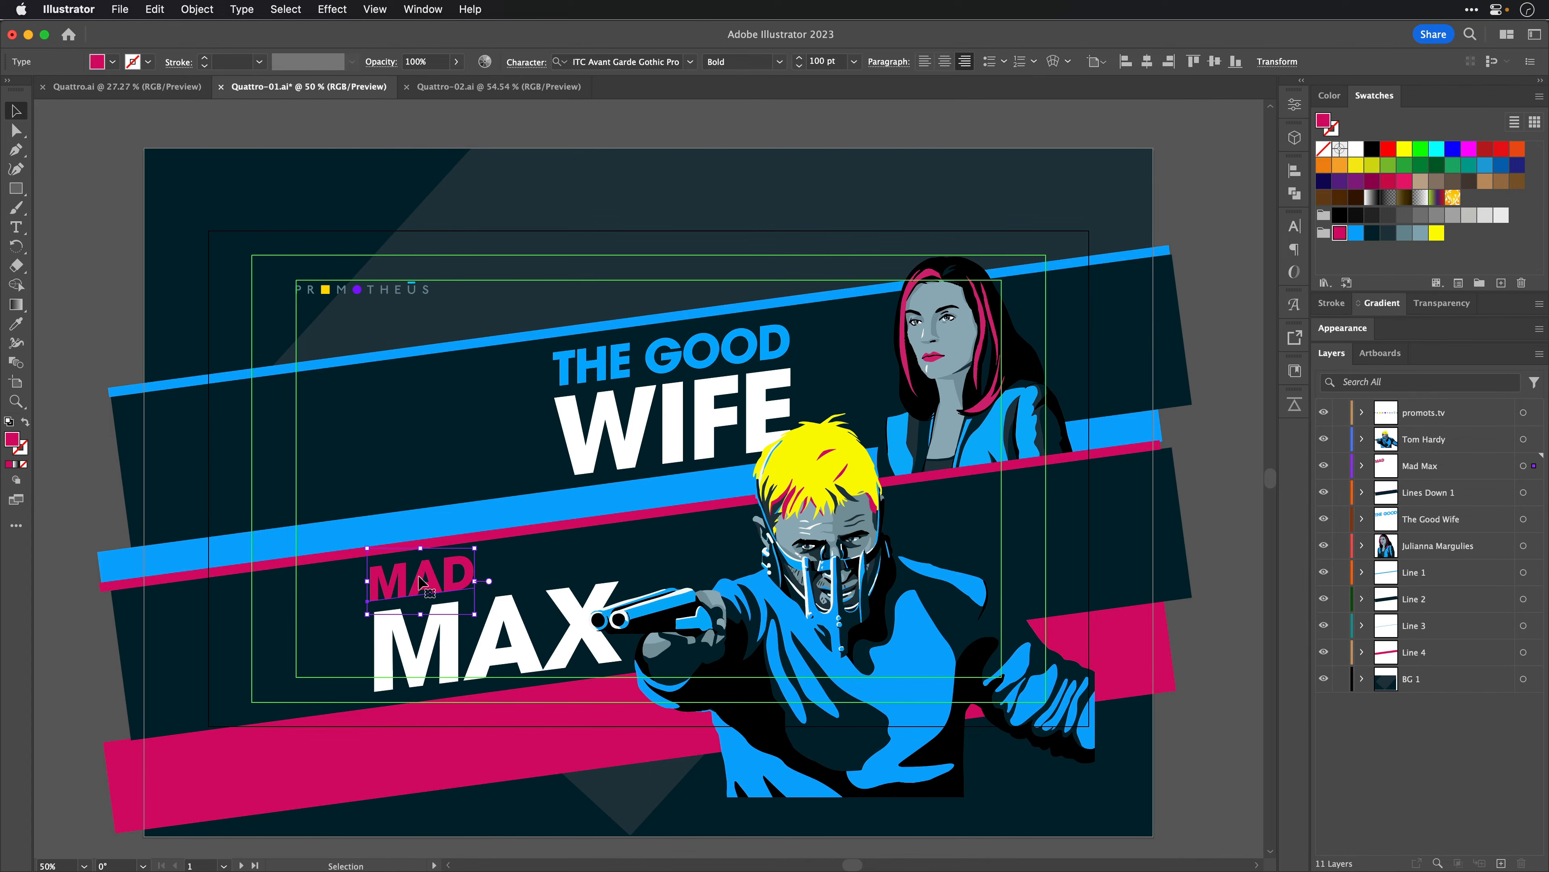
{"action": "left_click", "coordinate": [651, 446]}
{"action": "left_click", "coordinate": [497, 635]}
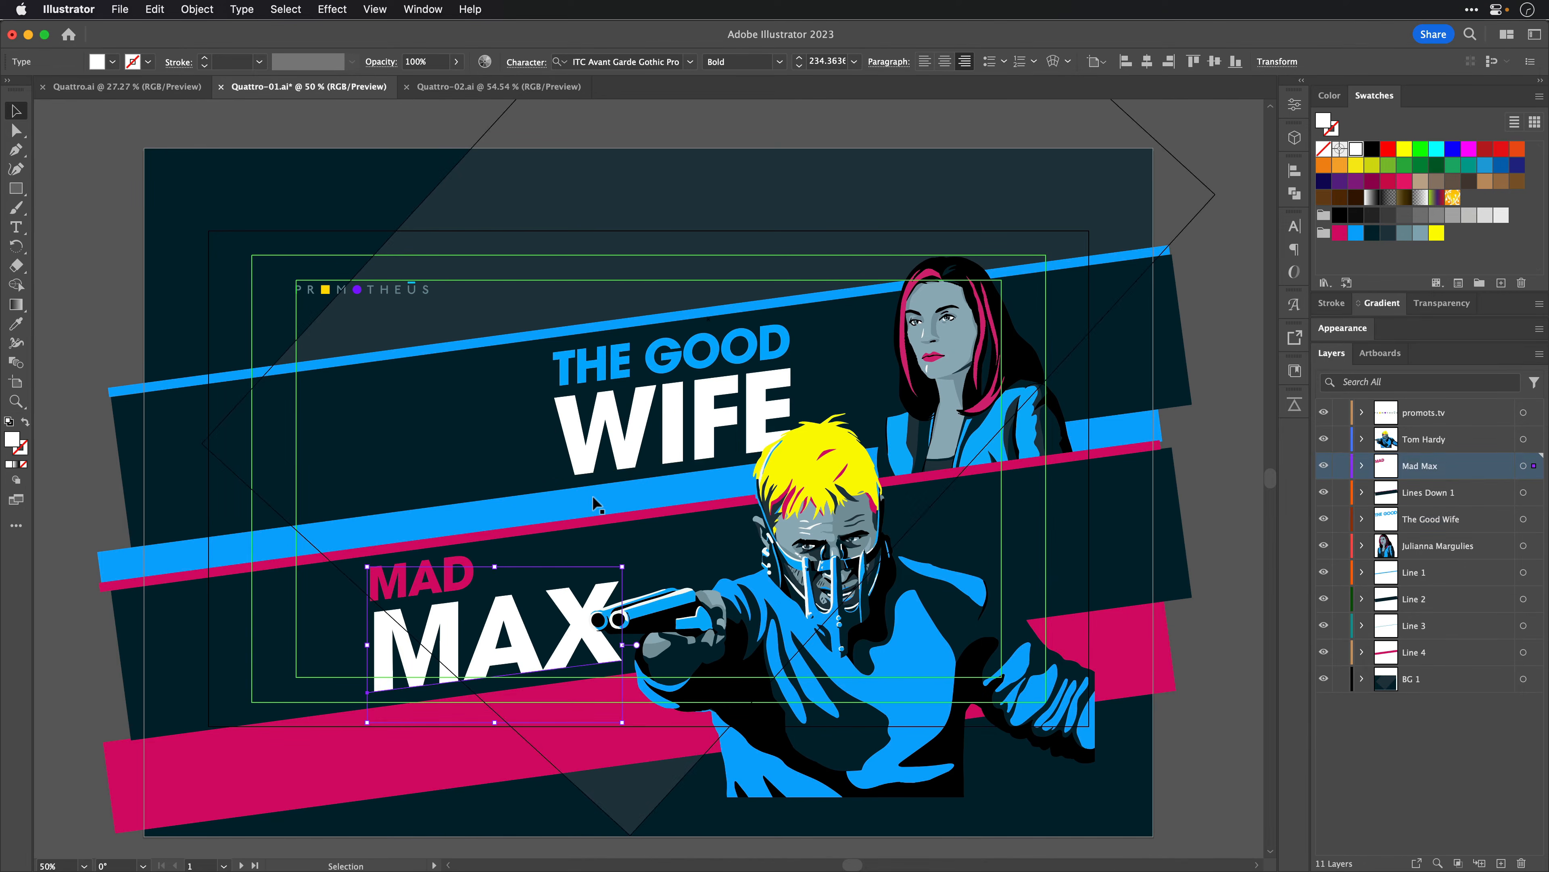
{"action": "left_click", "coordinate": [613, 372]}
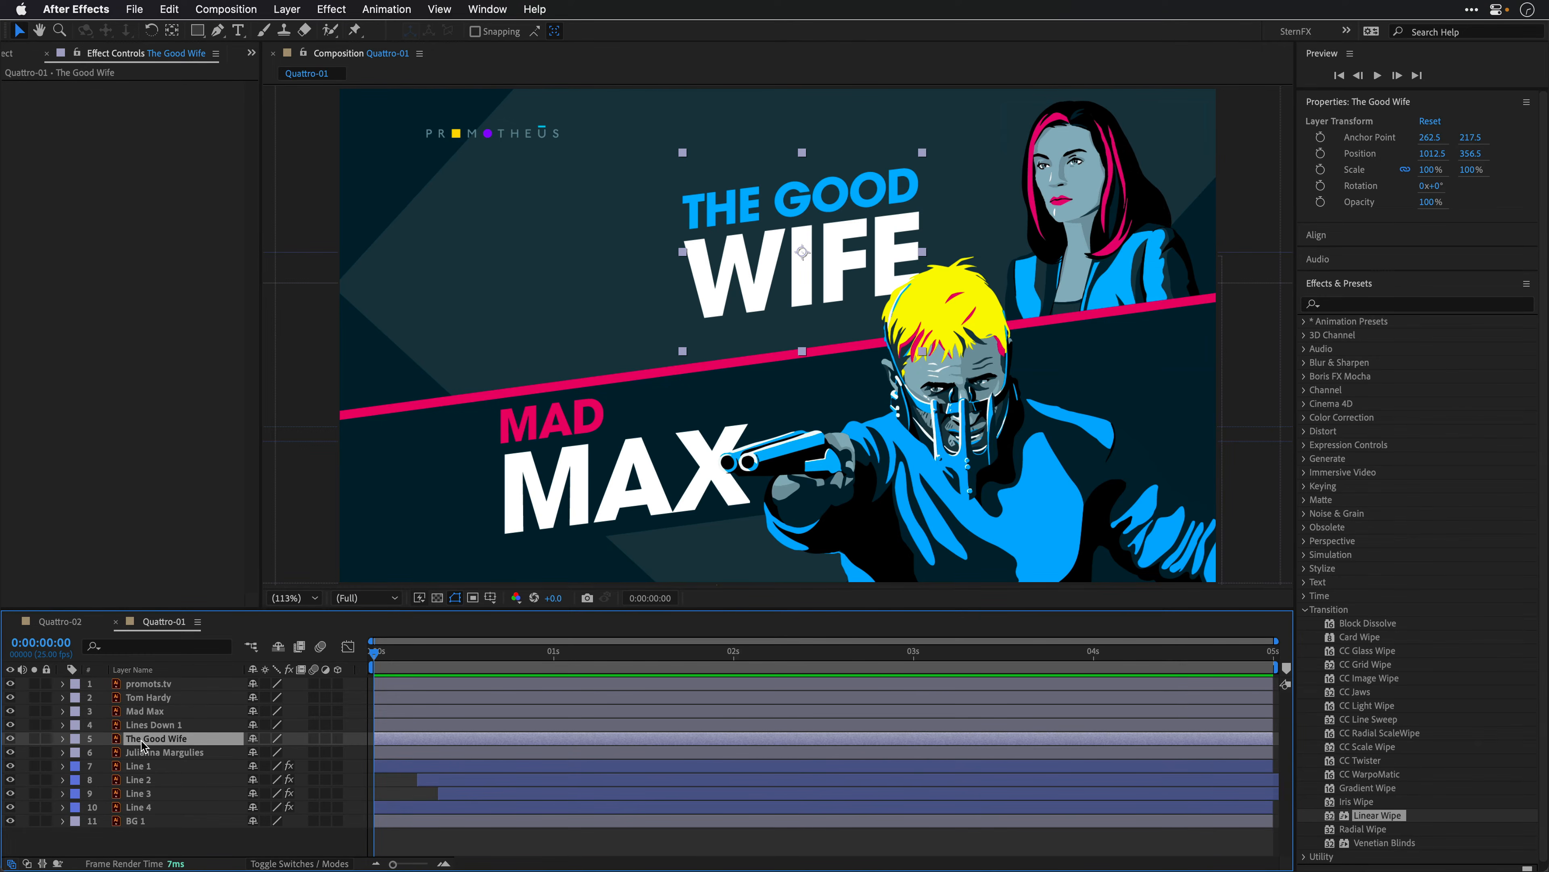
Step: Try to create shapes from The Good Wife vector layer in the After Effects Quattro-01 composition
{"action": "right_click", "coordinate": [142, 743]}
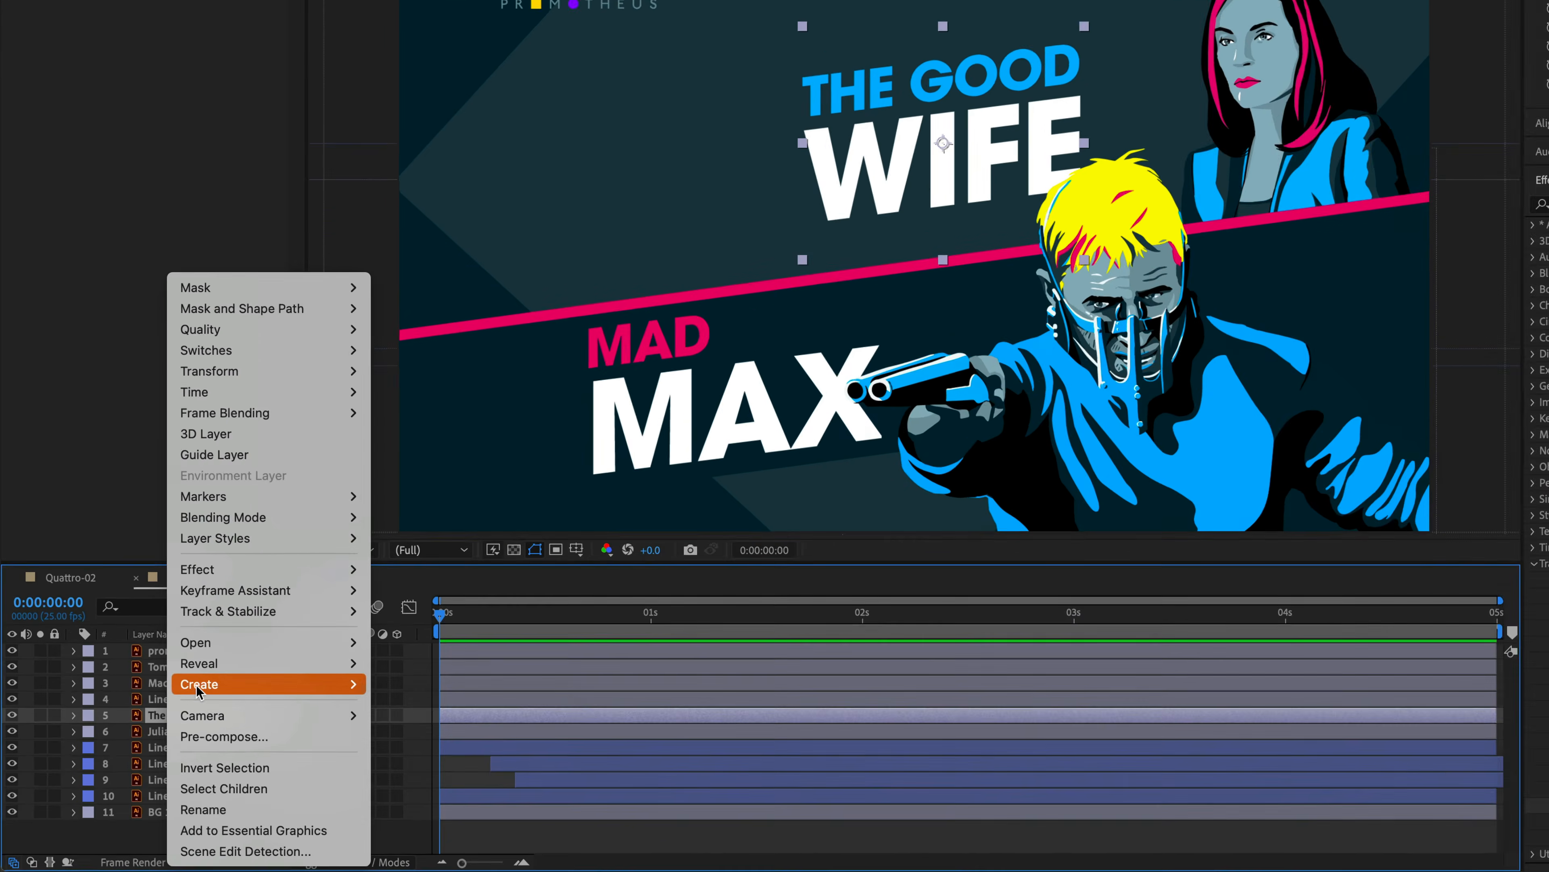
{"action": "mouse_move", "coordinate": [168, 712]}
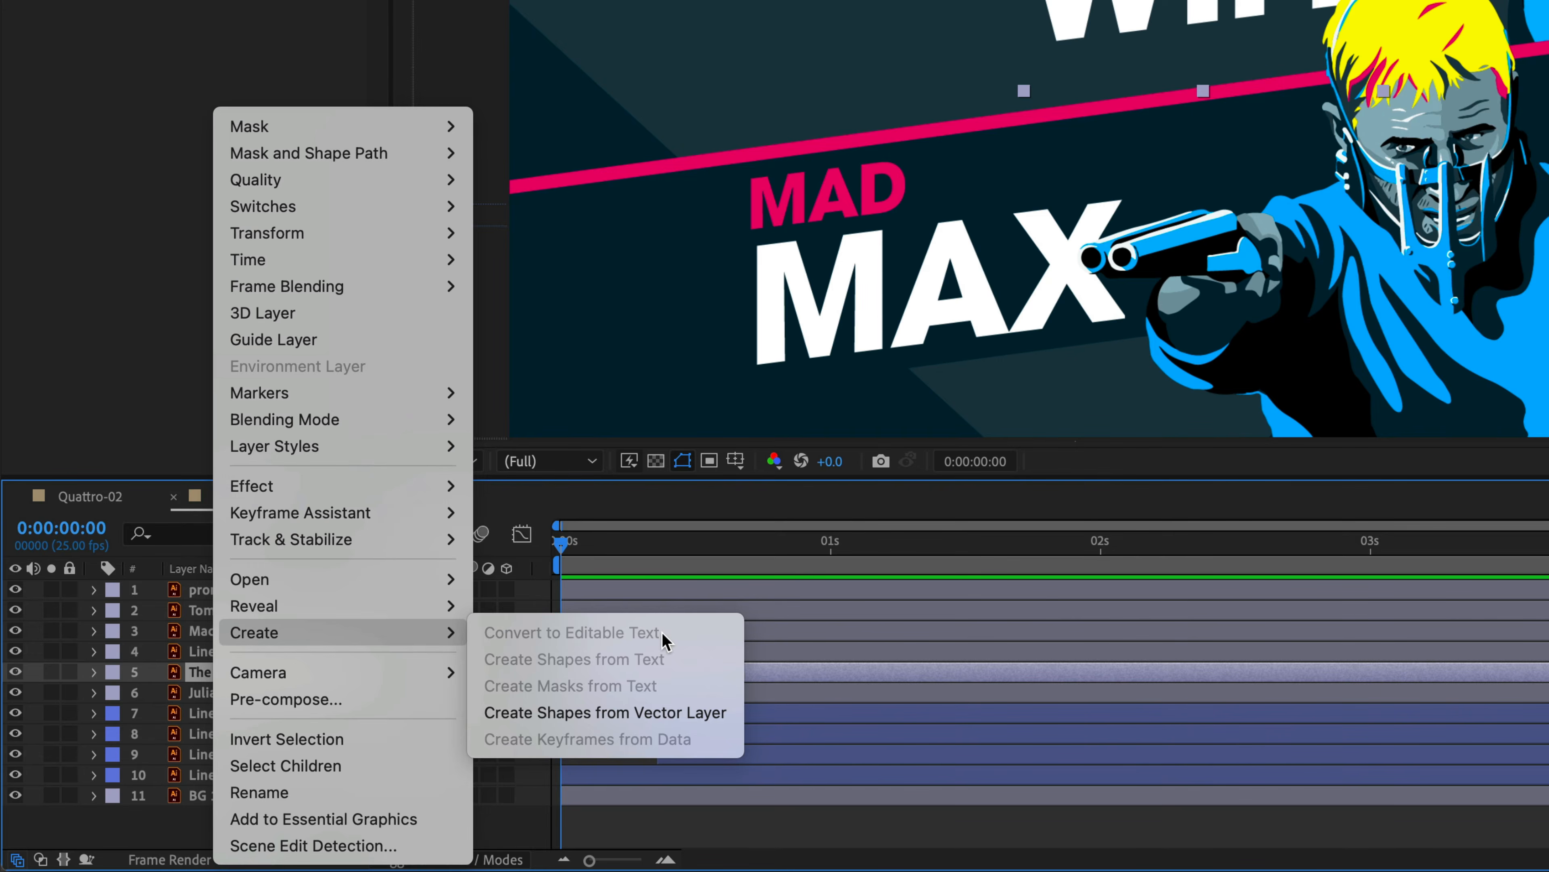
{"action": "left_click", "coordinate": [655, 715]}
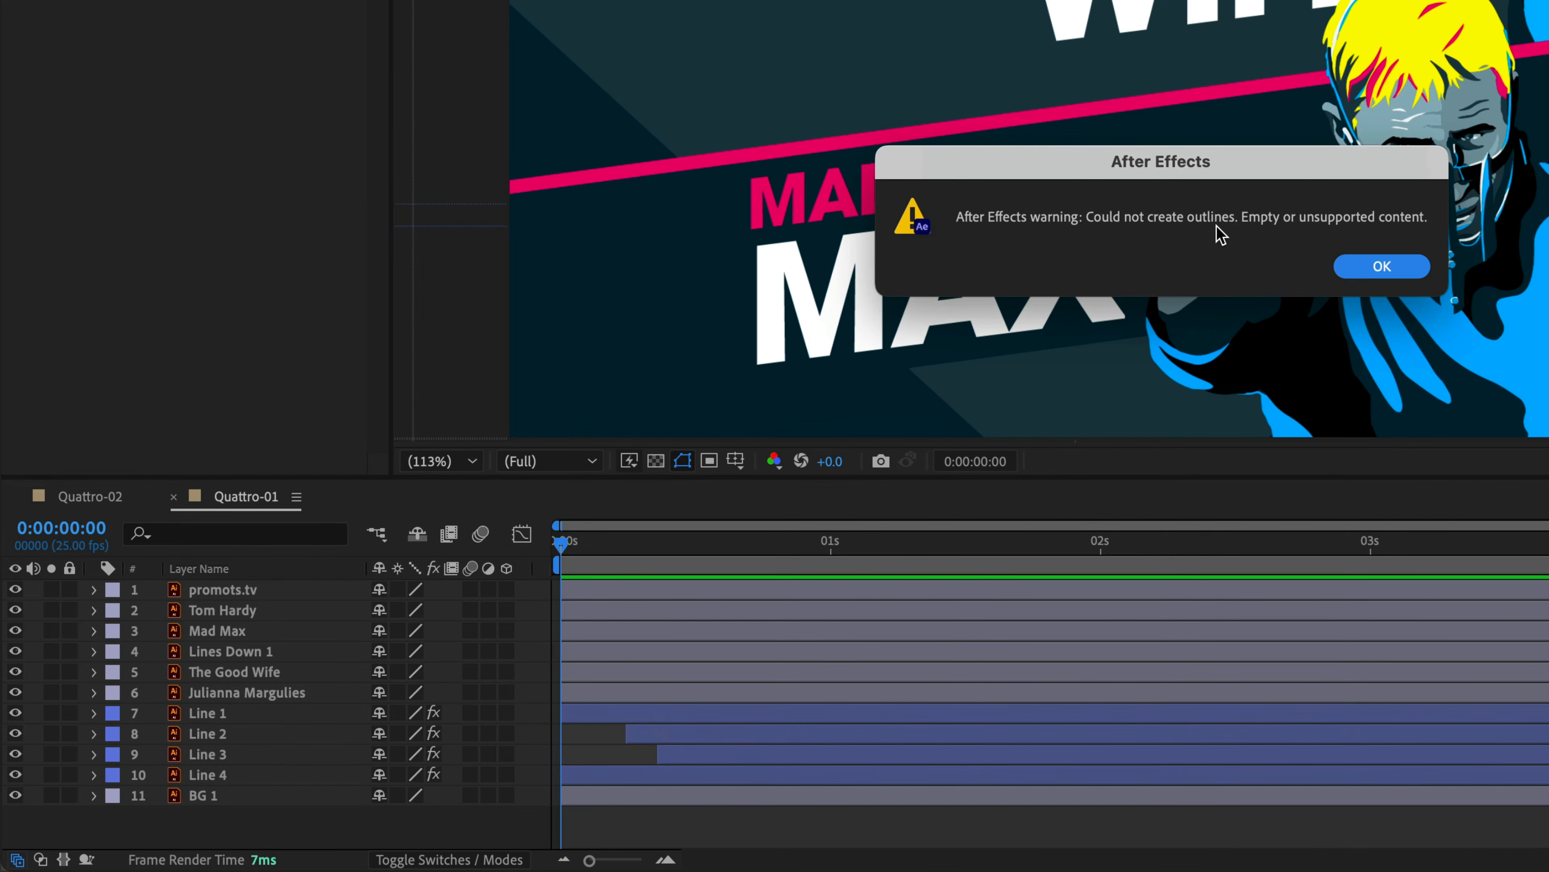
{"action": "left_click", "coordinate": [1382, 267]}
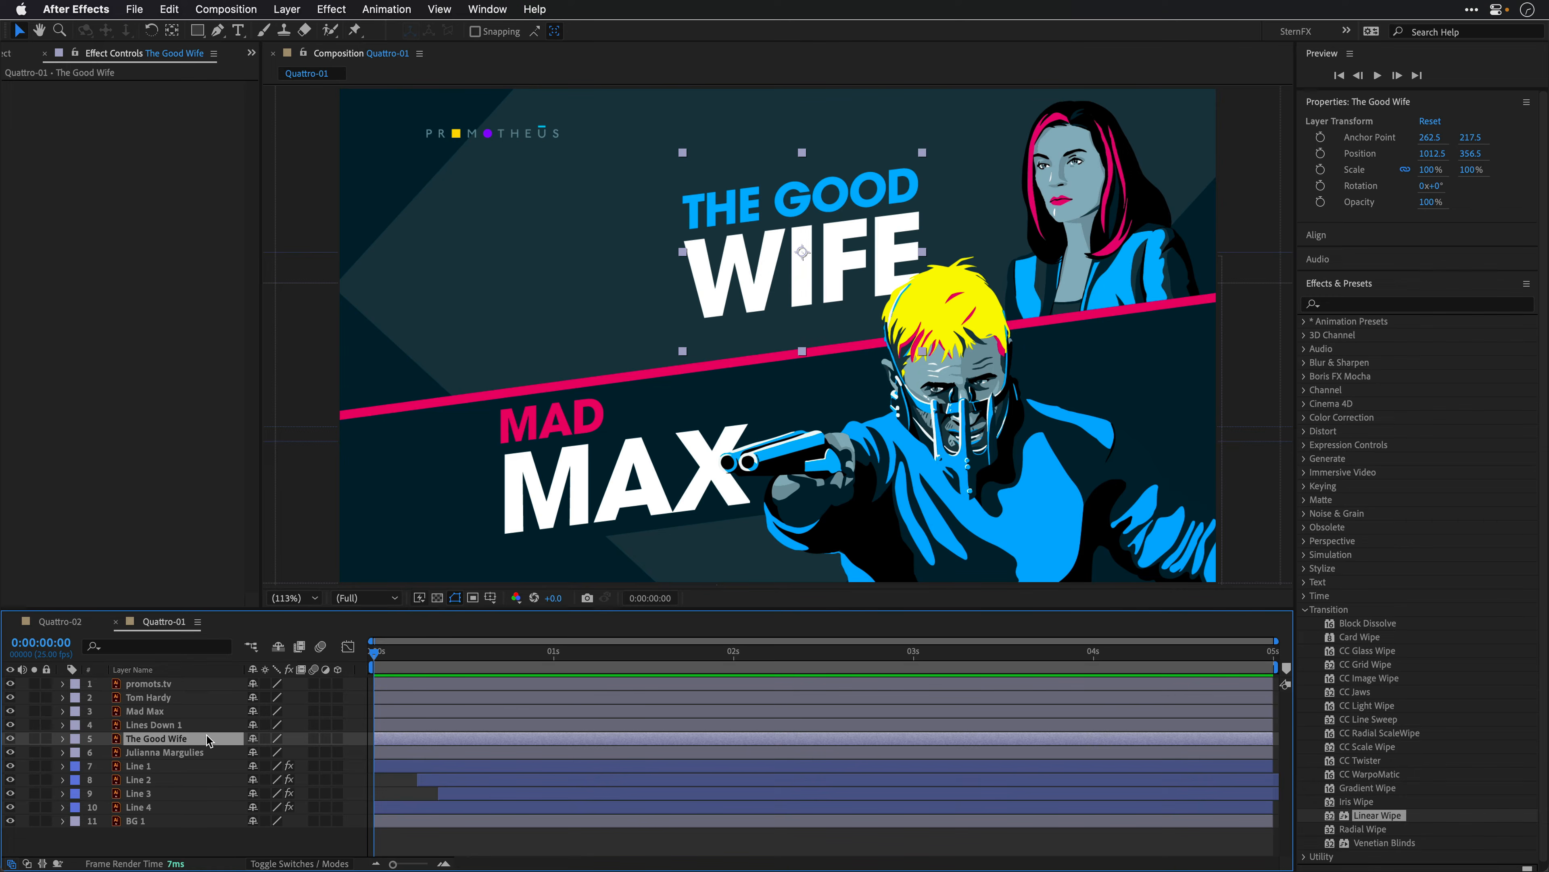
Step: In Illustrator, convert the THE GOOD text to outlines and undo the conversion
{"action": "key", "text": "super+Tab"}
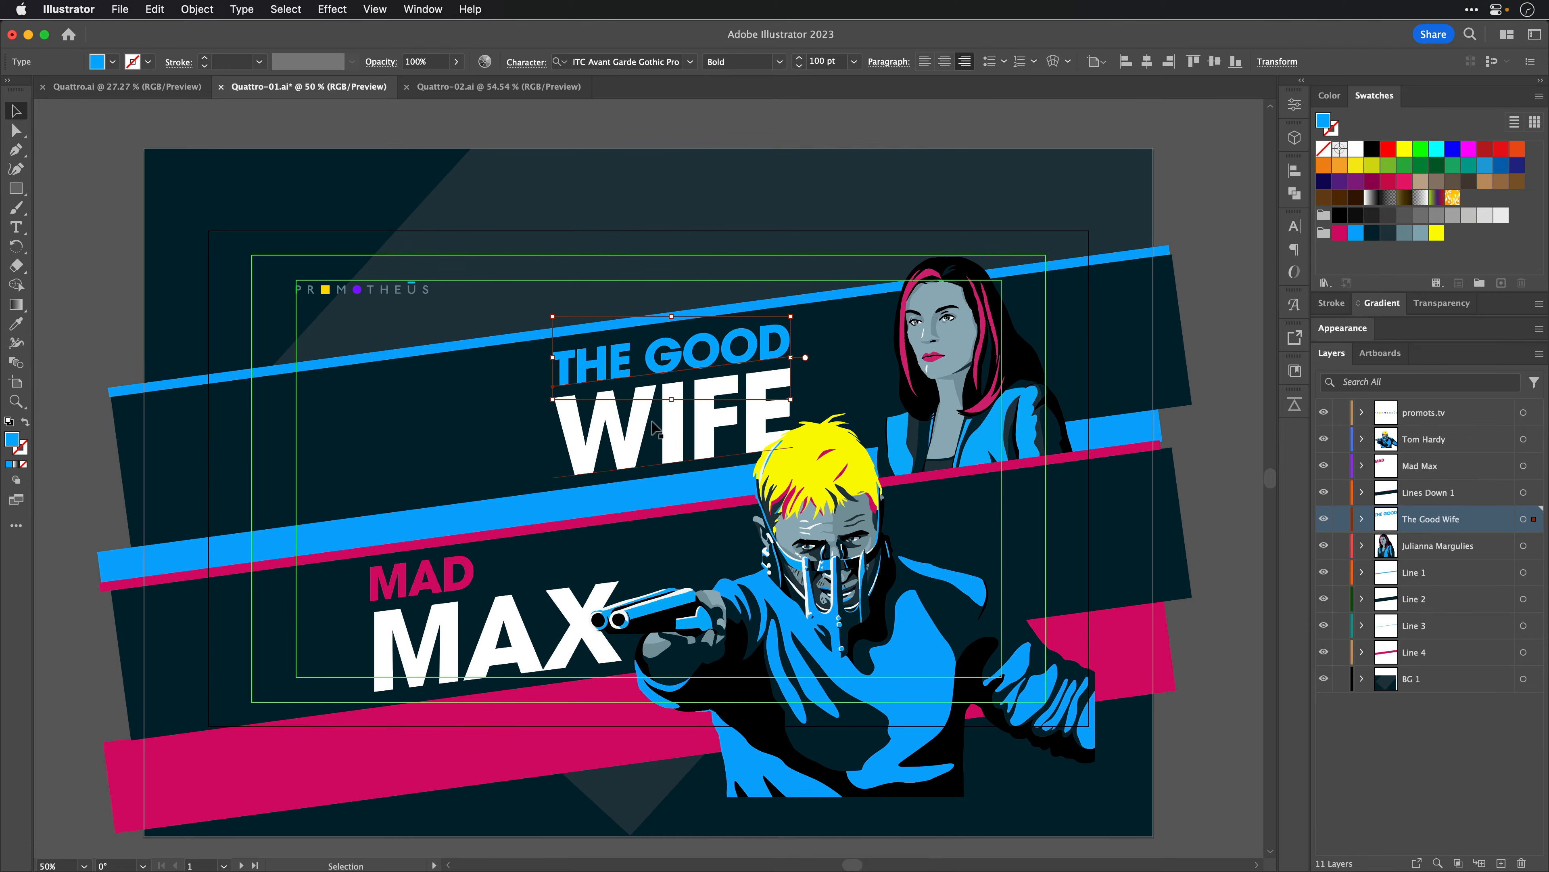
{"action": "right_click", "coordinate": [619, 361]}
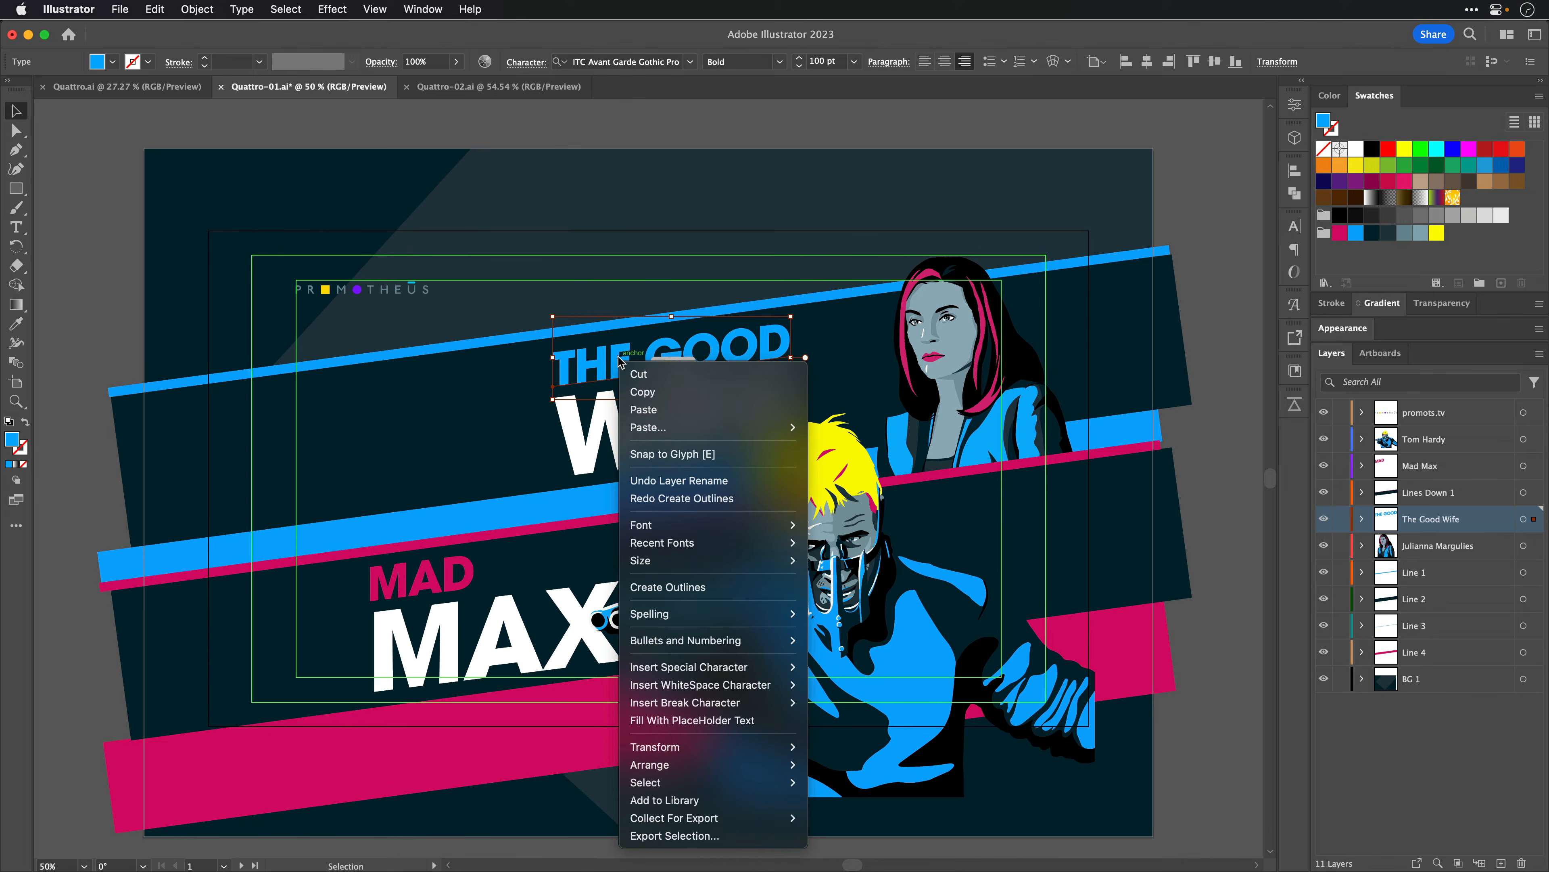
{"action": "left_click", "coordinate": [695, 587]}
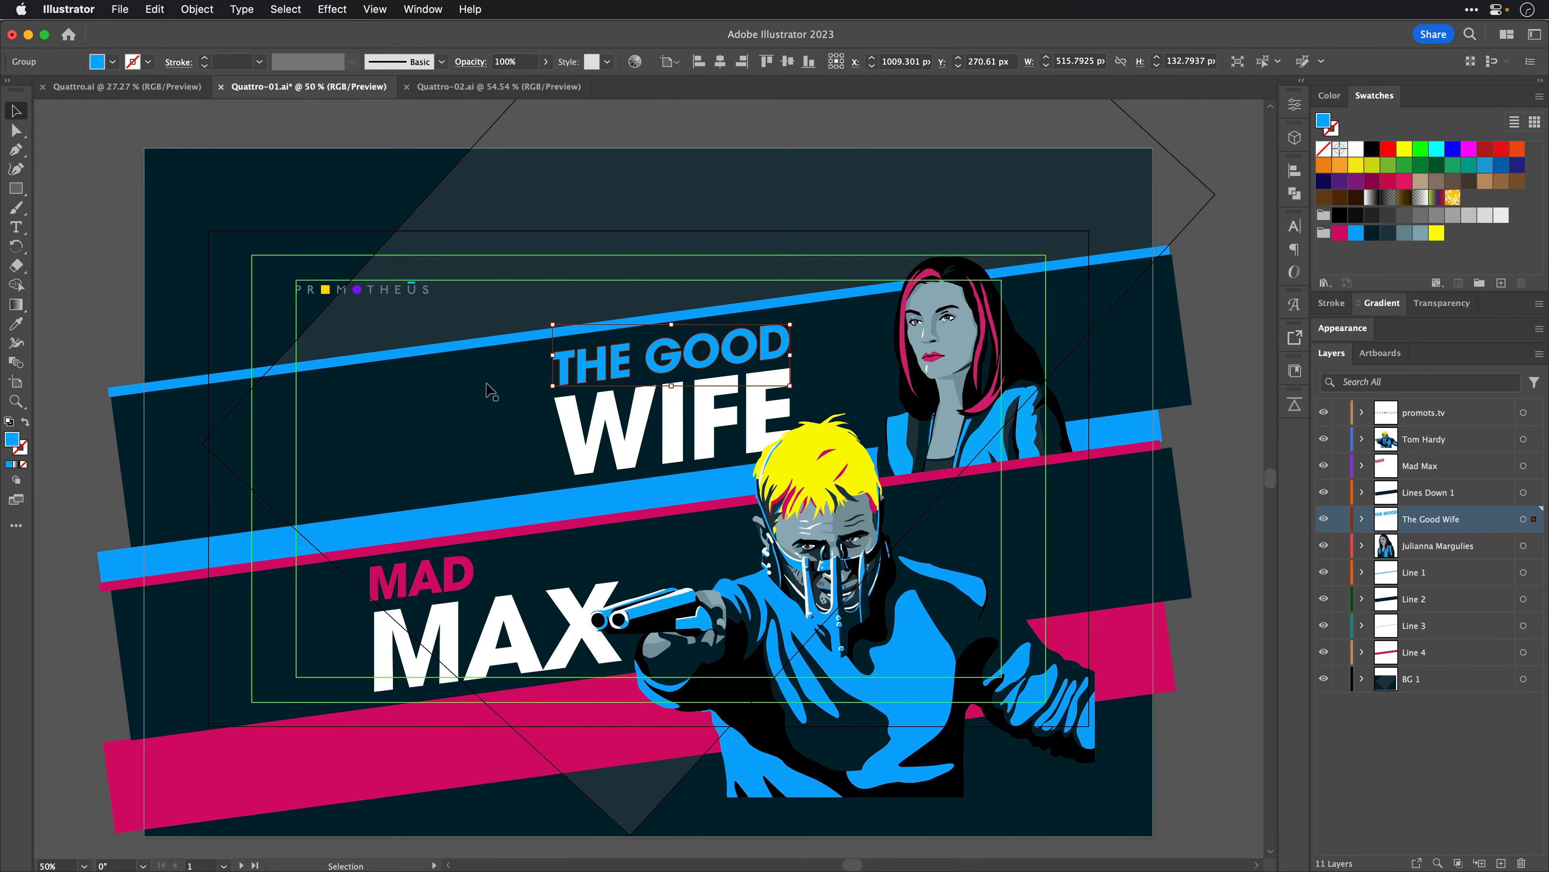
{"action": "key", "text": "super+z"}
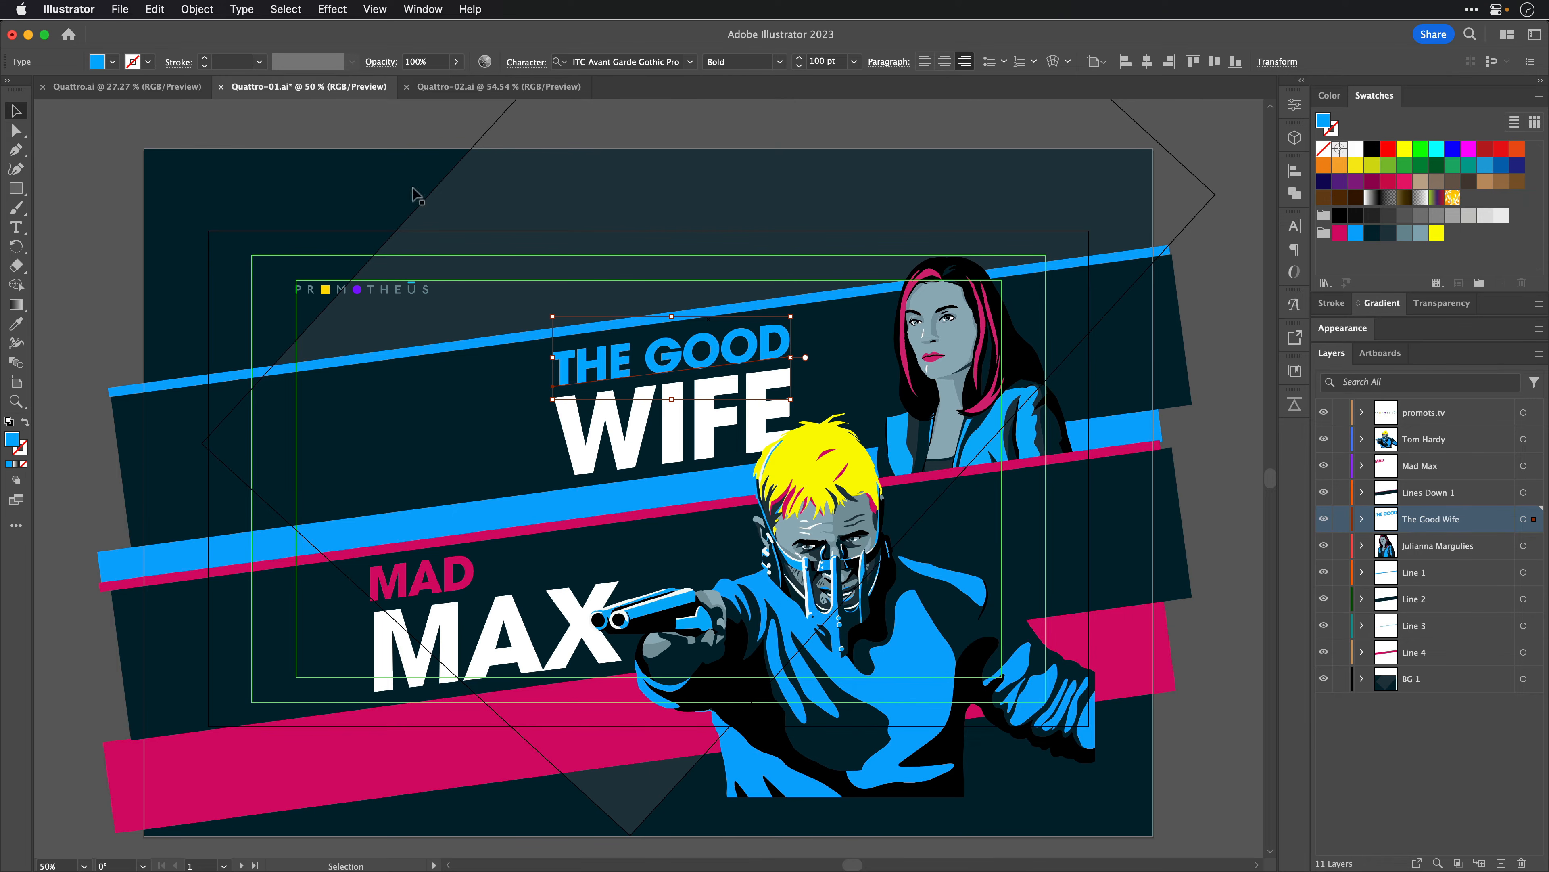
Step: Copy the THE GOOD type object from Illustrator and paste it into a new text layer in the After Effects composition
{"action": "left_click", "coordinate": [155, 8]}
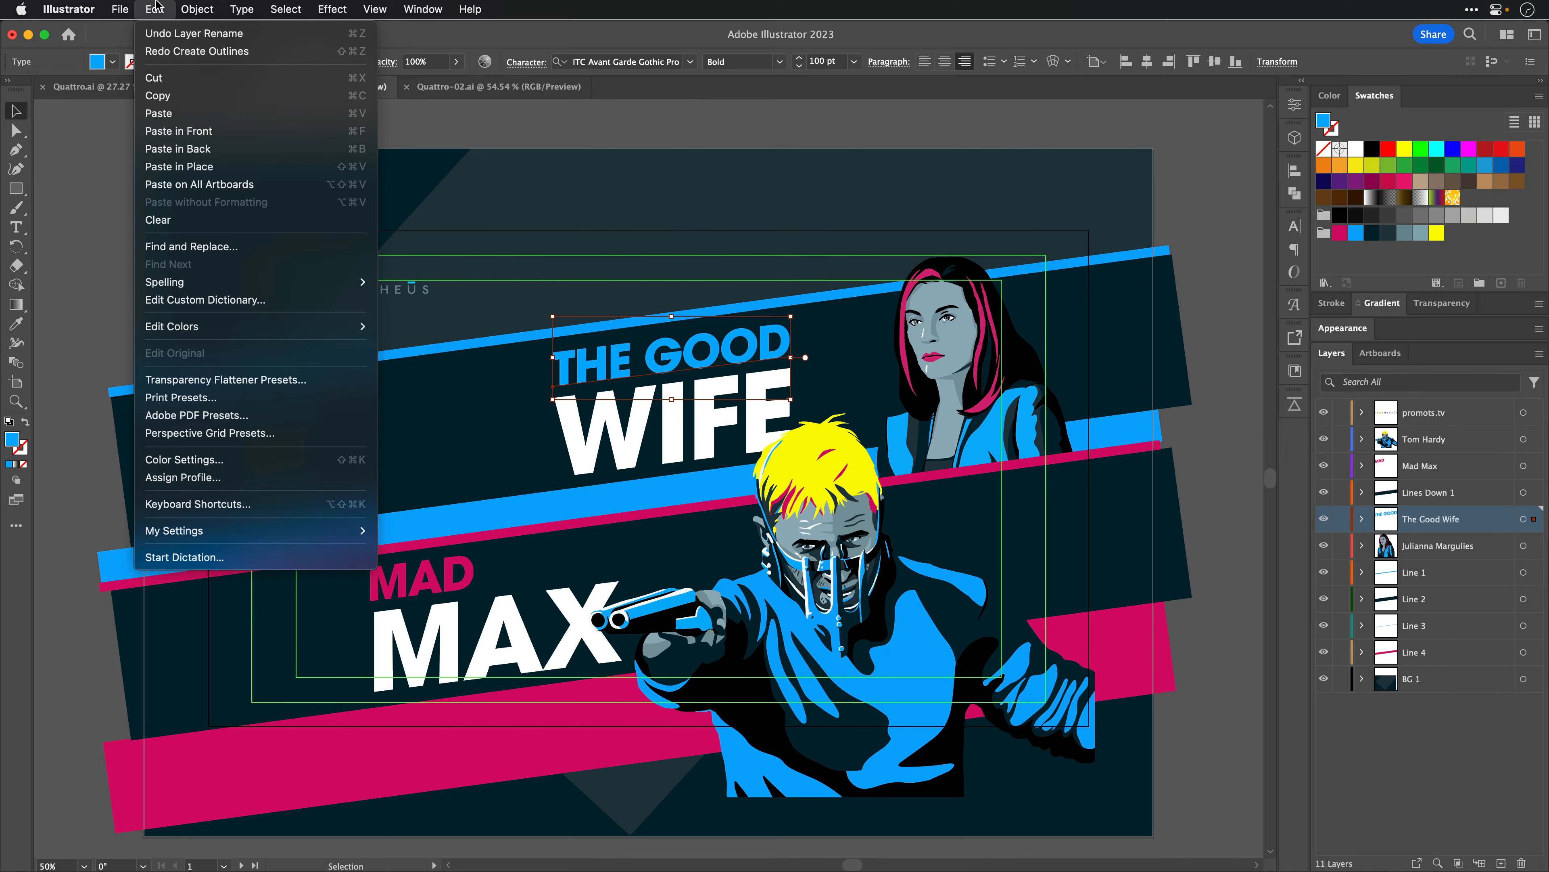
{"action": "left_click", "coordinate": [160, 96]}
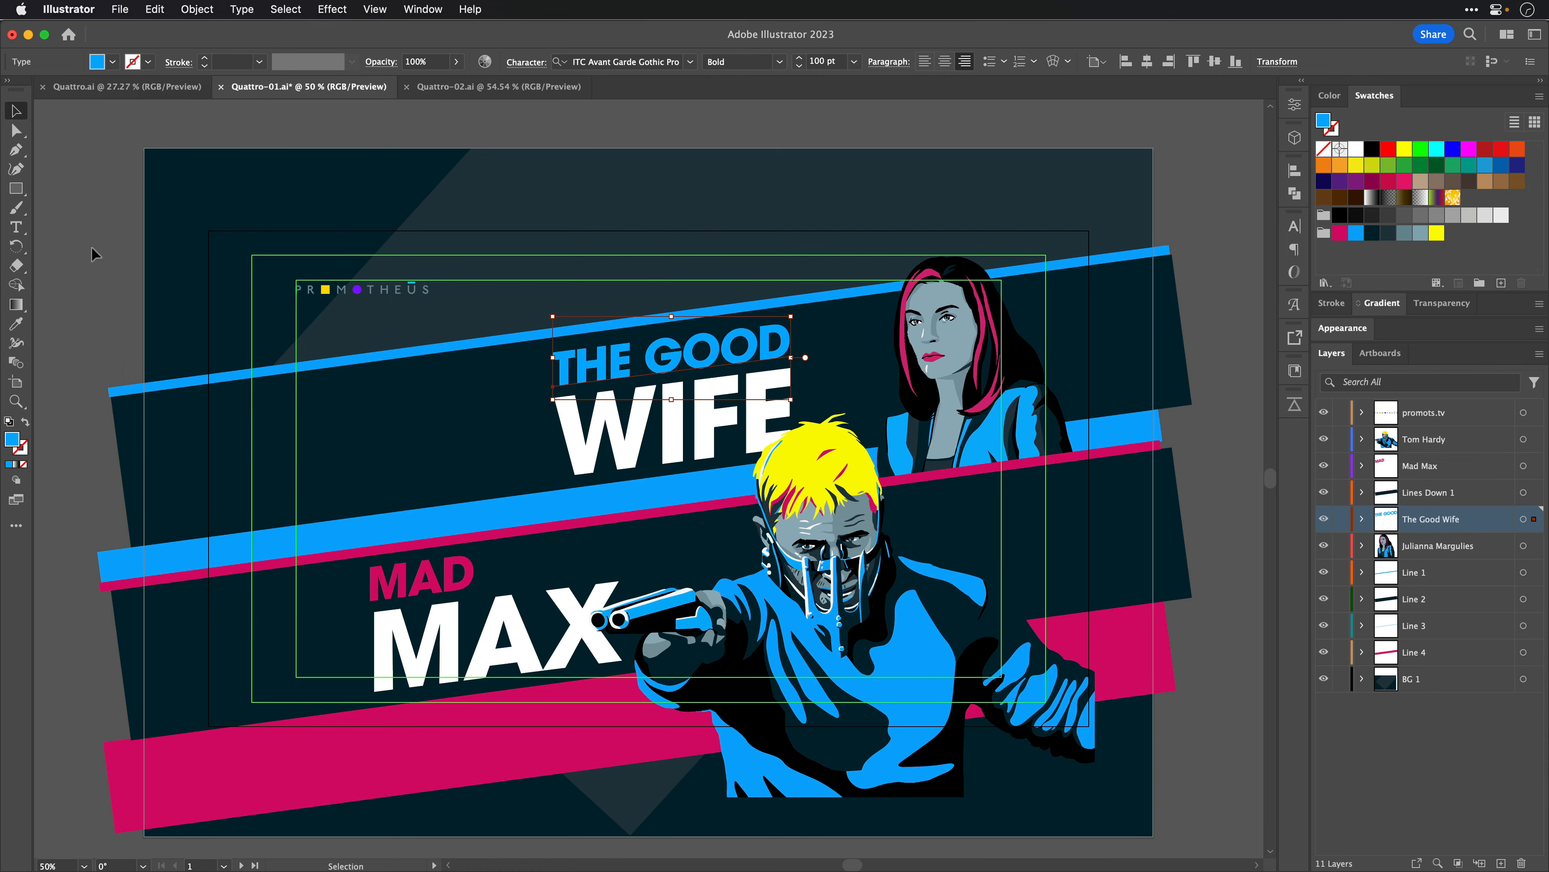
{"action": "key", "text": "a"}
{"action": "key", "text": "super+Tab"}
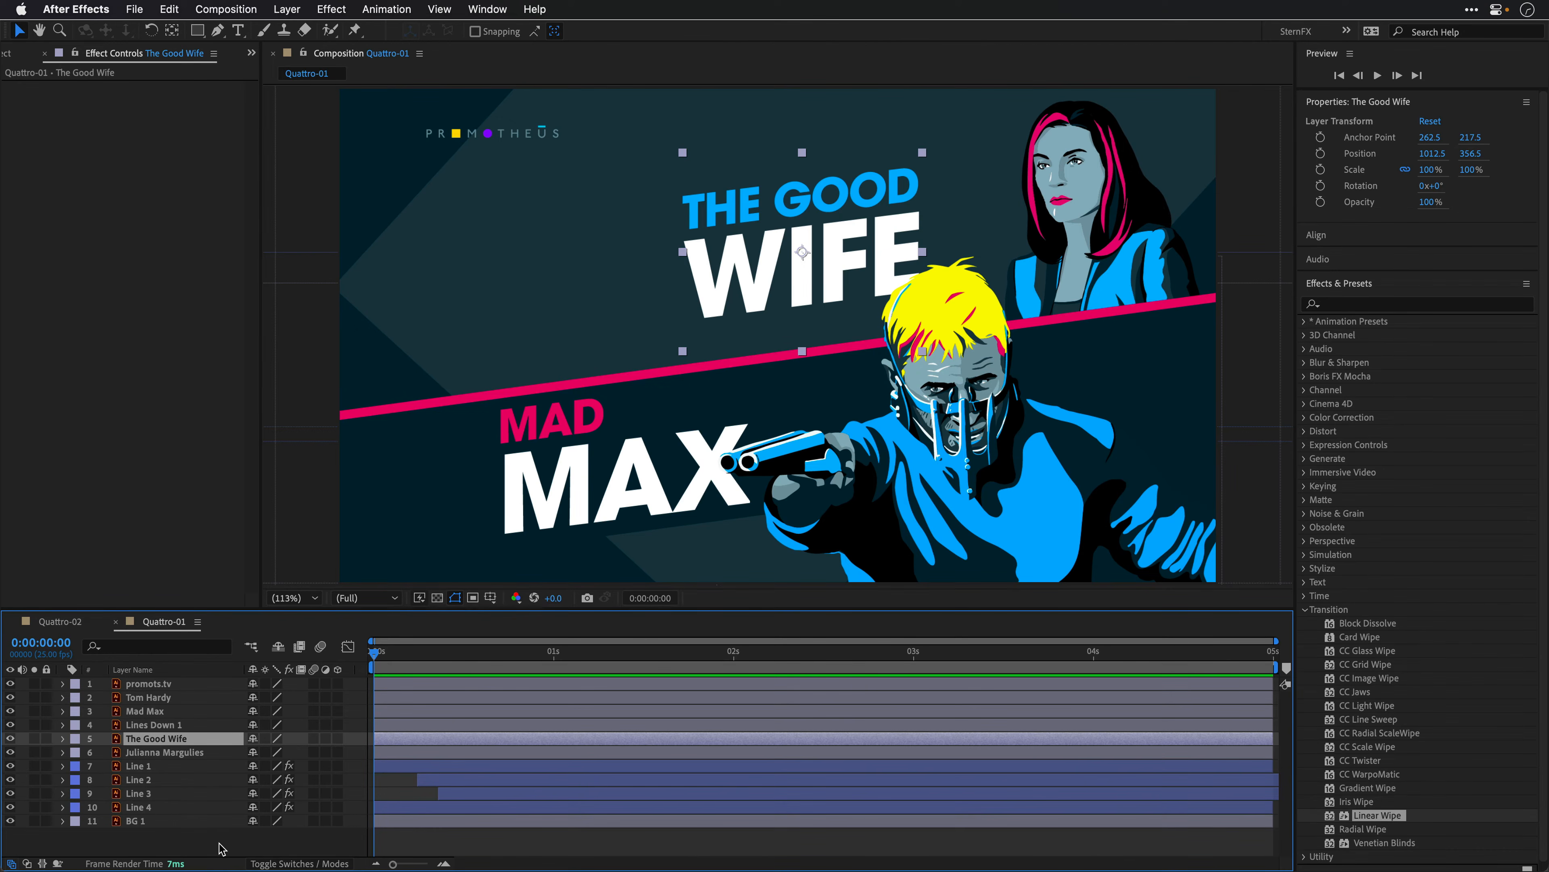
{"action": "left_click", "coordinate": [191, 848]}
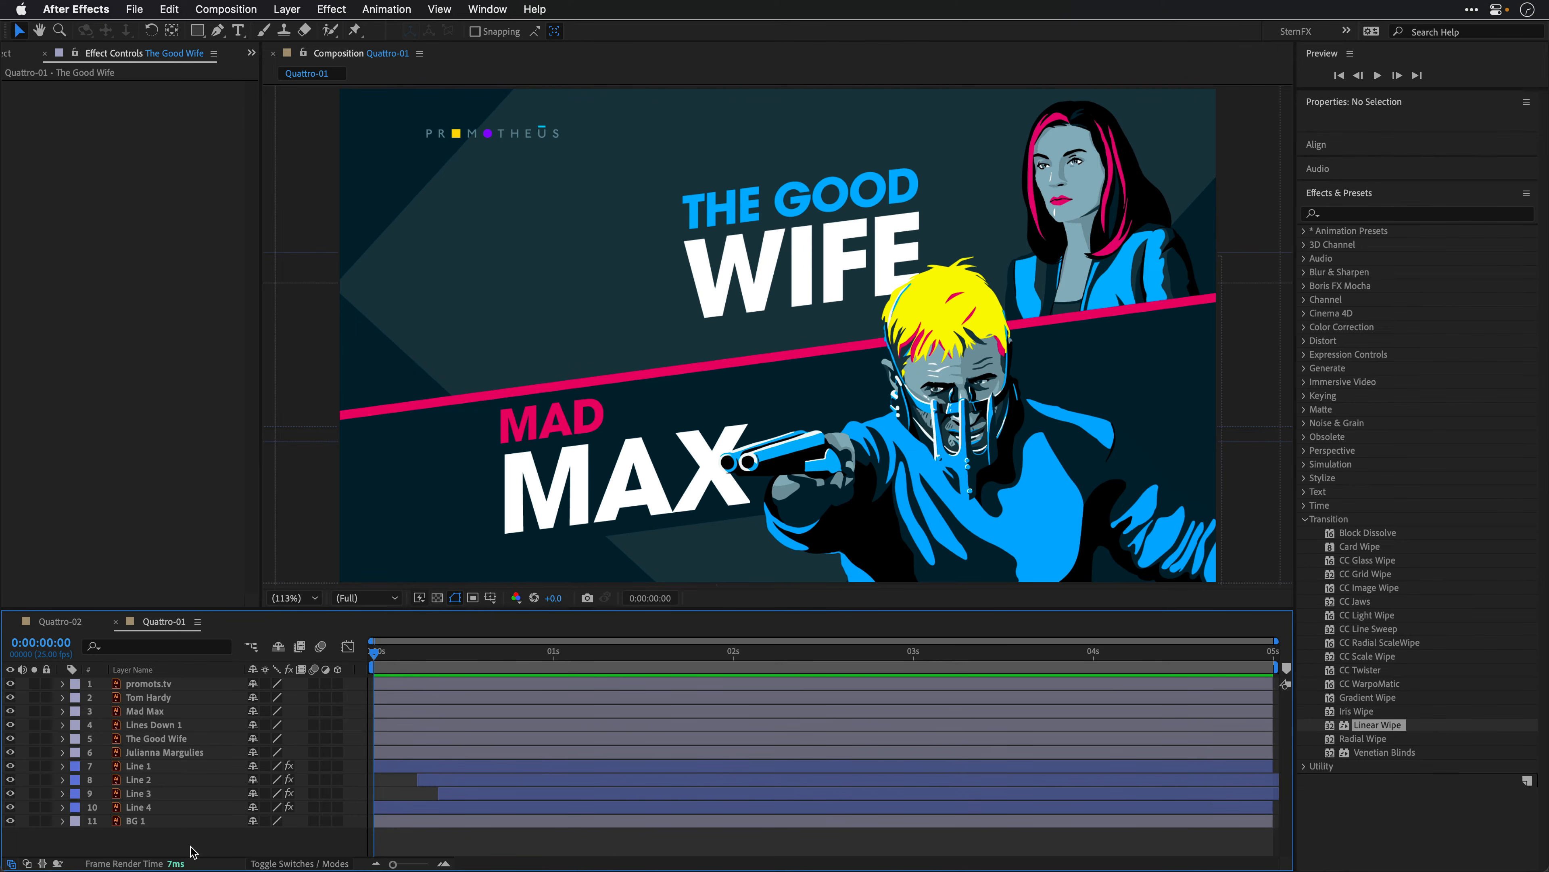
{"action": "double_click", "coordinate": [237, 32]}
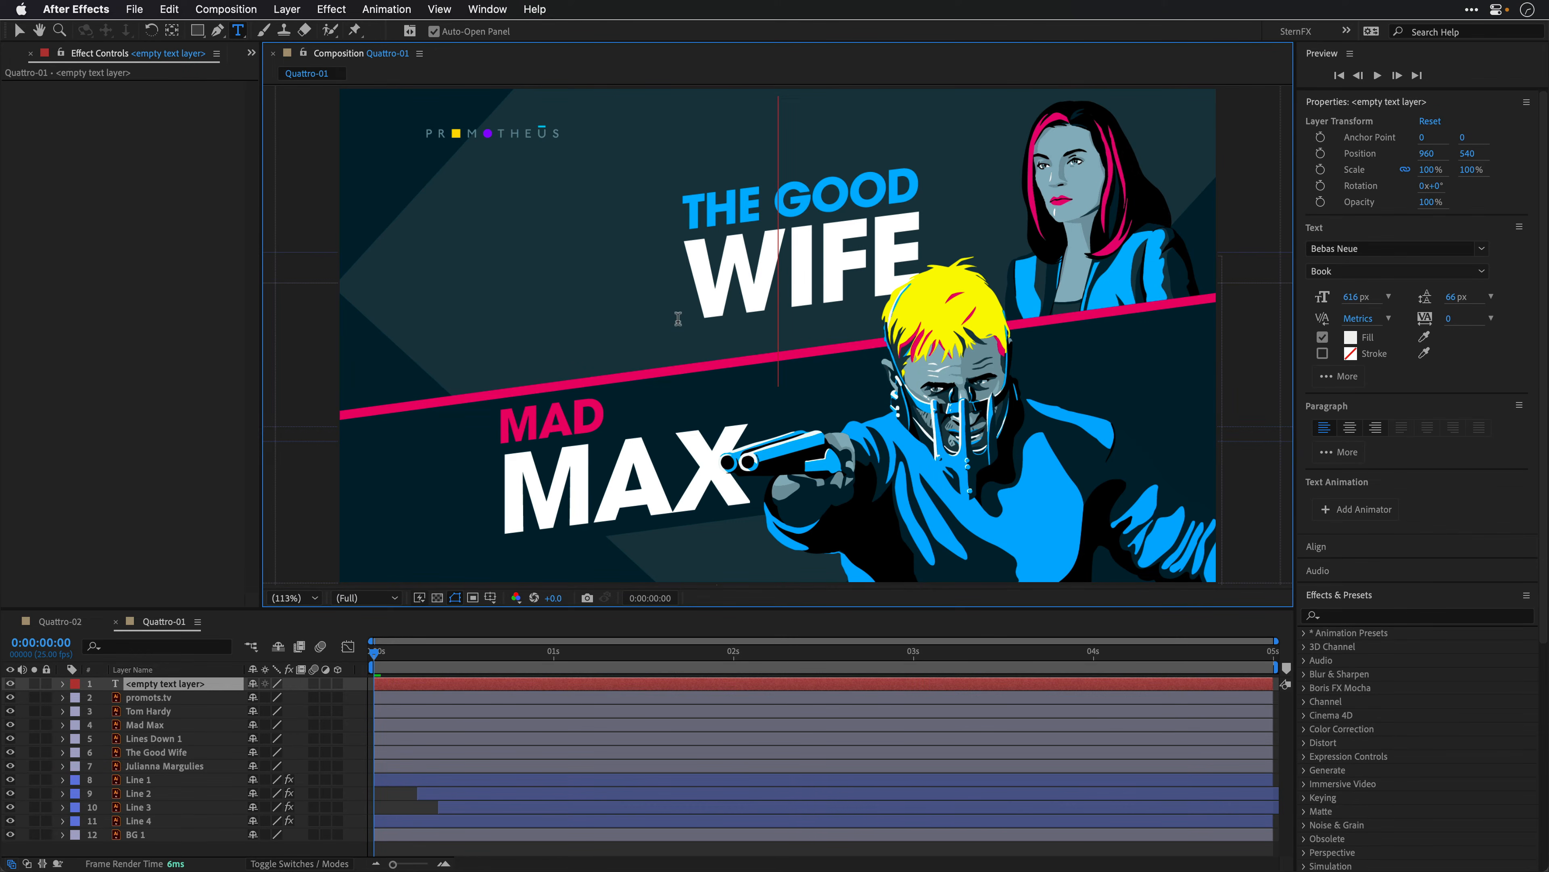
{"action": "key", "text": "super+v"}
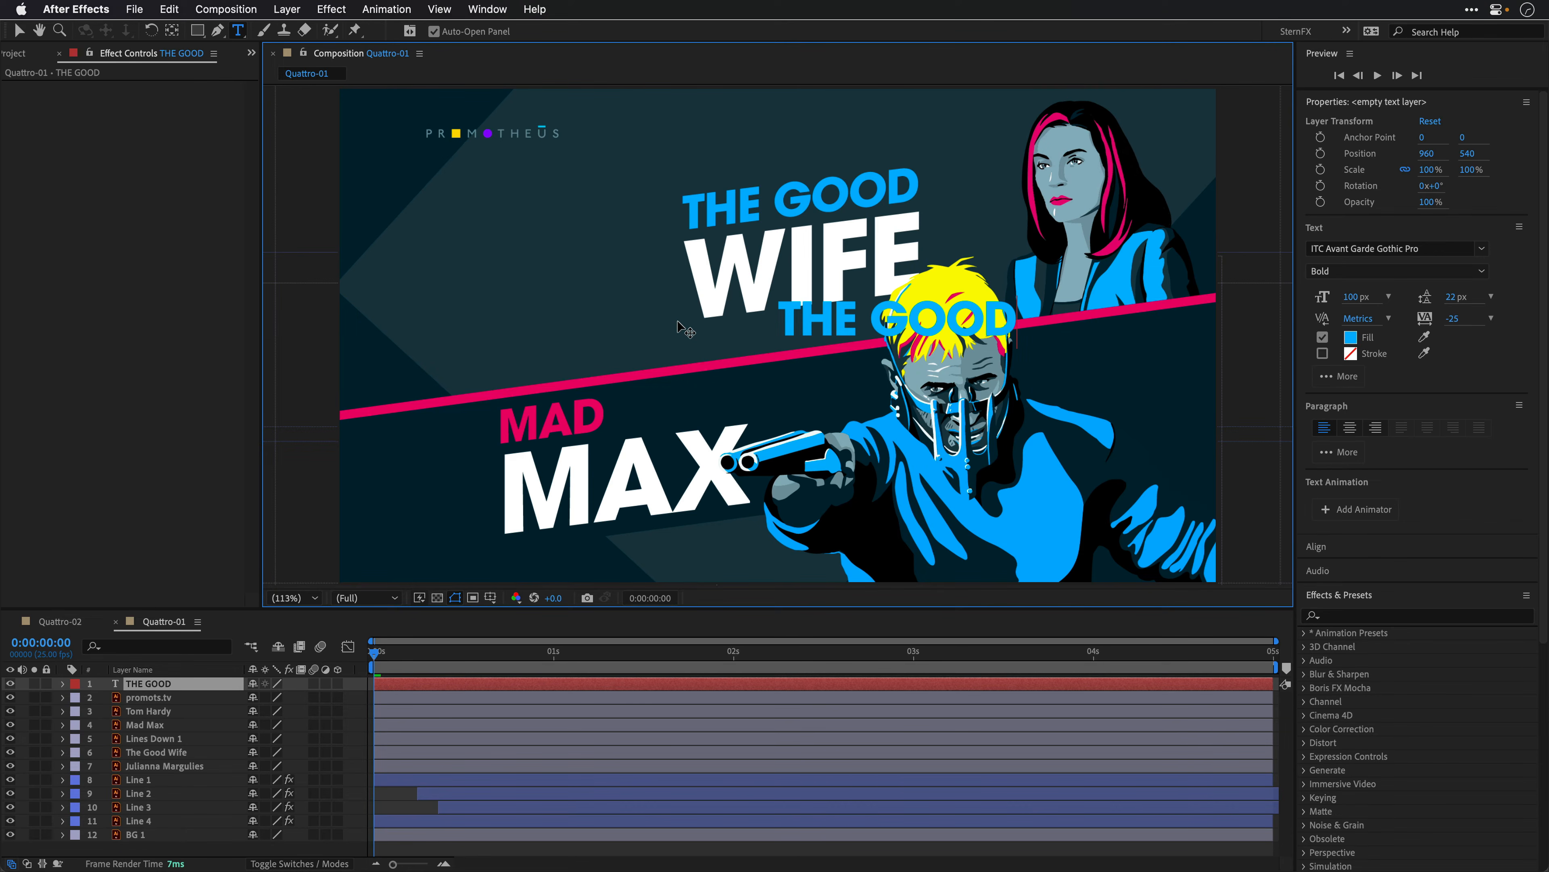
{"action": "left_click", "coordinate": [19, 30]}
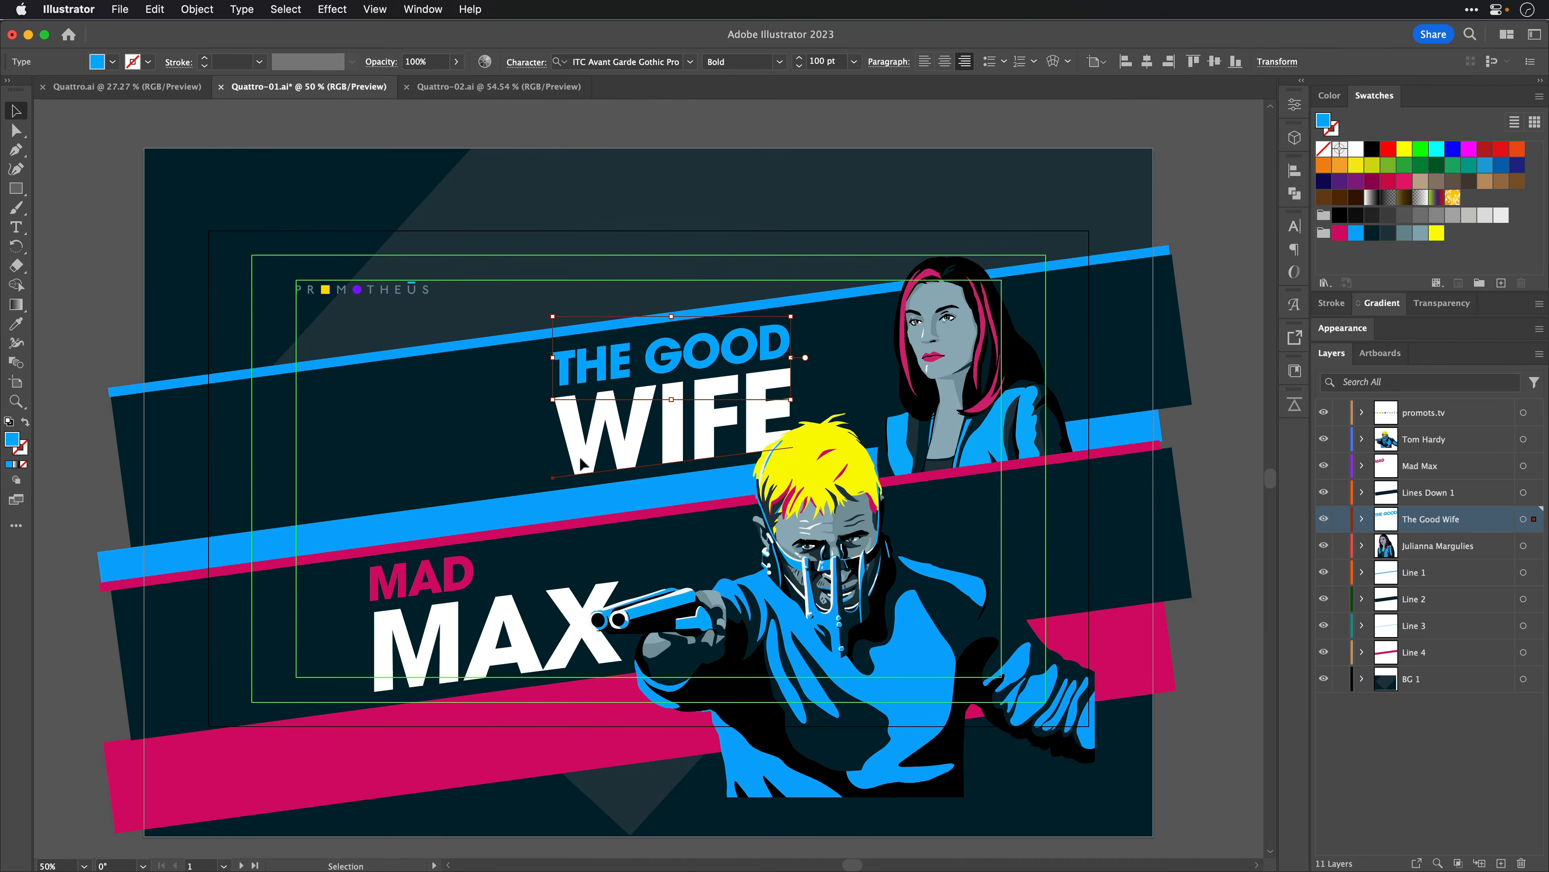
Step: Copy the WIFE type object from Illustrator and paste it into another new text layer in After Effects
{"action": "left_click", "coordinate": [579, 464]}
{"action": "key", "text": "a"}
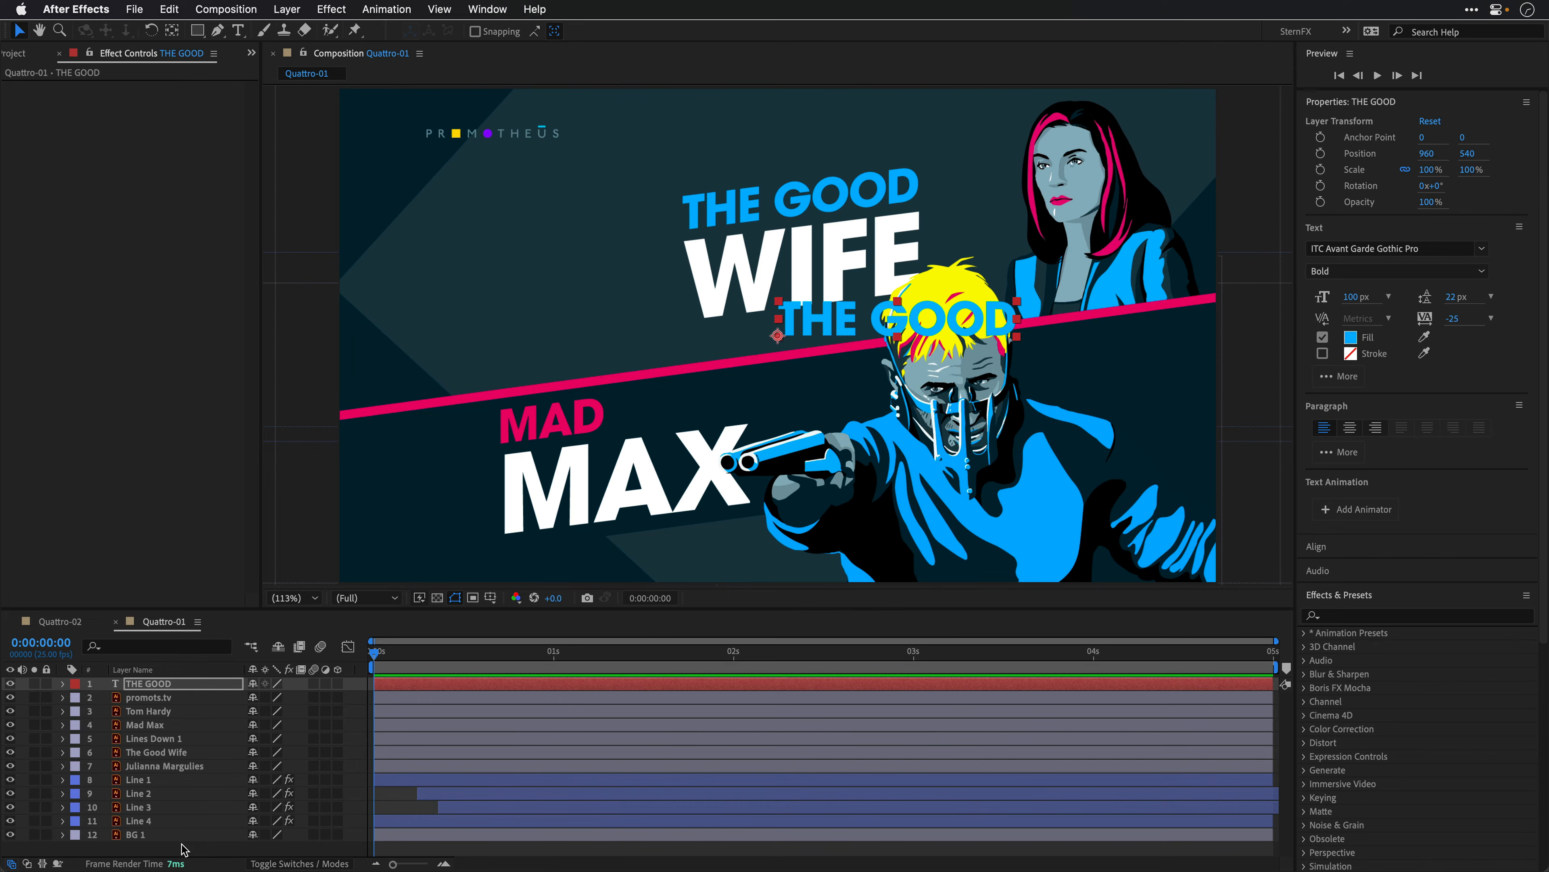
{"action": "left_click", "coordinate": [184, 849]}
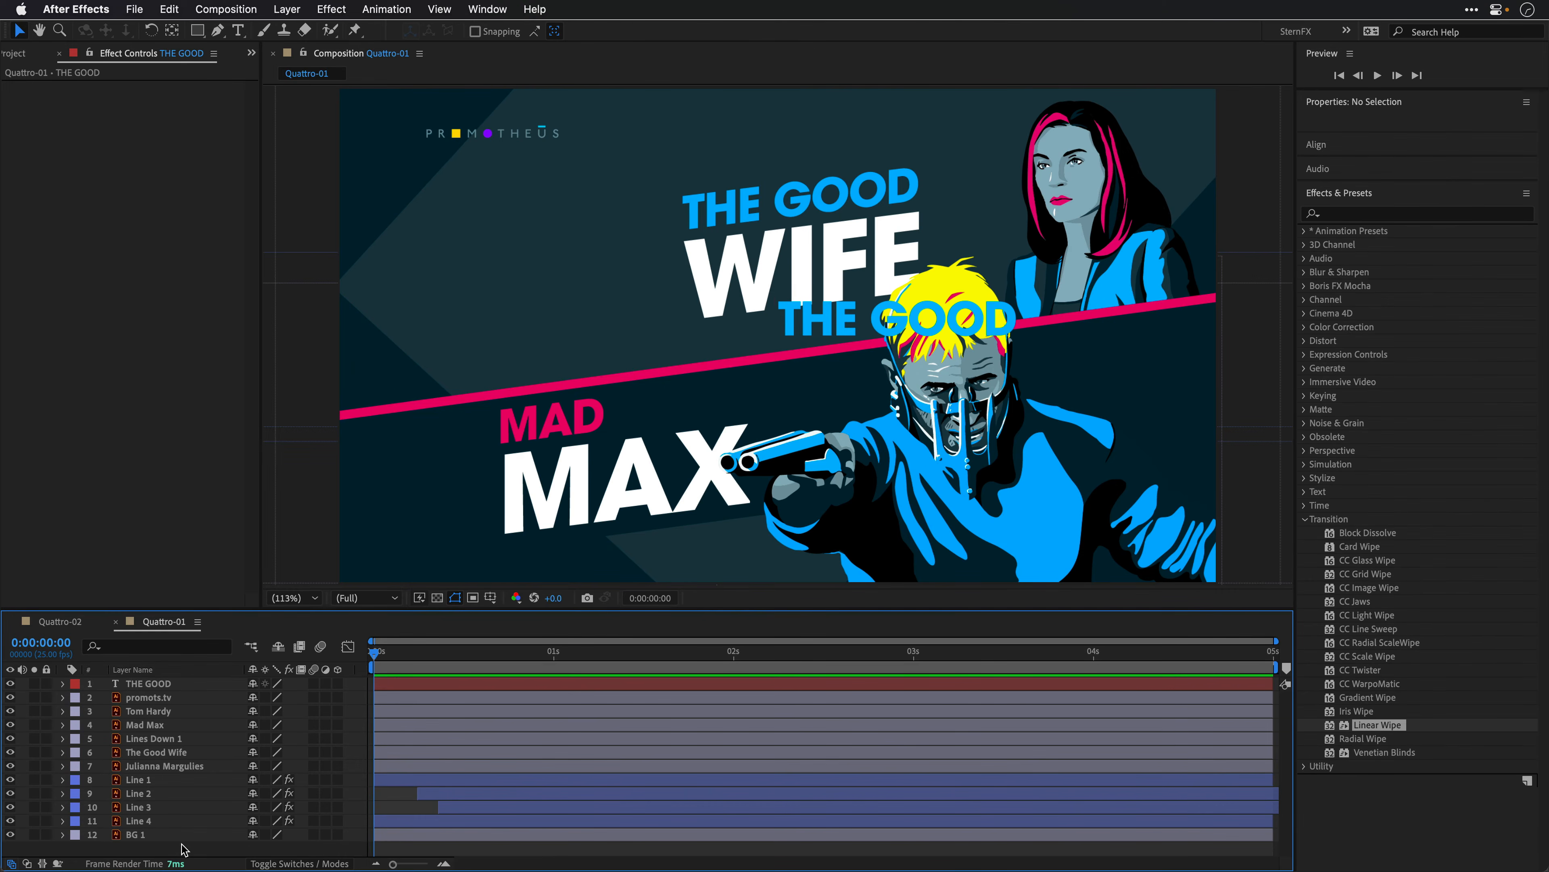
{"action": "left_click", "coordinate": [238, 32]}
{"action": "double_click", "coordinate": [239, 32]}
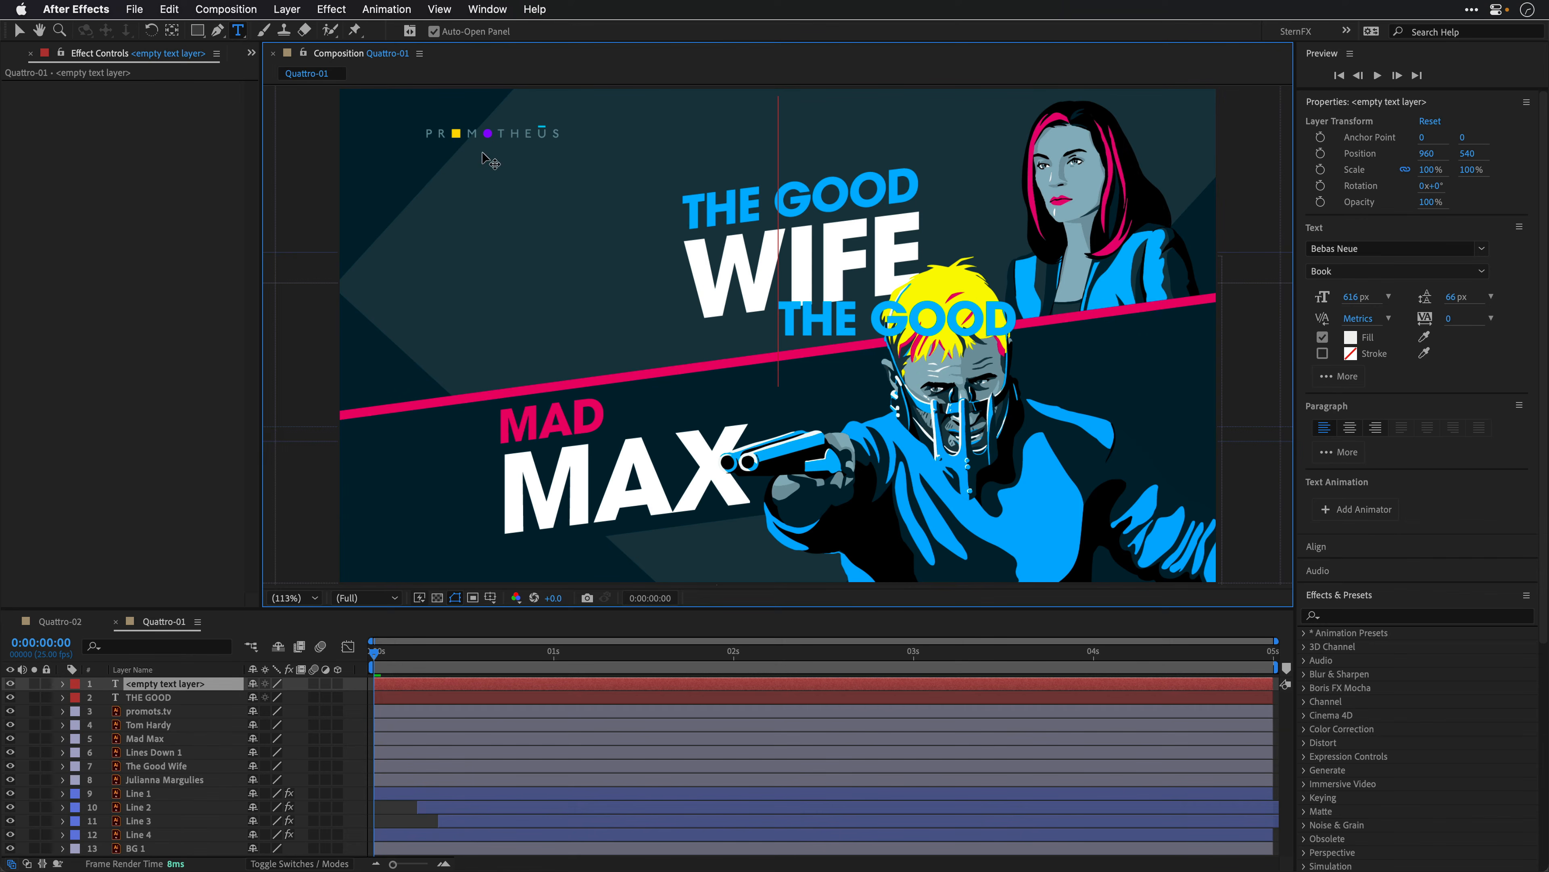
{"action": "key", "text": "super+v"}
{"action": "left_click", "coordinate": [19, 32]}
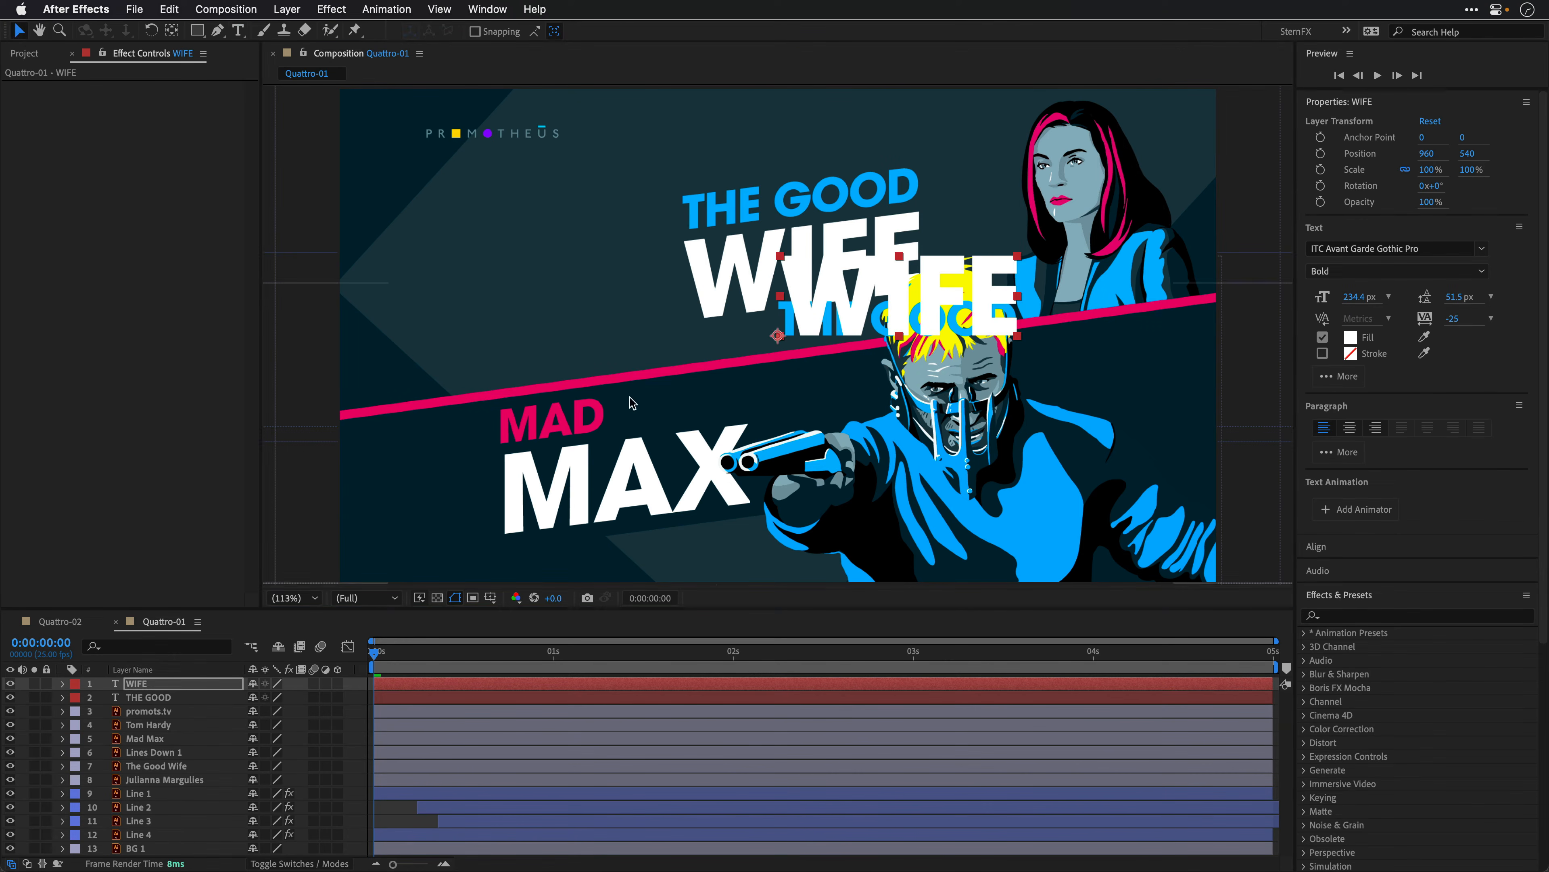
Step: Position the WIFE and THE GOOD text layers over the matching words of the original title artwork
{"action": "left_click_drag", "start_coordinate": [821, 288], "coordinate": [724, 269]}
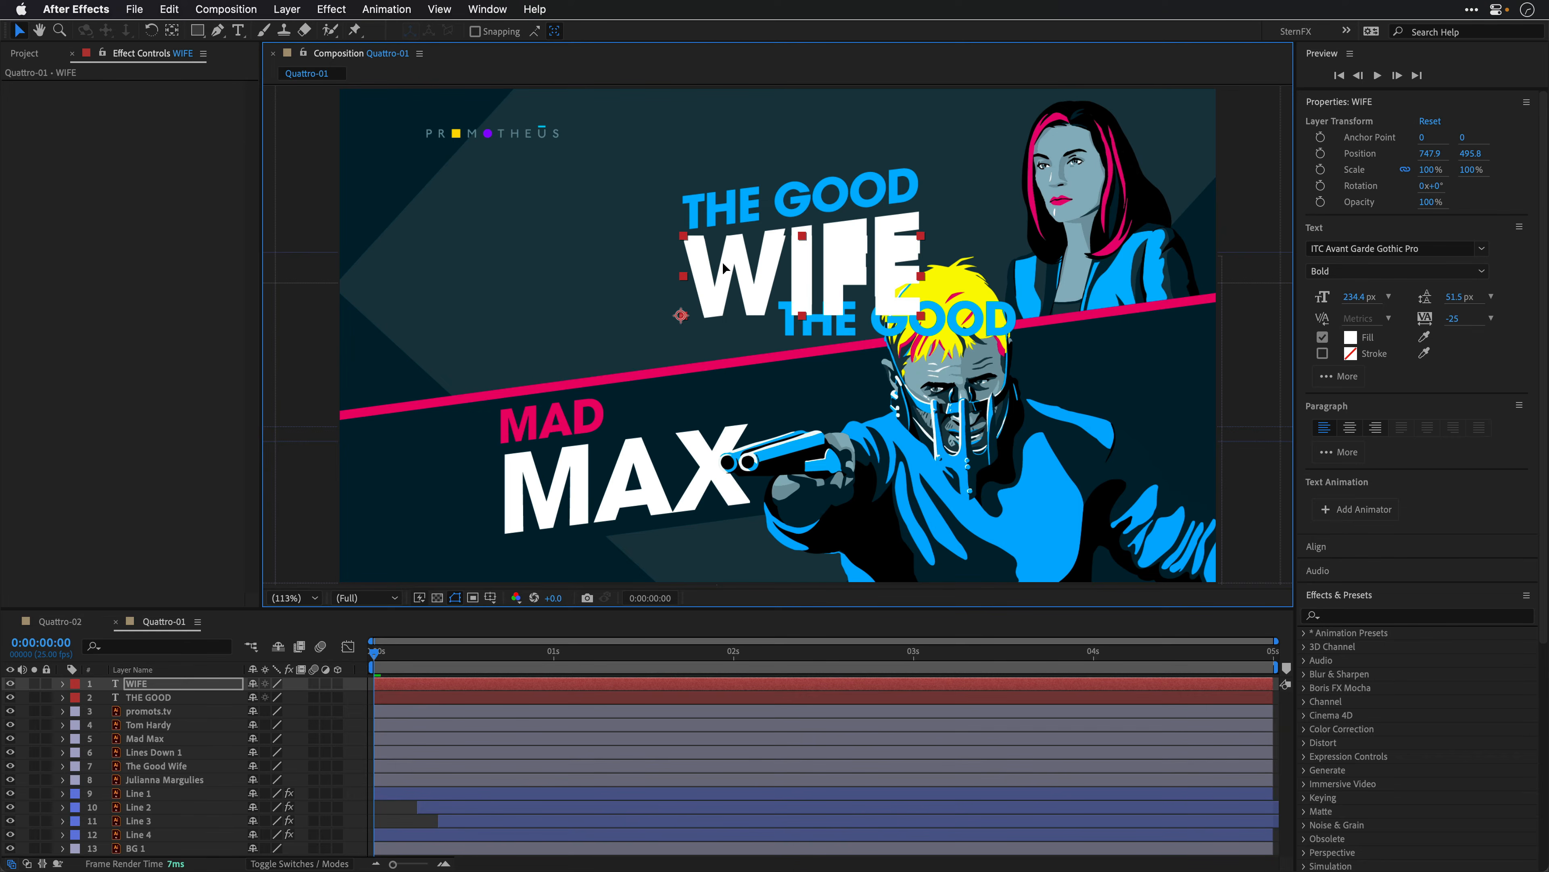
{"action": "left_click_drag", "start_coordinate": [834, 333], "coordinate": [739, 227]}
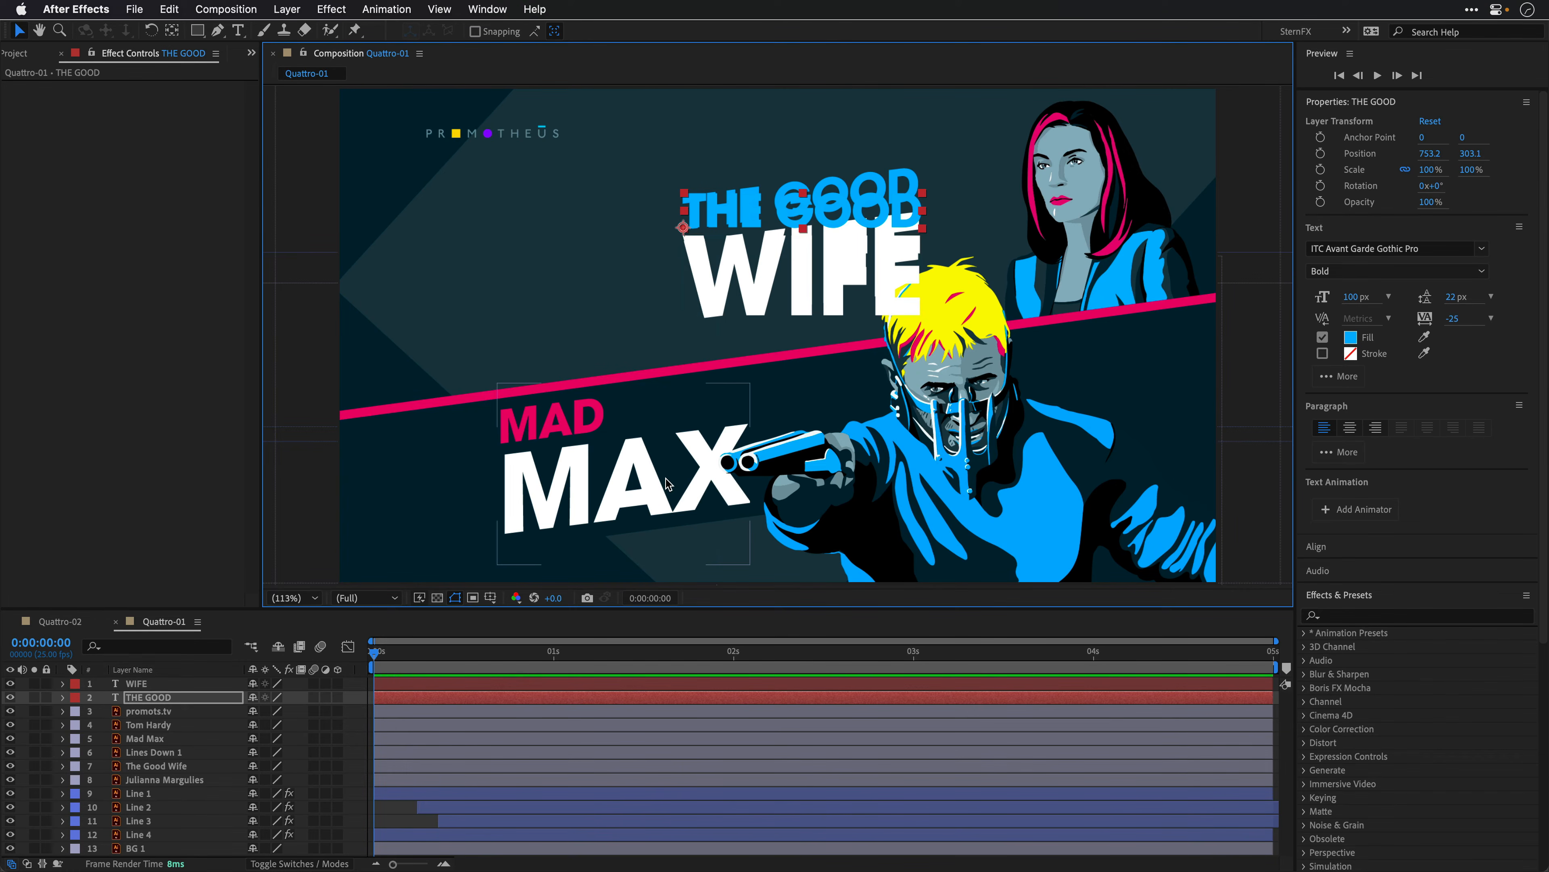
Step: Check the slanted WIFE text with the Free Transform tool in Illustrator, and return to After Effects
{"action": "key", "text": "super+Tab"}
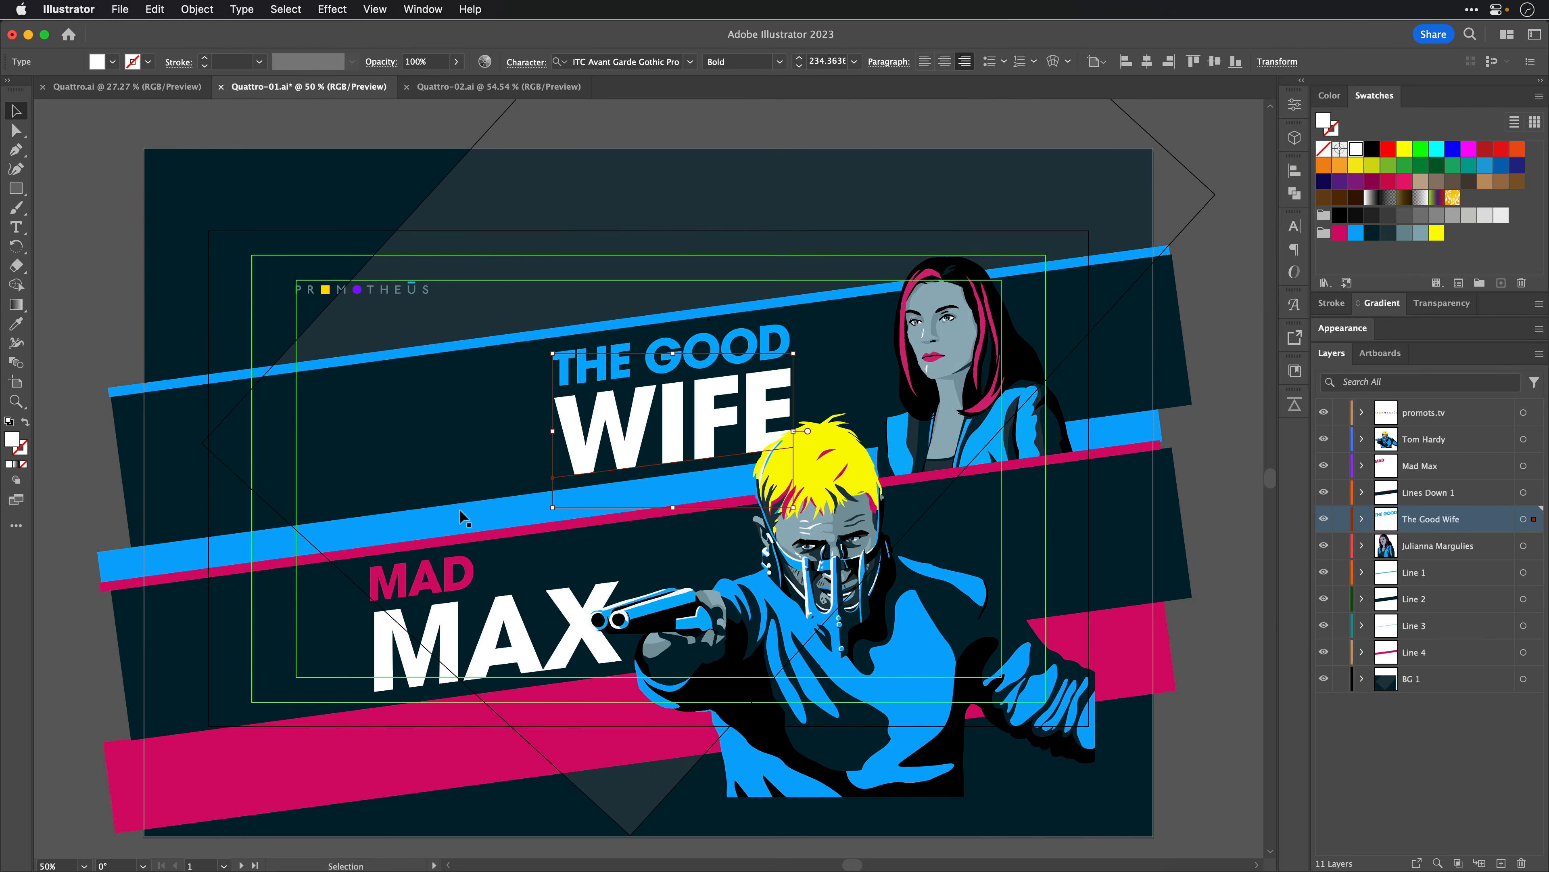
{"action": "key", "text": "e"}
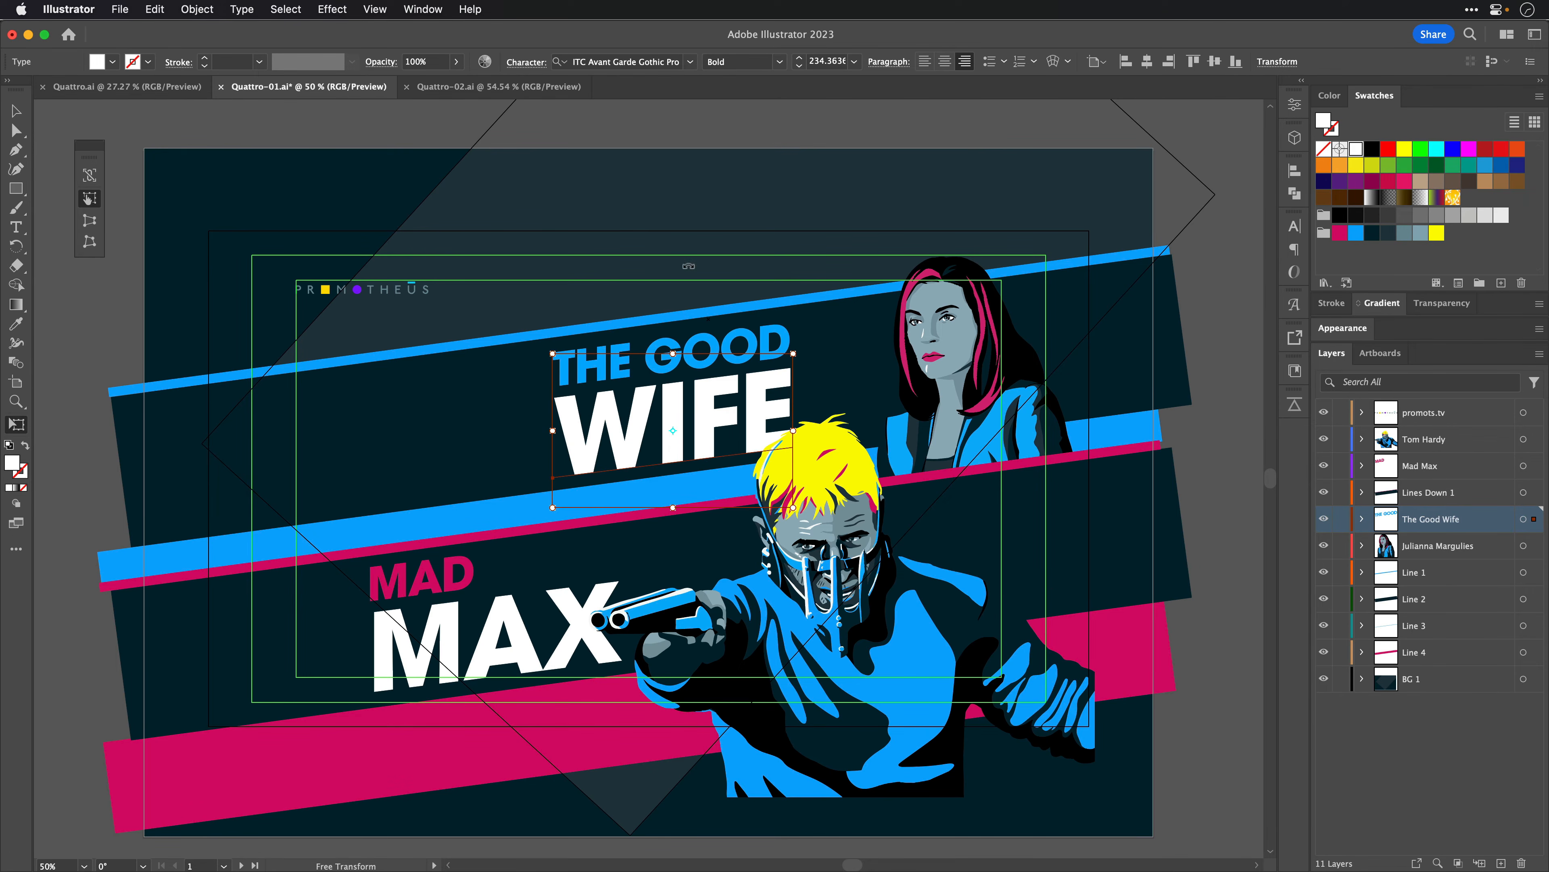
{"action": "key", "text": "v"}
{"action": "key", "text": "super+Tab"}
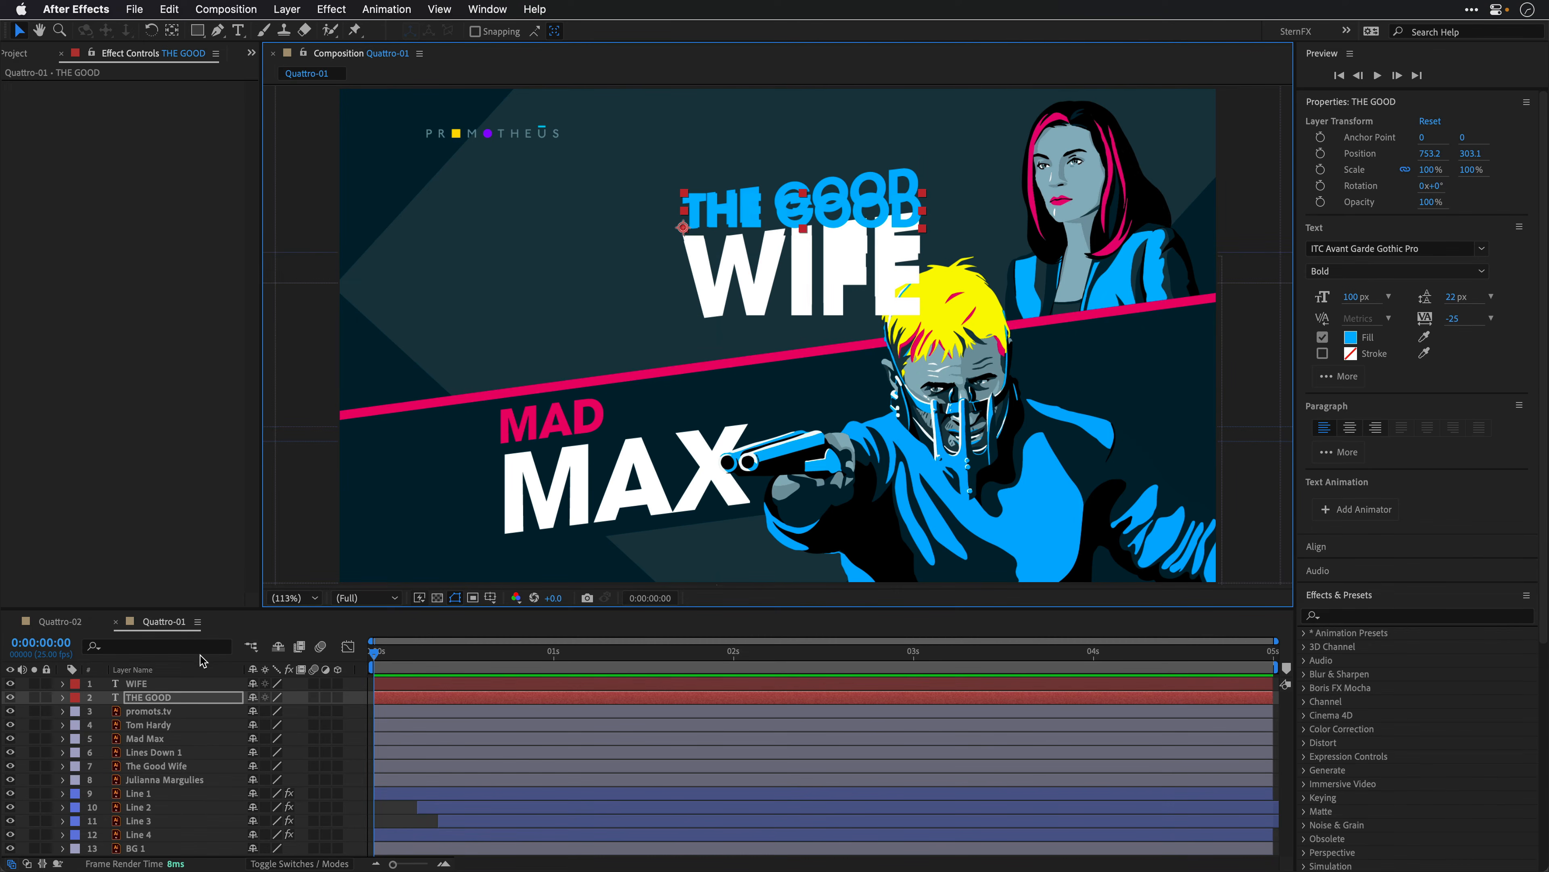
Step: Find the Transform effect, apply it to the THE GOOD text layer and set its Skew to -8
{"action": "left_click", "coordinate": [1335, 617]}
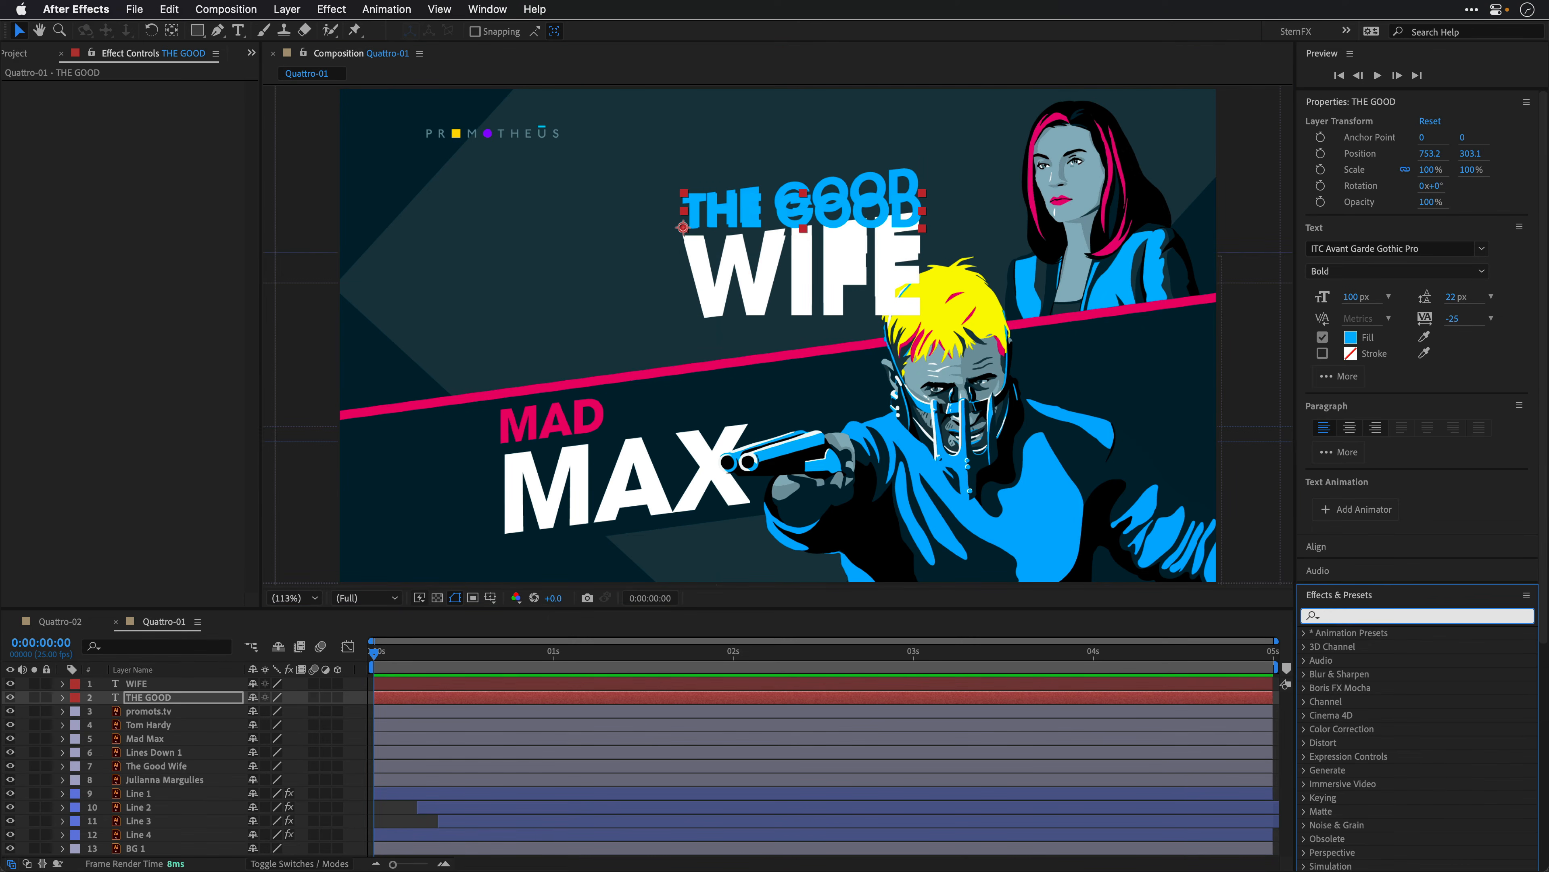
{"action": "type", "text": "trans"}
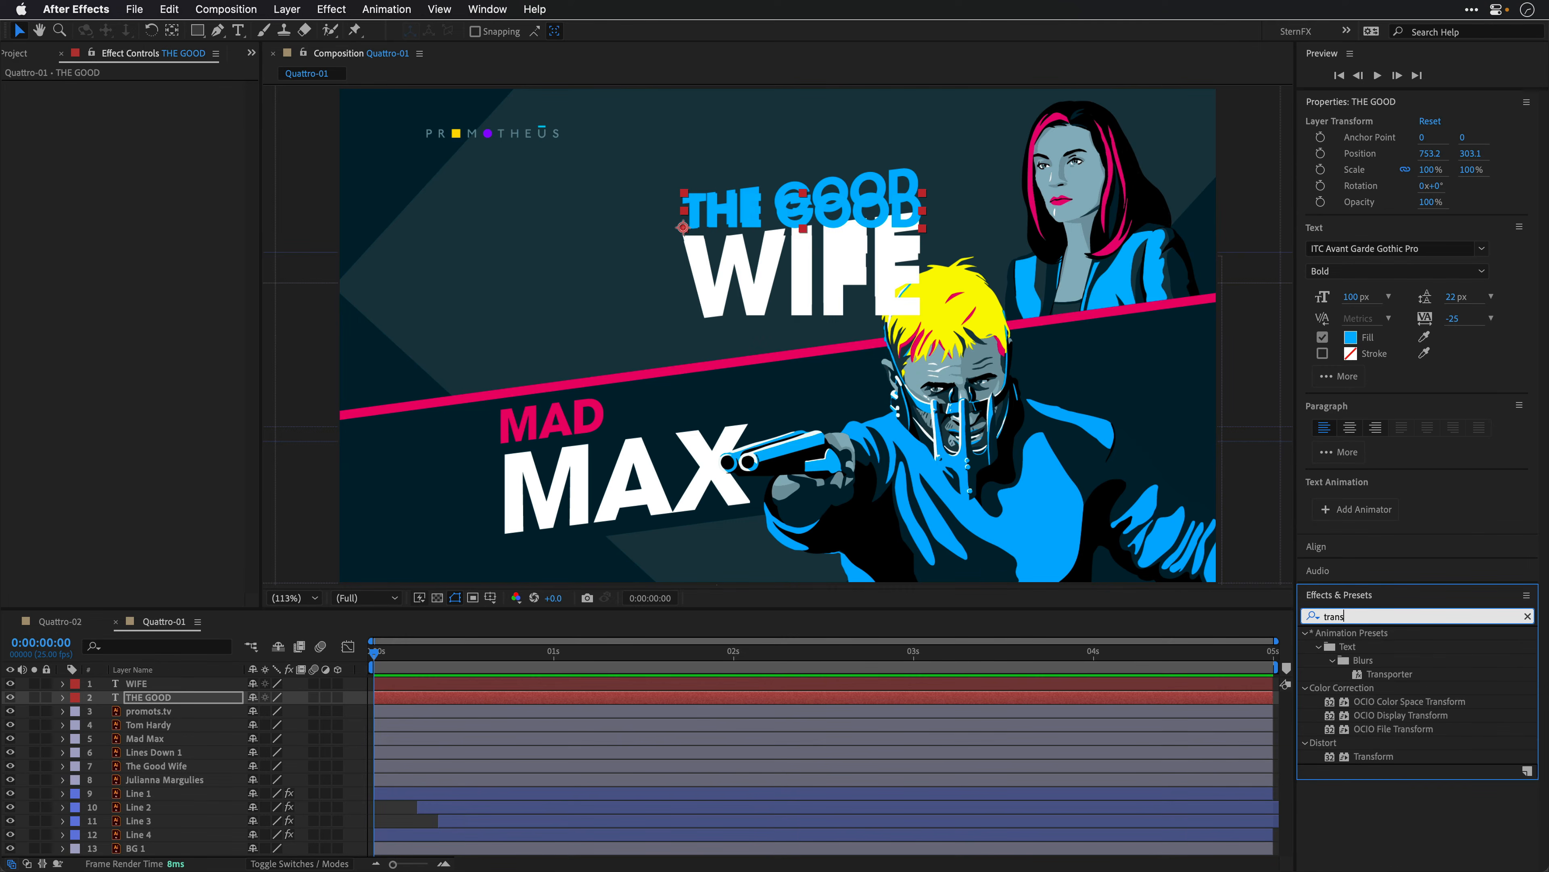
{"action": "left_click", "coordinate": [1305, 633]}
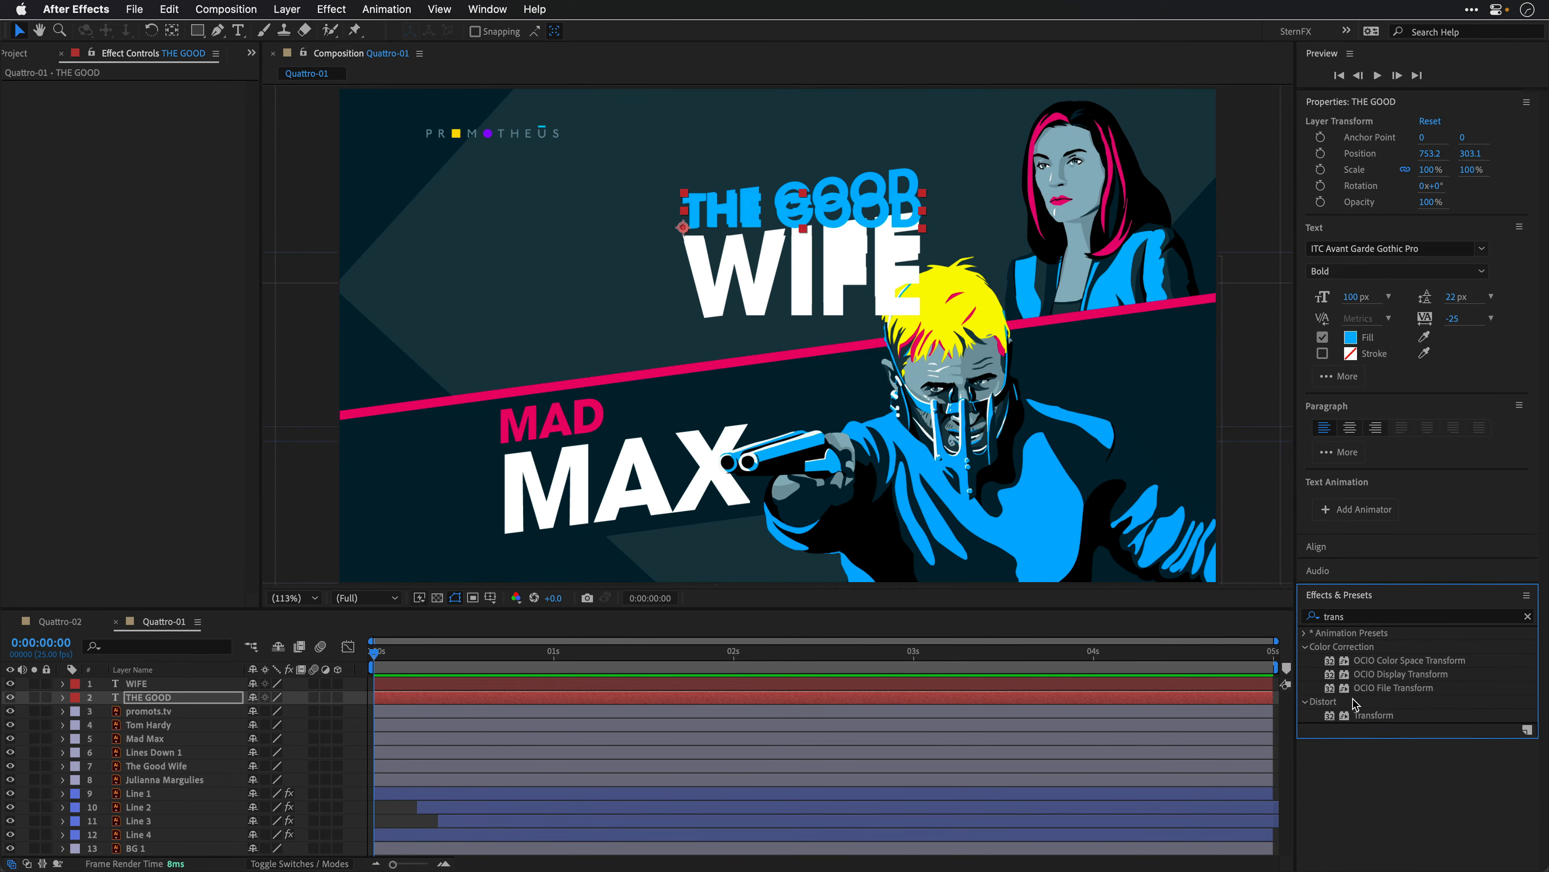
{"action": "left_click", "coordinate": [1306, 646]}
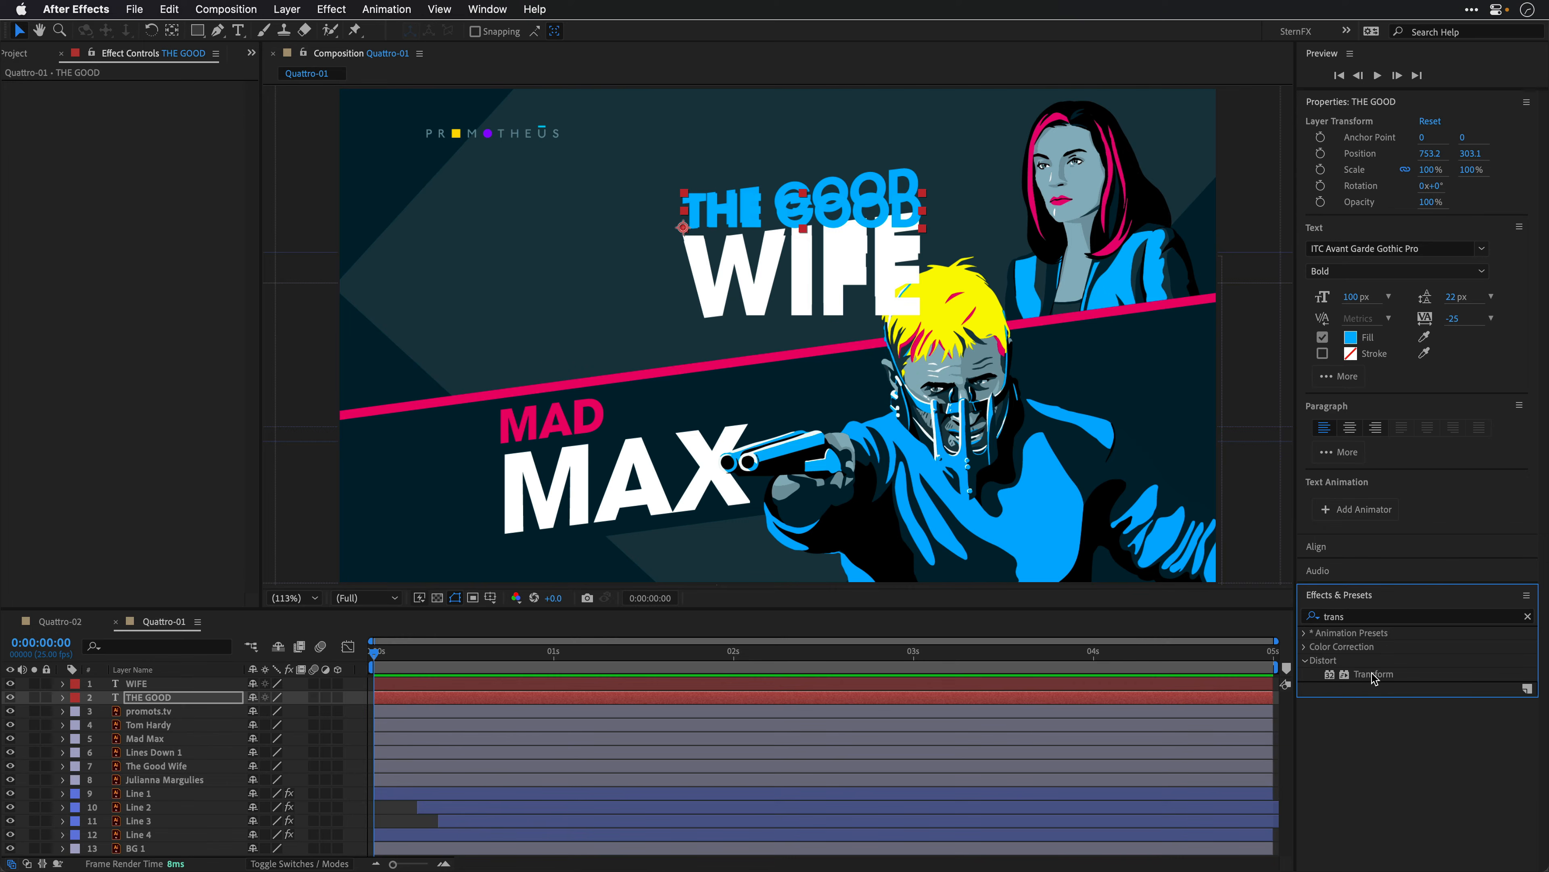
{"action": "double_click", "coordinate": [1373, 675]}
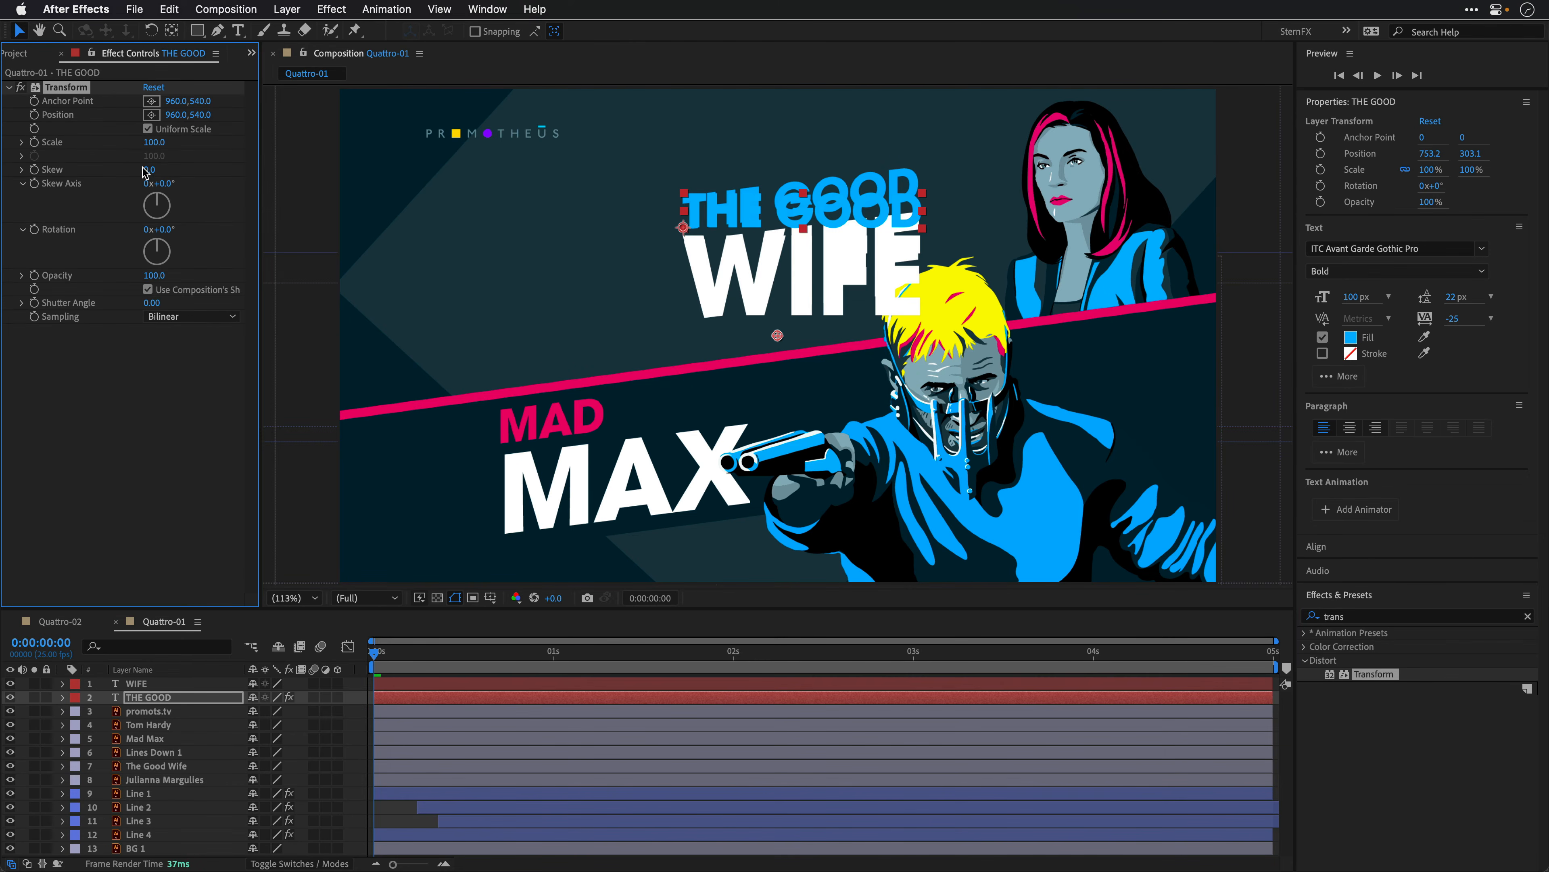
{"action": "left_click_drag", "start_coordinate": [151, 171], "coordinate": [144, 170]}
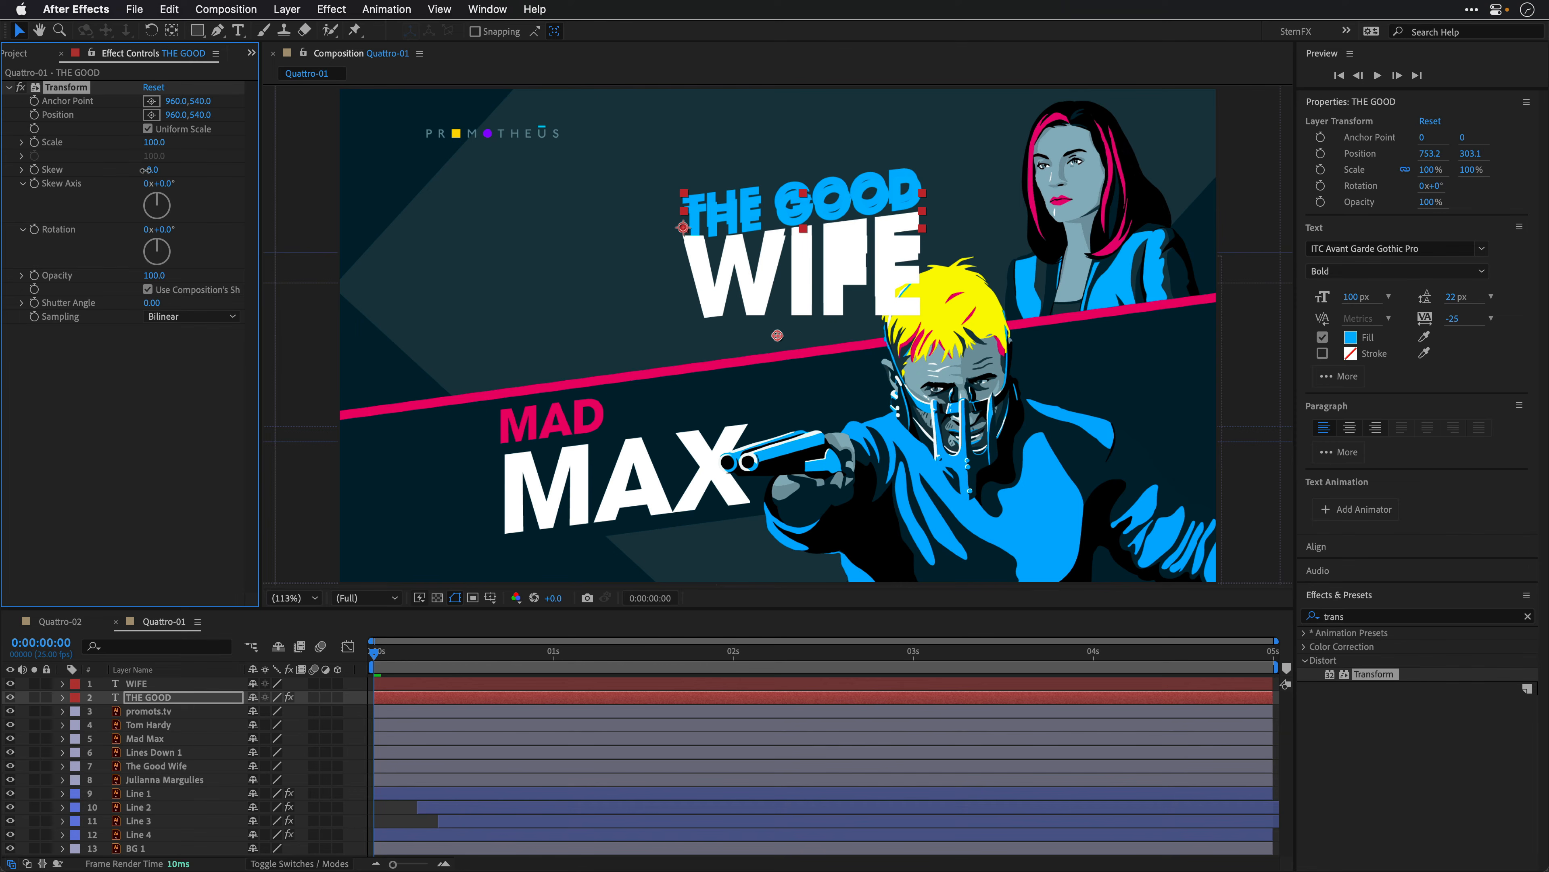
Step: Nudge the THE GOOD text layer upward to a vertical position of 297.1 to match the original title
{"action": "left_click", "coordinate": [161, 700]}
{"action": "key", "text": "Up"}
{"action": "key", "text": "Up"}
{"action": "key", "text": "Up"}
{"action": "key", "text": "Up"}
{"action": "key", "text": "Up"}
{"action": "key", "text": "Up"}
{"action": "key", "text": "Up"}
{"action": "key", "text": "Up"}
{"action": "key", "text": "Up"}
{"action": "key", "text": "Up"}
{"action": "key", "text": "Up"}
{"action": "key", "text": "Up"}
{"action": "key", "text": "Up"}
{"action": "key", "text": "Up"}
{"action": "key", "text": "Up"}
{"action": "key", "text": "Up"}
{"action": "key", "text": "Up"}
{"action": "key", "text": "Up"}
{"action": "key", "text": "Up"}
{"action": "key", "text": "Up"}
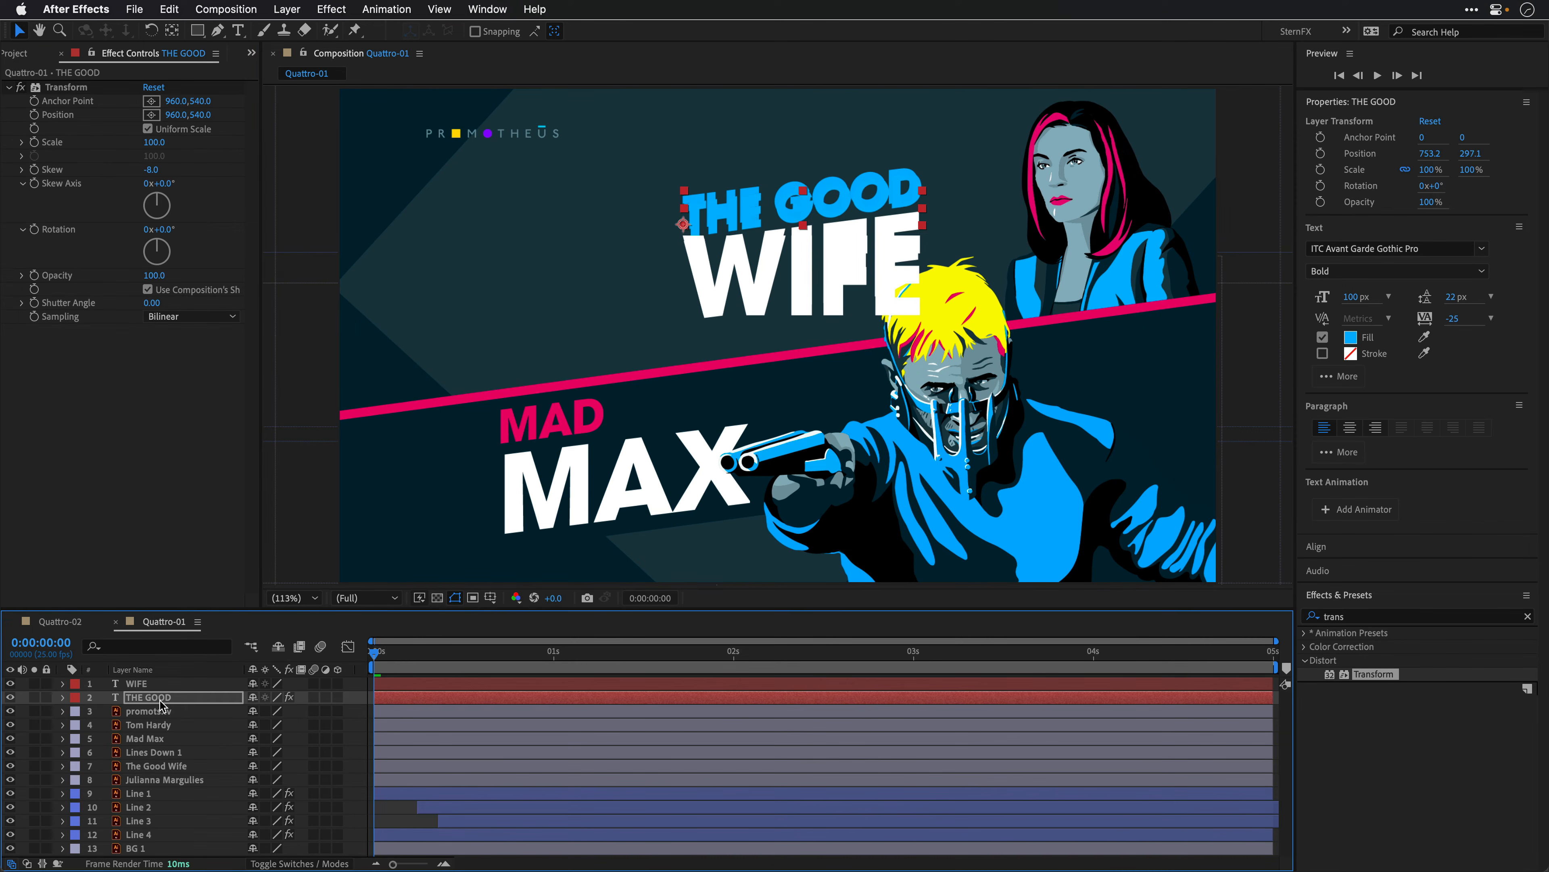
Step: Nudge the THE GOOD text layer to position 747.2, 283.1 to align it with the original title
{"action": "key", "text": "Left"}
{"action": "key", "text": "Left"}
{"action": "key", "text": "Left"}
{"action": "key", "text": "Left"}
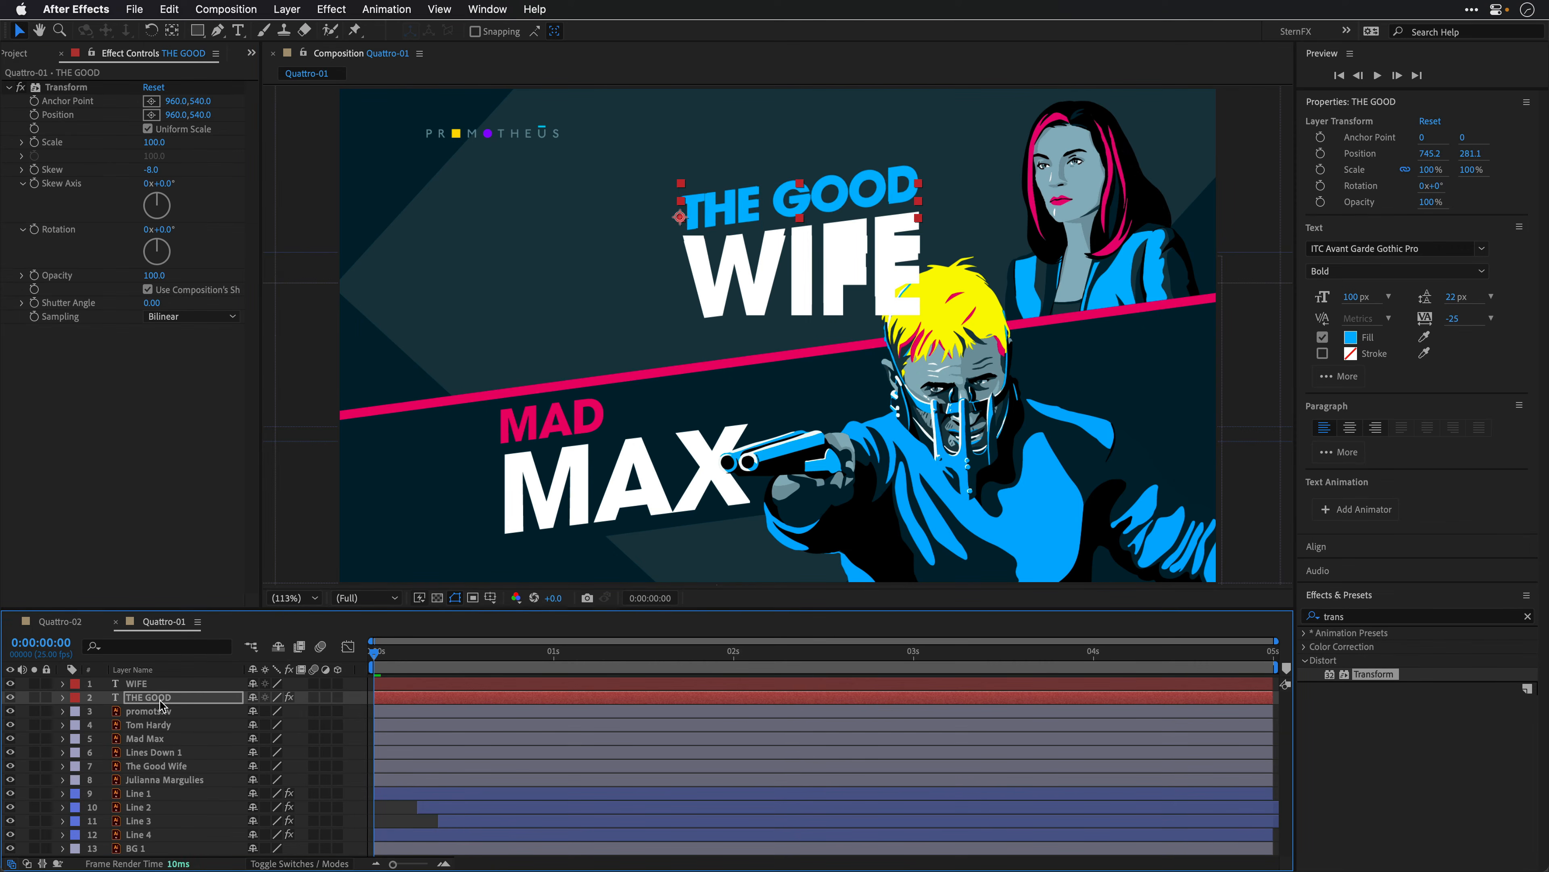
{"action": "key", "text": "Down"}
{"action": "key", "text": "Down"}
{"action": "key", "text": "Left"}
{"action": "key", "text": "Left"}
Step: Copy the Transform effect with its skew from the THE GOOD layer onto the WIFE text layer
{"action": "left_click", "coordinate": [68, 87]}
{"action": "left_click", "coordinate": [146, 684]}
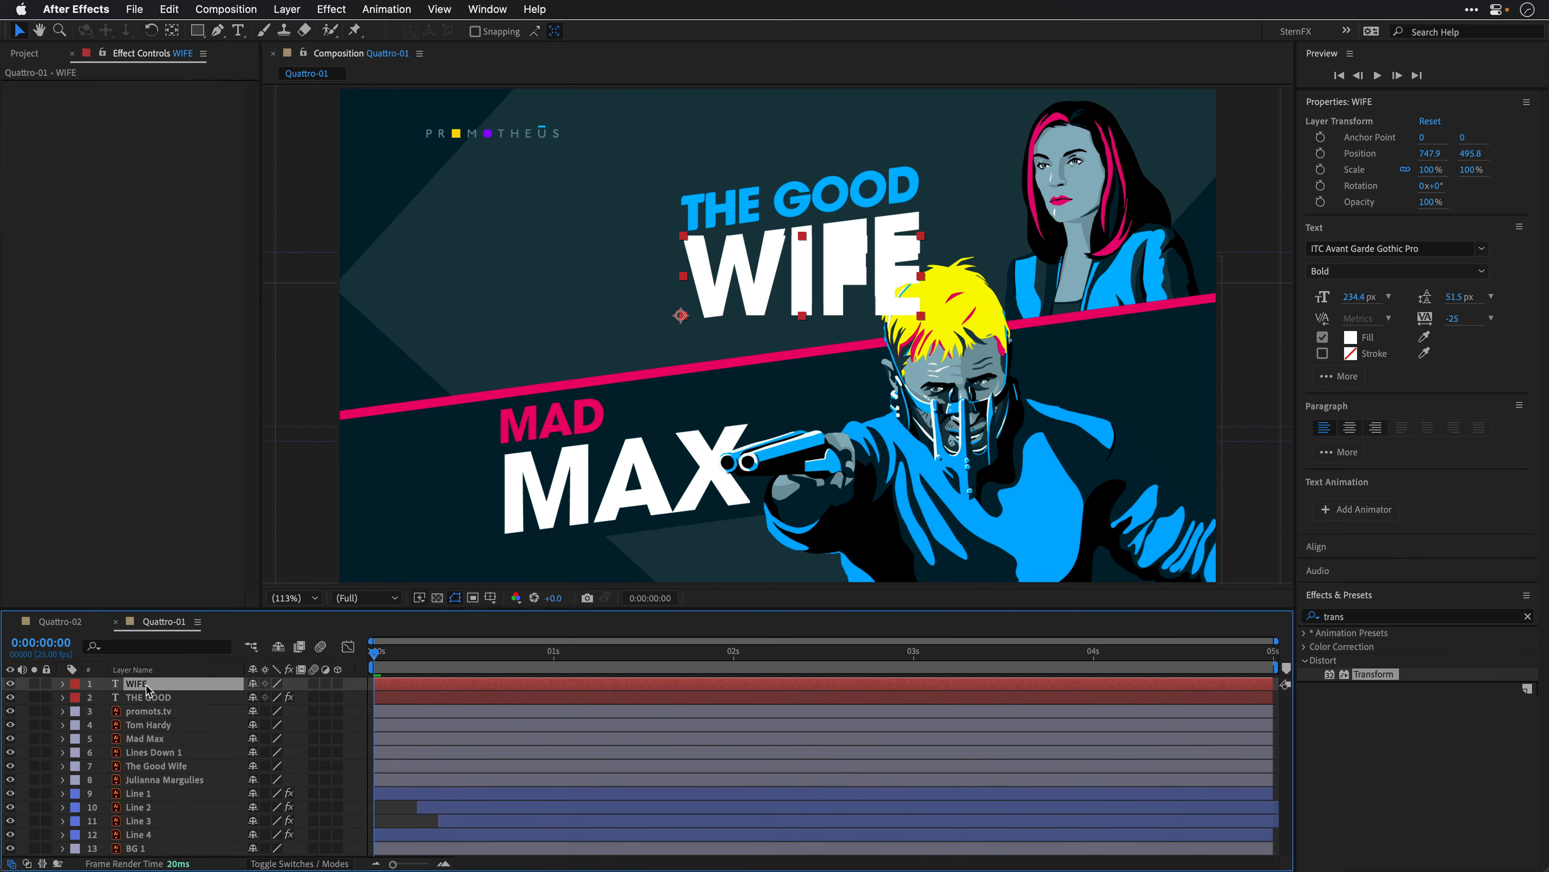
{"action": "key", "text": "super+v"}
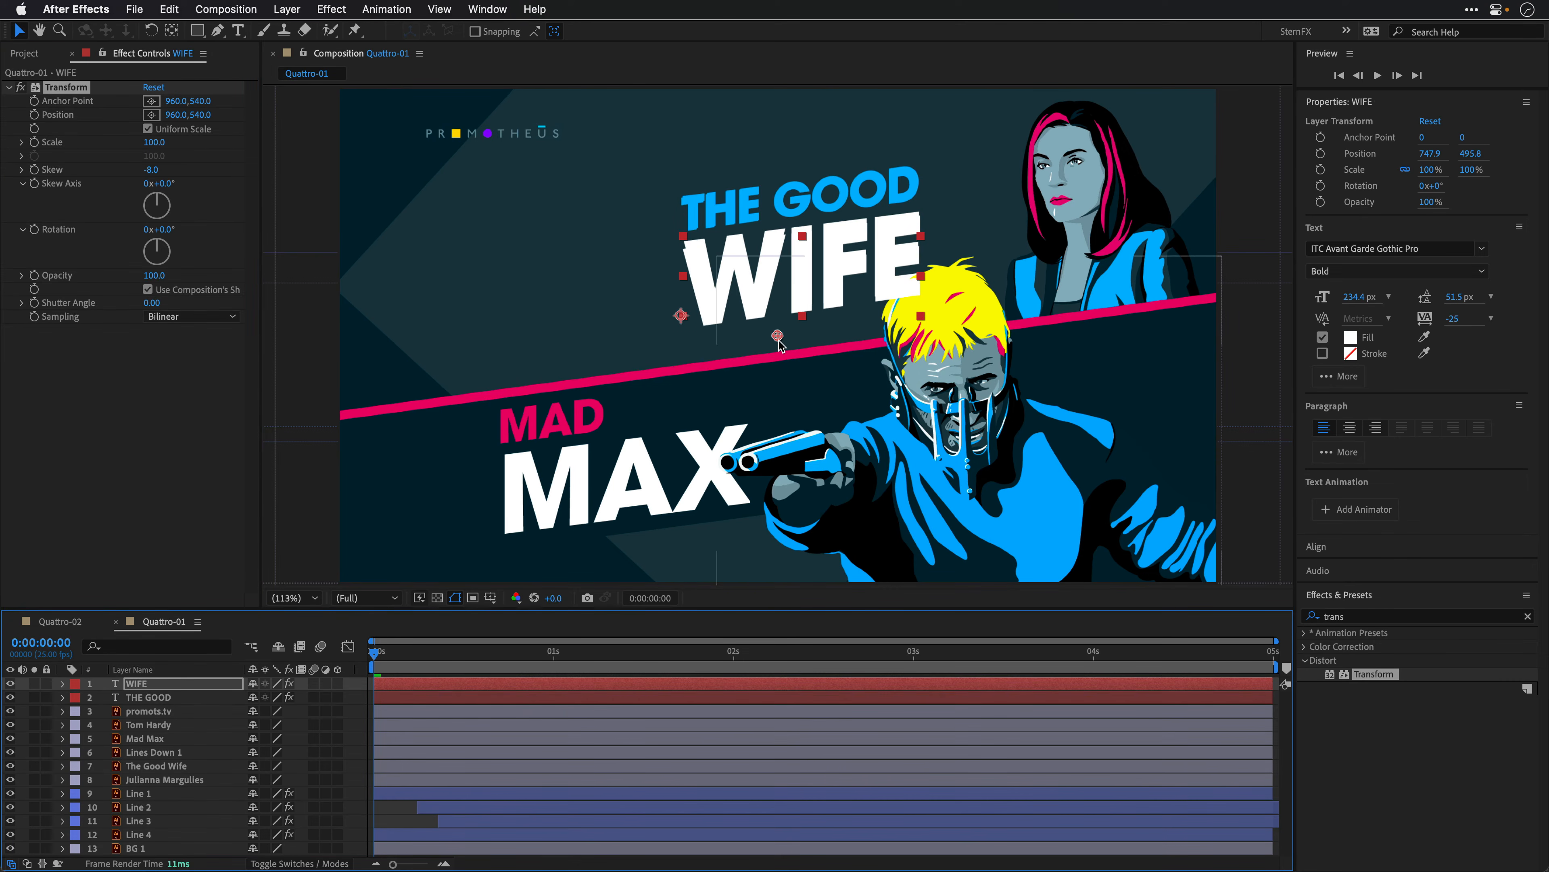
Step: Nudge the WIFE text layer to position 749.9, 481.8 to match the original lettering
{"action": "left_click", "coordinate": [149, 686]}
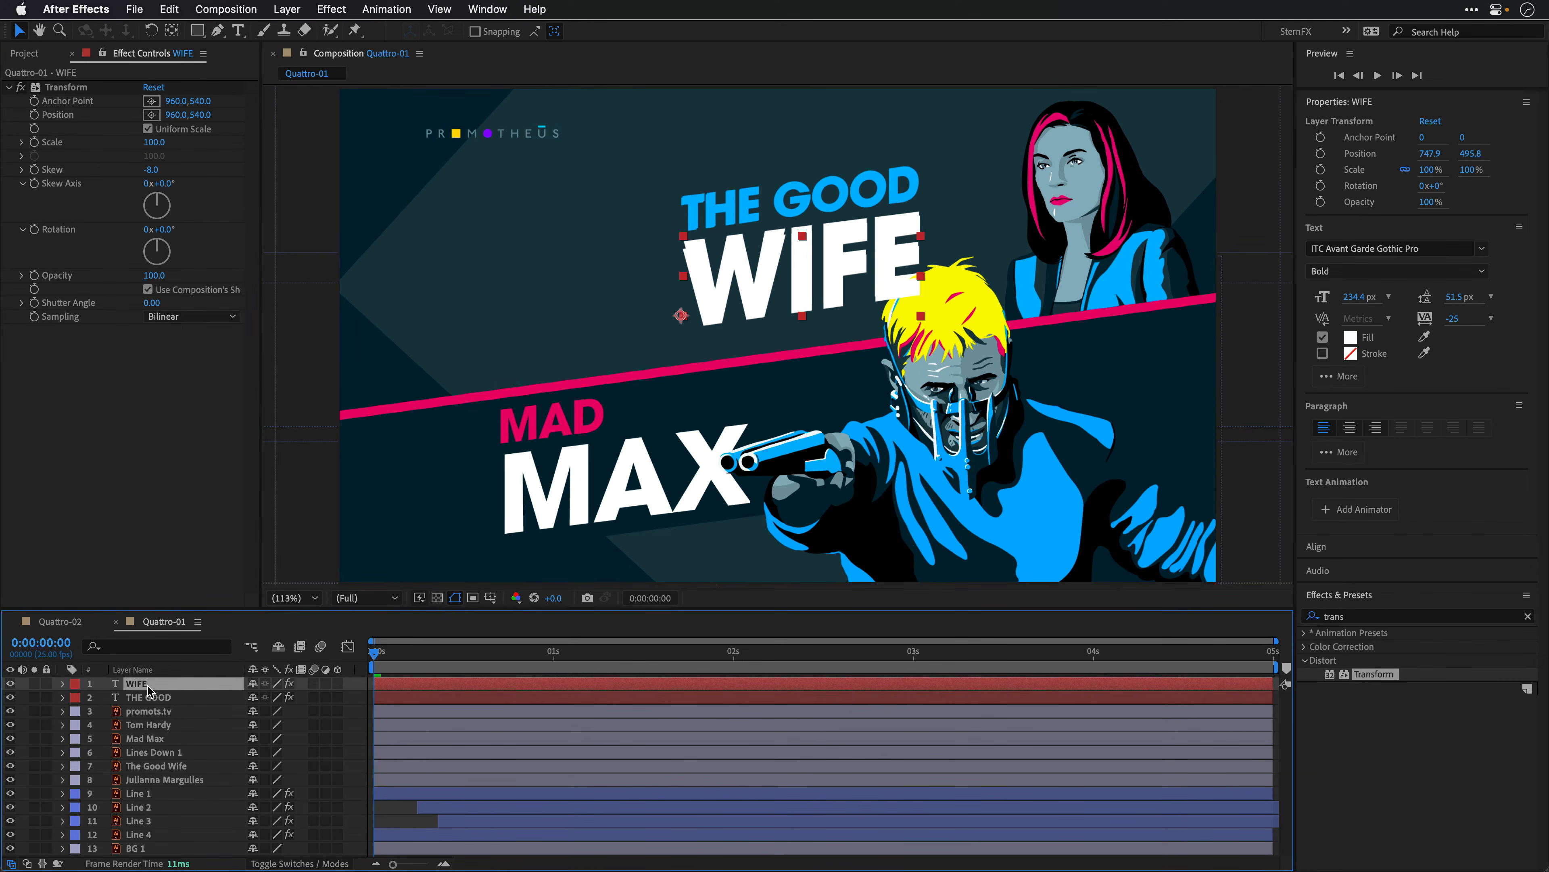
{"action": "key", "text": "Up"}
{"action": "key", "text": "Up"}
{"action": "key", "text": "Up"}
{"action": "key", "text": "Up"}
{"action": "key", "text": "Up"}
{"action": "key", "text": "Up"}
{"action": "key", "text": "Up"}
{"action": "key", "text": "Up"}
{"action": "key", "text": "Up"}
{"action": "key", "text": "Up"}
{"action": "key", "text": "Left"}
{"action": "key", "text": "Left"}
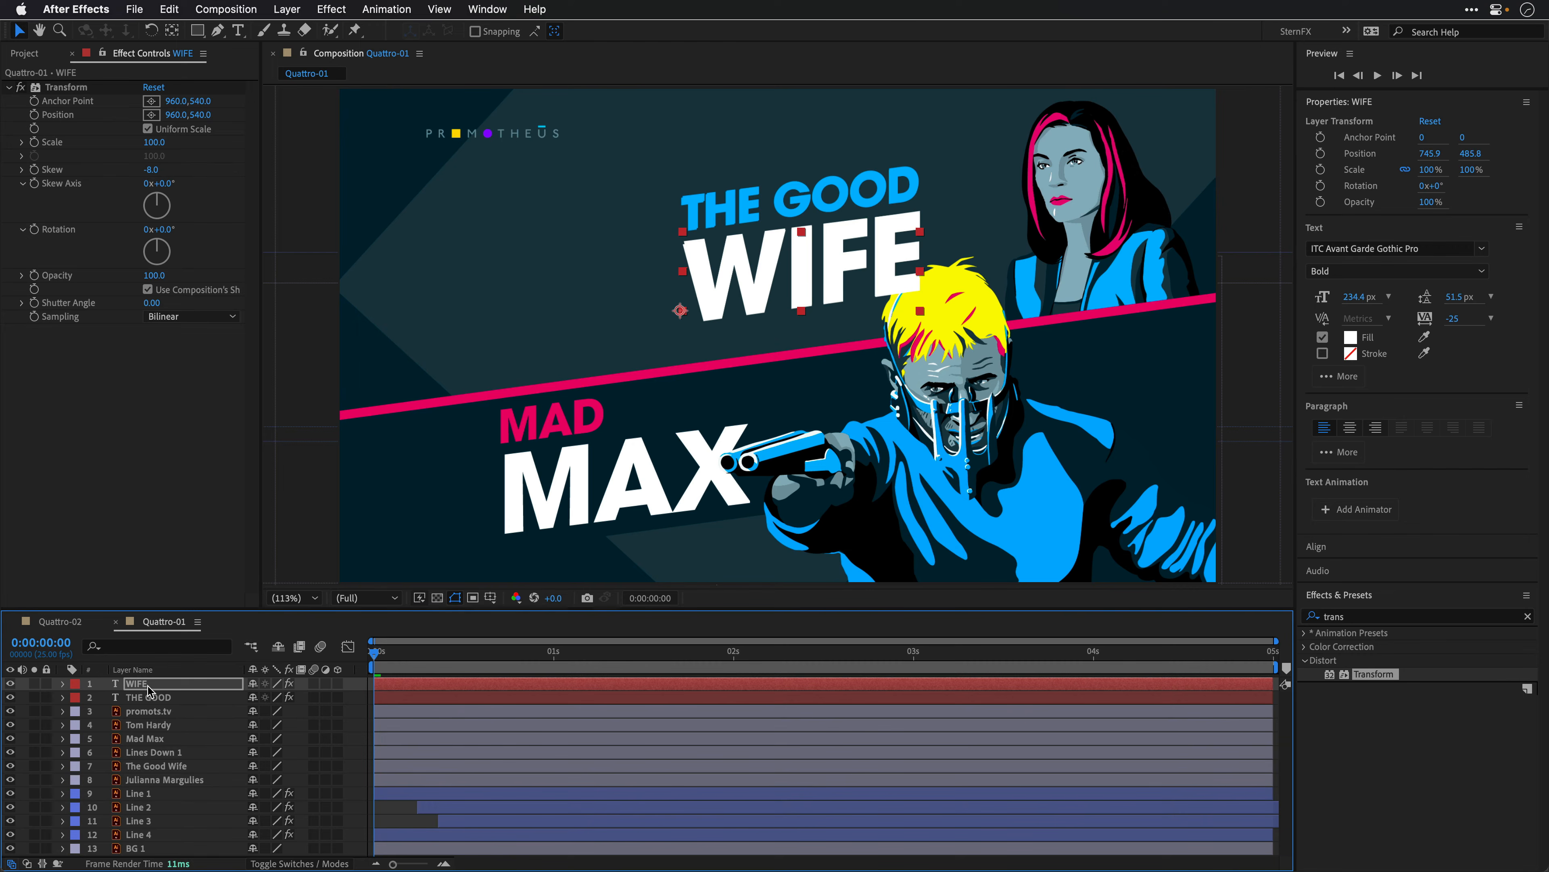
{"action": "key", "text": "Up"}
{"action": "key", "text": "Up"}
{"action": "key", "text": "Up"}
{"action": "key", "text": "Up"}
{"action": "key", "text": "Up"}
{"action": "key", "text": "Up"}
{"action": "key", "text": "Right"}
{"action": "key", "text": "Right"}
{"action": "key", "text": "Right"}
{"action": "key", "text": "Right"}
{"action": "key", "text": "Right"}
{"action": "key", "text": "Right"}
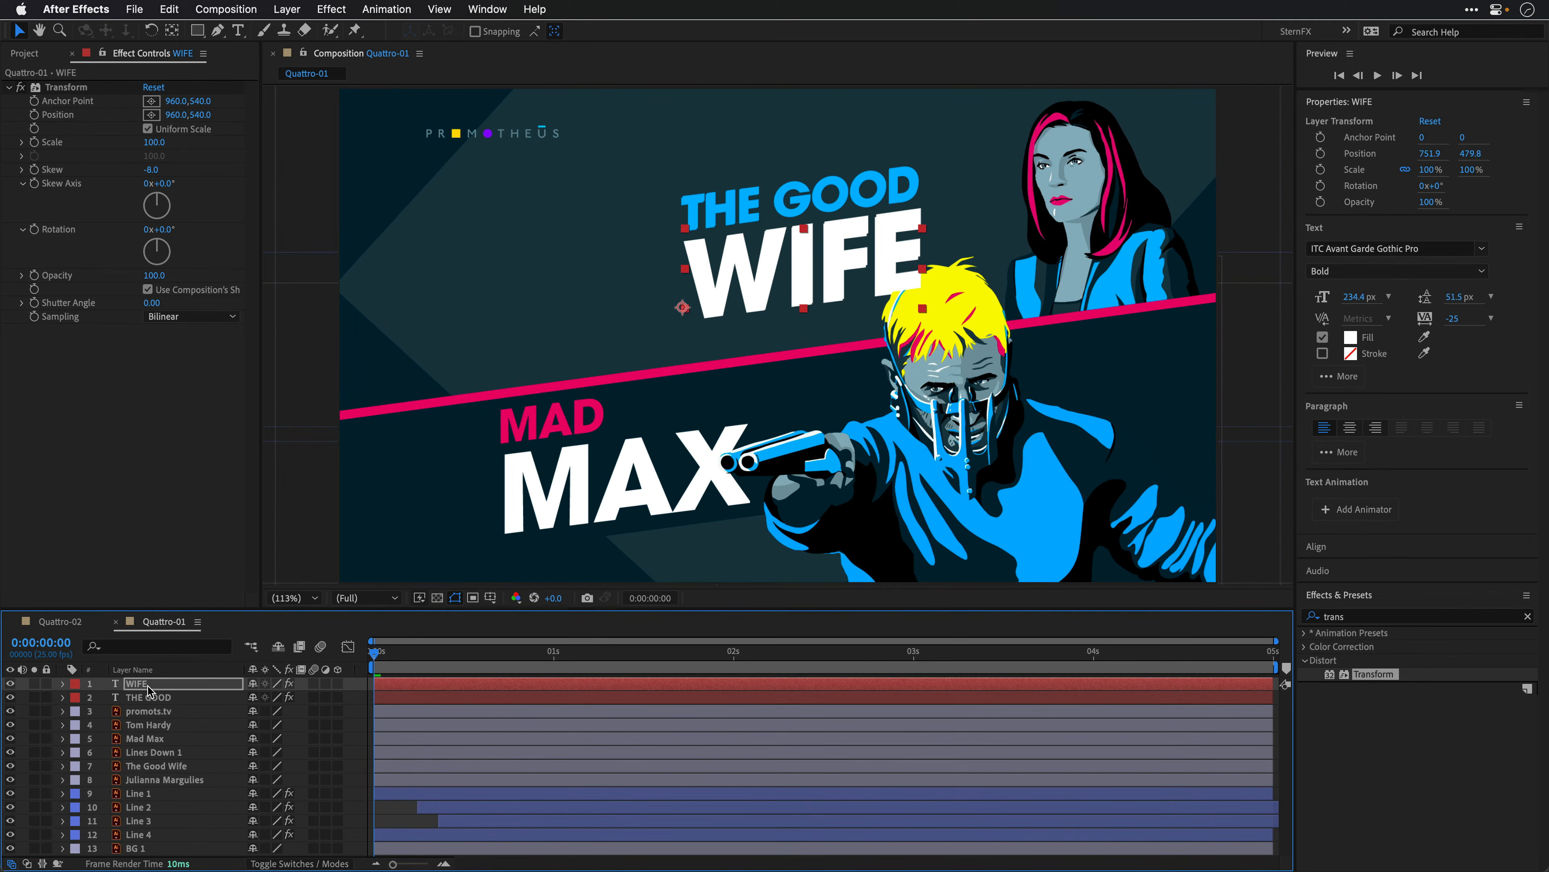
{"action": "key", "text": "Left"}
{"action": "key", "text": "Left"}
{"action": "key", "text": "Down"}
{"action": "key", "text": "Down"}
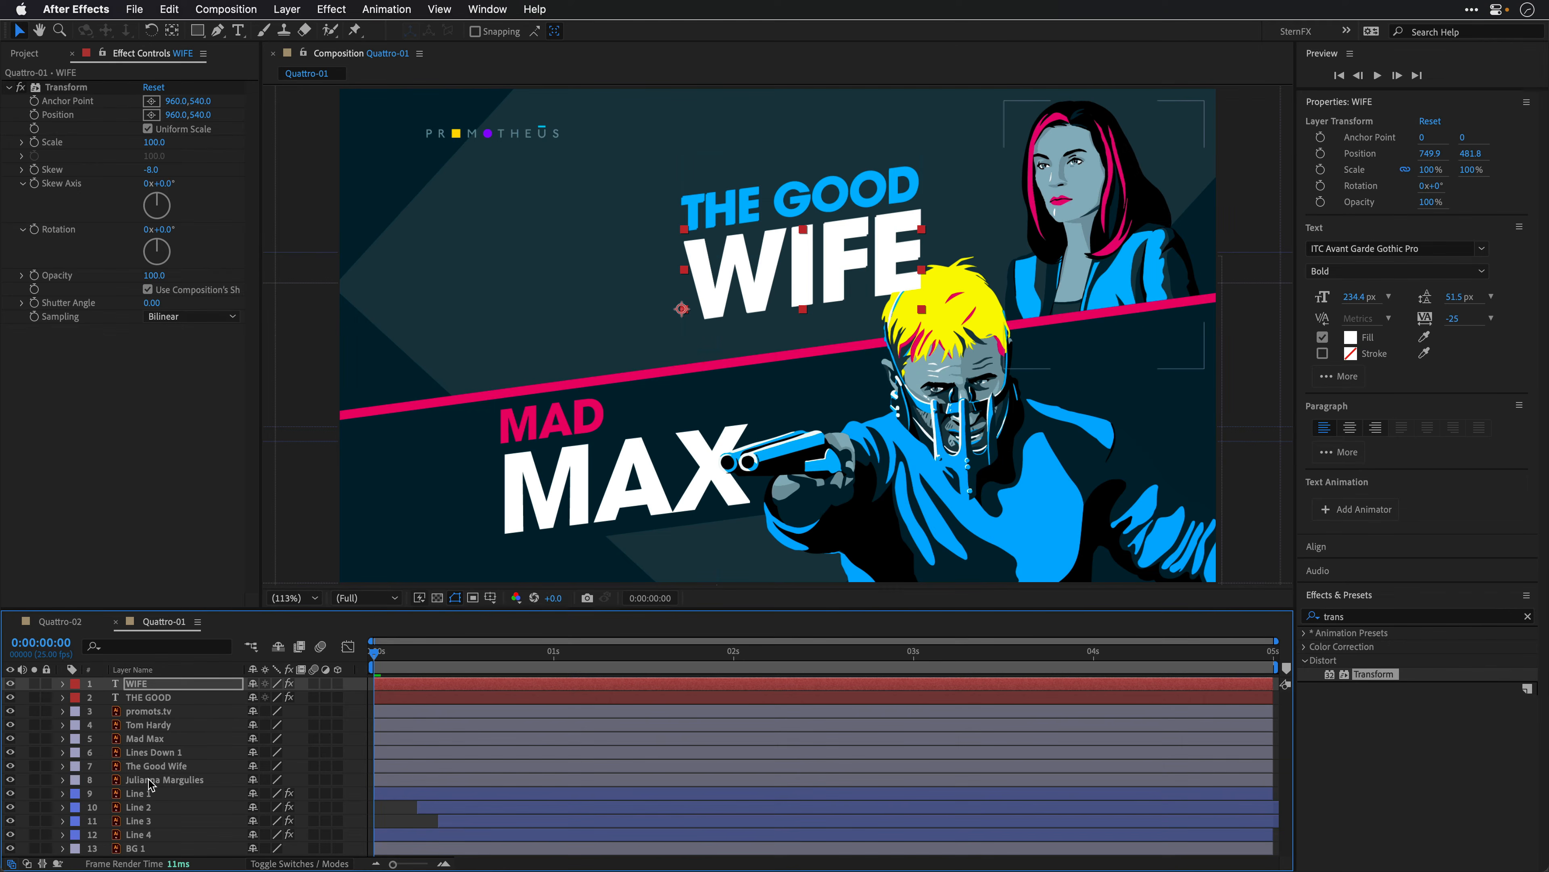
Step: Hide the original The Good Wife layer and move the WIFE and THE GOOD text layers directly above it in the layer stack
{"action": "left_click", "coordinate": [149, 765]}
{"action": "left_click", "coordinate": [10, 765]}
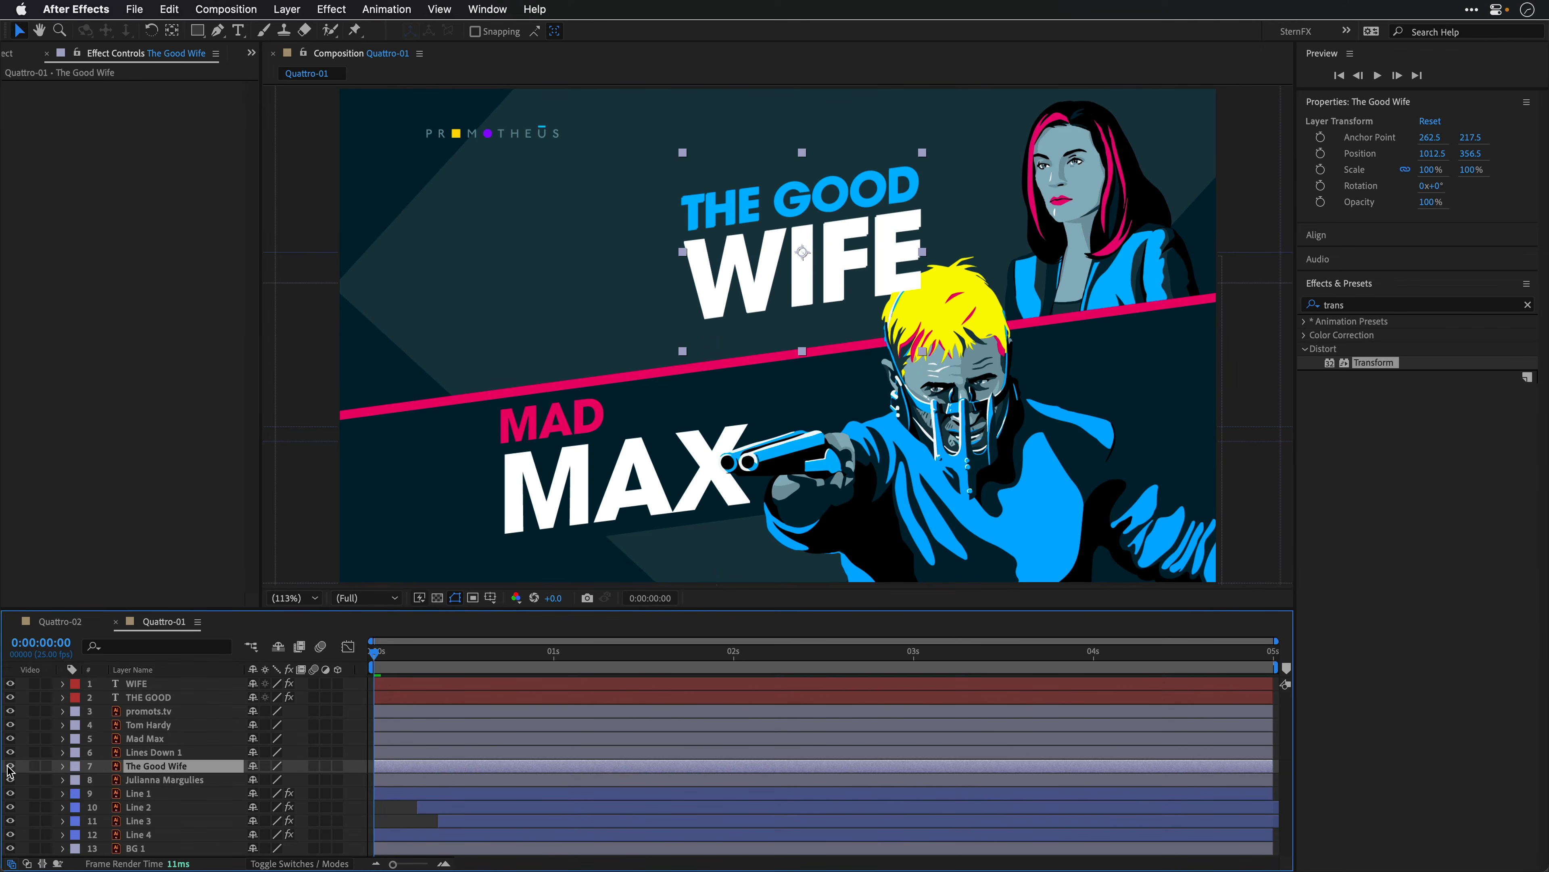
{"action": "left_click", "coordinate": [139, 696]}
{"action": "left_click", "coordinate": [137, 683], "text": "shift"}
{"action": "left_click_drag", "start_coordinate": [138, 686], "coordinate": [146, 767]}
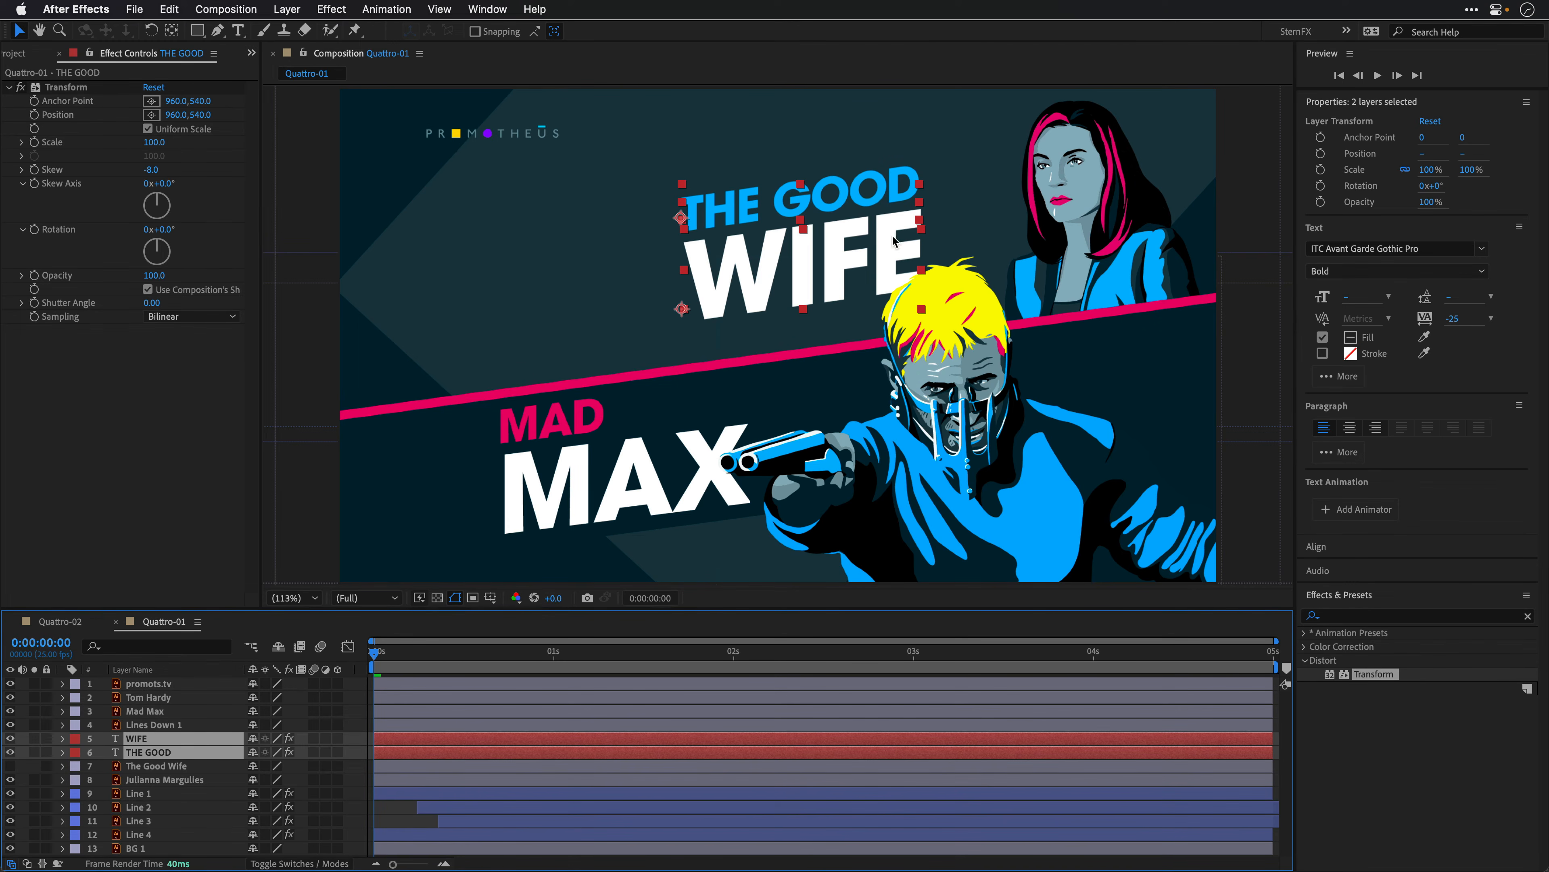
{"action": "left_click", "coordinate": [391, 814]}
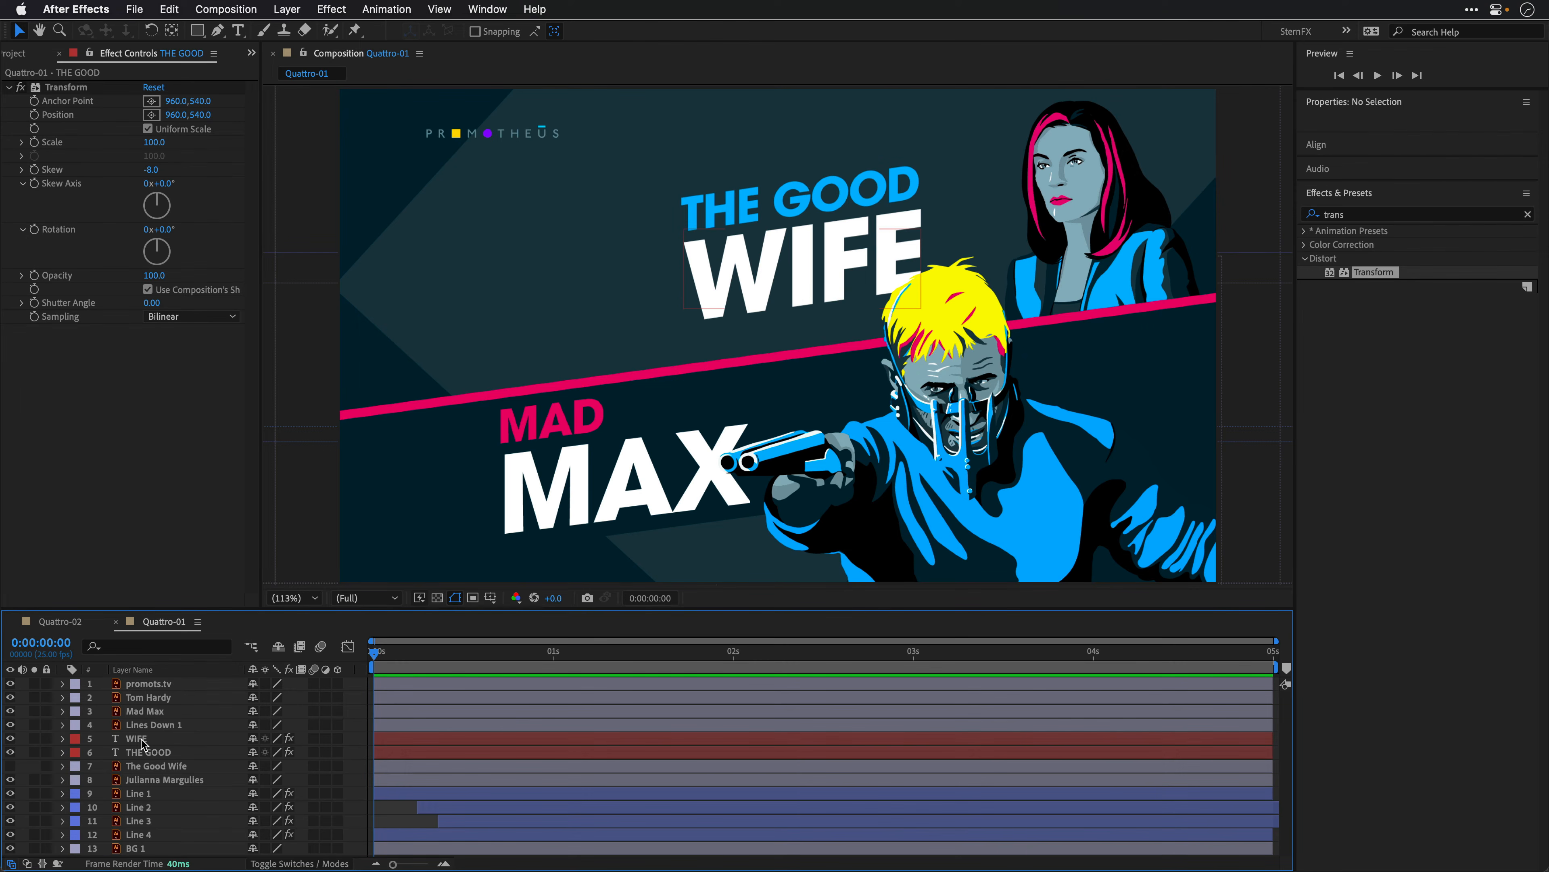
Step: Find the Scale In From Point animation preset, apply it to the THE GOOD text layer and preview the animation
{"action": "left_click", "coordinate": [147, 756]}
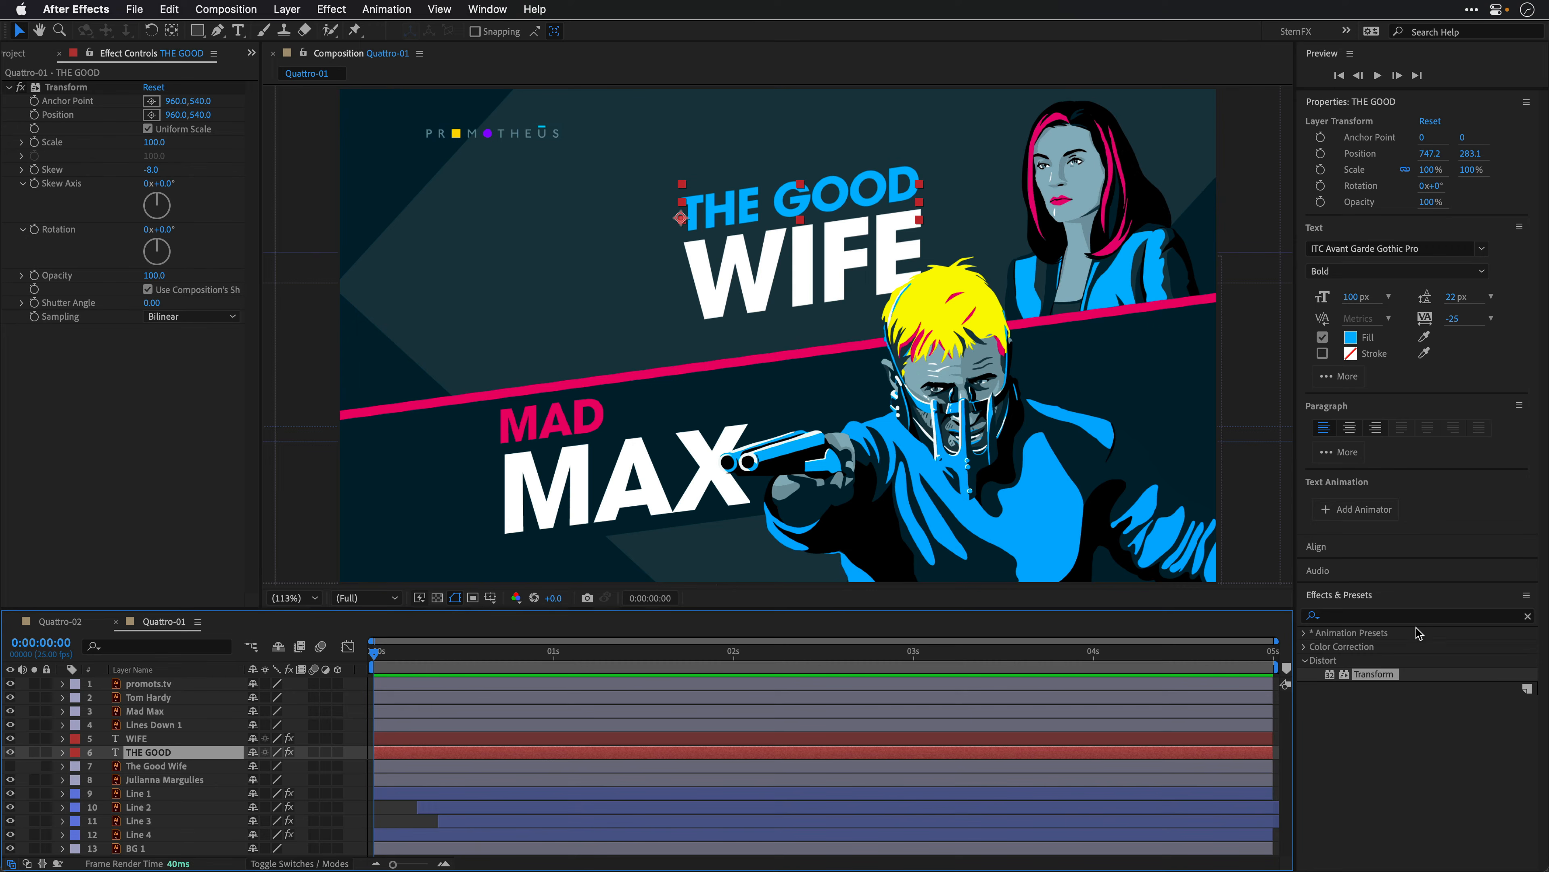
{"action": "left_click", "coordinate": [1345, 618]}
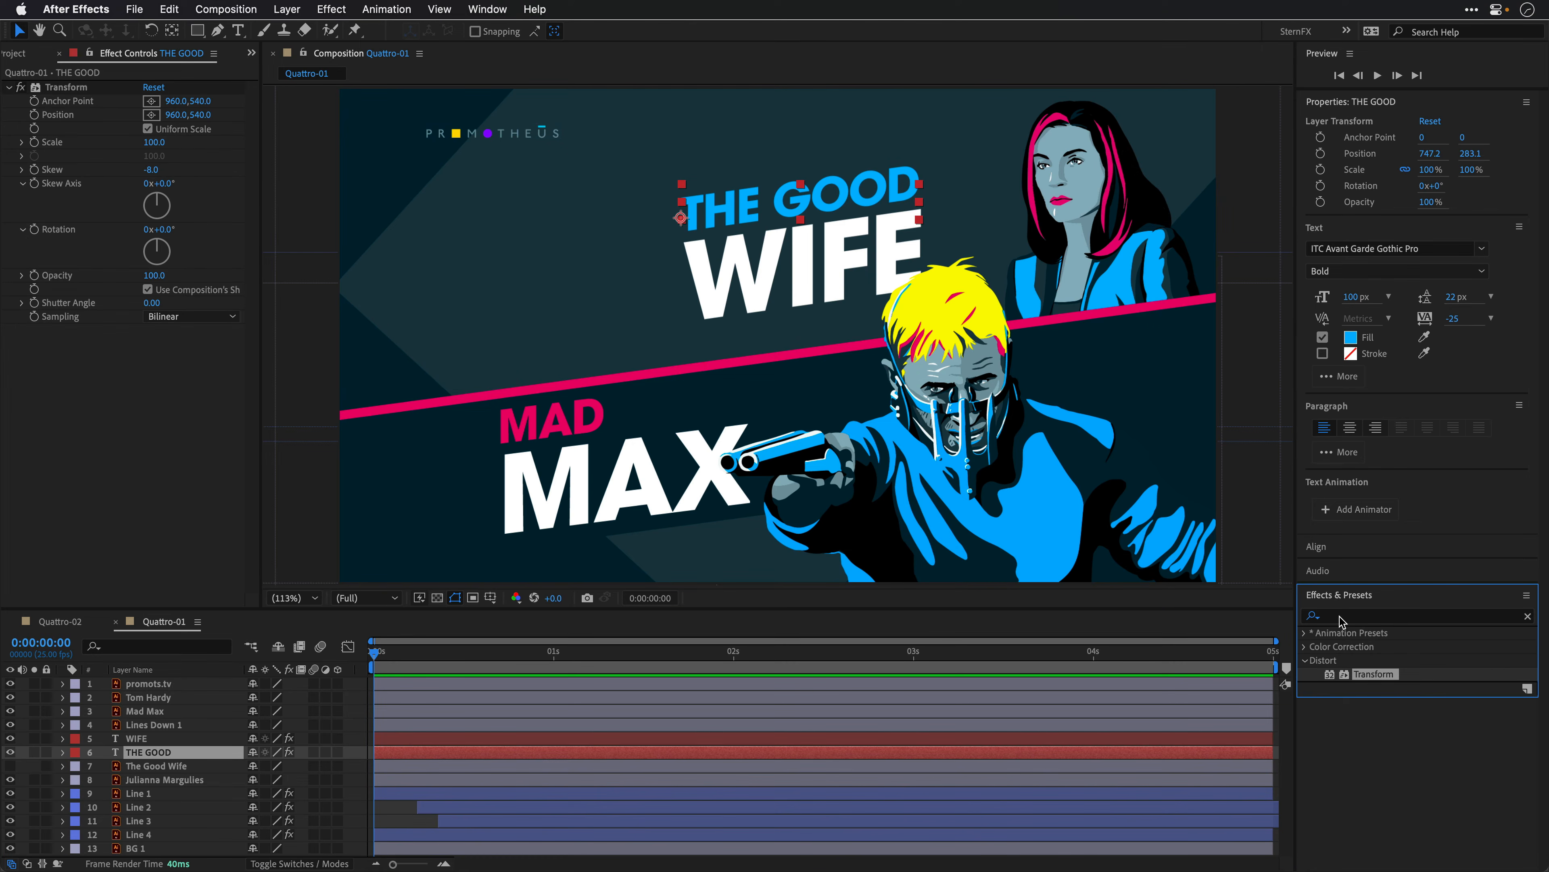
{"action": "left_click", "coordinate": [1528, 618]}
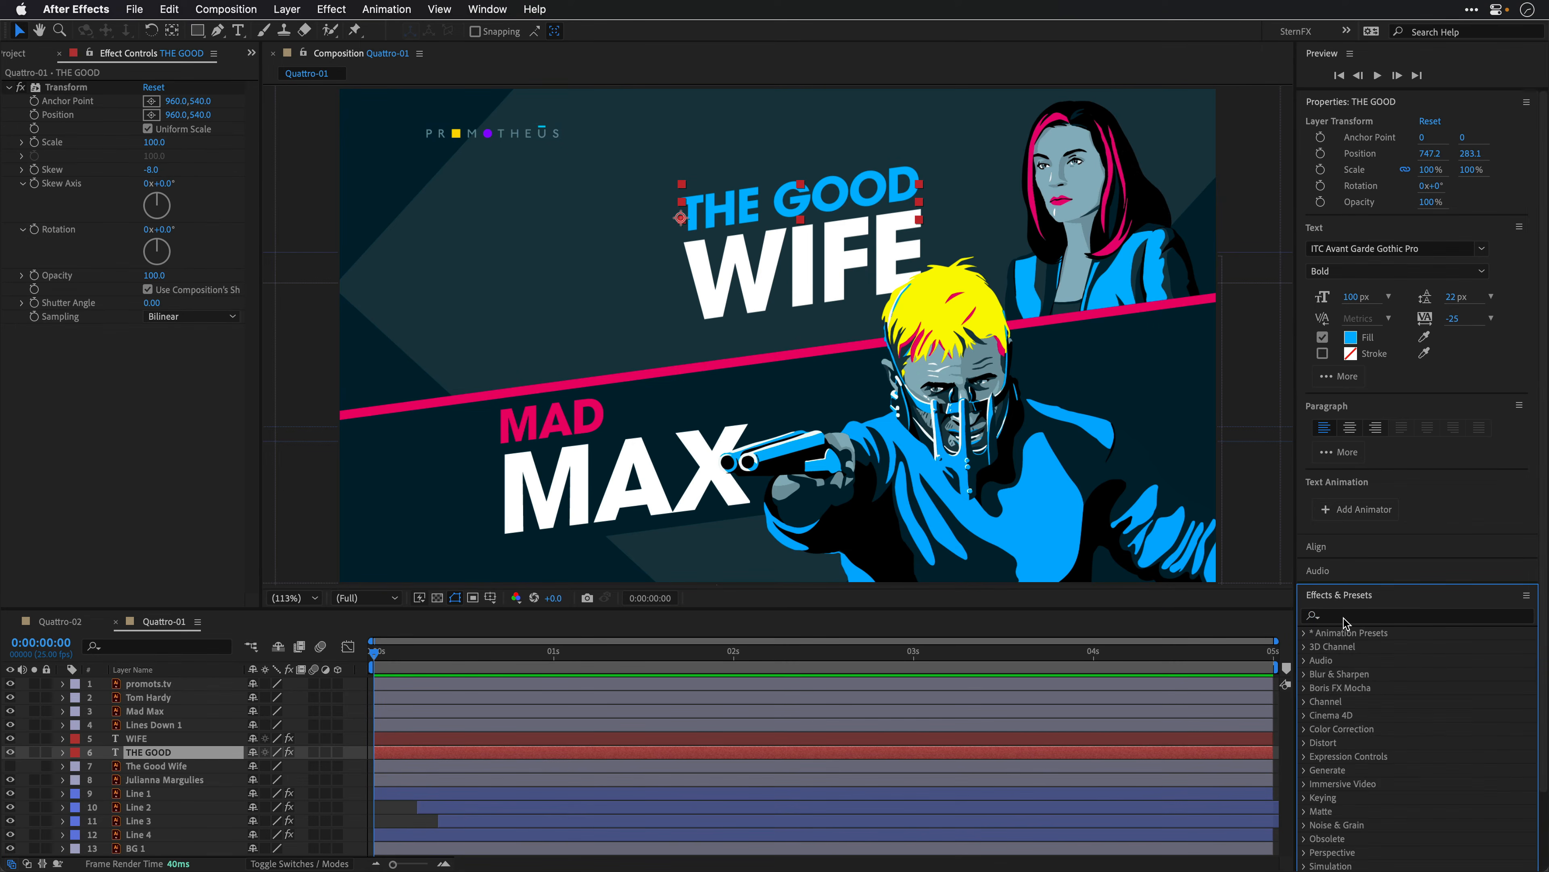
{"action": "left_click", "coordinate": [1345, 617]}
{"action": "type", "text": "scale in"}
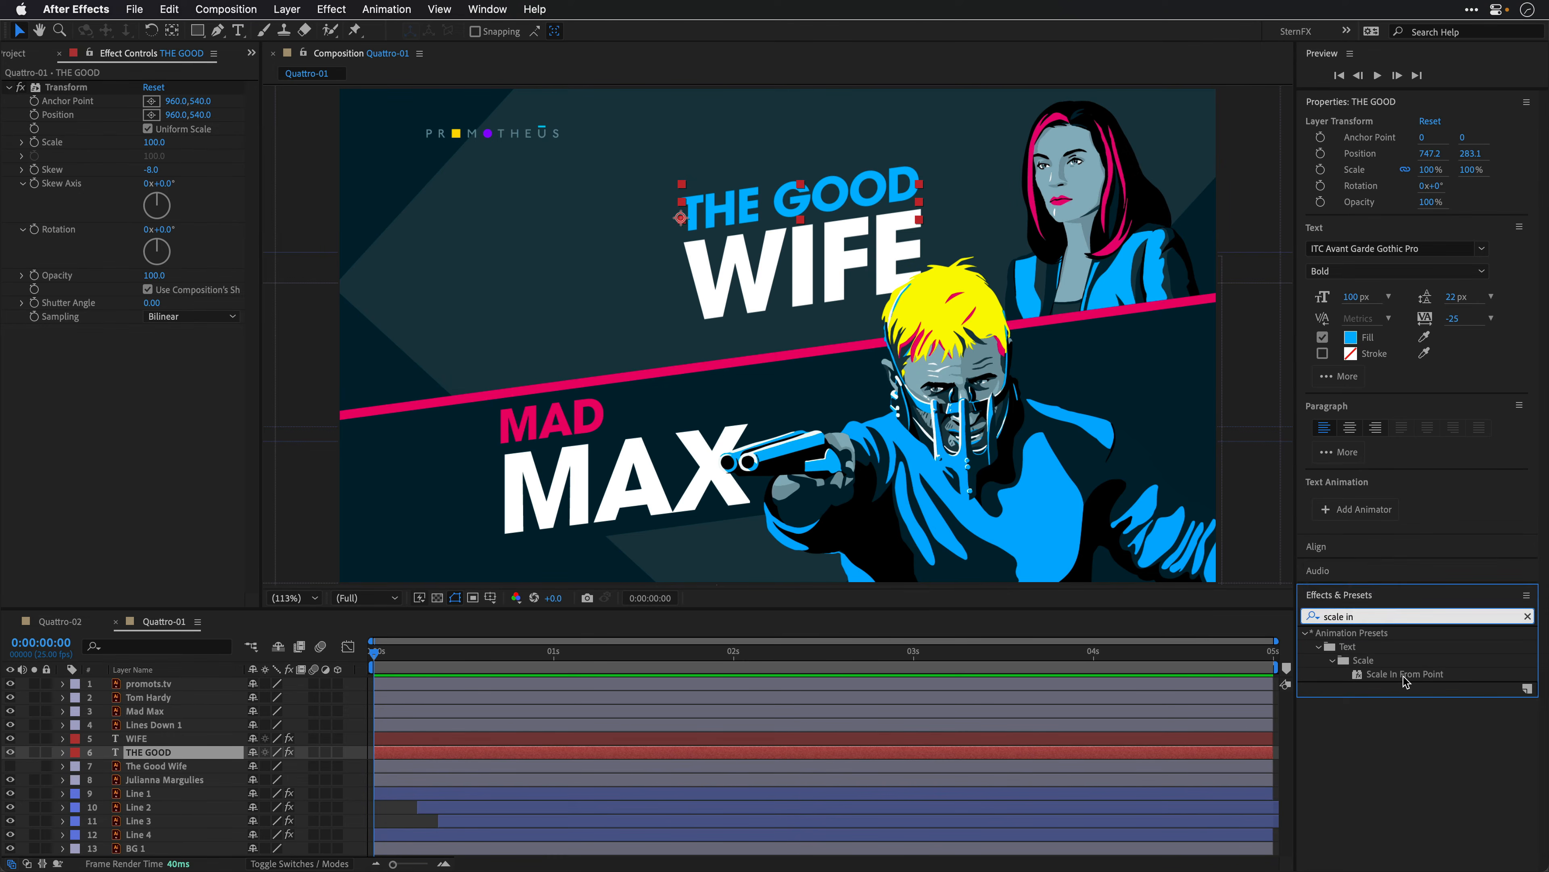
{"action": "double_click", "coordinate": [1403, 676]}
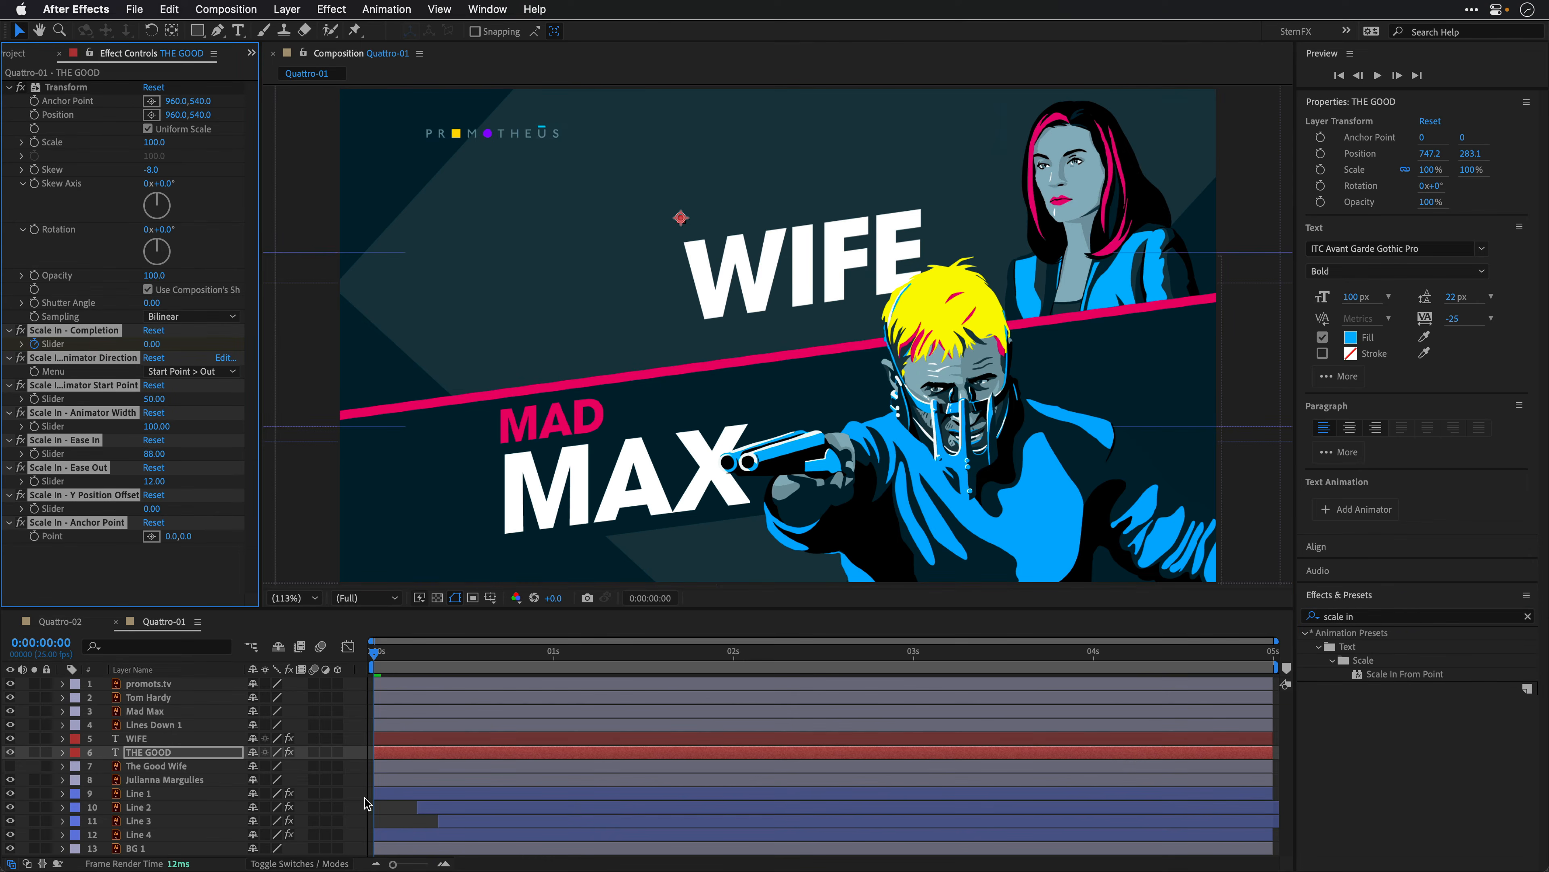
{"action": "key", "text": "space"}
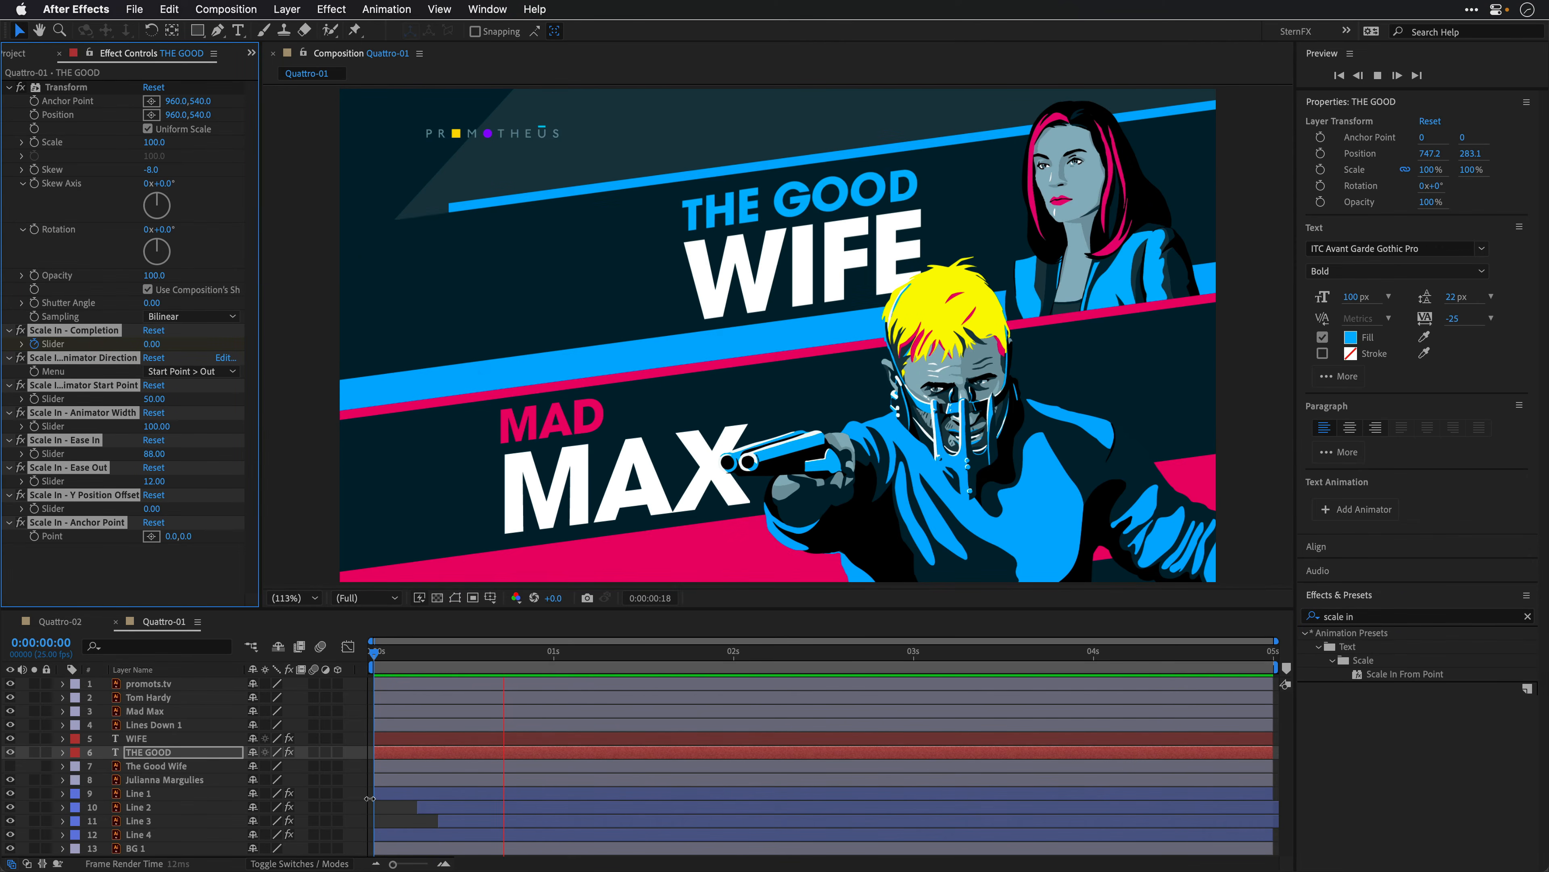
{"action": "key", "text": "space"}
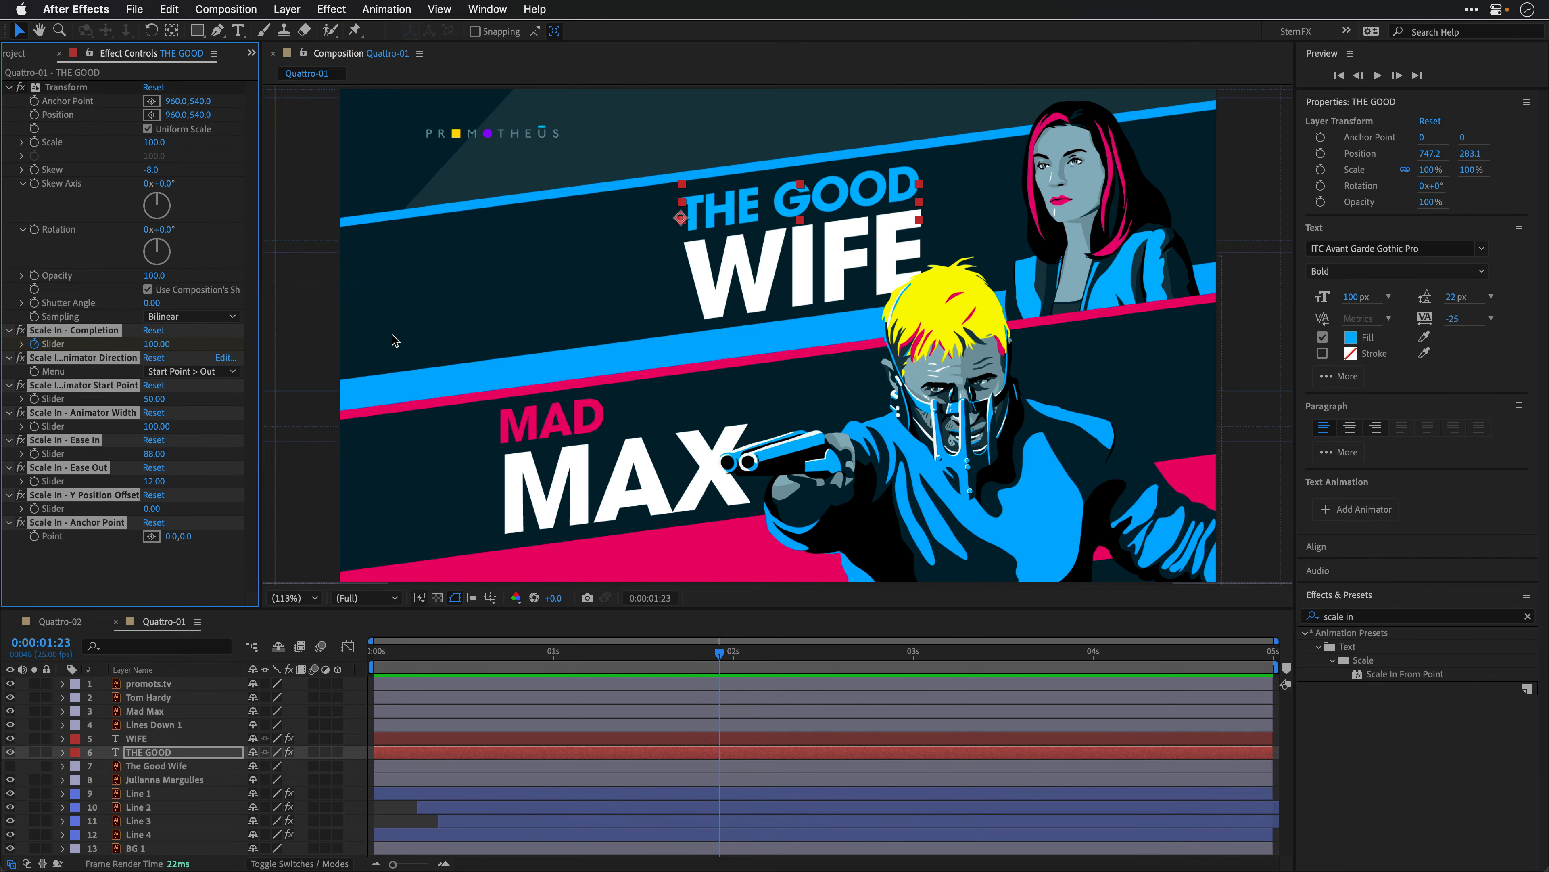
Step: Open the Overlord extension in After Effects
{"action": "left_click", "coordinate": [485, 7]}
{"action": "mouse_move", "coordinate": [497, 109]}
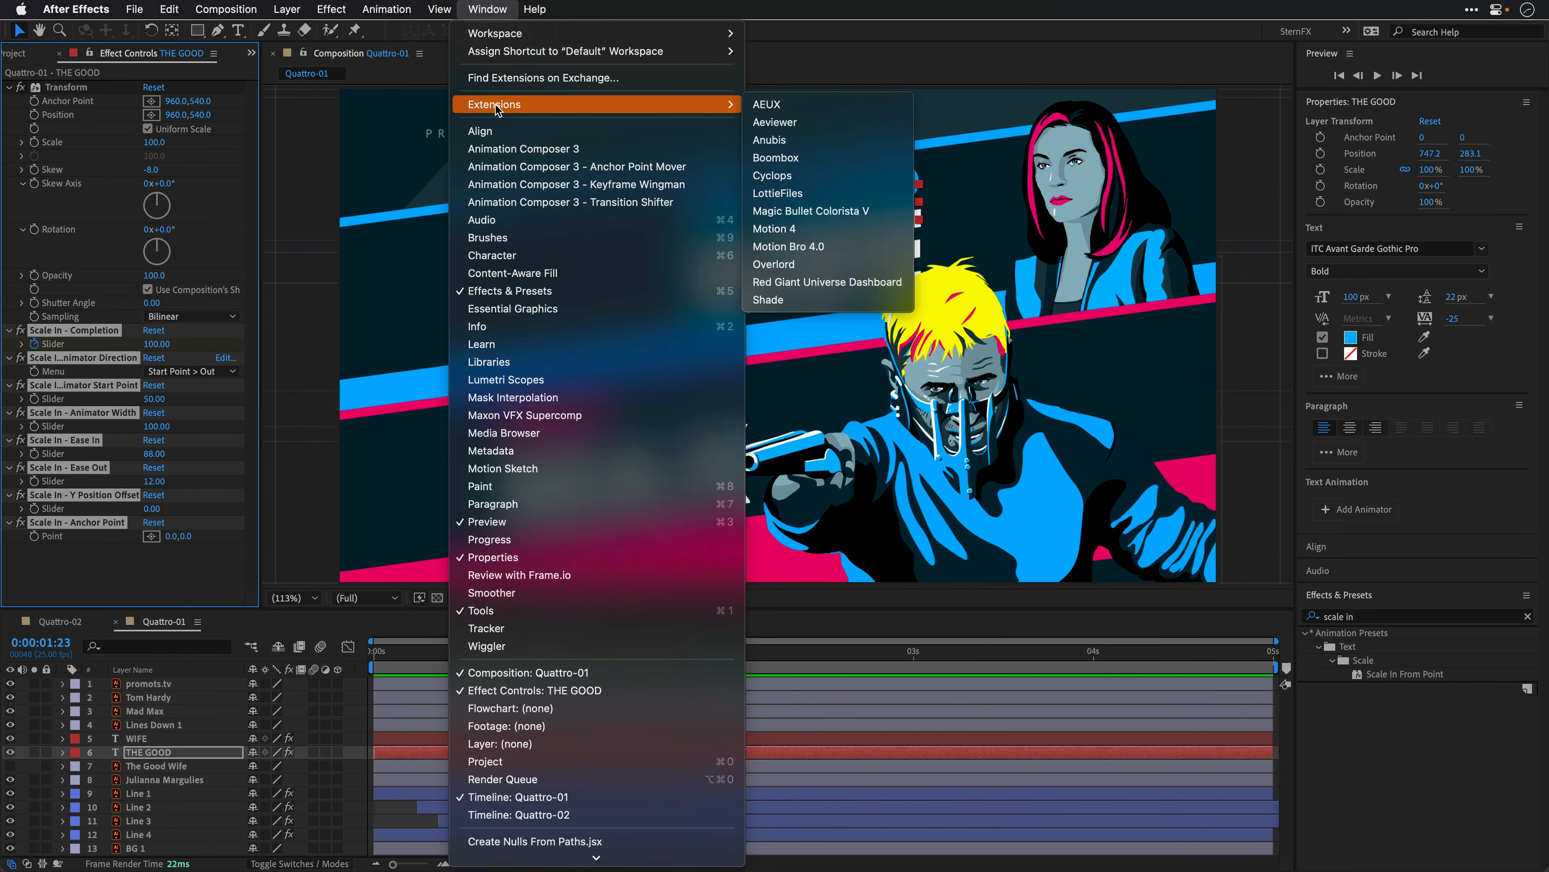
{"action": "left_click", "coordinate": [774, 264]}
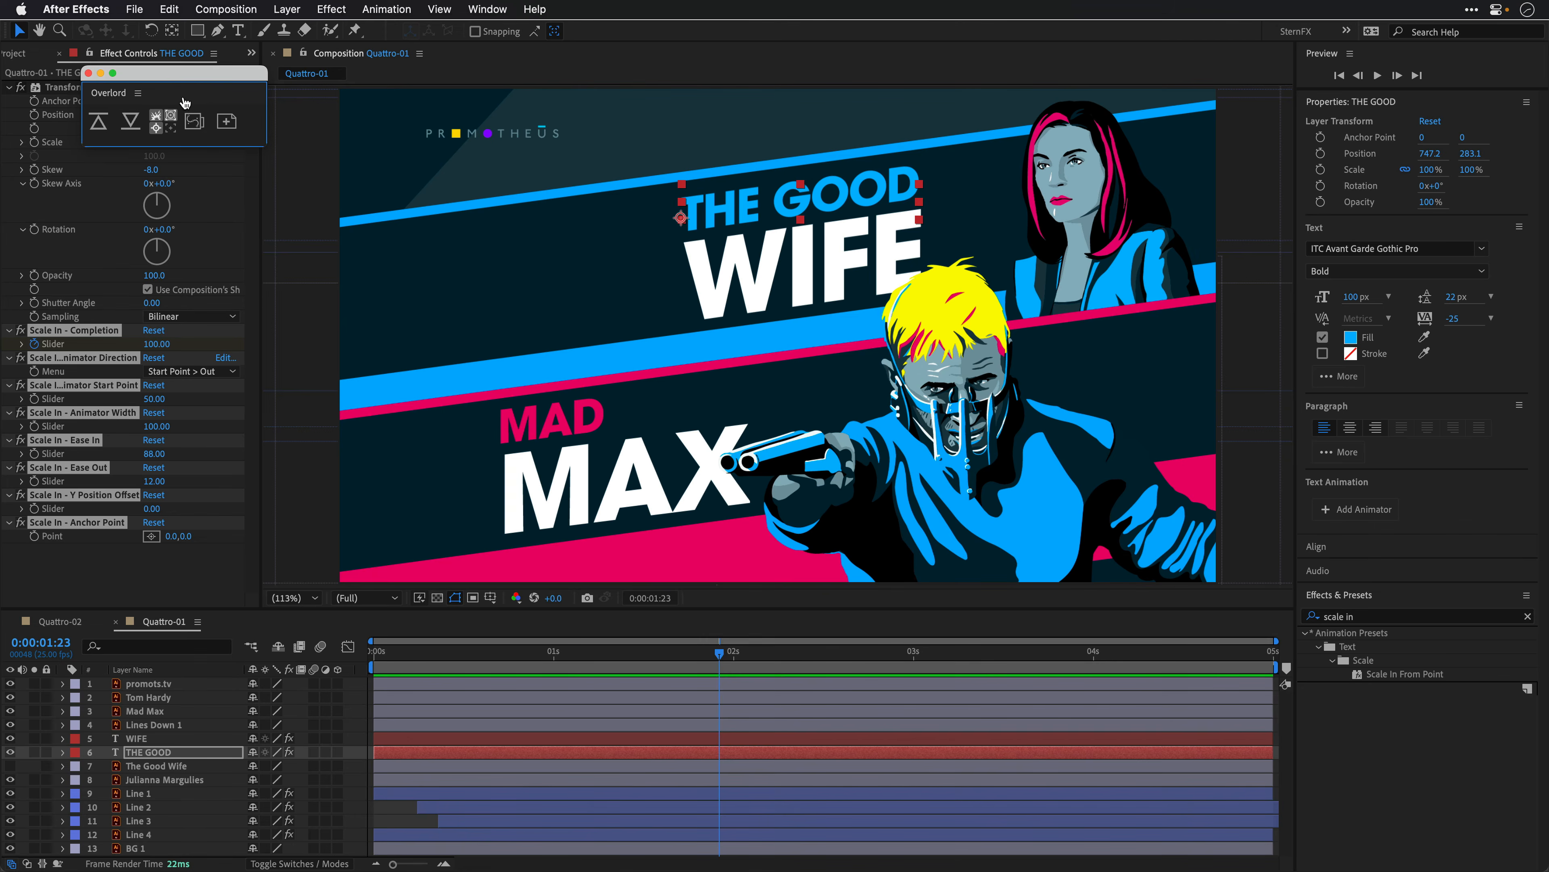
Step: Switch to Illustrator, open its Overlord panel and deselect the title text with the Selection tool
{"action": "key", "text": "super+Tab"}
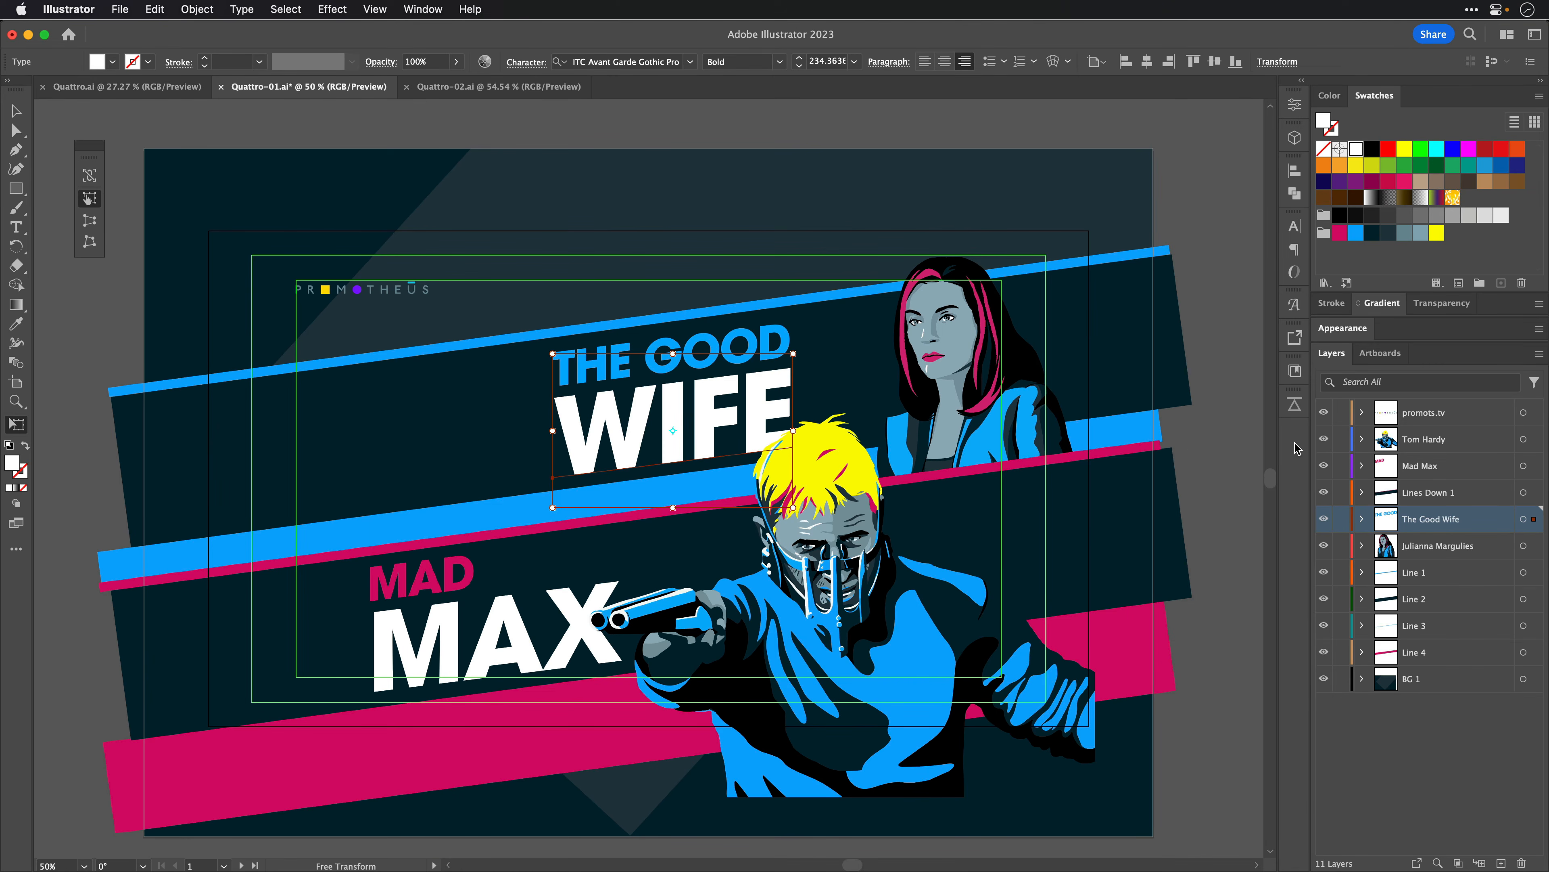
{"action": "left_click", "coordinate": [1294, 408]}
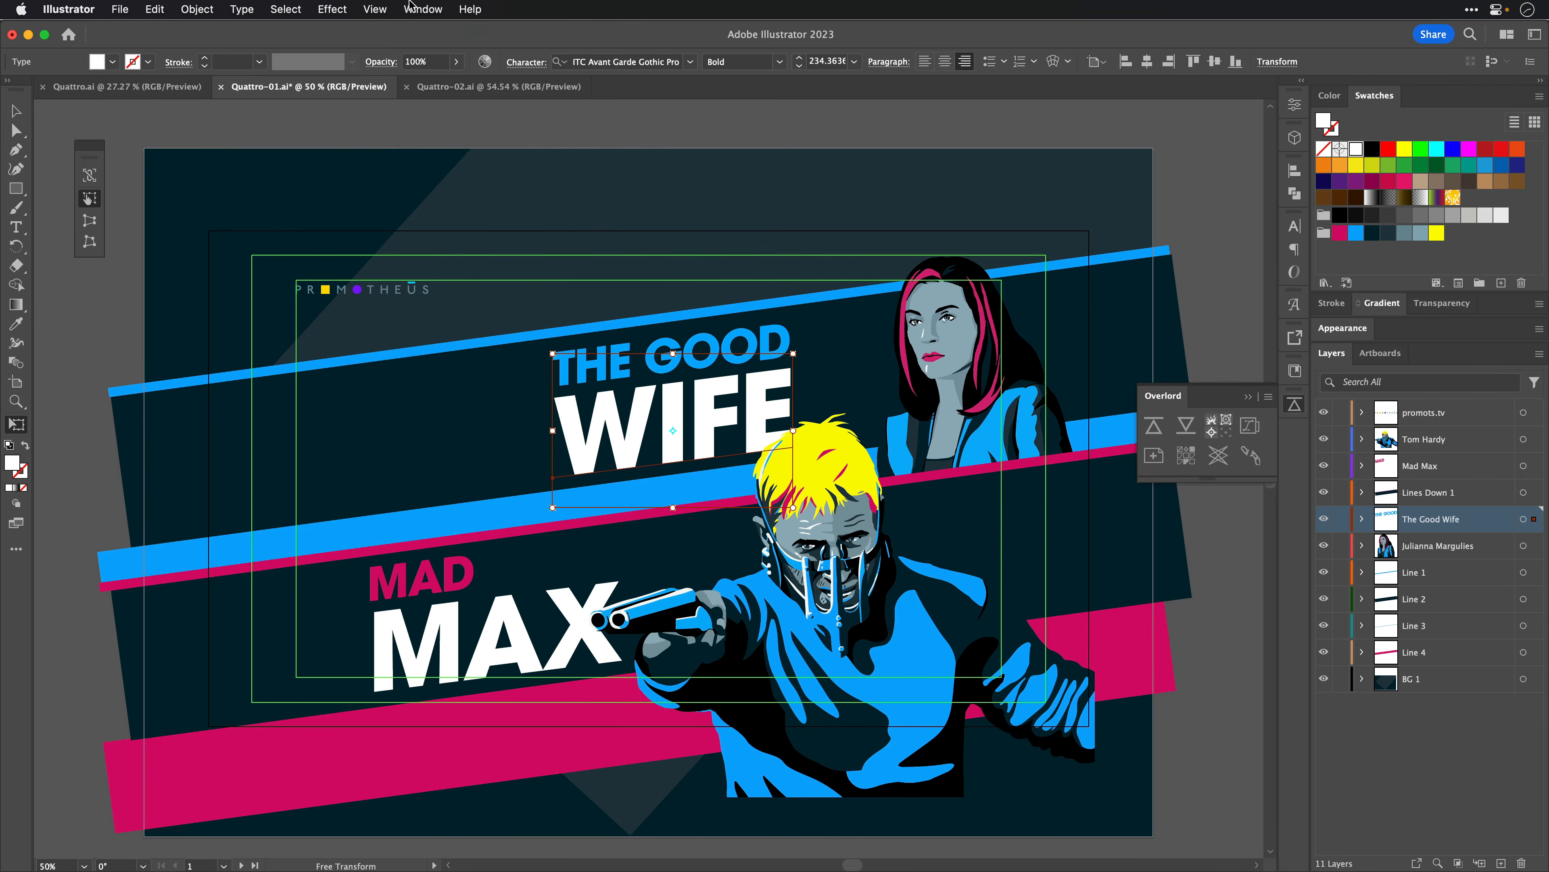
{"action": "left_click", "coordinate": [421, 9]}
{"action": "mouse_move", "coordinate": [421, 106]}
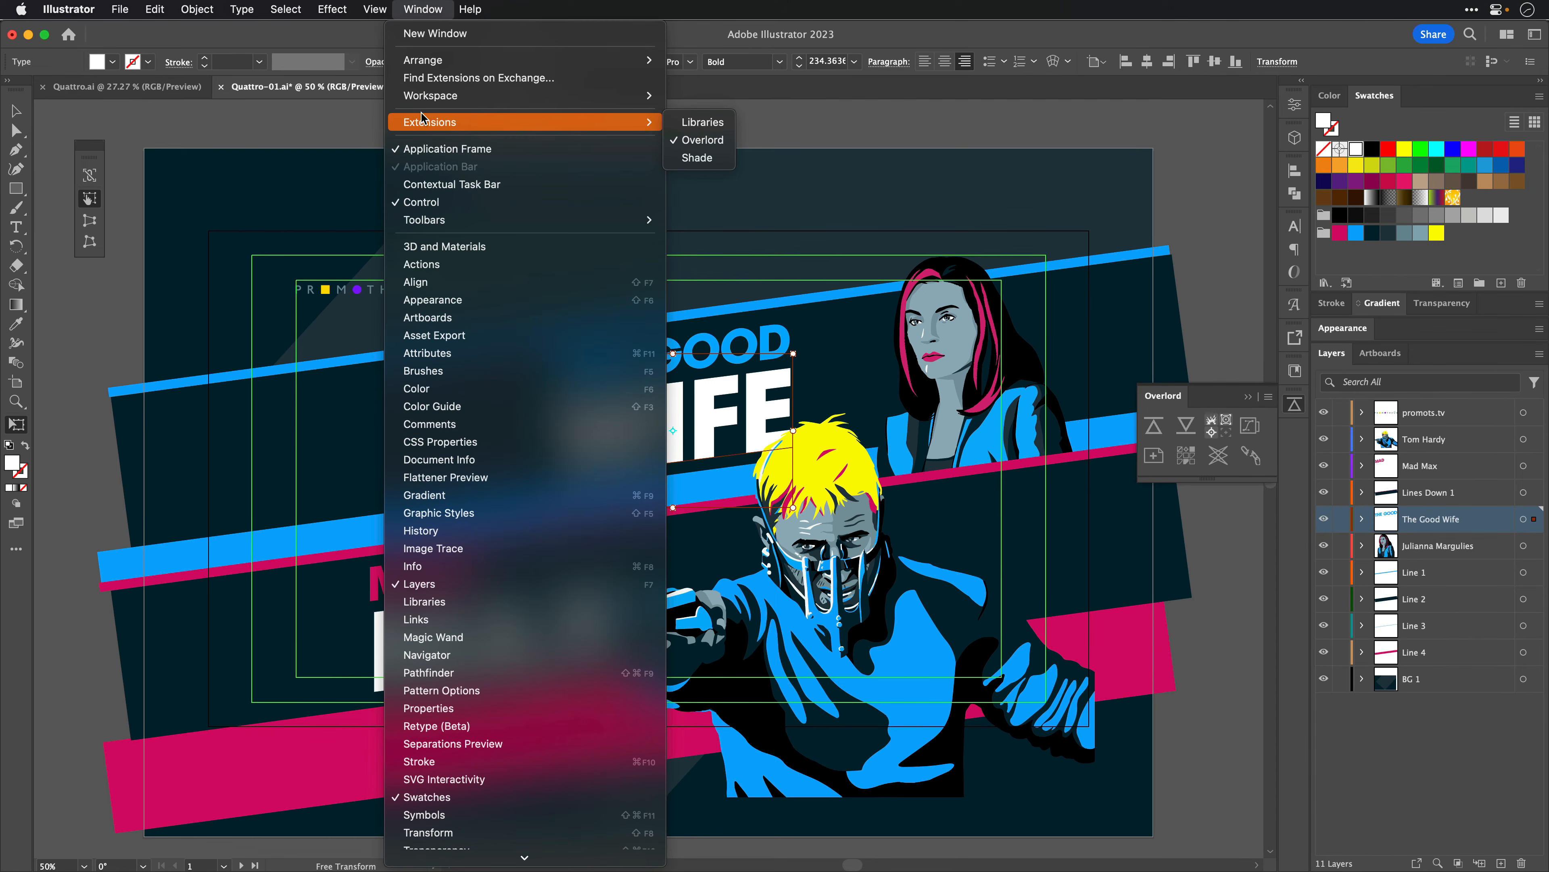
{"action": "left_click", "coordinate": [421, 9]}
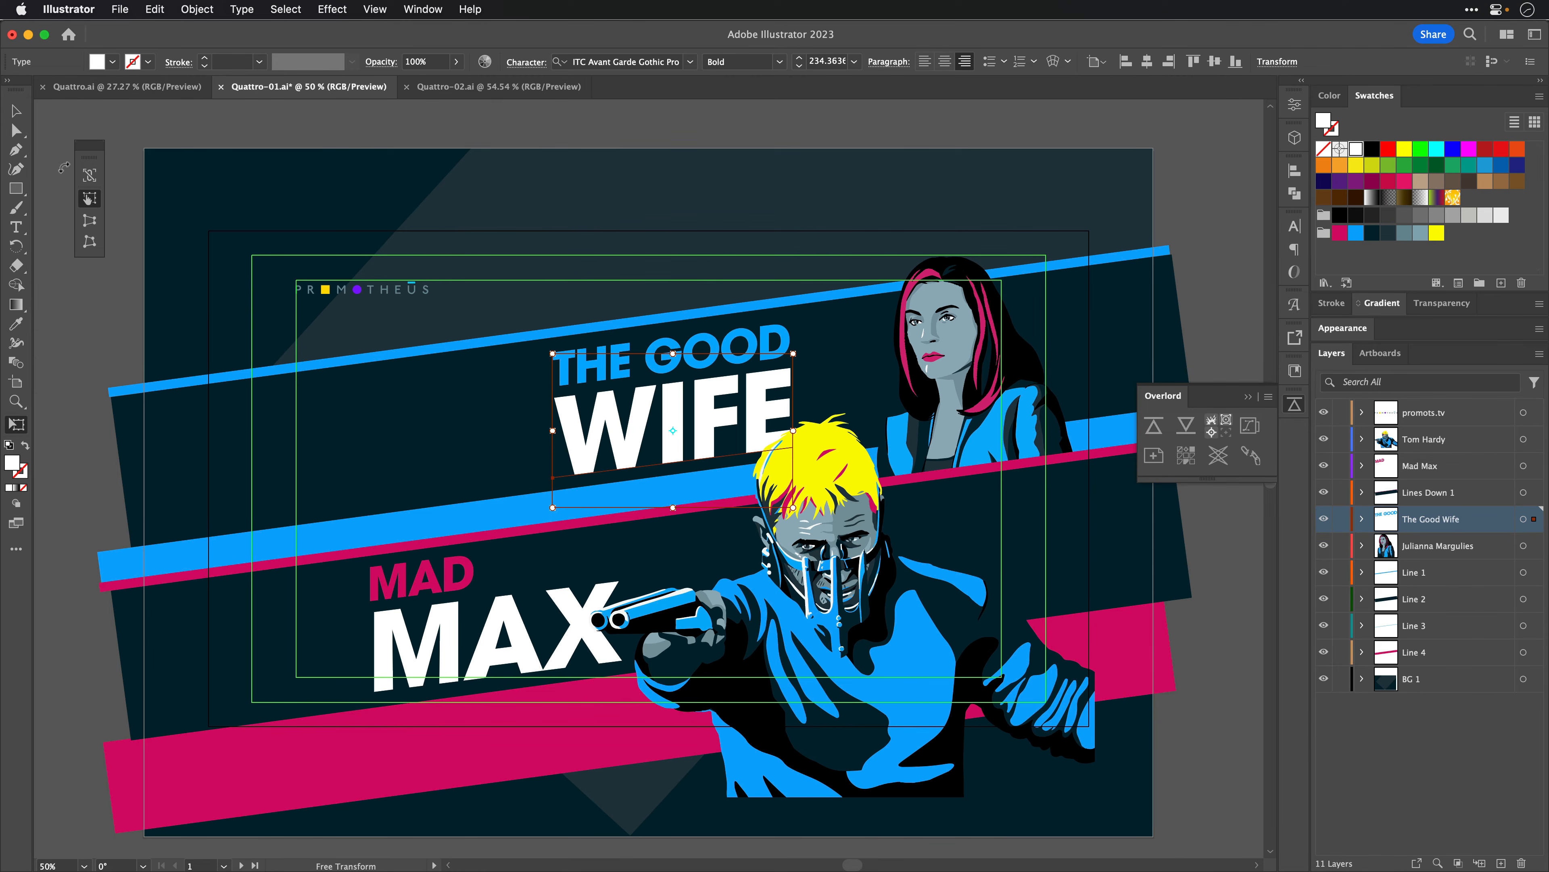
{"action": "left_click", "coordinate": [16, 111]}
{"action": "left_click", "coordinate": [158, 127]}
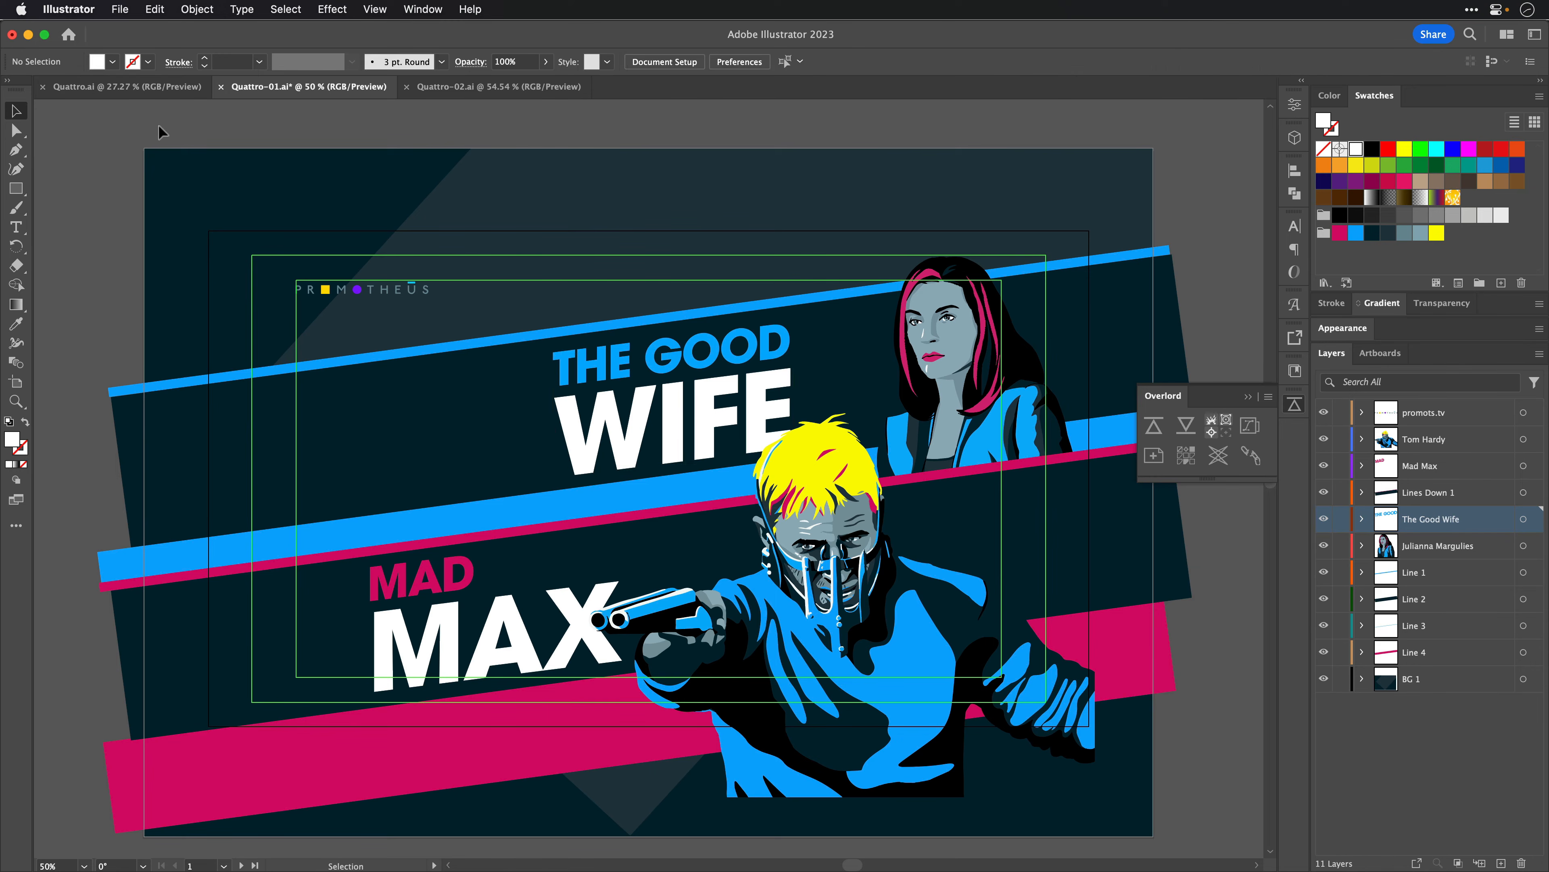
Step: Return to After Effects and create a new 1920x1080 composition named Comp 1 at 25 fps, lasting 5 seconds
{"action": "key", "text": "a"}
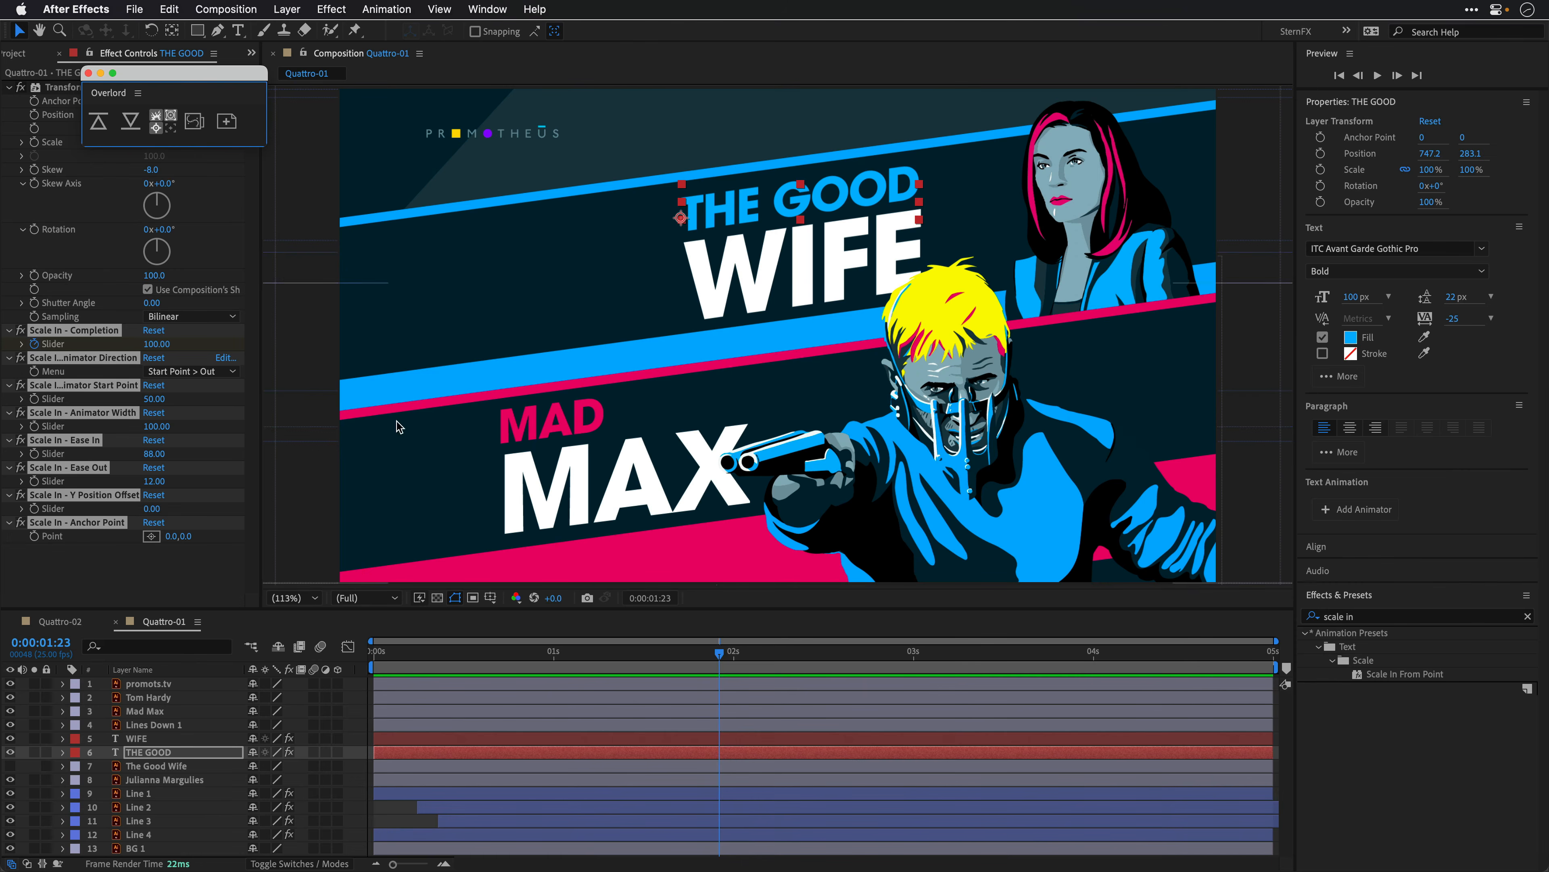
{"action": "key", "text": "super+n"}
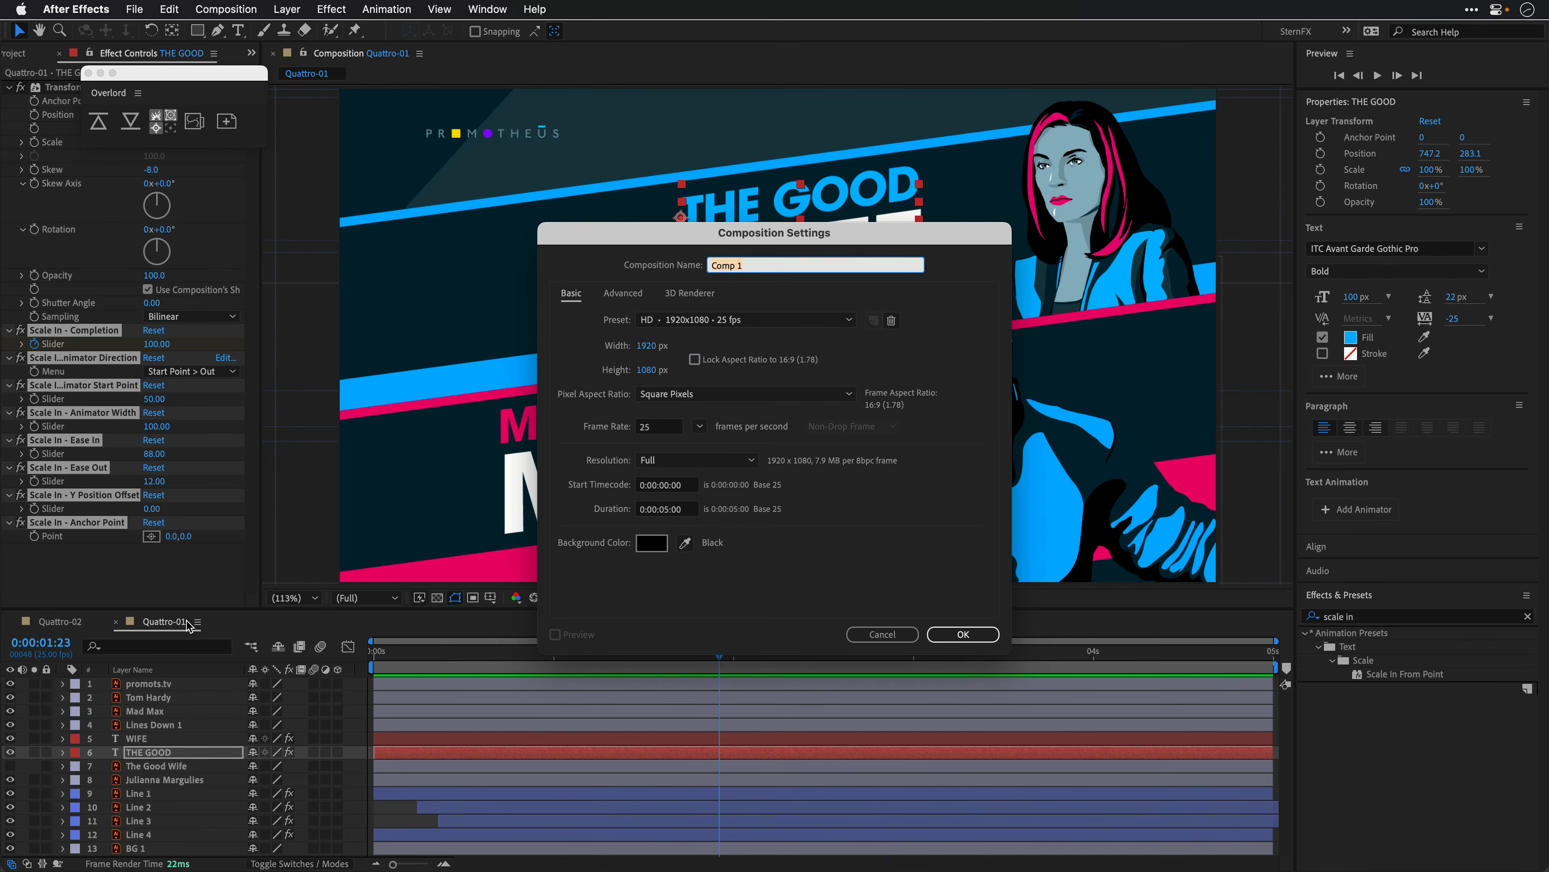
{"action": "key", "text": "Return"}
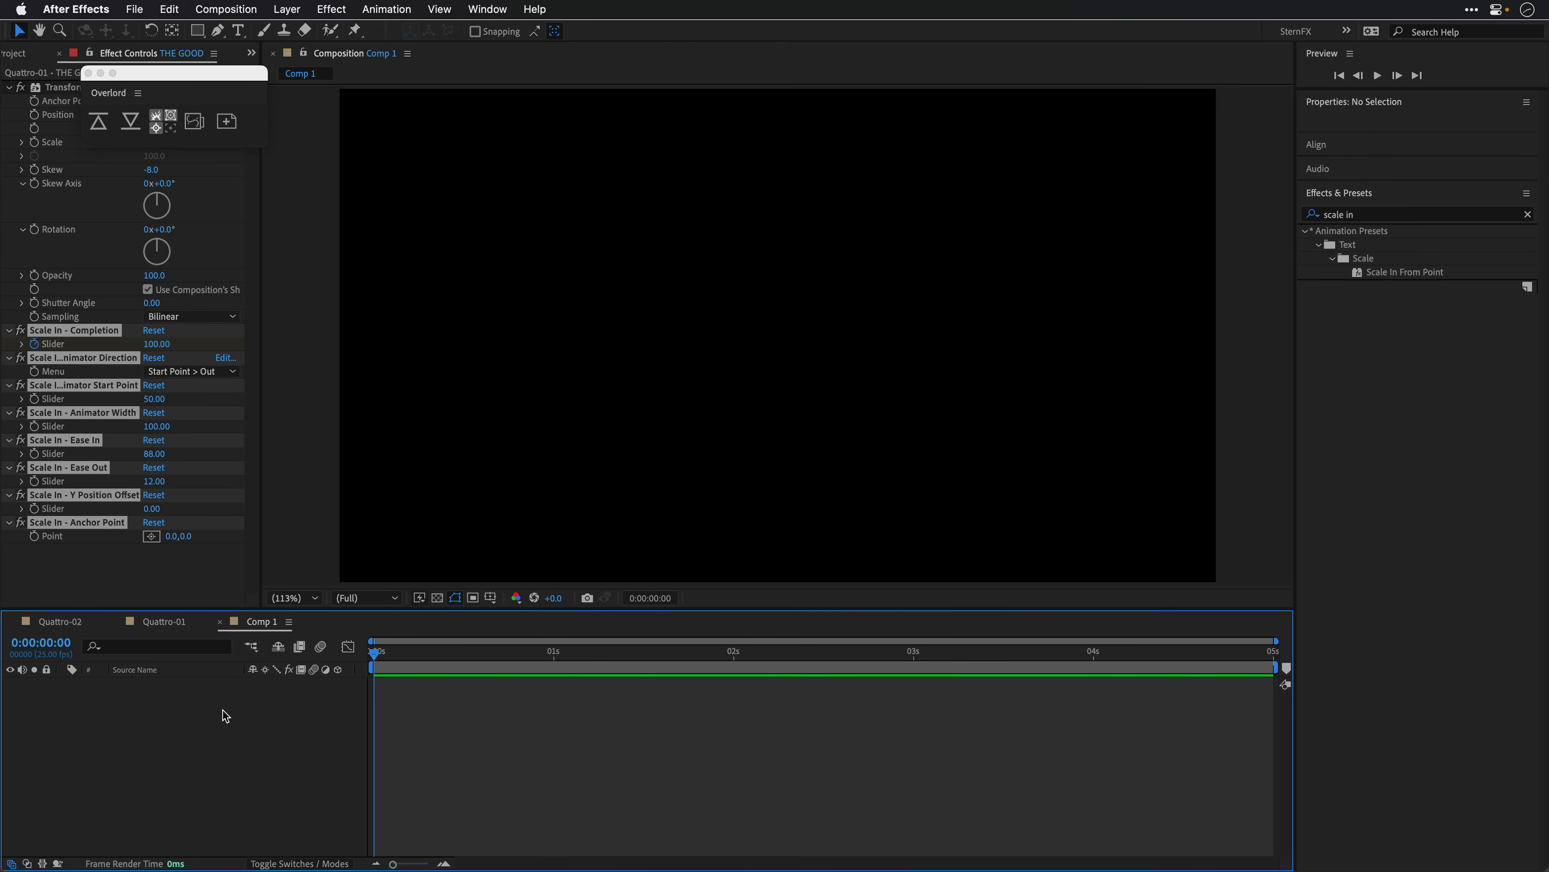
Step: Switch to Illustrator, select all the Quattro-01 artwork and push it to the new After Effects composition with Overlord
{"action": "key", "text": "super+Tab"}
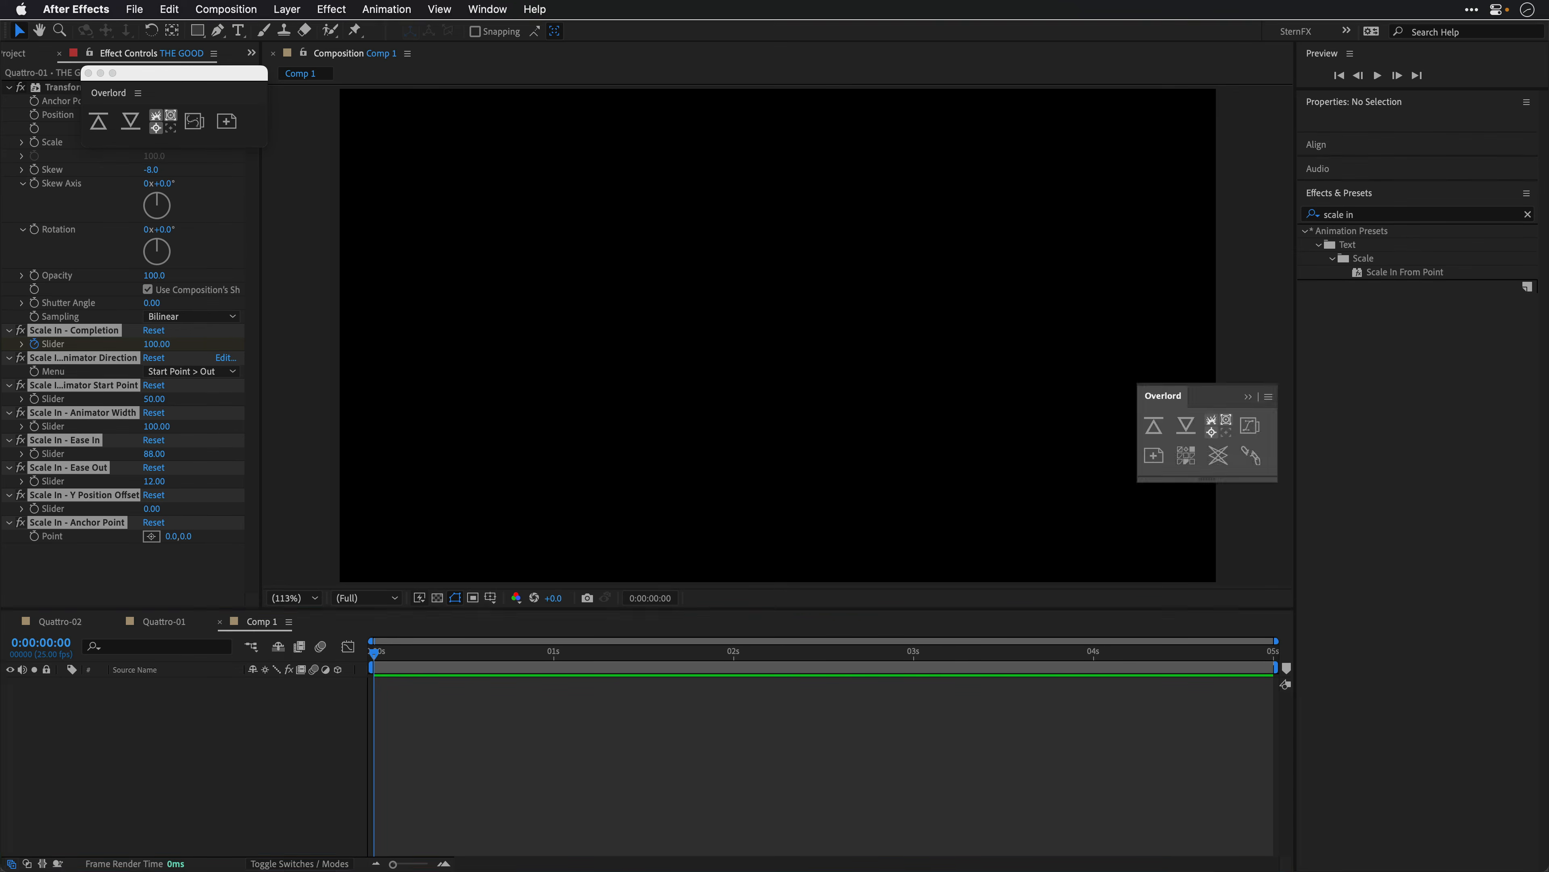
{"action": "key", "text": "super+a"}
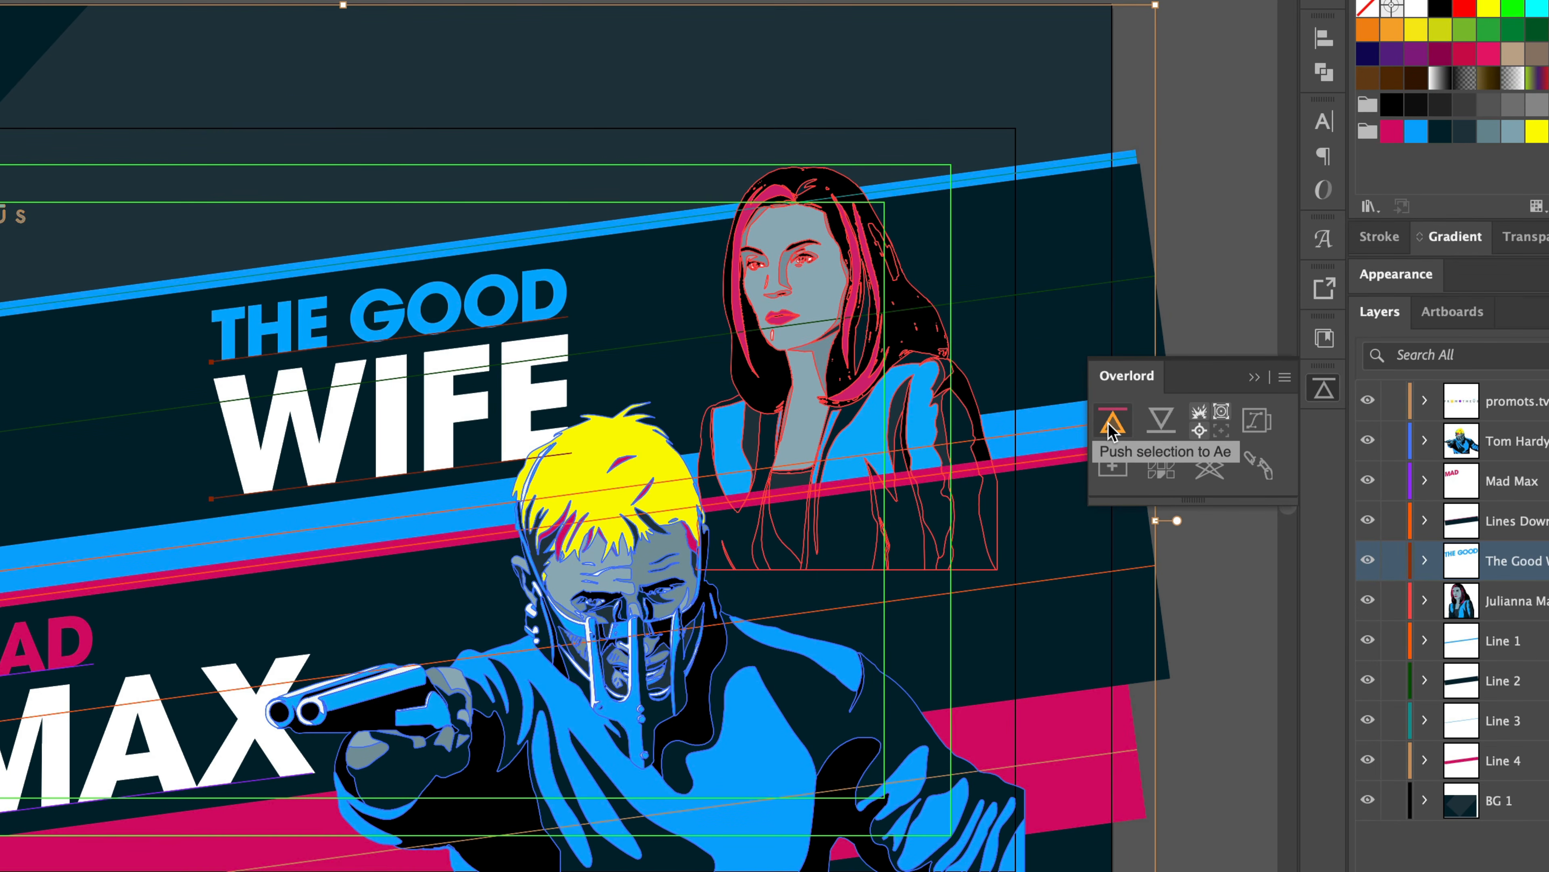
{"action": "left_click", "coordinate": [1110, 422]}
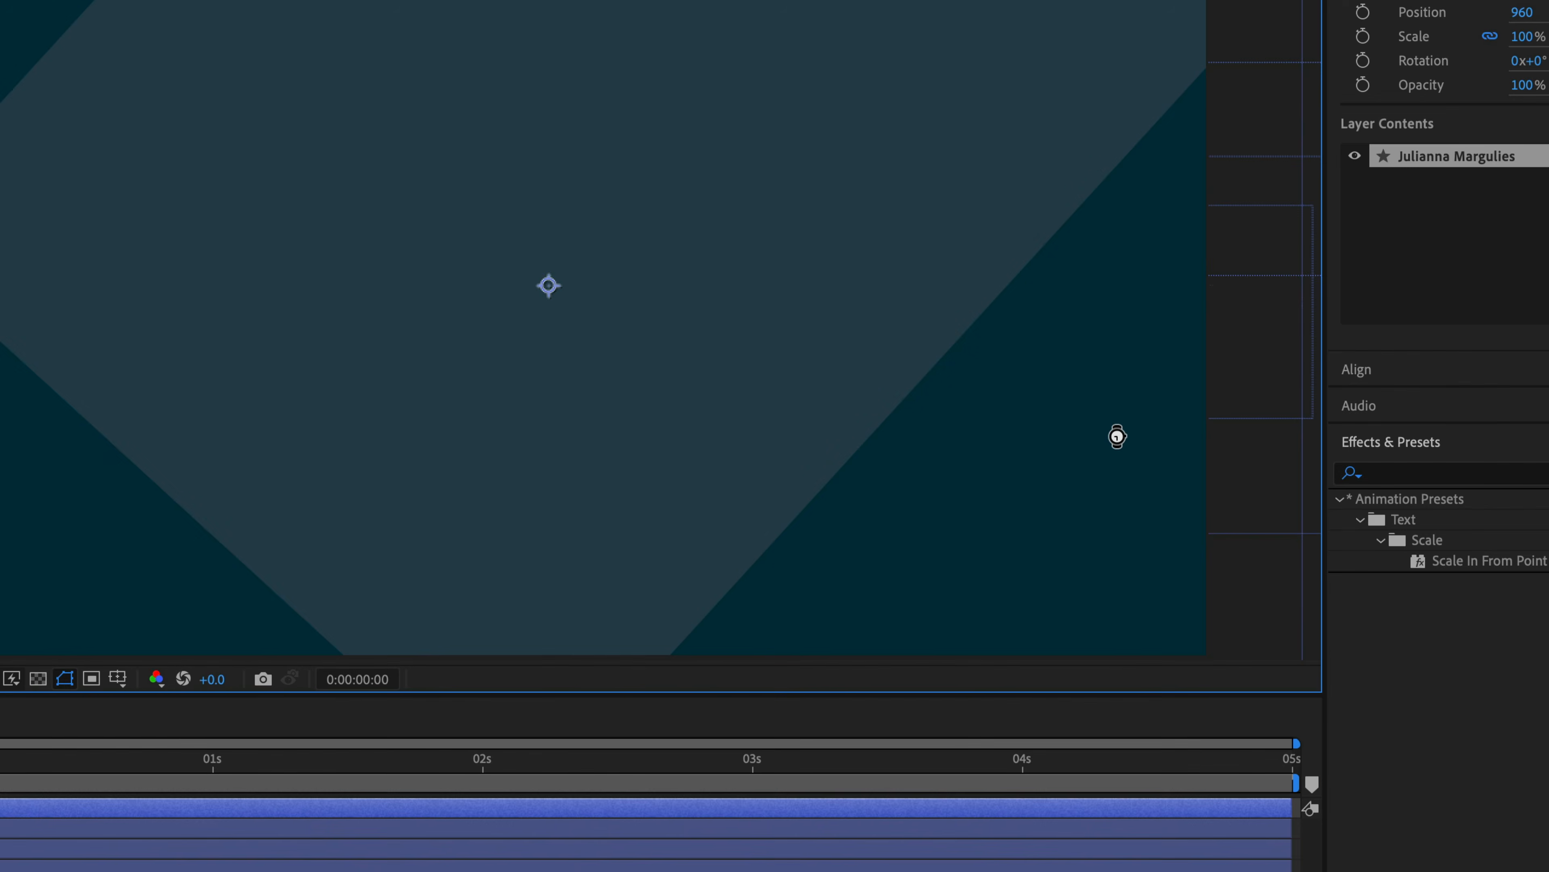
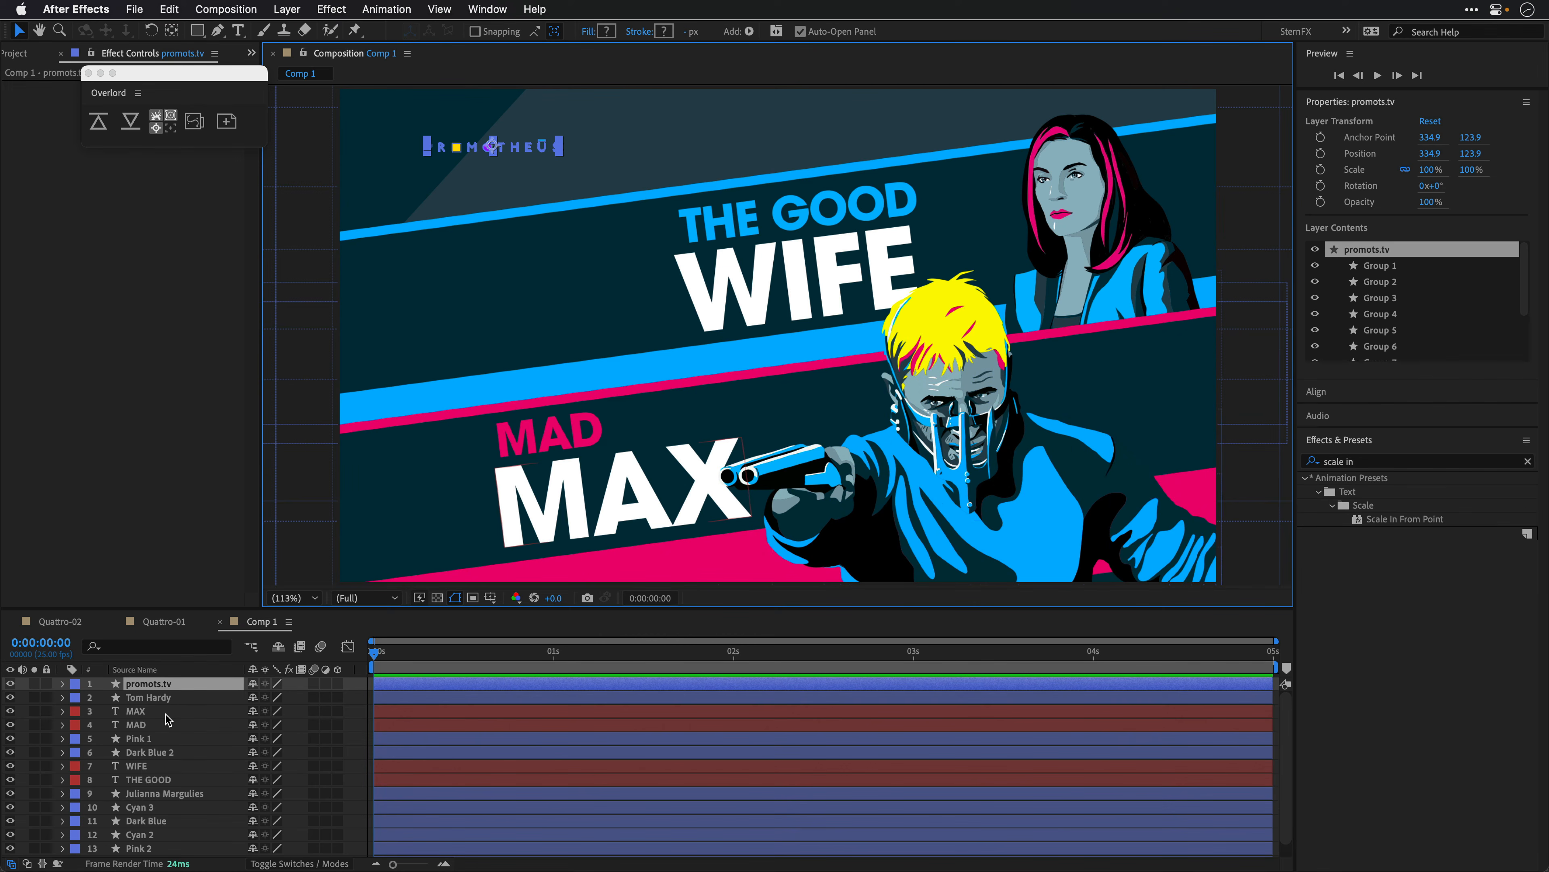
Step: Select the imported MAX text layer to inspect it, and shift the Tom Hardy shape layer around the composition
{"action": "left_click", "coordinate": [146, 715]}
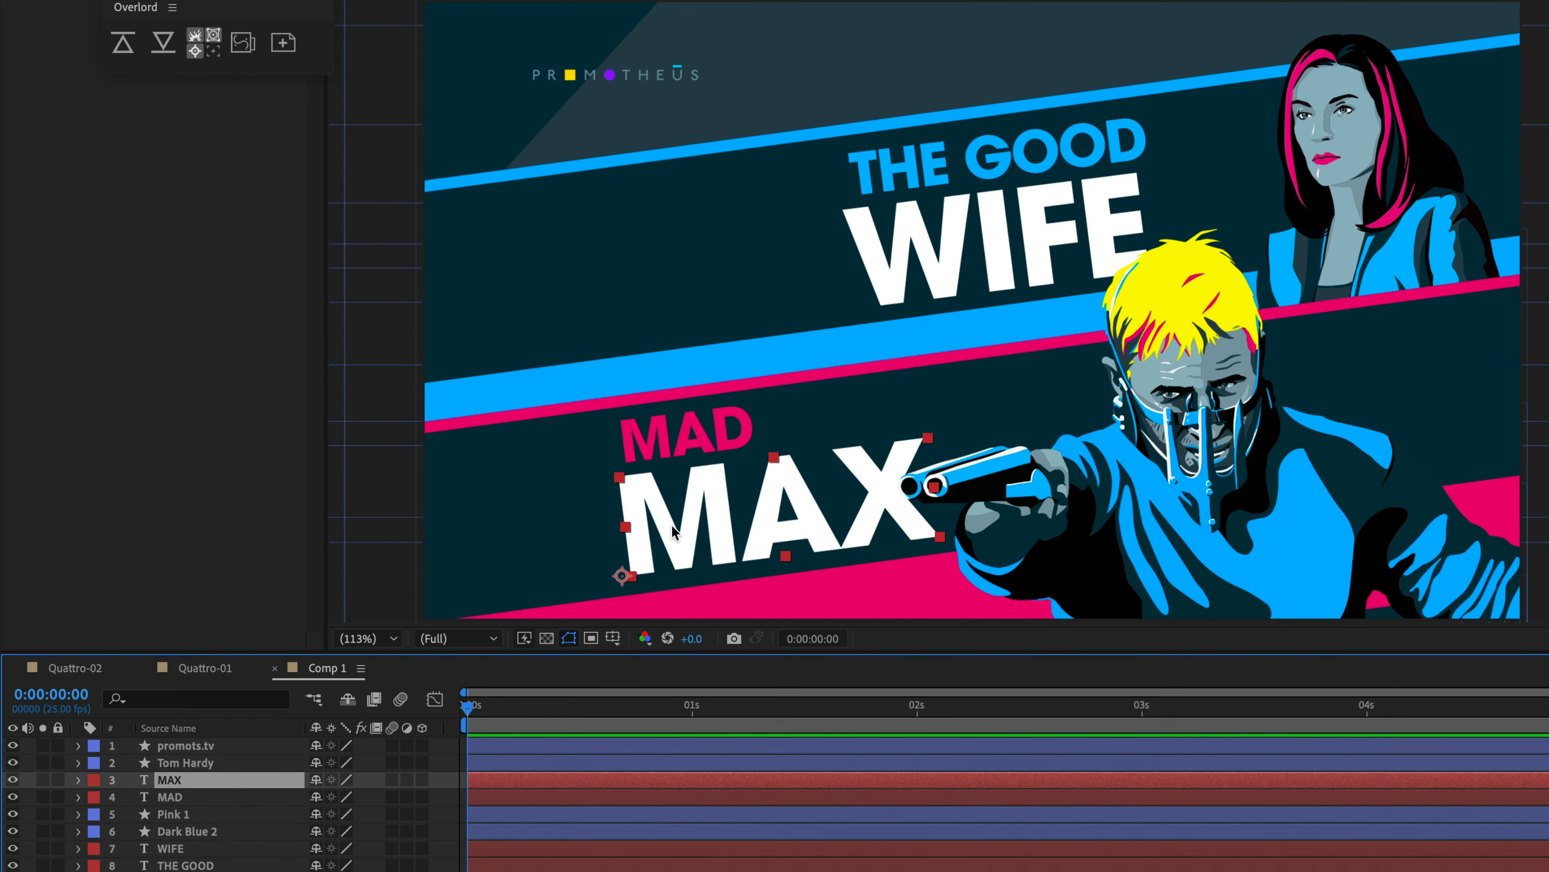
{"action": "left_click", "coordinate": [186, 764]}
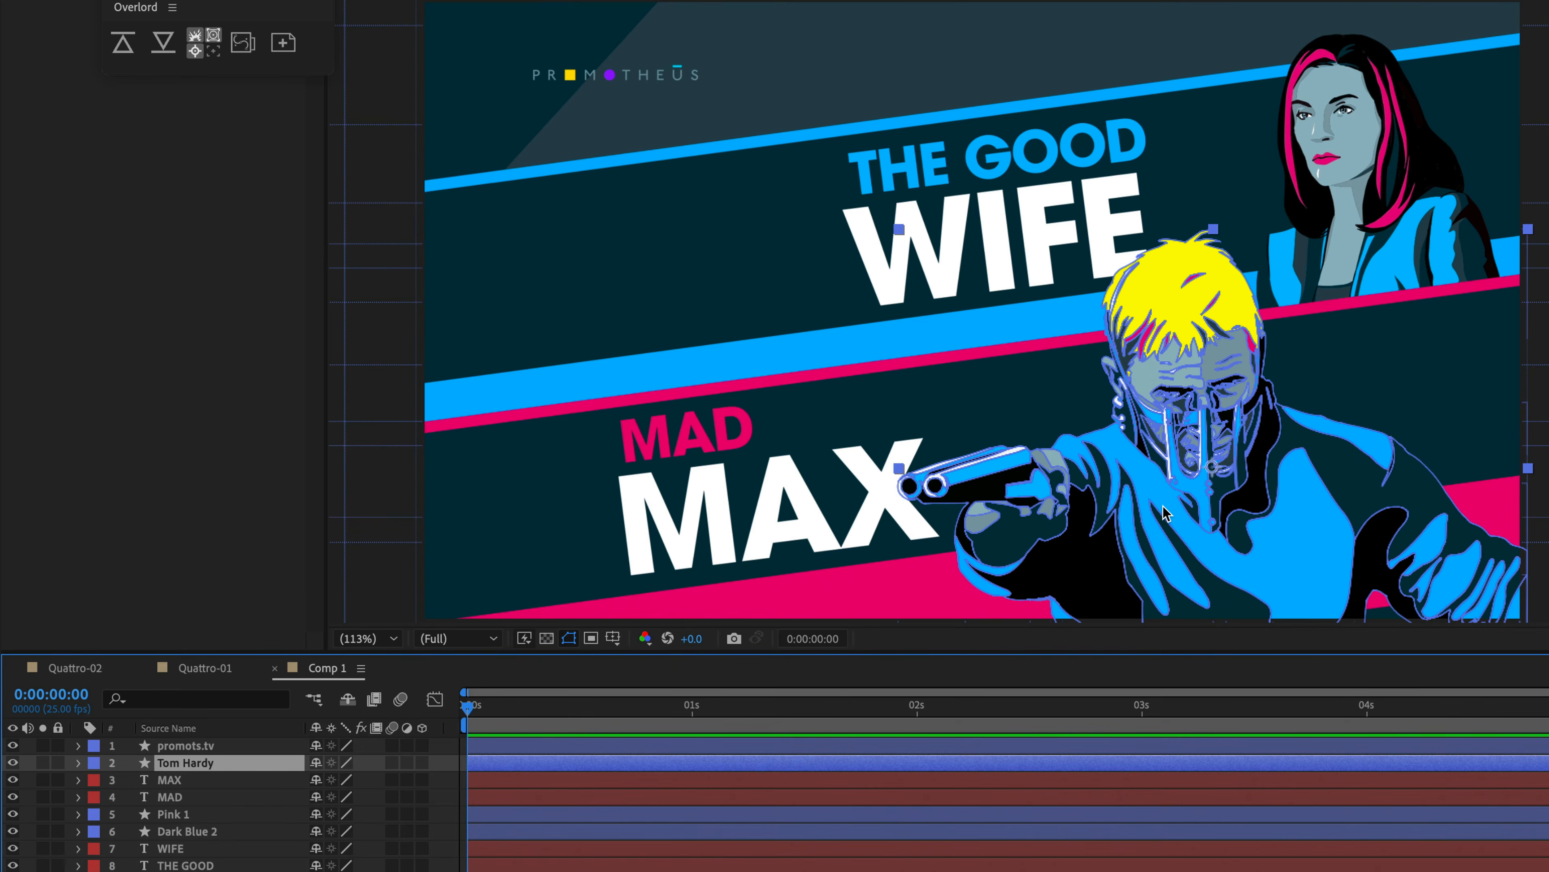
{"action": "left_click_drag", "start_coordinate": [1164, 508], "coordinate": [1108, 360]}
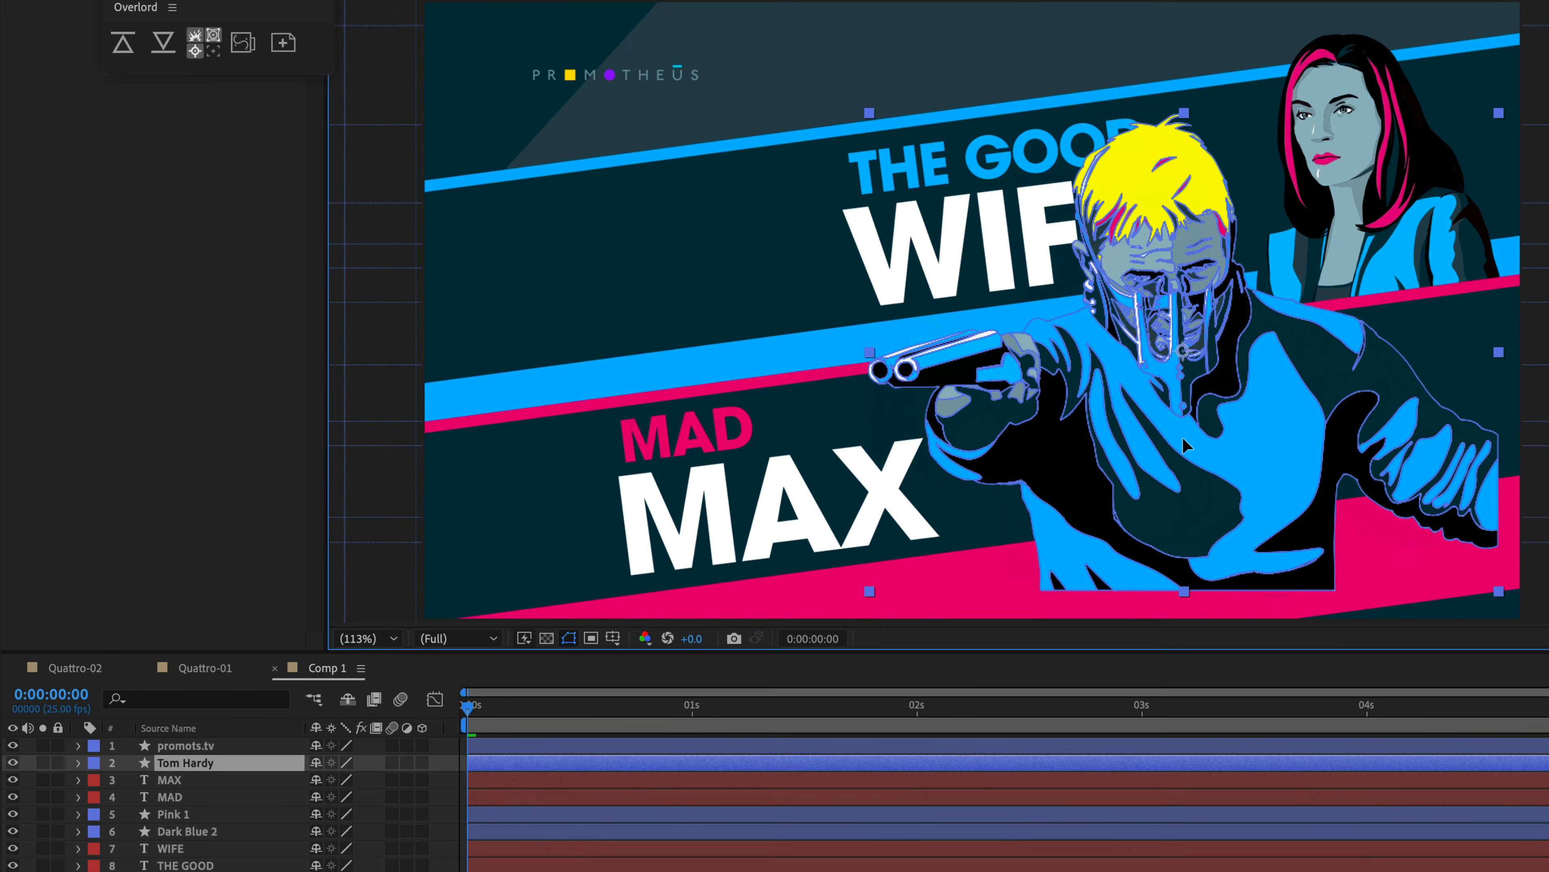
{"action": "mouse_move", "coordinate": [1186, 446]}
{"action": "left_mouse_down"}
{"action": "mouse_move", "coordinate": [1205, 464]}
{"action": "mouse_move", "coordinate": [1190, 455]}
{"action": "mouse_move", "coordinate": [1216, 451]}
{"action": "mouse_move", "coordinate": [1193, 451]}
{"action": "left_mouse_up"}
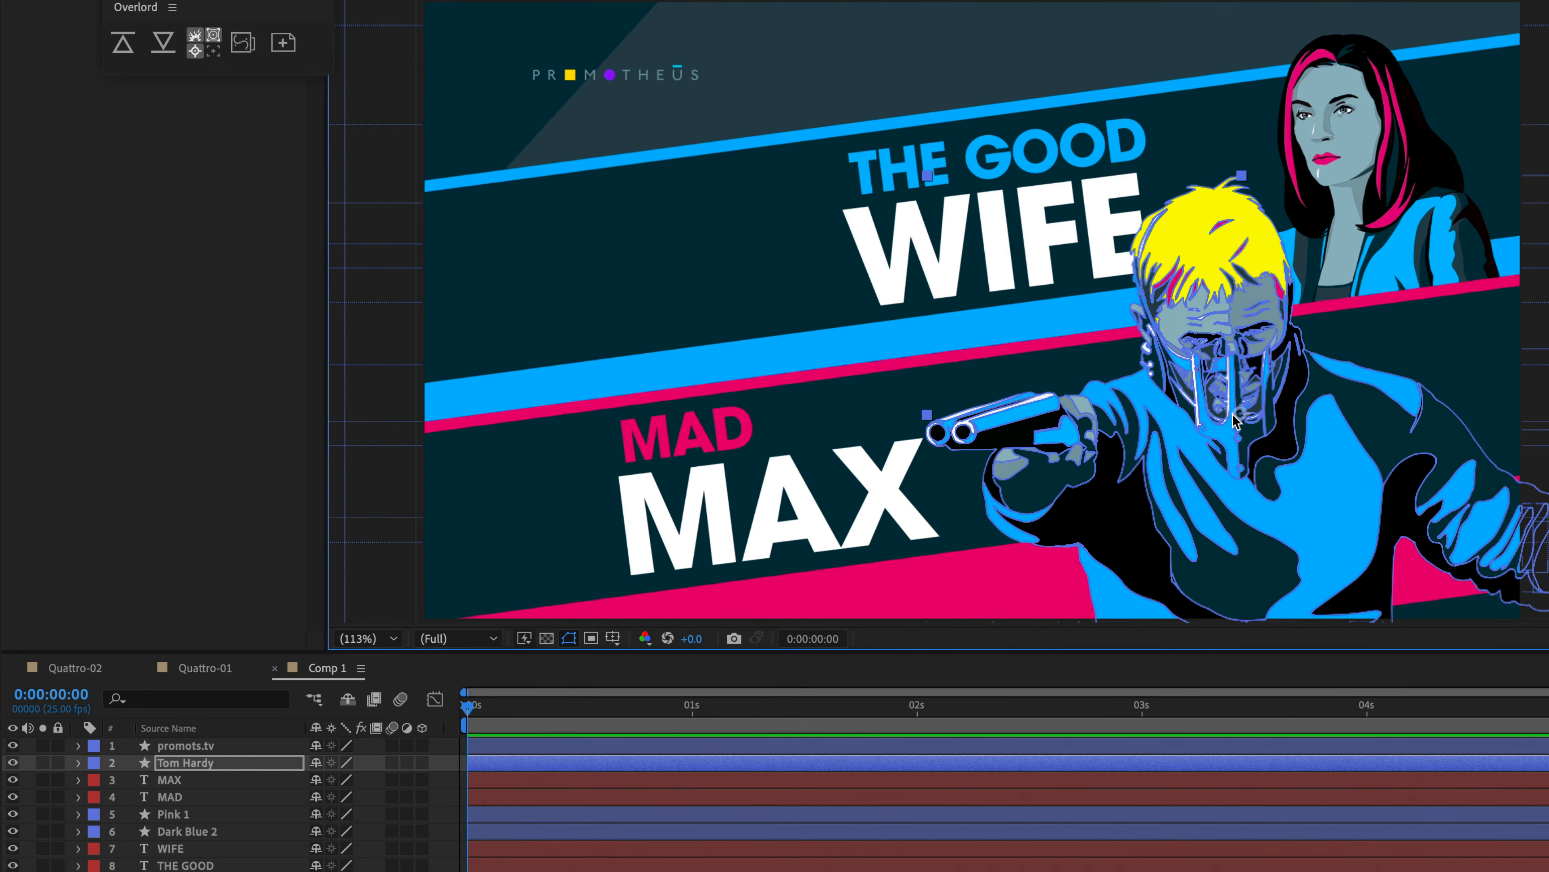
Step: Undo the Tom Hardy layer's shift, move the Overlord panel clear of the project items, and close the Comp 1 timeline
{"action": "key", "text": "super+z"}
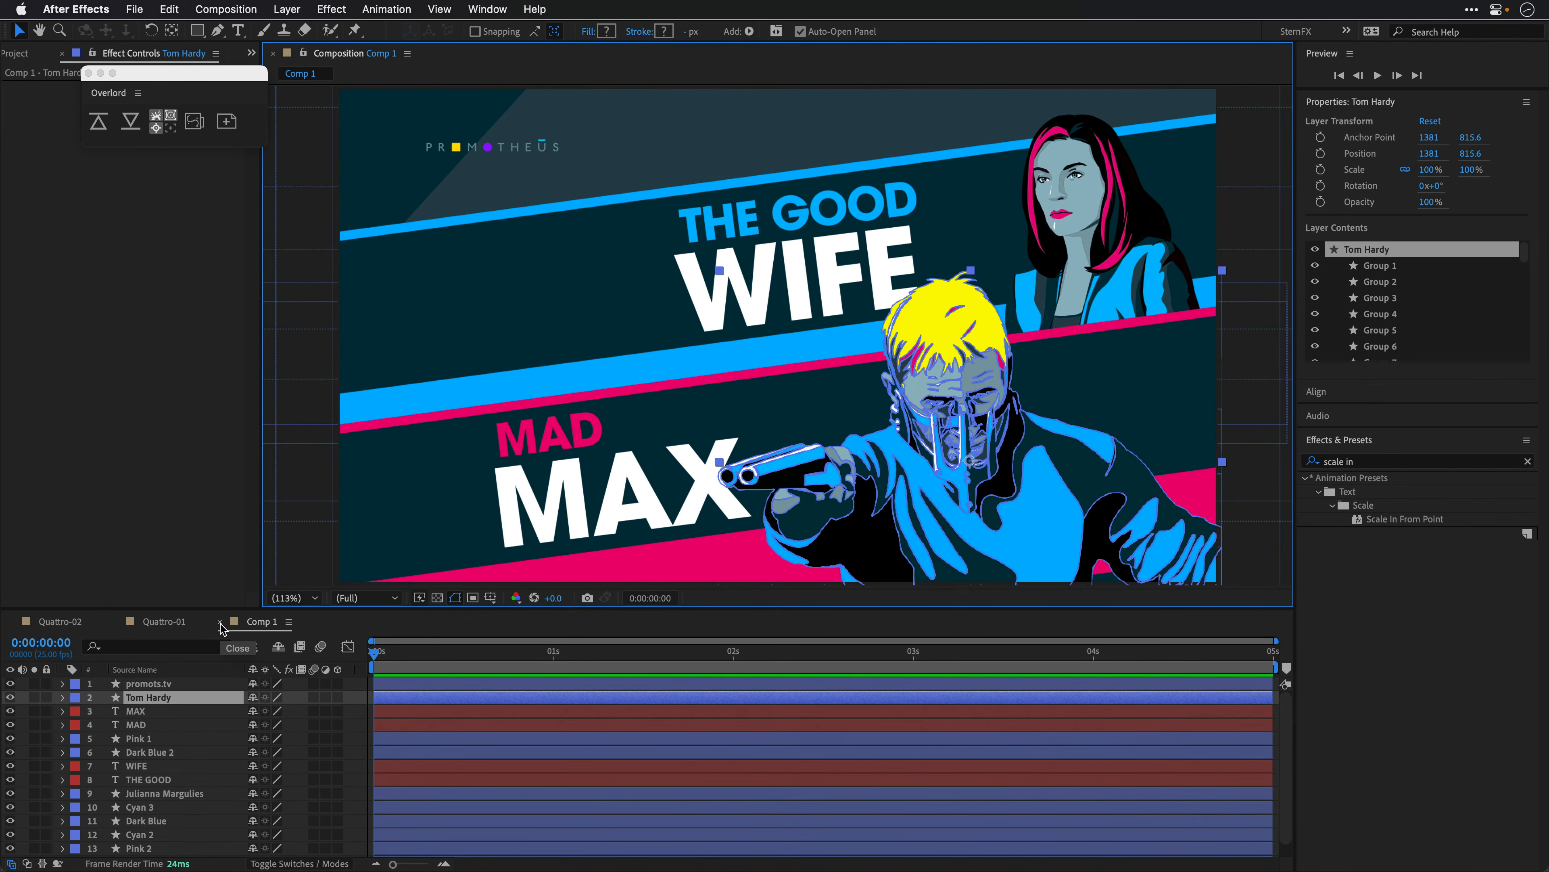
{"action": "left_click", "coordinate": [18, 54]}
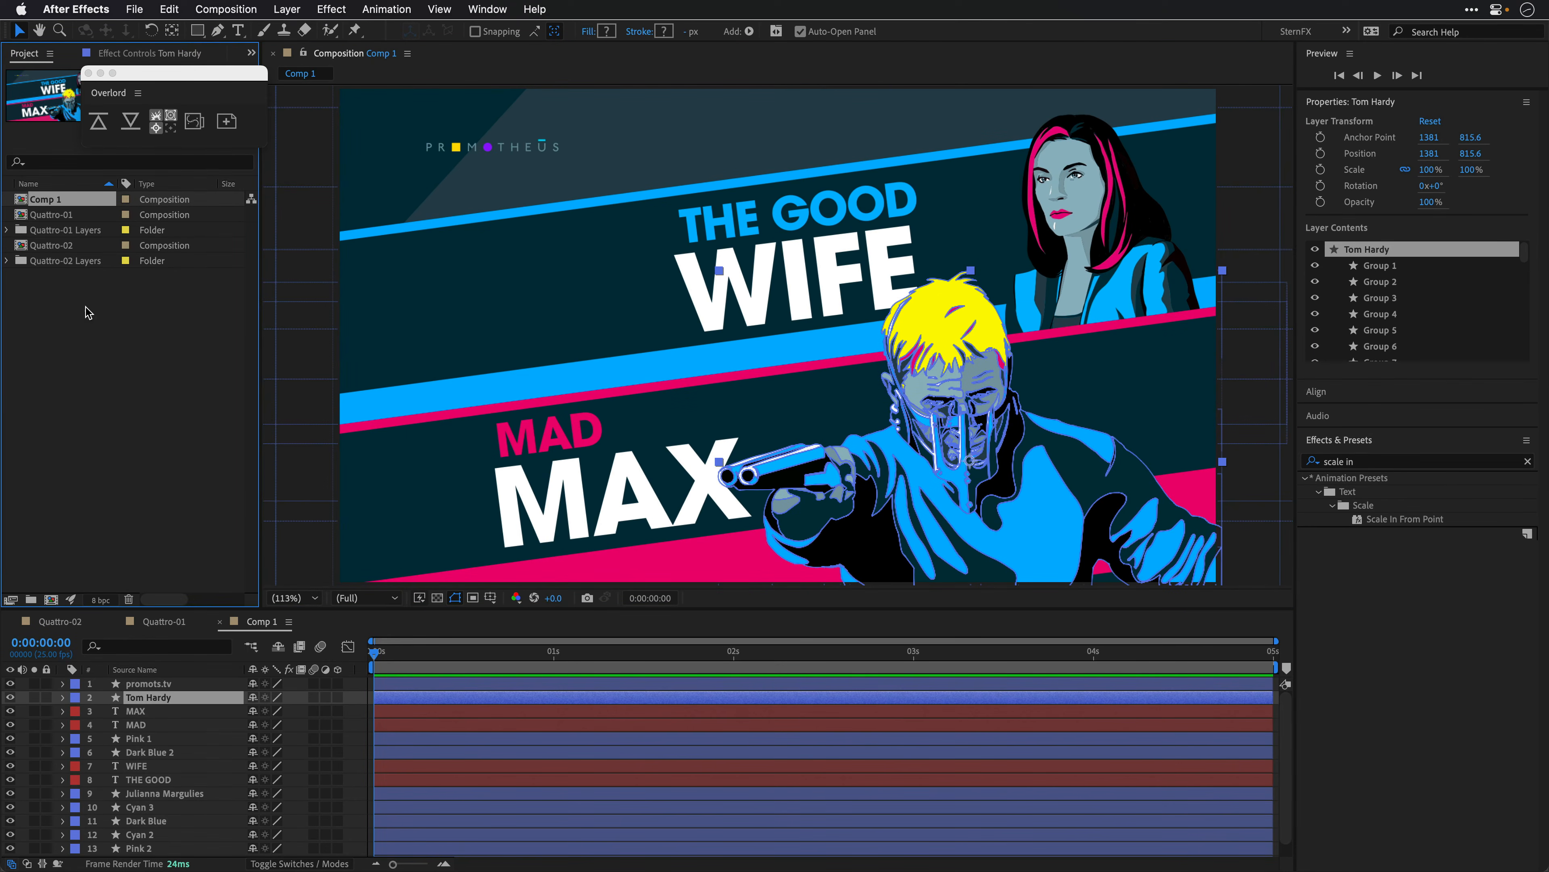
{"action": "left_click_drag", "start_coordinate": [171, 79], "coordinate": [168, 399]}
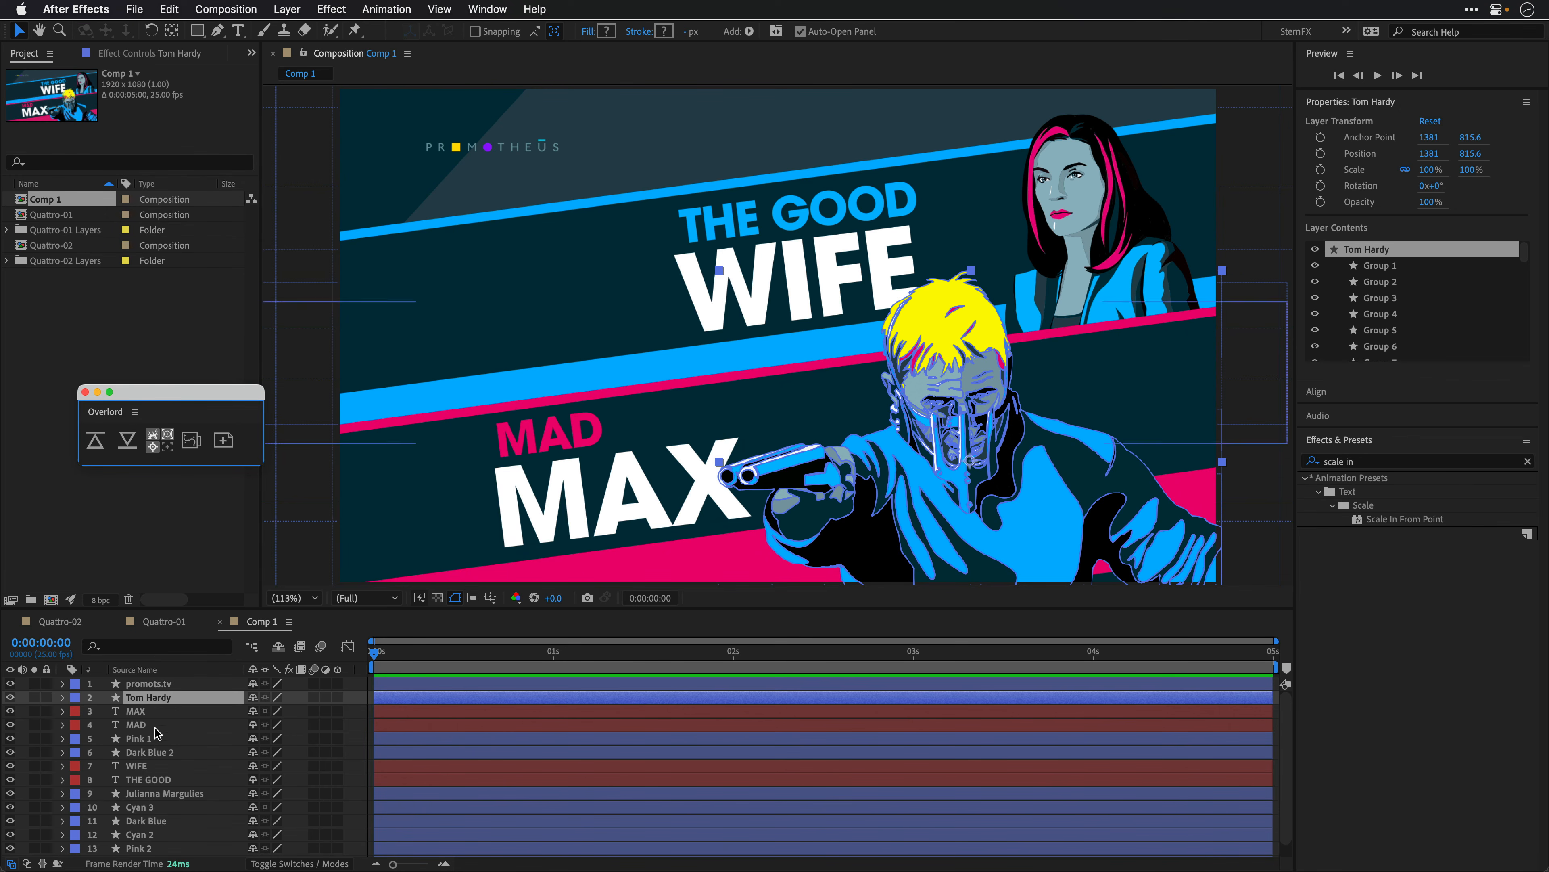
{"action": "left_click", "coordinate": [219, 622]}
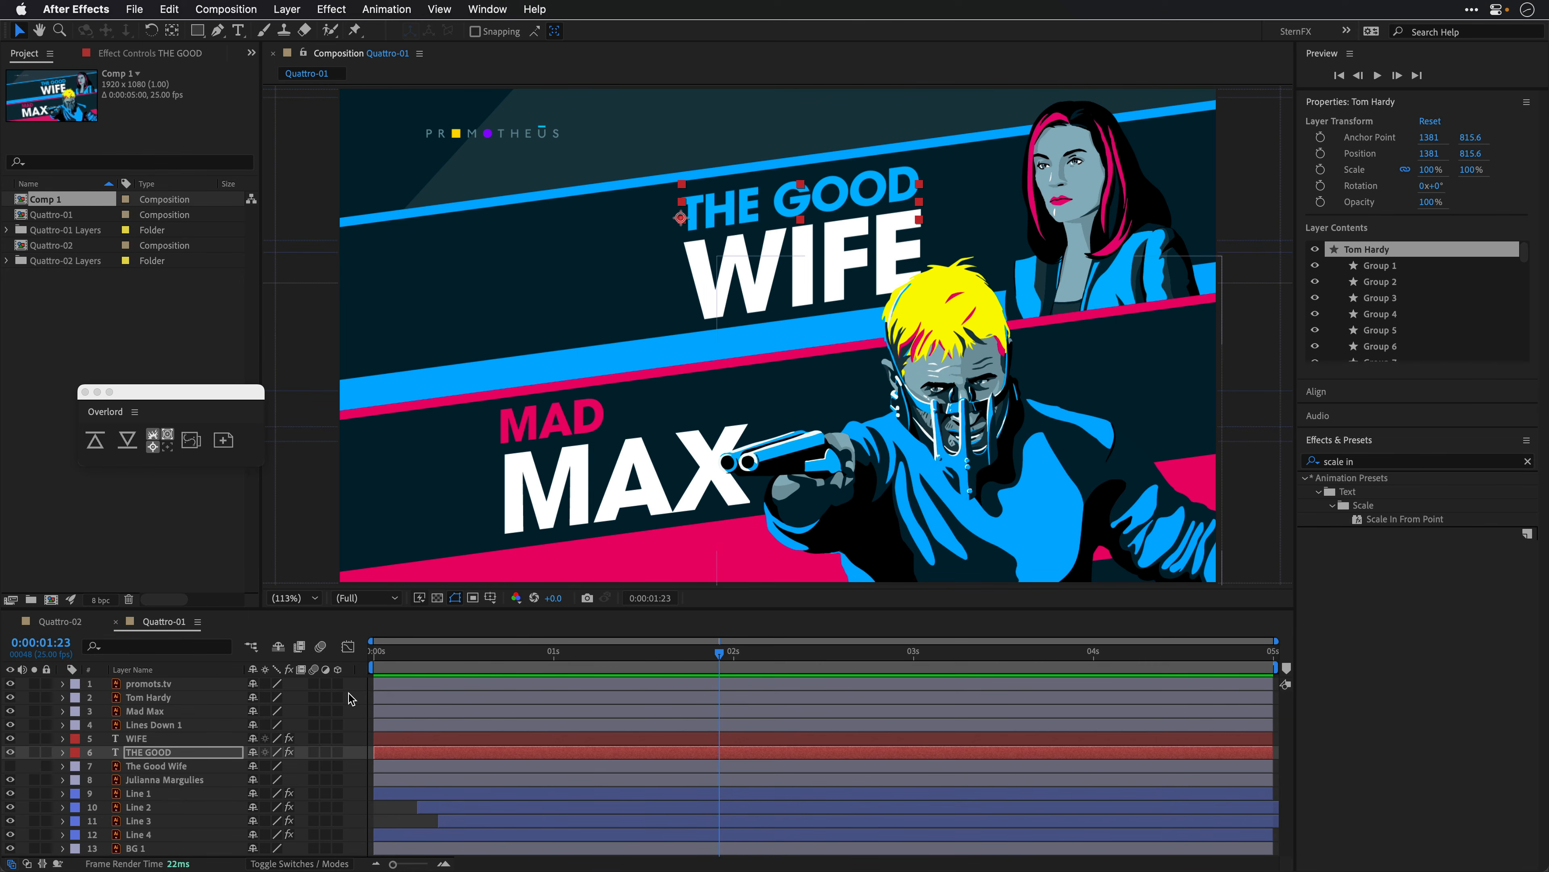
Step: Switch to Illustrator, clear the selection, and select the artwork on BG 1 and Line 1 through Line 4
{"action": "key", "text": "super+Tab"}
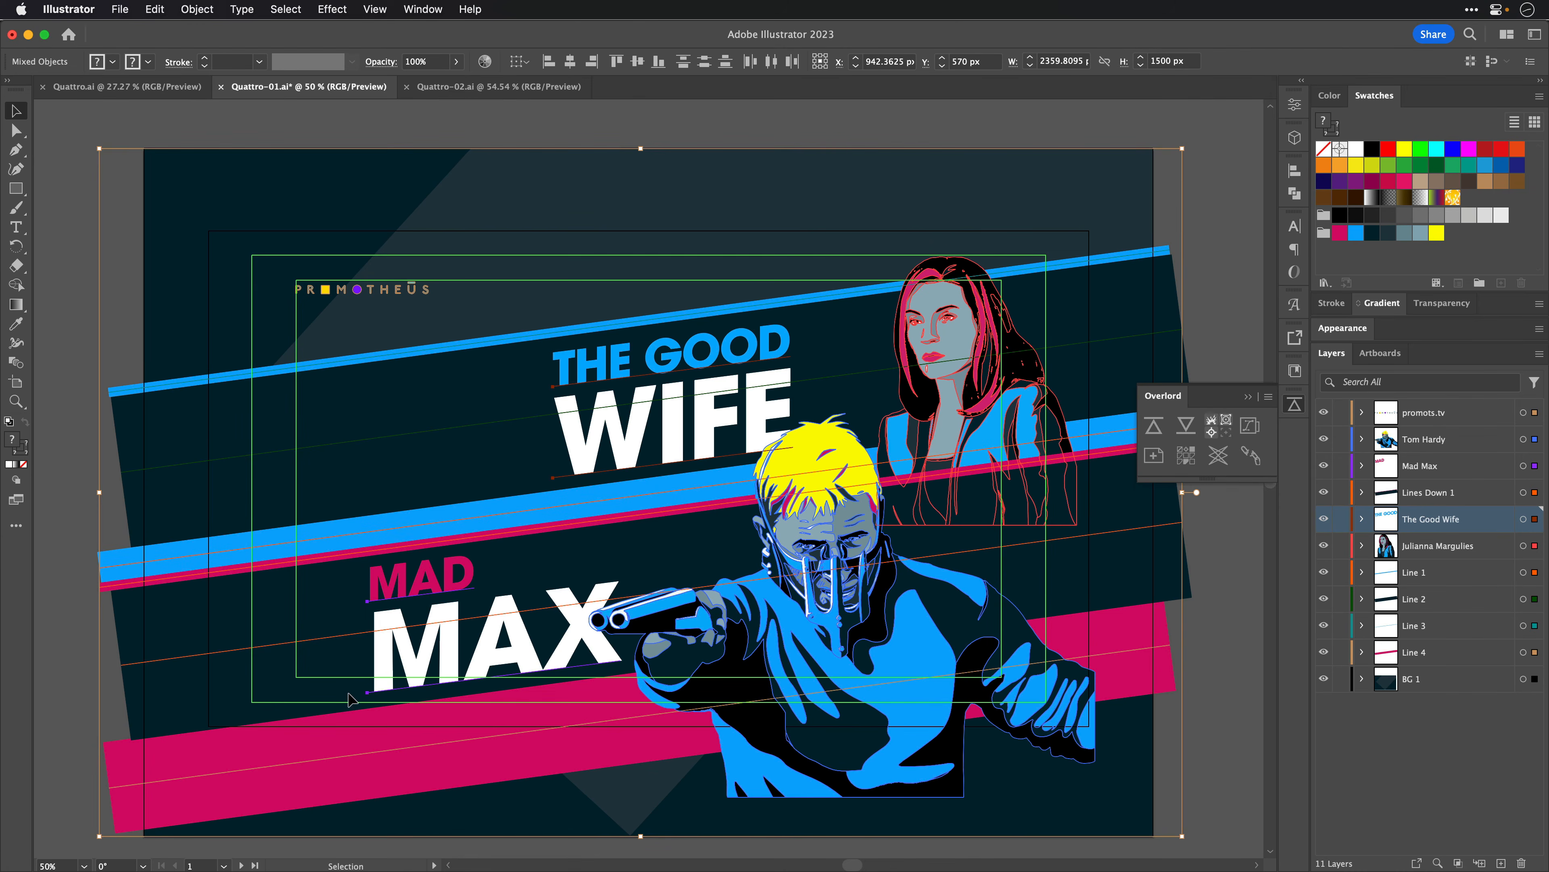
{"action": "key", "text": "super+shift+a"}
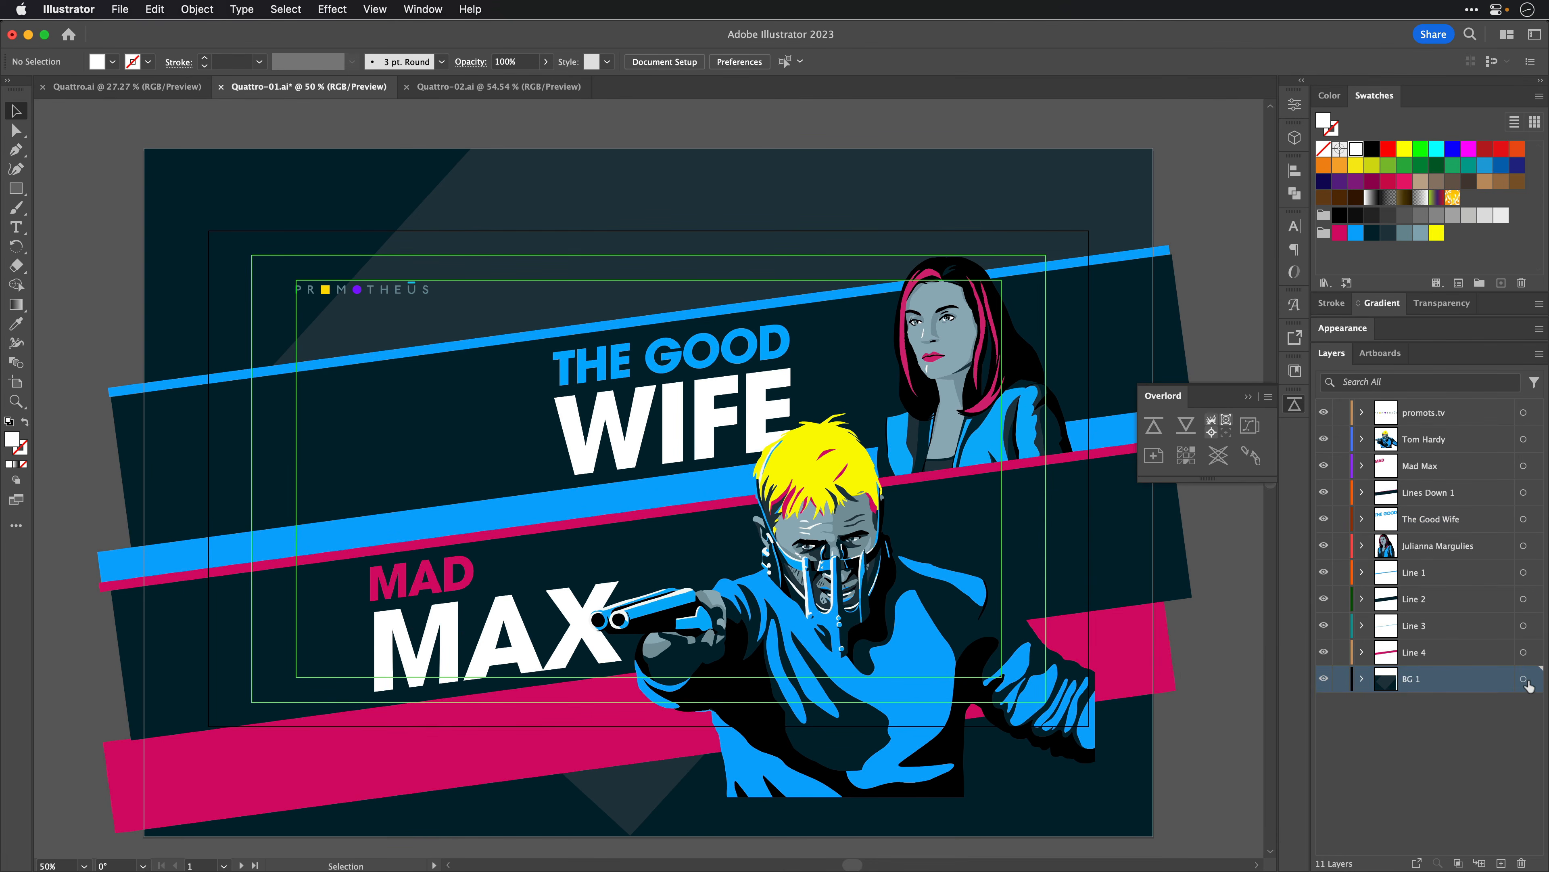
{"action": "left_click", "coordinate": [1523, 678]}
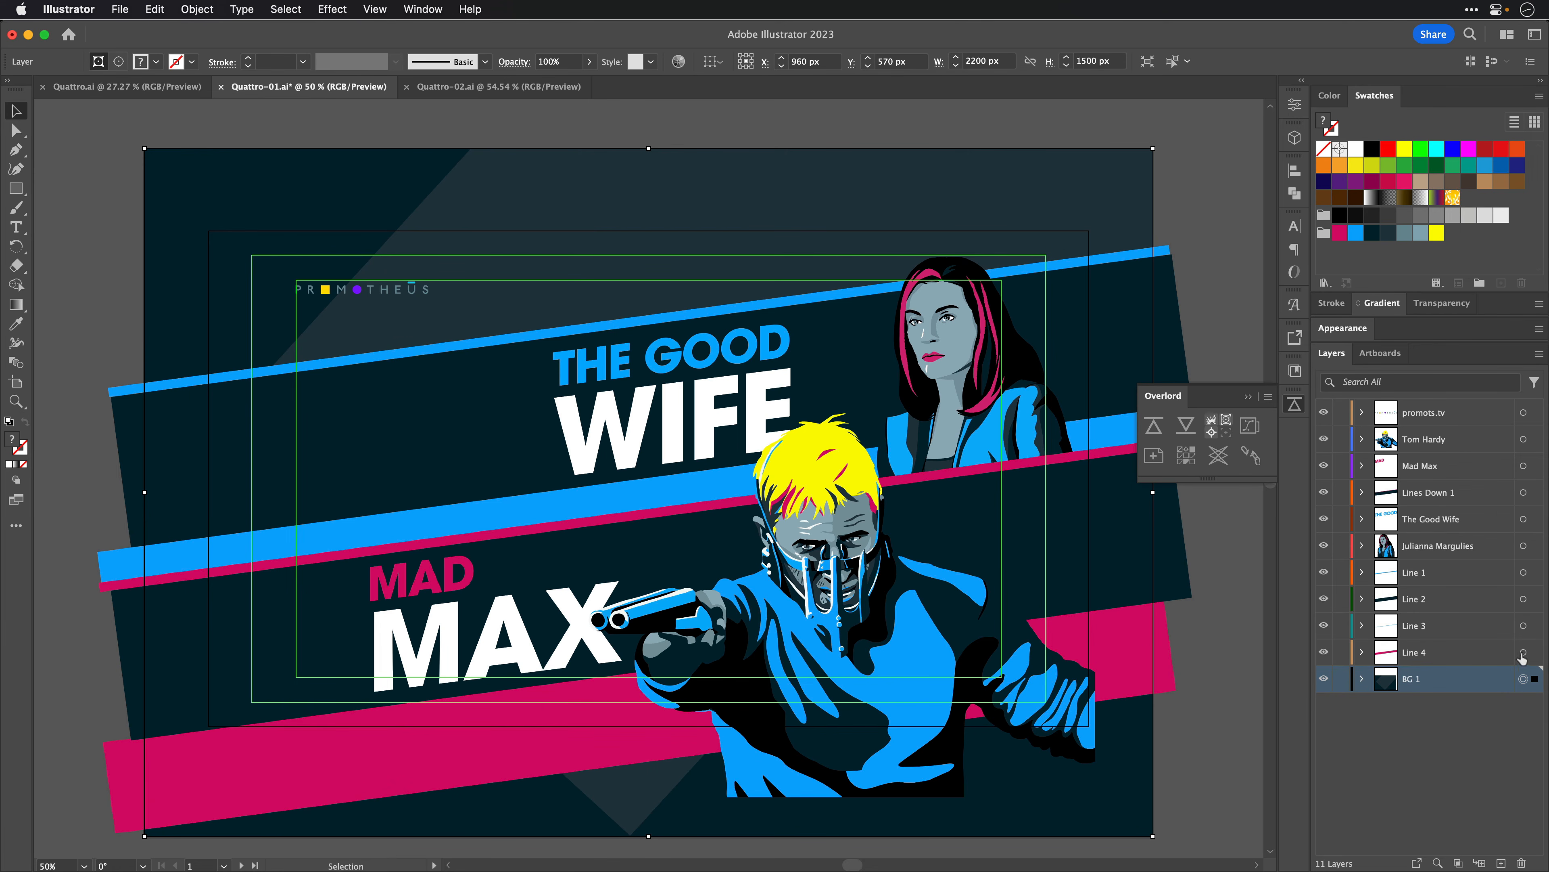
{"action": "left_click", "coordinate": [1524, 651], "text": "shift"}
{"action": "left_click", "coordinate": [1523, 625], "text": "shift"}
{"action": "left_click", "coordinate": [1523, 598], "text": "shift"}
{"action": "left_click", "coordinate": [1523, 574], "text": "shift"}
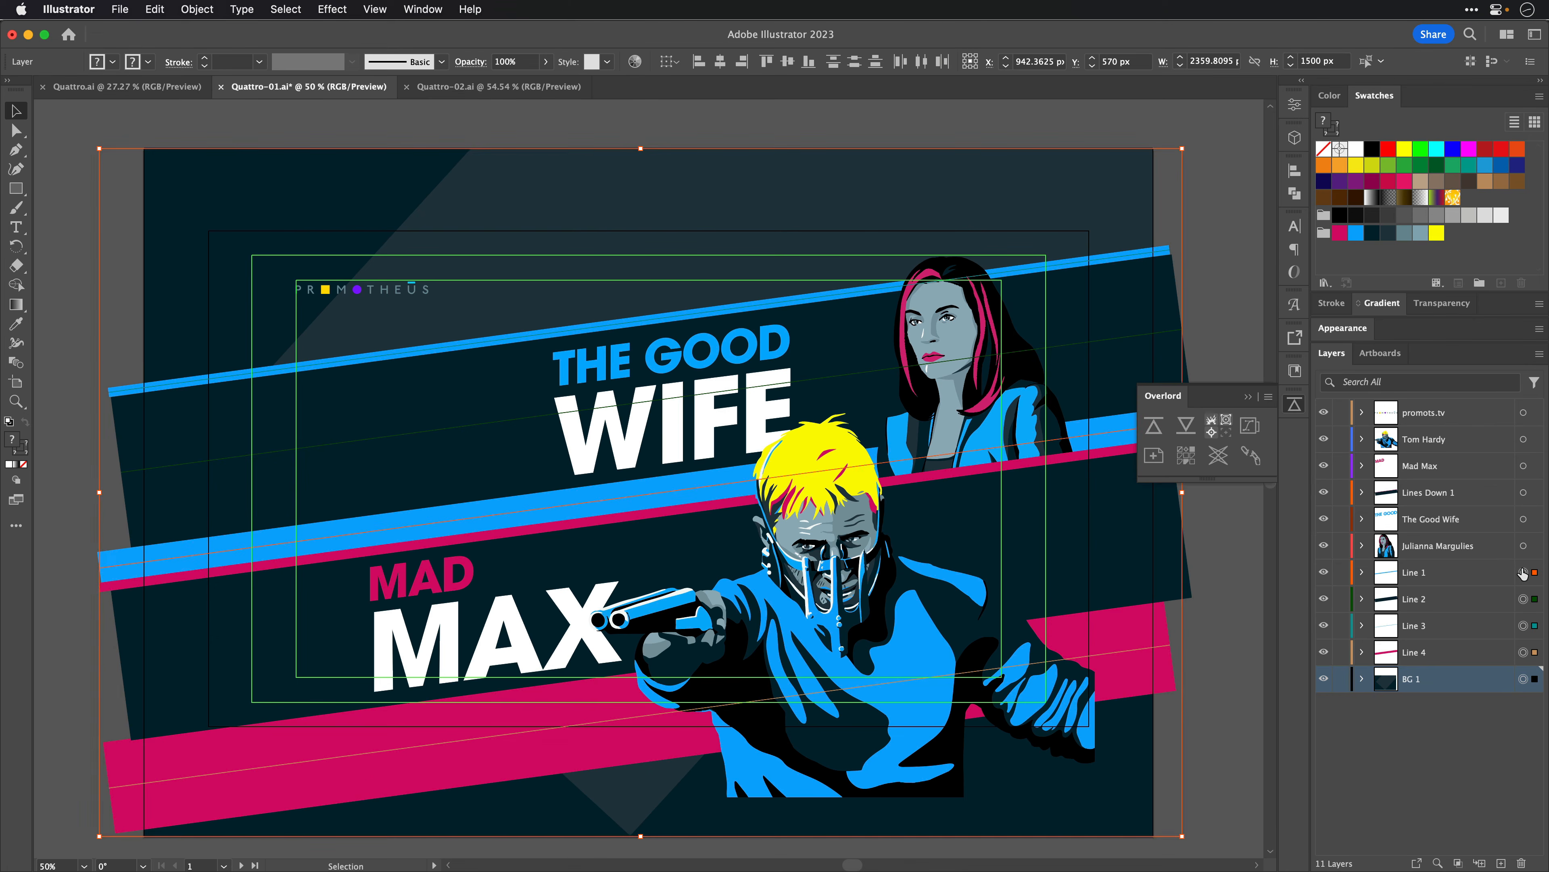
Step: Add The Good Wife, Lines Down 1, Mad Max and promots.tv to the selection and push it to Quattro-01 with Overlord
{"action": "left_click", "coordinate": [1523, 519], "text": "shift"}
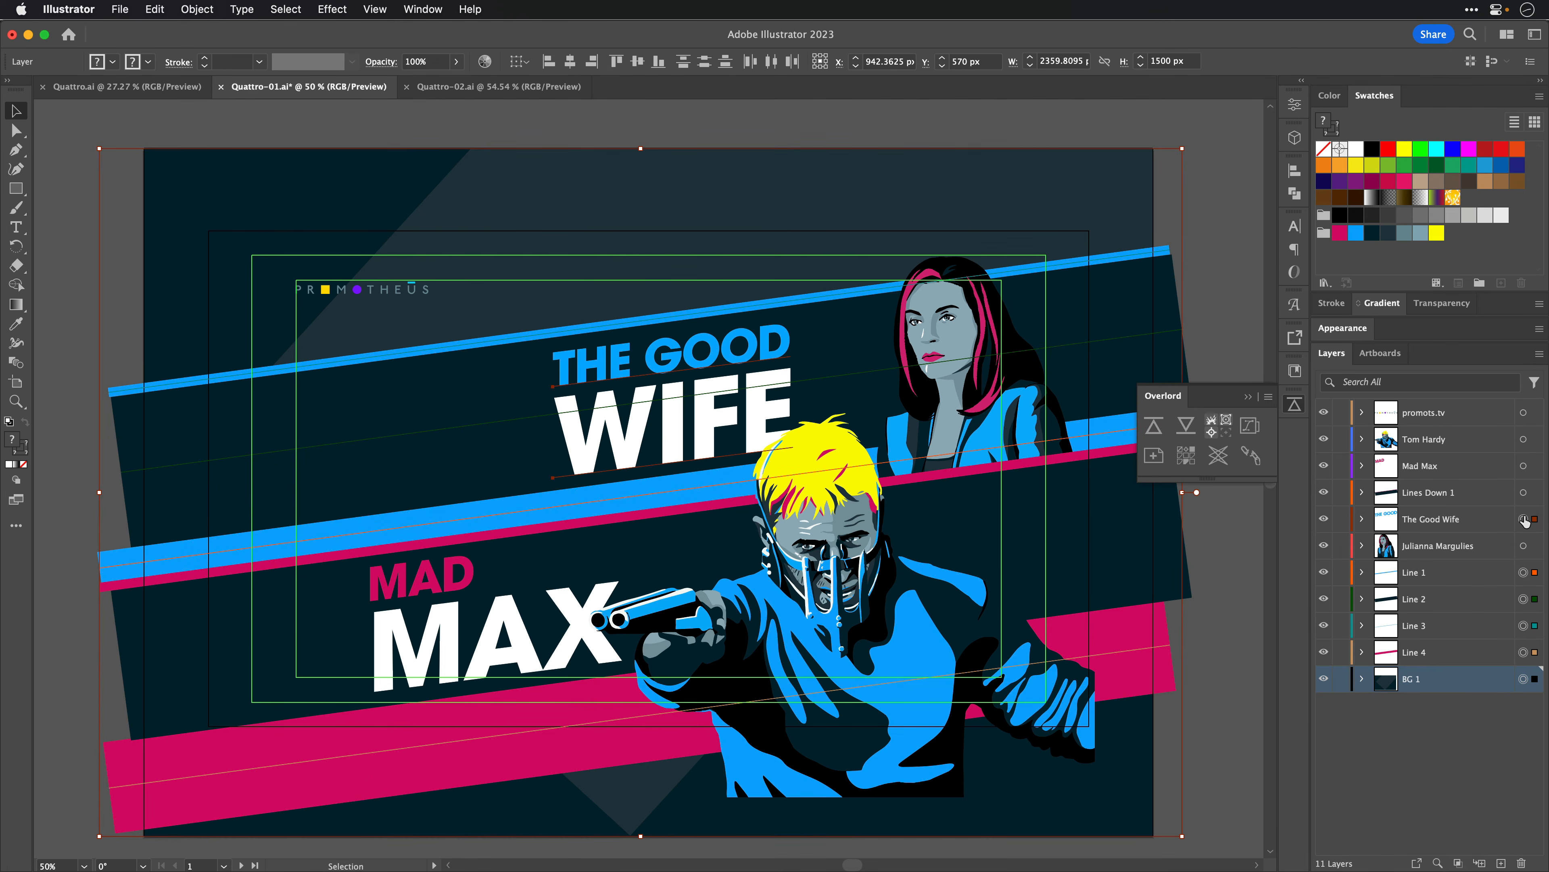
{"action": "left_click", "coordinate": [1523, 492], "text": "shift"}
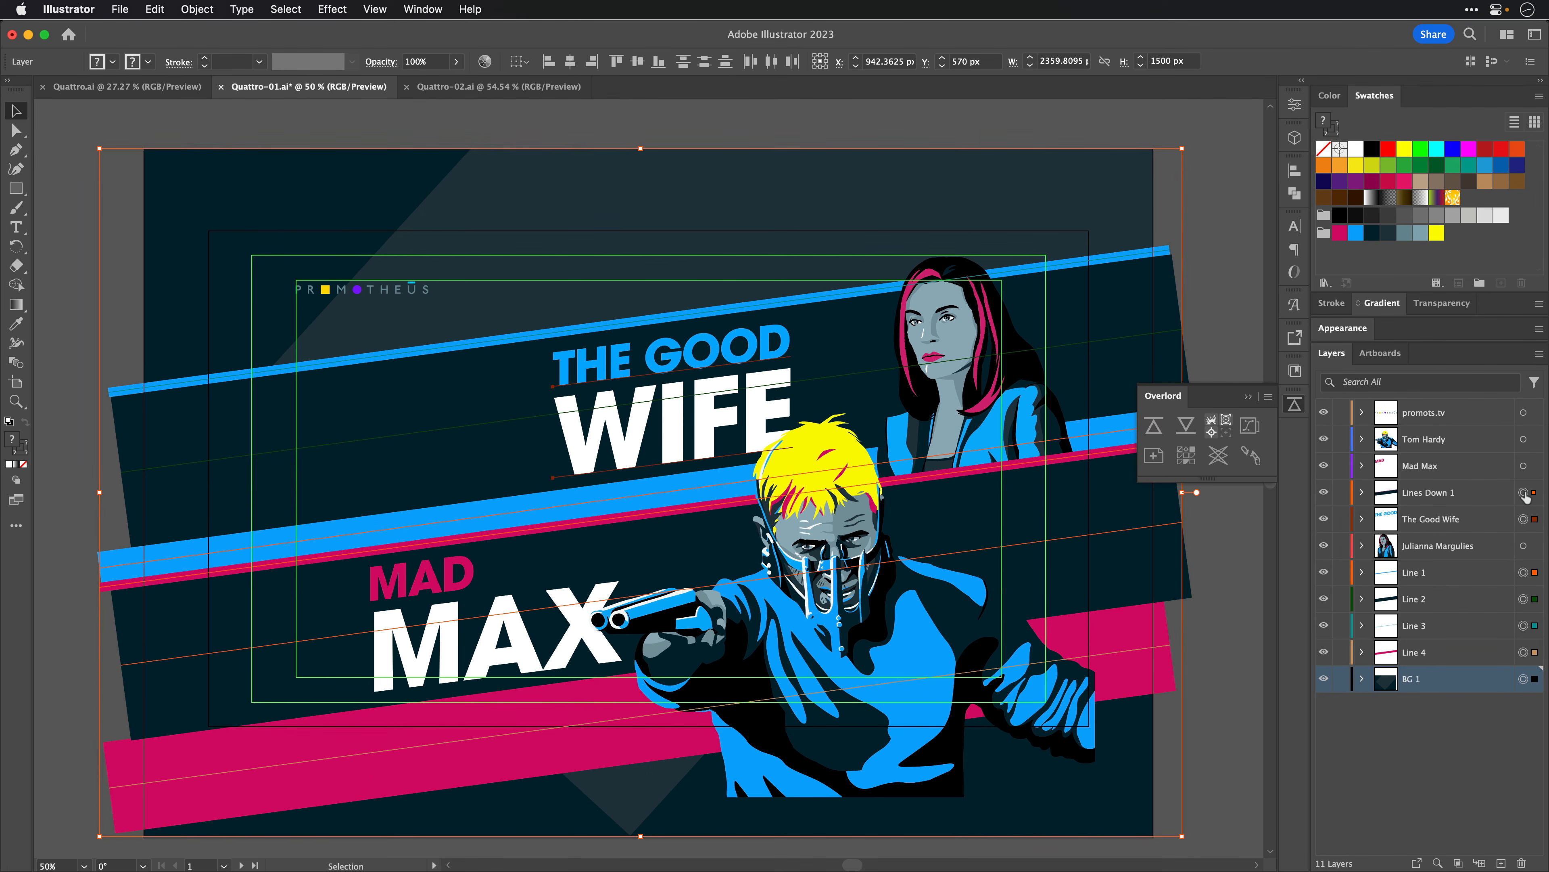
{"action": "left_click", "coordinate": [1523, 466], "text": "shift"}
{"action": "left_click", "coordinate": [1523, 413], "text": "shift"}
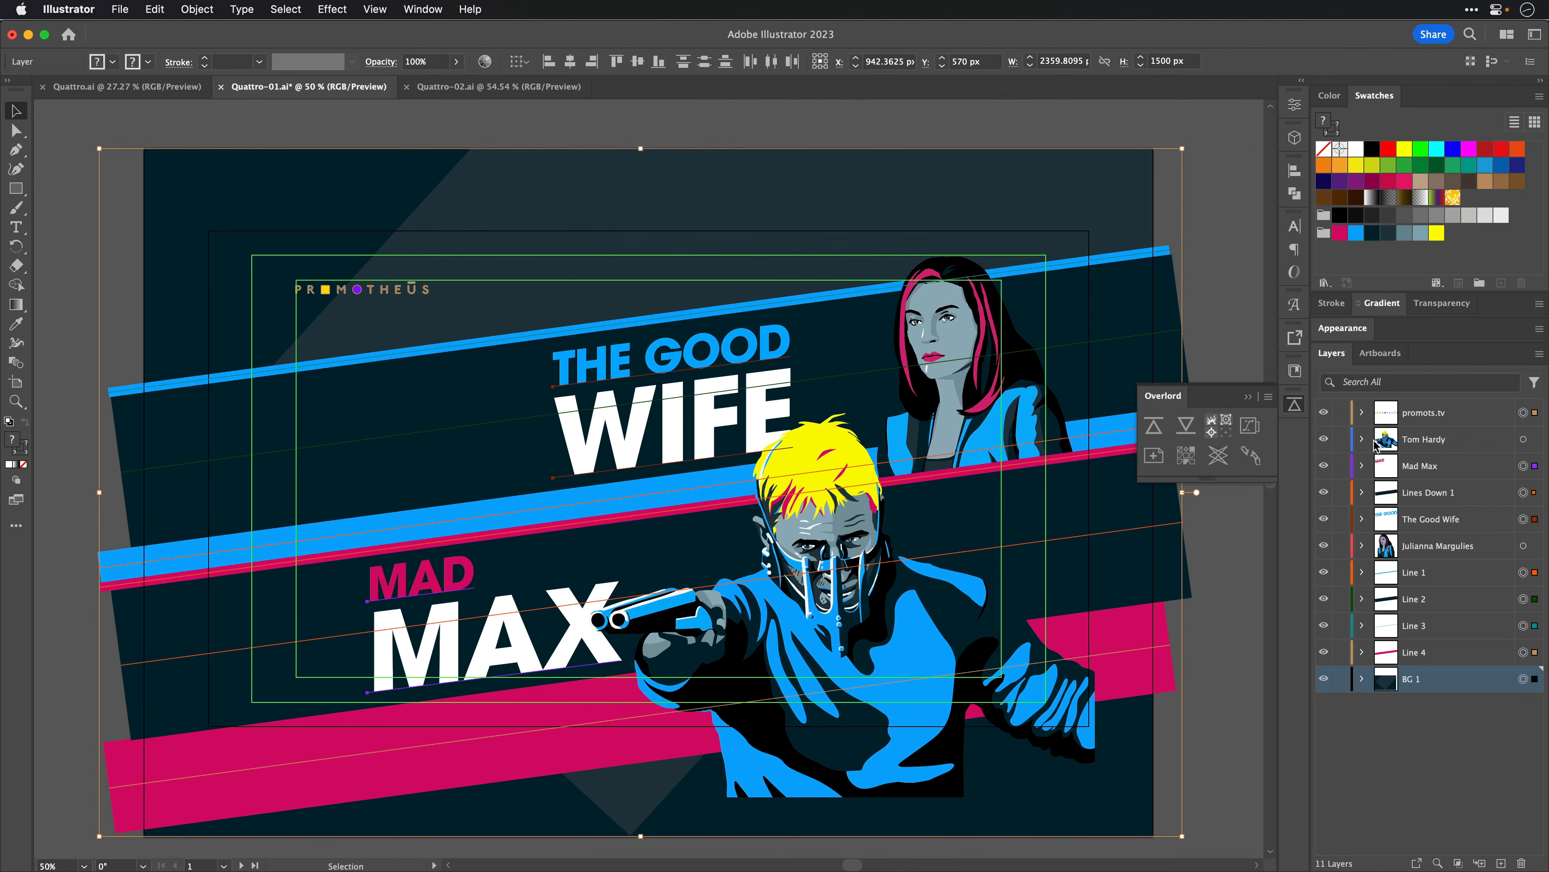
{"action": "left_click", "coordinate": [1153, 427]}
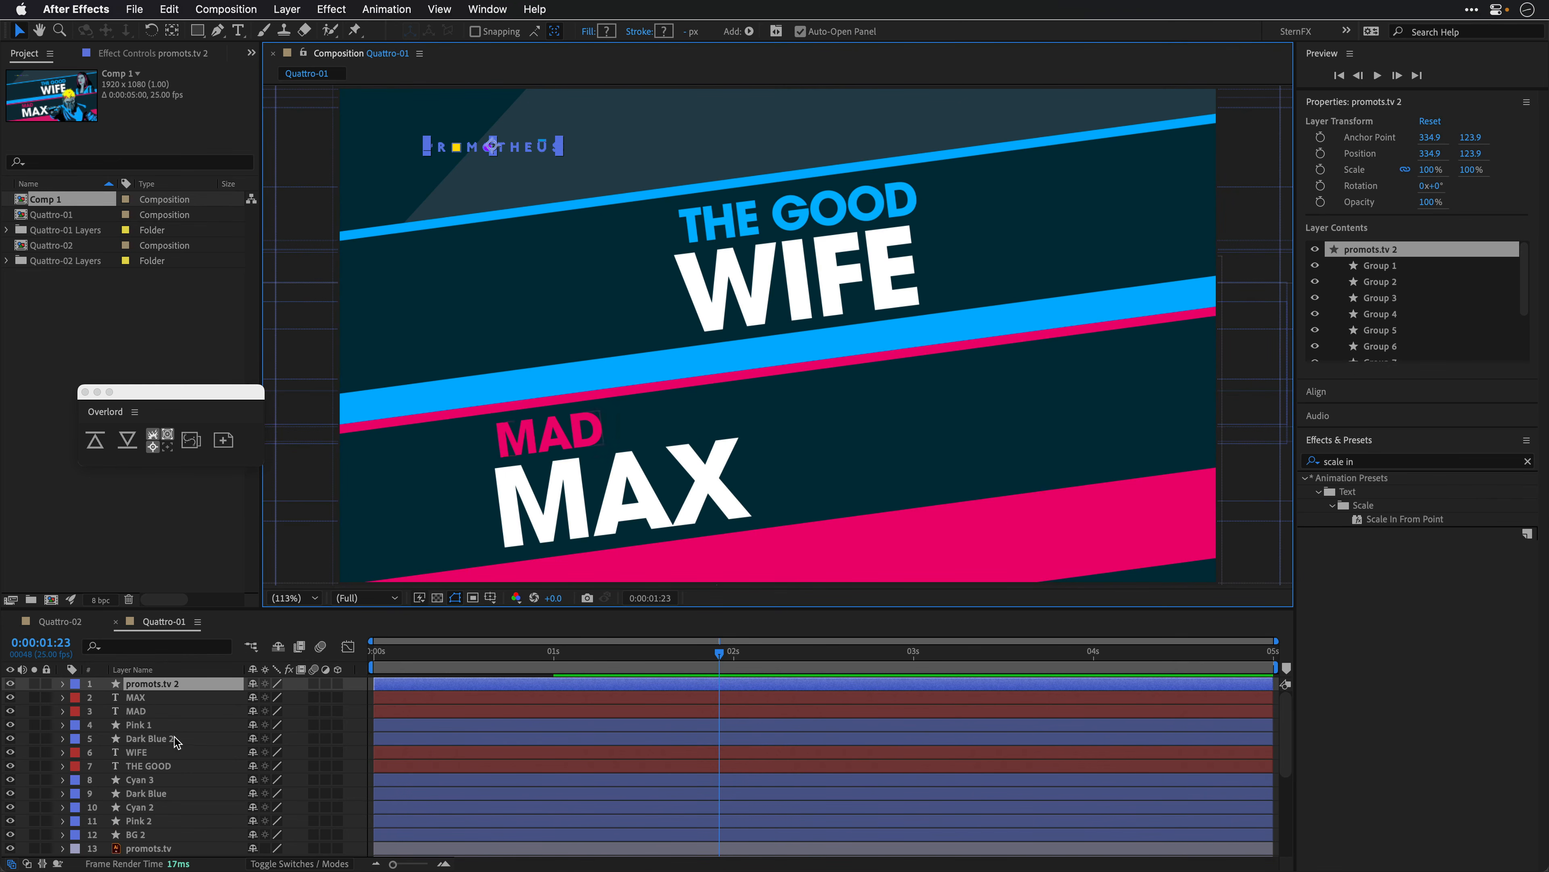
Step: Reorder the original artwork layers so Tom Hardy sits directly above MAX and Julianna Margulies directly below THE GOOD
{"action": "scroll", "coordinate": [169, 845], "scroll_direction": "down", "scroll_amount": 3}
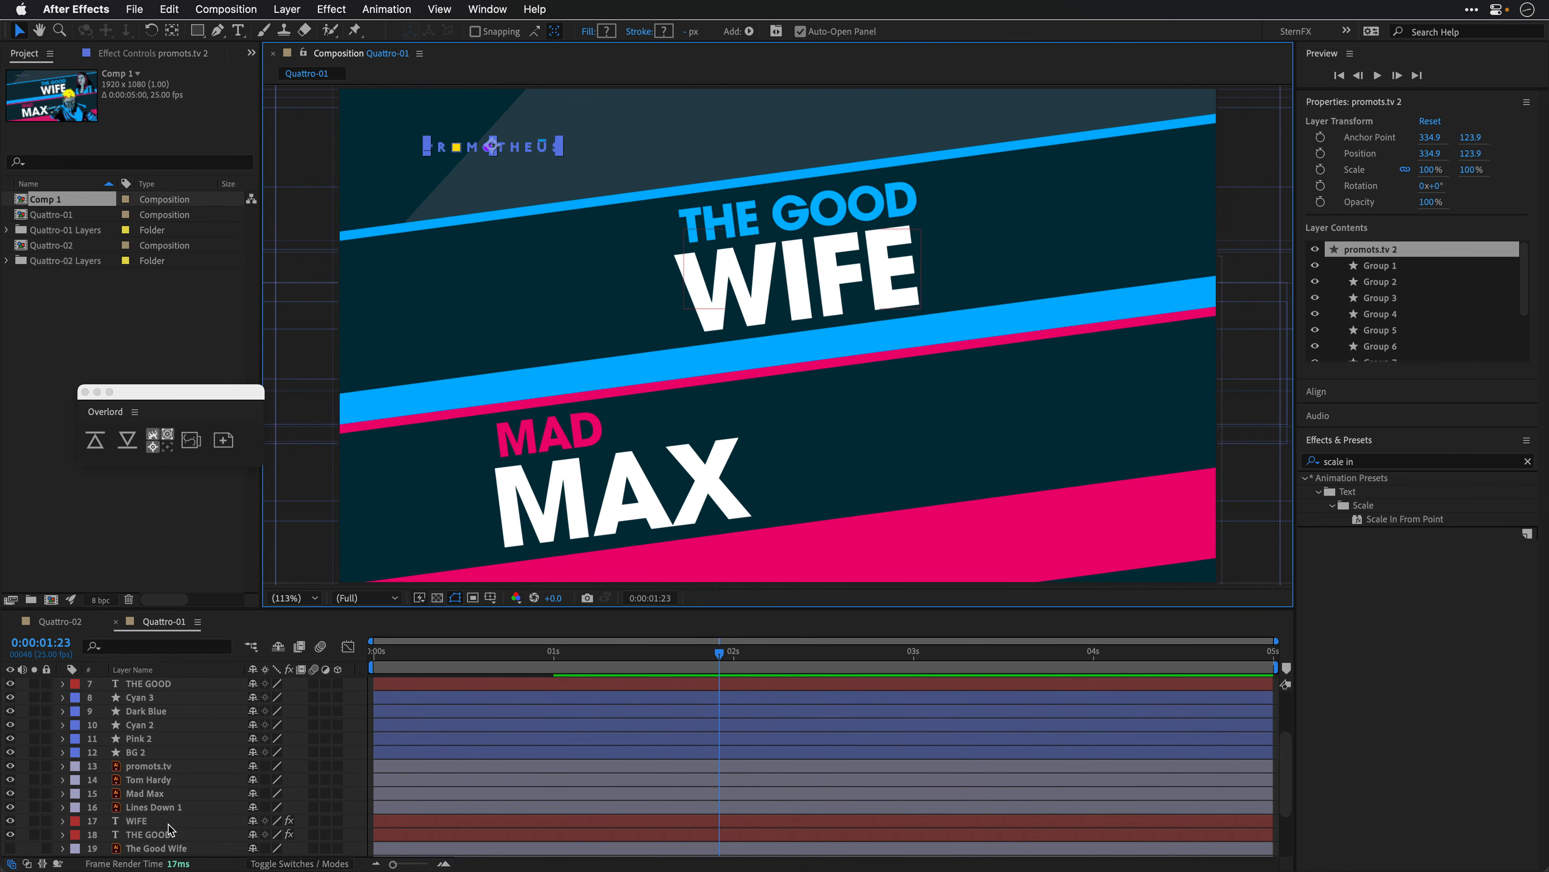
{"action": "left_click", "coordinate": [145, 781]}
{"action": "left_click_drag", "start_coordinate": [145, 784], "coordinate": [159, 695]}
{"action": "scroll", "coordinate": [184, 820], "scroll_direction": "down", "scroll_amount": 3}
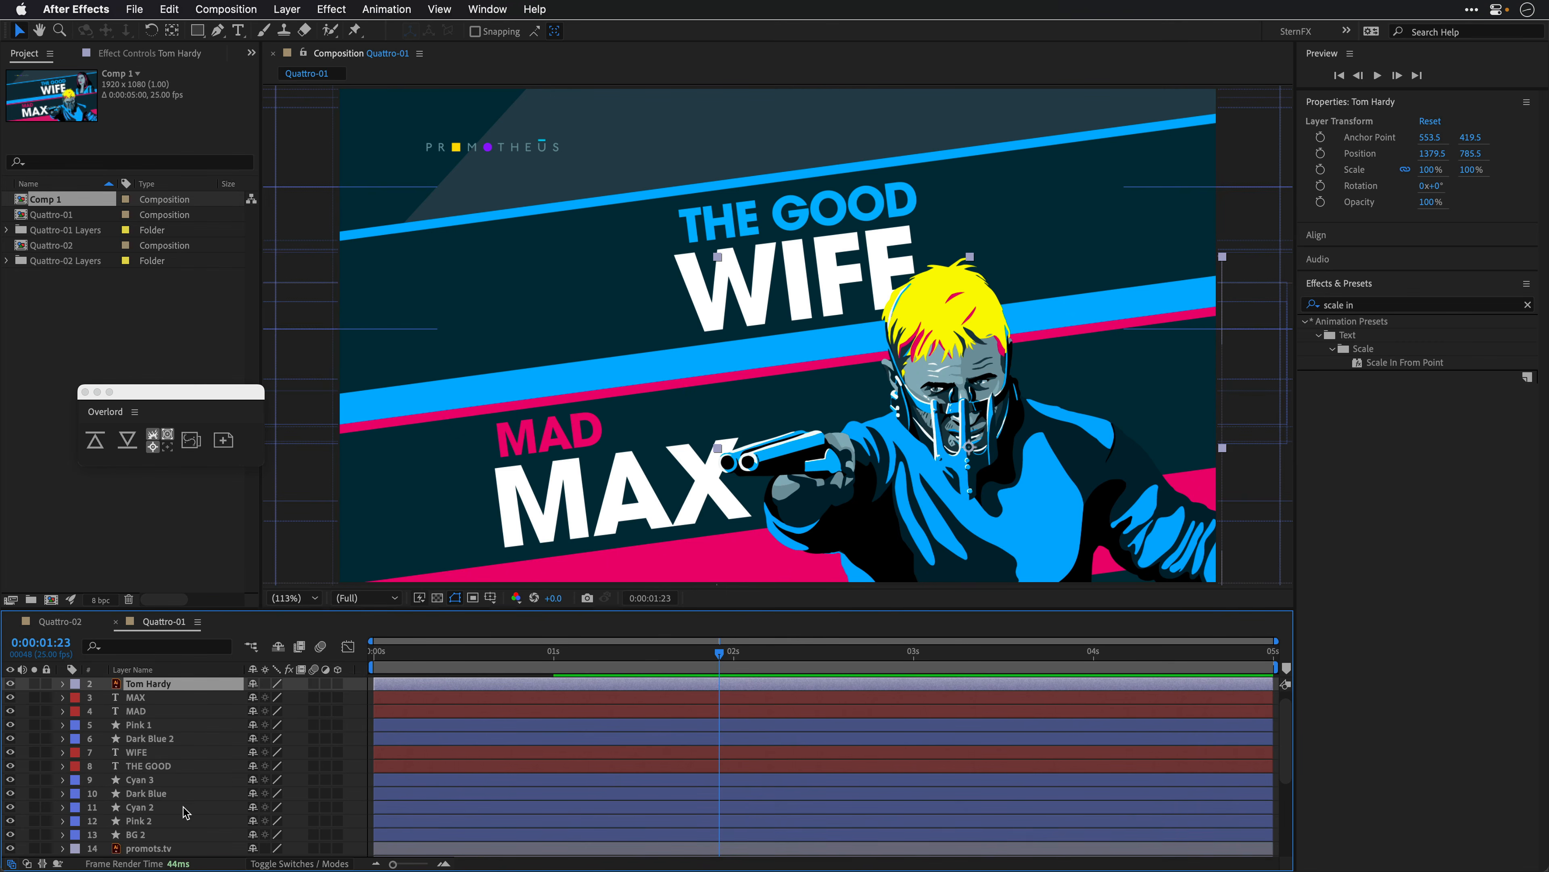
{"action": "scroll", "coordinate": [184, 826], "scroll_direction": "down", "scroll_amount": 4}
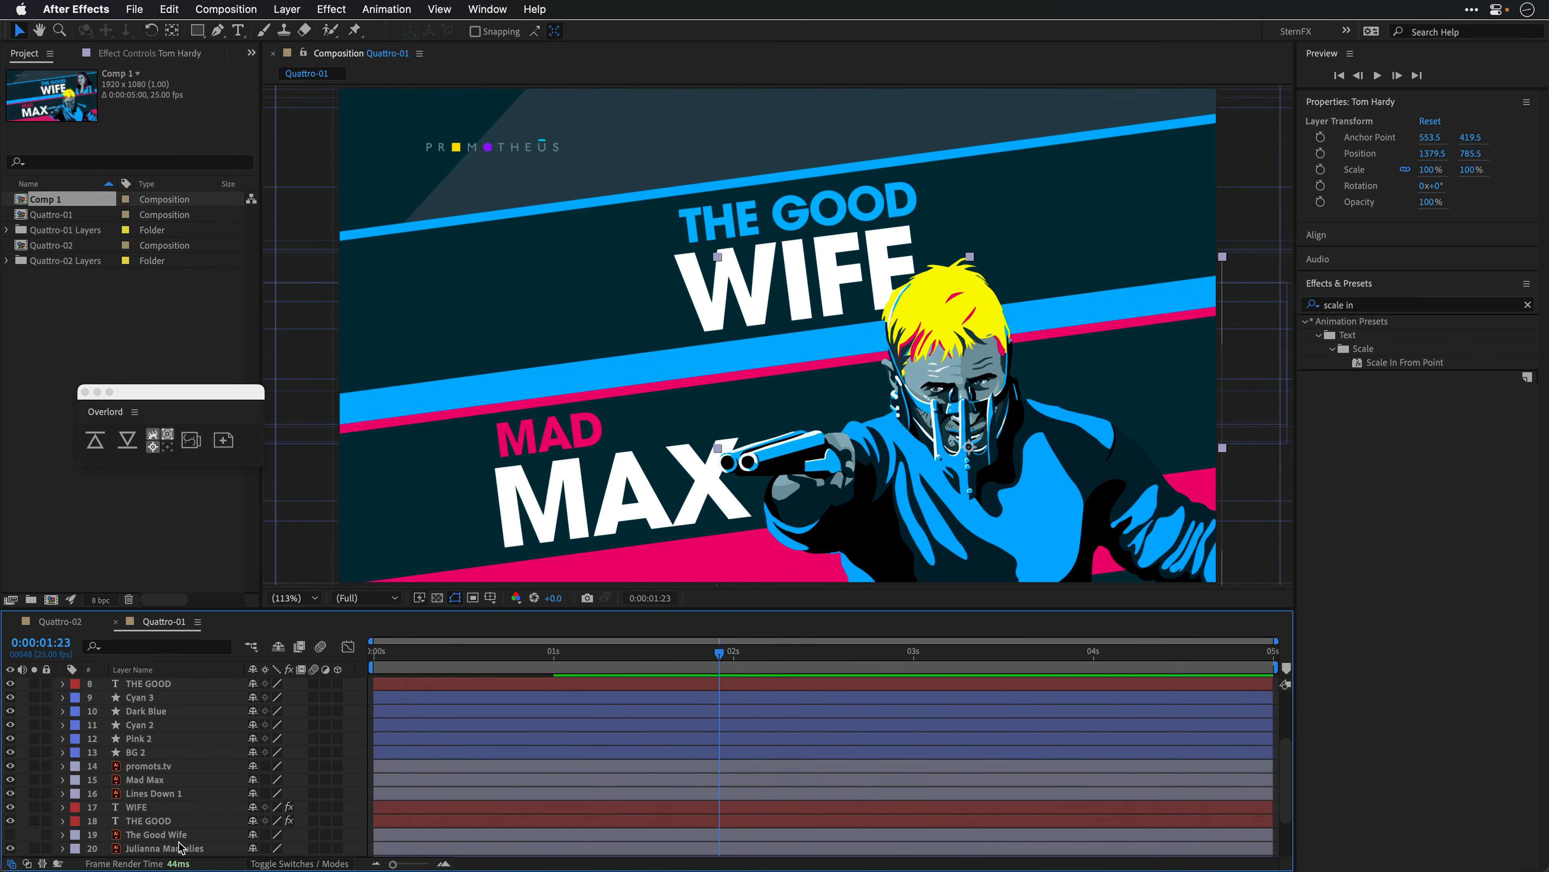
{"action": "left_click_drag", "start_coordinate": [174, 849], "coordinate": [189, 740]}
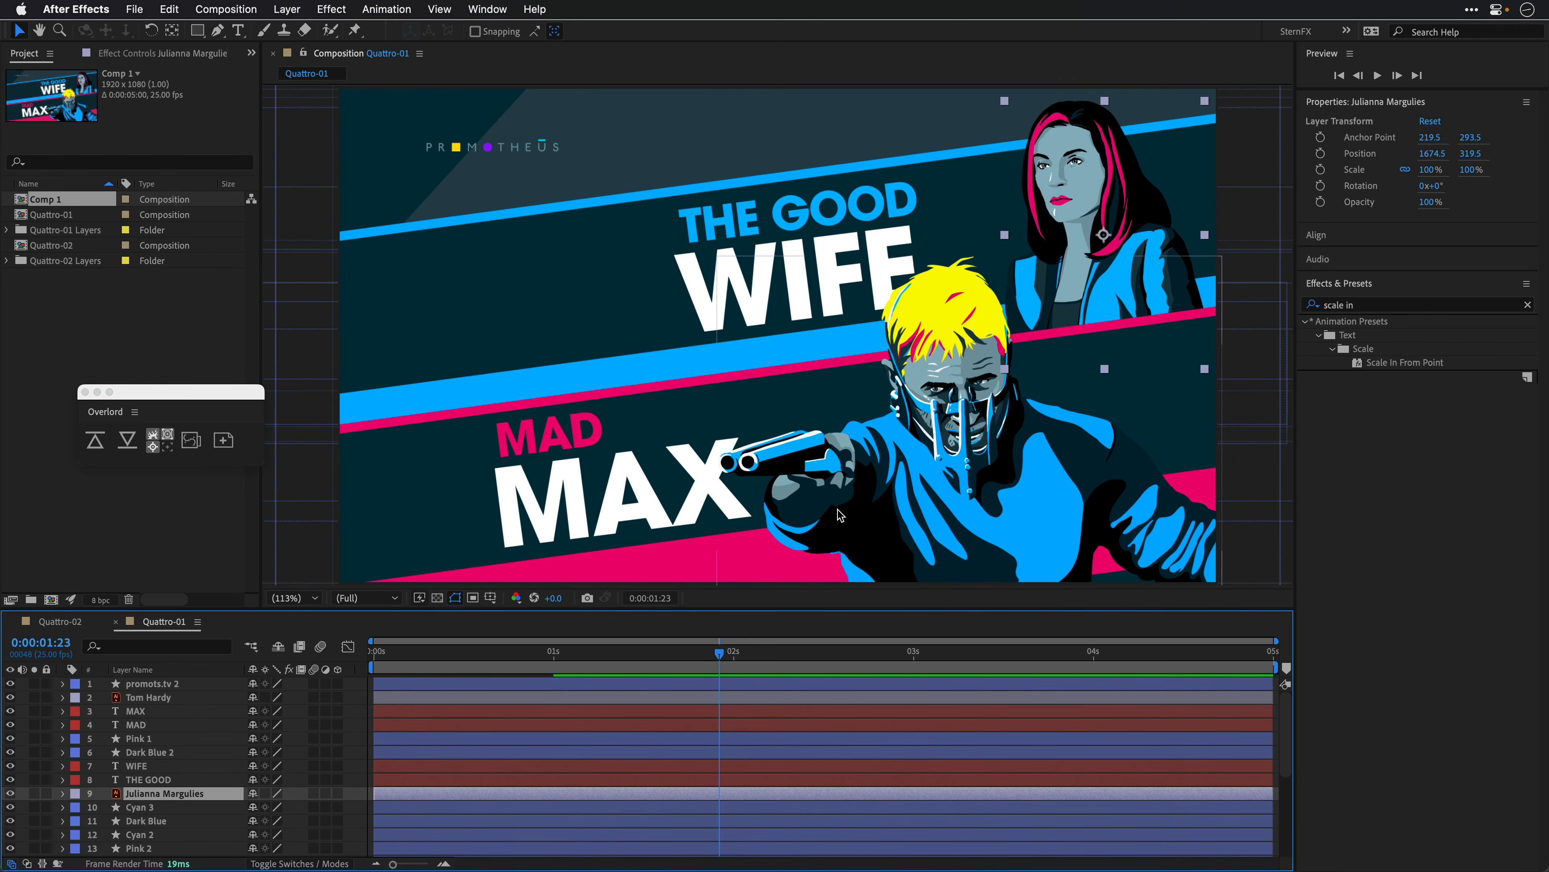
{"action": "left_click_drag", "start_coordinate": [1162, 369], "coordinate": [1037, 298]}
{"action": "key", "text": "super+z"}
{"action": "key", "text": "super+z"}
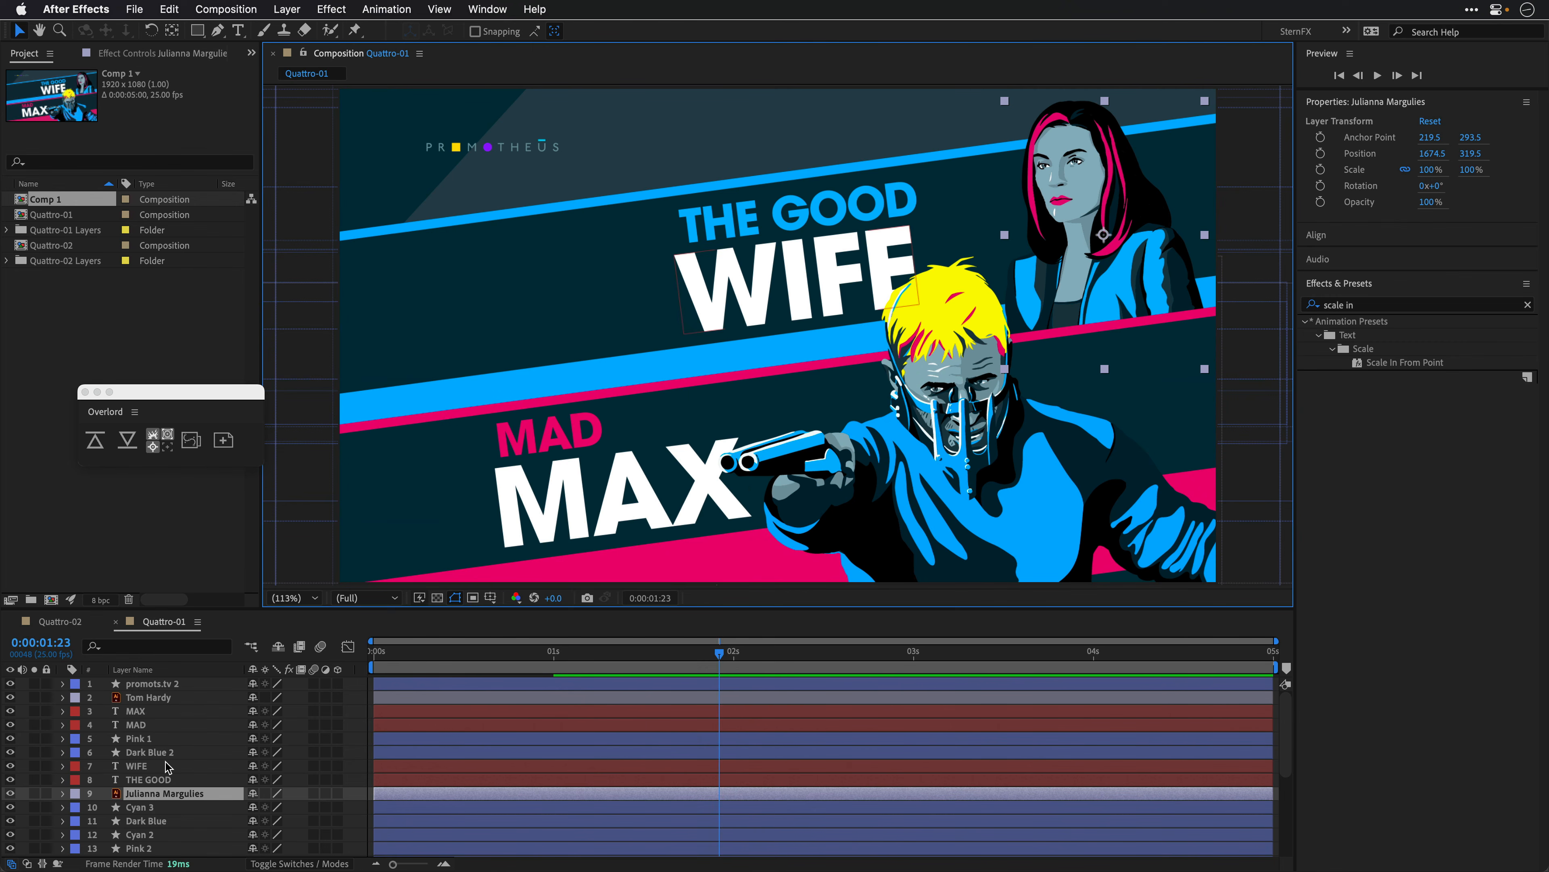
Step: Add Trim Paths to the Pink 1 line layer, test its End value, and collapse the layer
{"action": "left_click", "coordinate": [142, 739]}
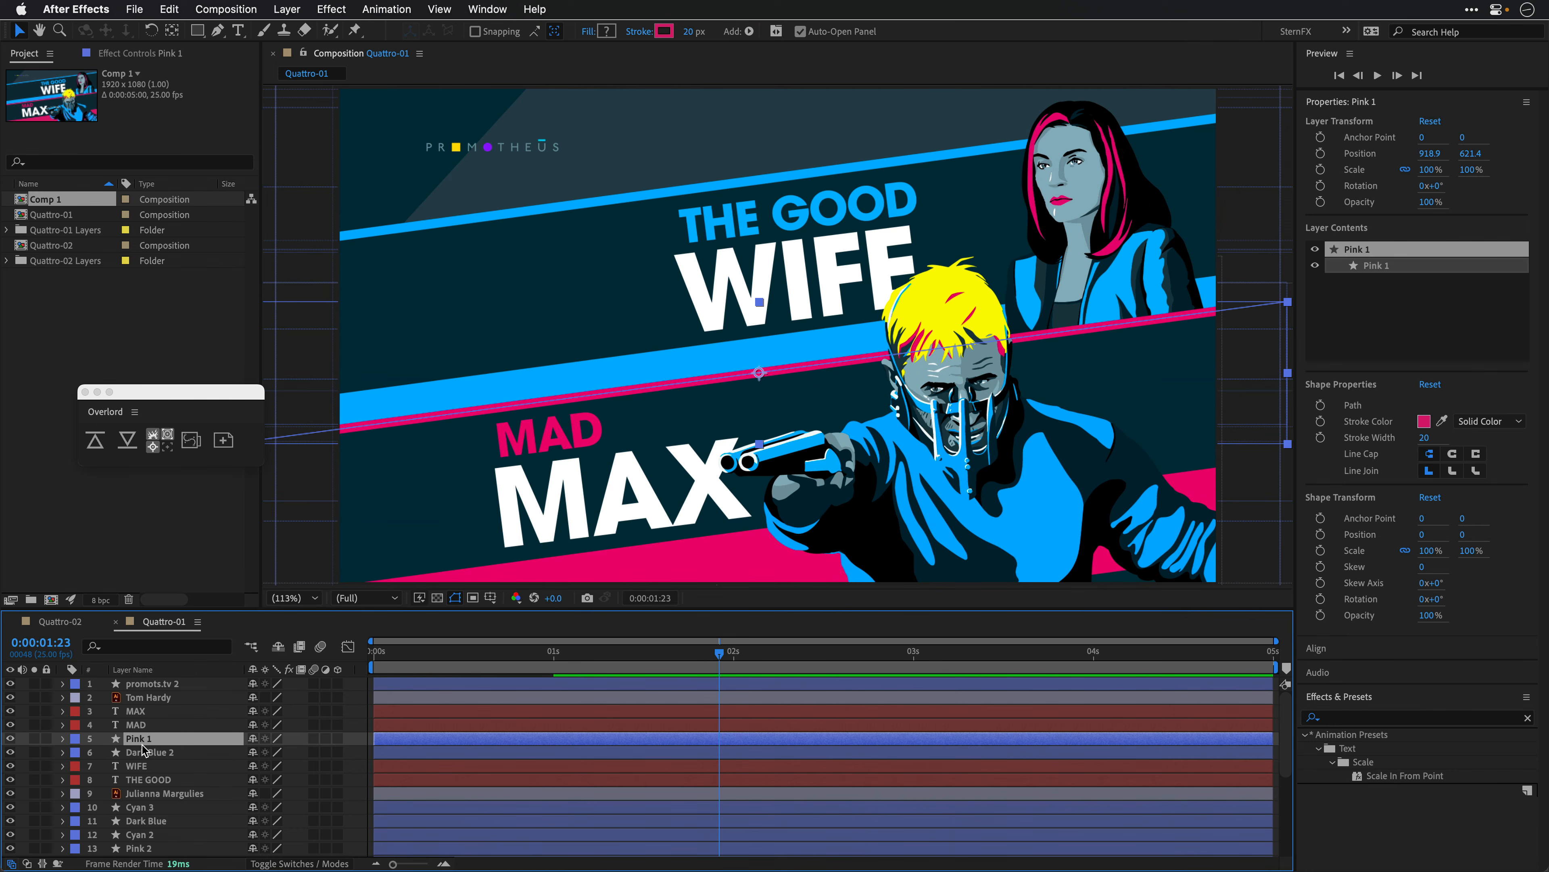
{"action": "left_click", "coordinate": [749, 31]}
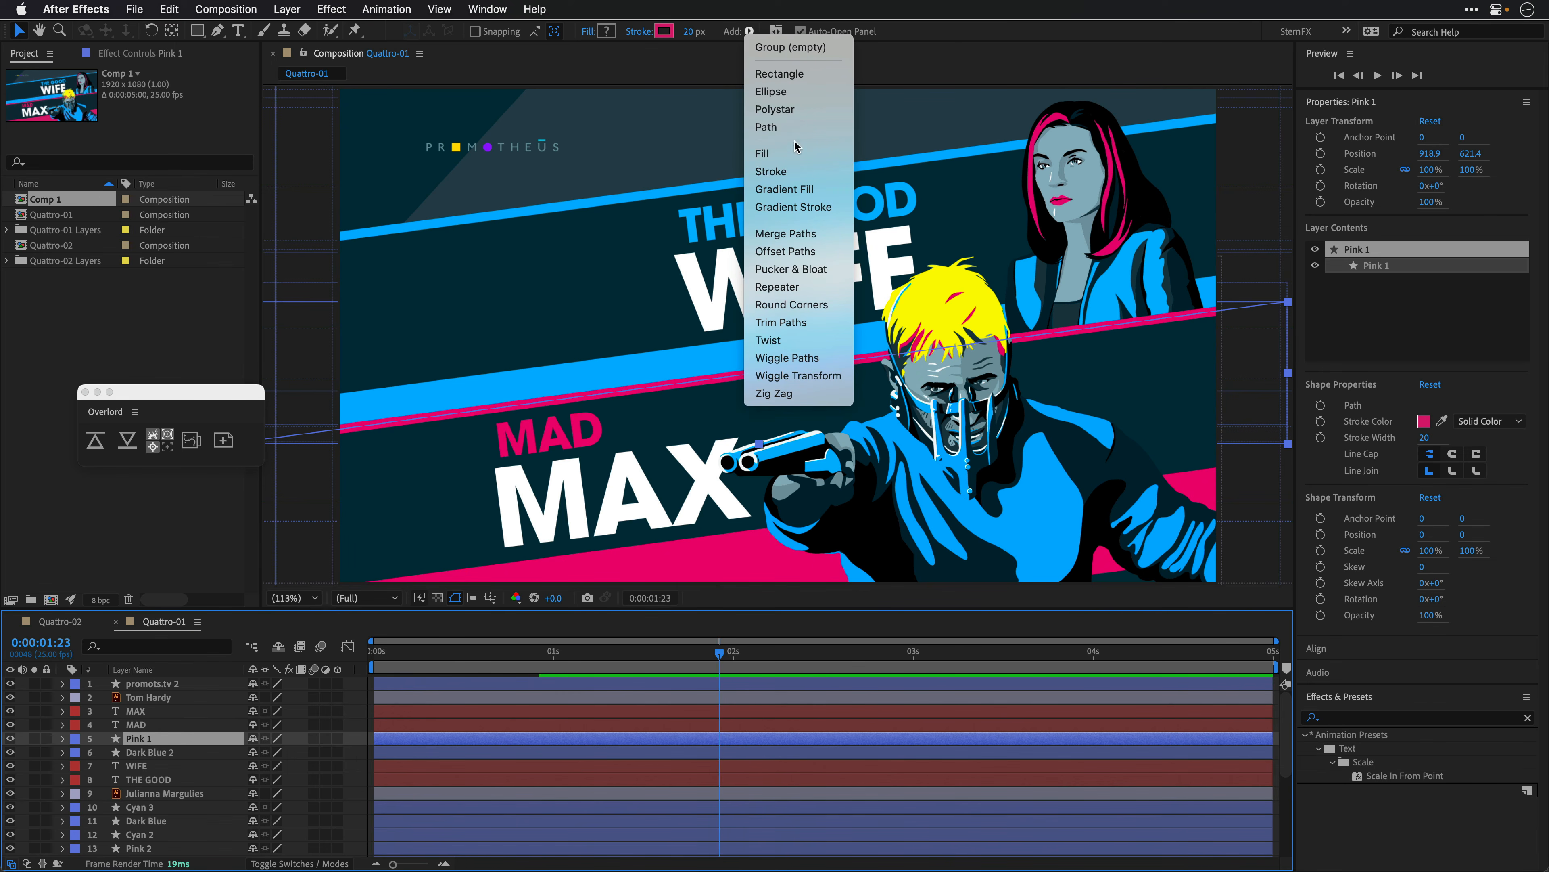
{"action": "left_click", "coordinate": [806, 324]}
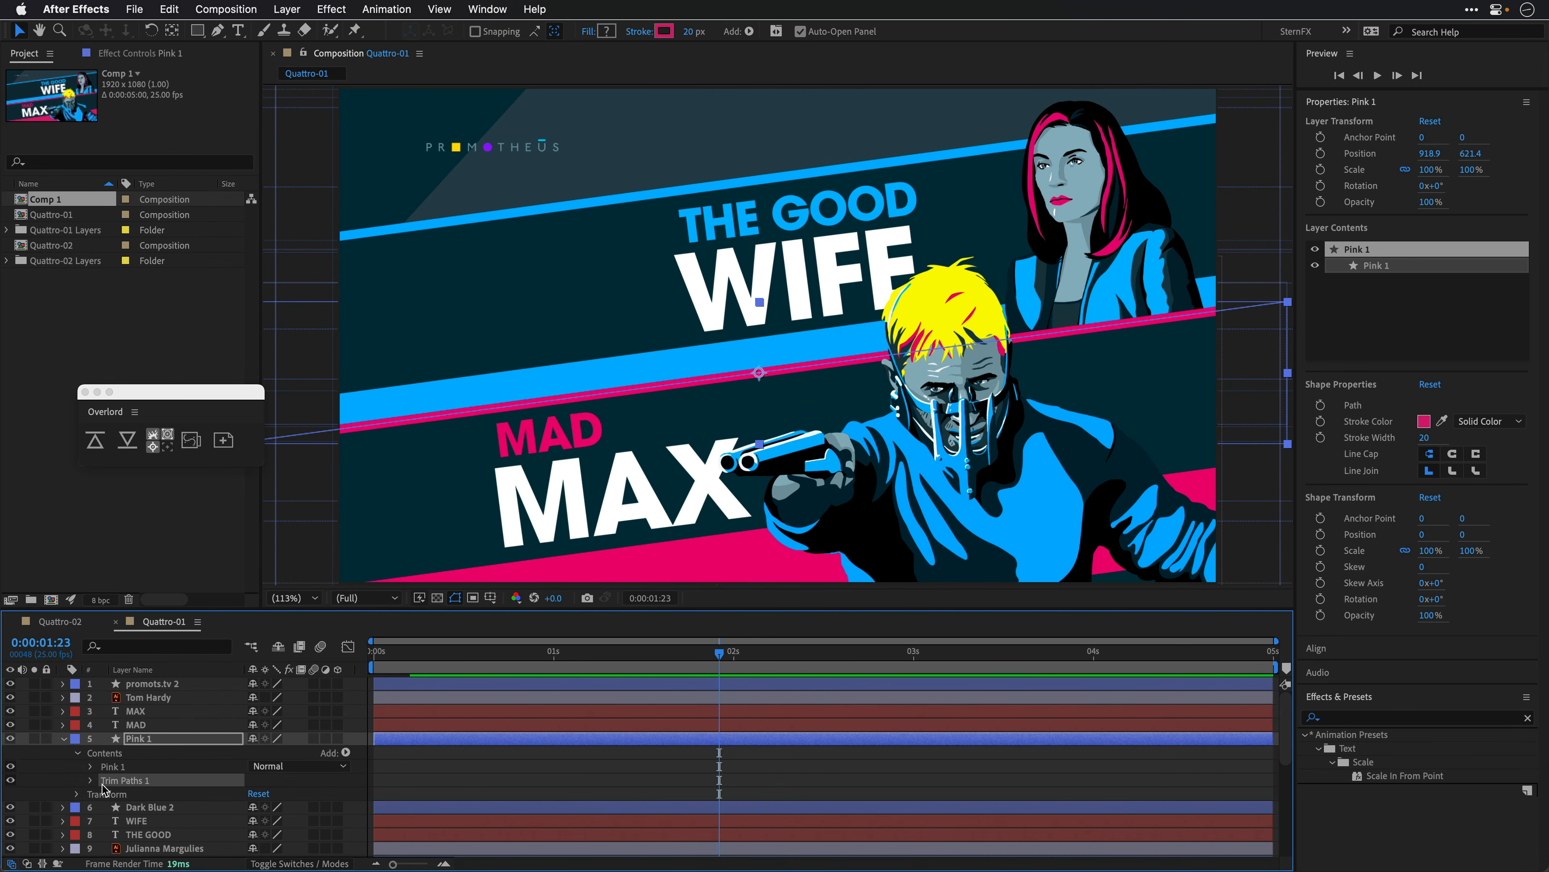
{"action": "left_click", "coordinate": [92, 780]}
{"action": "mouse_move", "coordinate": [257, 807]}
{"action": "left_mouse_down"}
{"action": "mouse_move", "coordinate": [244, 808]}
{"action": "mouse_move", "coordinate": [379, 804]}
{"action": "left_mouse_up"}
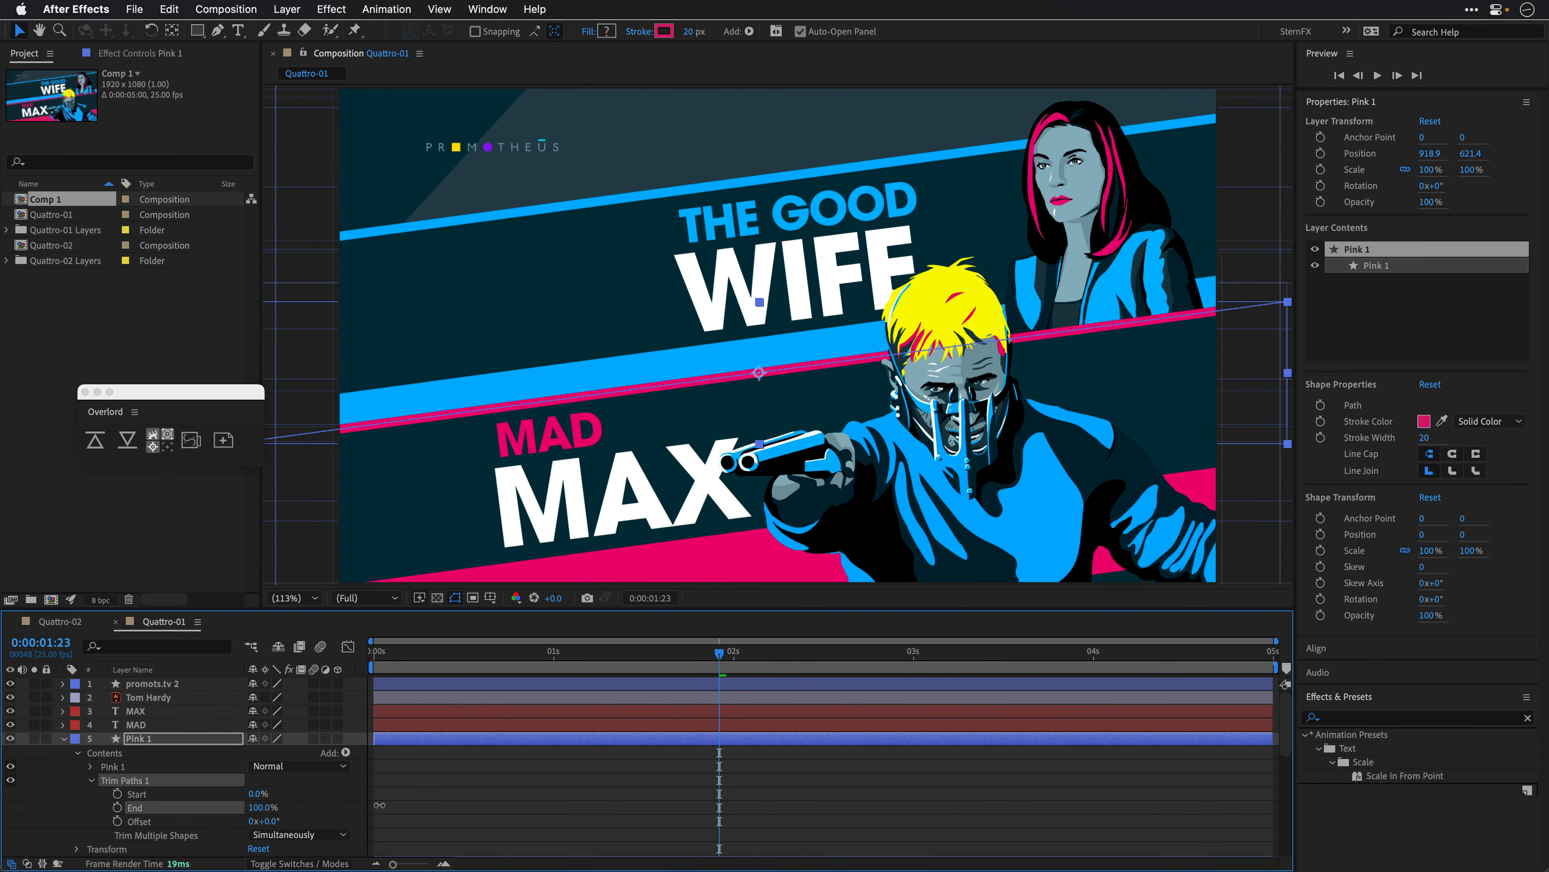
{"action": "left_click", "coordinate": [64, 738]}
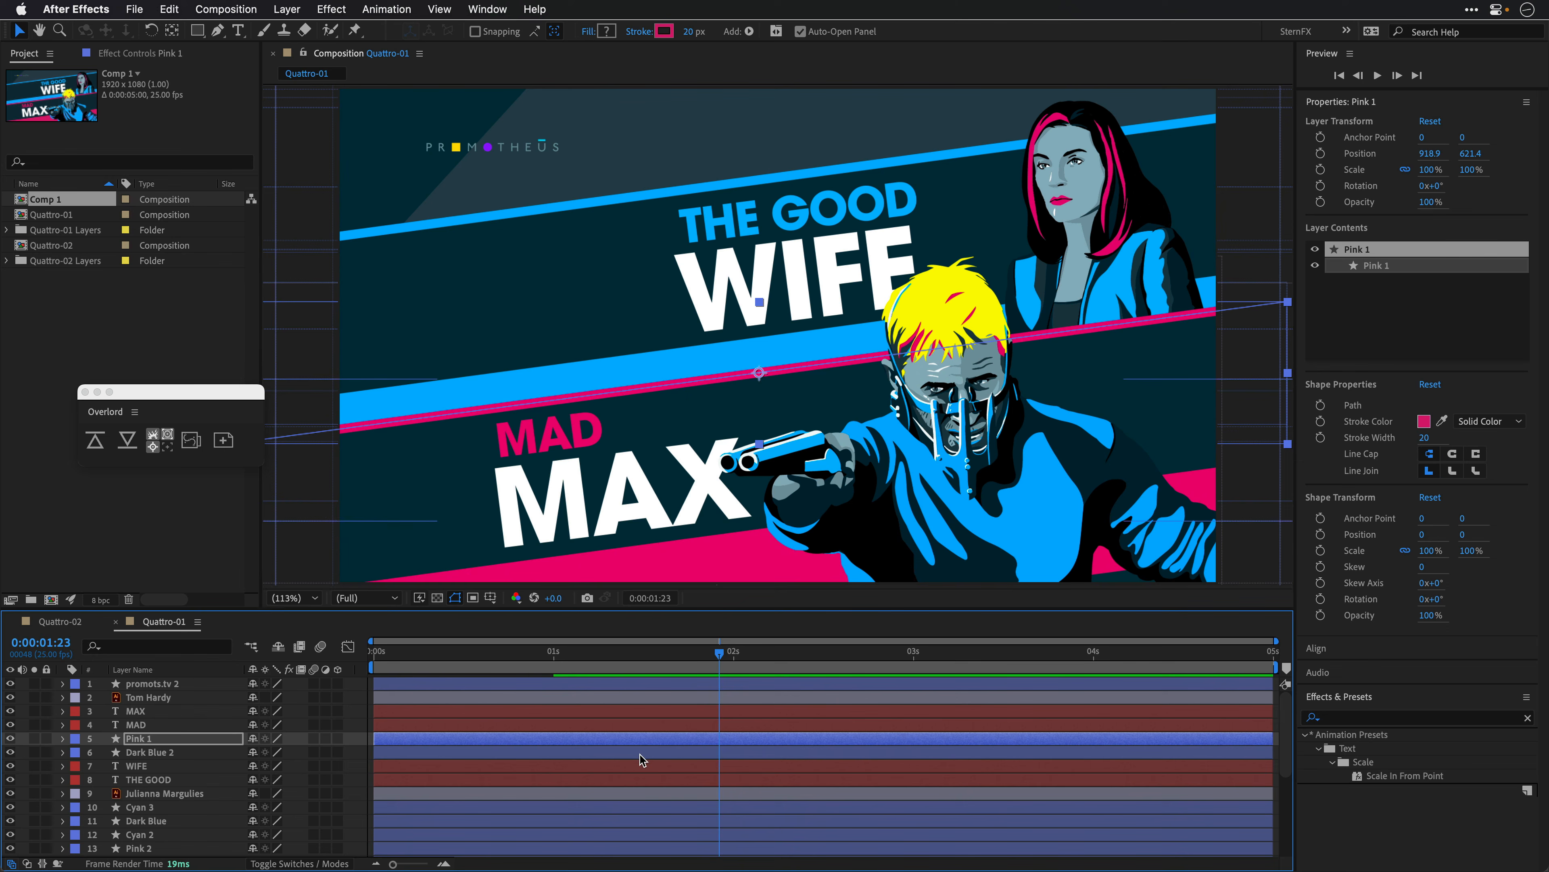
Step: Transfer Illustrator's artwork colour group to Quattro-01 as a Swatches layer with Overlord, and close the Overlord panel in After Effects
{"action": "key", "text": "super+Tab"}
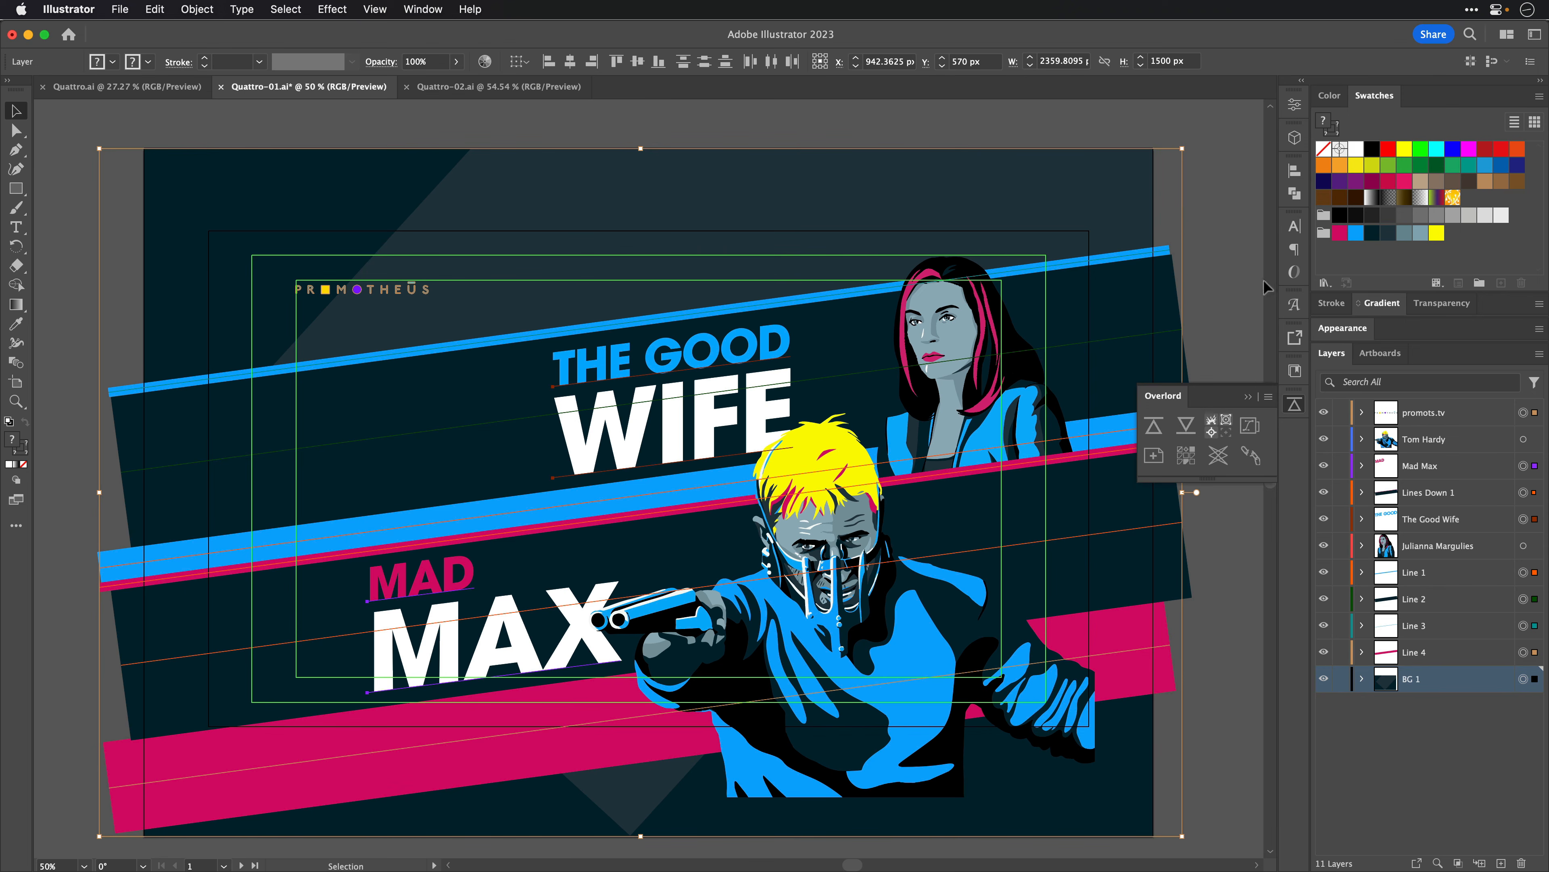
{"action": "left_click", "coordinate": [1323, 238]}
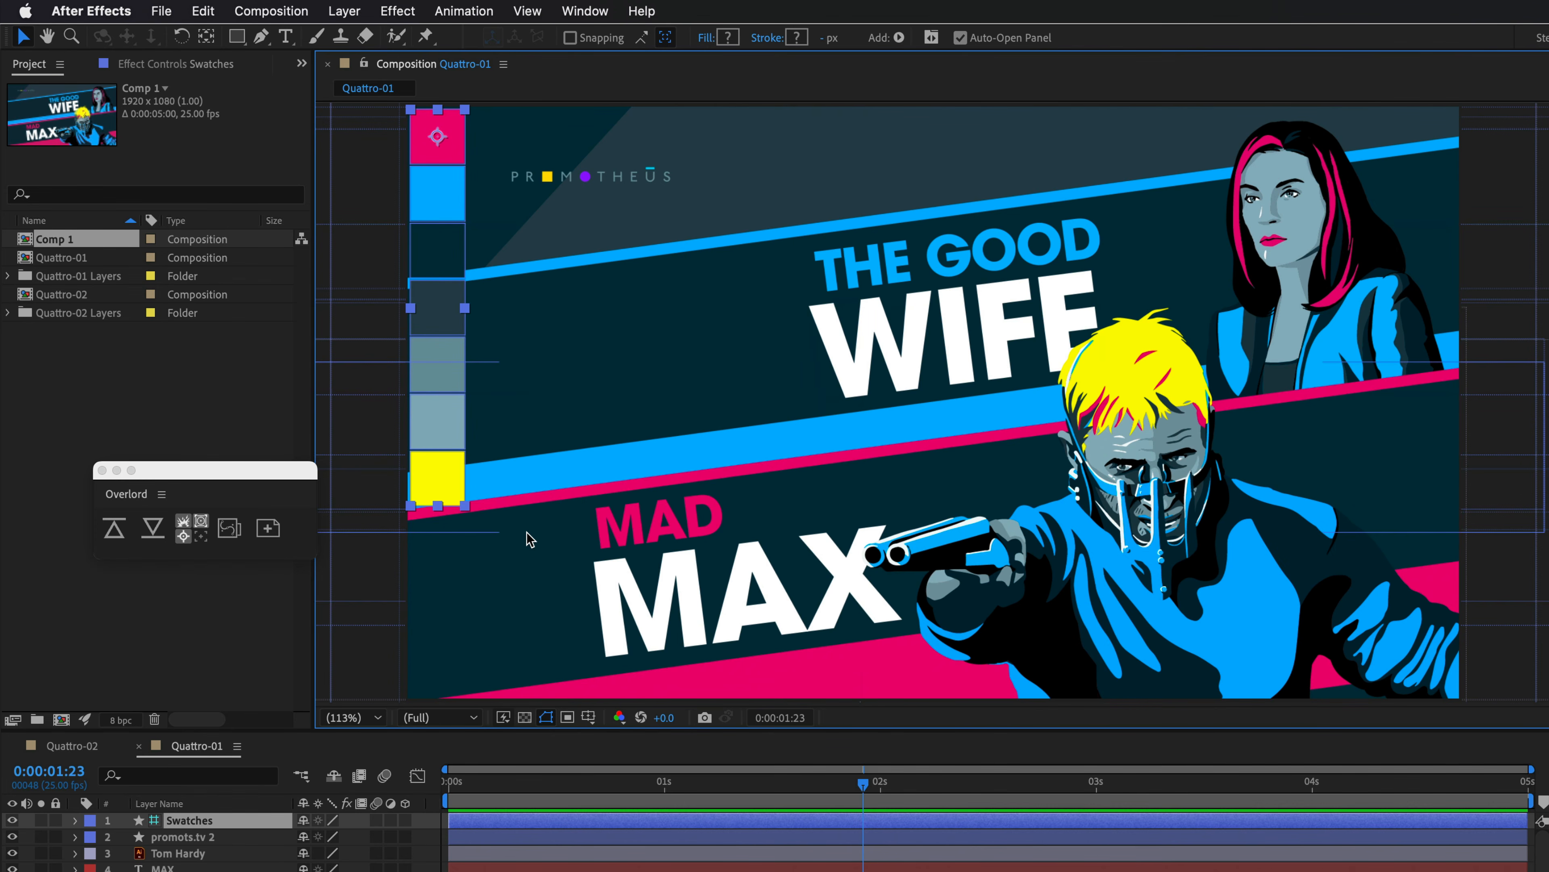
{"action": "left_click_drag", "start_coordinate": [194, 479], "coordinate": [139, 504]}
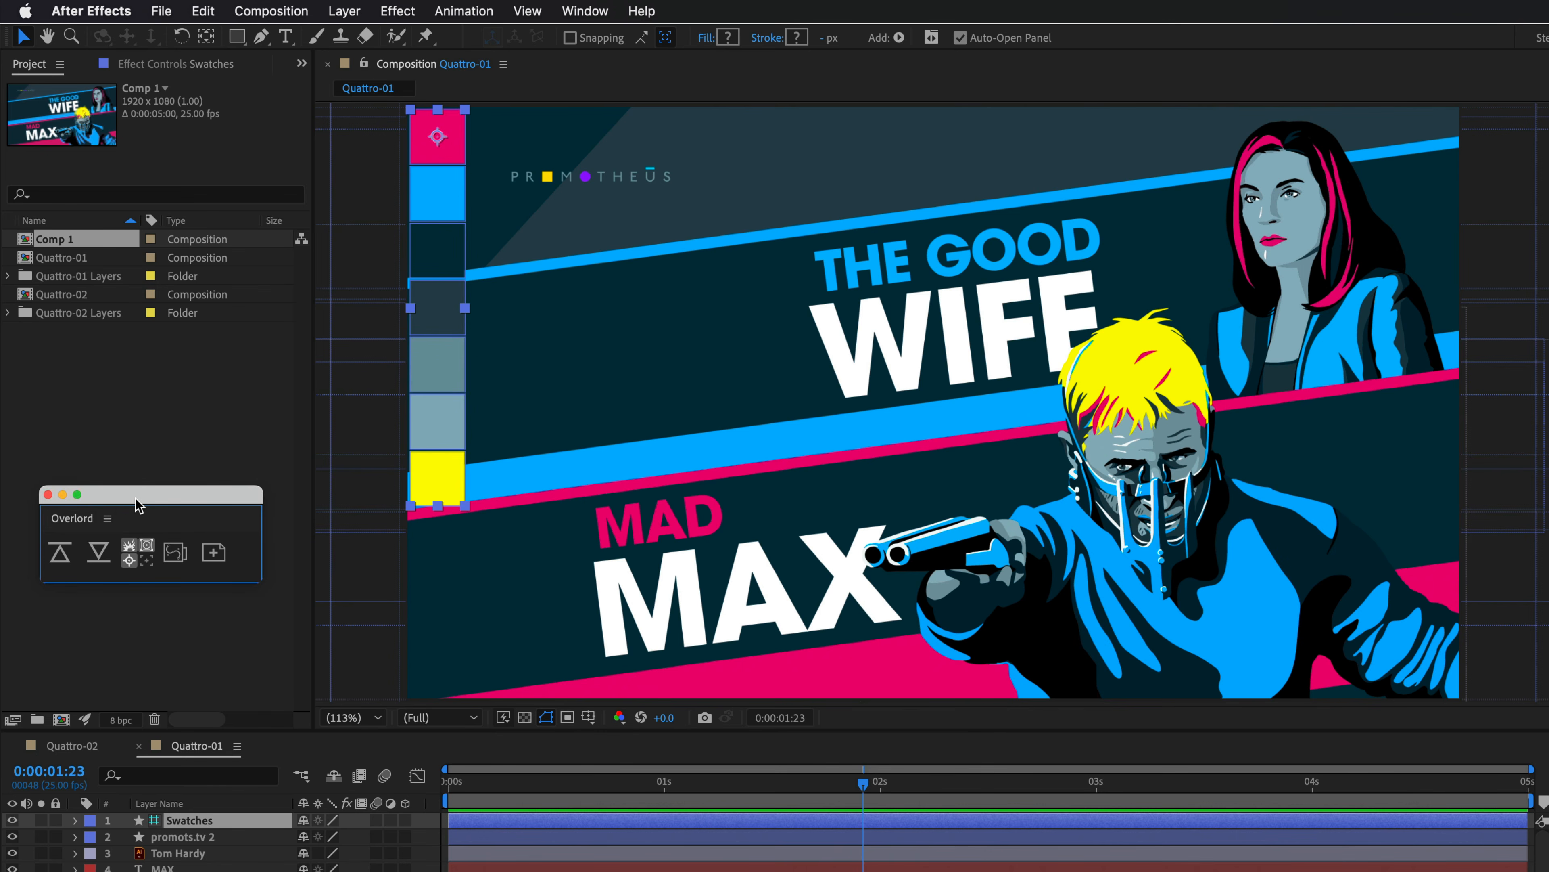
{"action": "left_click", "coordinate": [170, 837]}
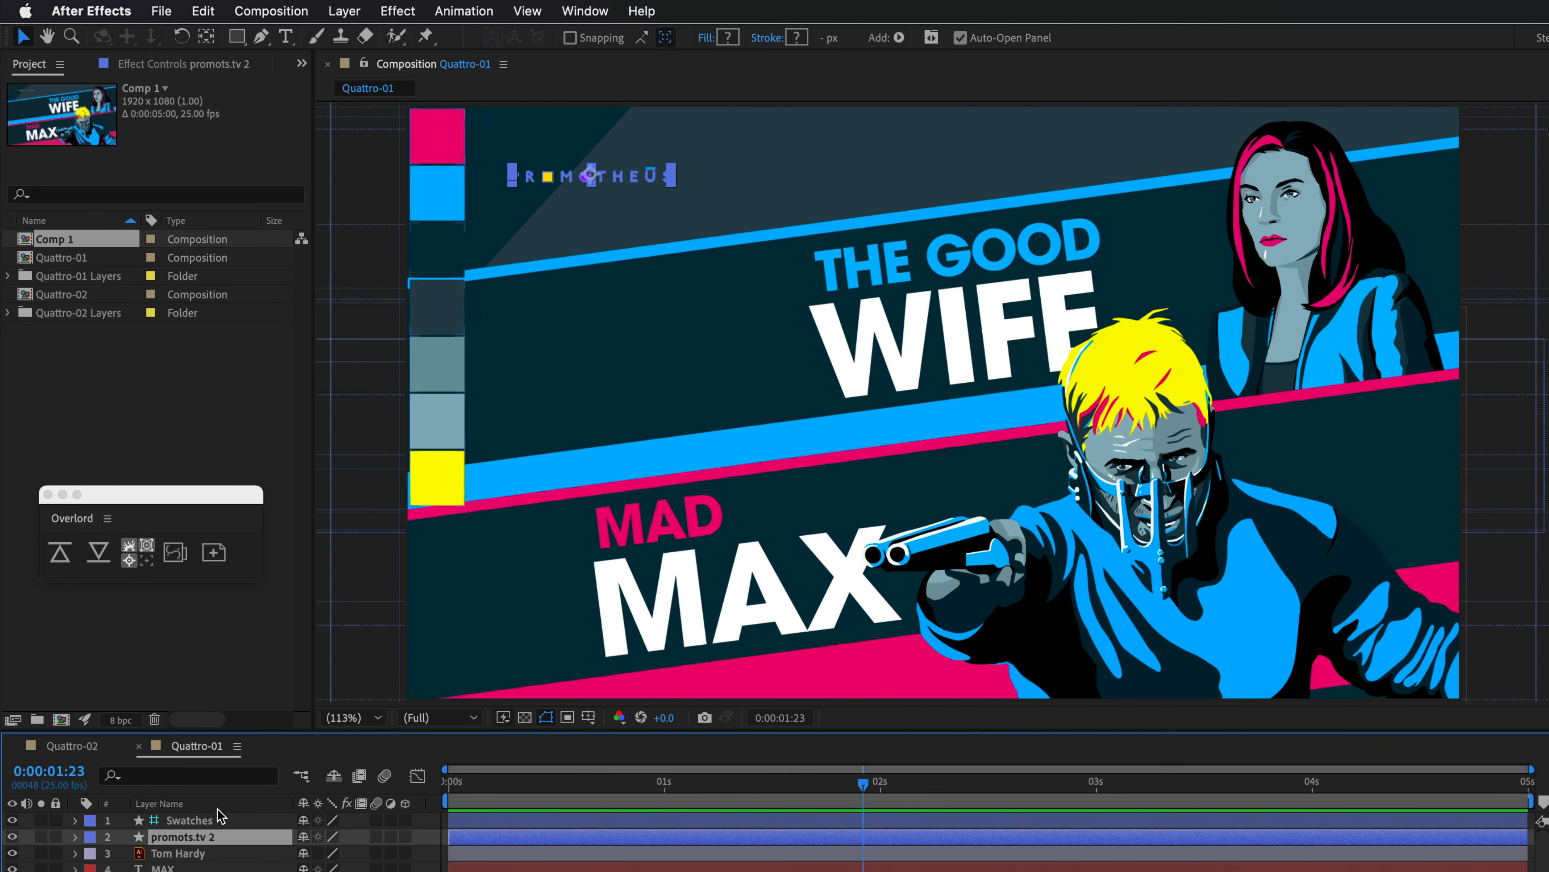
{"action": "left_click", "coordinate": [48, 495]}
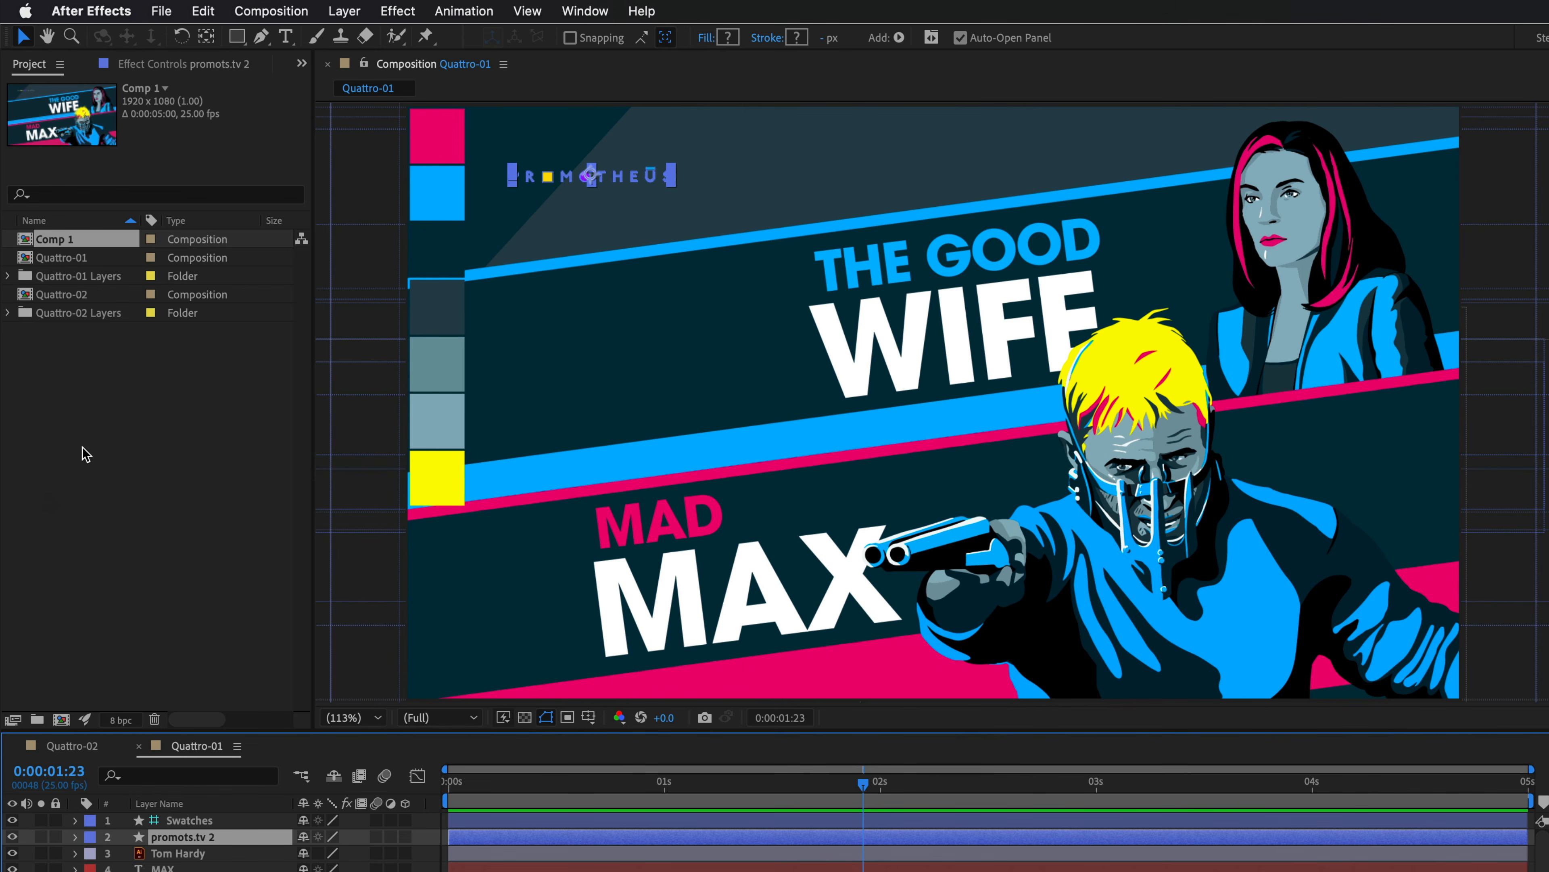
Step: Import the Quattro Final.aep project and open its Quattro 1 and Quattro 2 compositions
{"action": "double_click", "coordinate": [112, 384]}
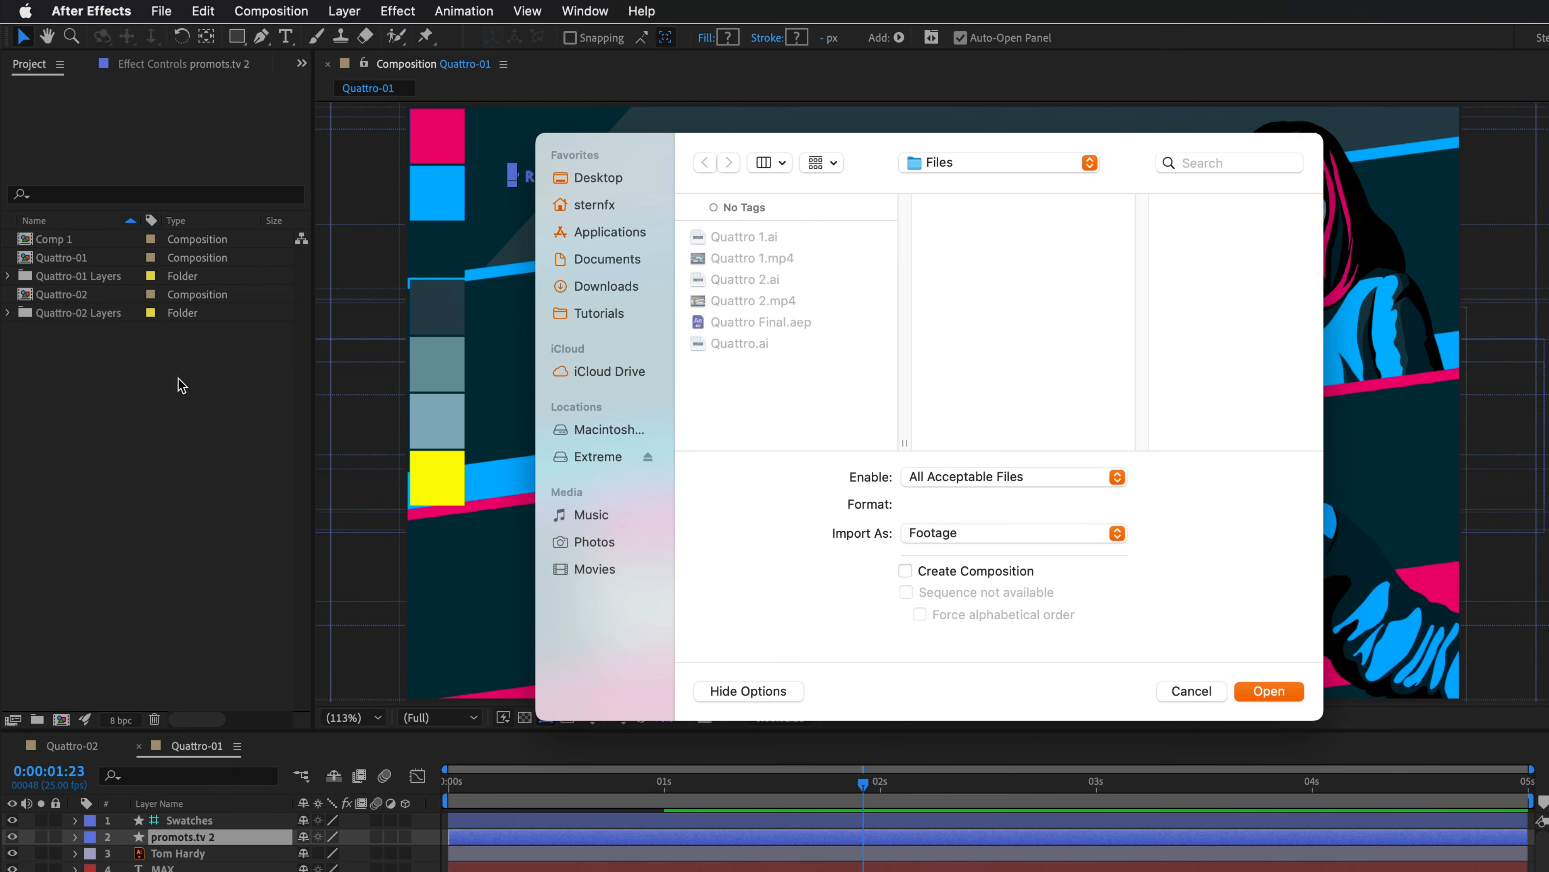
{"action": "left_click", "coordinate": [751, 327]}
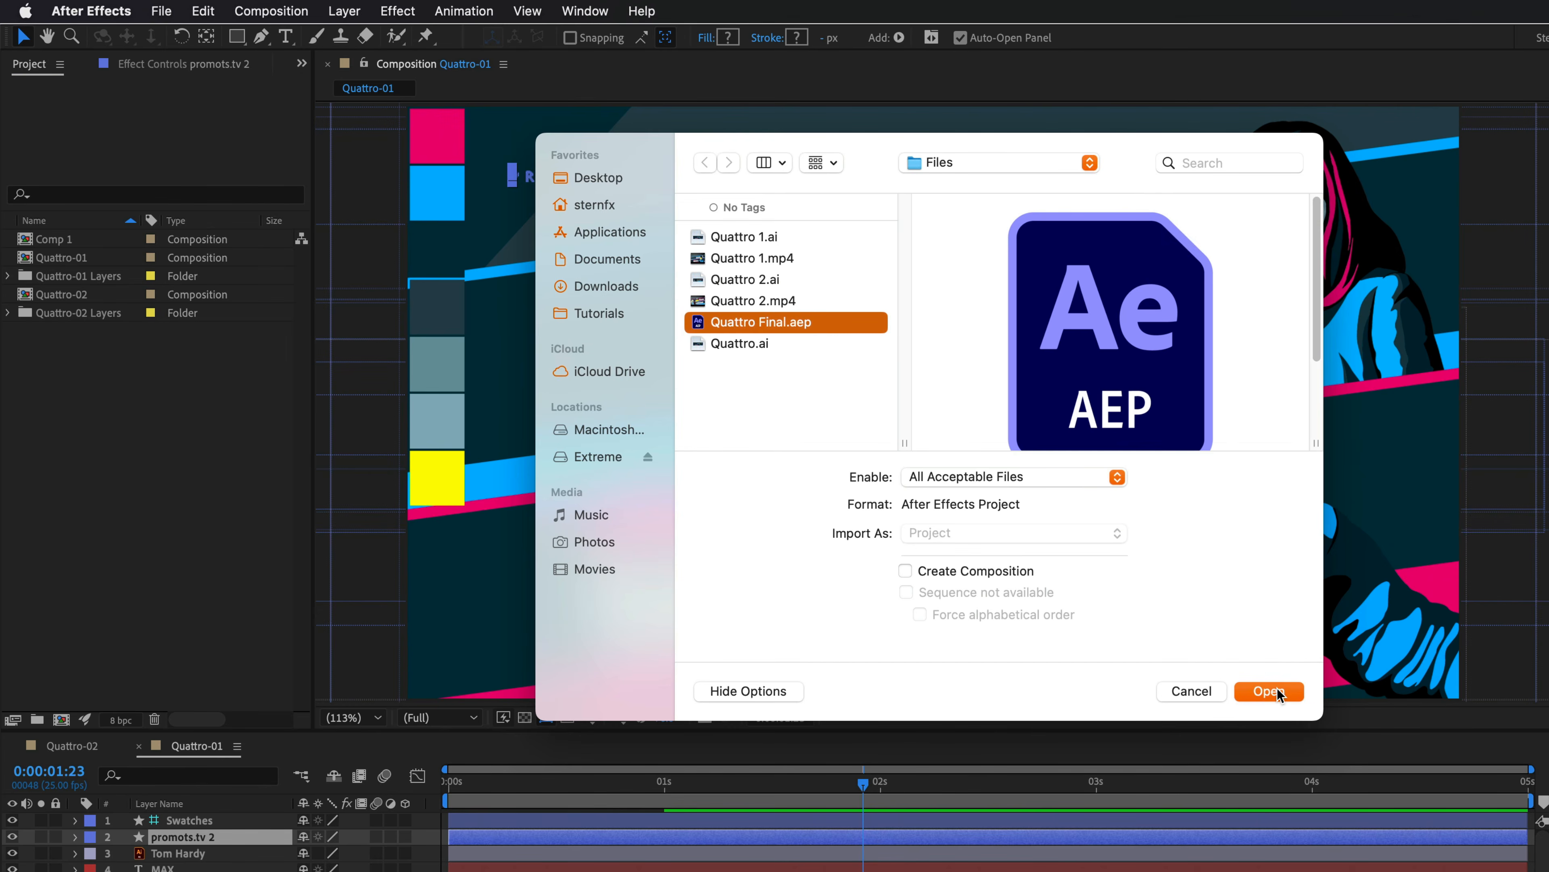
{"action": "left_click", "coordinate": [1269, 691]}
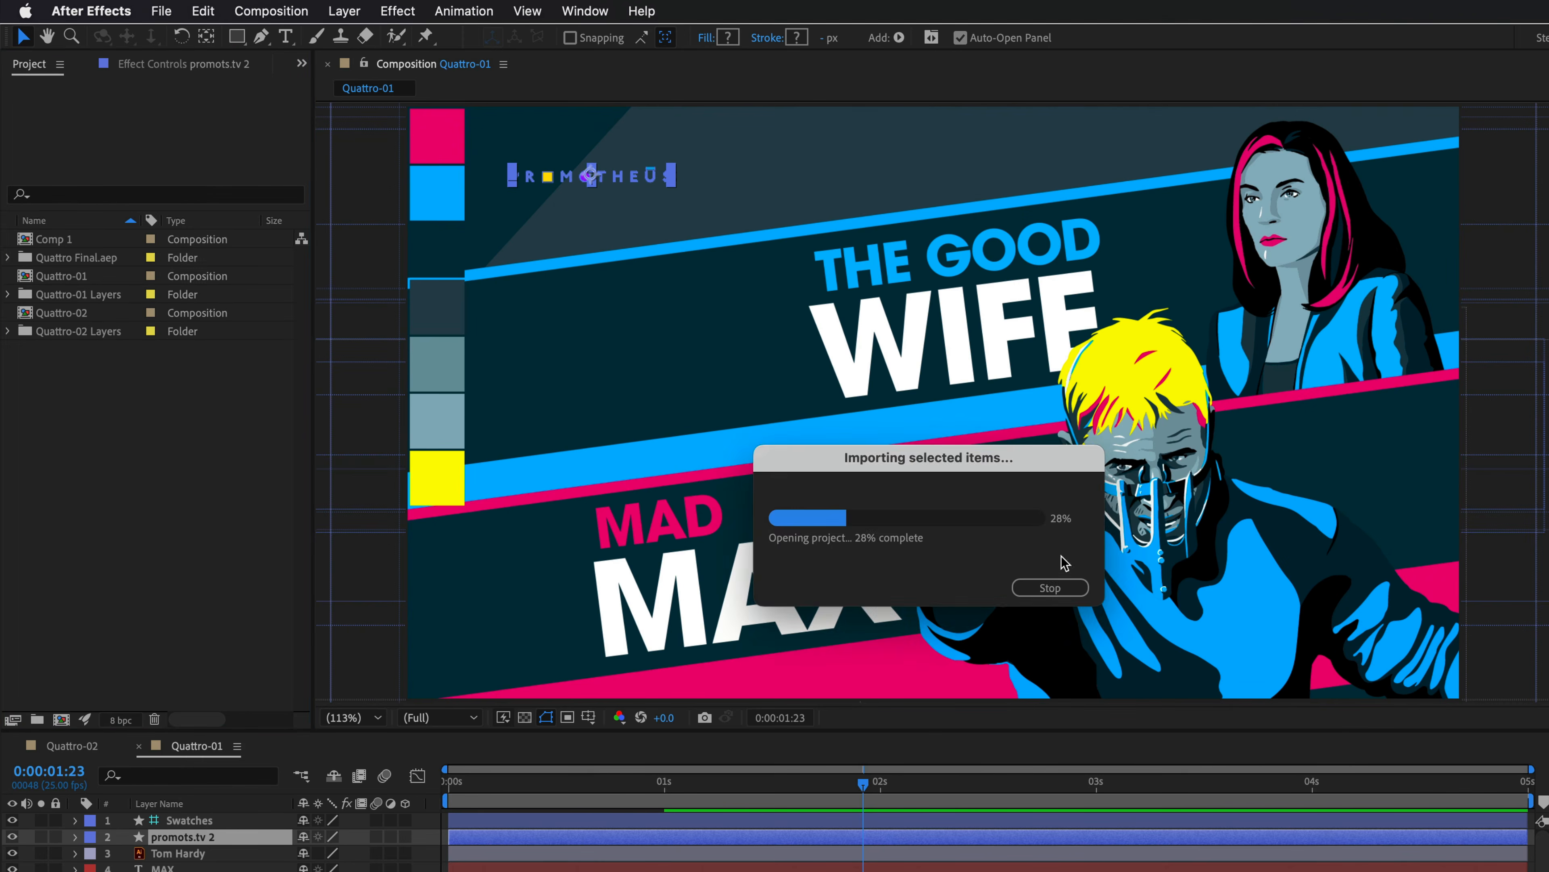
{"action": "left_click", "coordinate": [10, 258]}
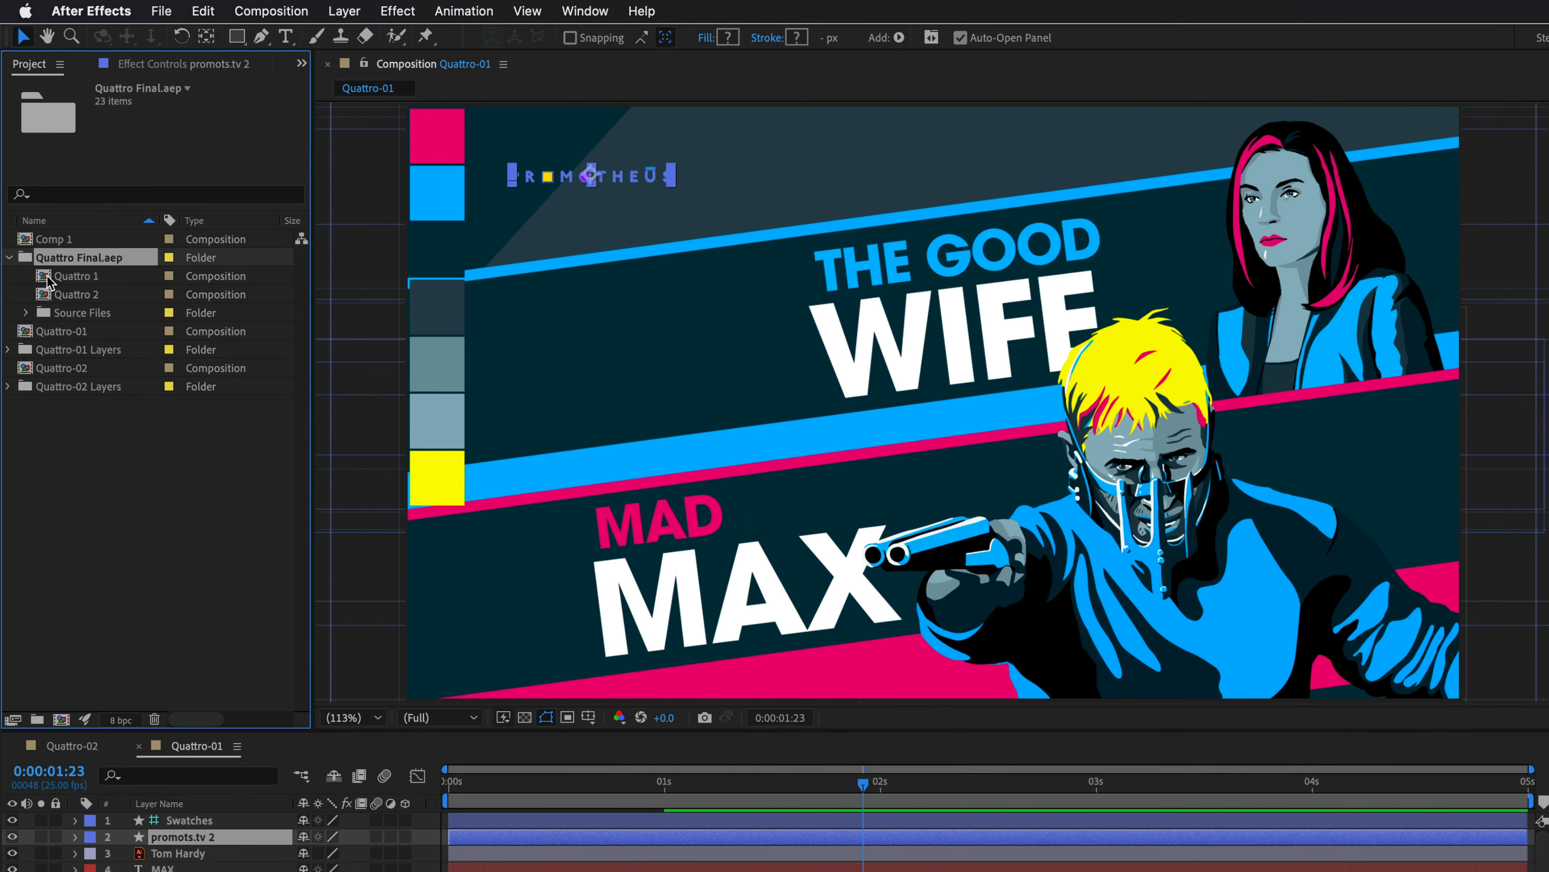
{"action": "double_click", "coordinate": [77, 276]}
{"action": "double_click", "coordinate": [82, 294]}
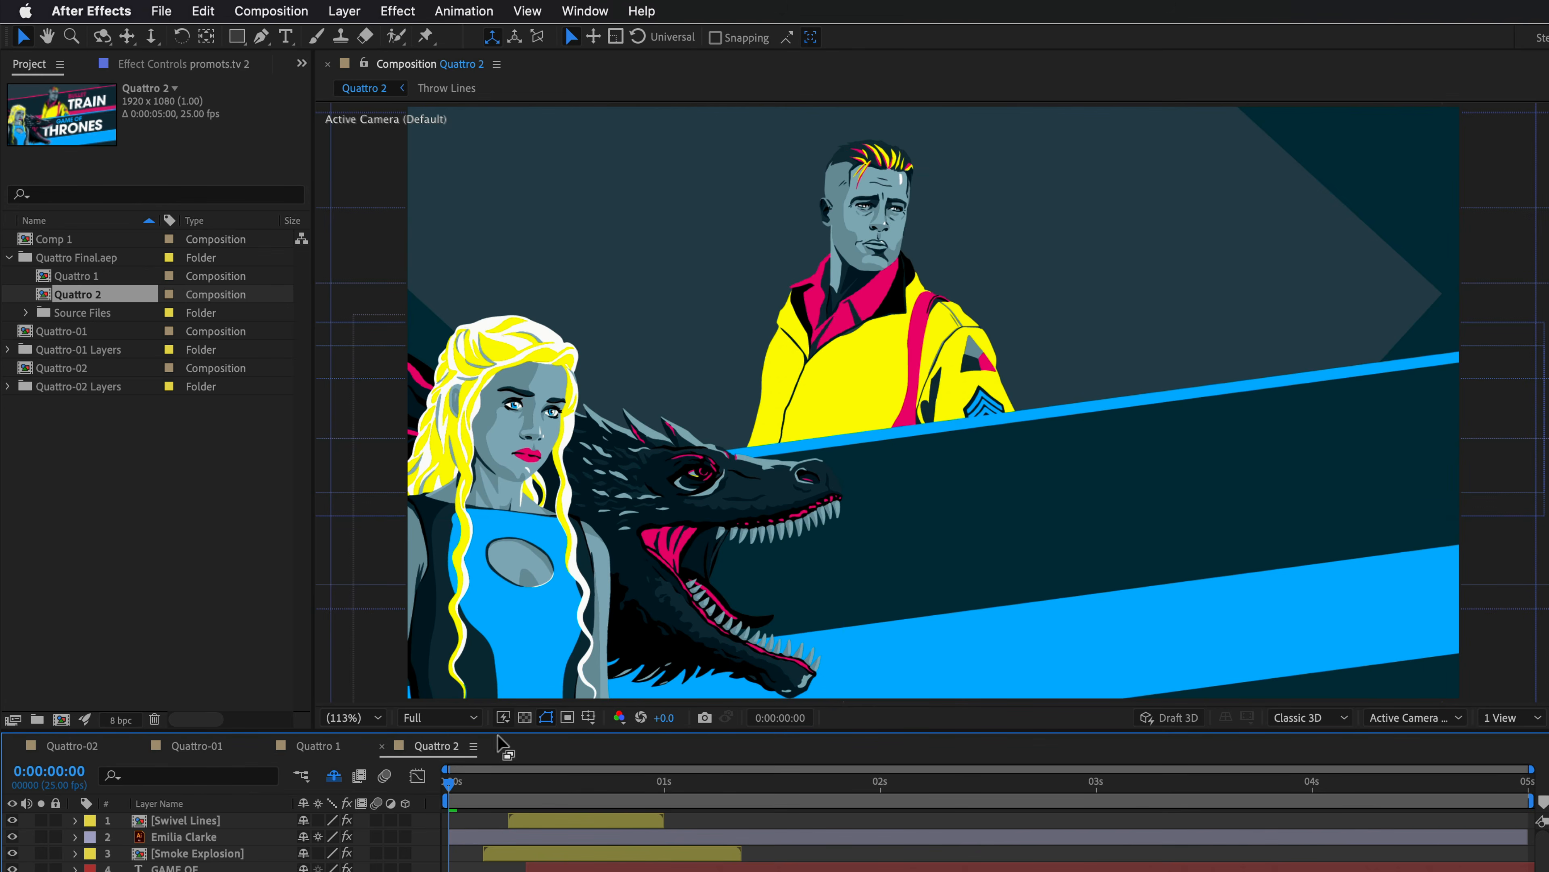
Step: Play the finished Quattro 1 animation in a maximized composition view, and restore the workspace
{"action": "left_click", "coordinate": [315, 745]}
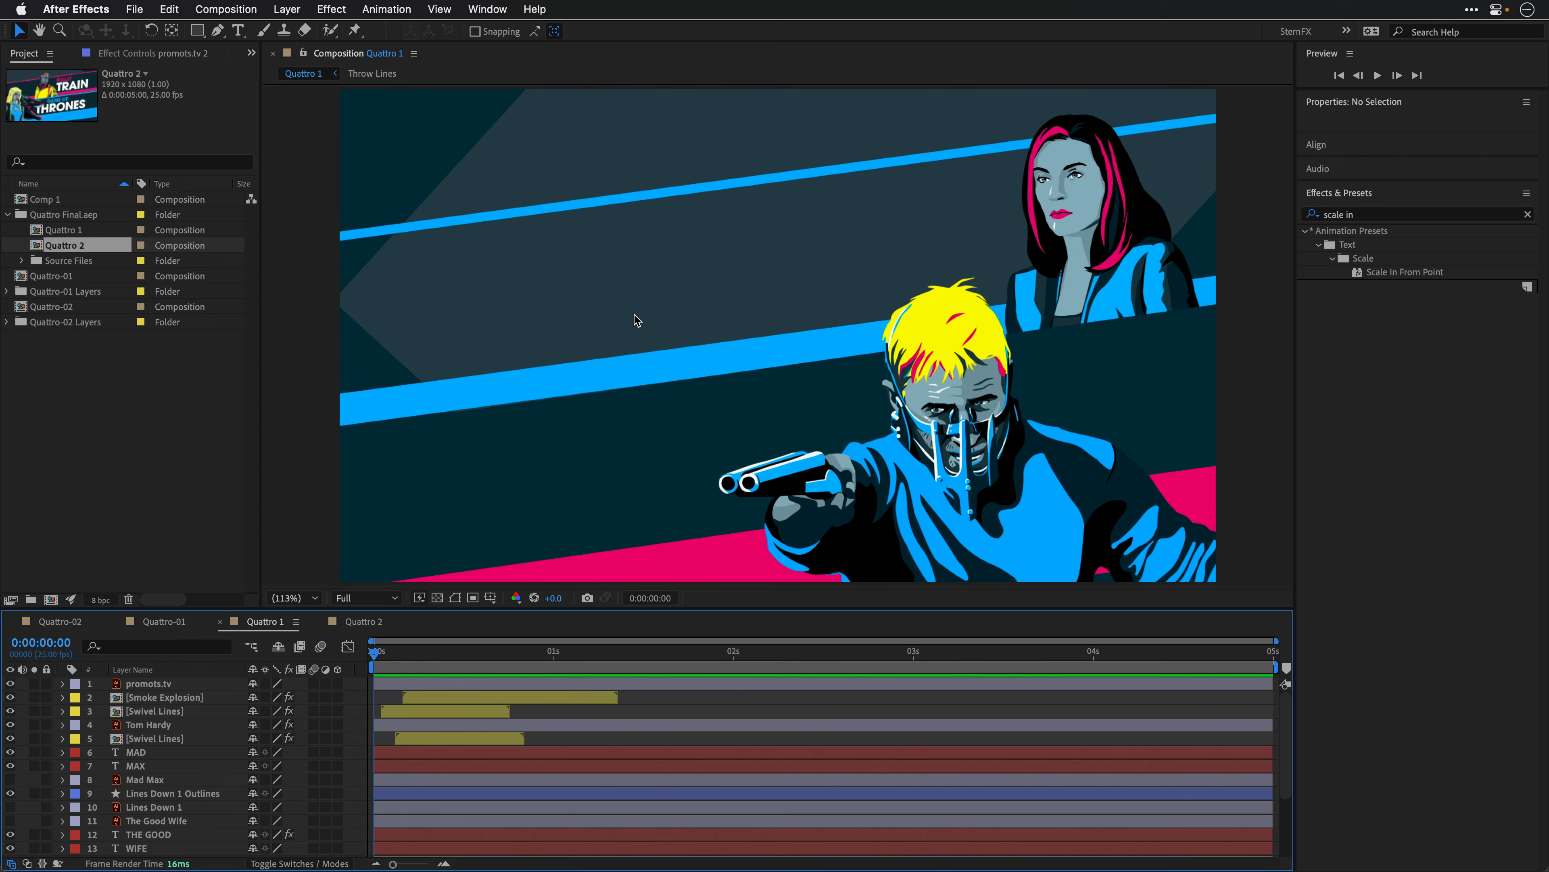
{"action": "key", "text": "grave"}
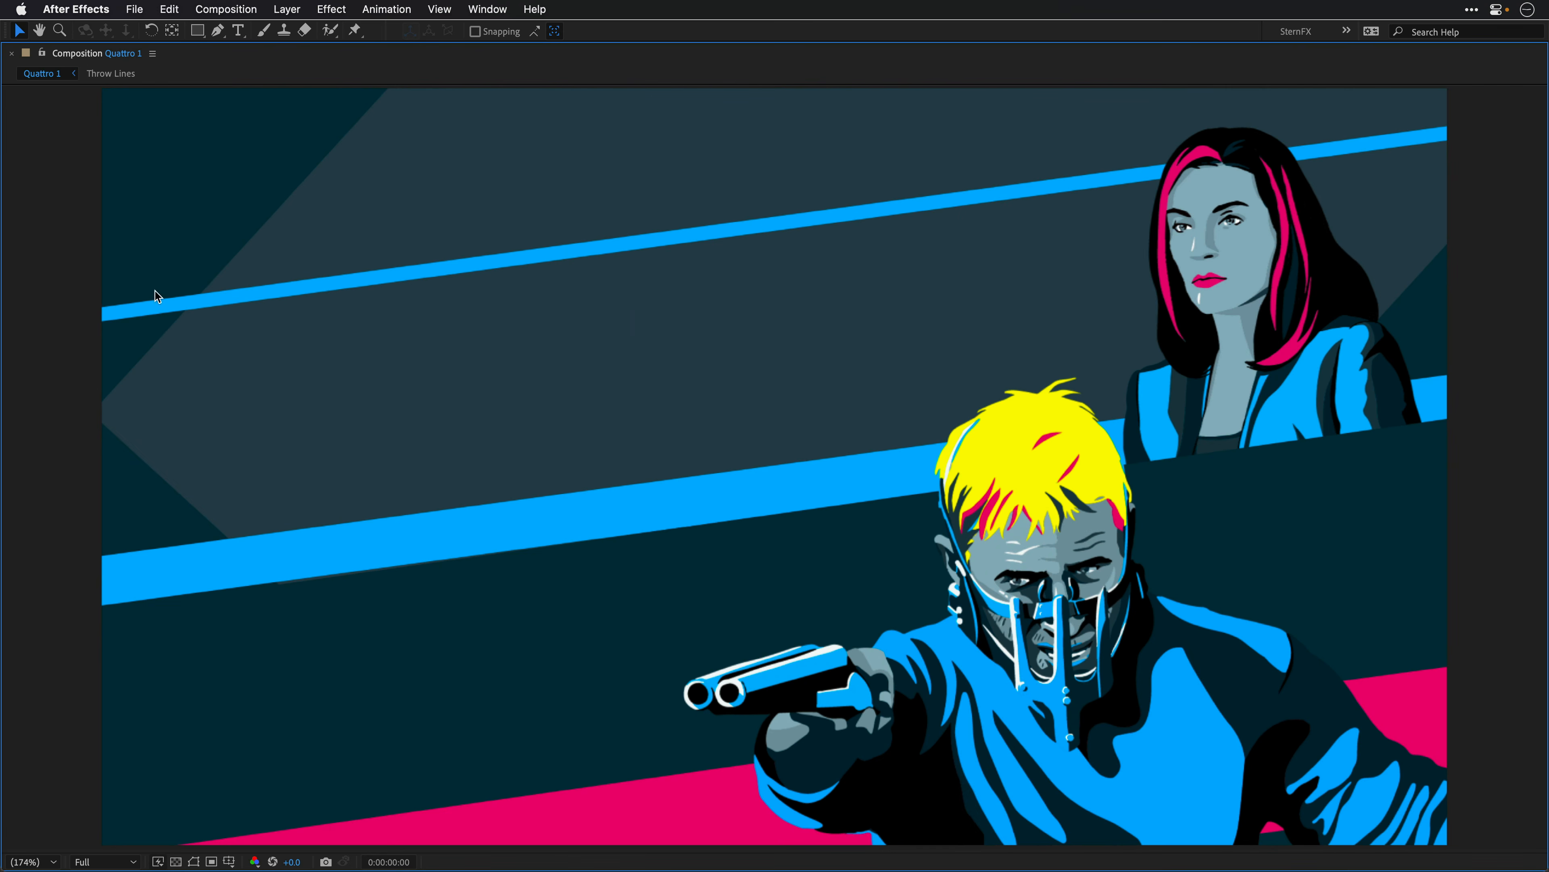
{"action": "key", "text": "space"}
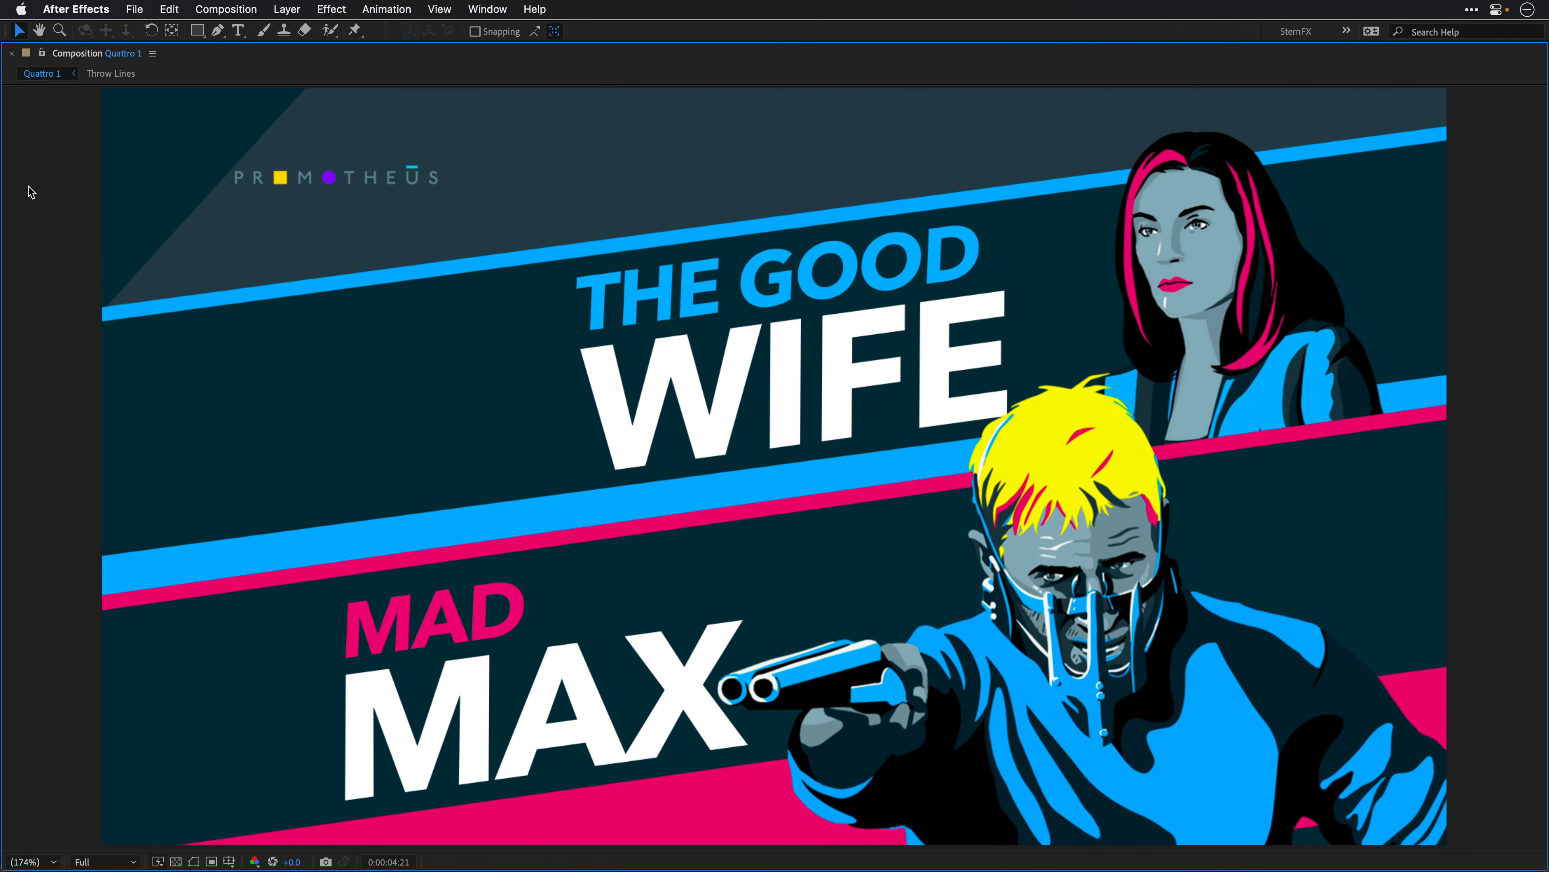
{"action": "key", "text": "space"}
{"action": "key", "text": "grave"}
Step: Open the Quattro 2 composition in a maximized view and play its finished animation
{"action": "left_click", "coordinate": [361, 623]}
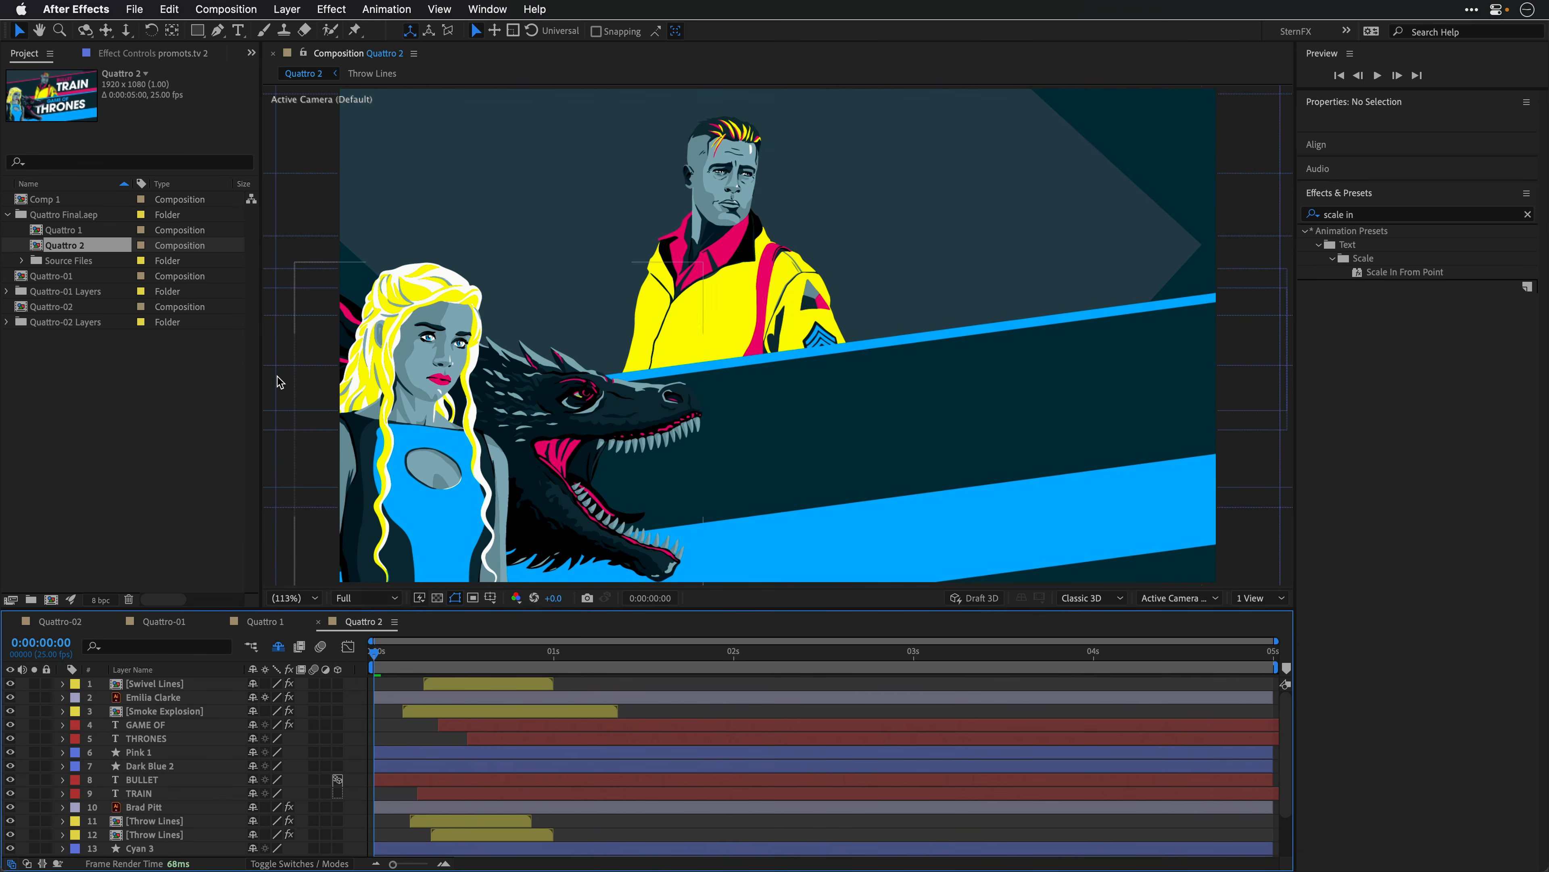
{"action": "key", "text": "grave"}
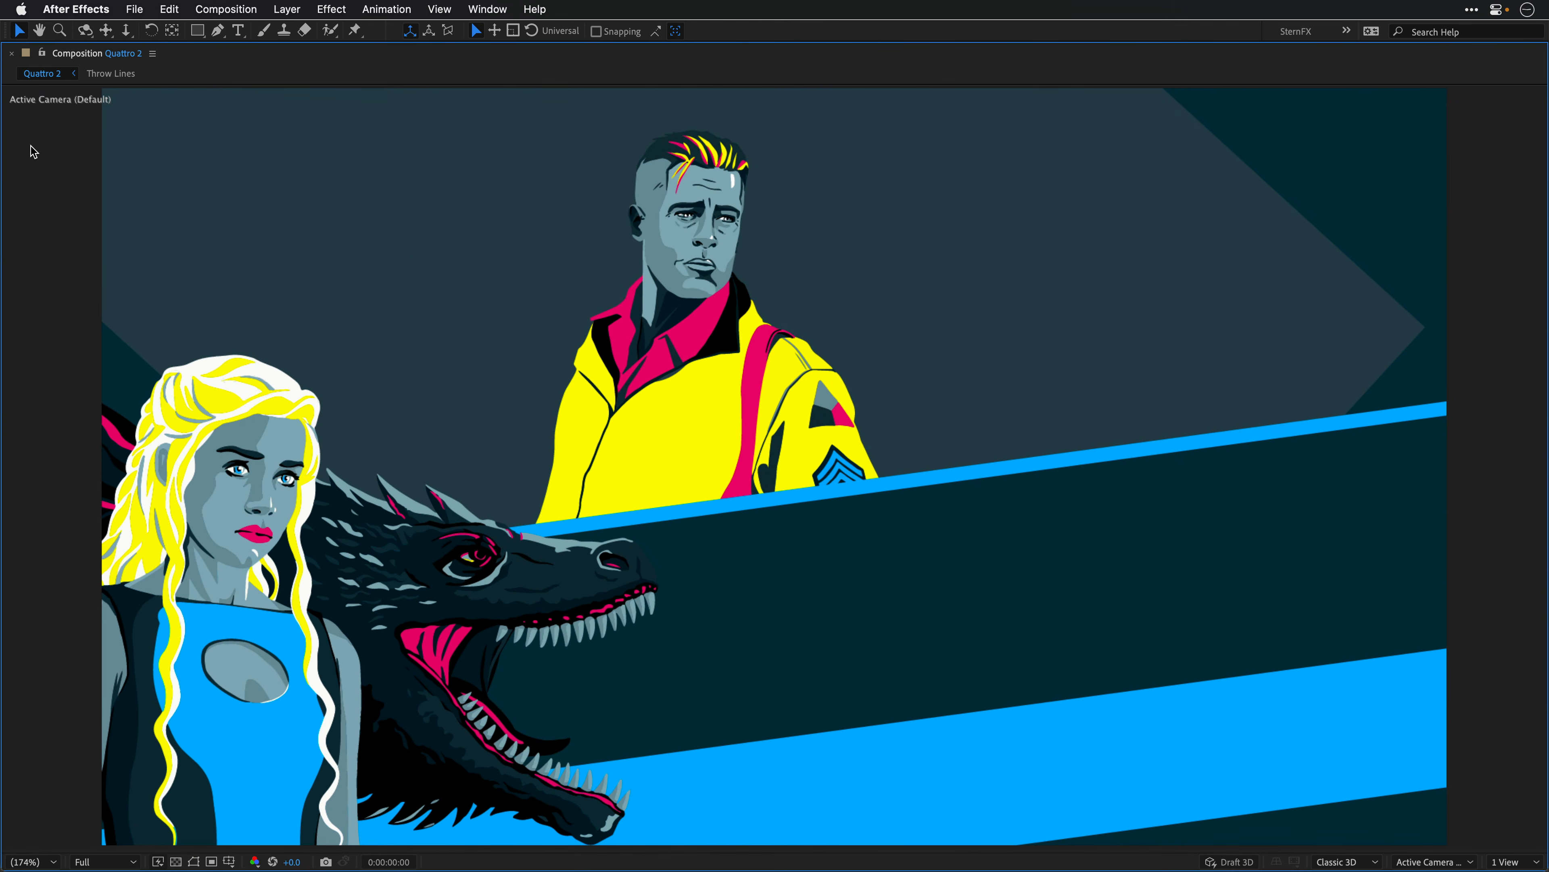
{"action": "key", "text": "space"}
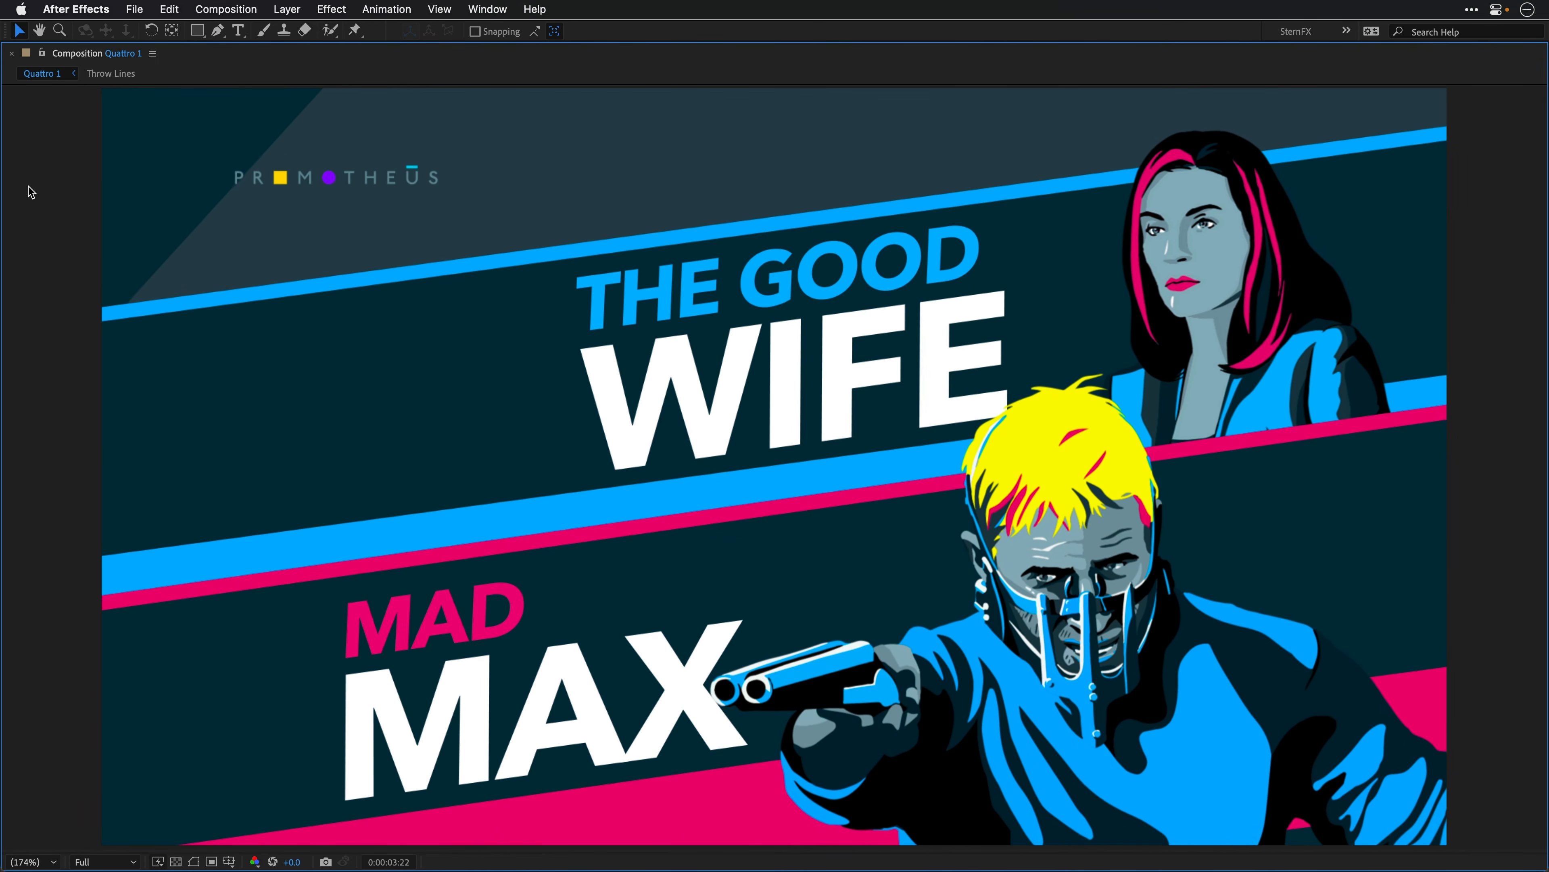
{"action": "key", "text": "space"}
{"action": "key", "text": "space"}
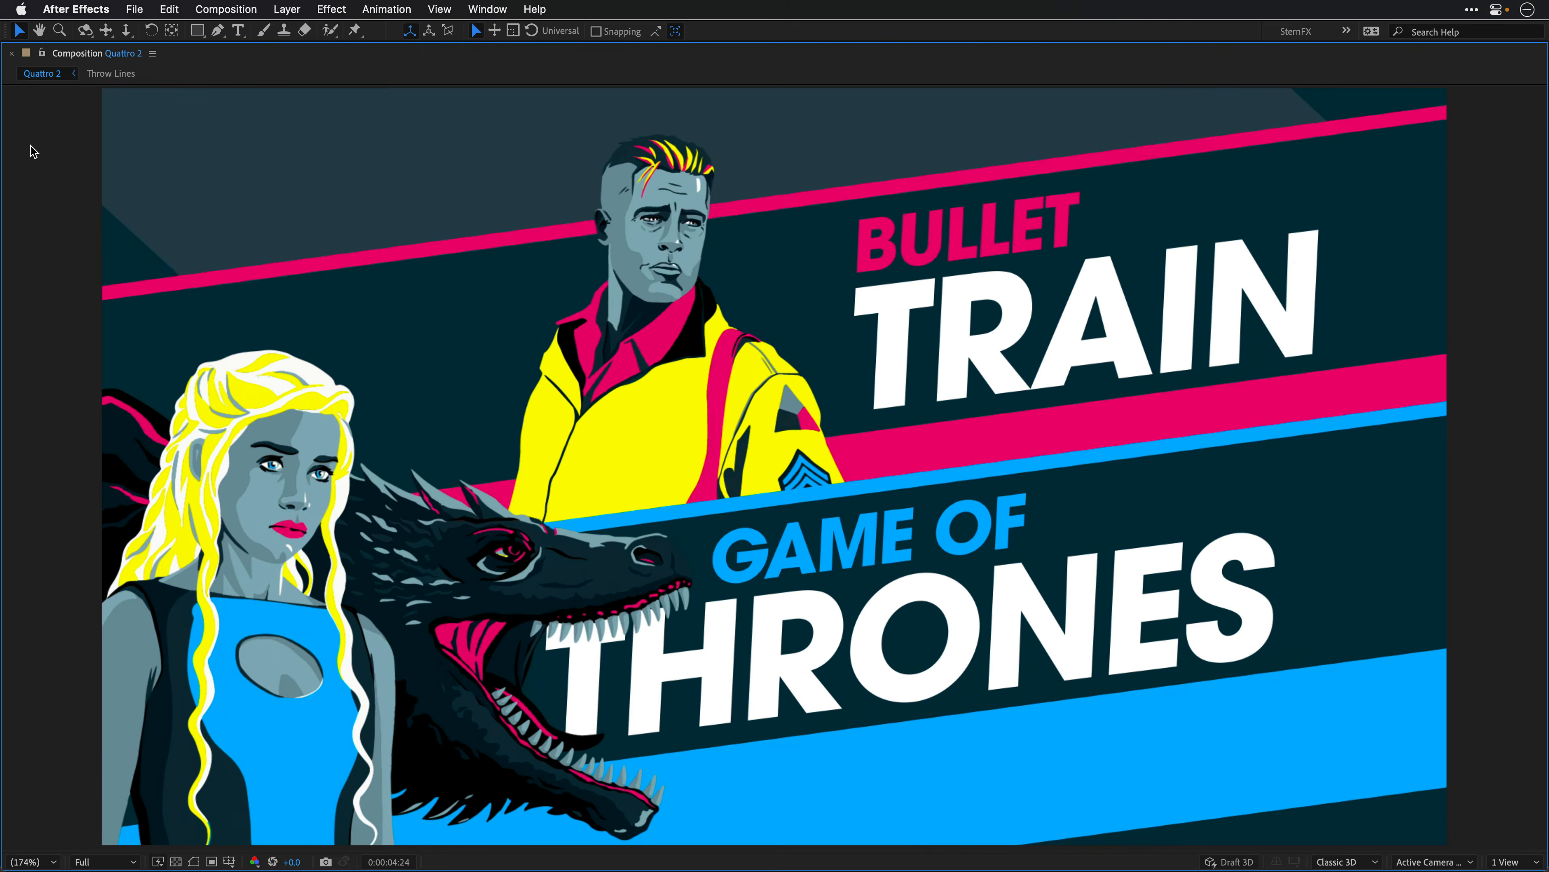
{"action": "key", "text": "space"}
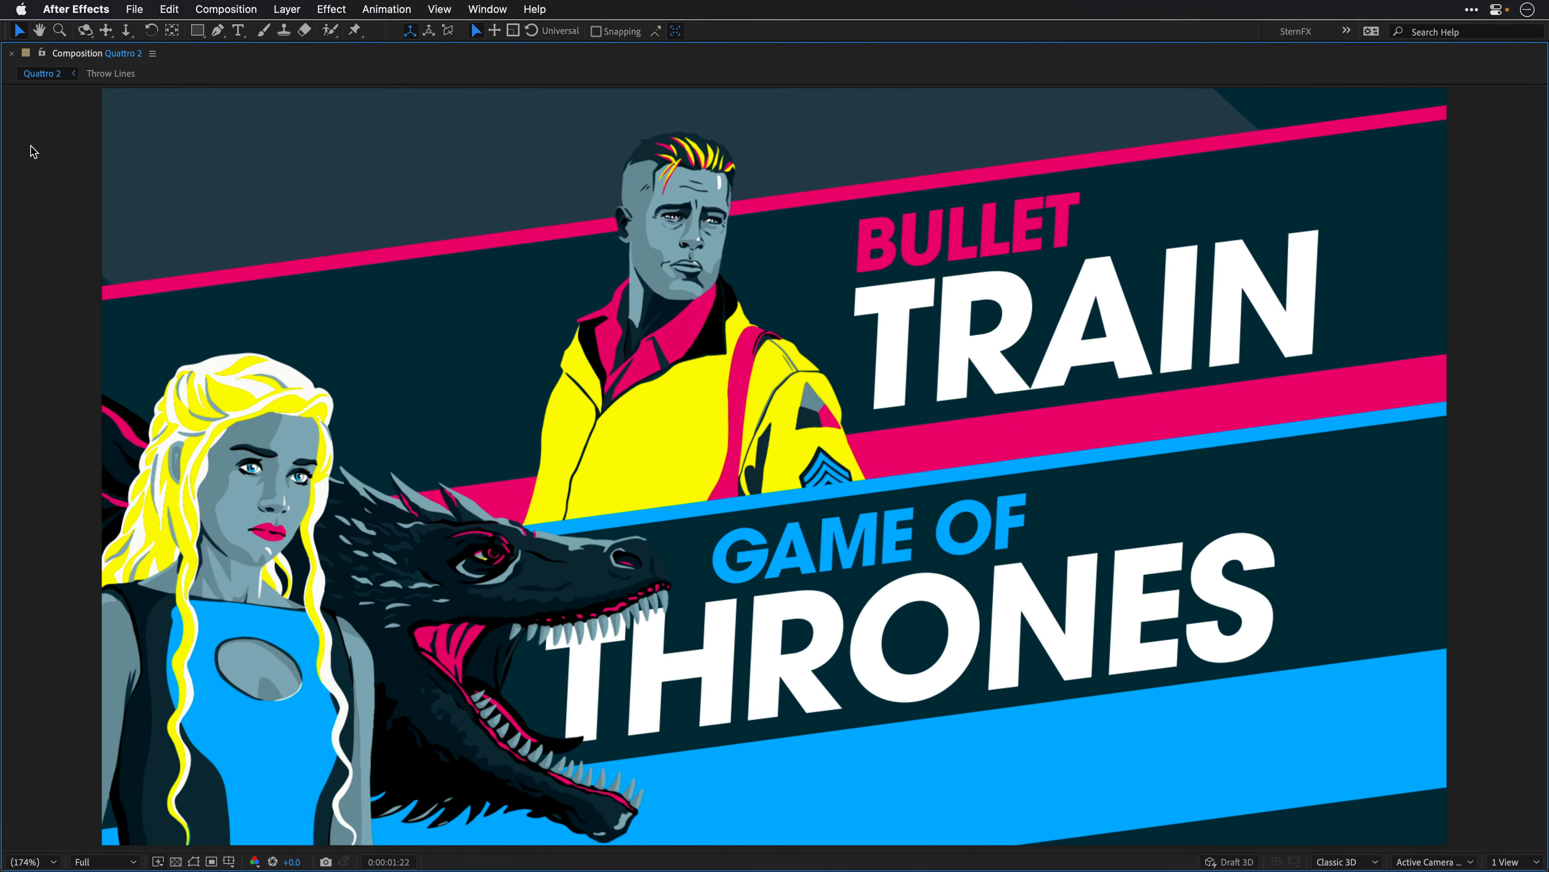